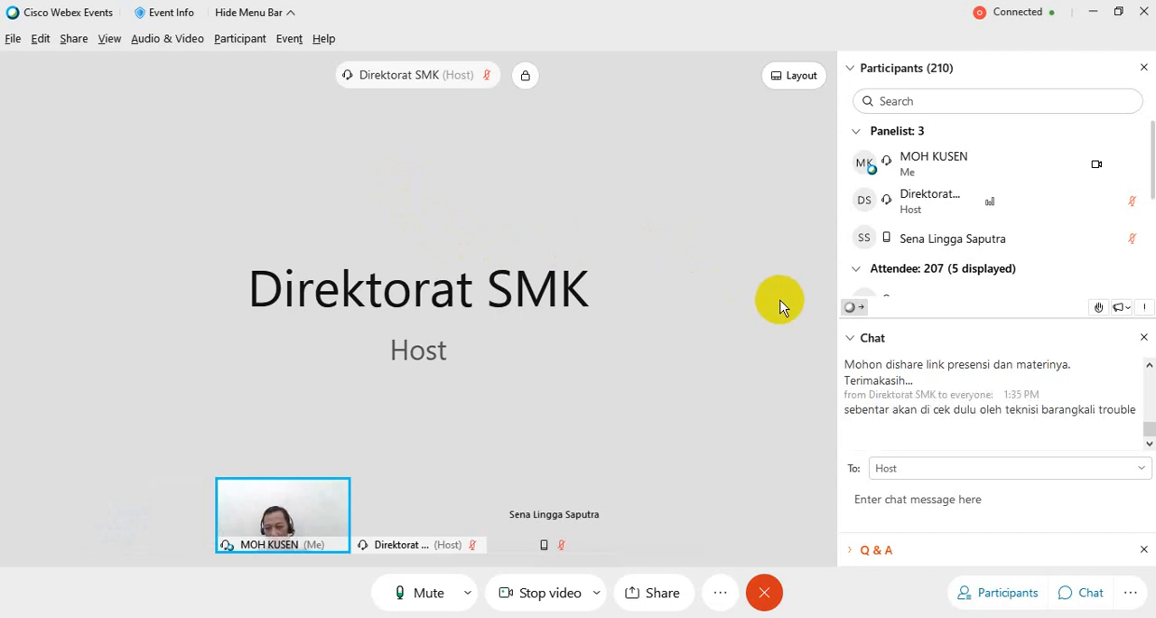
- Read back through the event chat from the newest messages to the ones sent around 1:11 PM
left_click(1150, 366)
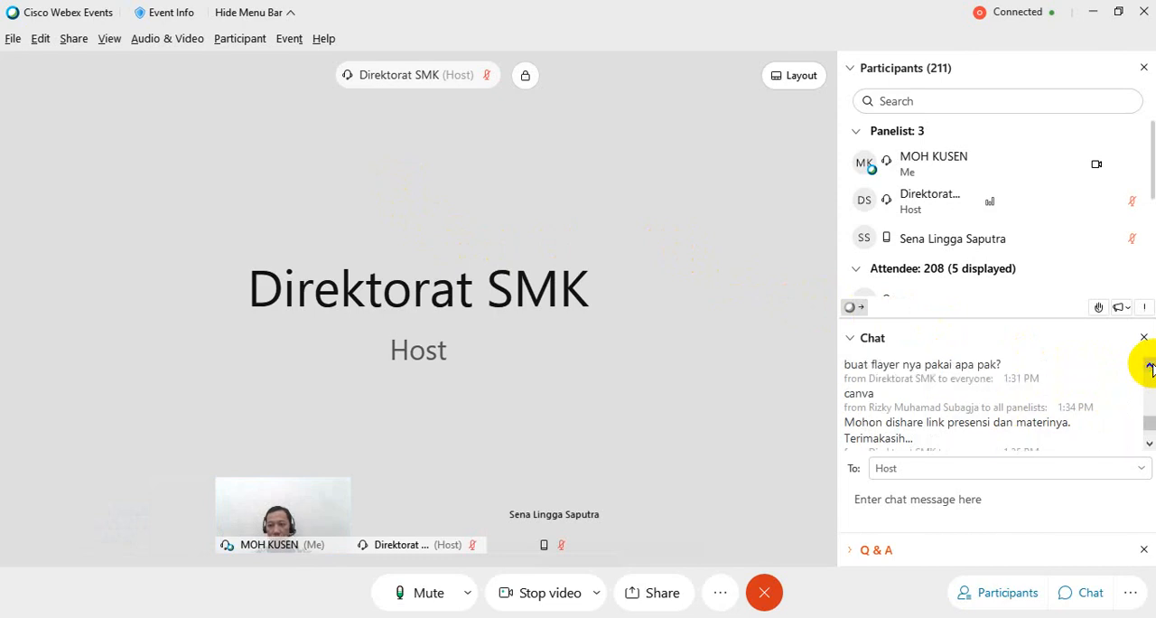
left_click(1150, 366)
left_click(1150, 366)
left_click(1150, 366)
left_click(1150, 366)
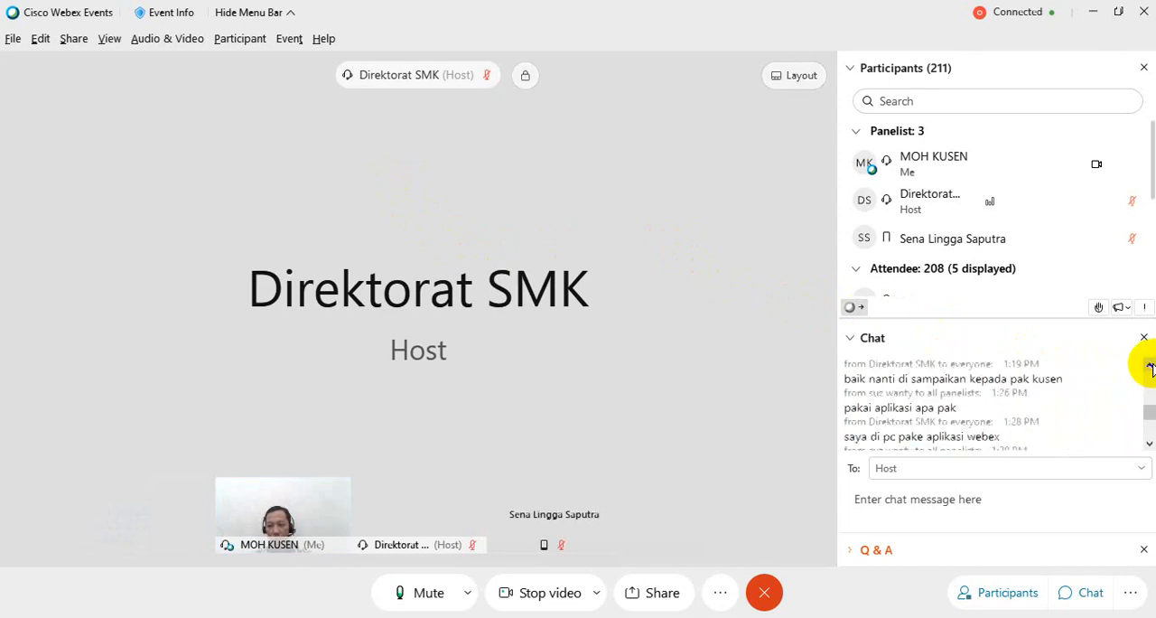
left_click(1150, 366)
left_click(1151, 366)
left_click(1150, 366)
left_click(1150, 366)
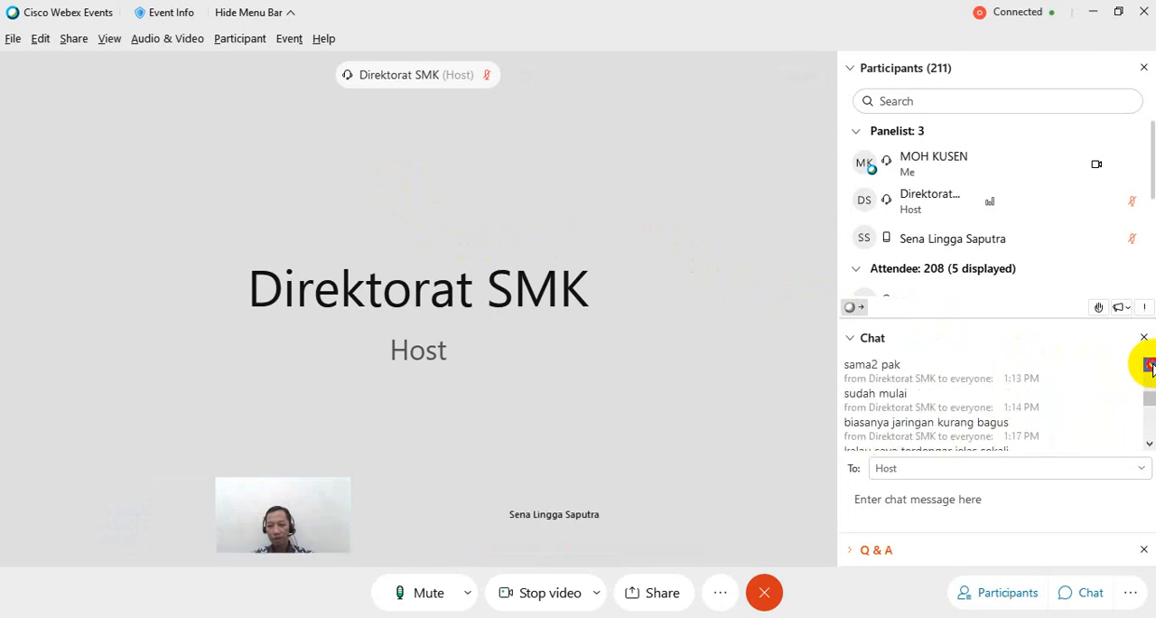
left_click(1150, 366)
left_click(1151, 366)
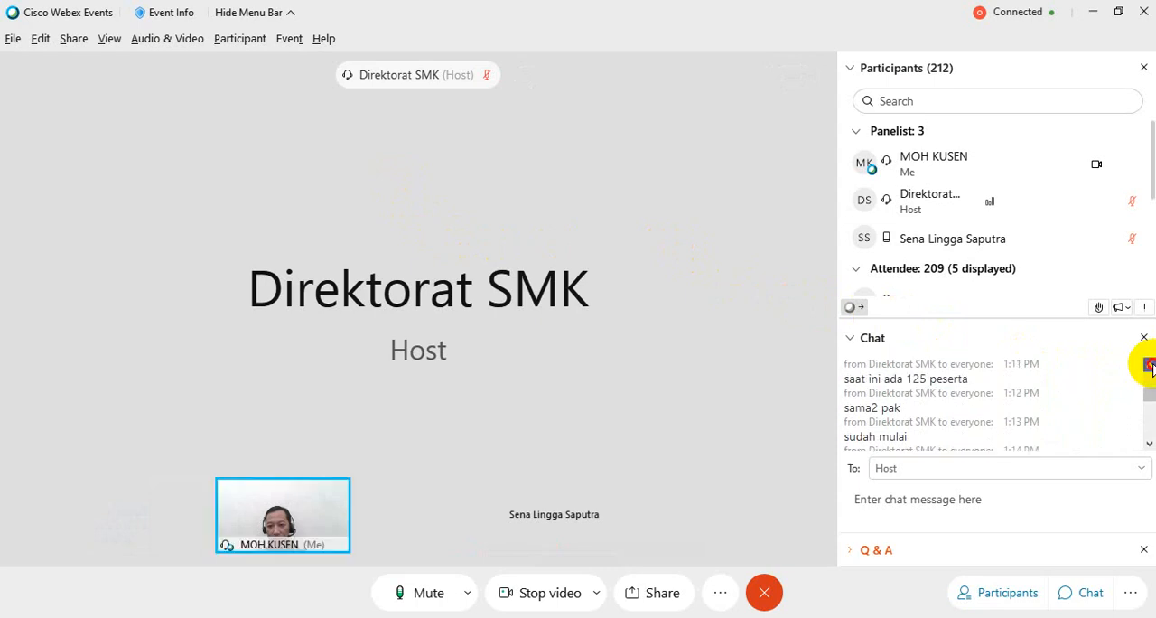
- Review the participants' chat messages in order, from those sent around 1:11 PM forward to the most recent one
left_click(1150, 448)
left_click(1150, 448)
left_click(1150, 447)
left_click(1150, 447)
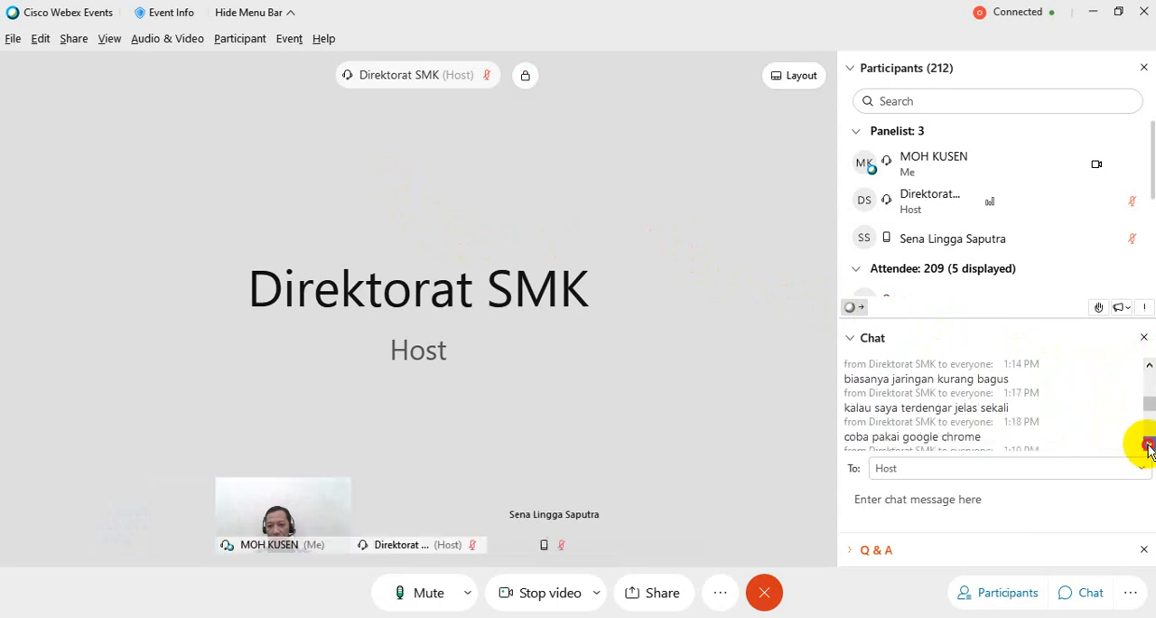
left_click(1151, 447)
left_click(1150, 447)
left_click(1150, 447)
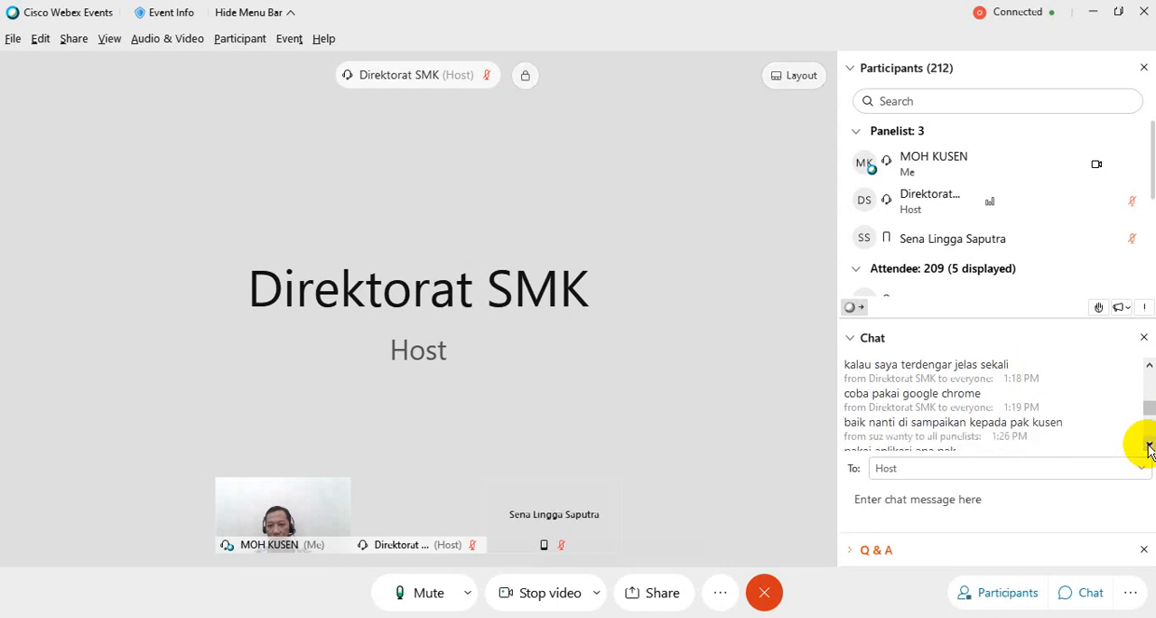
left_click(1150, 448)
left_click(1150, 448)
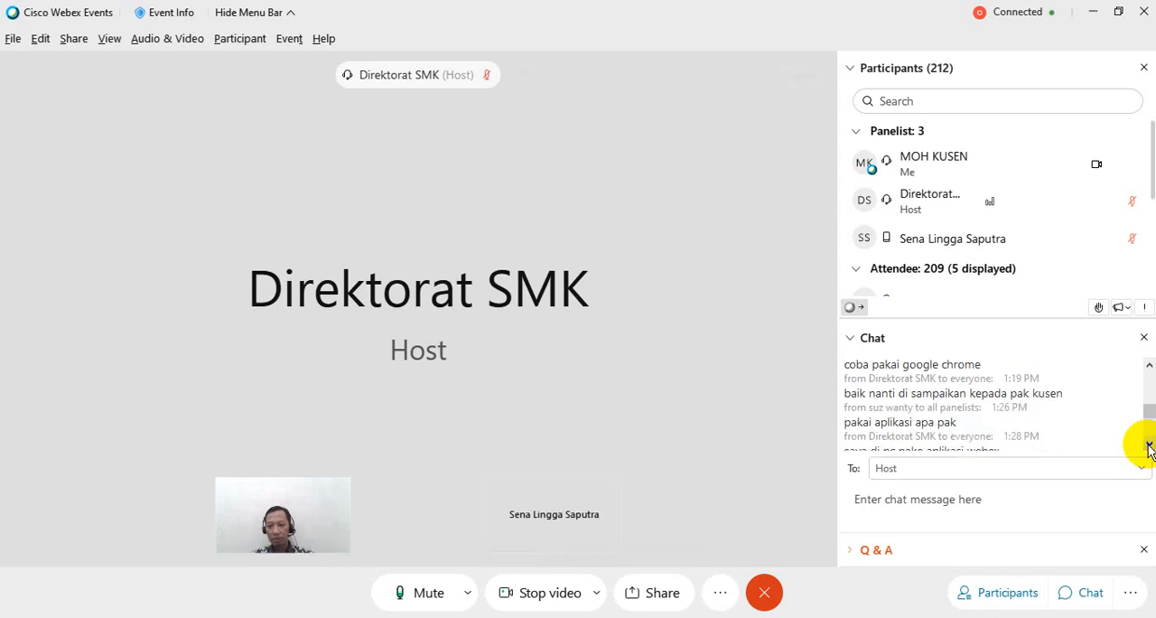
left_click(1151, 447)
left_click(1150, 447)
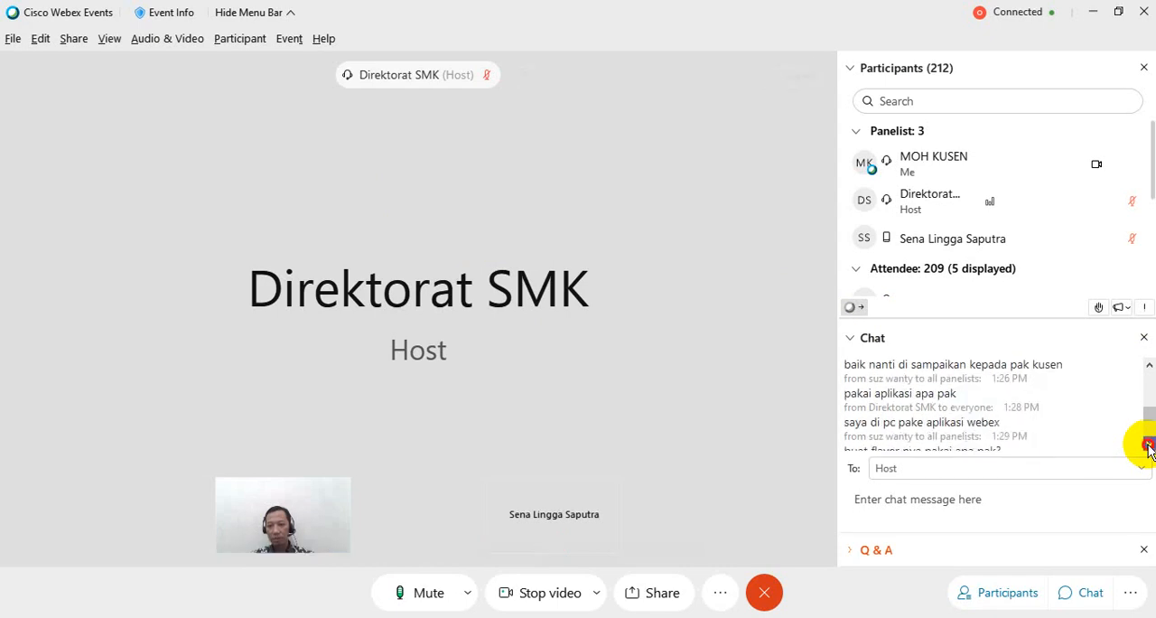
left_click(1150, 448)
left_click(1151, 447)
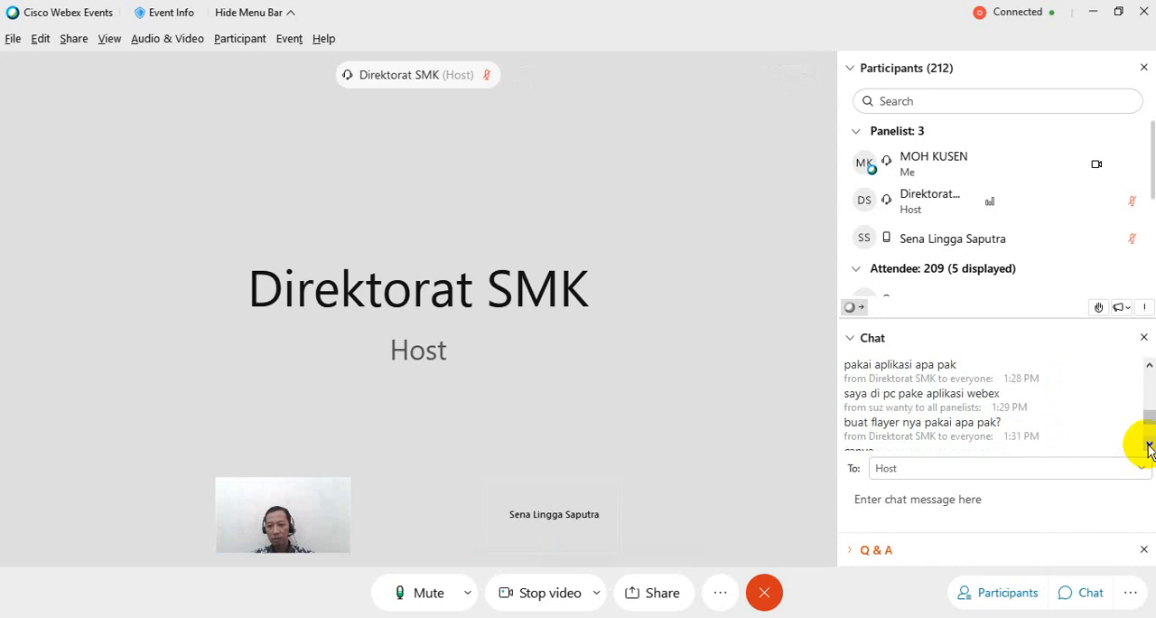
left_click(1150, 447)
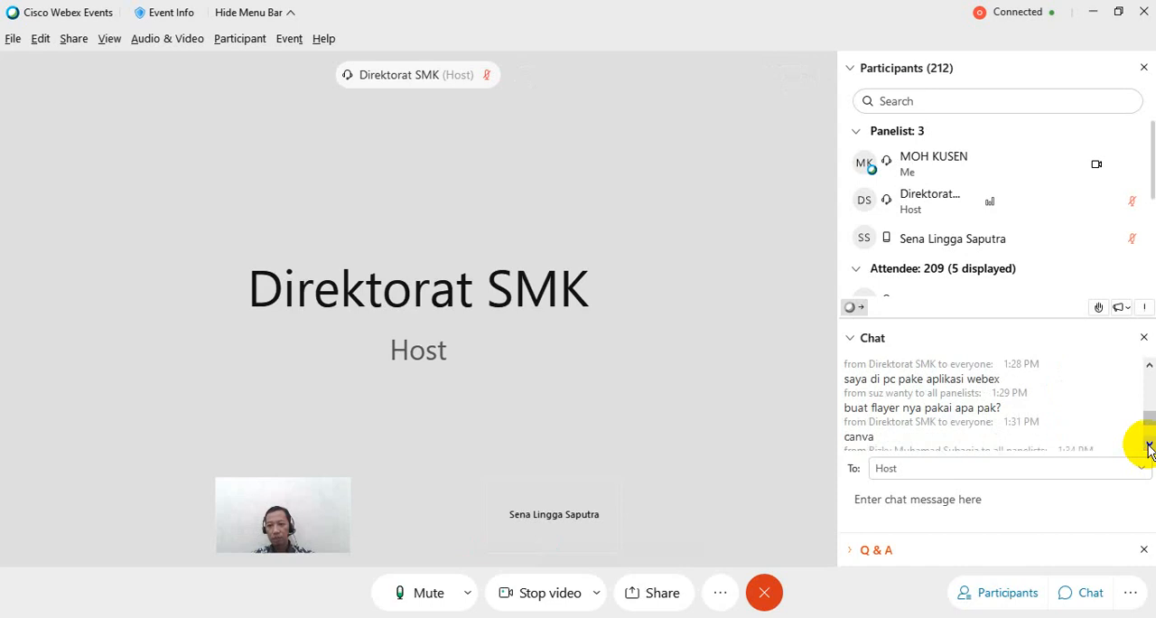
left_click(1150, 447)
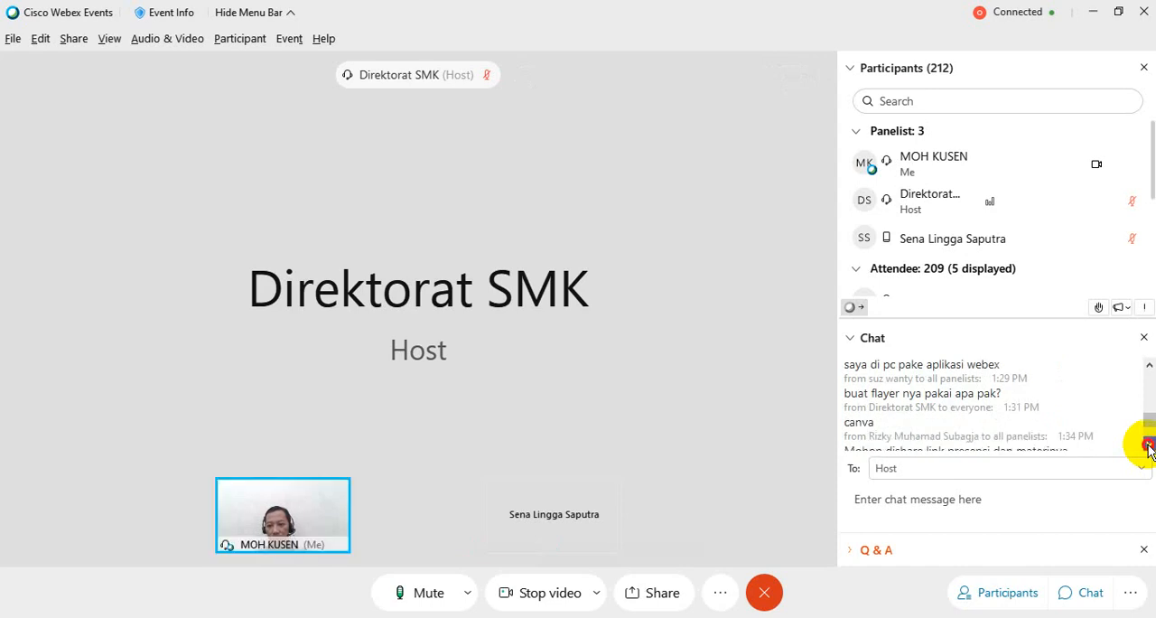
left_click(1150, 447)
left_click(1150, 447)
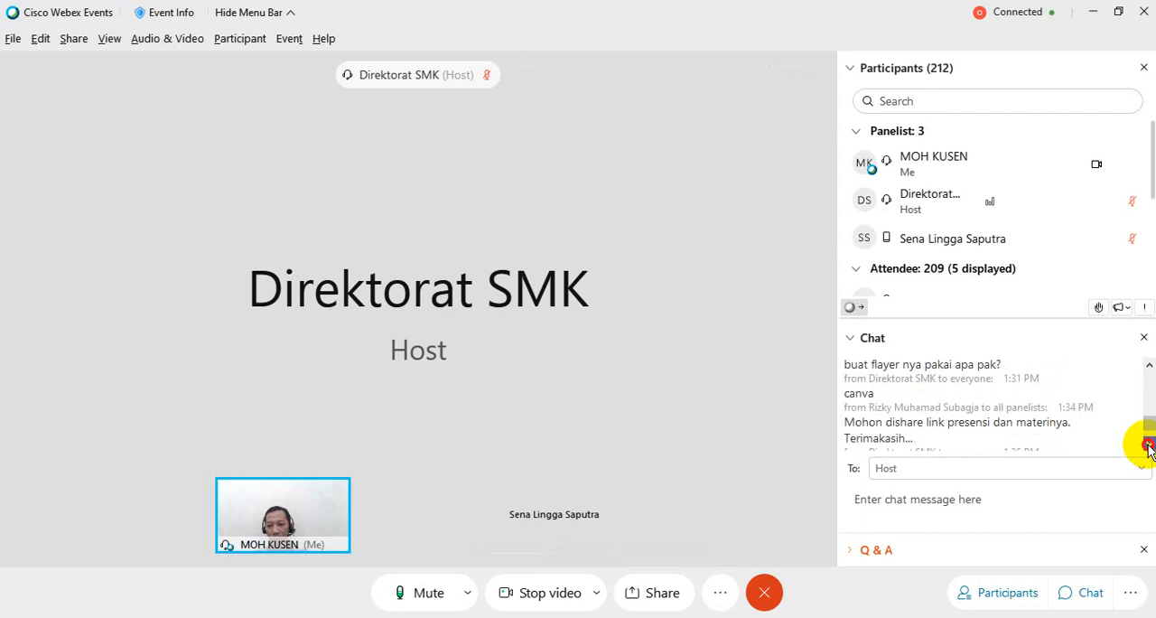
left_click(1150, 447)
left_click(1150, 447)
left_click(1150, 447)
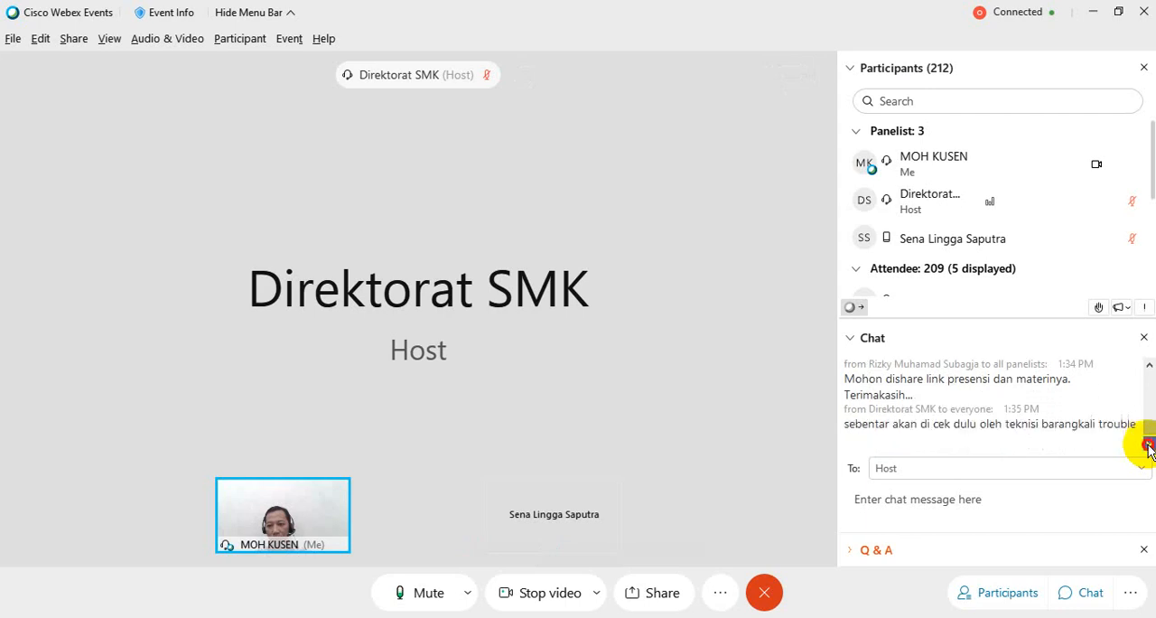
left_click(1151, 448)
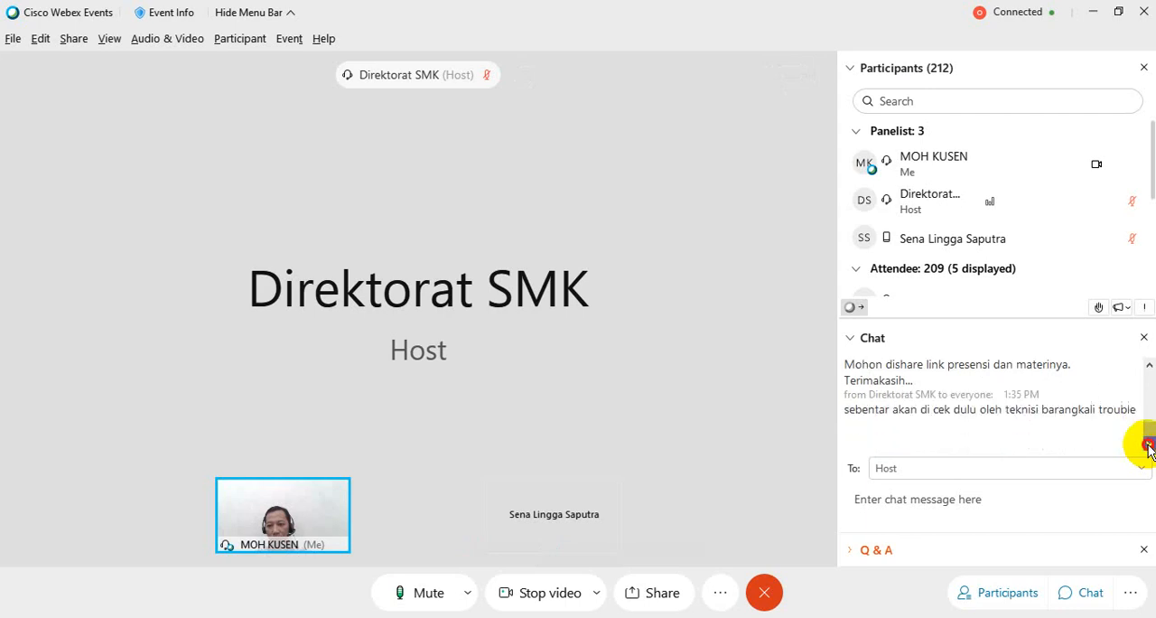
- Return to the oldest messages of the event chat, sent around 1:07 PM
left_click(1150, 365)
left_click(1150, 365)
left_click(1150, 365)
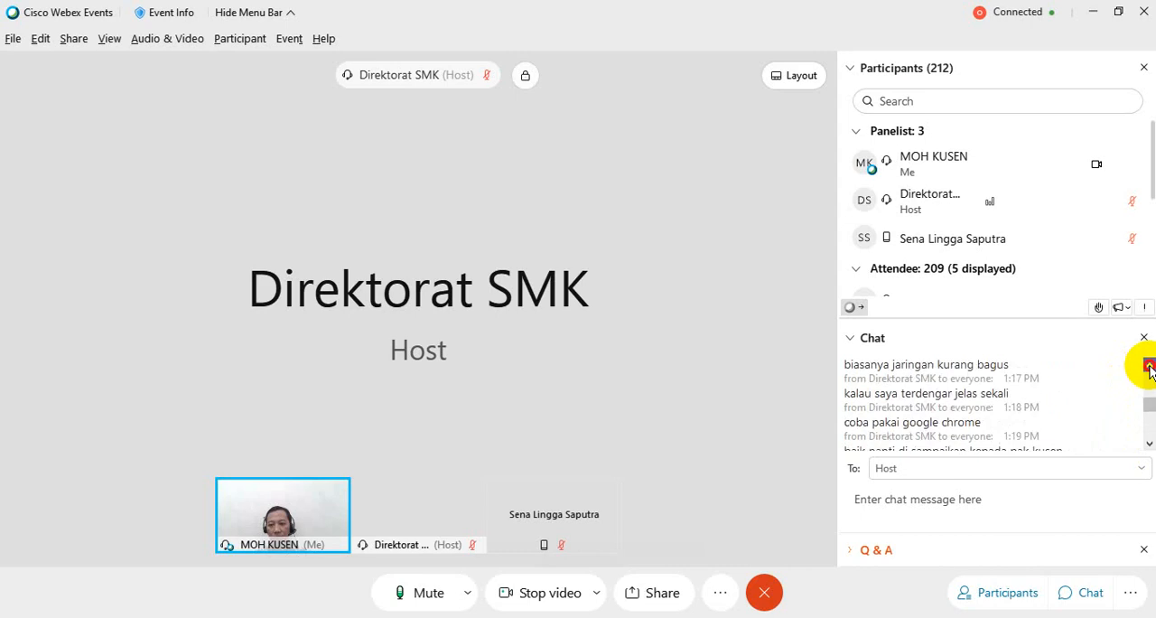
left_click(1150, 365)
left_click(1150, 365)
left_click(1150, 365)
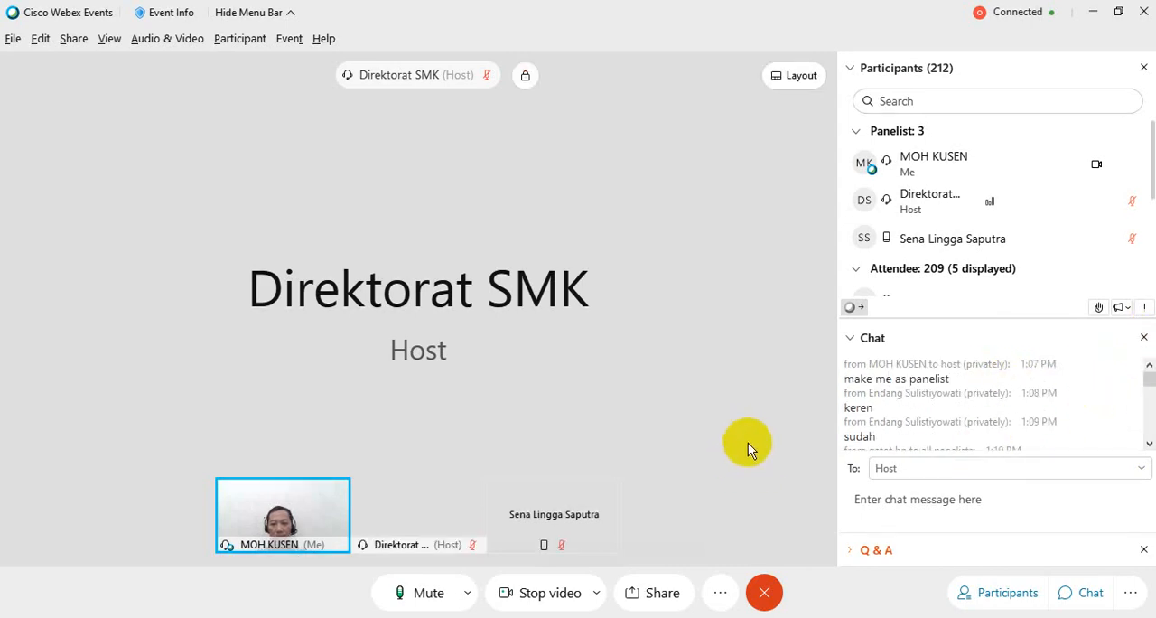
- Check which screens and windows can be shared in the event and switch to the Google Chrome window
left_click(657, 595)
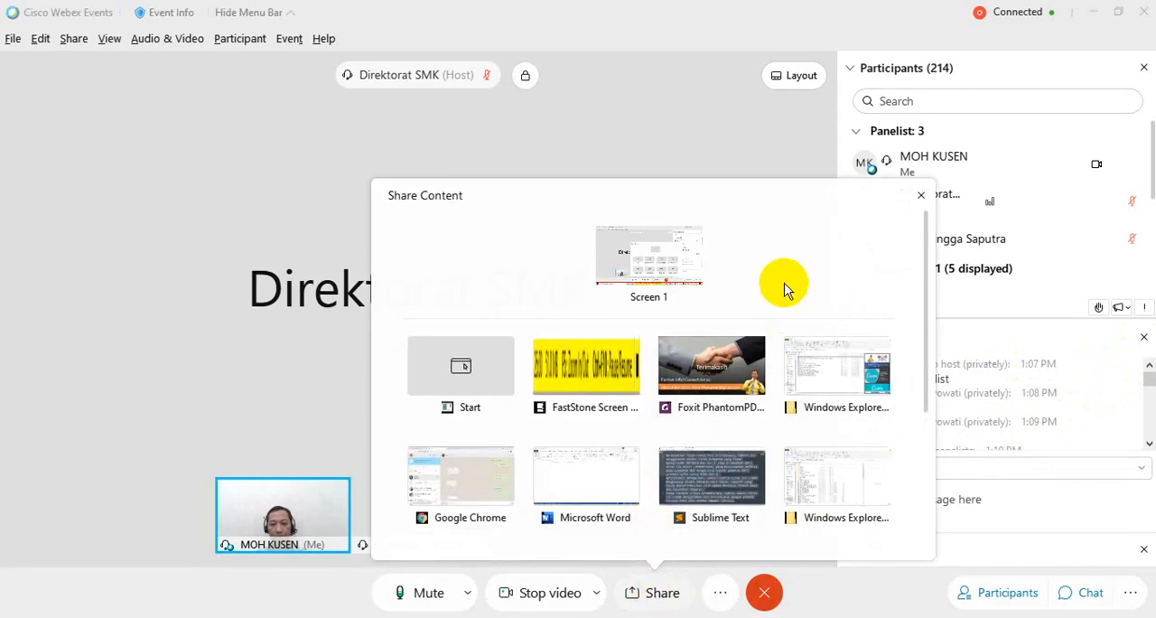
mouse_move(798, 365)
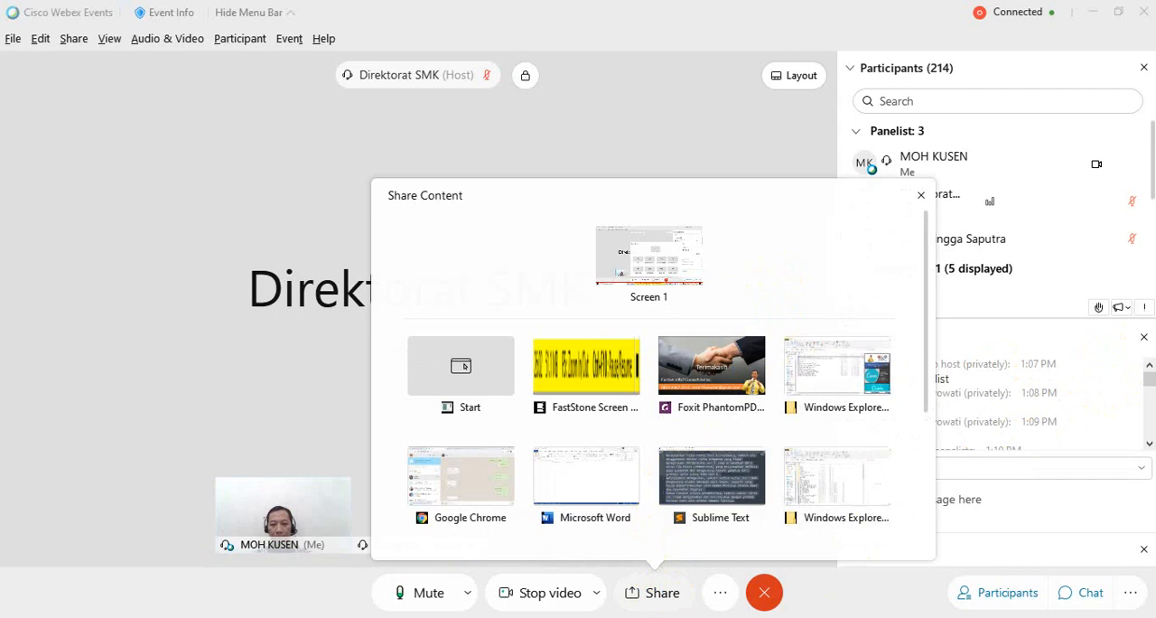
left_click(461, 479)
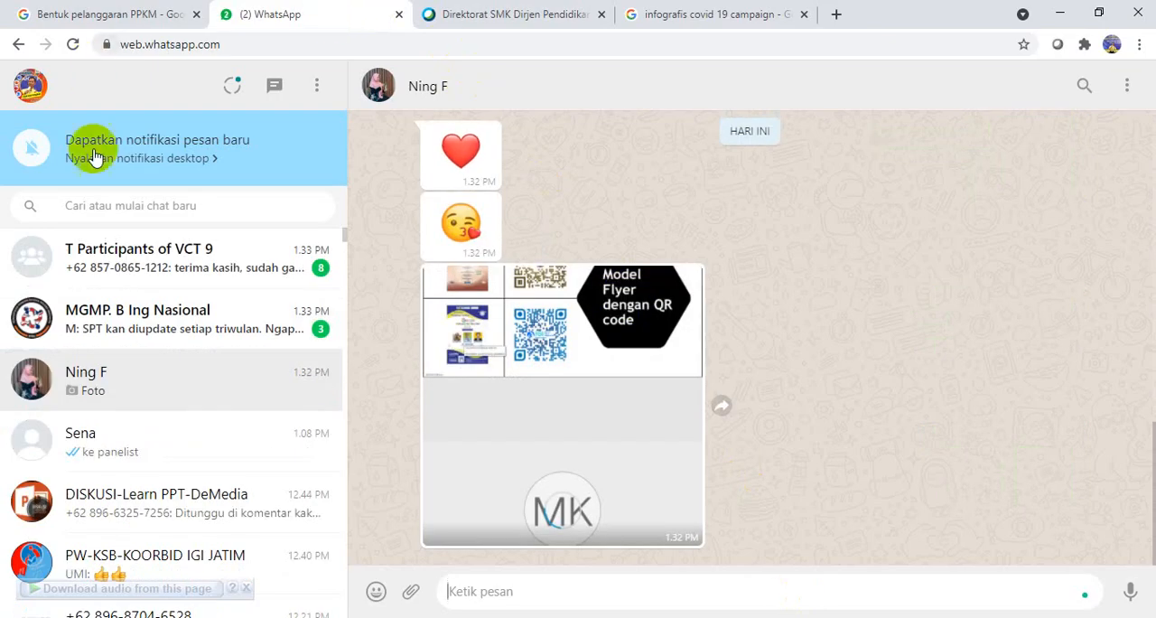
- View the T Participants of VCT 9 chat and close the WhatsApp, Webex and both Google search pages in Chrome
left_click(159, 258)
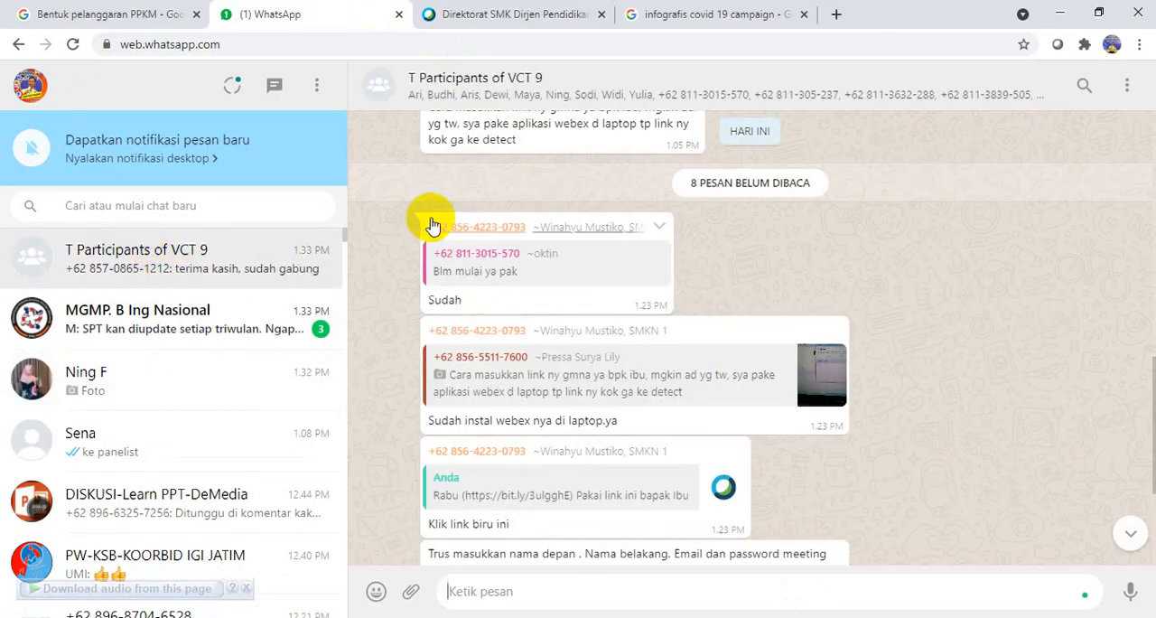
left_click(399, 14)
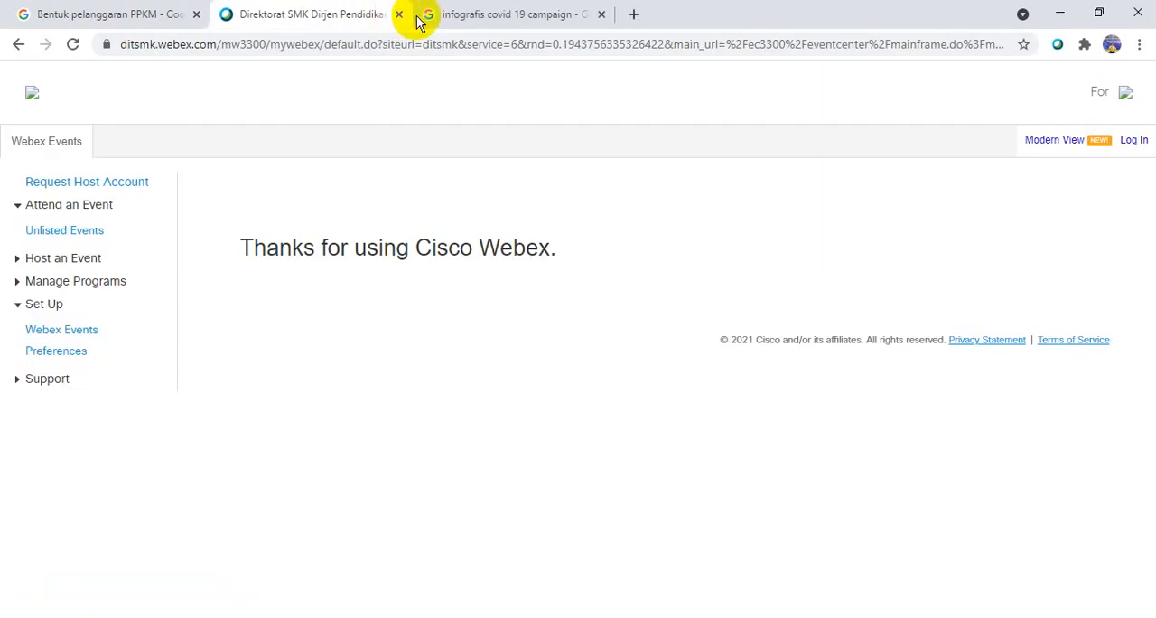
left_click(524, 16)
left_click(601, 17)
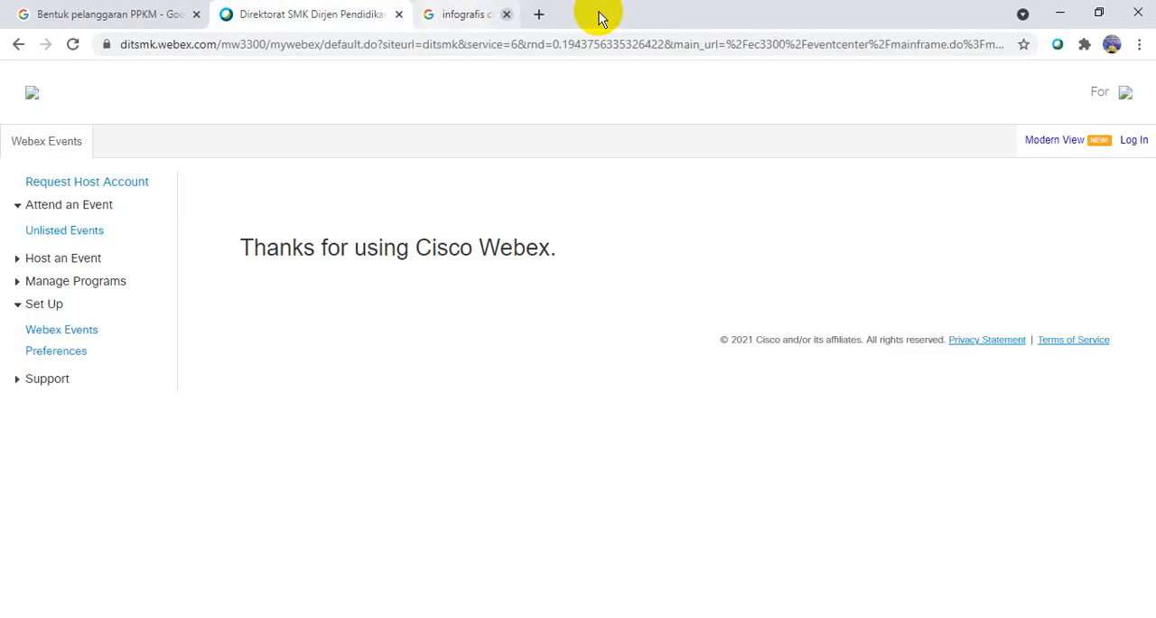
left_click(399, 14)
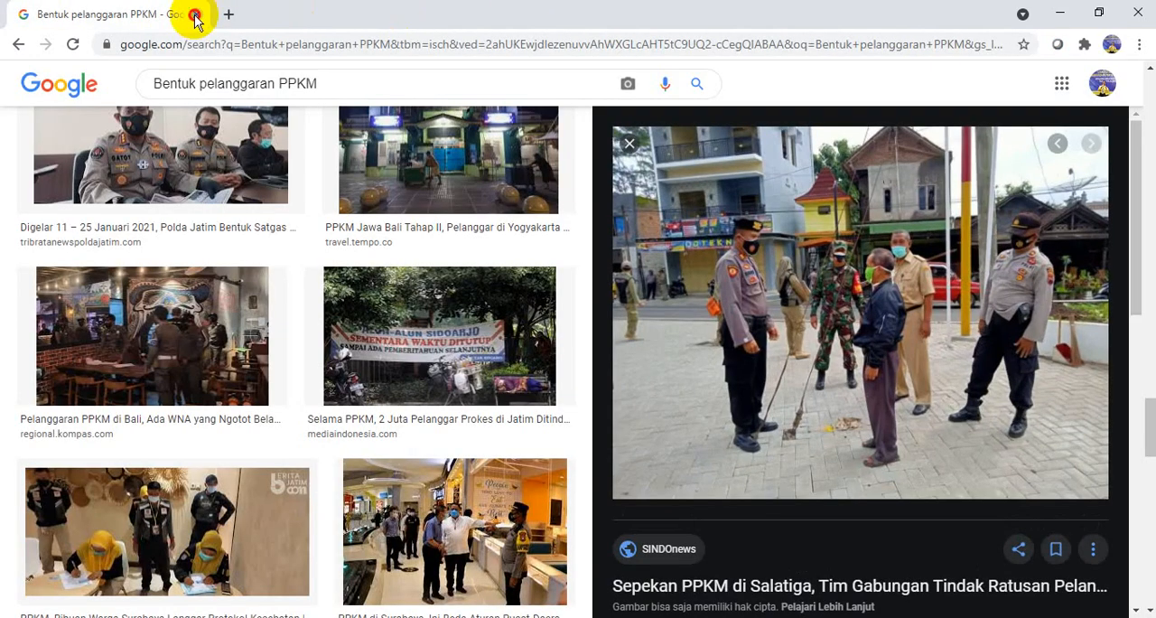
left_click(195, 15)
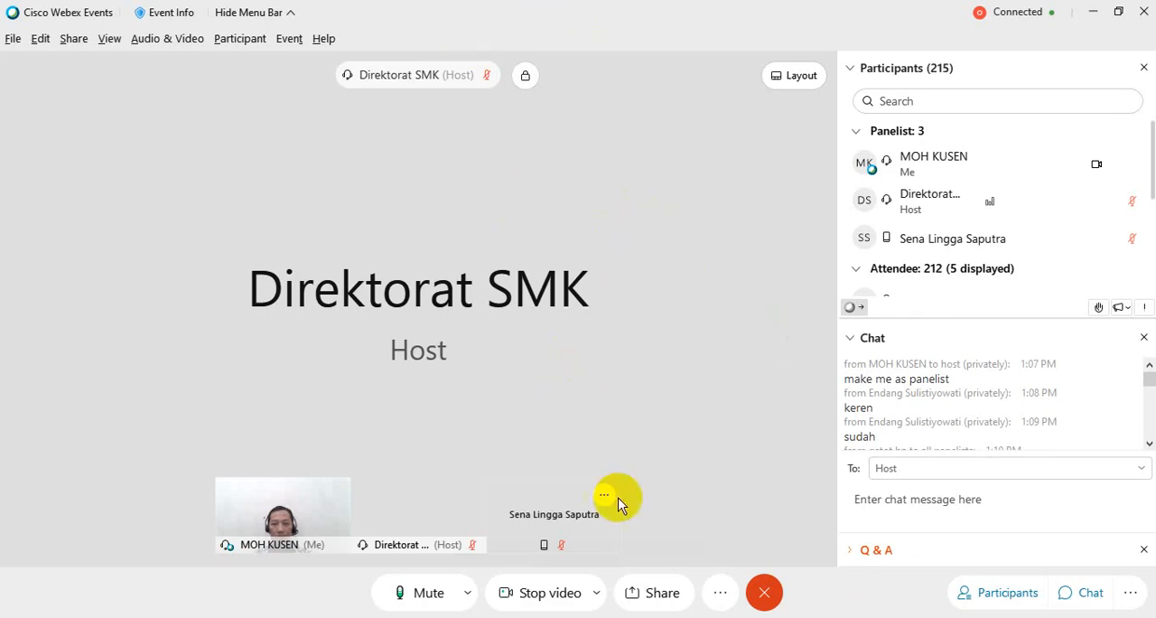
- Share the whole Screen 1 with the Webex event
left_click(652, 600)
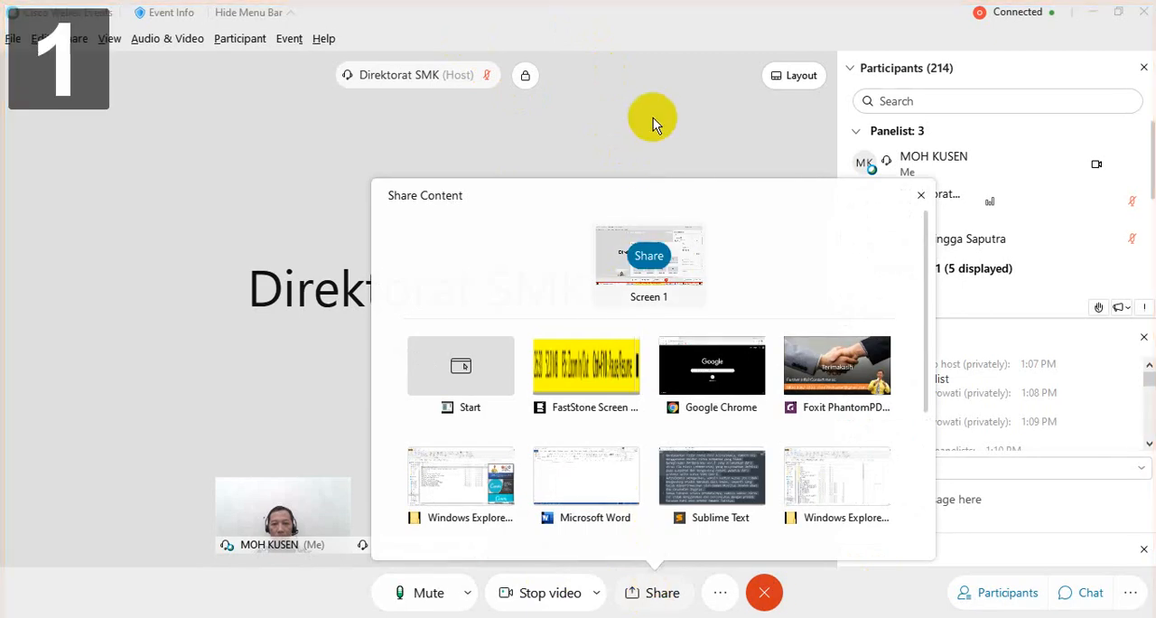
left_click(652, 255)
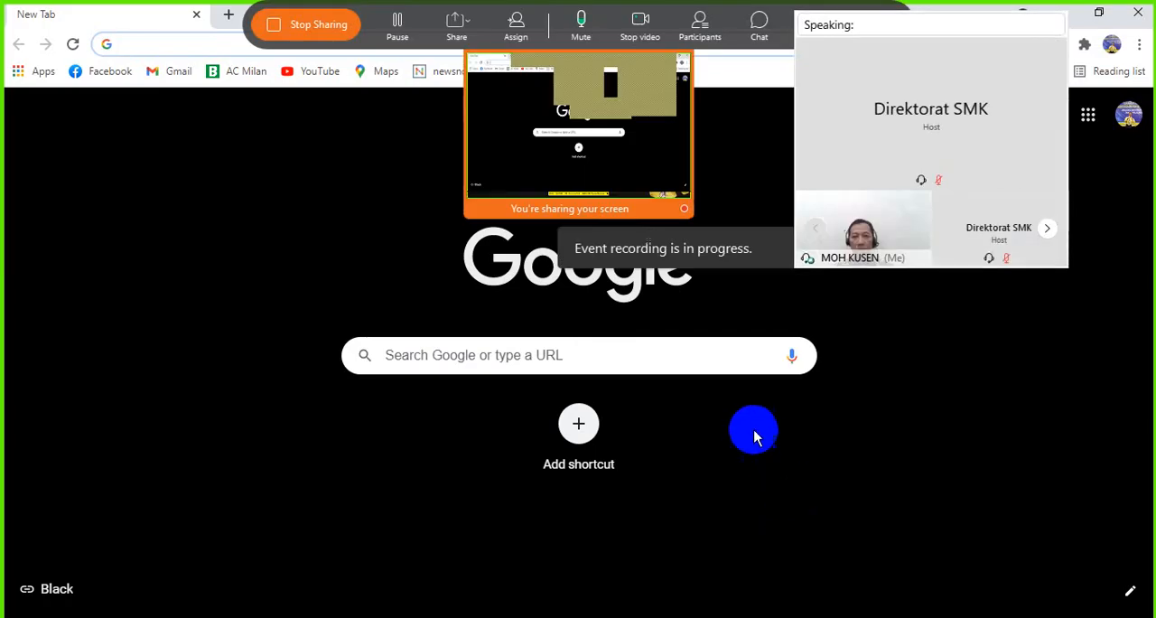
- Open the canva.com website in the empty Chrome page
left_click(162, 43)
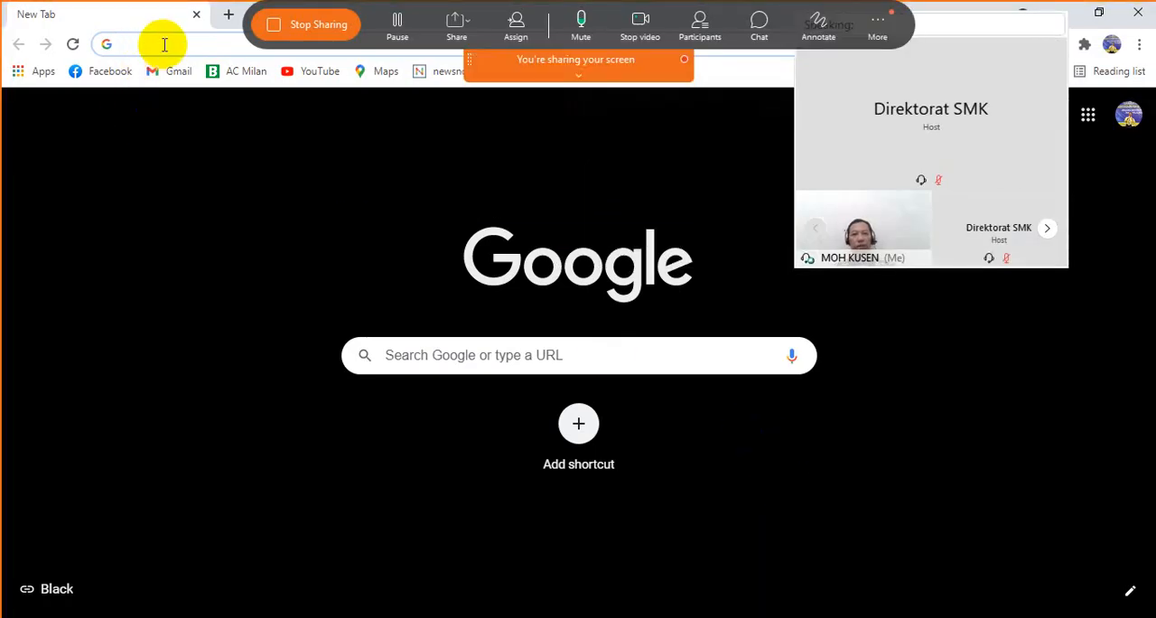
type("c")
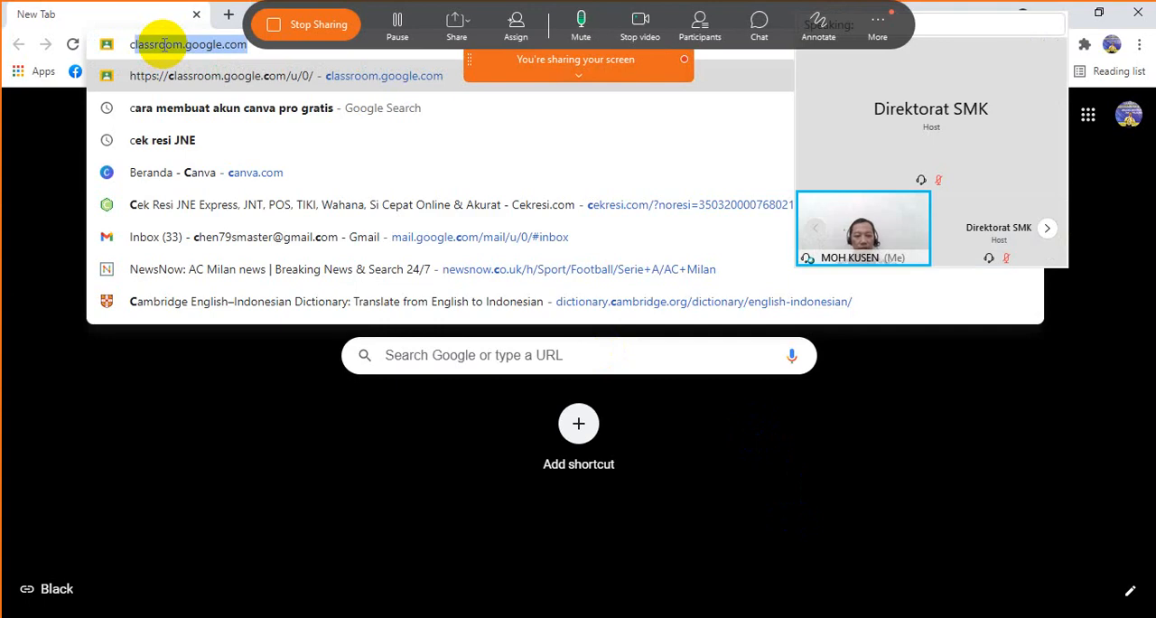
key("BackSpace")
type("ANVA.com")
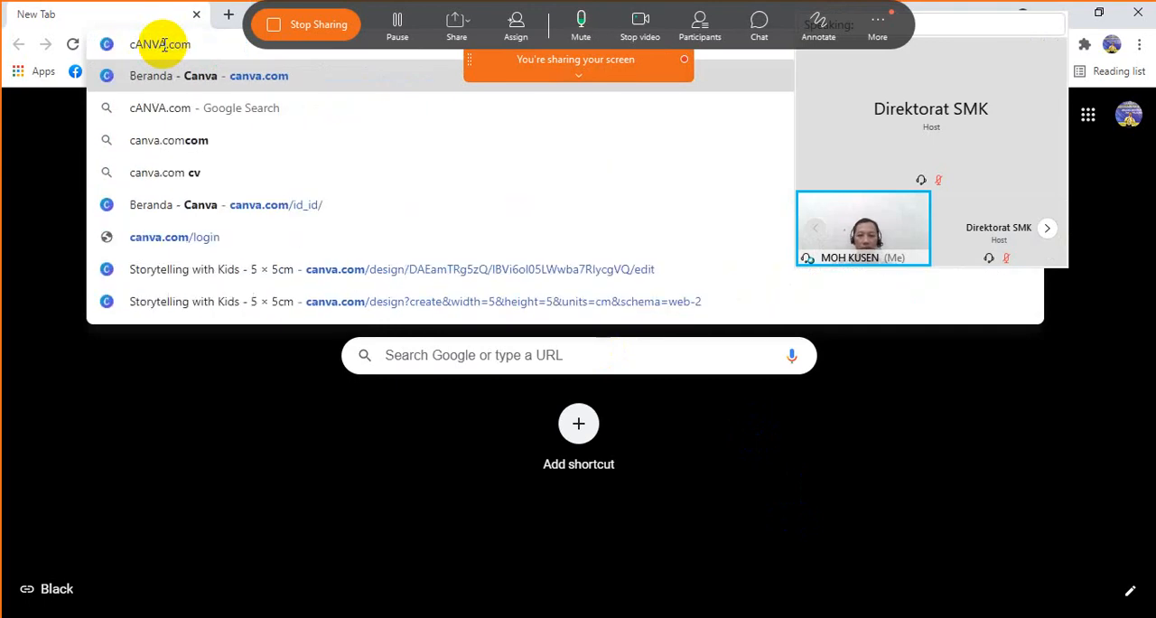
key("Return")
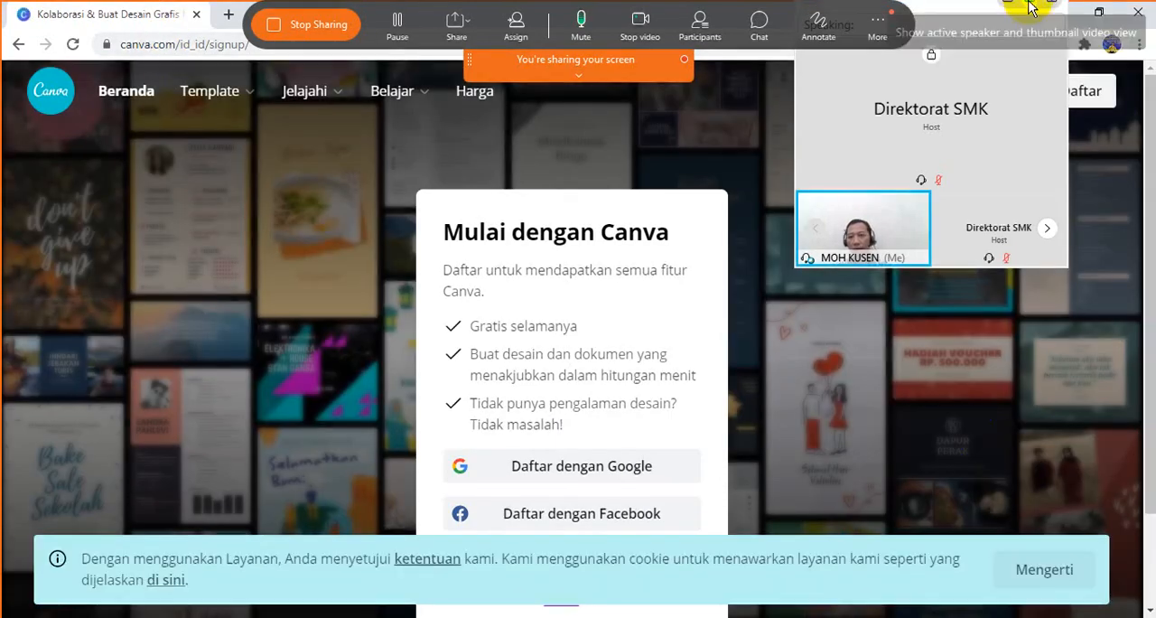
- Move the floating speaker video clear of Canva's header and open the login form with its e-mail field active
left_click_drag(961, 18, 165, 186)
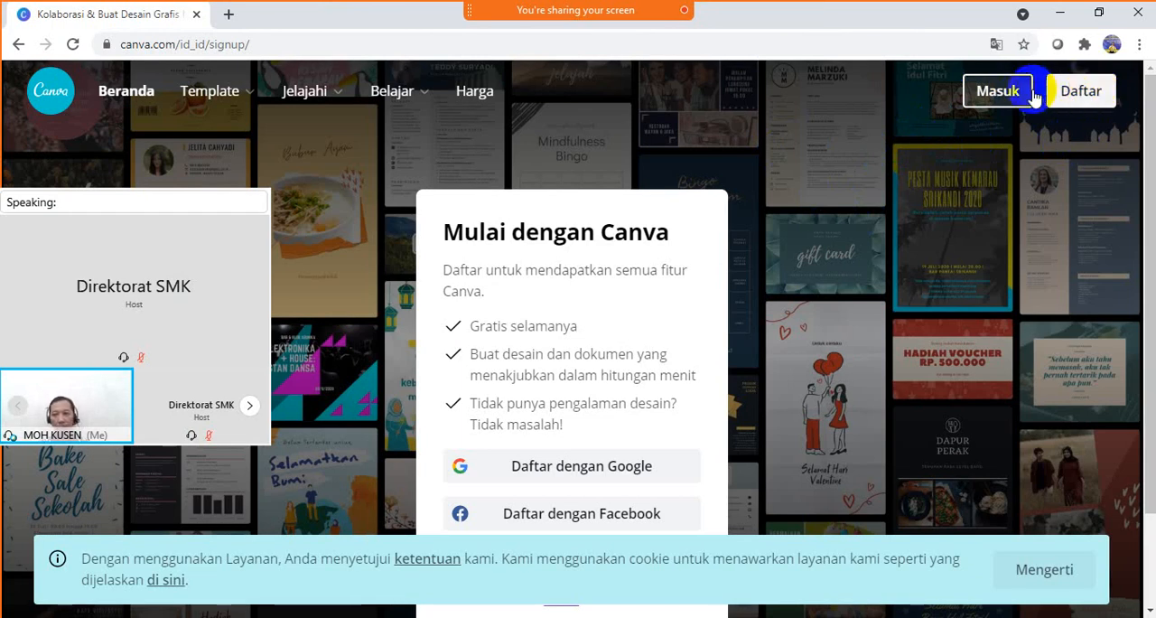
left_click(999, 94)
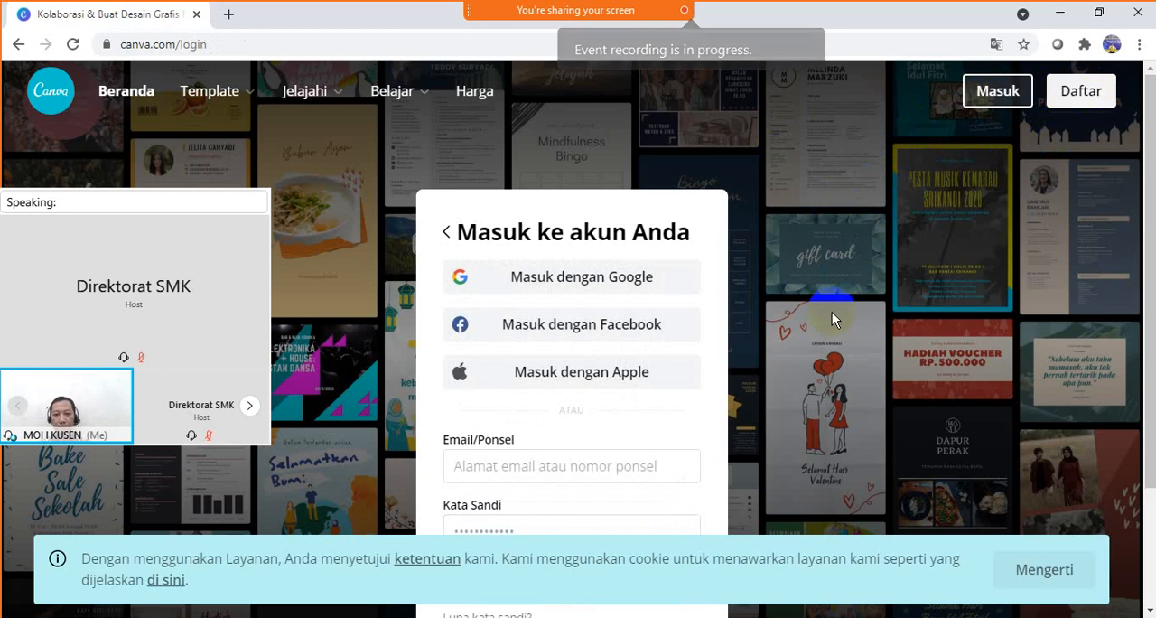
scroll(832, 312, "down", 1)
left_click(574, 378)
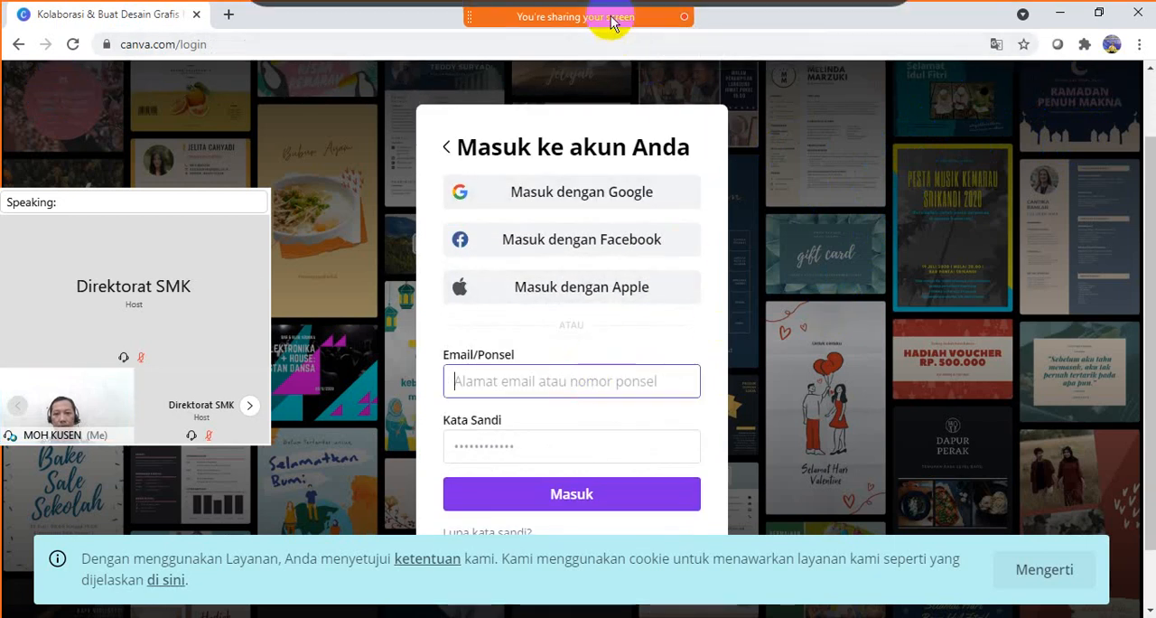
- Stop sharing the screen and choose to log in to Canva with Google
mouse_move(612, 7)
left_click(310, 32)
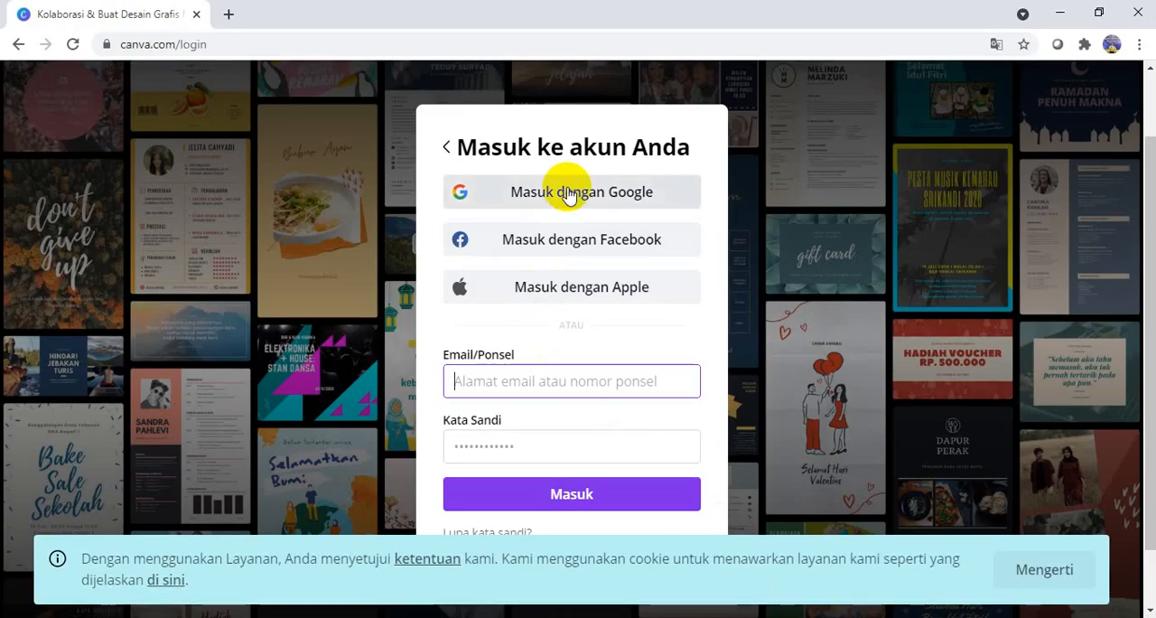
left_click(568, 193)
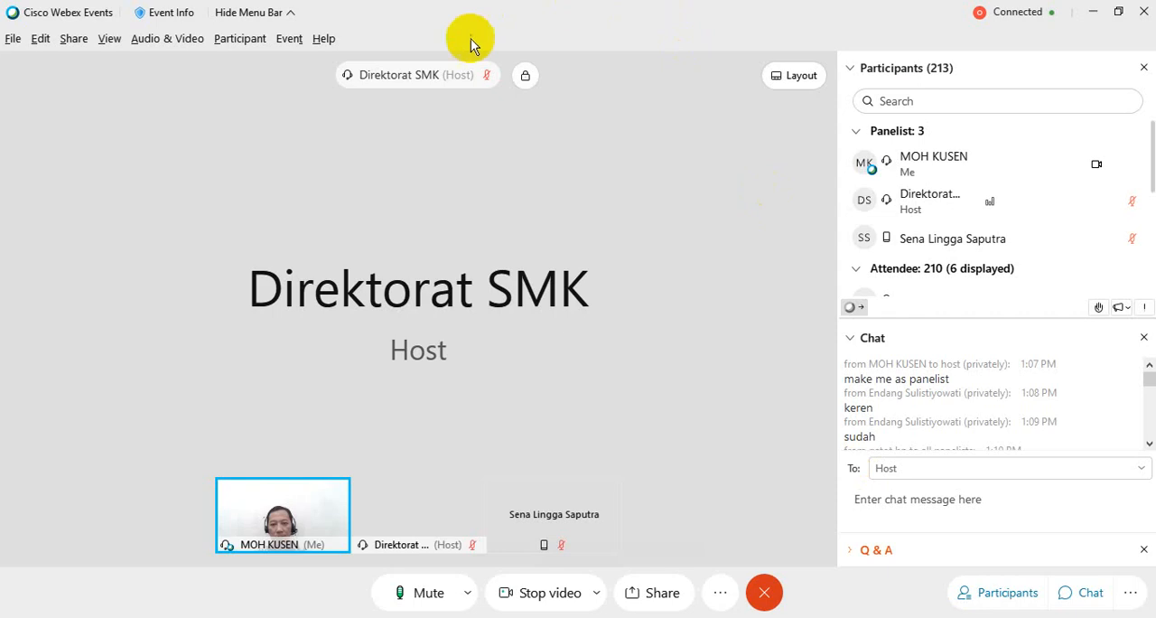
- Share the whole Screen 1 with the Webex event again, showing the Canva home page
left_click(649, 593)
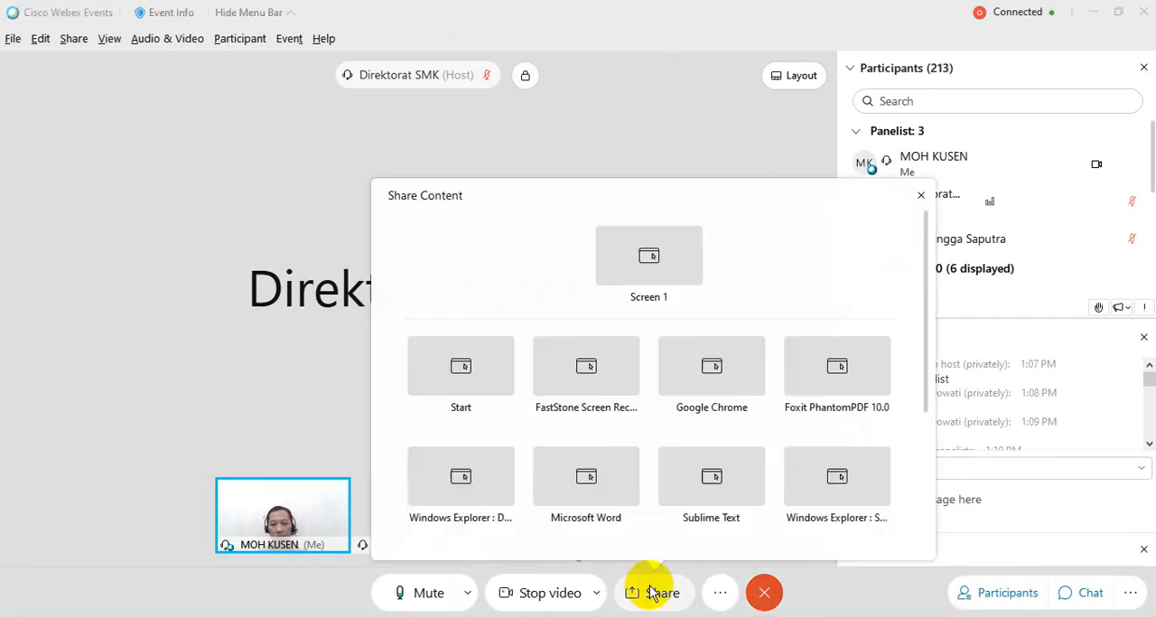
left_click(641, 269)
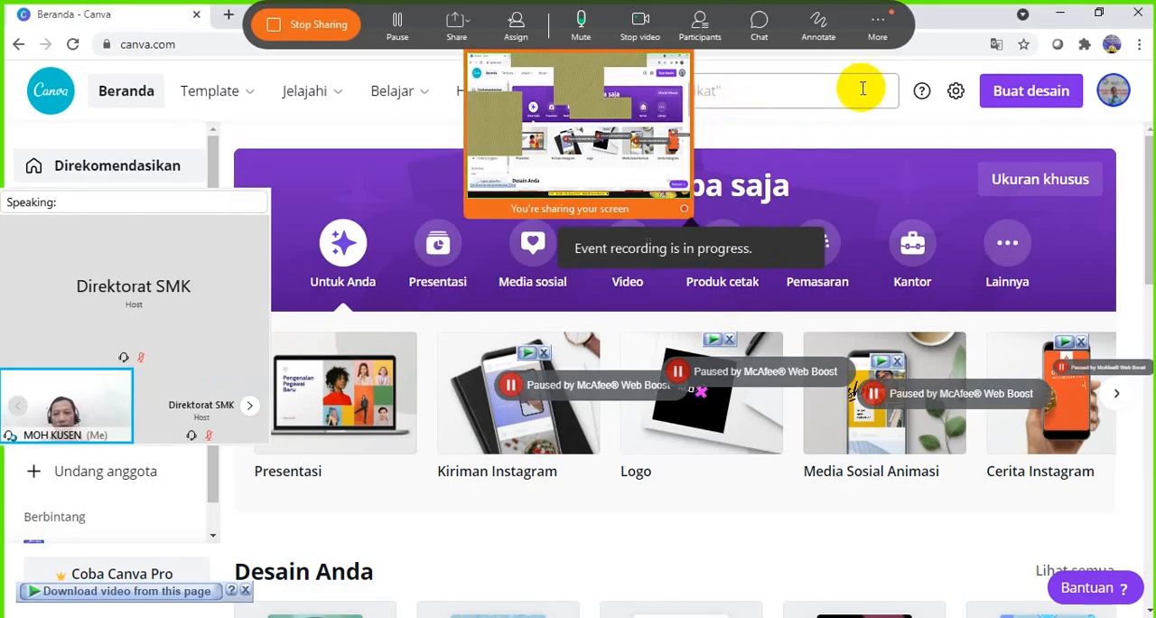
left_click(938, 47)
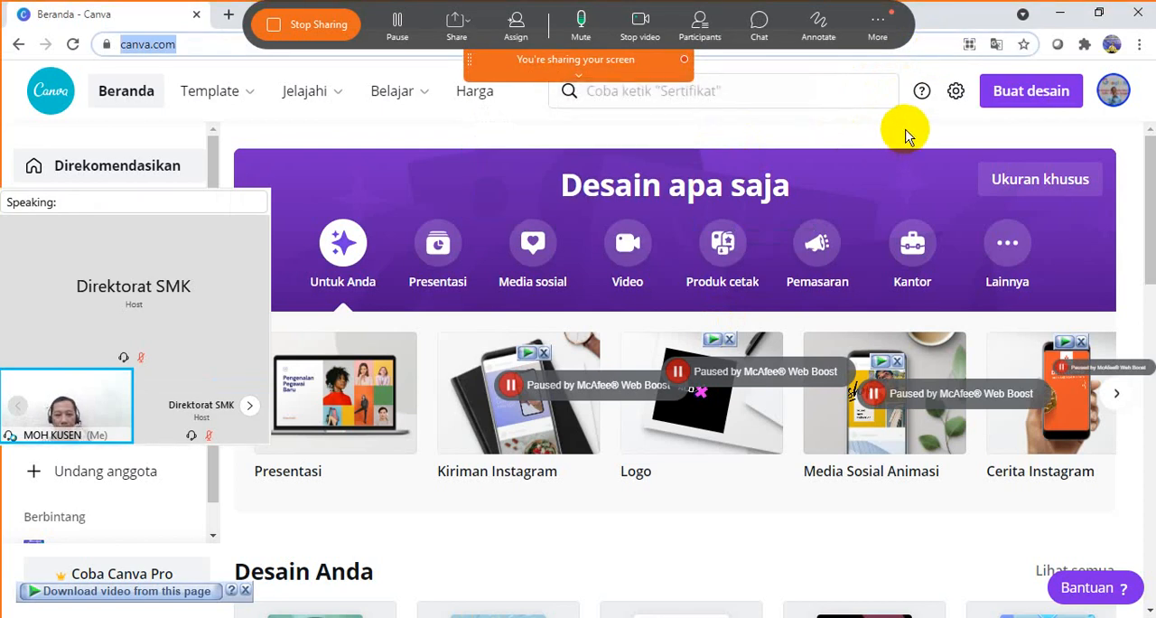
- Move the floating speaker video away from Canva's design categories and clear the pause overlays from the thumbnails
mouse_move(248, 193)
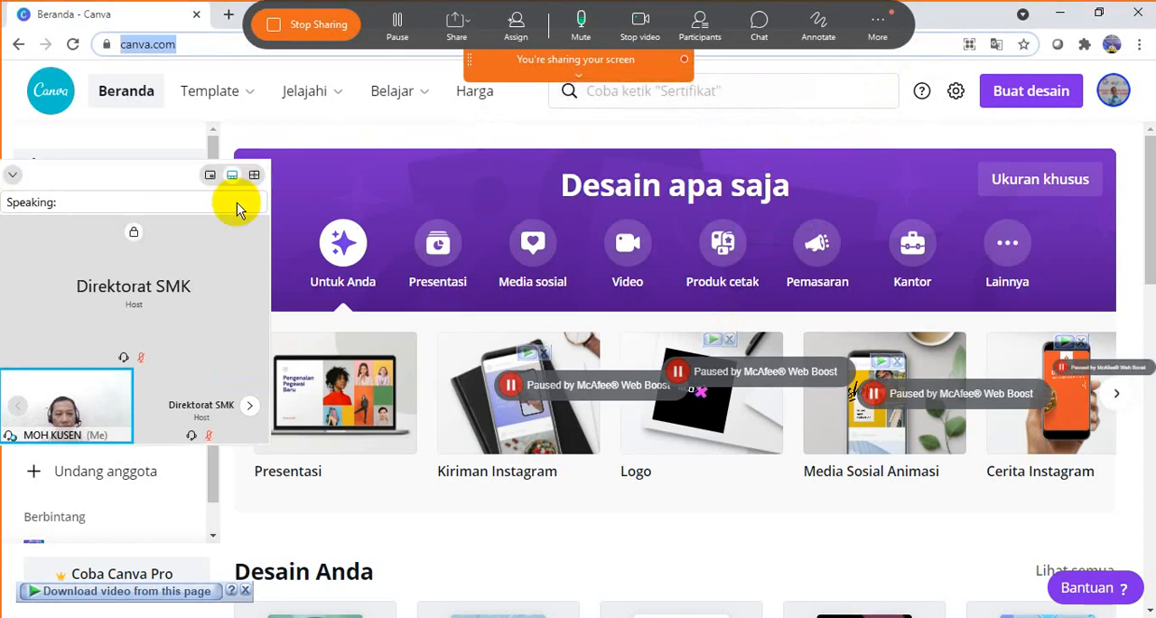
left_click_drag(240, 207, 173, 172)
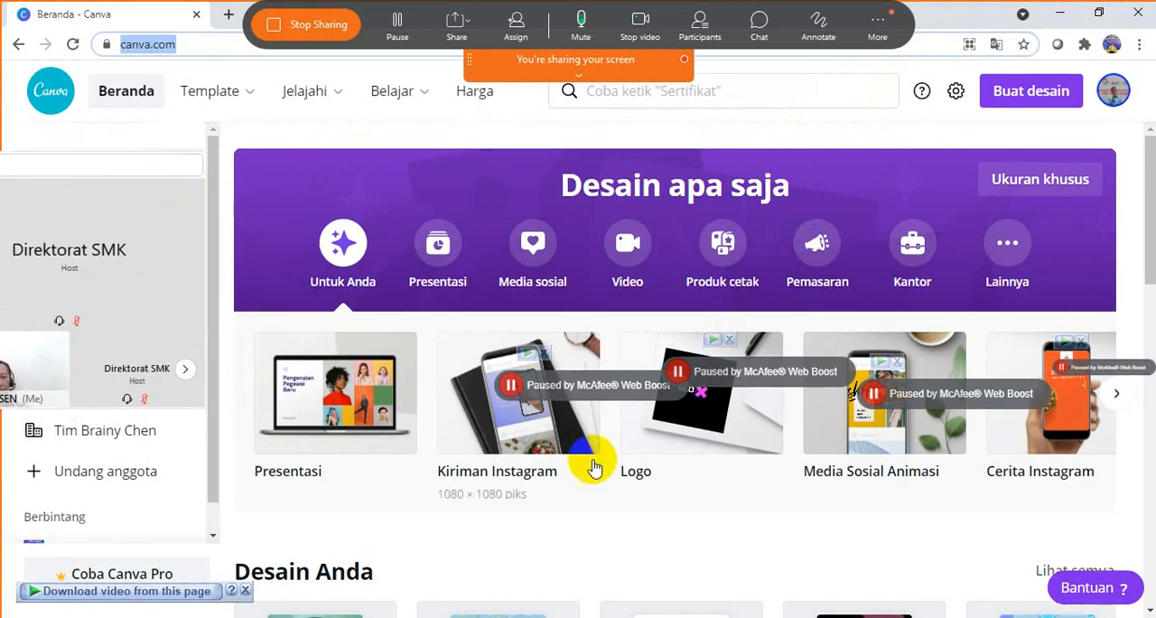
left_click(554, 386)
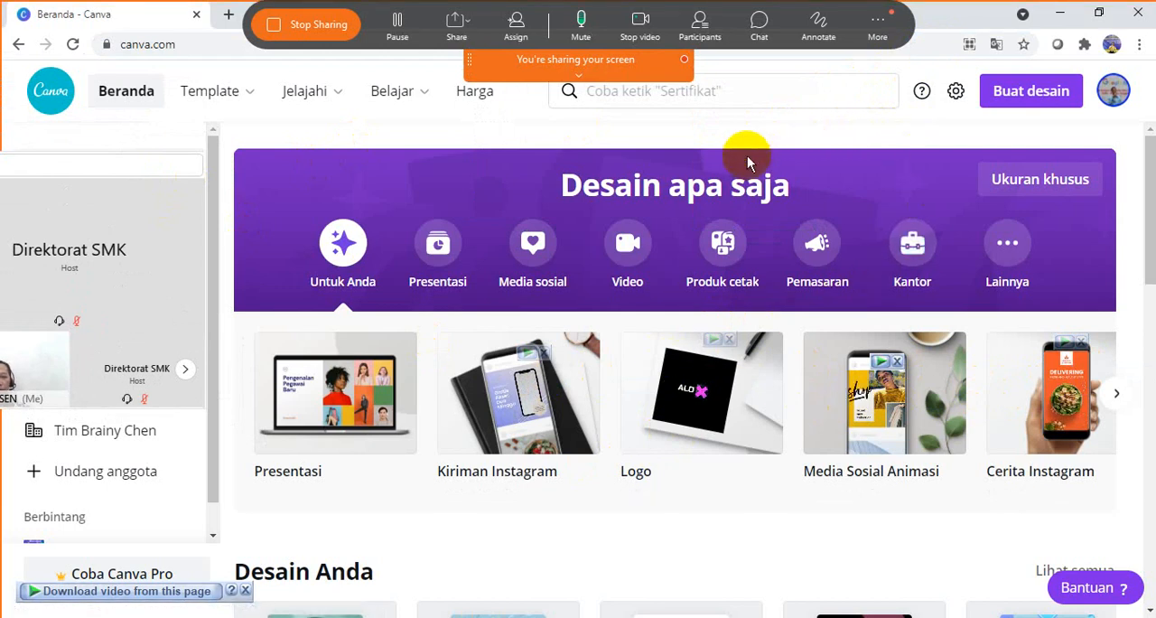
left_click(90, 140)
left_click_drag(90, 140, 71, 193)
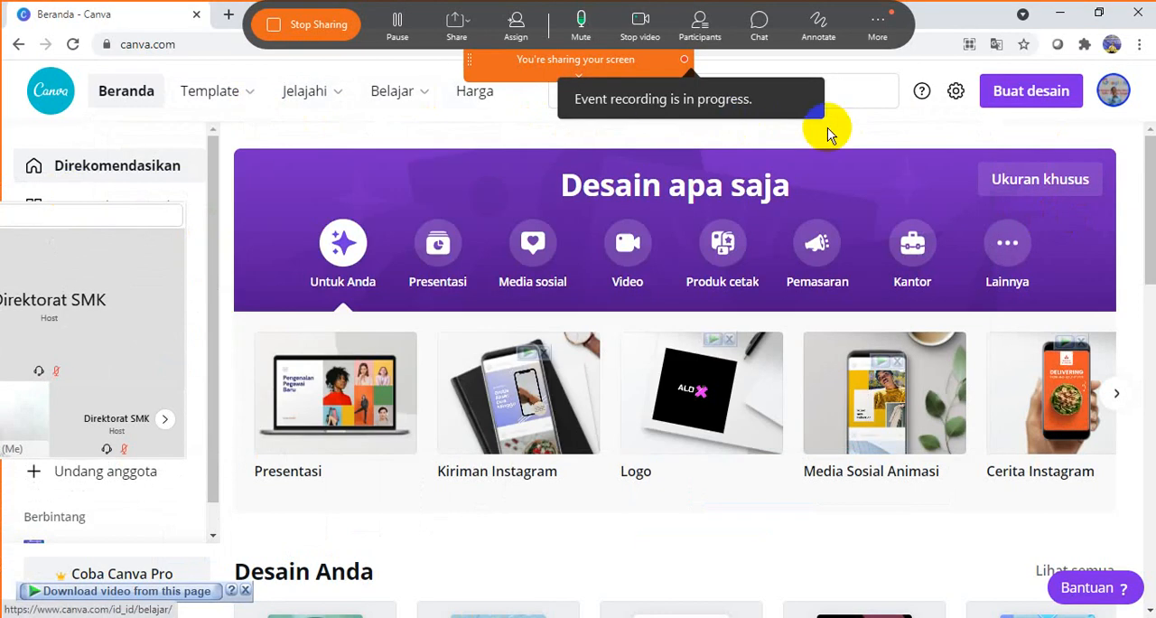
- Create a new custom-size Canva design using the recent 19 x 19 cm size
mouse_move(207, 86)
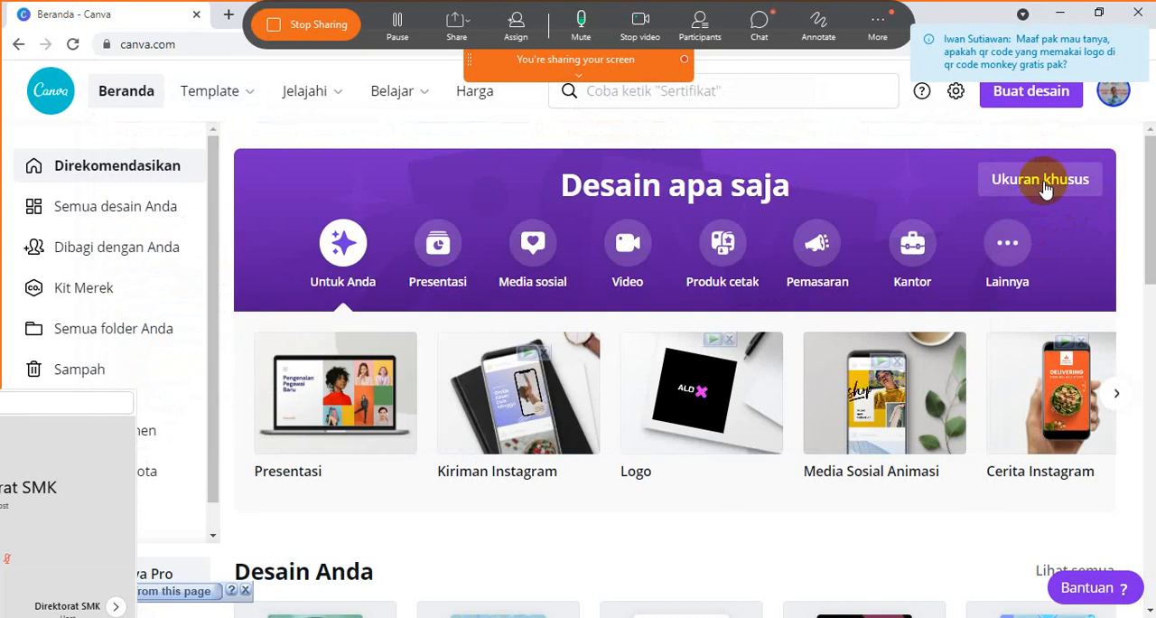
left_click(1045, 188)
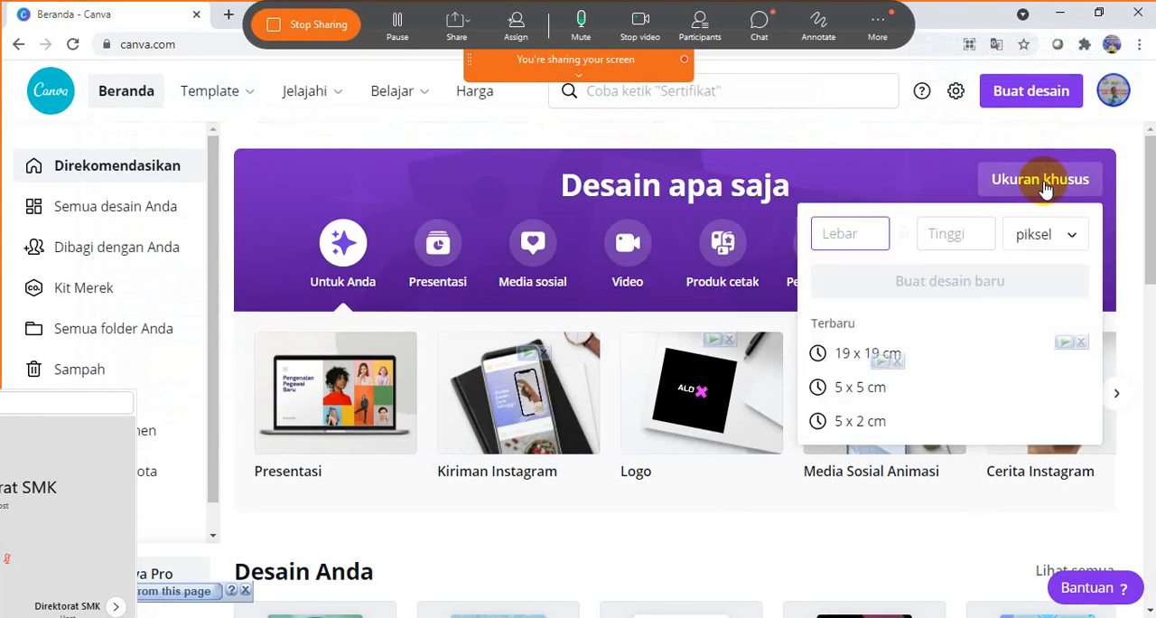
left_click(843, 356)
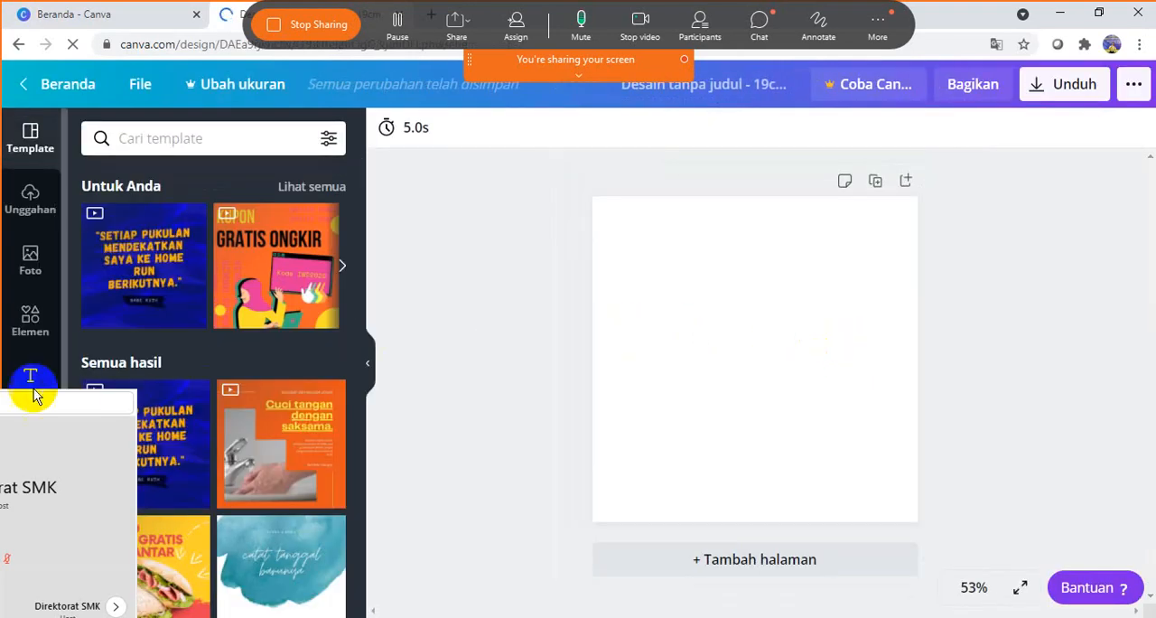
- Move the floating speaker video out of the way so the editor's tools and template thumbnails are uncovered
left_click_drag(27, 401, 241, 382)
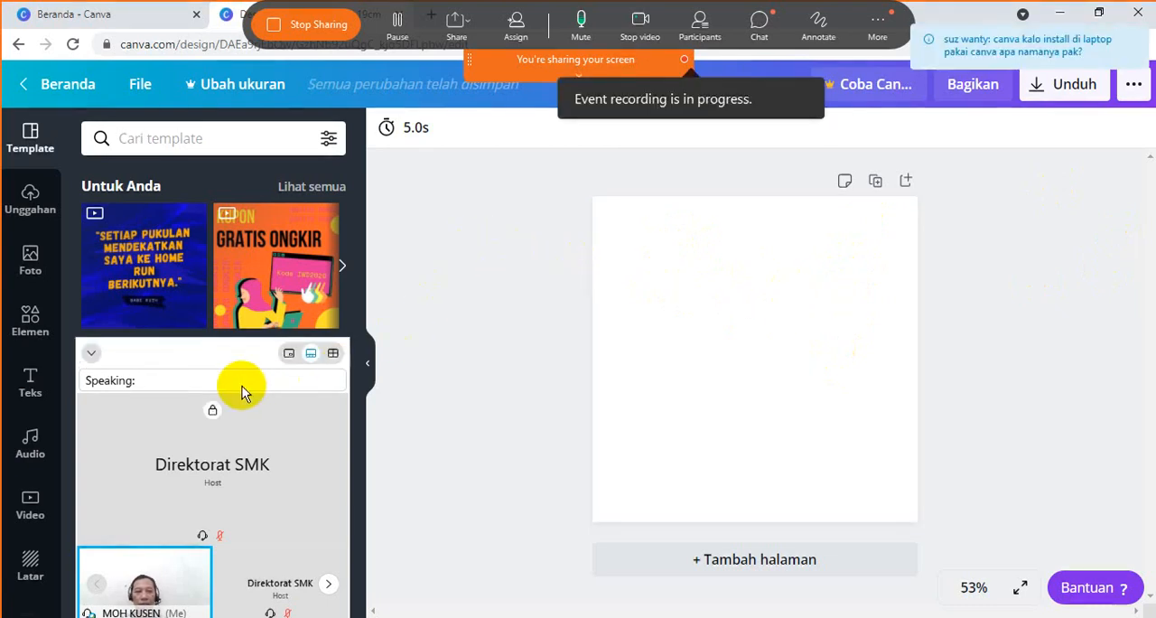
left_click_drag(207, 351, 237, 387)
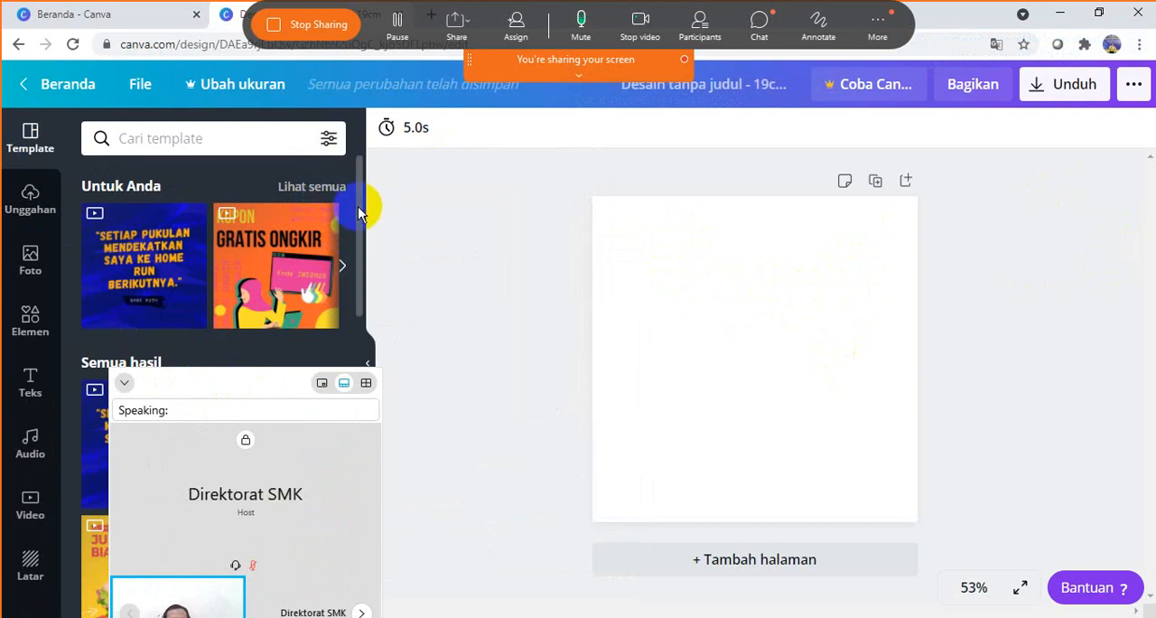
left_click_drag(358, 206, 351, 360)
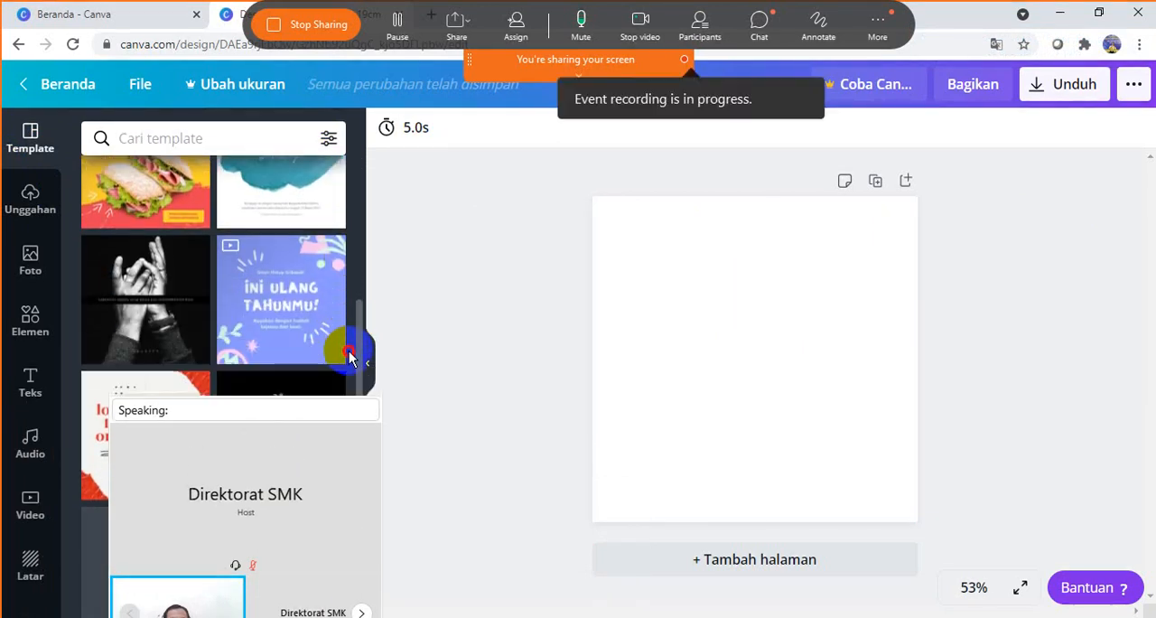
left_click_drag(259, 401, 442, 617)
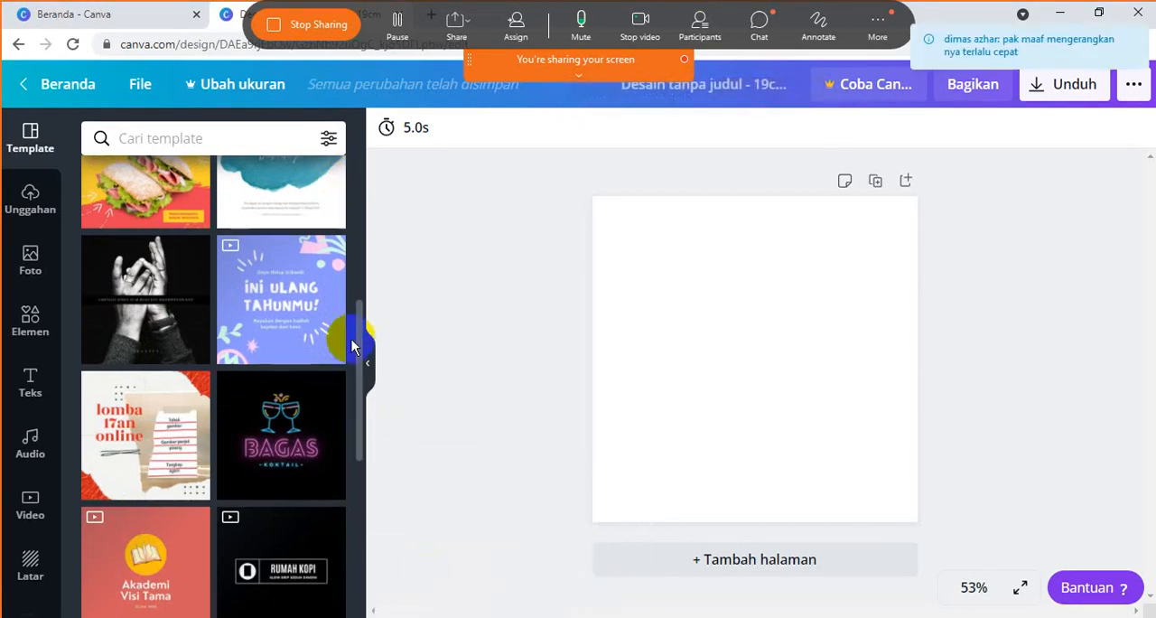
- Browse through the suggested templates for the blank 19 x 19 cm design
left_click_drag(361, 363, 373, 571)
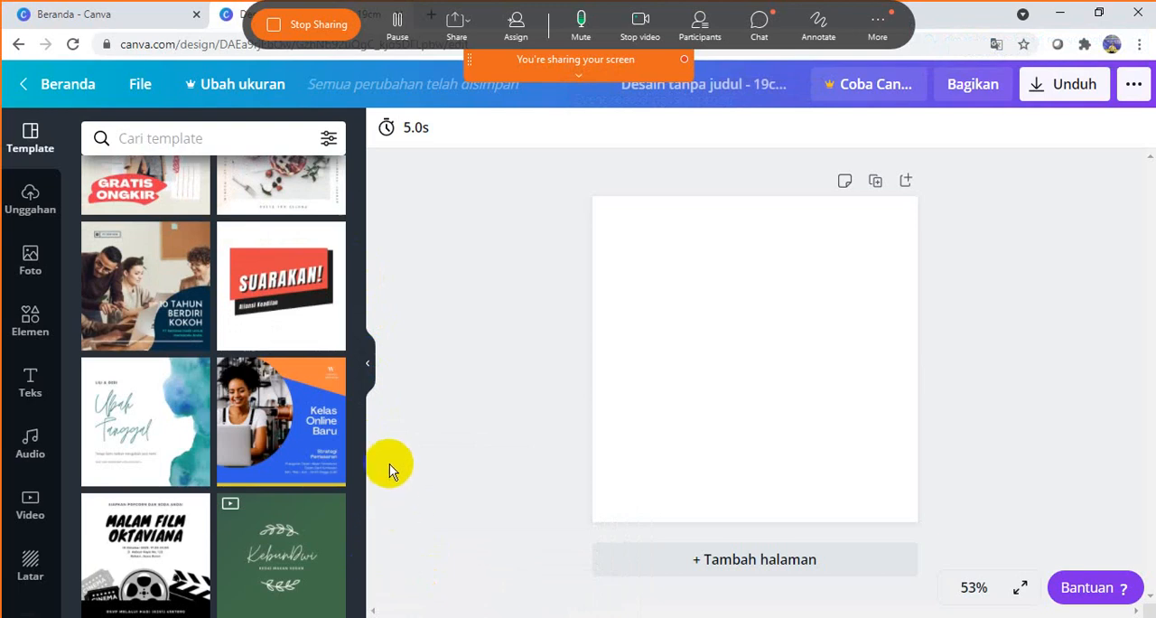
scroll(330, 406, "down", 4)
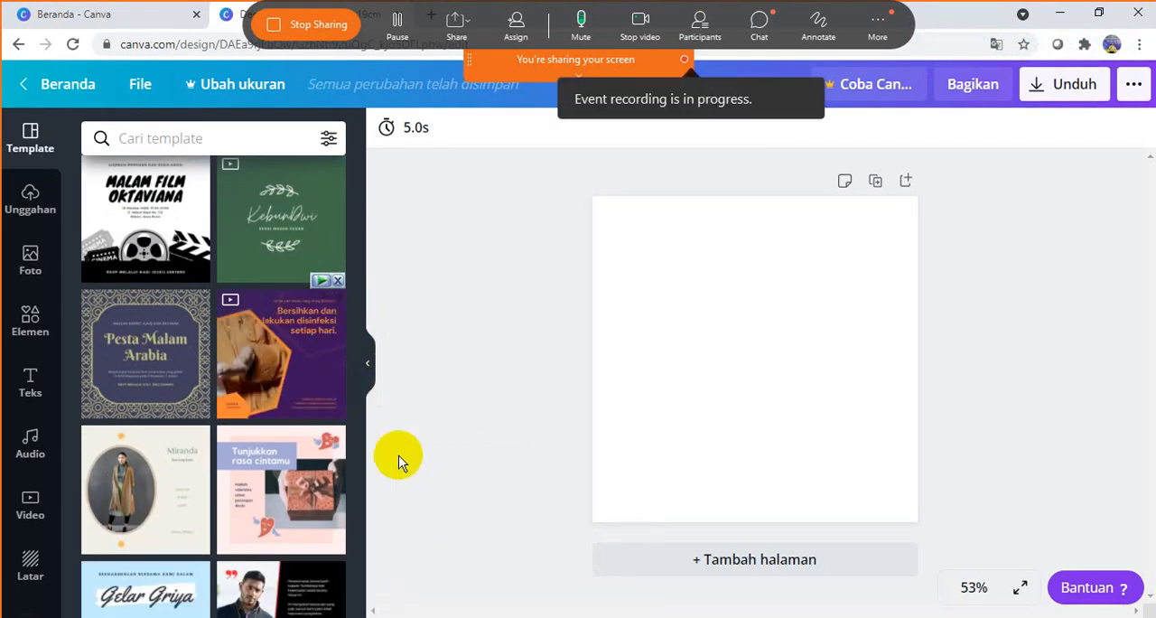
scroll(362, 506, "down", 4)
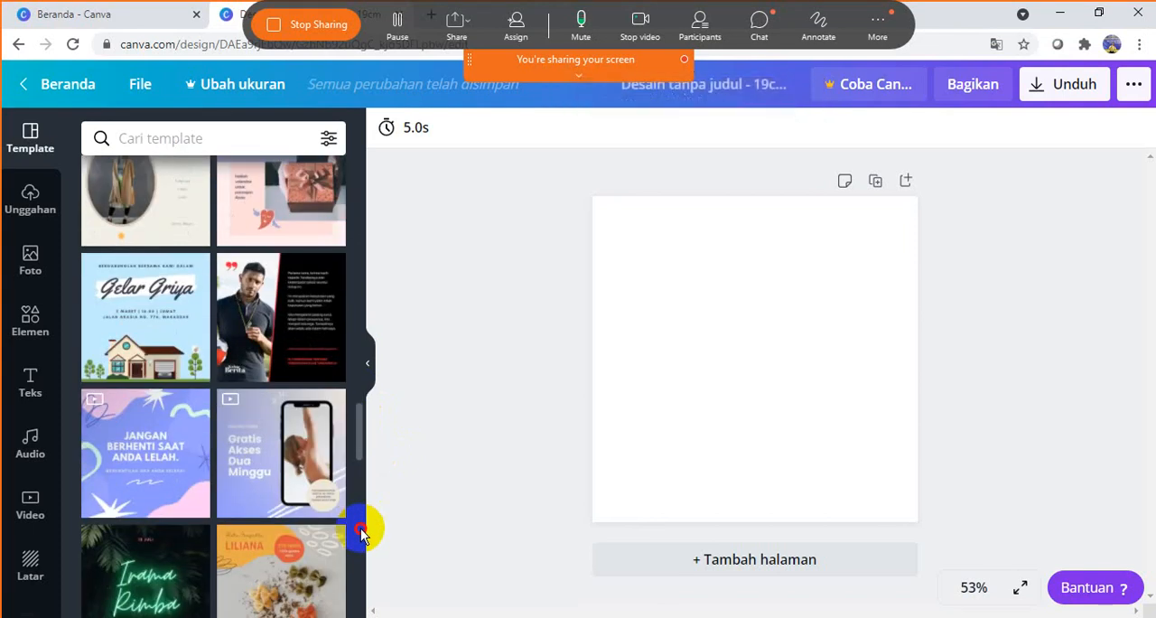
scroll(360, 533, "down", 1)
scroll(361, 533, "down", 1)
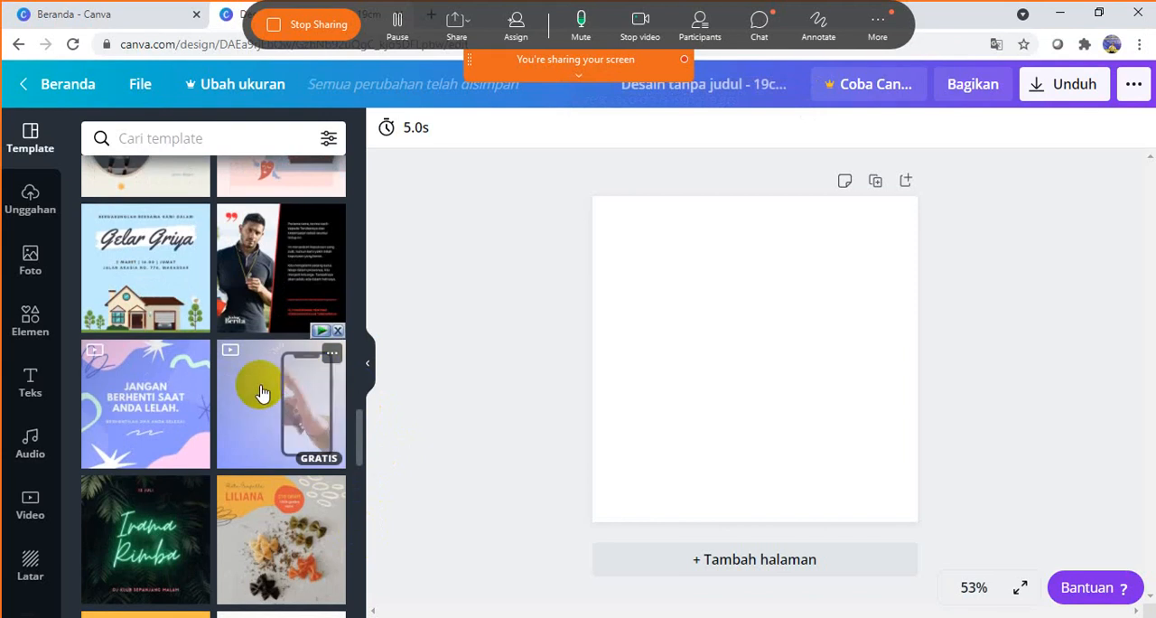
left_click_drag(360, 434, 358, 493)
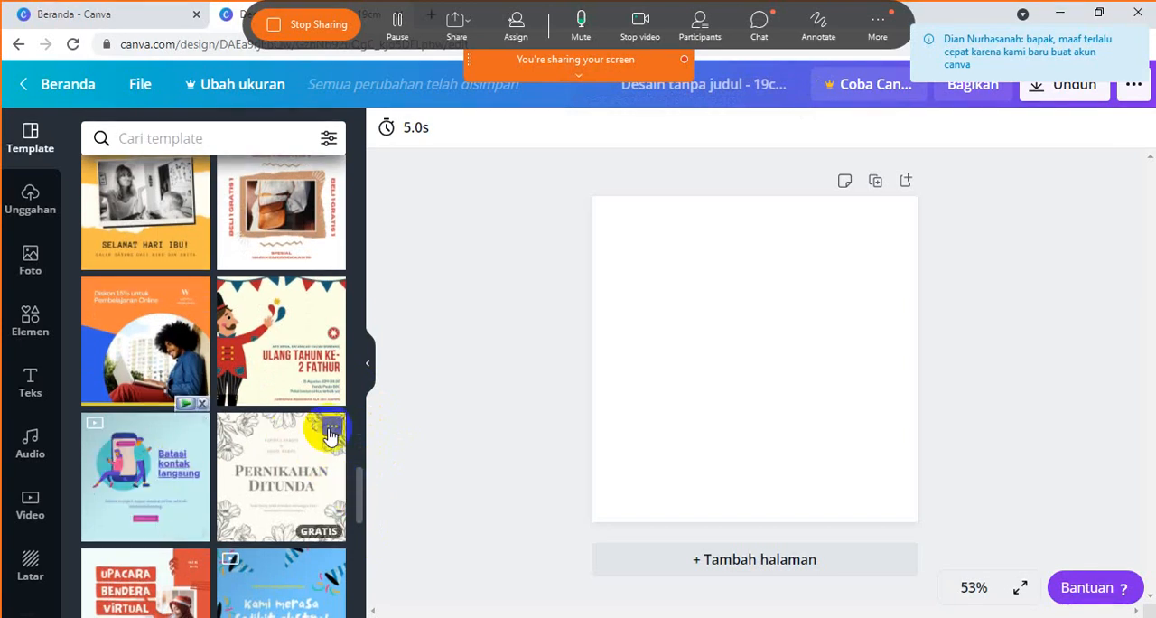
left_click_drag(360, 480, 369, 555)
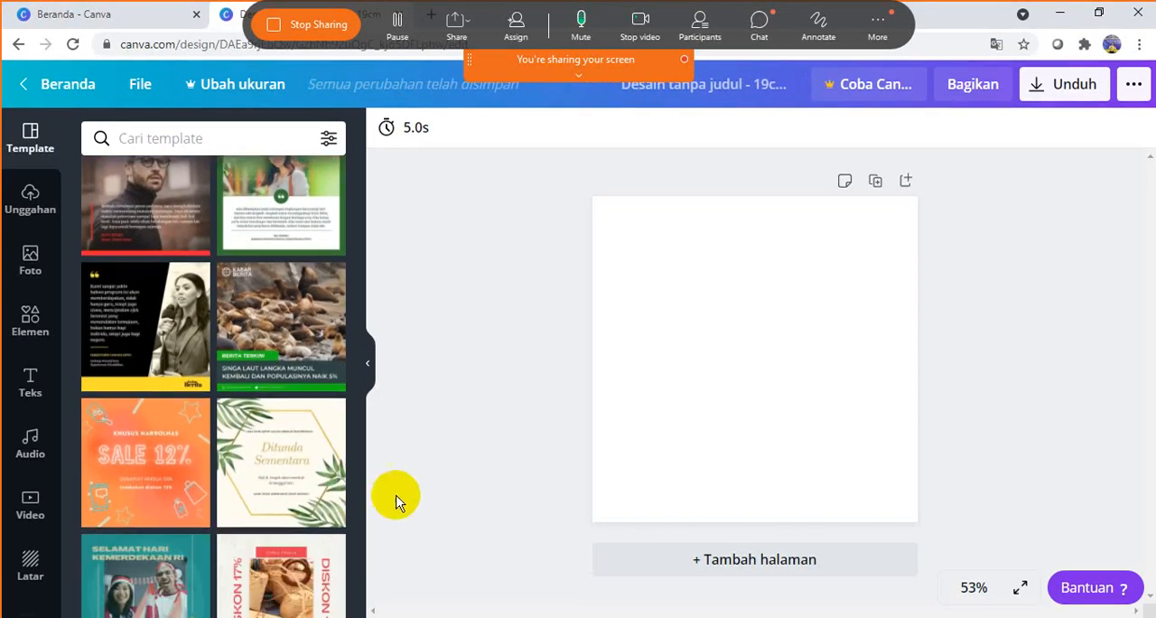
scroll(351, 472, "down", 3)
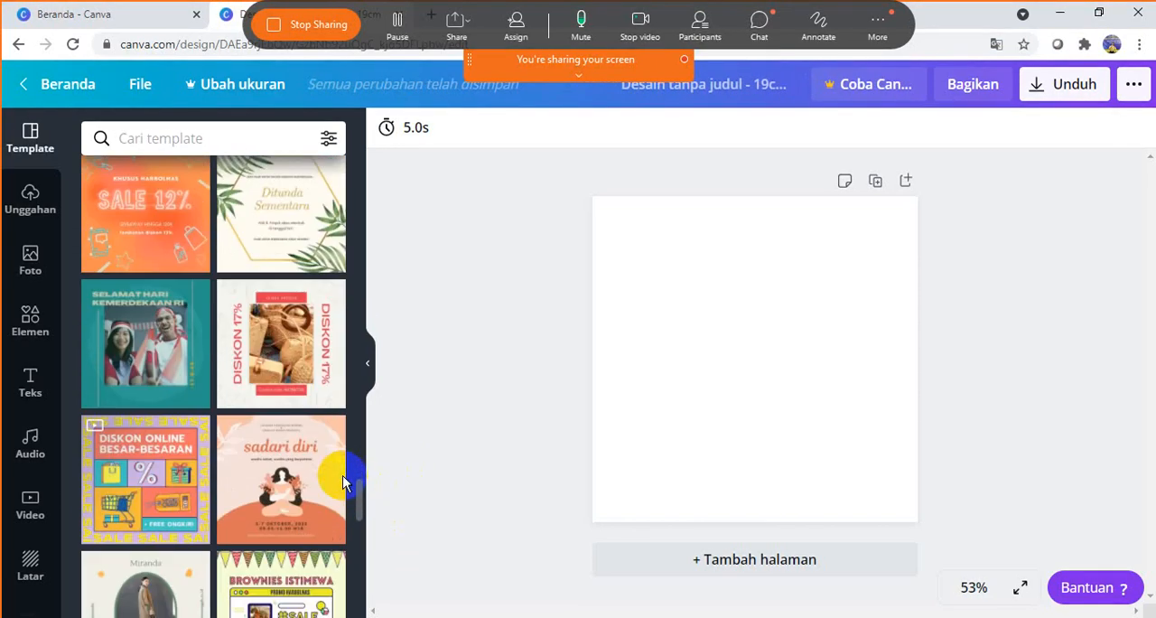
scroll(342, 483, "down", 2)
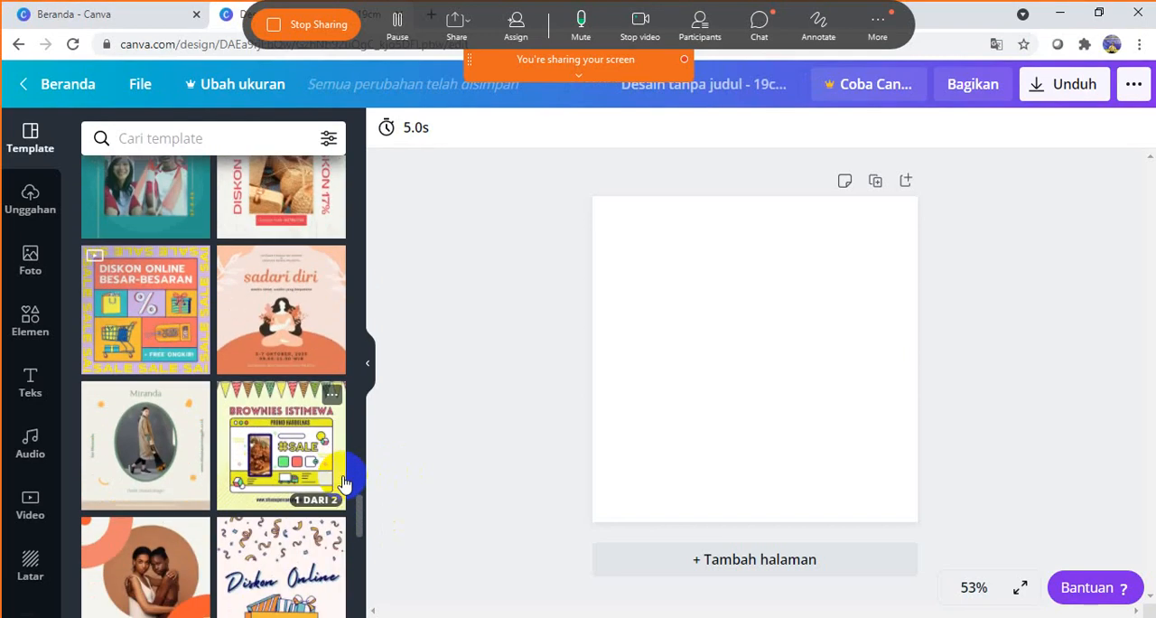
scroll(342, 483, "down", 4)
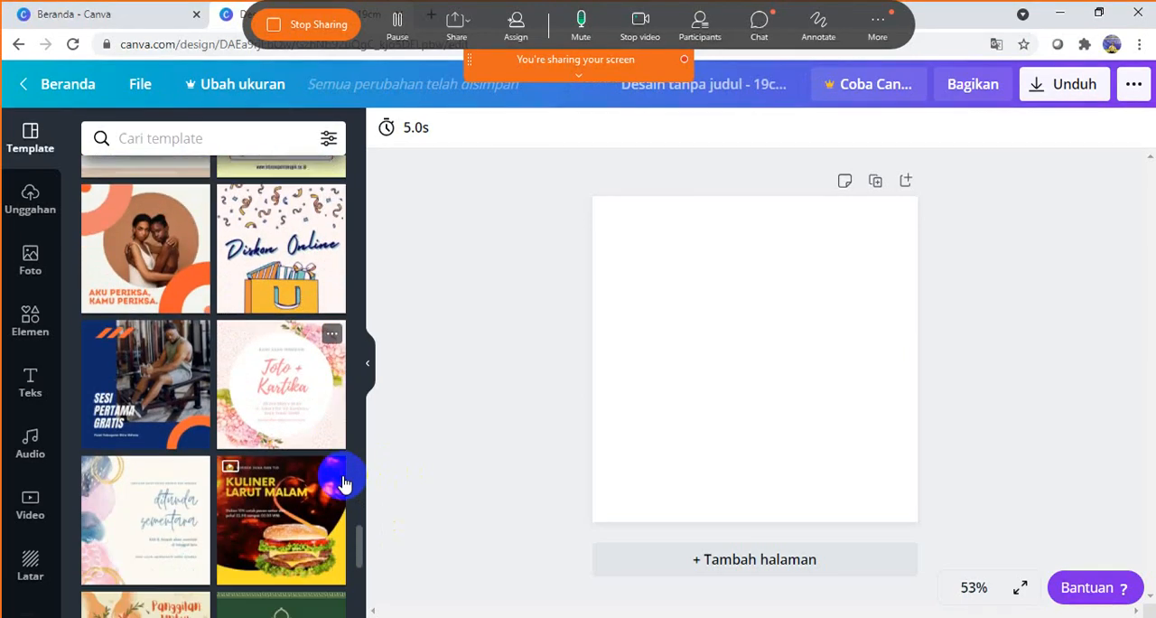
scroll(342, 483, "down", 1)
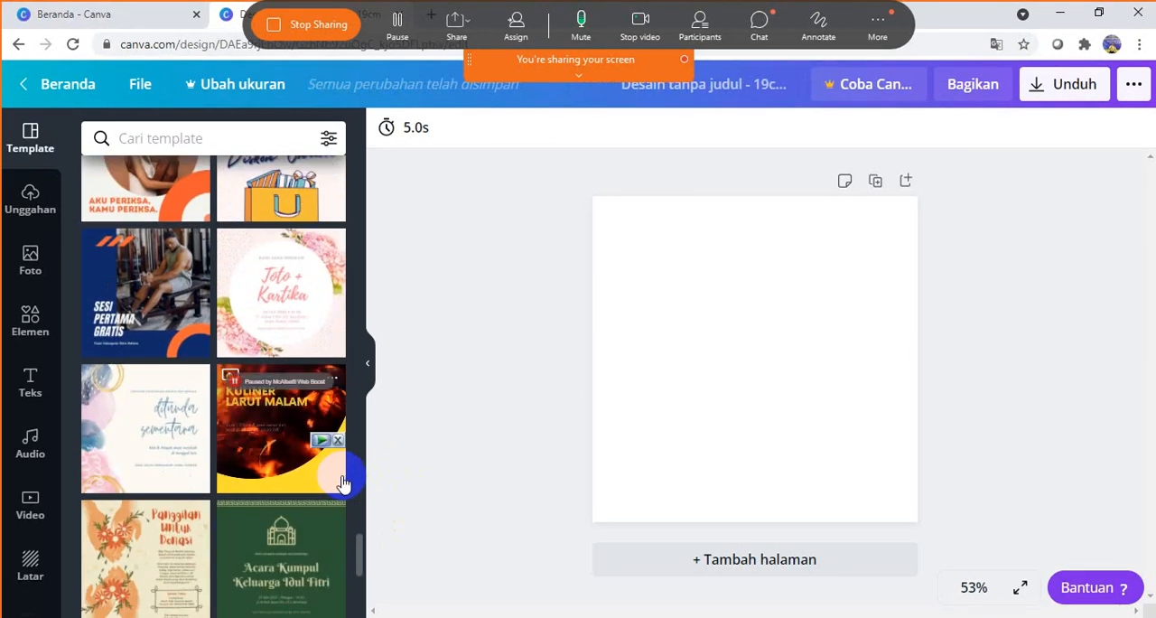
scroll(342, 483, "down", 2)
scroll(342, 483, "down", 3)
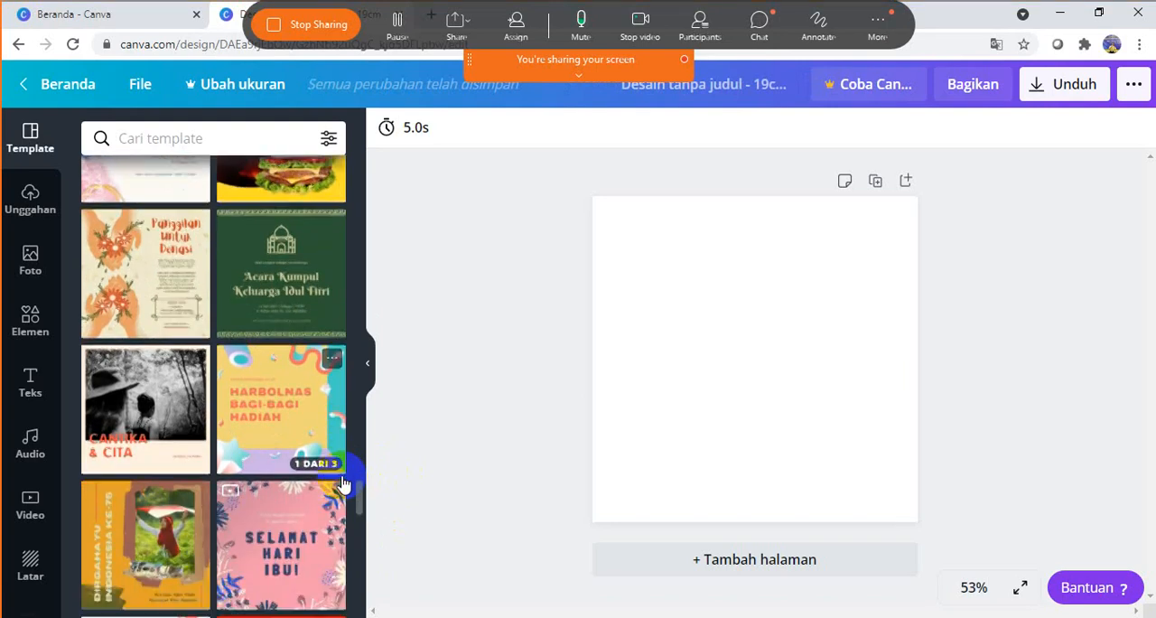
scroll(343, 484, "down", 4)
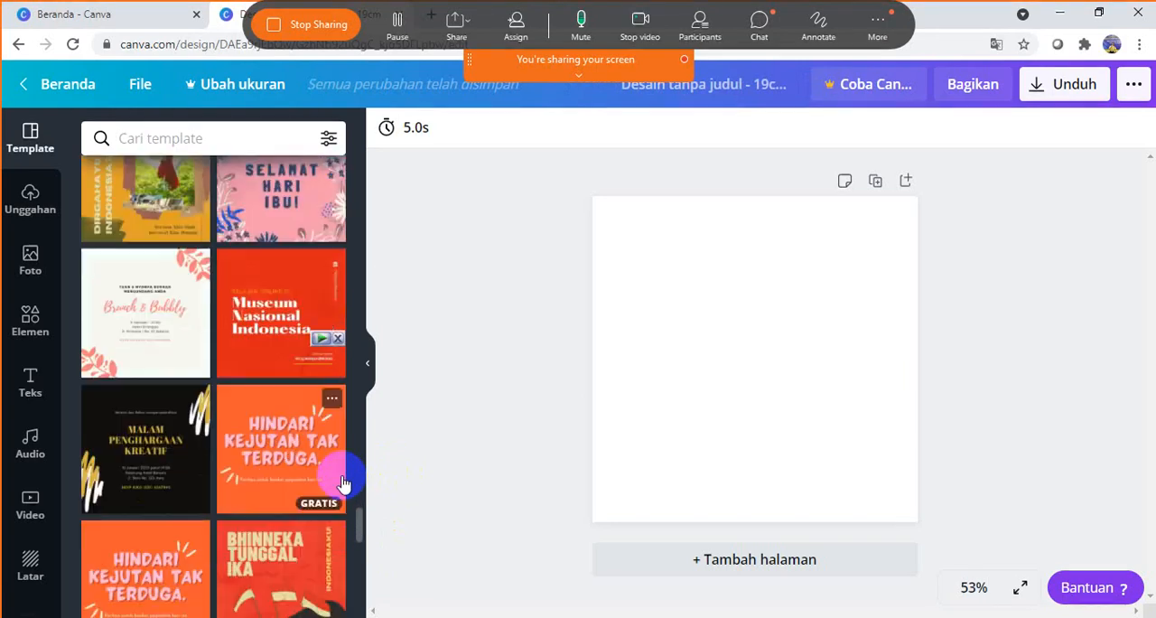
scroll(342, 483, "down", 2)
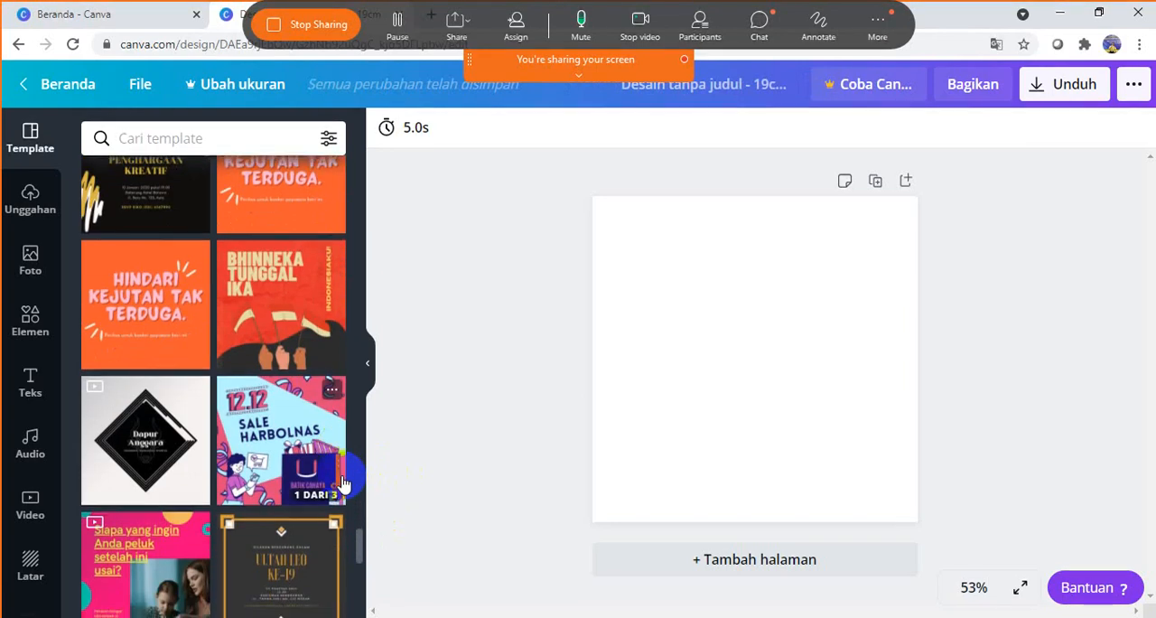
scroll(343, 483, "down", 2)
- Search the templates with the recent term "technology" and browse through the matching designs
left_click(152, 136)
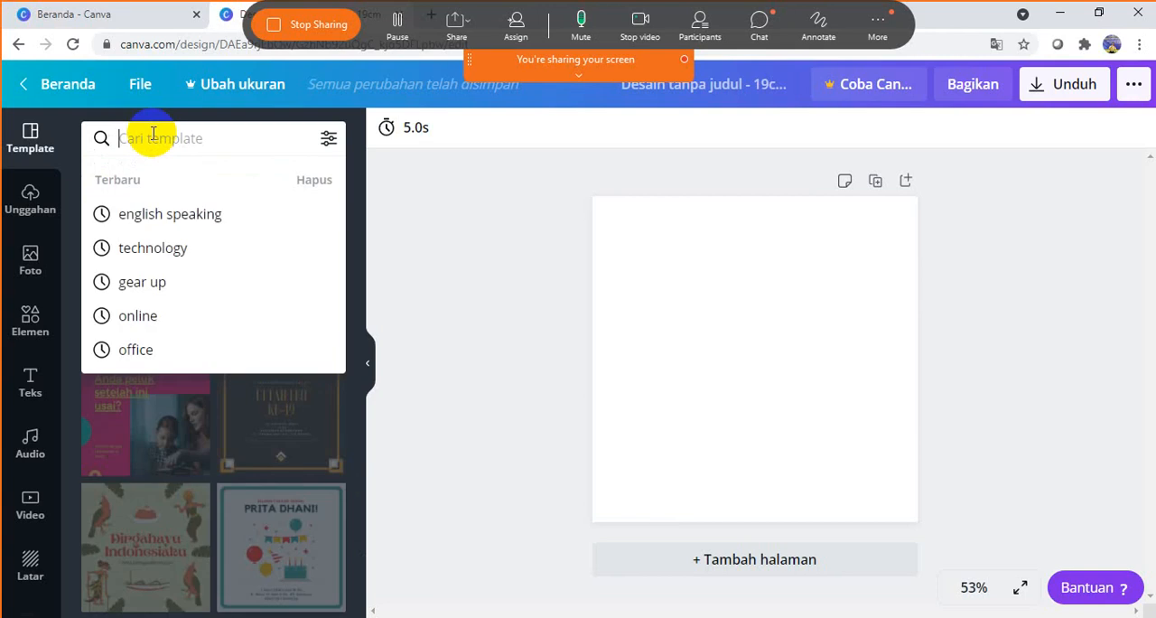
key("Down")
key("Down")
key("Return")
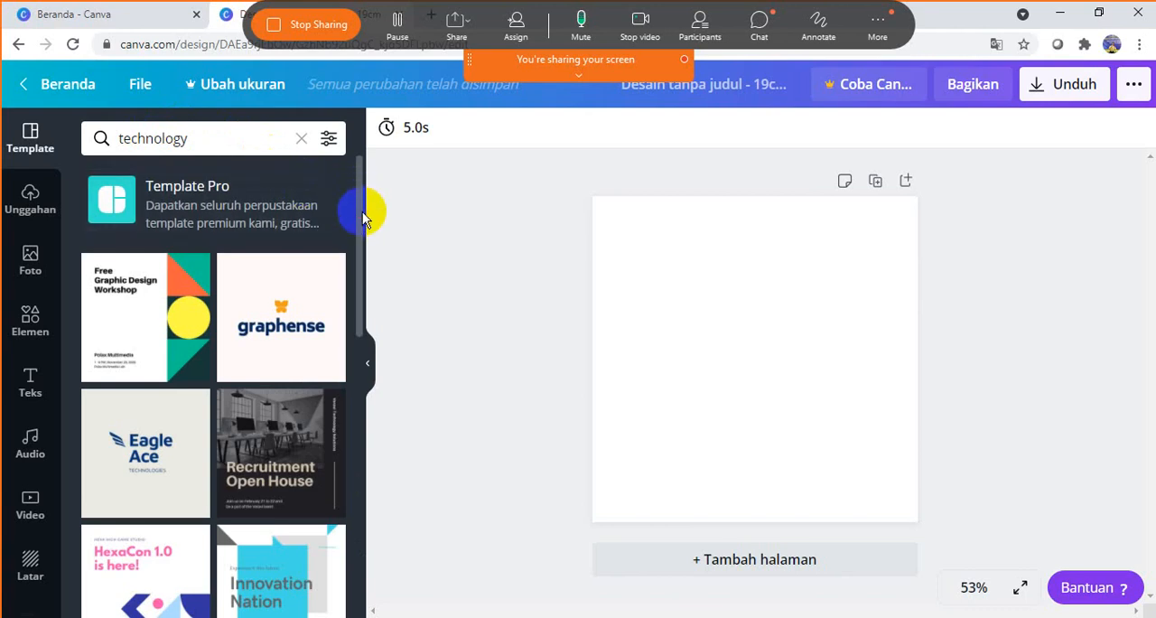
left_click_drag(362, 212, 363, 402)
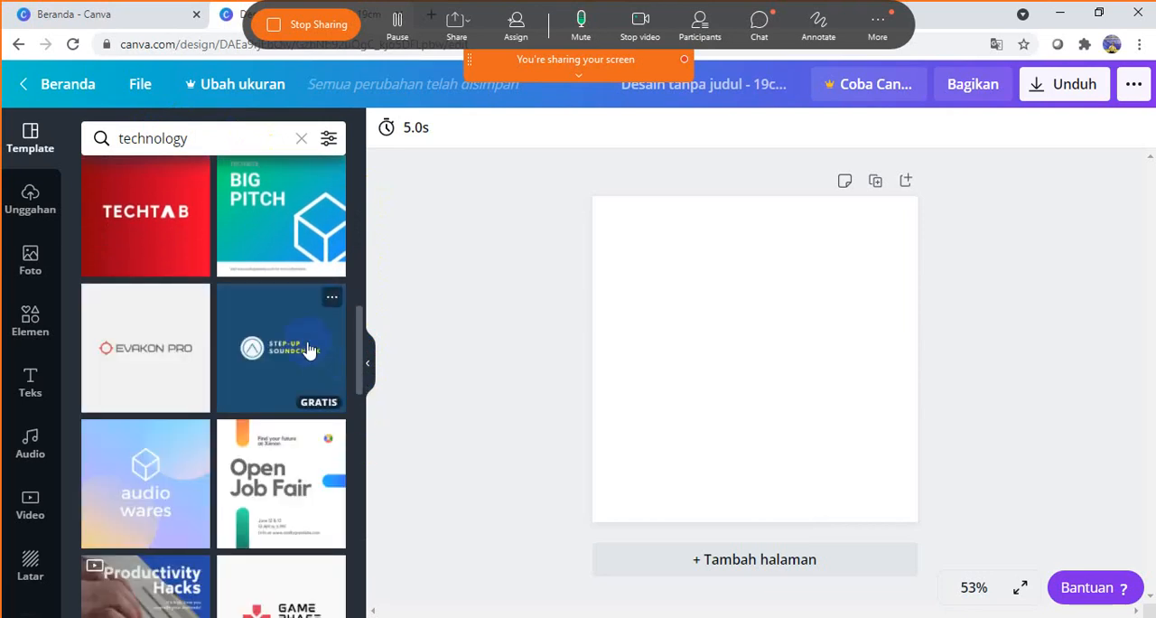
scroll(307, 349, "down", 5)
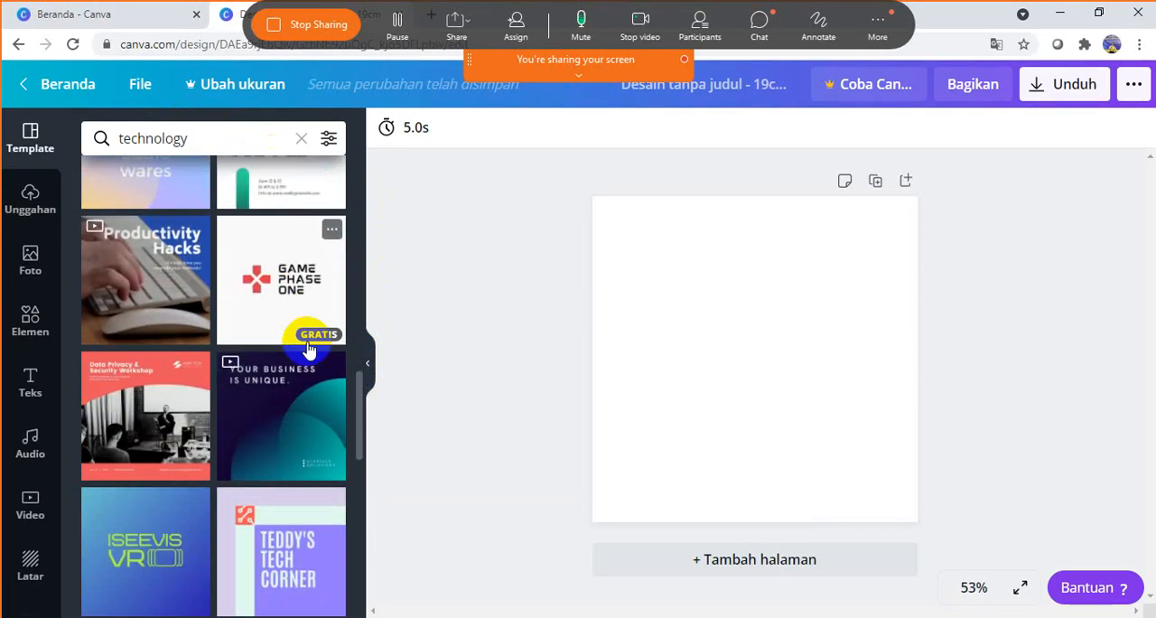
scroll(307, 350, "down", 2)
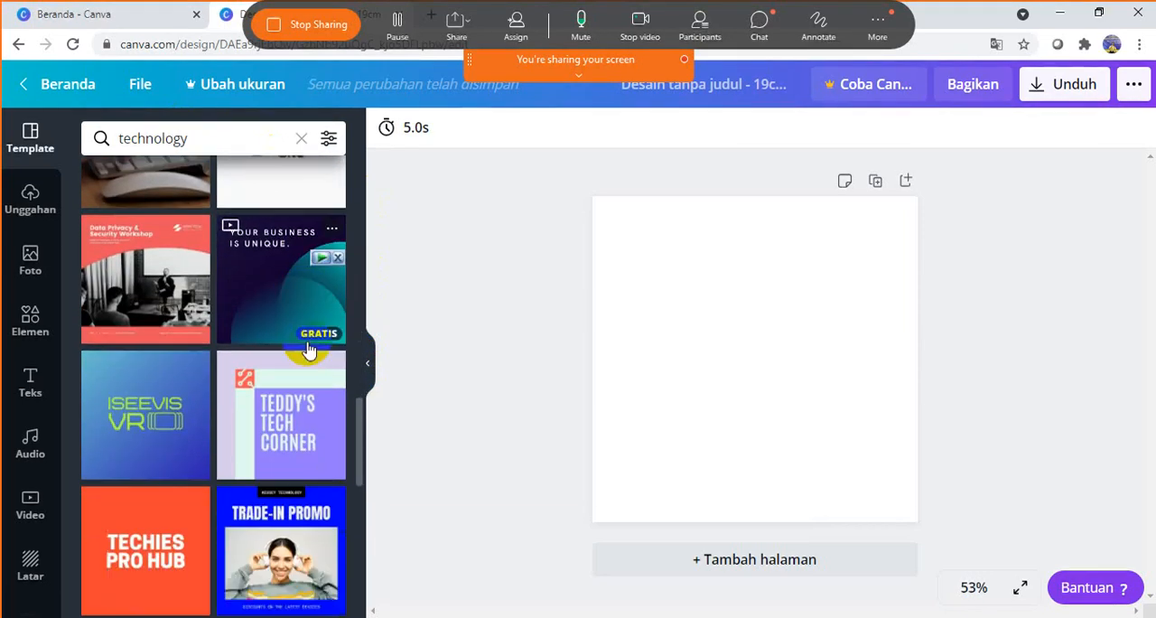
scroll(307, 349, "down", 4)
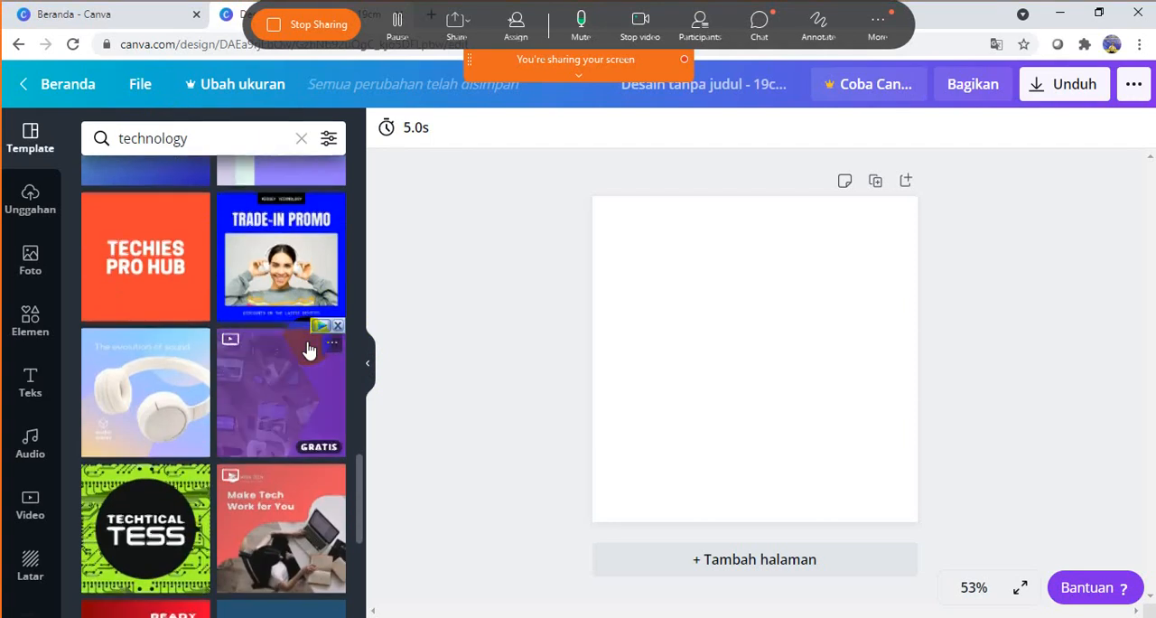
scroll(307, 350, "down", 5)
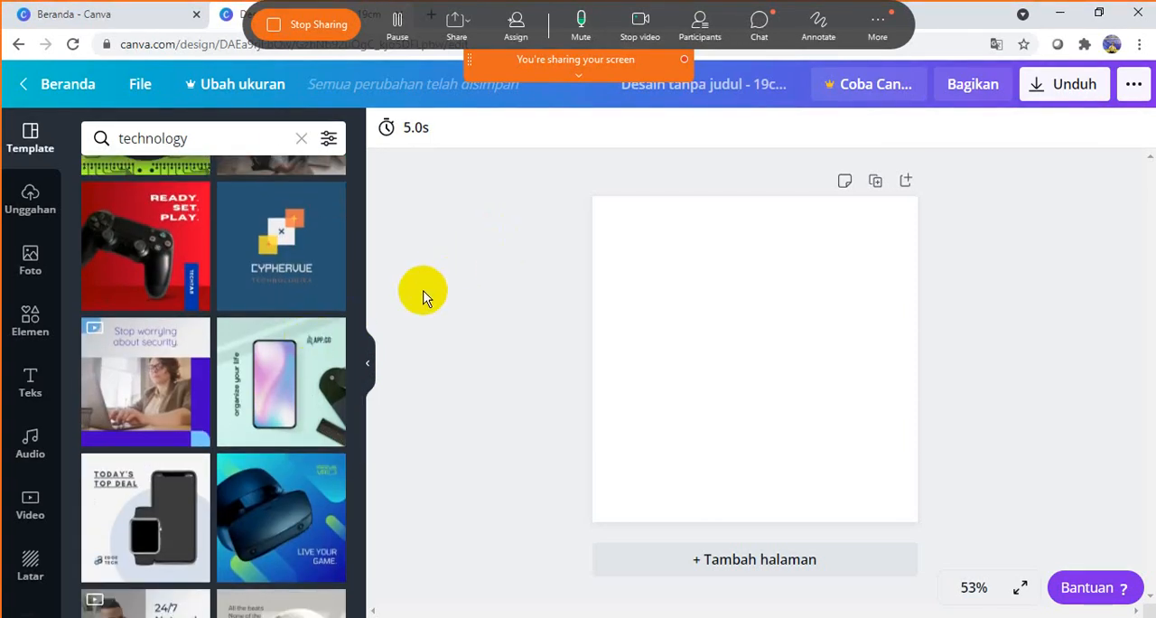
scroll(337, 397, "down", 1)
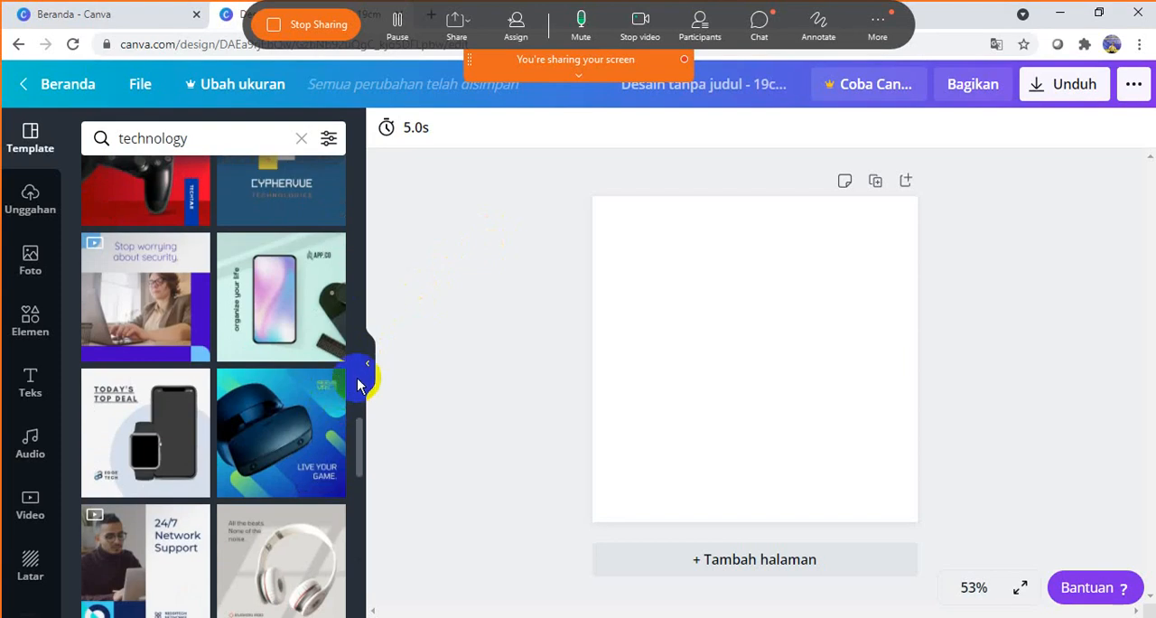
- Apply the technology template with white headphones and the "All the beats. None of the noise." headline to the blank page
scroll(362, 381, "down", 2)
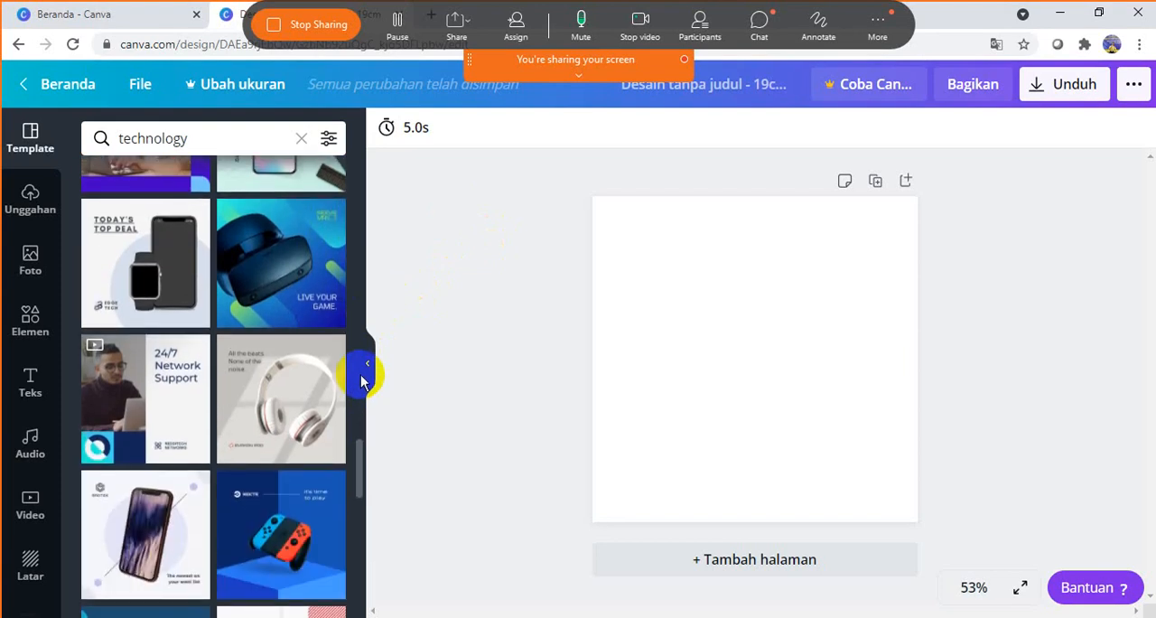
scroll(362, 381, "down", 1)
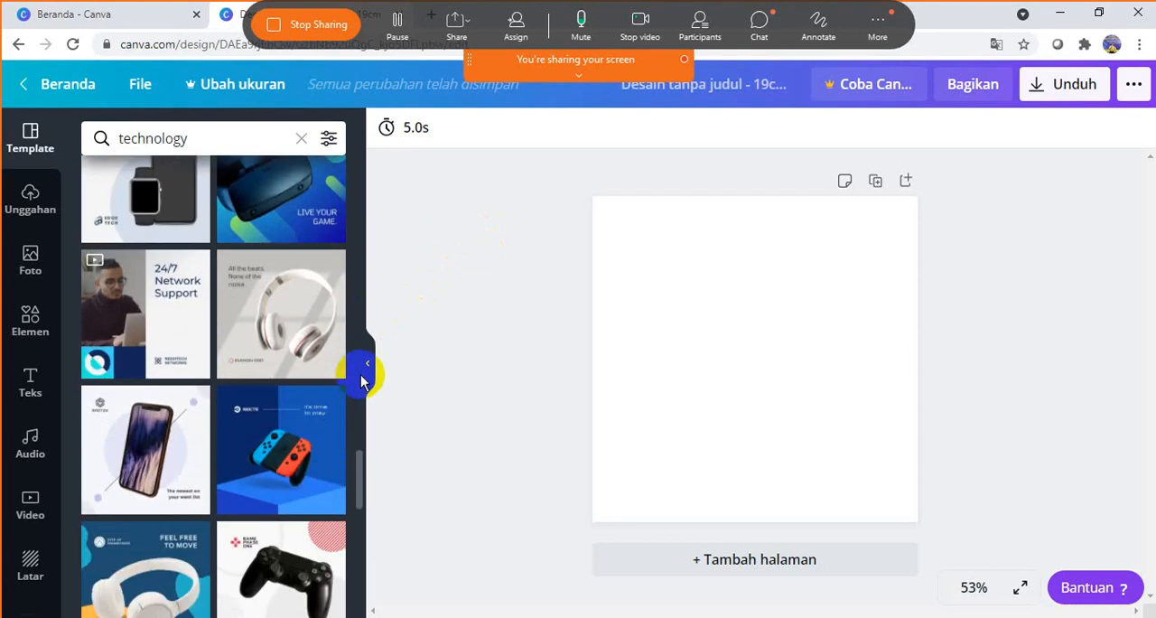
left_click(291, 304)
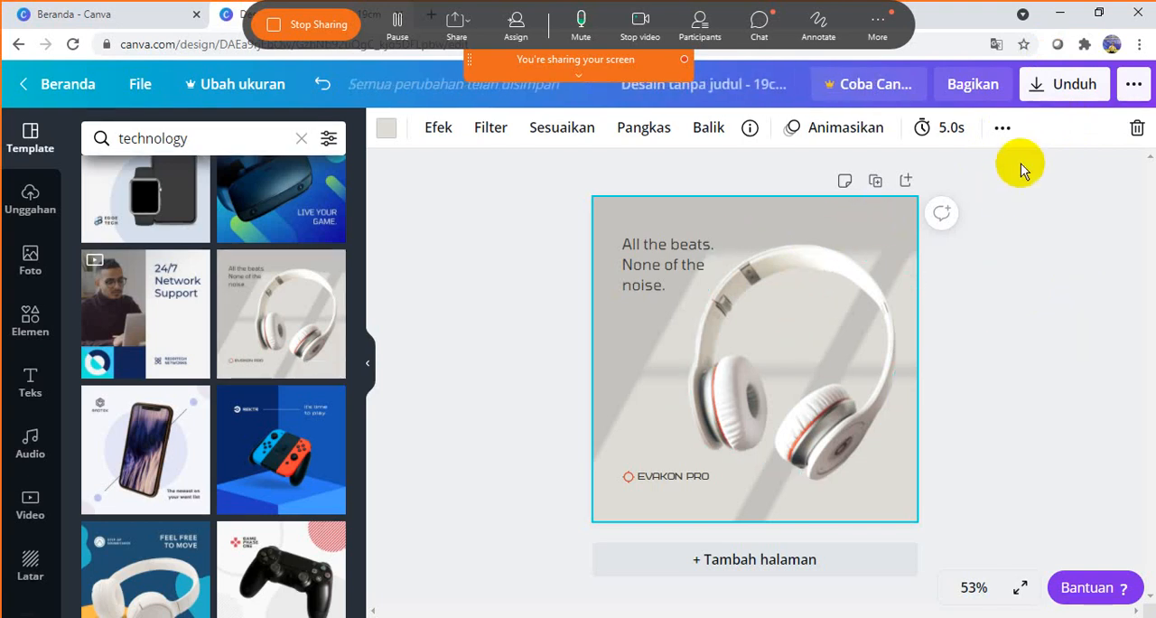
- Set the transparency of the template's background image to 12
left_click(1004, 128)
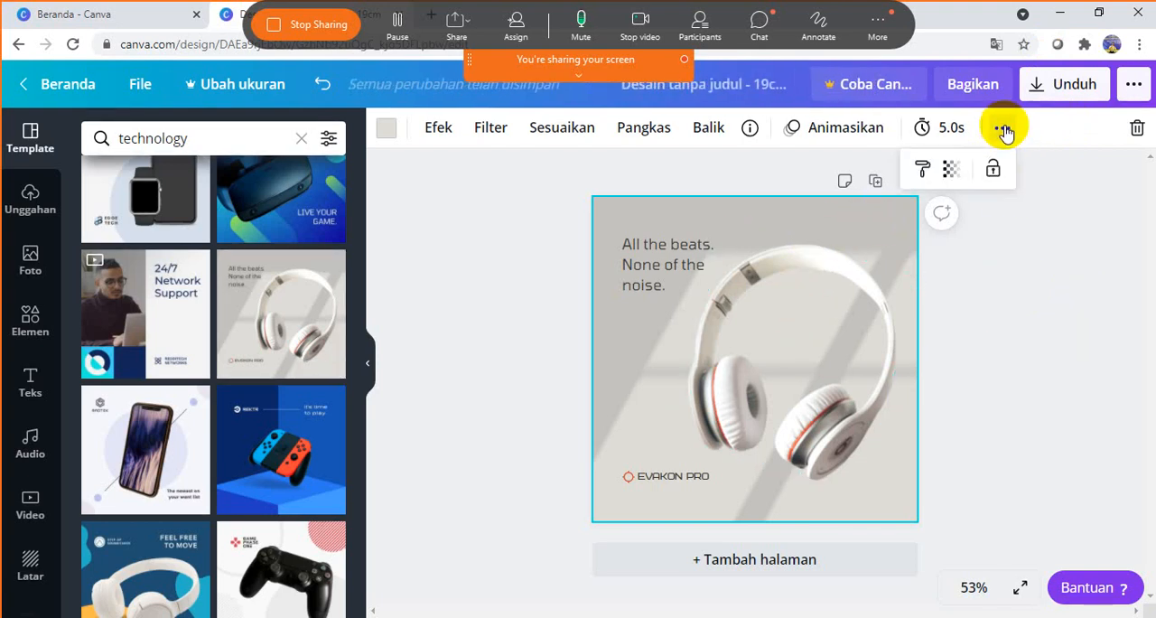
left_click(1006, 317)
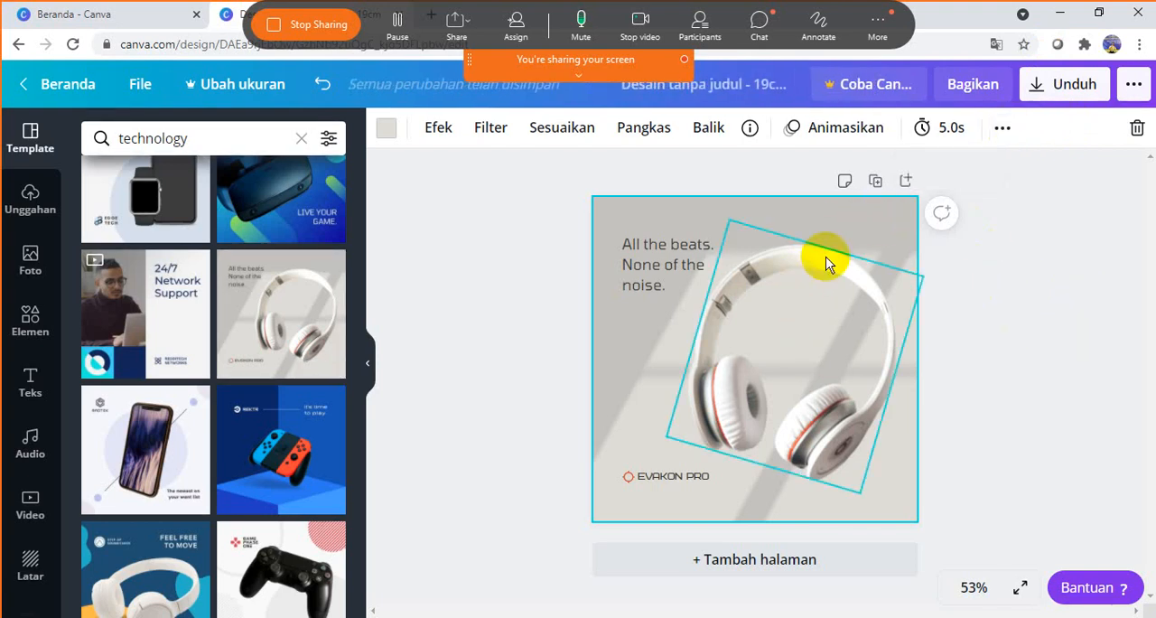
left_click(1004, 128)
left_click(954, 169)
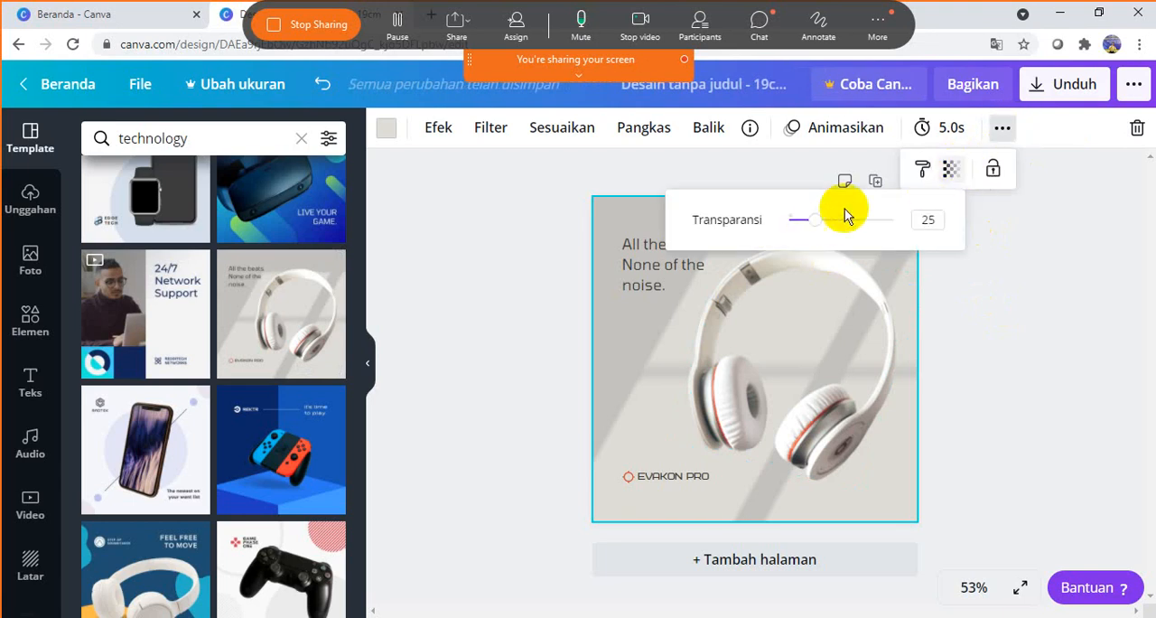
mouse_move(818, 221)
left_mouse_down()
mouse_move(834, 217)
mouse_move(803, 228)
mouse_move(885, 222)
mouse_move(802, 225)
left_mouse_up()
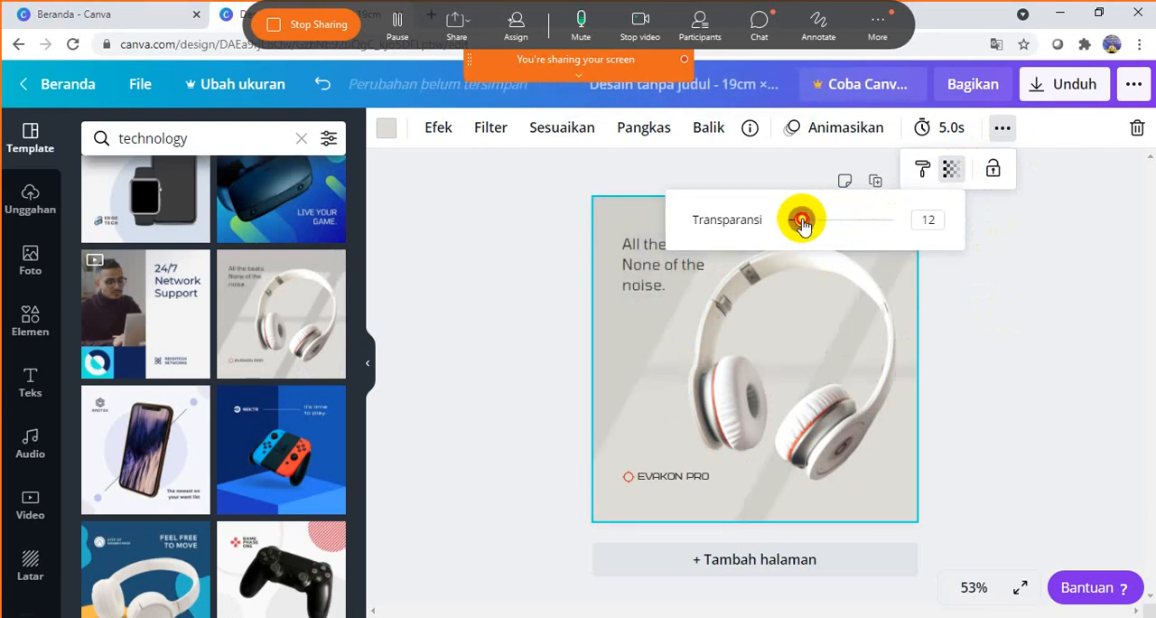
left_click(1053, 282)
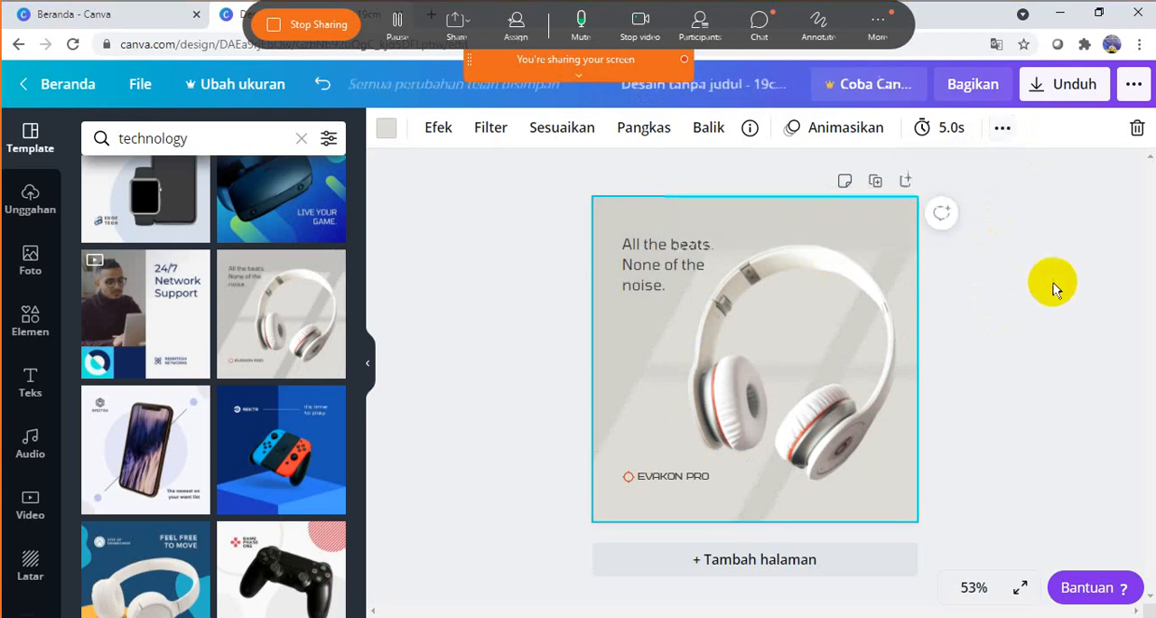
- Set the headphones image's transparency to 47
left_click(844, 262)
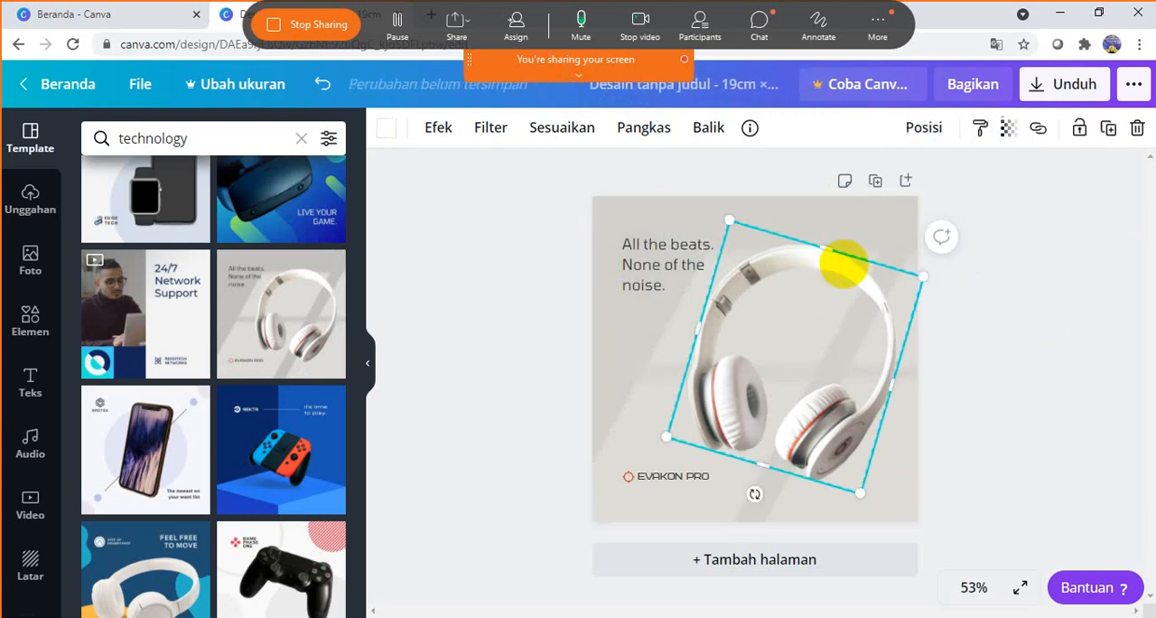
left_click(1008, 128)
left_click_drag(953, 179, 896, 186)
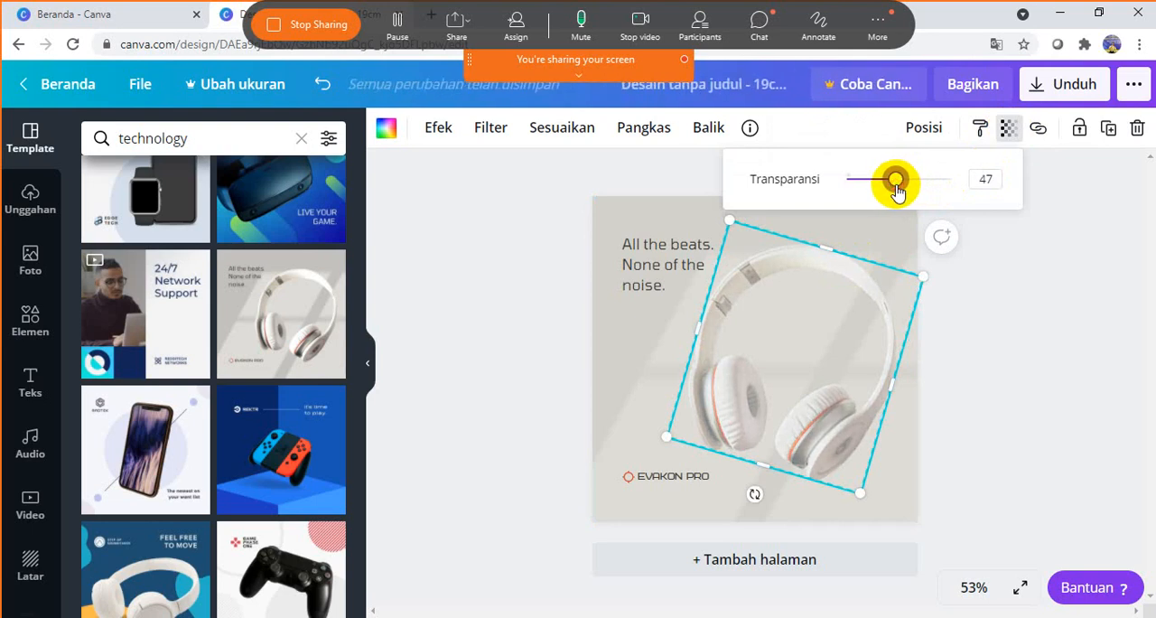
left_click(669, 264)
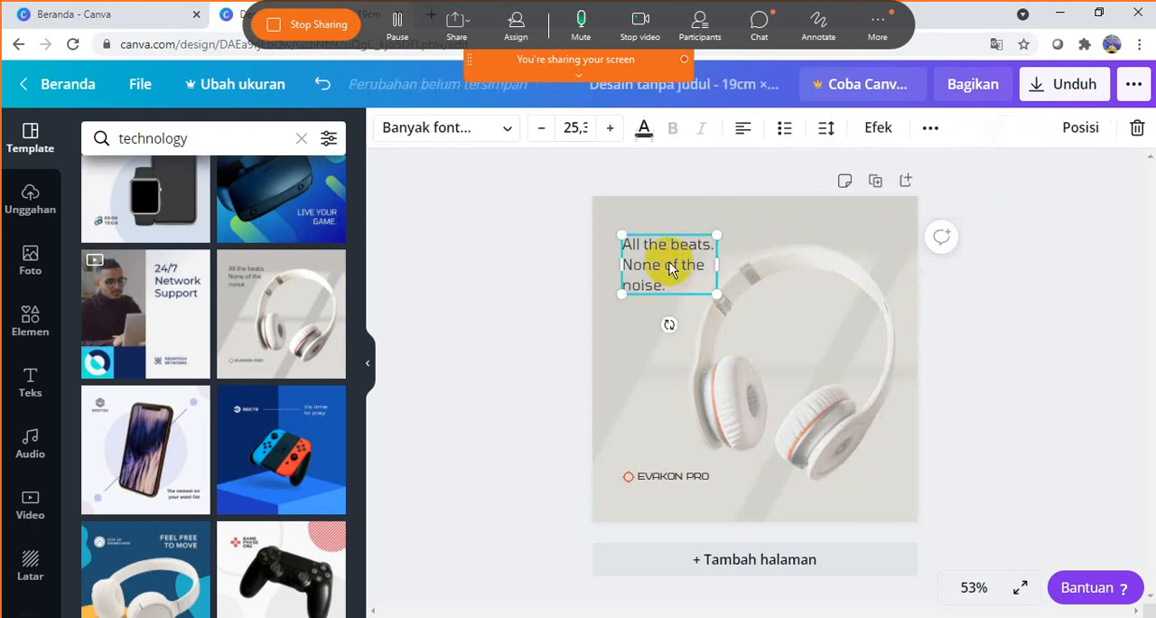
- Delete the brand name text beside the small orange target icon, keeping the icon
left_click(664, 476)
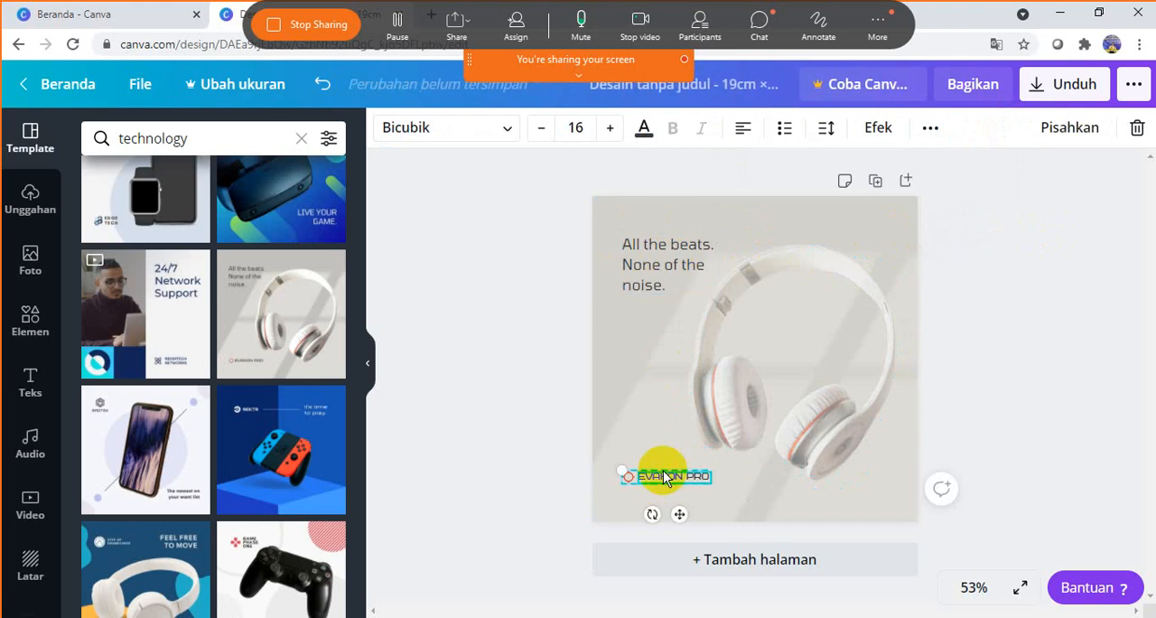
key("Delete")
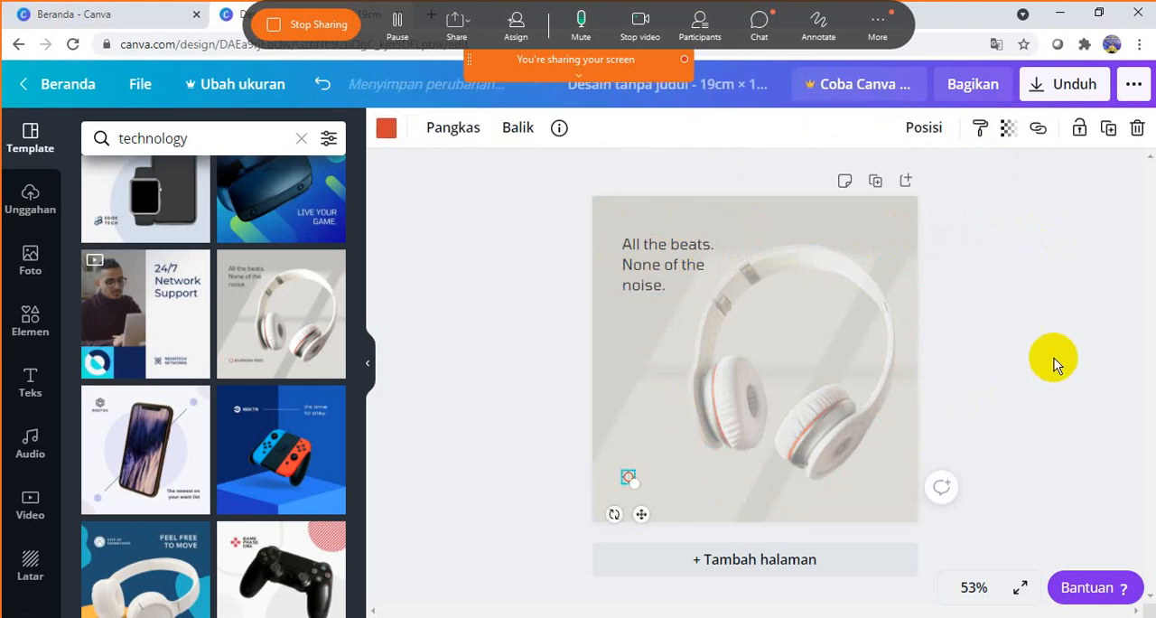
left_click(1054, 357)
left_click(628, 477)
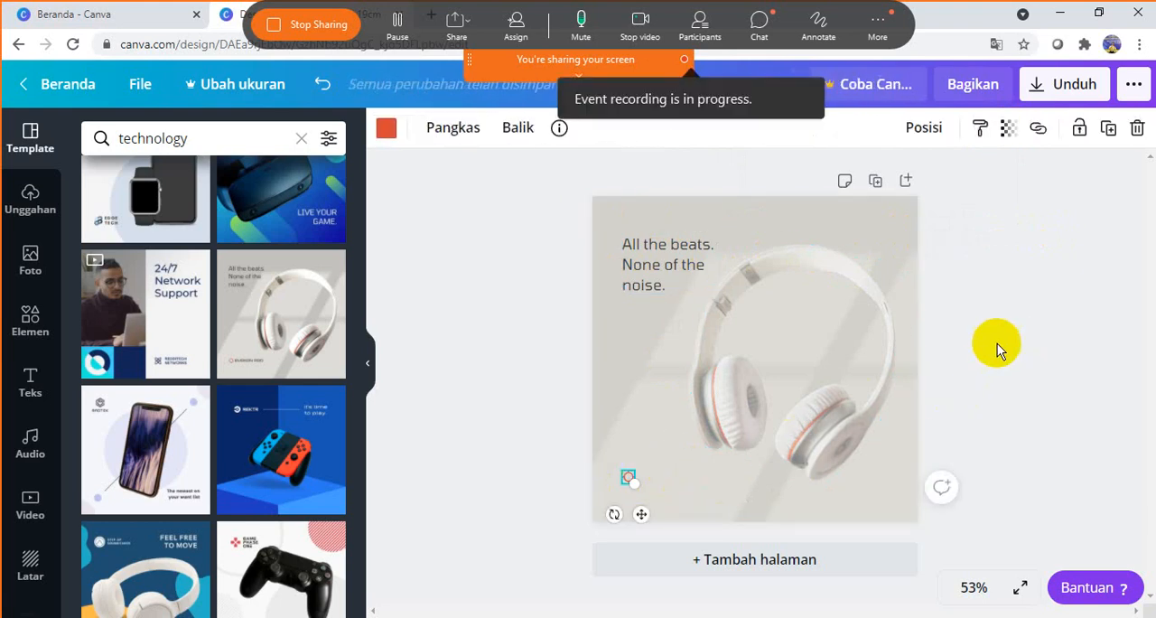
left_click(1011, 307)
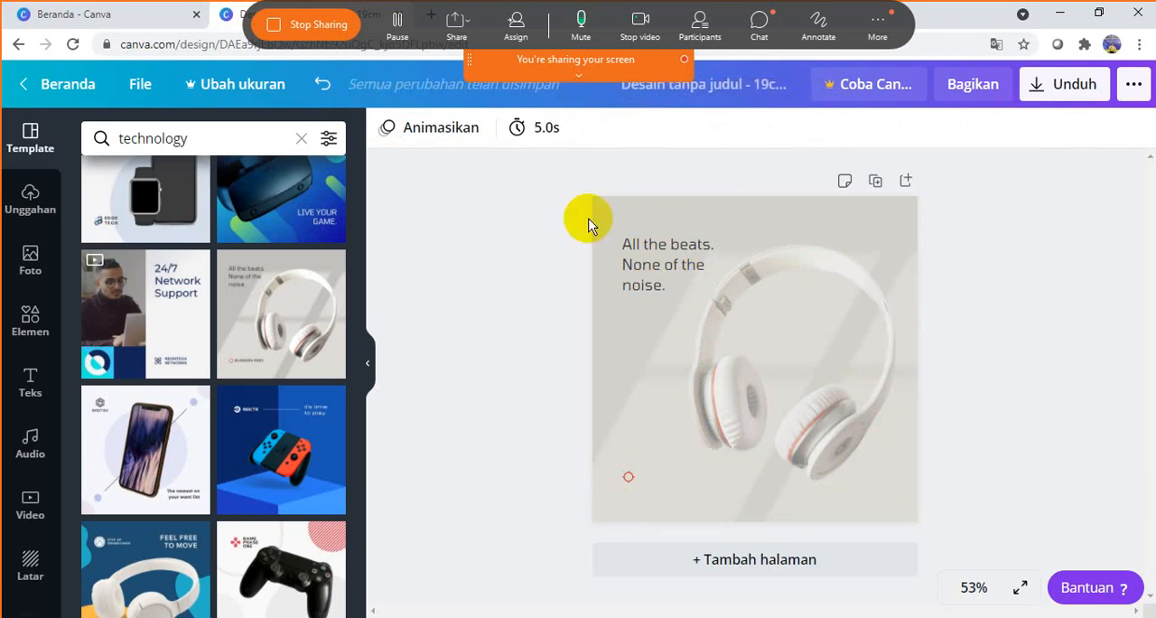
- Add the uploaded SEAMEO–SEAMOLEC three-logo image to the page and move the "All the beats" headline to the page's lower-left area
left_click(34, 200)
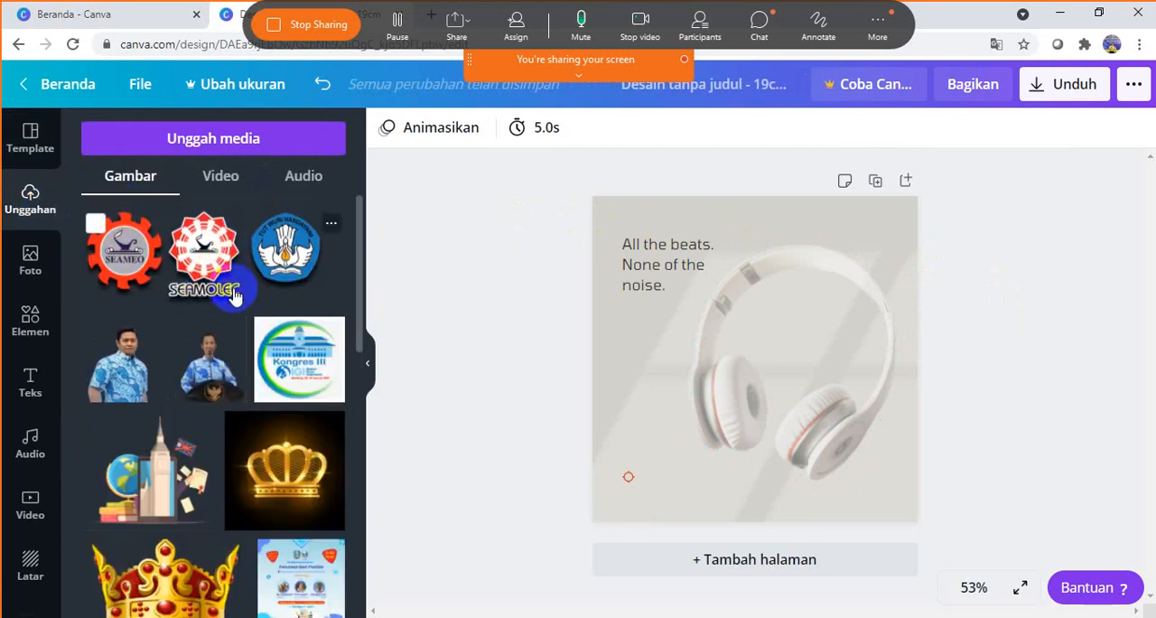
left_click(204, 253)
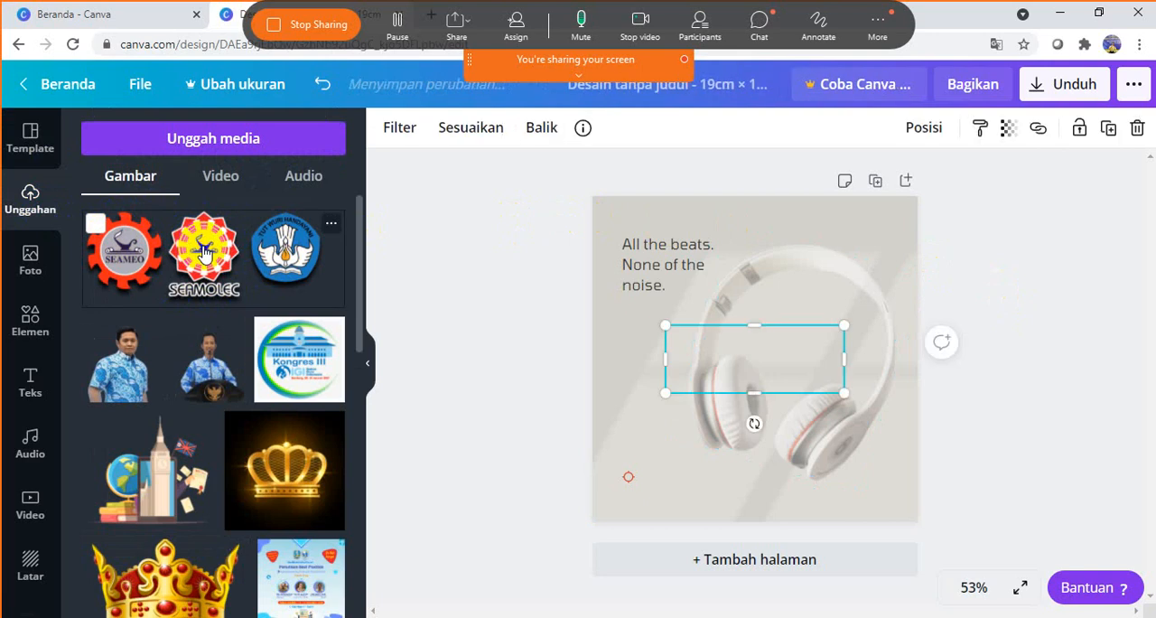
left_click(669, 265)
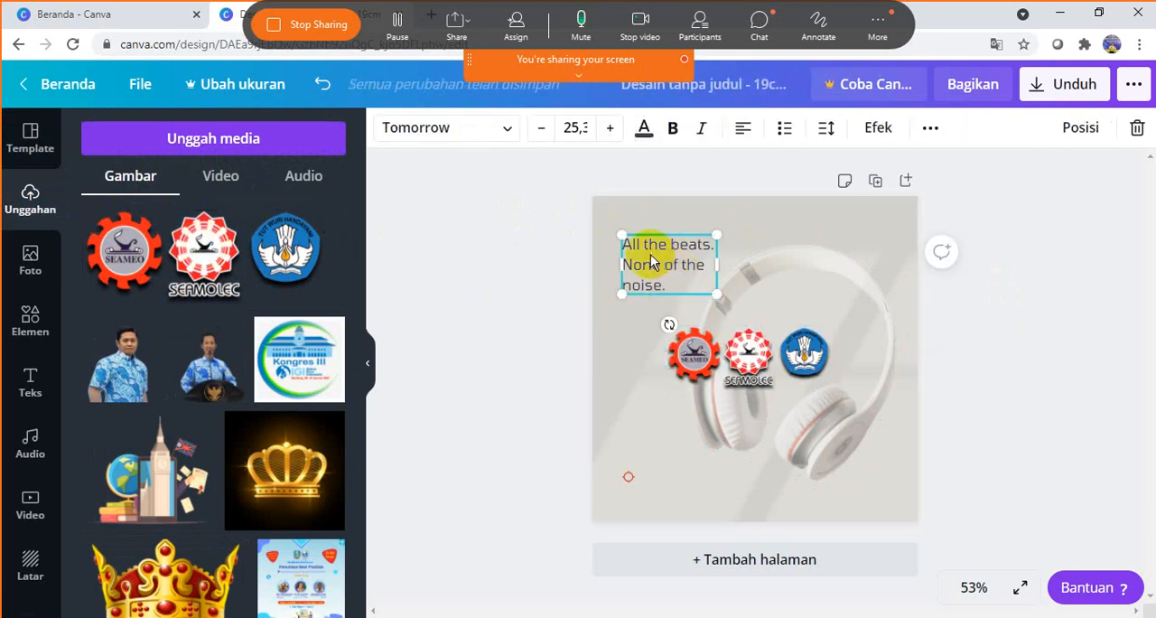
left_click_drag(651, 258, 656, 459)
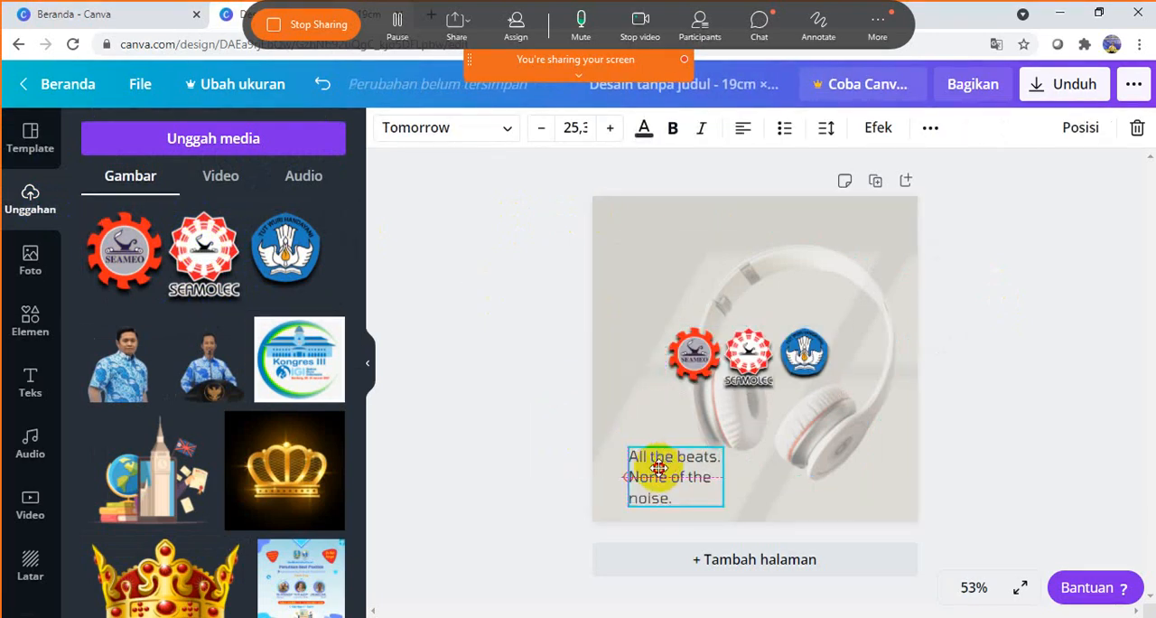
- Try to reposition the three-logo image on the page, undoing each placement that drops it into the headphones frame
left_click(773, 384)
left_click_drag(749, 362, 750, 252)
key("Delete")
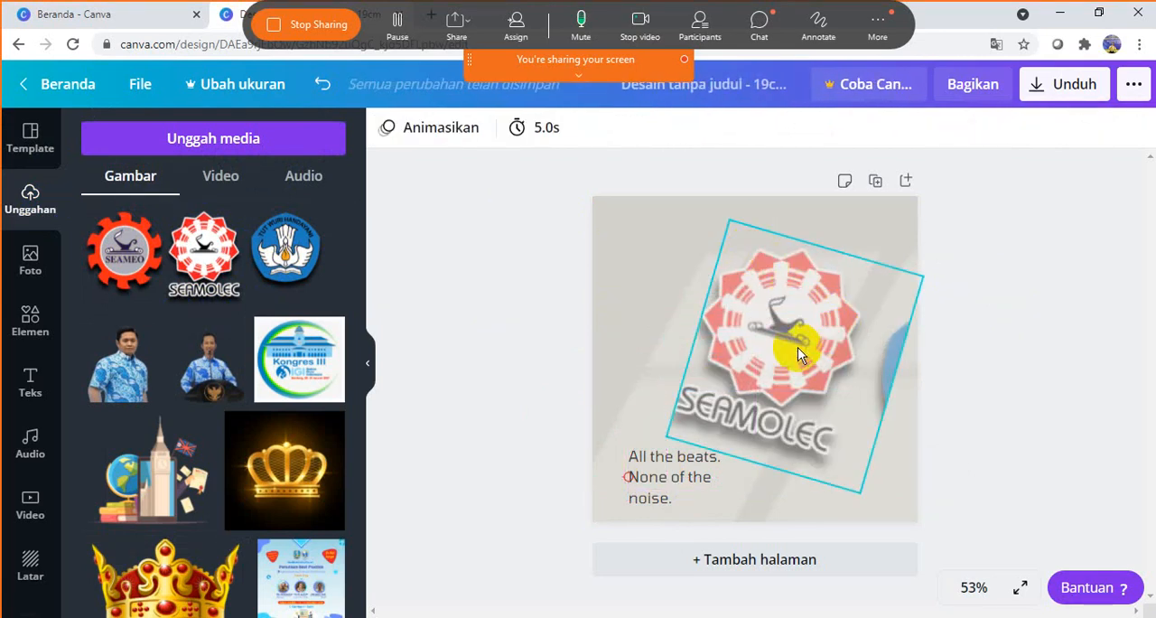
key("ctrl+z")
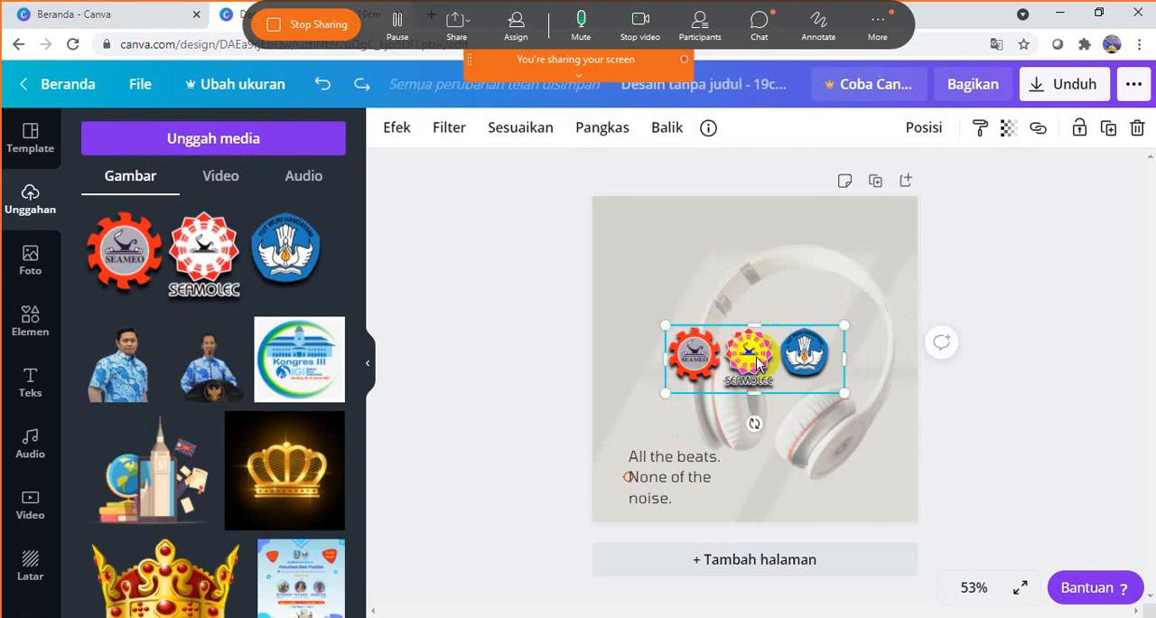
left_click_drag(759, 361, 695, 408)
left_click(772, 368)
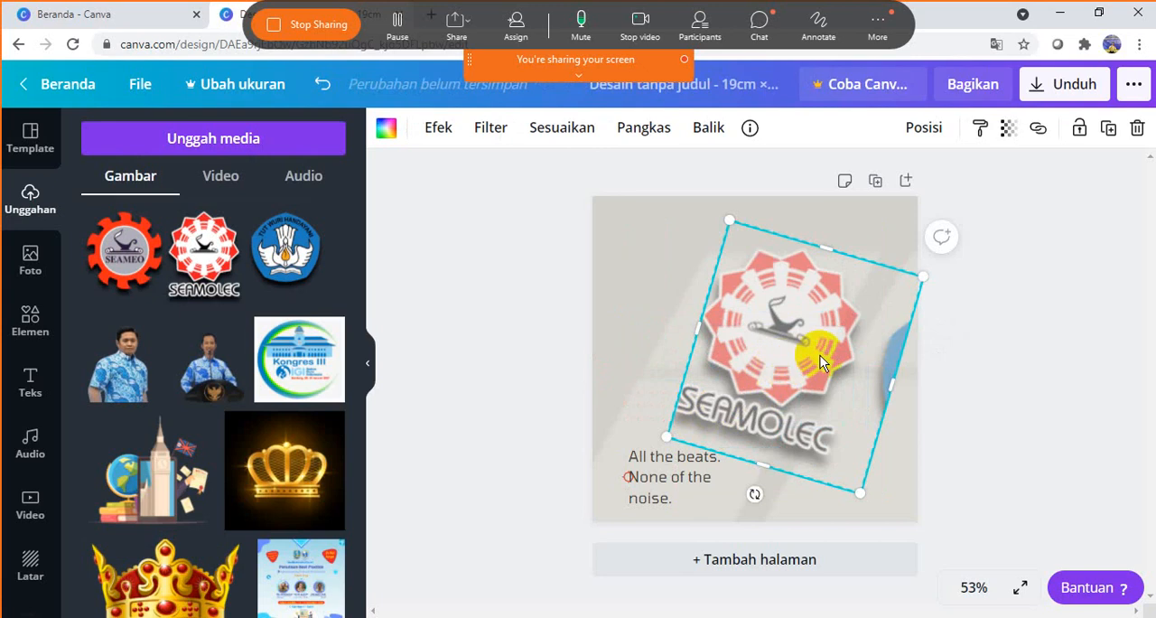
key("ctrl+z")
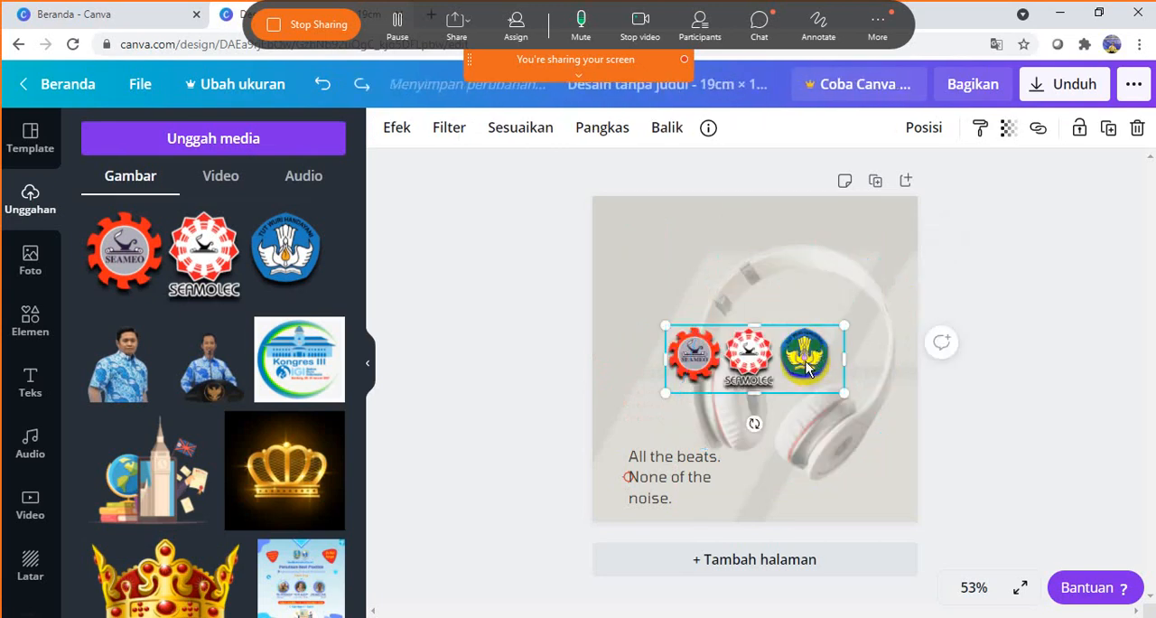
left_click_drag(815, 351, 749, 230)
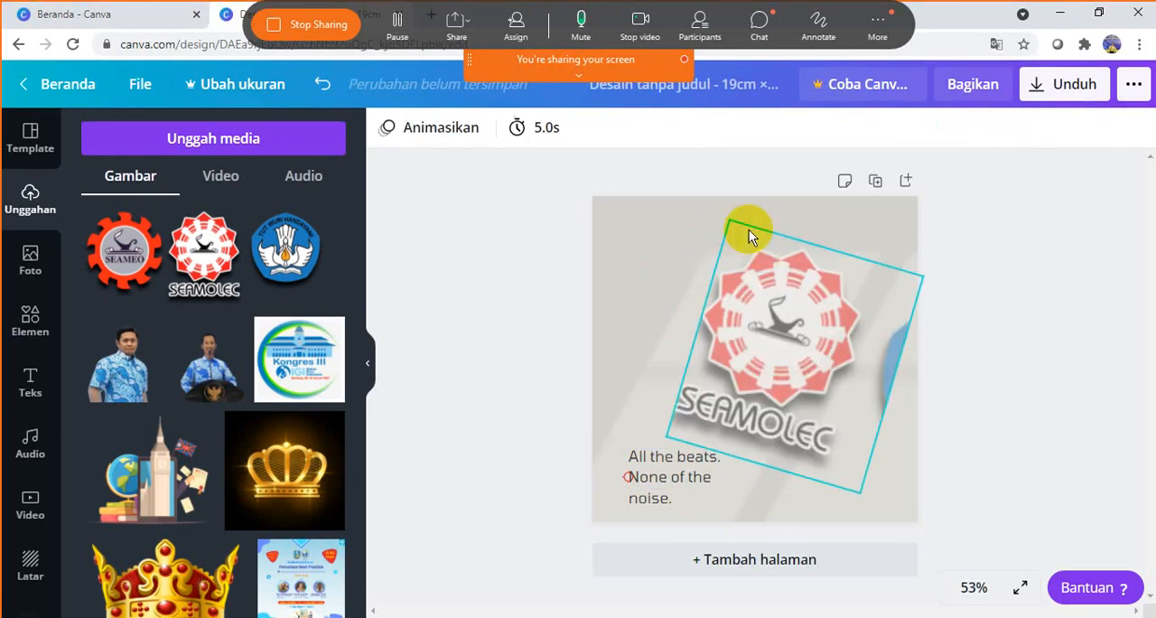
key("ctrl+z")
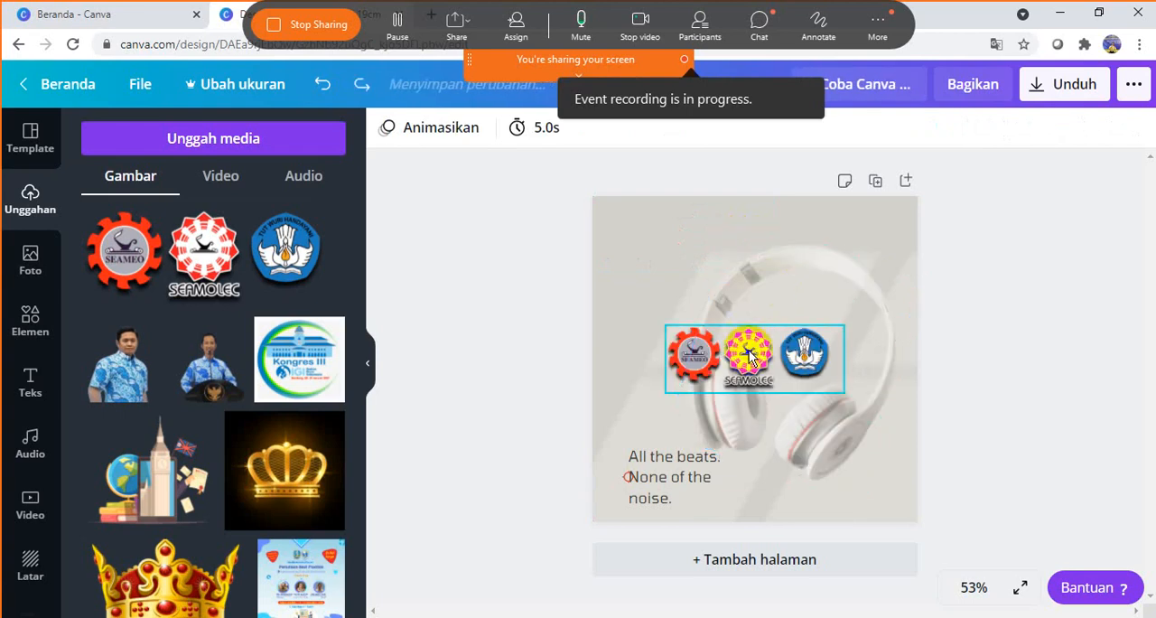
- Move the three-logo image to the page's upper-left corner and shrink it to a small strip
left_click_drag(752, 348, 565, 229)
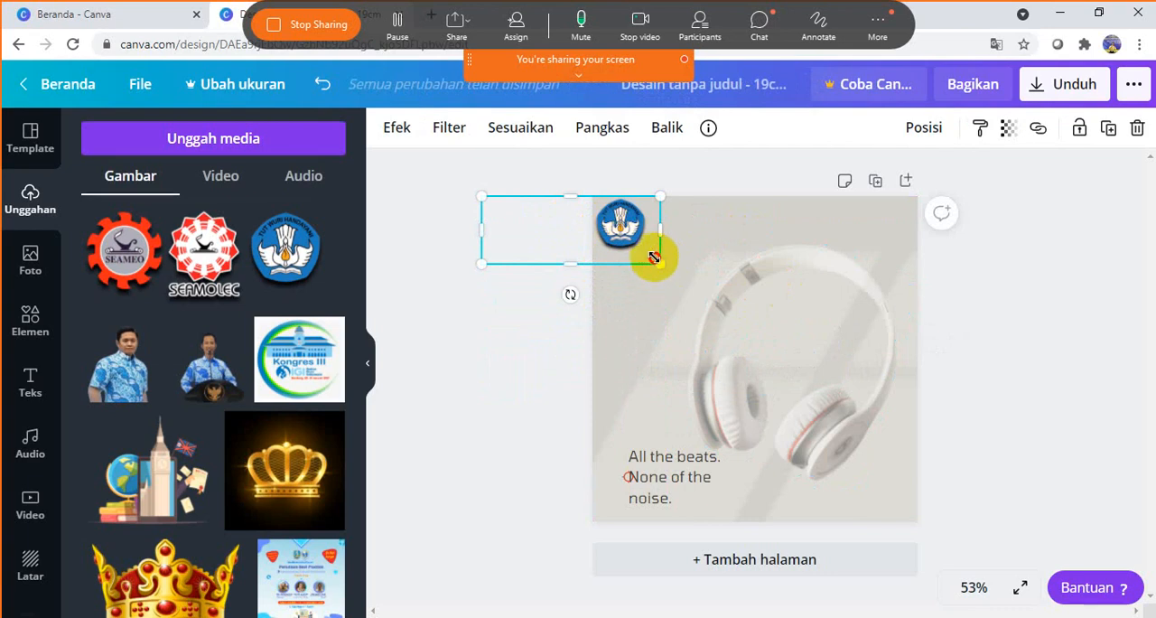
left_click_drag(654, 258, 677, 225)
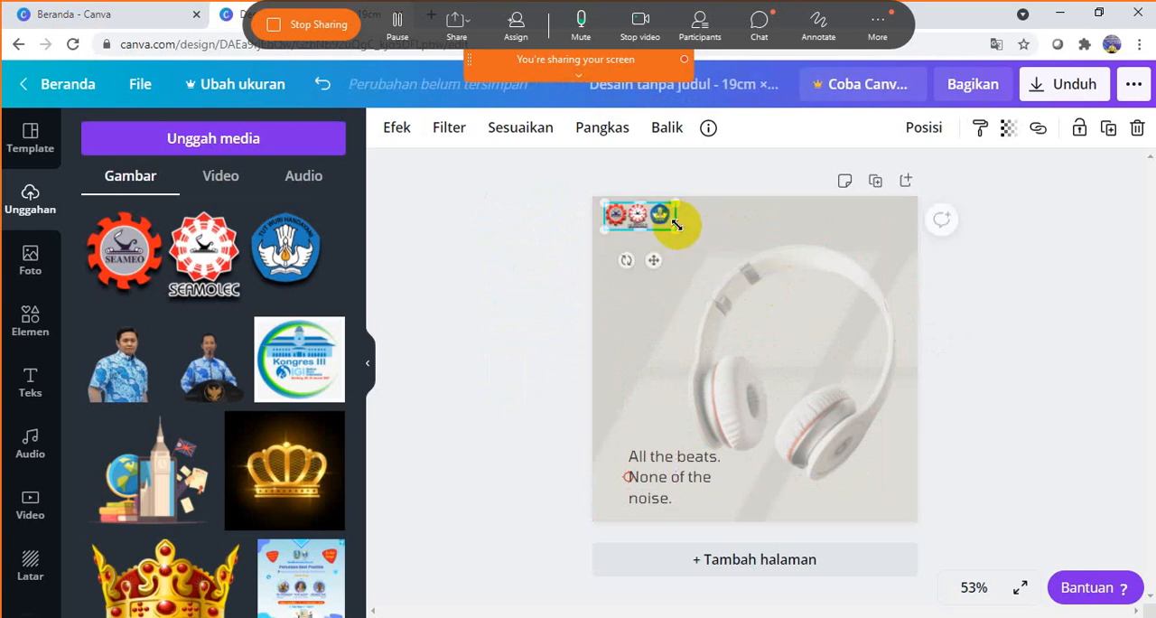
left_click(744, 180)
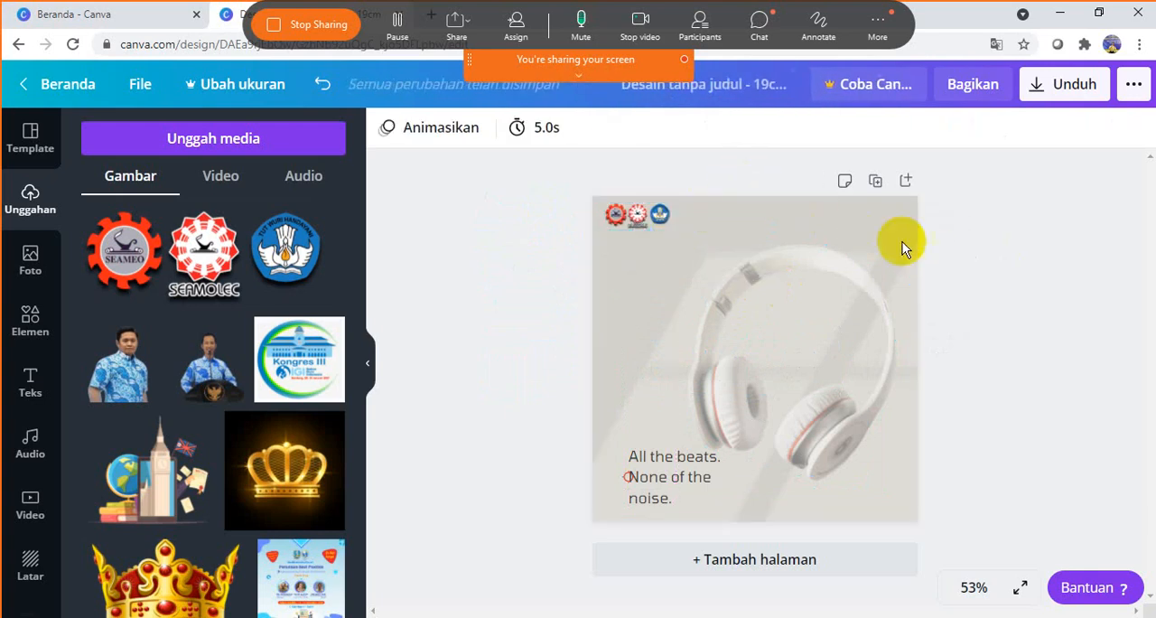
left_click(658, 213)
left_click_drag(671, 222, 666, 225)
left_click(718, 178)
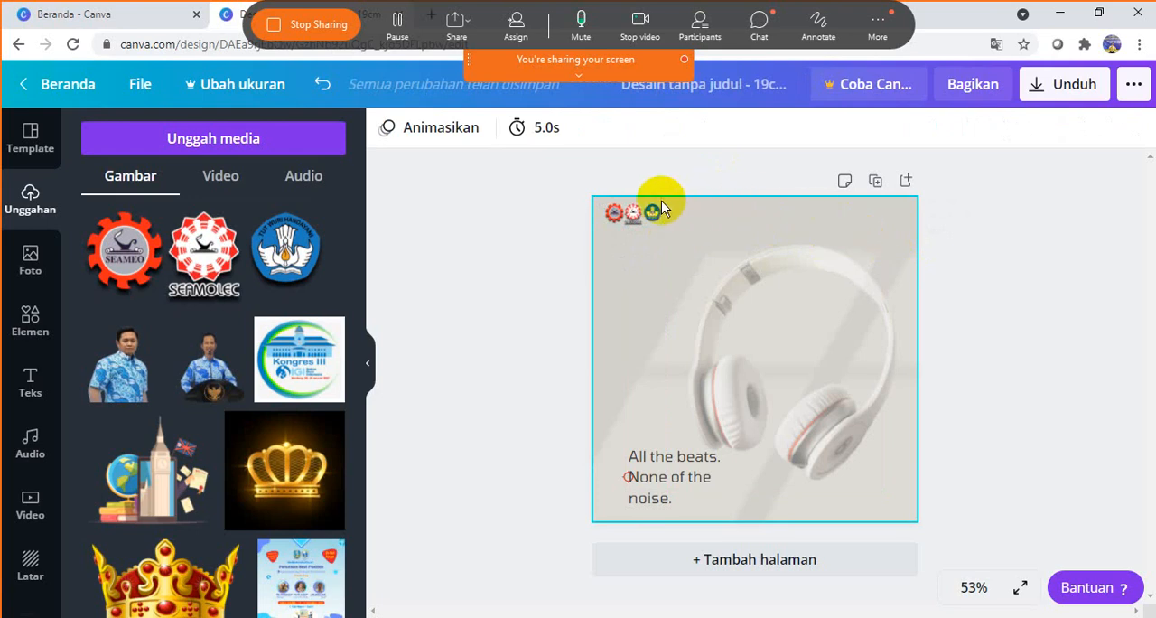
left_click(655, 225)
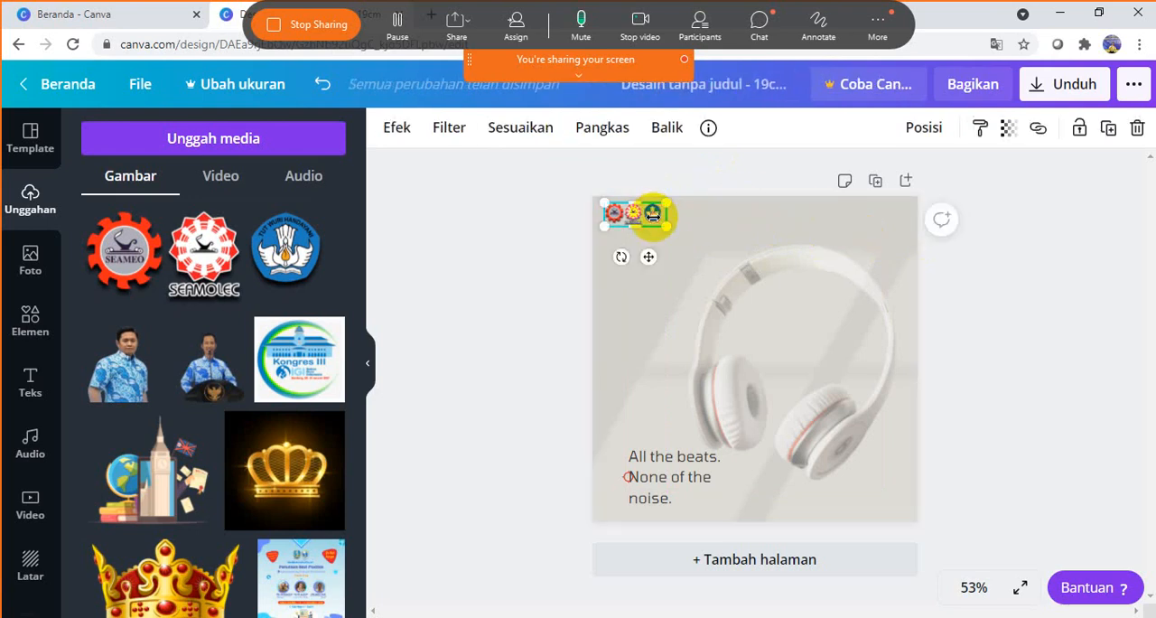
left_click(698, 177)
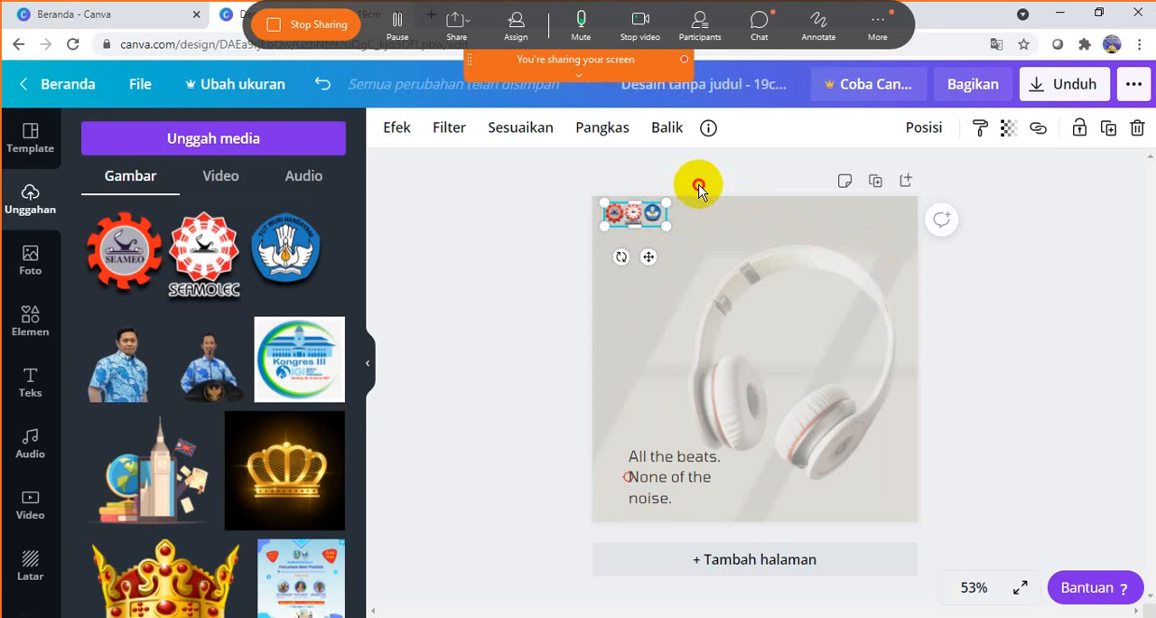
left_click(648, 224)
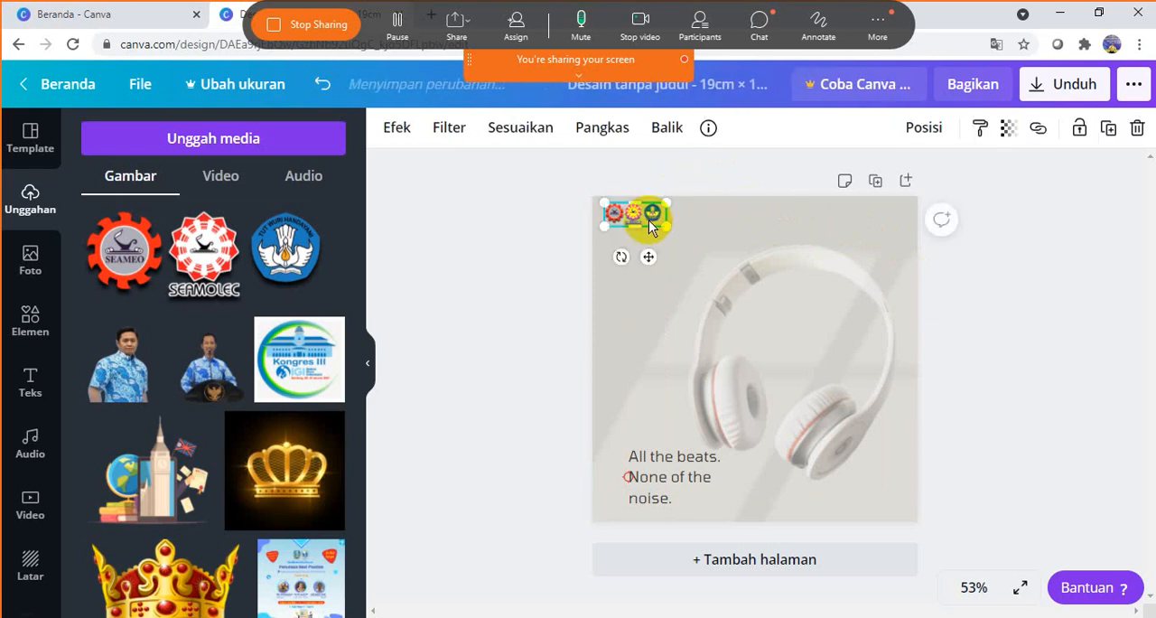
left_click(702, 177)
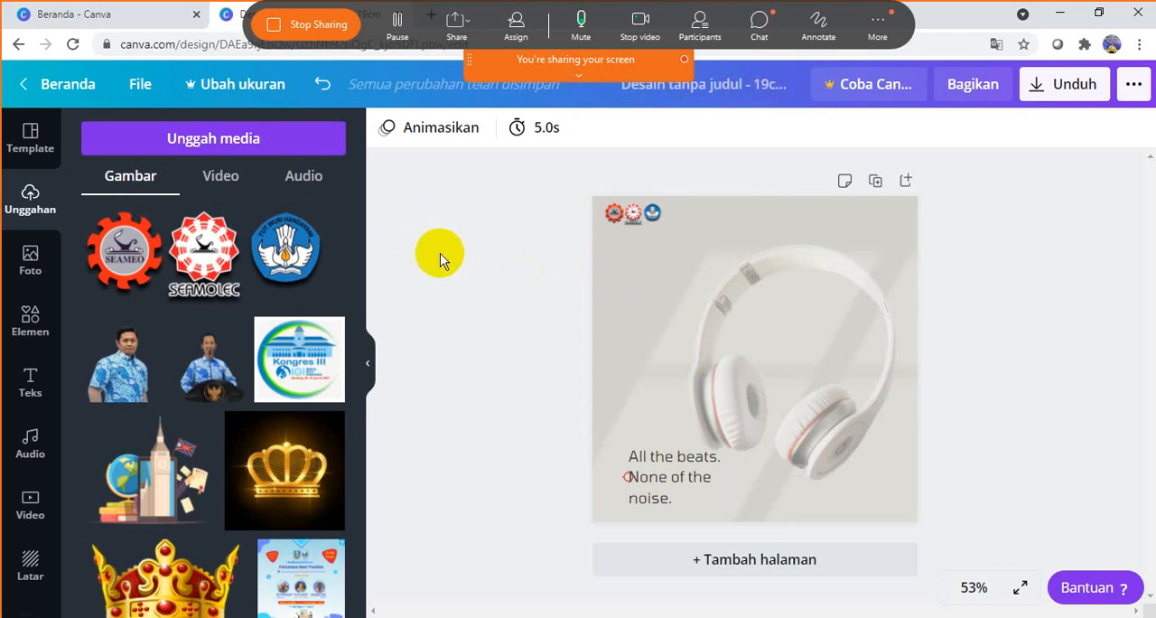
- Upload the Photoku image from the computer's Pictures folder to the design's media uploads
left_click(233, 143)
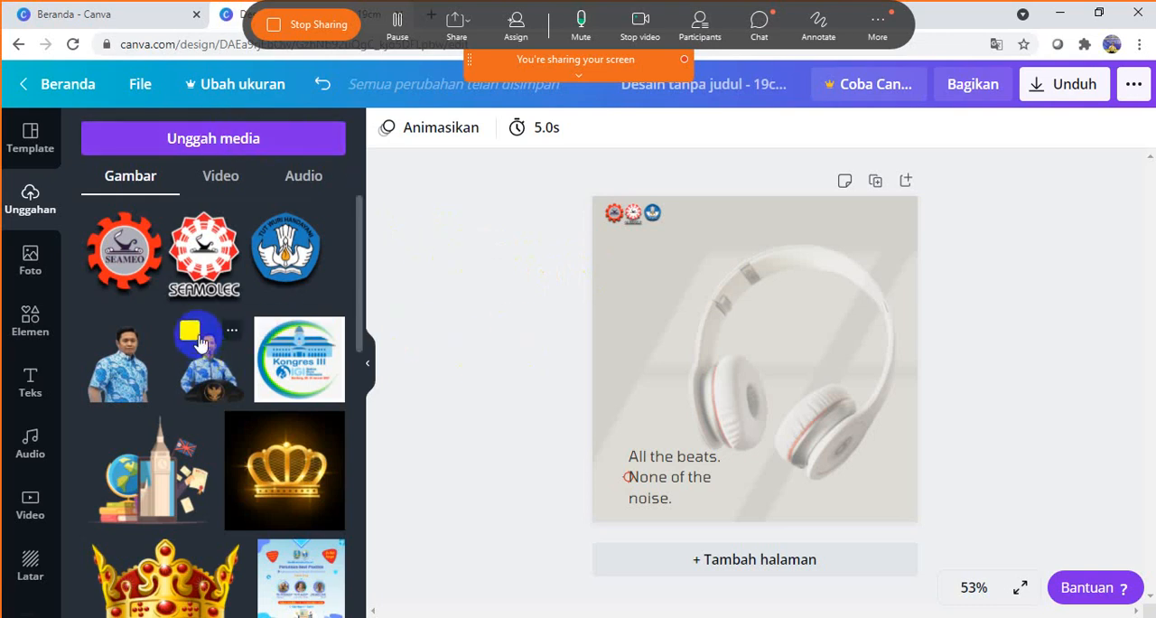
left_click(267, 141)
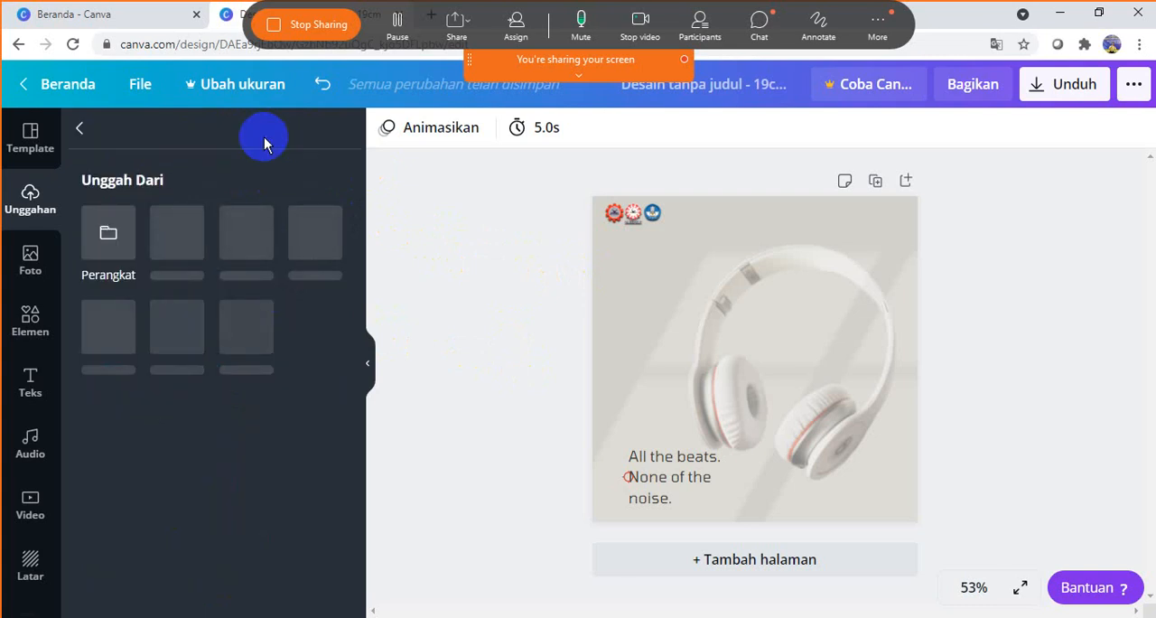
left_click(109, 240)
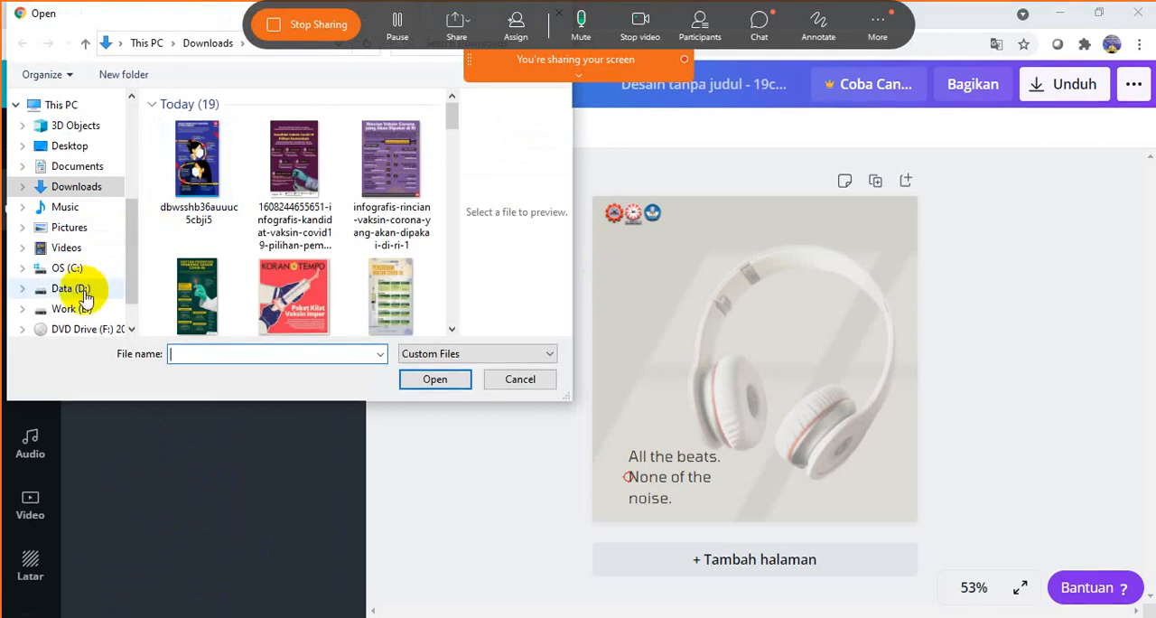
left_click(80, 232)
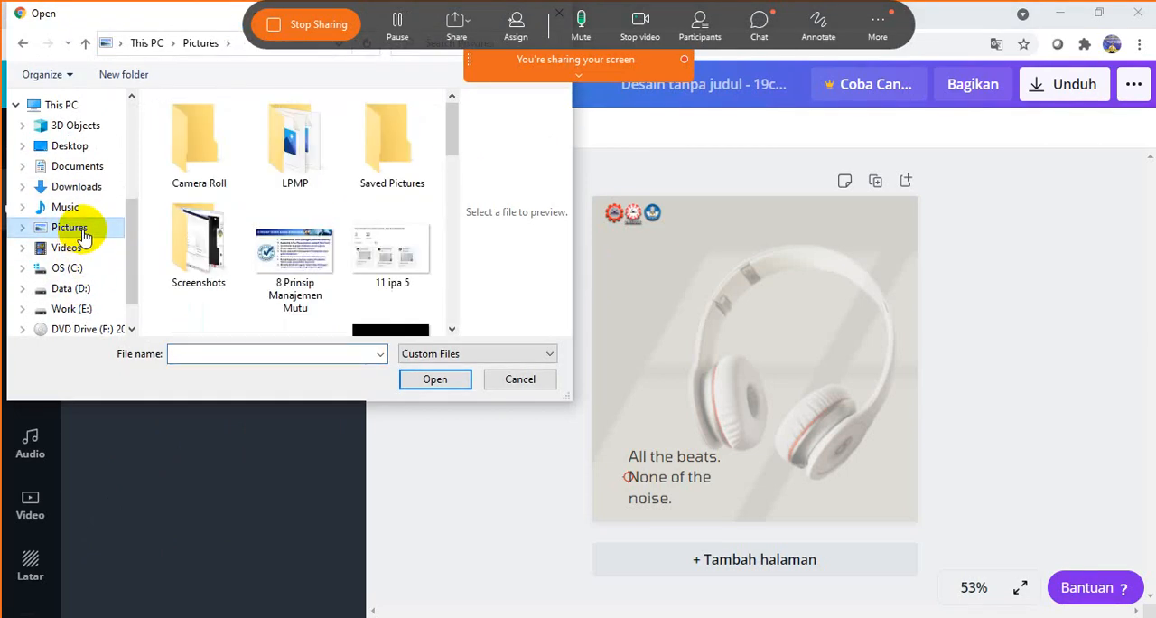
left_click_drag(452, 122, 456, 209)
left_click(411, 199)
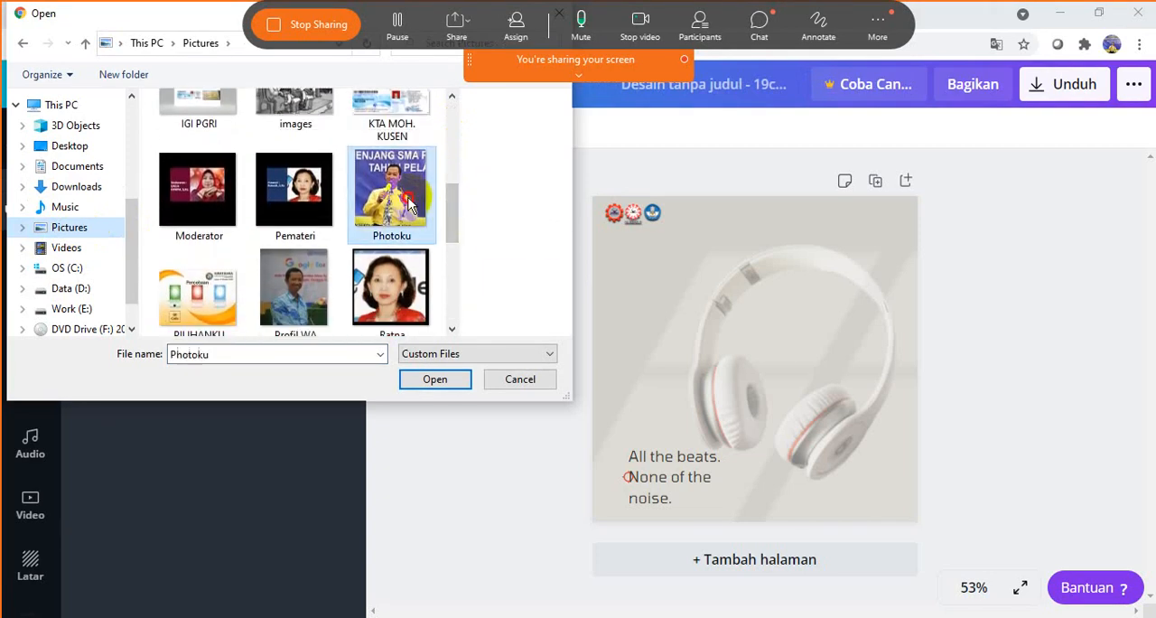
left_click(451, 384)
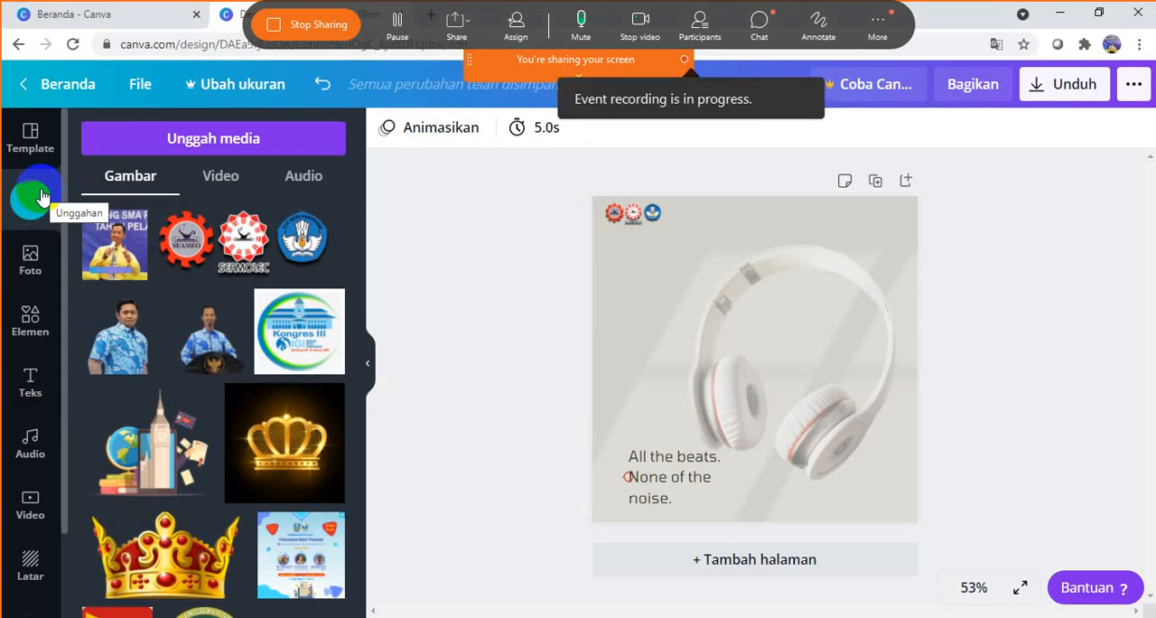
- Place the uploaded Photoku photo on the page and shrink it to a small picture between the logo strip and the "All the beats" text
left_click(127, 250)
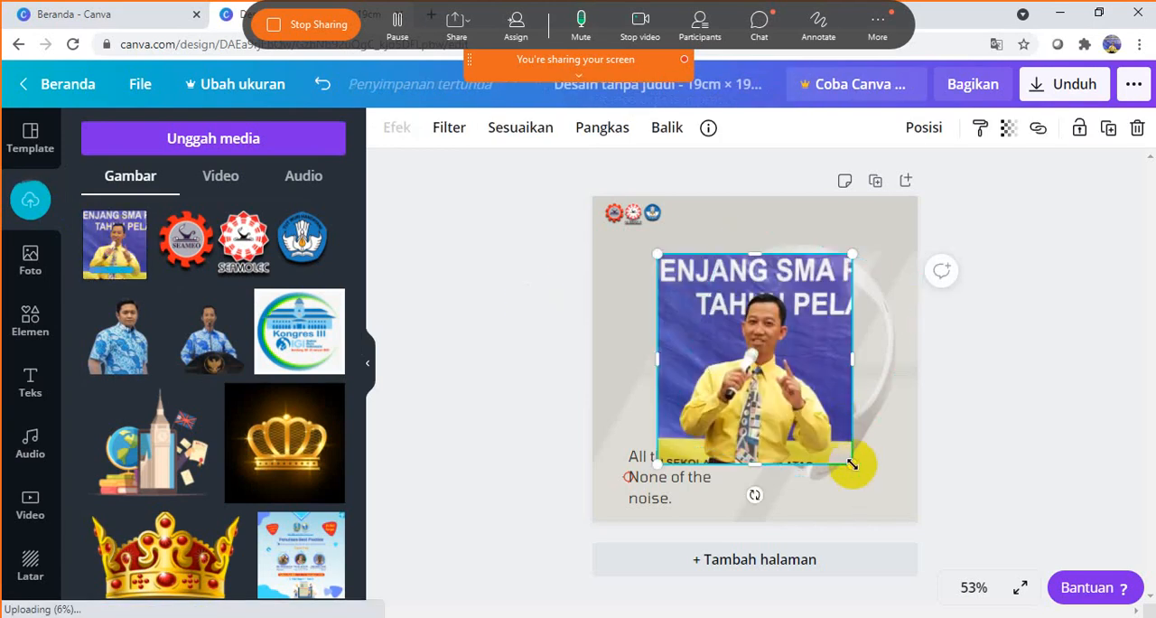
left_click_drag(846, 460, 739, 362)
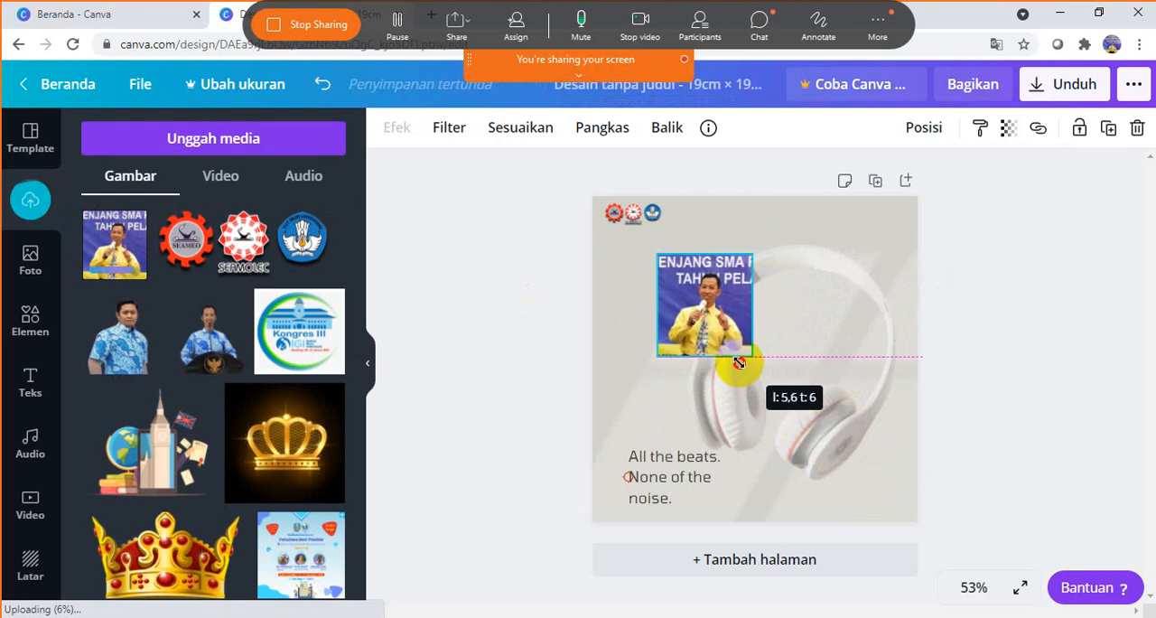
left_click_drag(719, 301, 653, 292)
left_click_drag(685, 358, 646, 327)
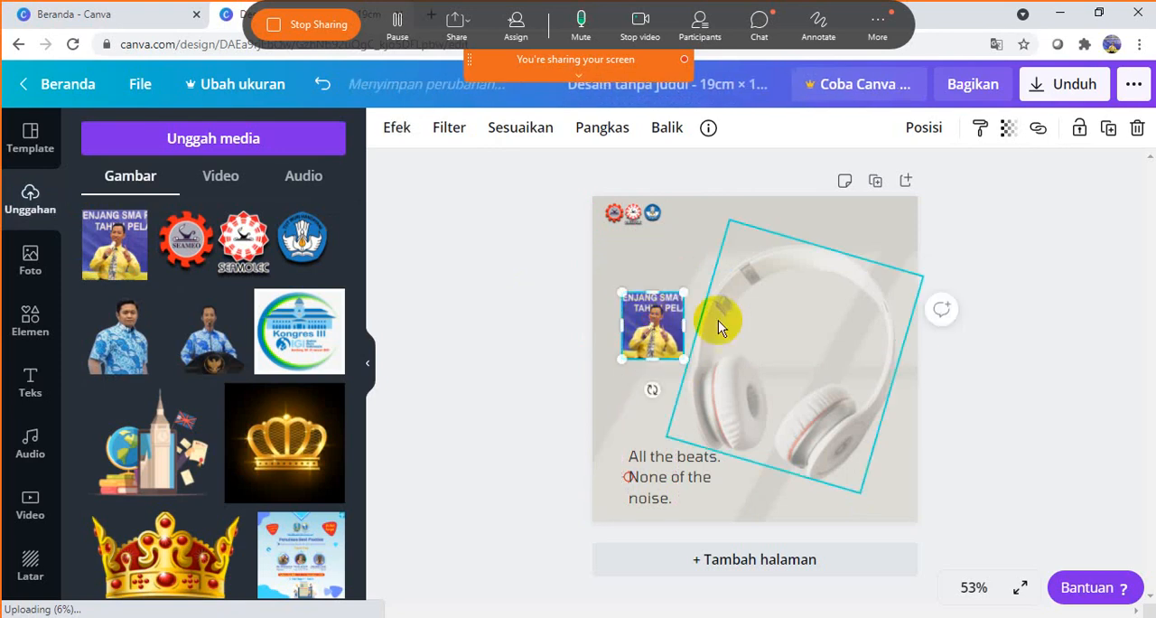
left_click(994, 236)
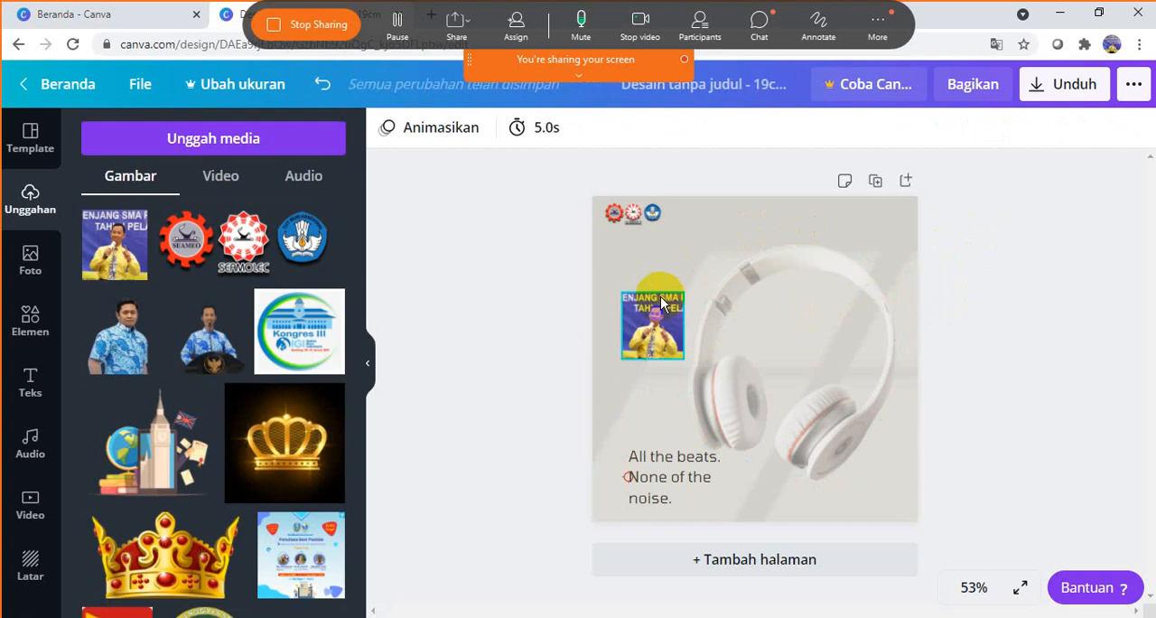
left_click(660, 296)
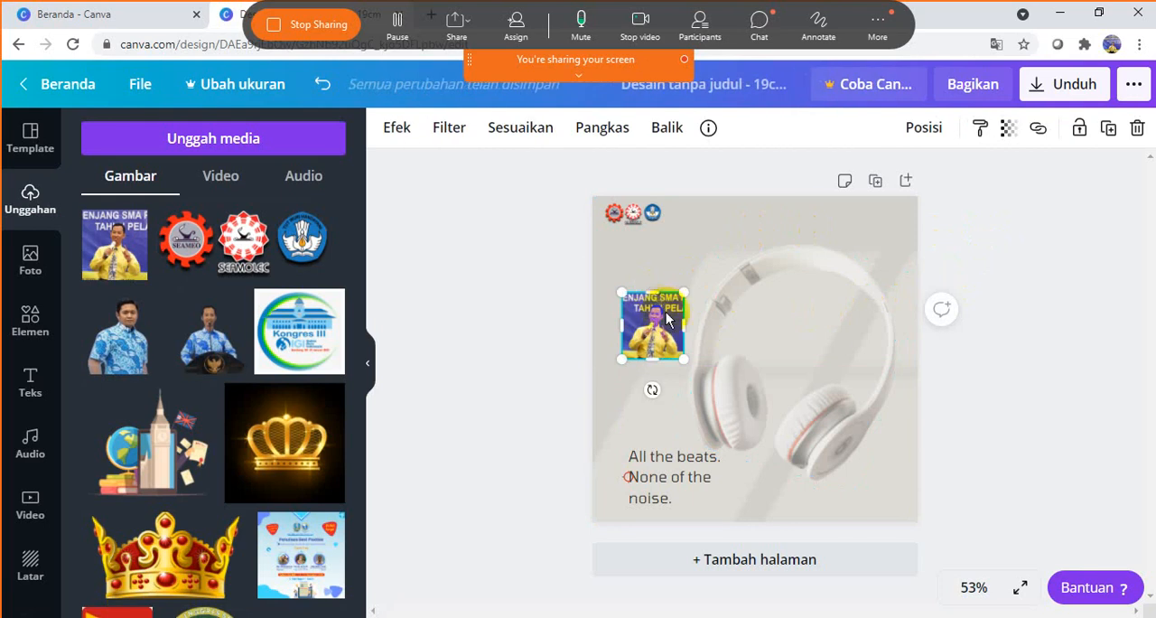
mouse_move(687, 358)
left_mouse_down()
mouse_move(675, 343)
mouse_move(700, 375)
left_mouse_up()
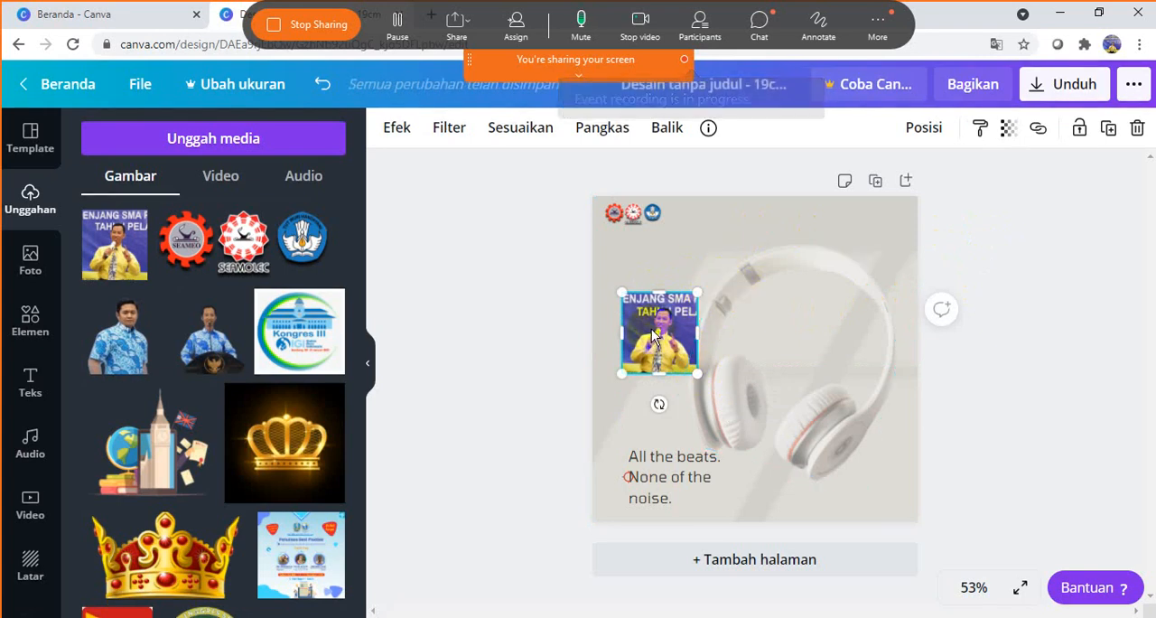
left_click(976, 226)
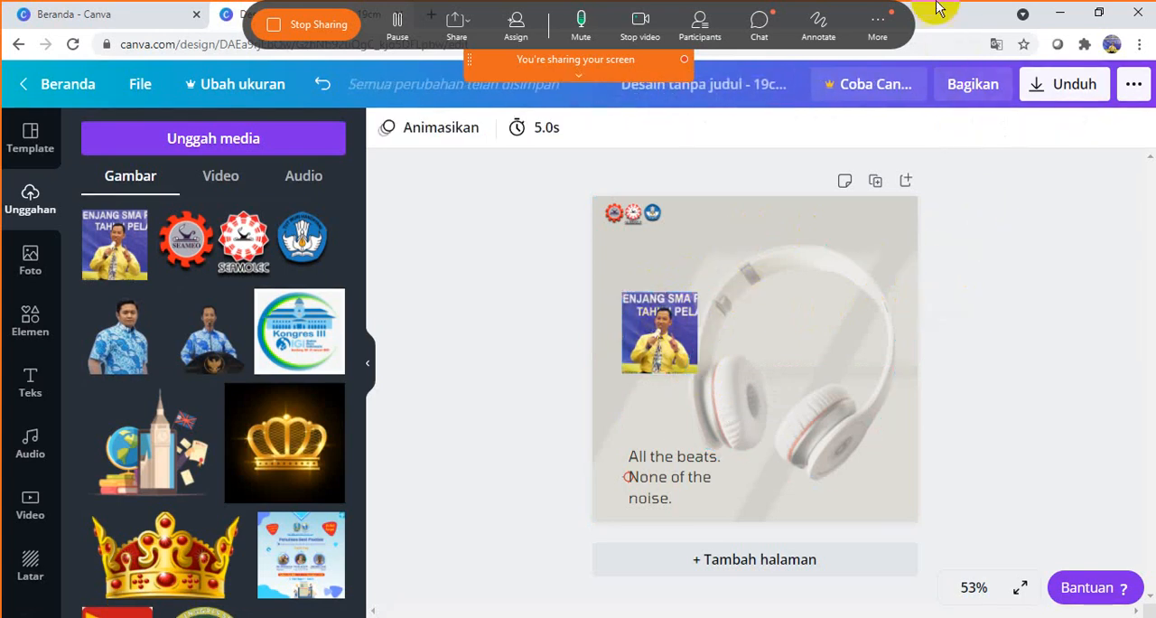
- Close the Canva home page, search Google for "background remover" in a new browser tab, and open the remove.bg site
left_click(181, 13)
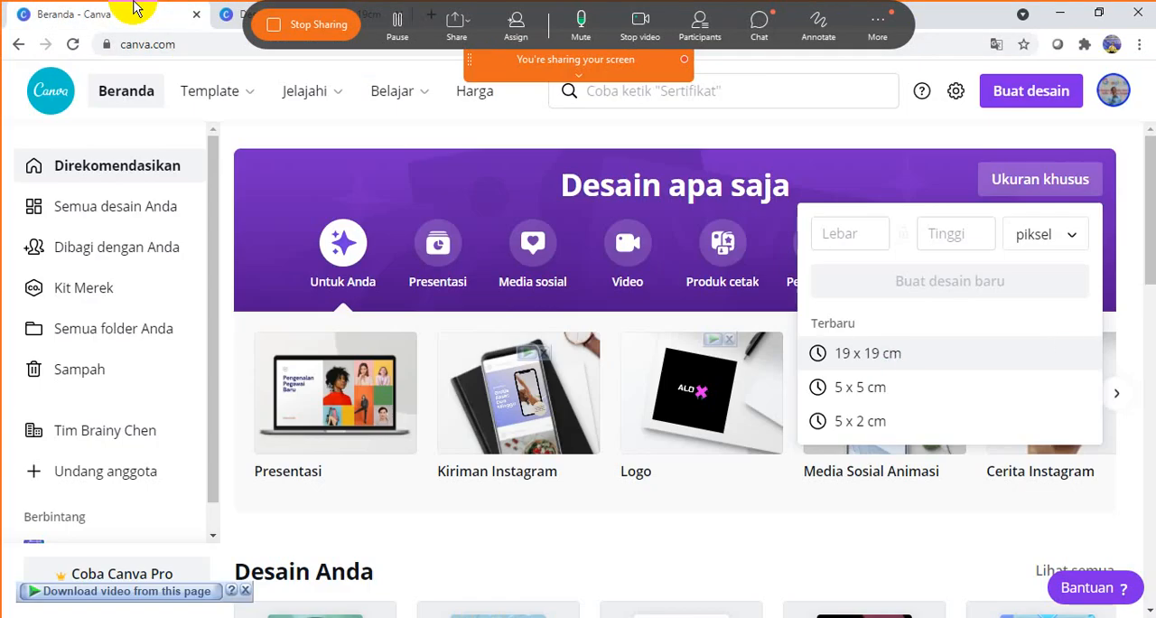
left_click(191, 14)
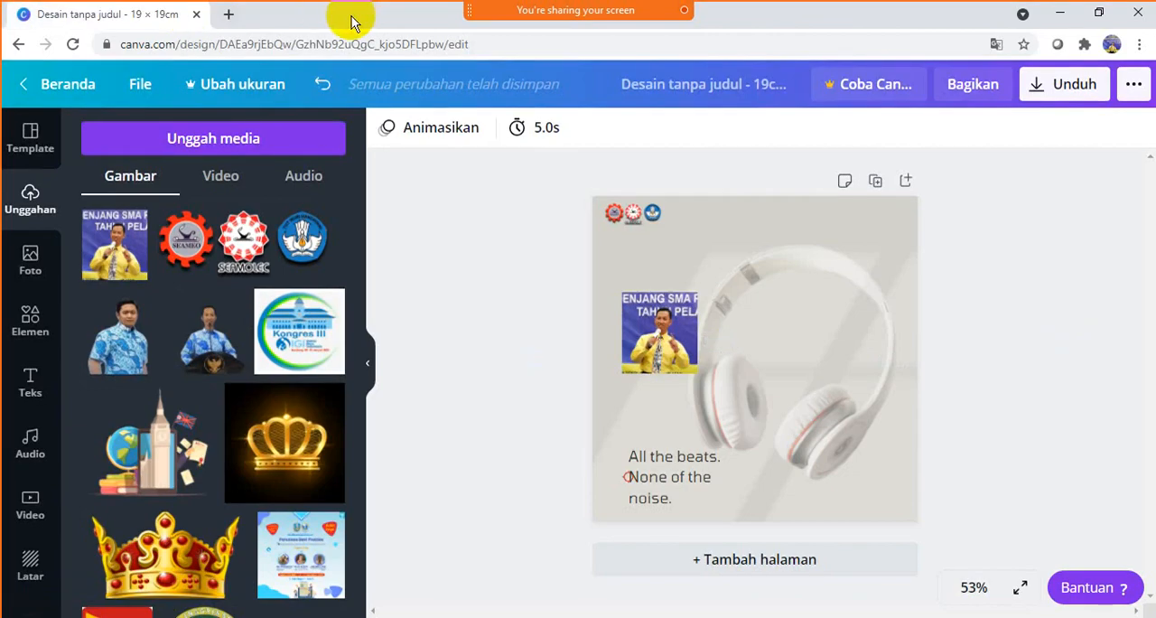
left_click(227, 15)
type("BA")
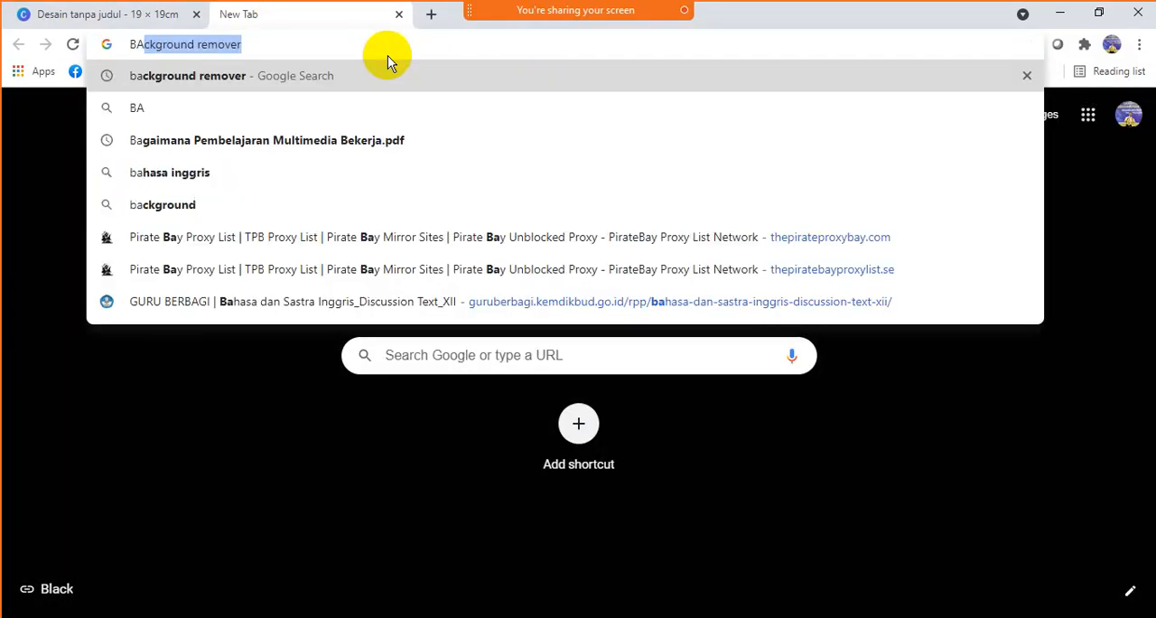
type("CKGROUND")
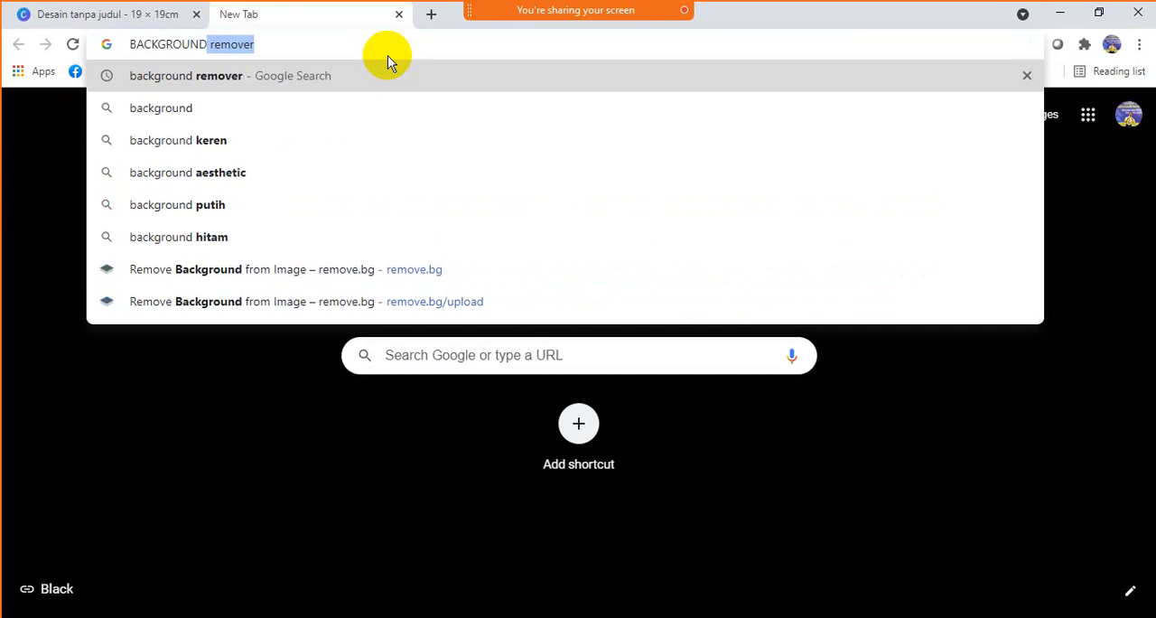
key("Right")
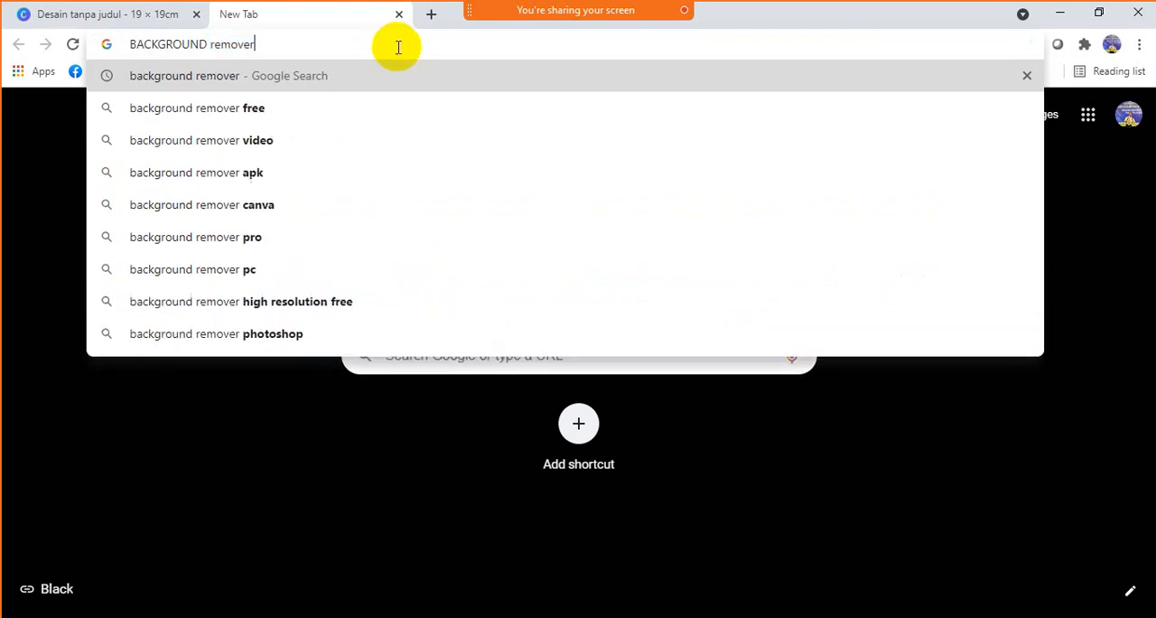
key("Return")
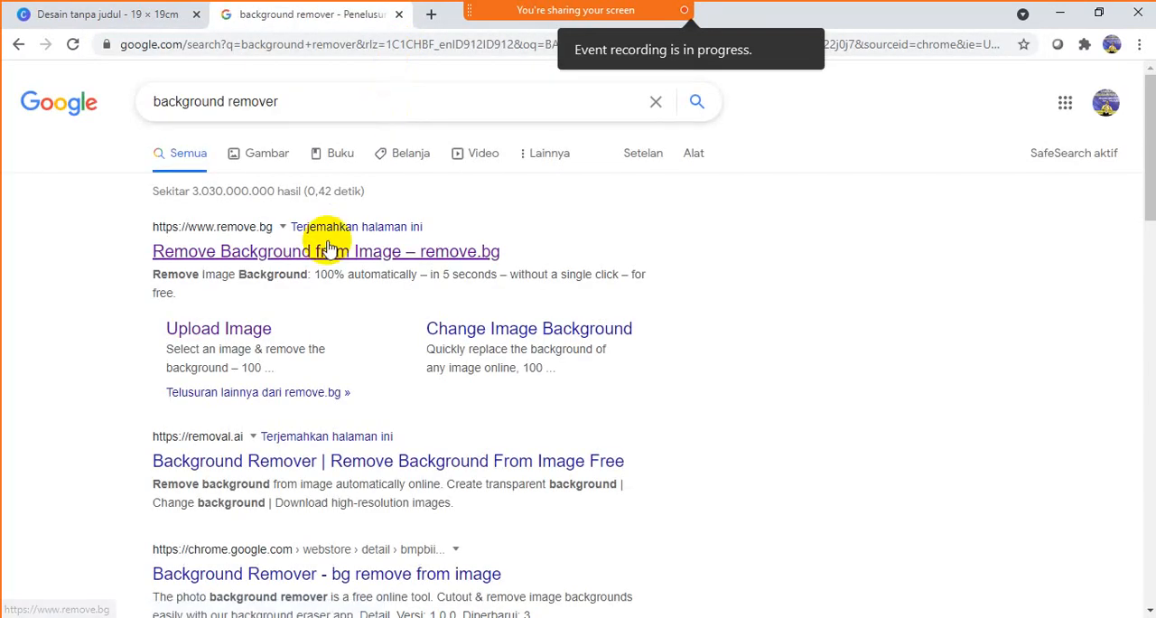
left_click(328, 246)
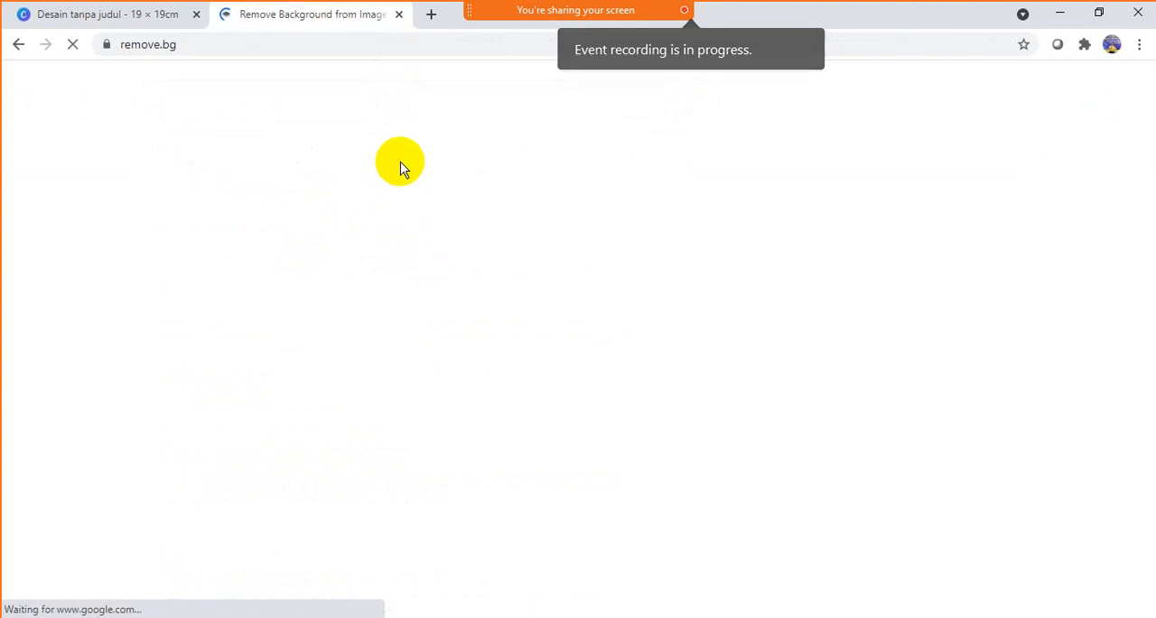
- Remove the background from the Photoku image in the Pictures folder with remove.bg and download the preview-size cutout
left_click(779, 457)
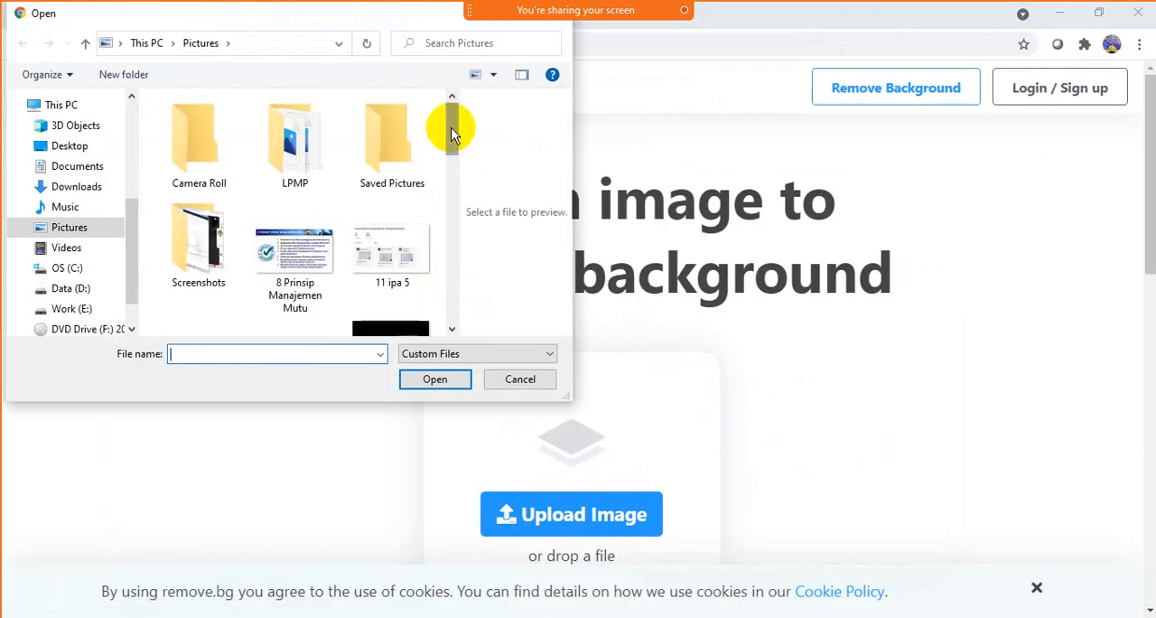
left_click_drag(452, 133, 454, 206)
left_click(418, 214)
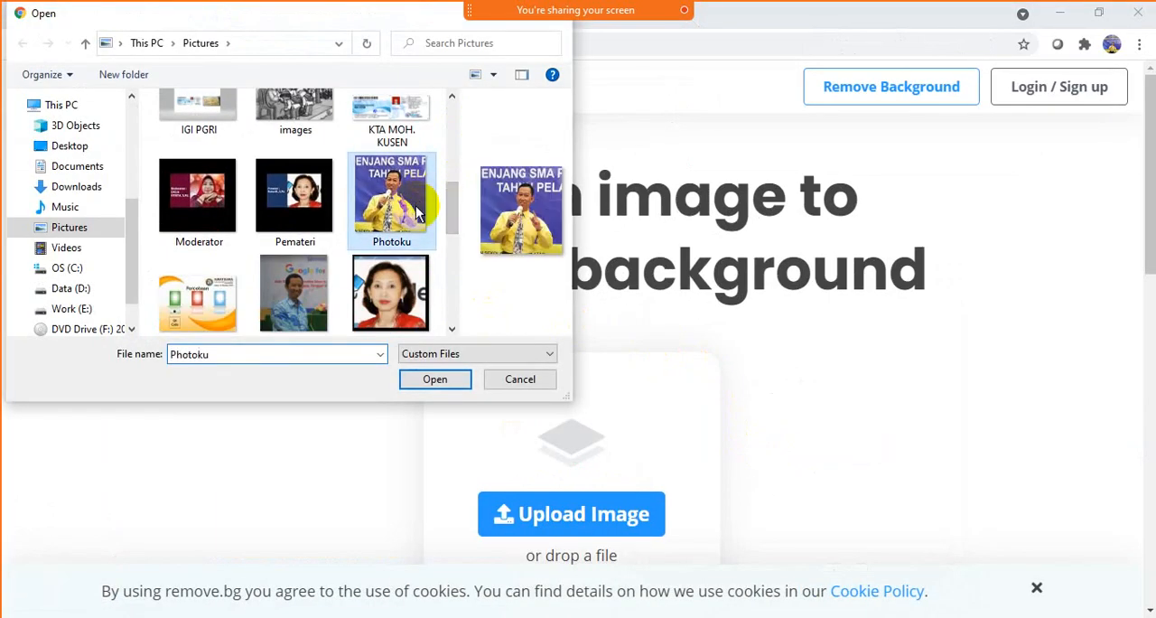
left_click(443, 380)
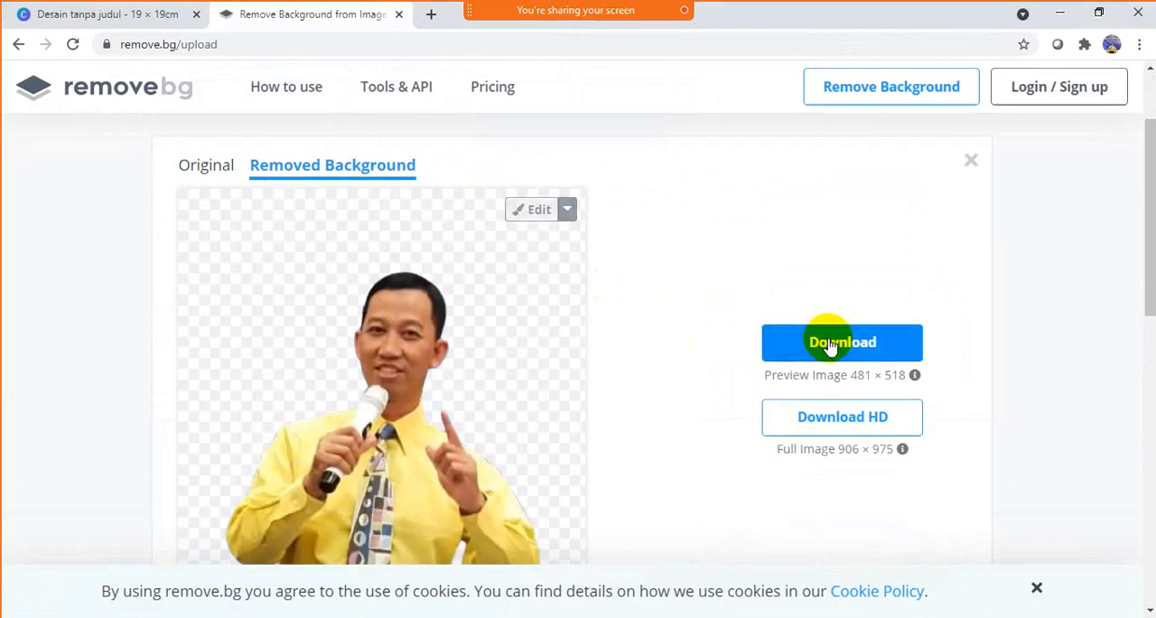
left_click(835, 347)
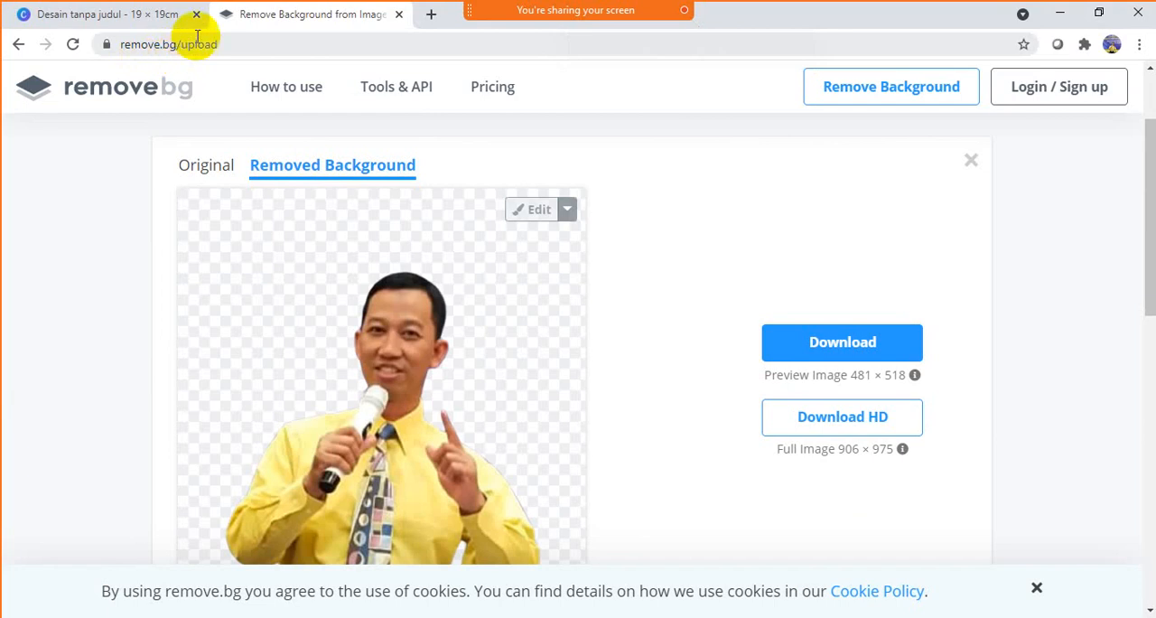
left_click(853, 339)
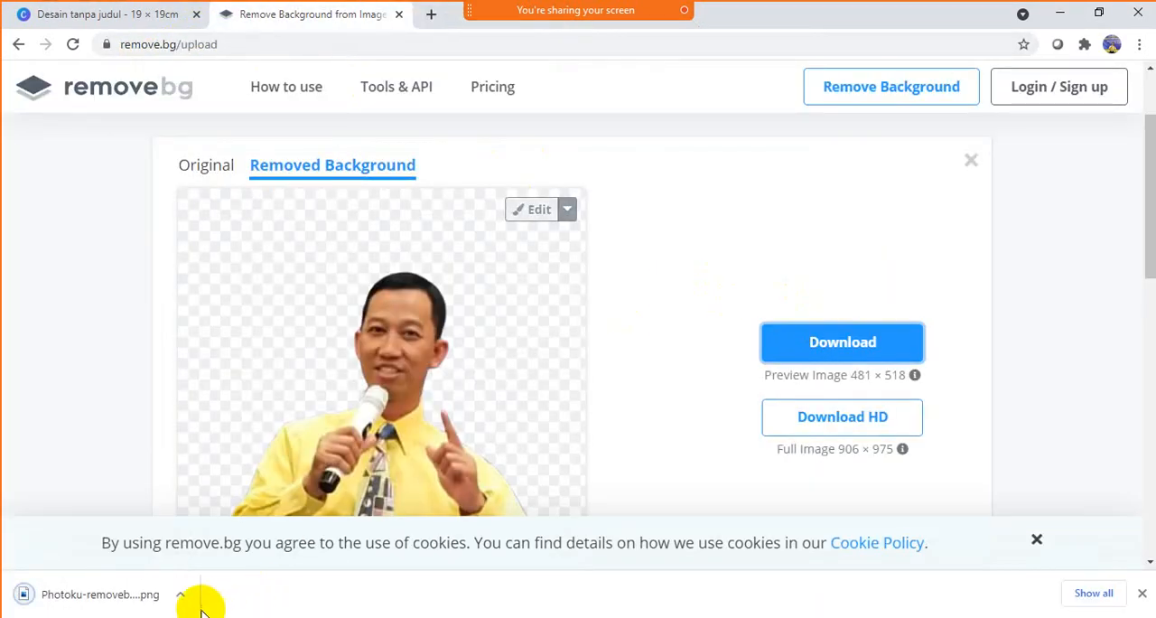
- Switch back to the Canva design and upload Photoku-removebg-preview (1) from the Downloads folder
left_click(118, 11)
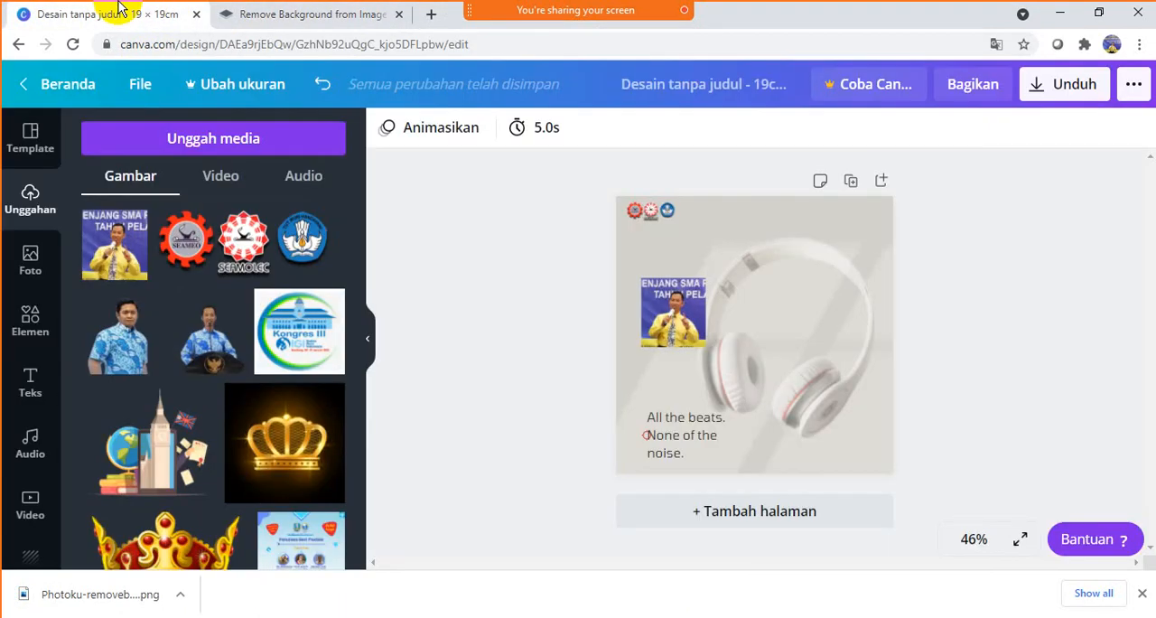
left_click(188, 138)
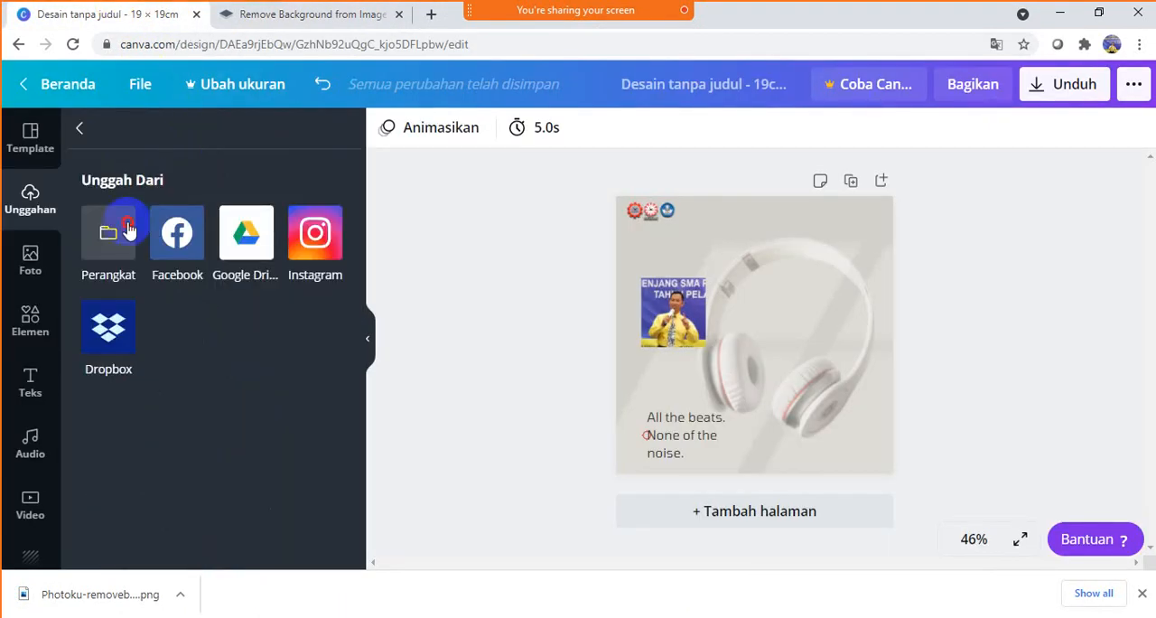
left_click(128, 228)
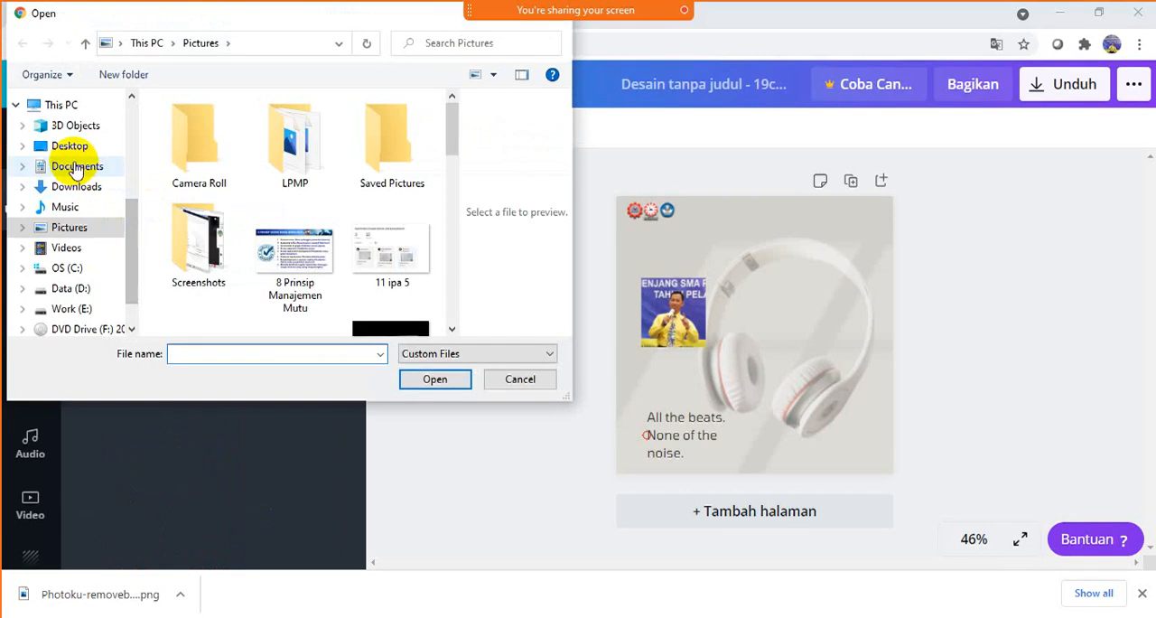
left_click(73, 187)
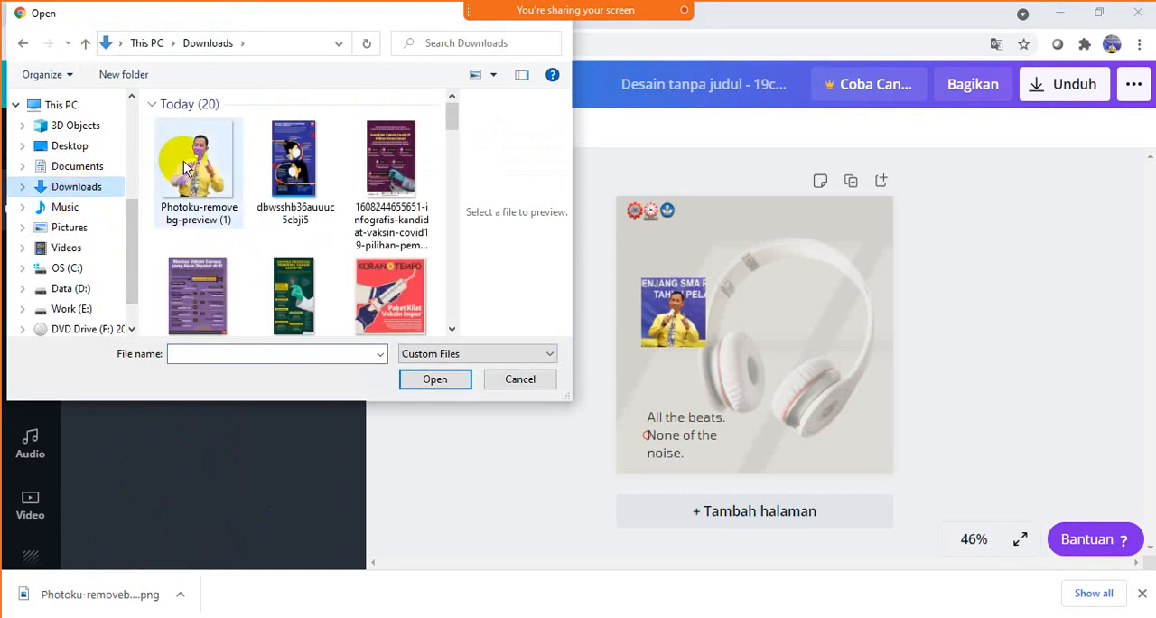
left_click(186, 168)
left_click(420, 380)
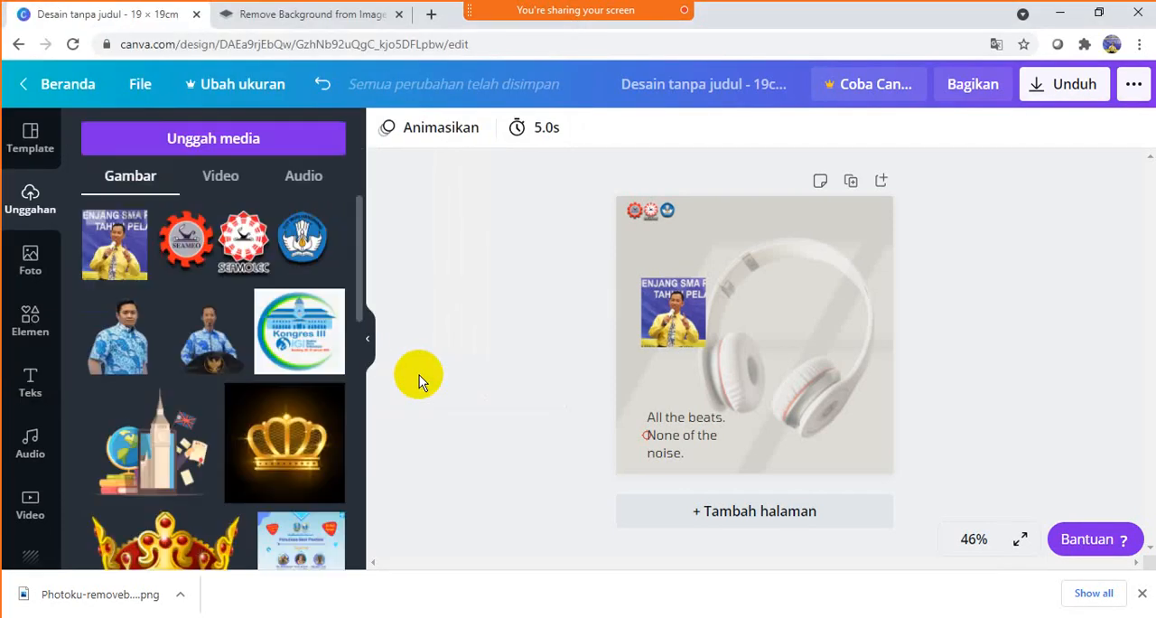
- Replace the Photoku photo on the page with the background-free cutout, shrunk and moved to the page's left edge beside the headphones
left_click(698, 320)
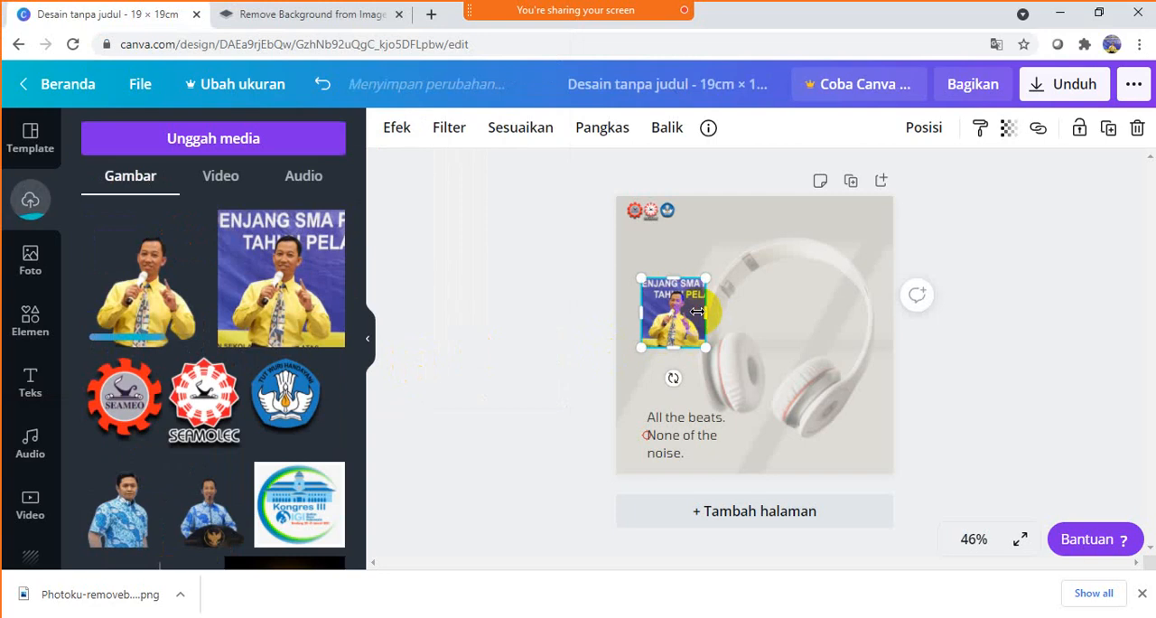
key("Delete")
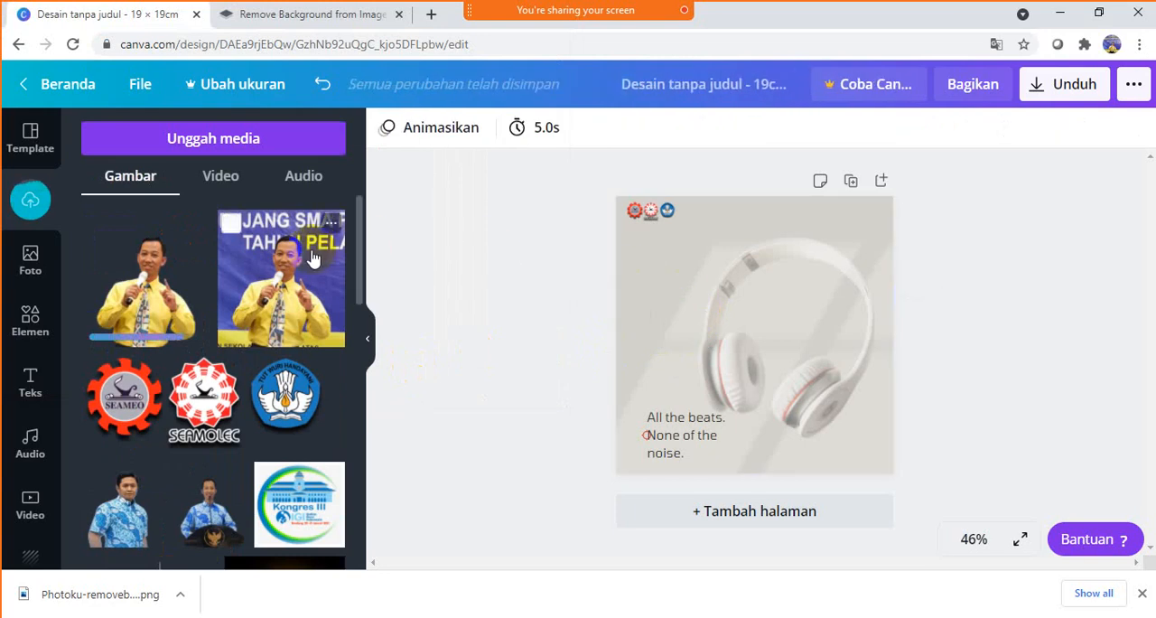
left_click(149, 297)
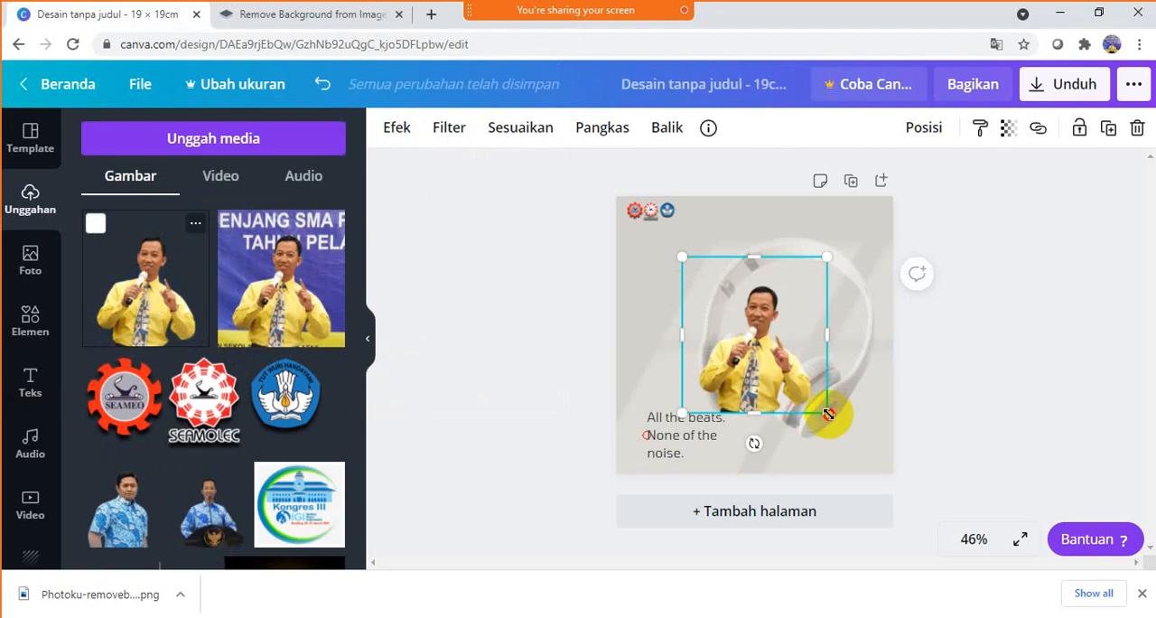
left_click_drag(828, 414, 778, 364)
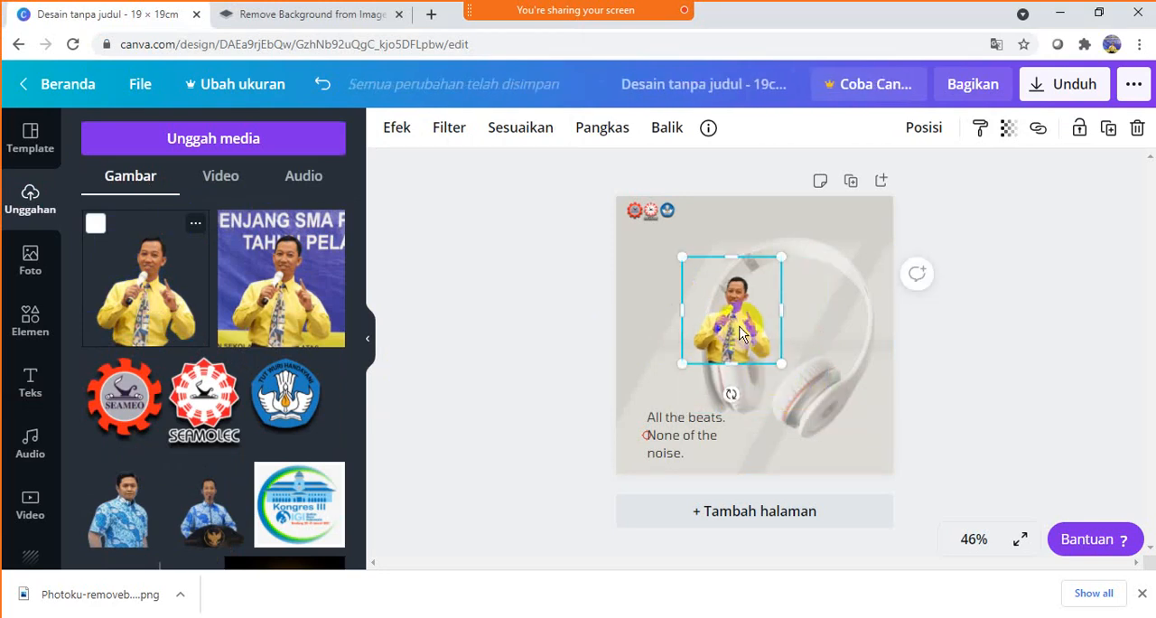
left_click_drag(736, 330, 670, 324)
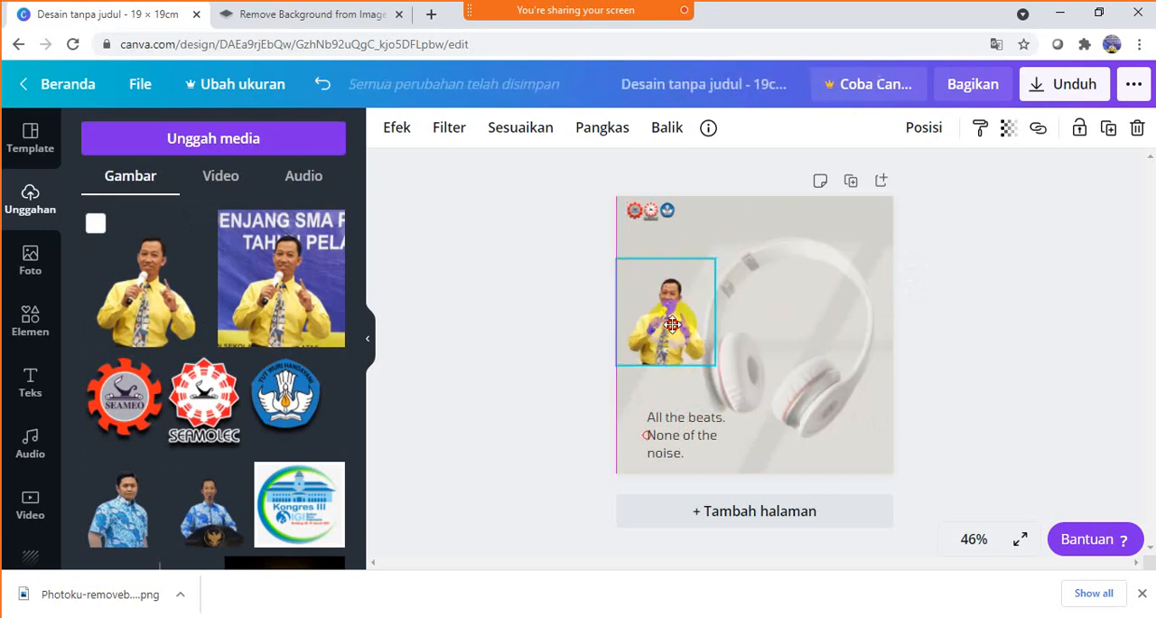
- Shrink the headphones and move them to the page's upper edge, and shrink the yellow-shirt cutout in the middle of the page
left_click(834, 379)
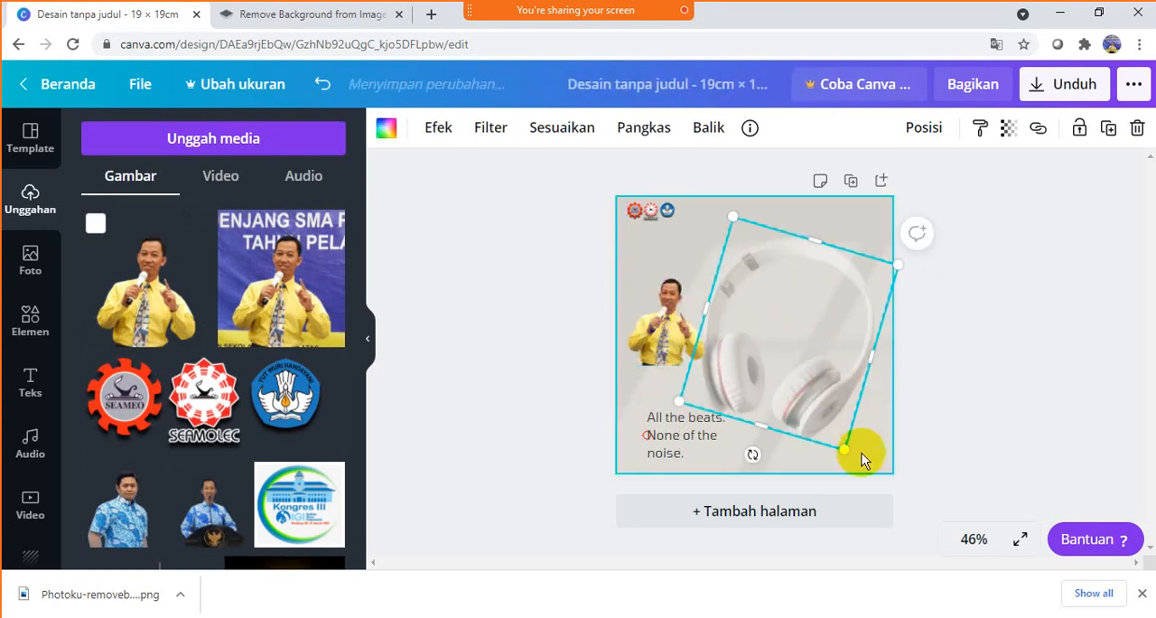
left_click_drag(864, 454, 763, 230)
left_click(655, 338)
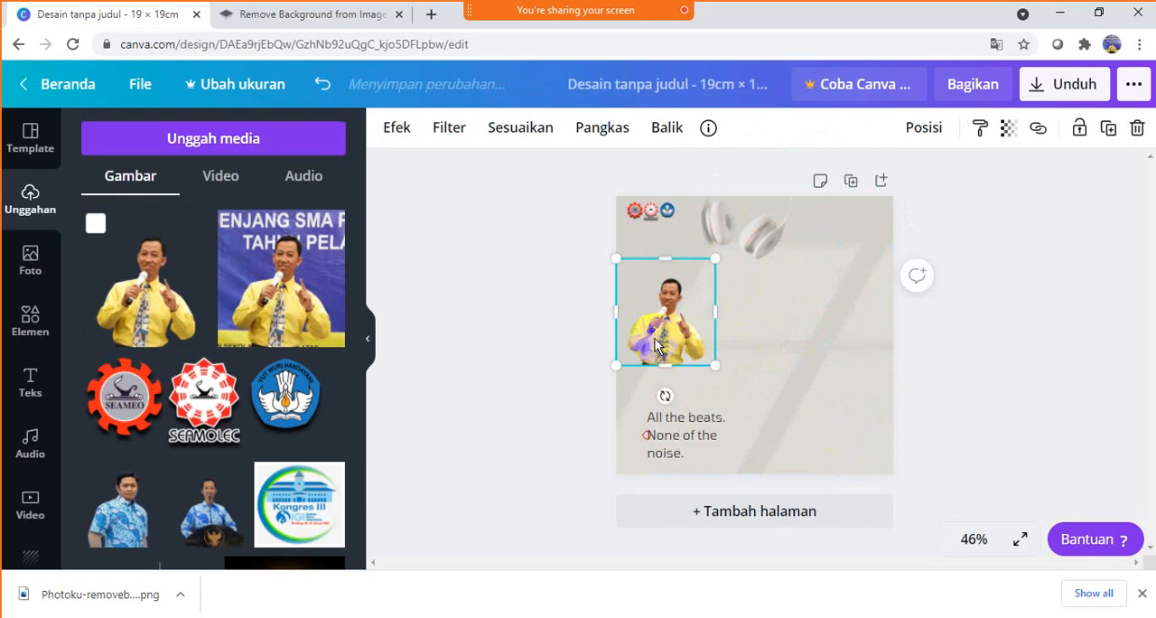
left_click_drag(655, 338, 745, 362)
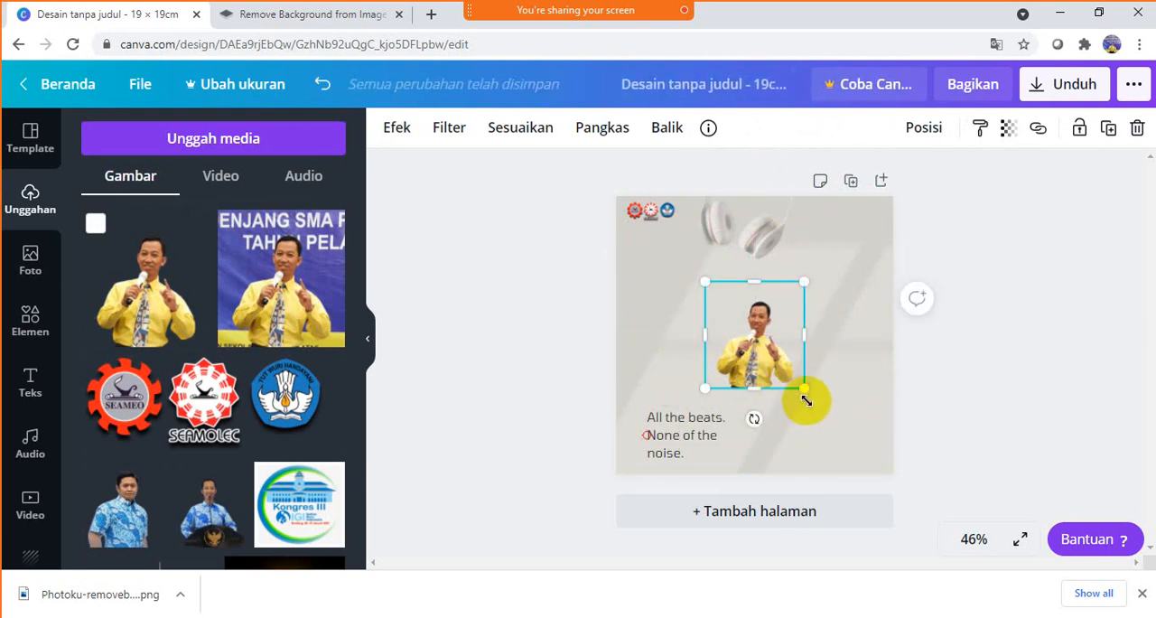
left_click_drag(807, 390, 752, 331)
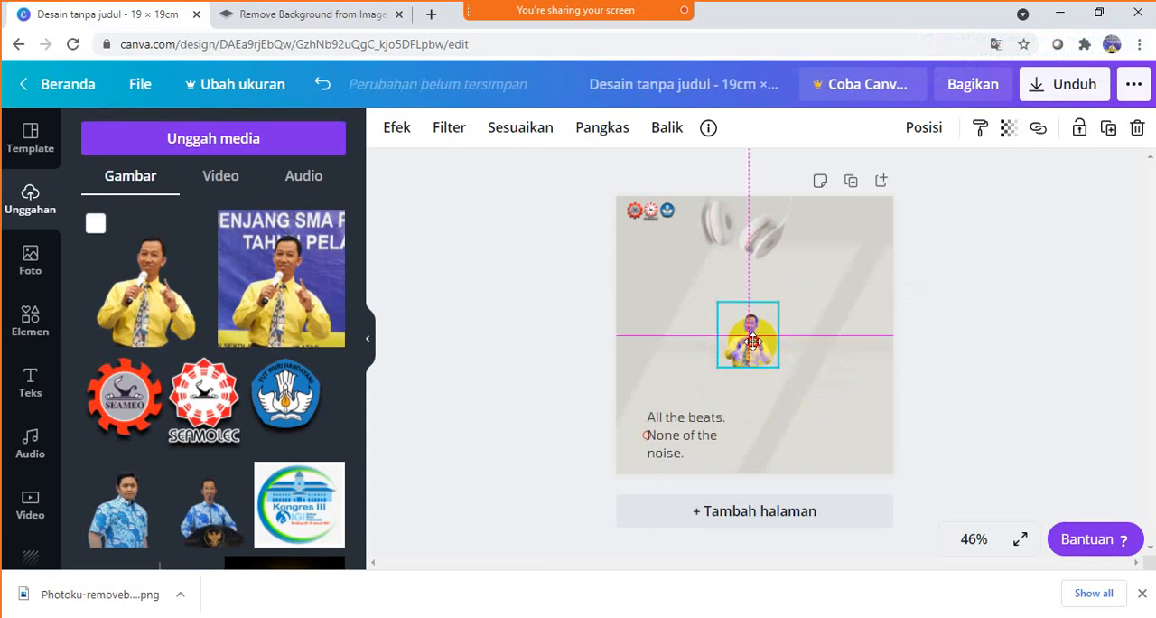
left_click(817, 378)
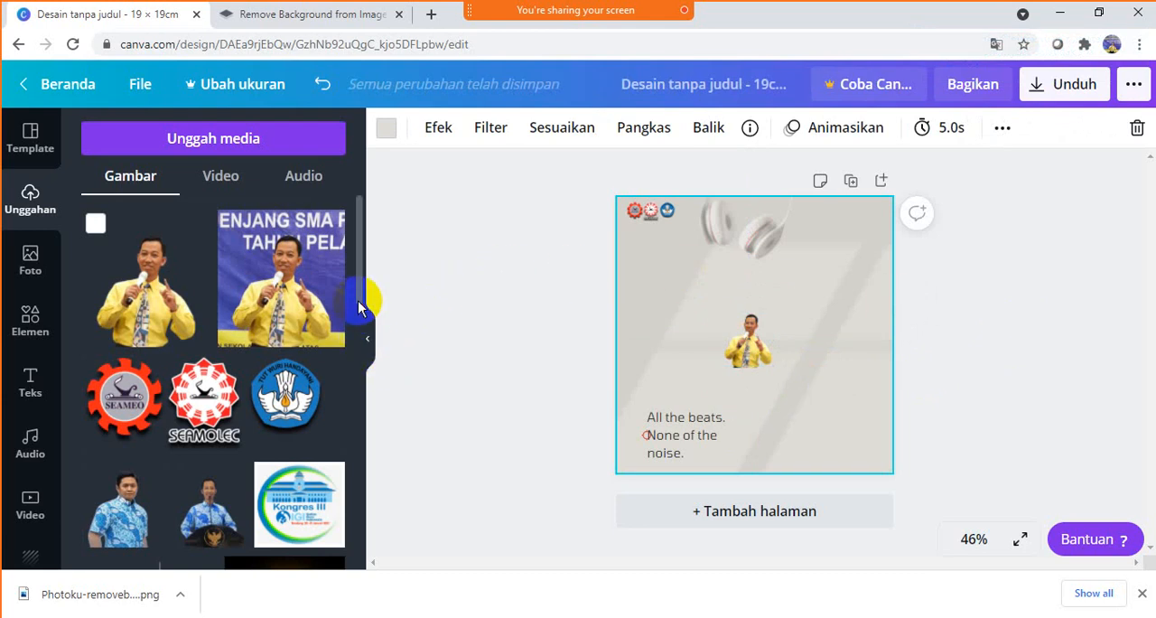
- Add the uploaded cutout of the woman in a pink headscarf, shrunk and placed to the right of the yellow-shirt cutout
left_click_drag(358, 301, 357, 510)
scroll(357, 511, "down", 2)
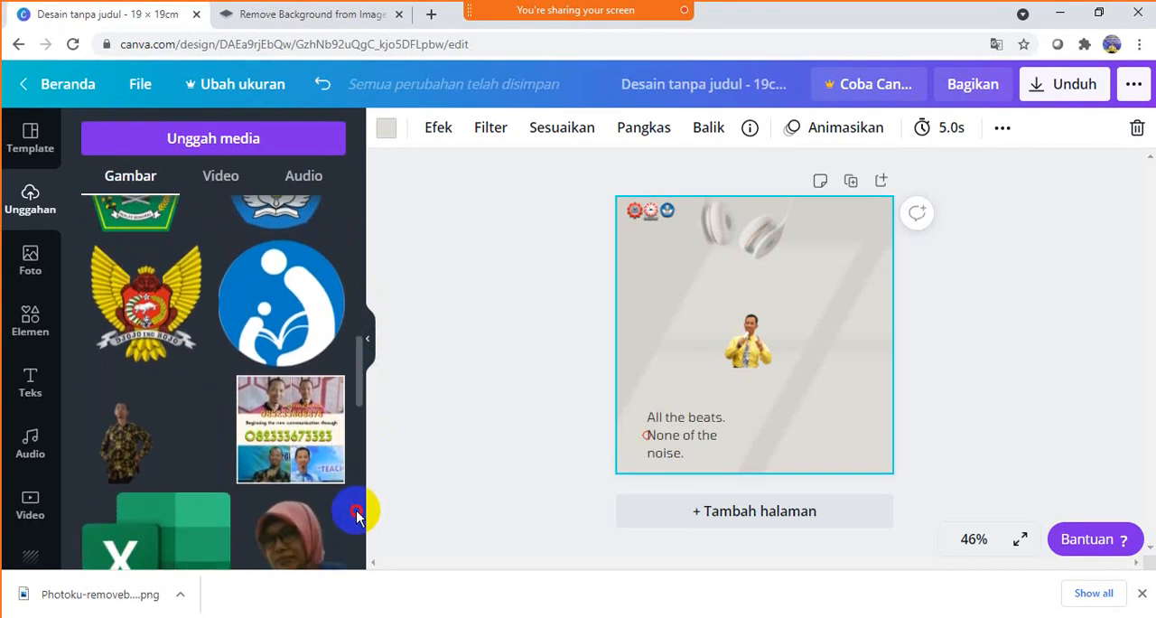
left_click(306, 515)
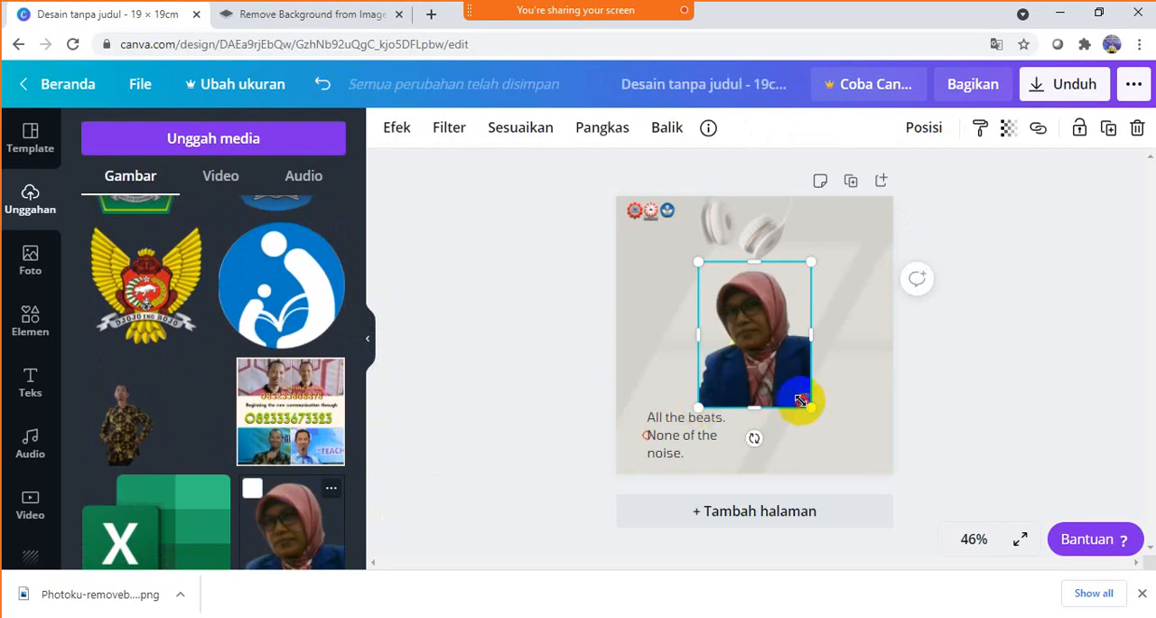
left_click_drag(801, 400, 749, 339)
left_click_drag(727, 303, 819, 341)
left_click(955, 301)
- Add the uploaded hexagon-framed portrait of the man in a white shirt and blue tie, and shift it toward the page's lower left
scroll(287, 451, "down", 2)
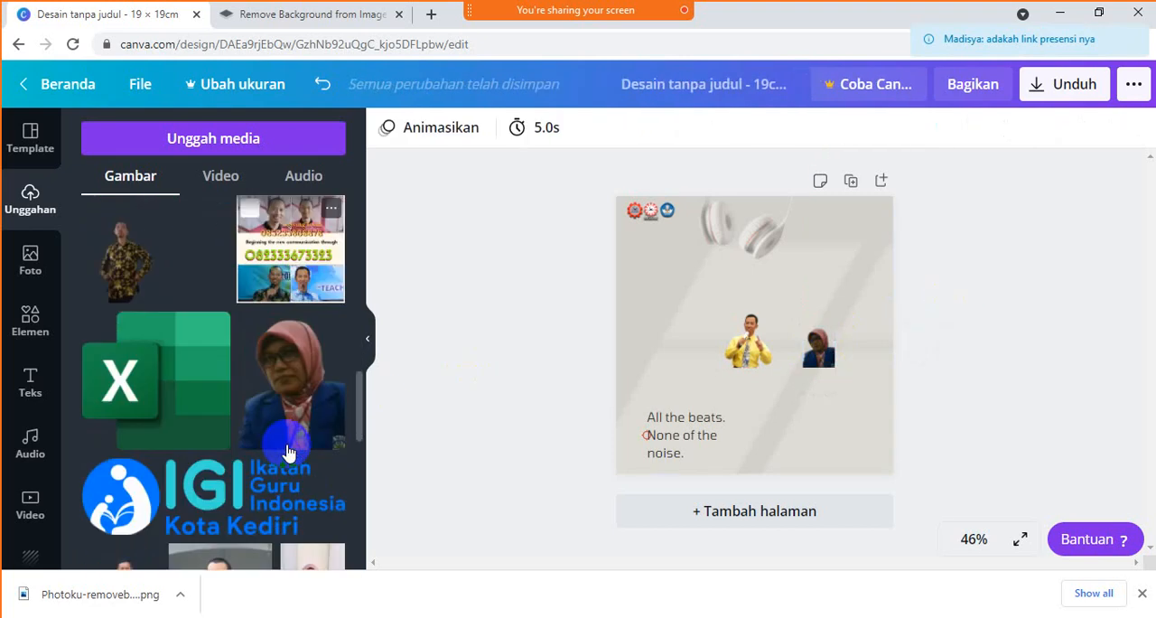
scroll(287, 451, "down", 6)
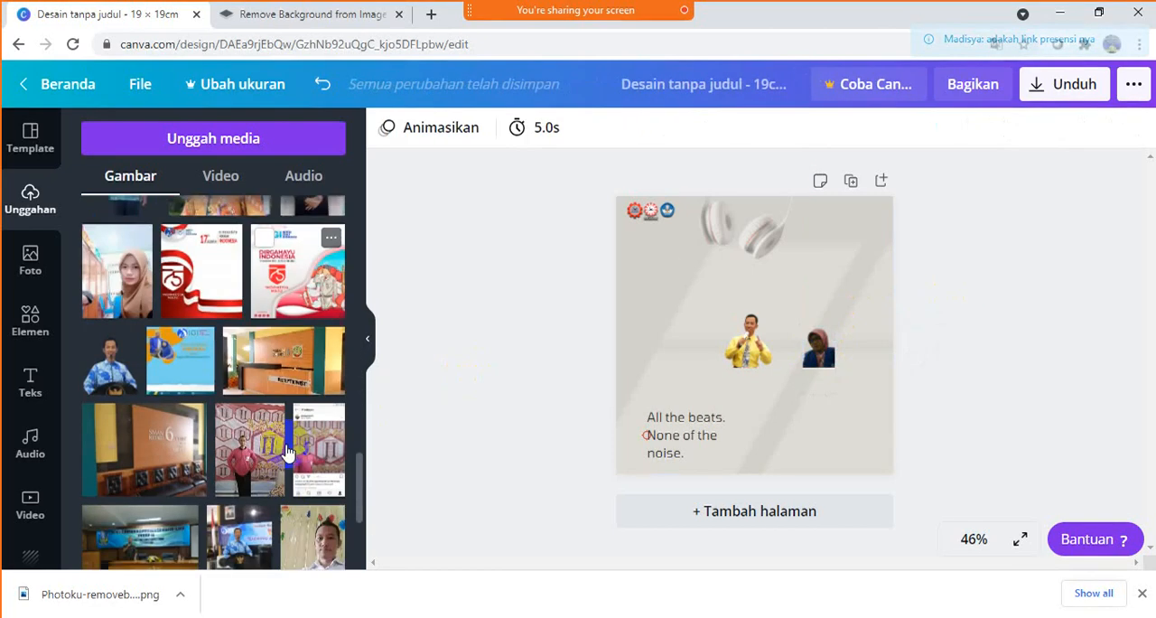
scroll(287, 451, "down", 4)
scroll(287, 451, "down", 1)
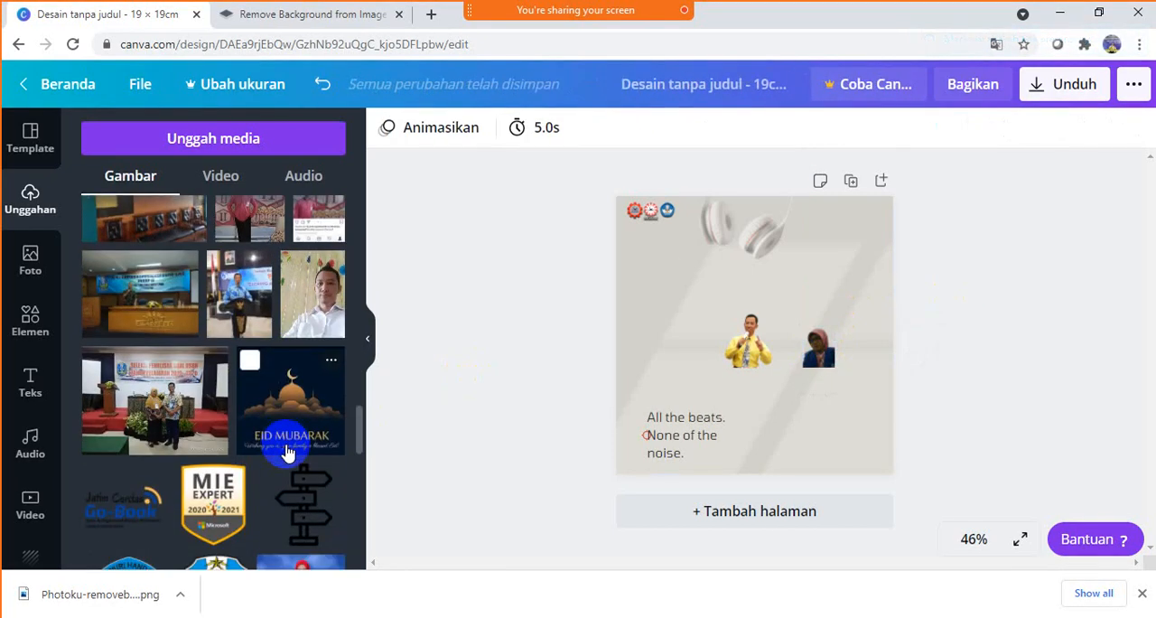
scroll(288, 451, "down", 3)
scroll(287, 451, "down", 5)
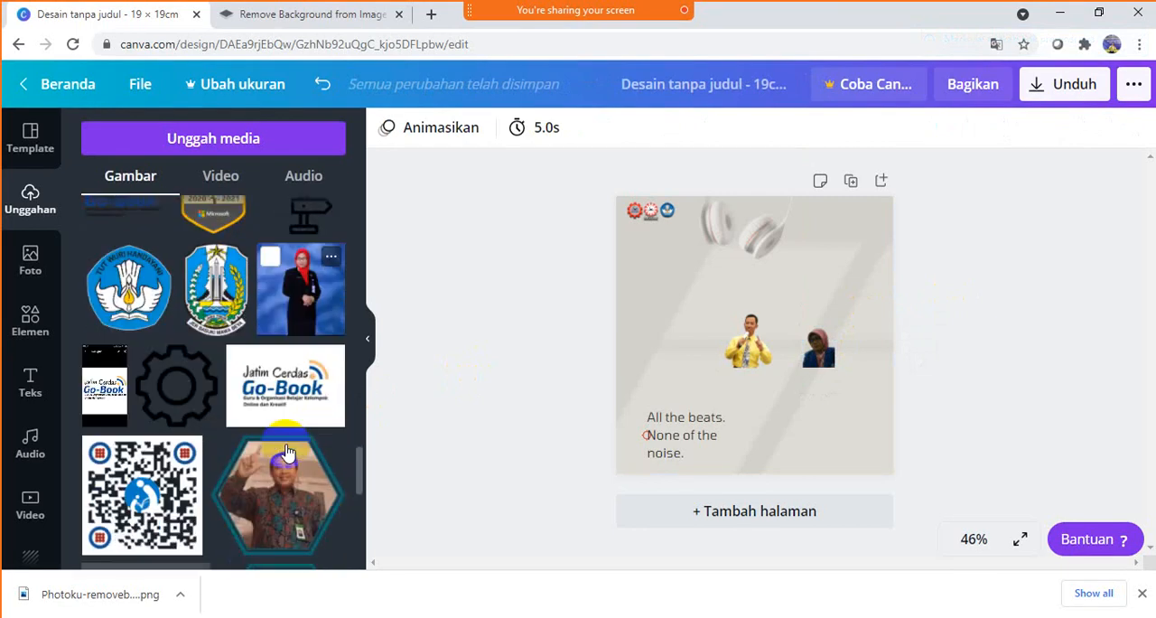
scroll(288, 451, "down", 2)
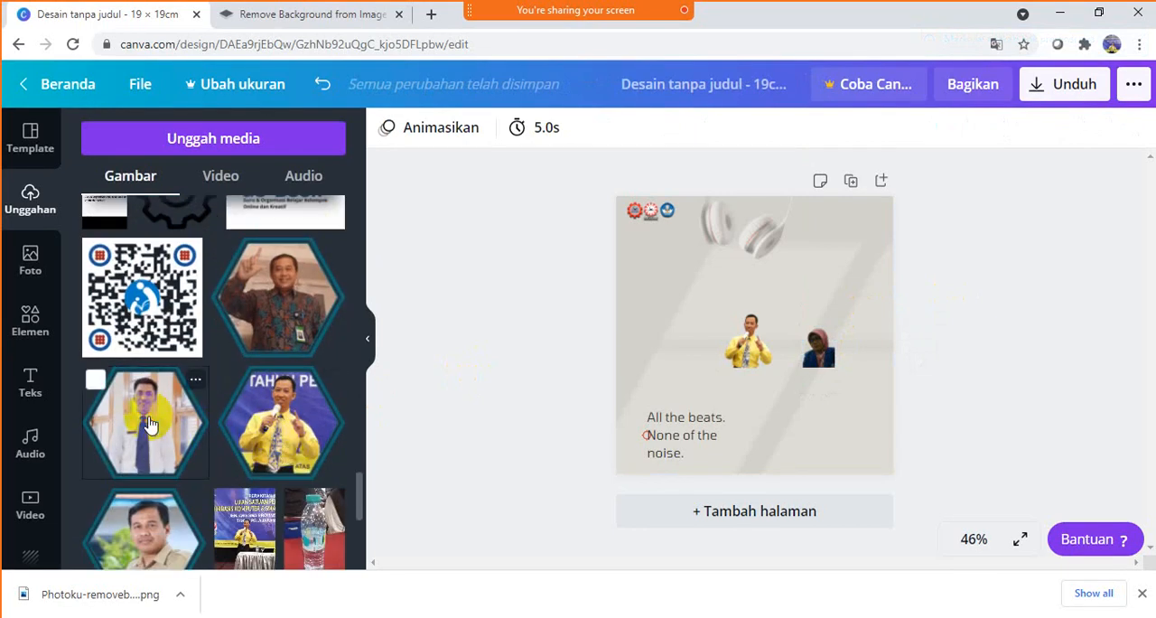
left_click(151, 424)
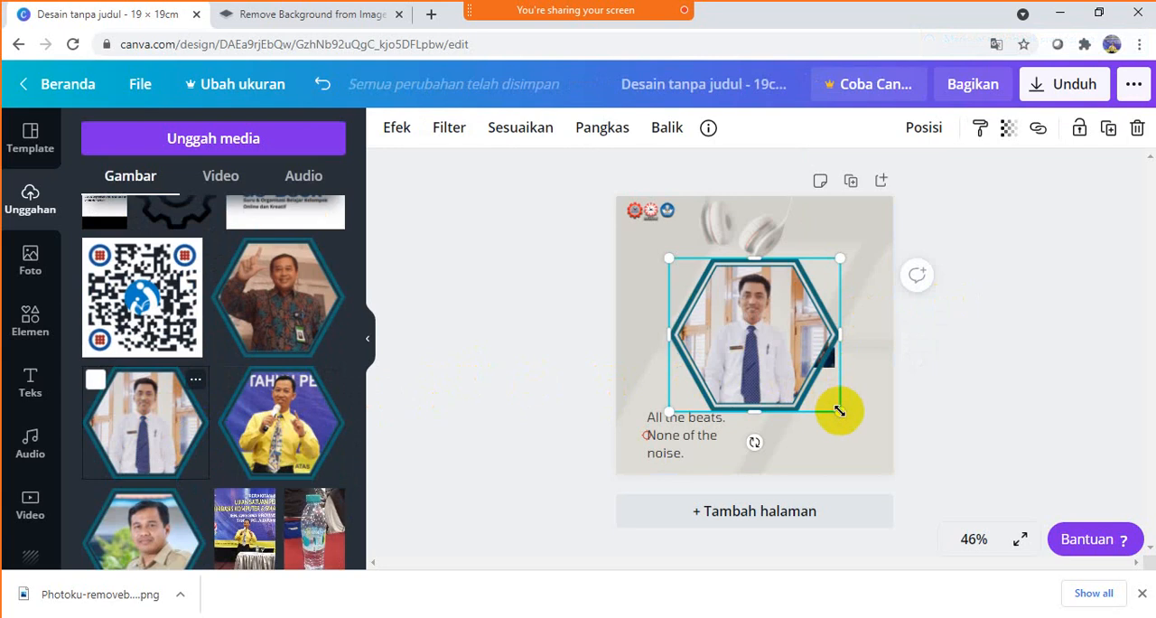
left_click_drag(756, 339, 724, 388)
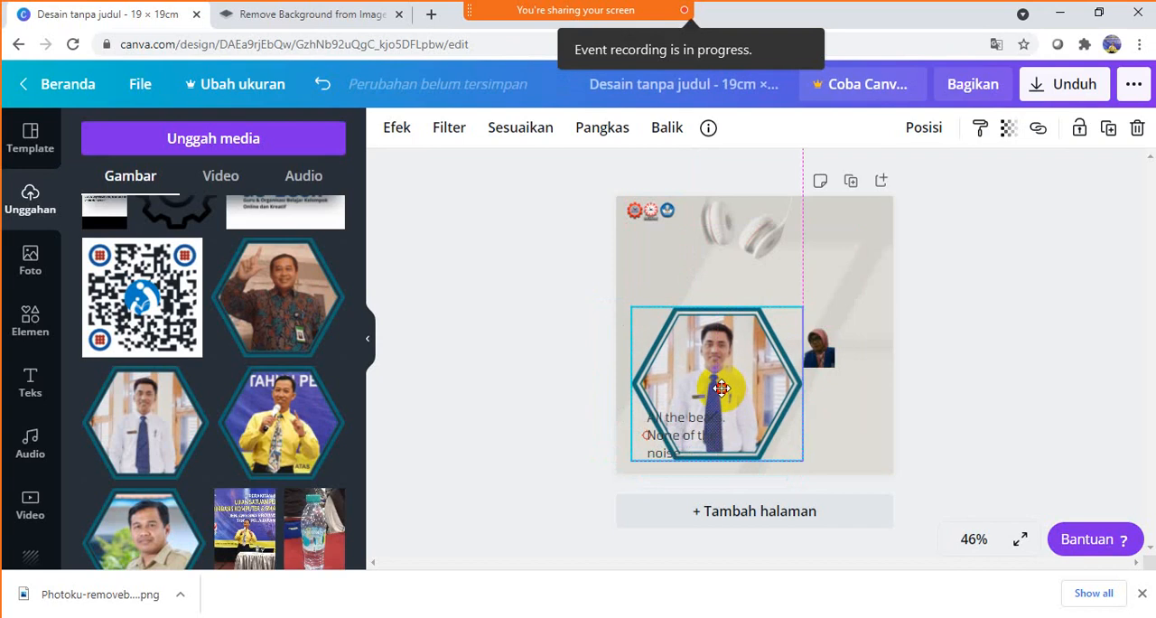
- Delete the headscarf cutout and the yellow-shirt cutout from the page, moving the hexagon portrait aside to reach the second one
left_click(818, 350)
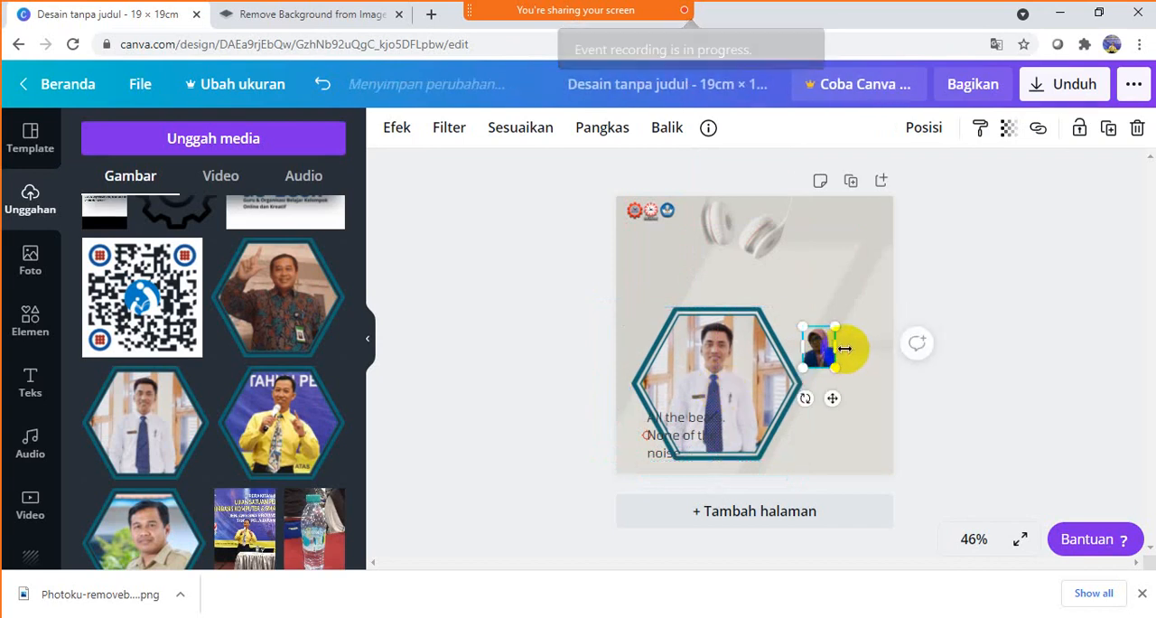
key("Delete")
left_click_drag(743, 359, 851, 385)
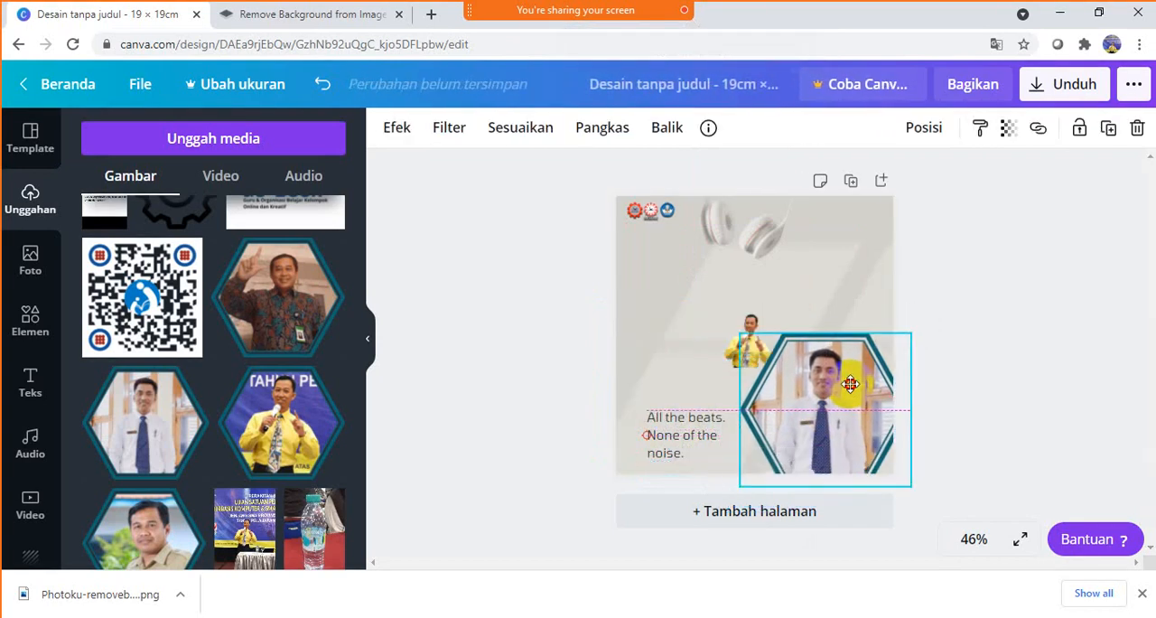
left_click(729, 360)
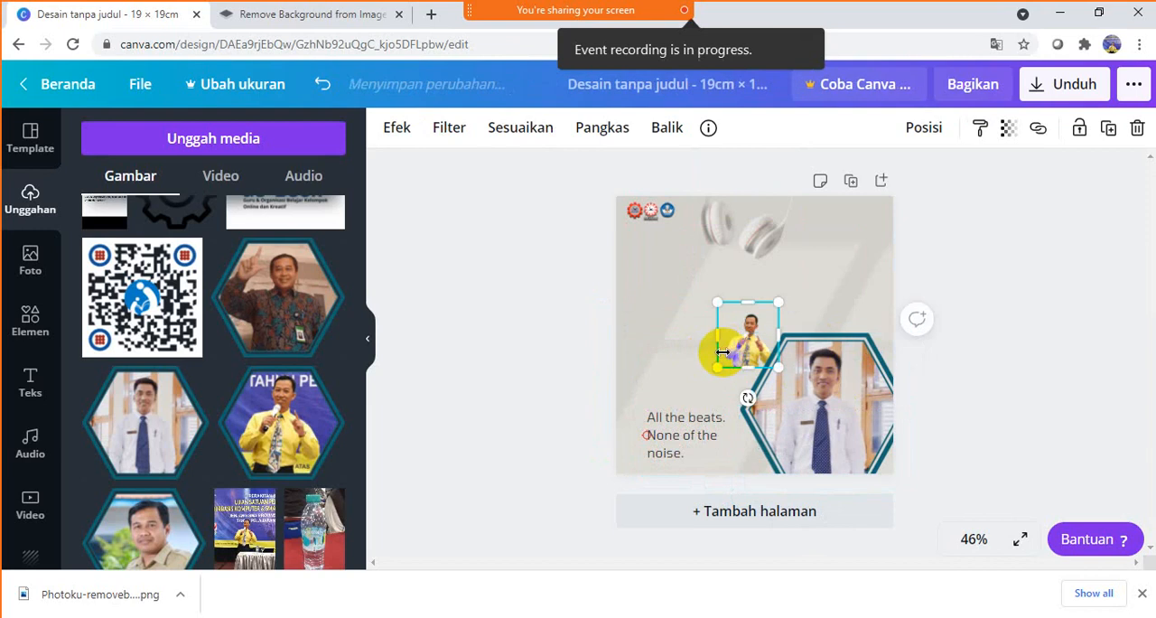
key("Delete")
- Shrink the white-shirt hexagon portrait and place it on the page's left side above the "All the beats." text
left_click(824, 389)
left_click_drag(819, 389, 724, 344)
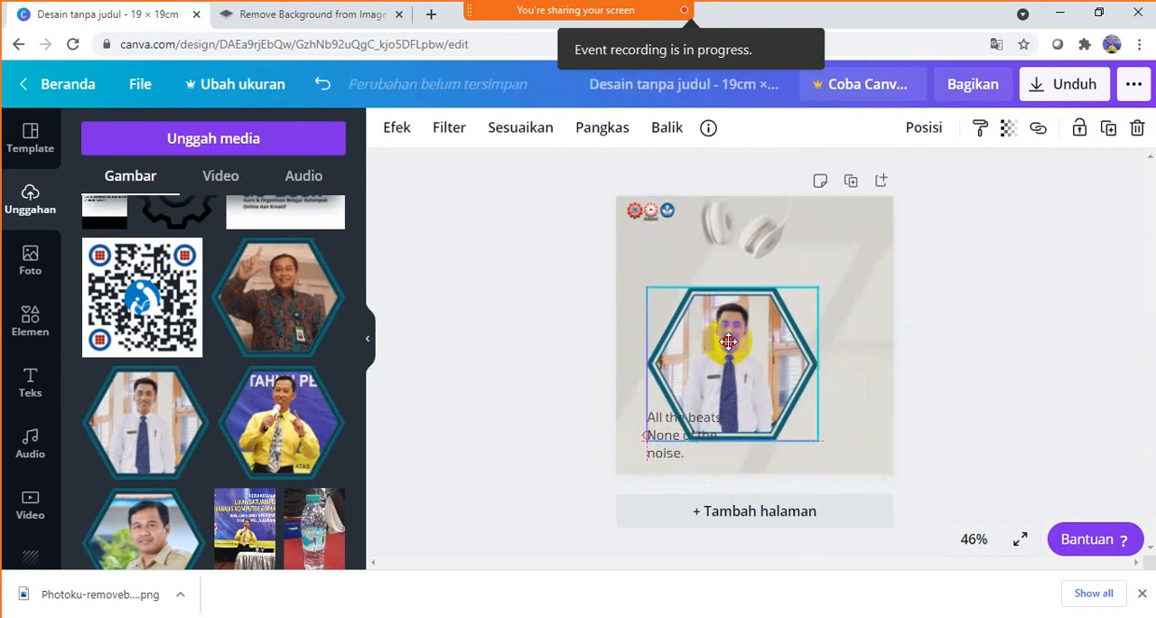
left_click_drag(817, 438, 681, 328)
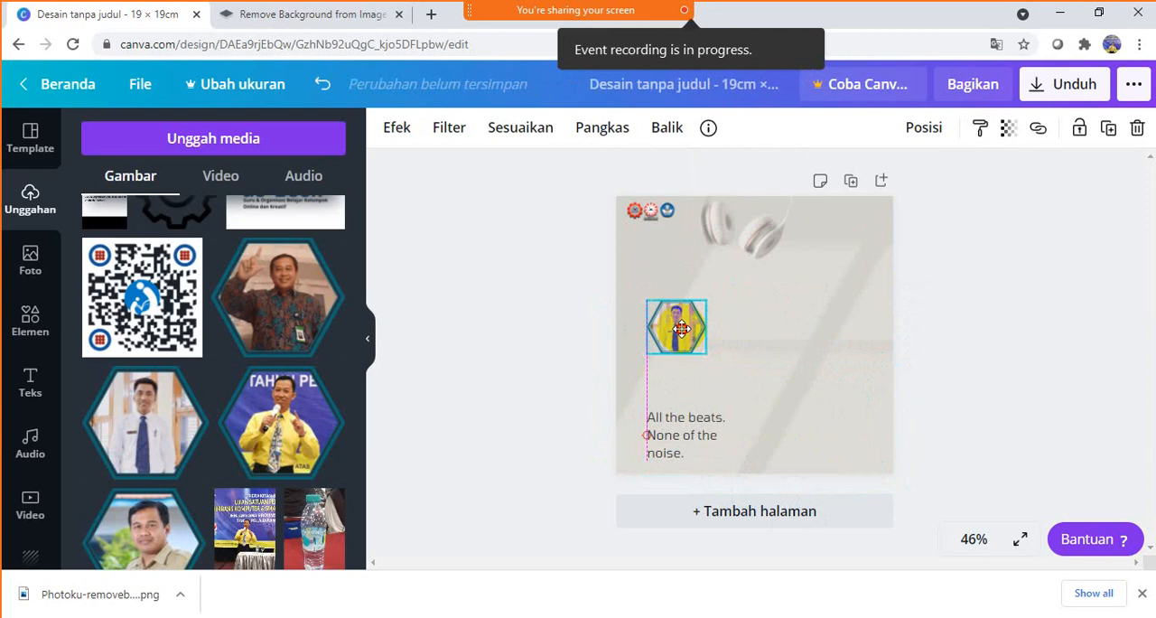
- Add the uploaded yellow-shirt hexagon portrait, sized larger than the first one, and place it slightly lower to that portrait's right
left_click(271, 441)
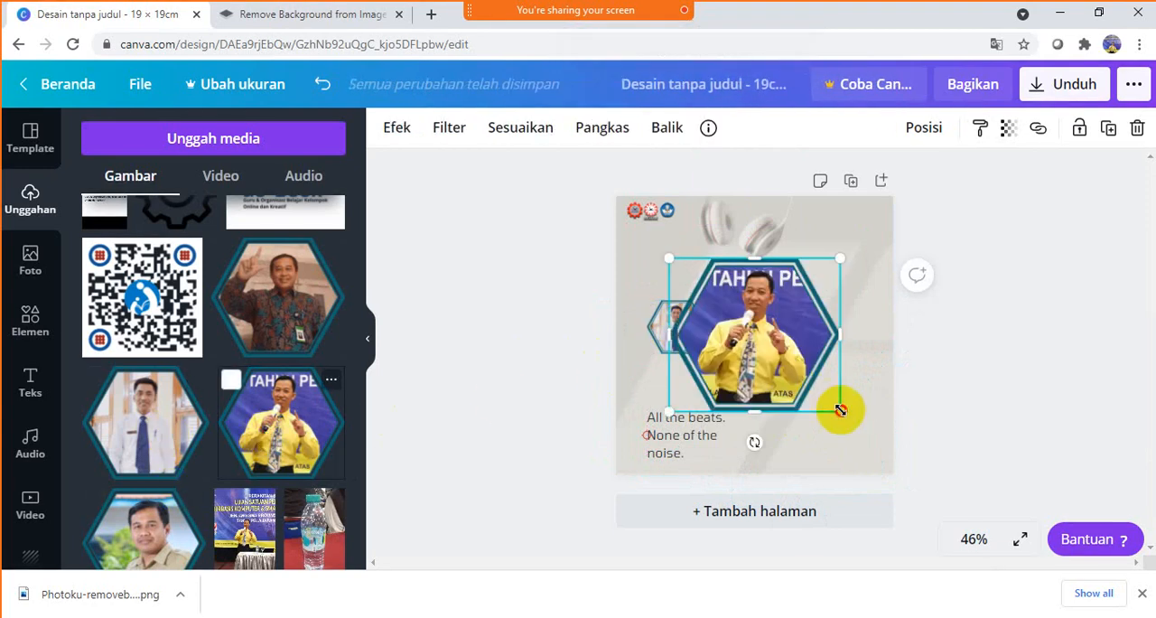
left_click_drag(840, 410, 803, 377)
left_click_drag(730, 323, 746, 356)
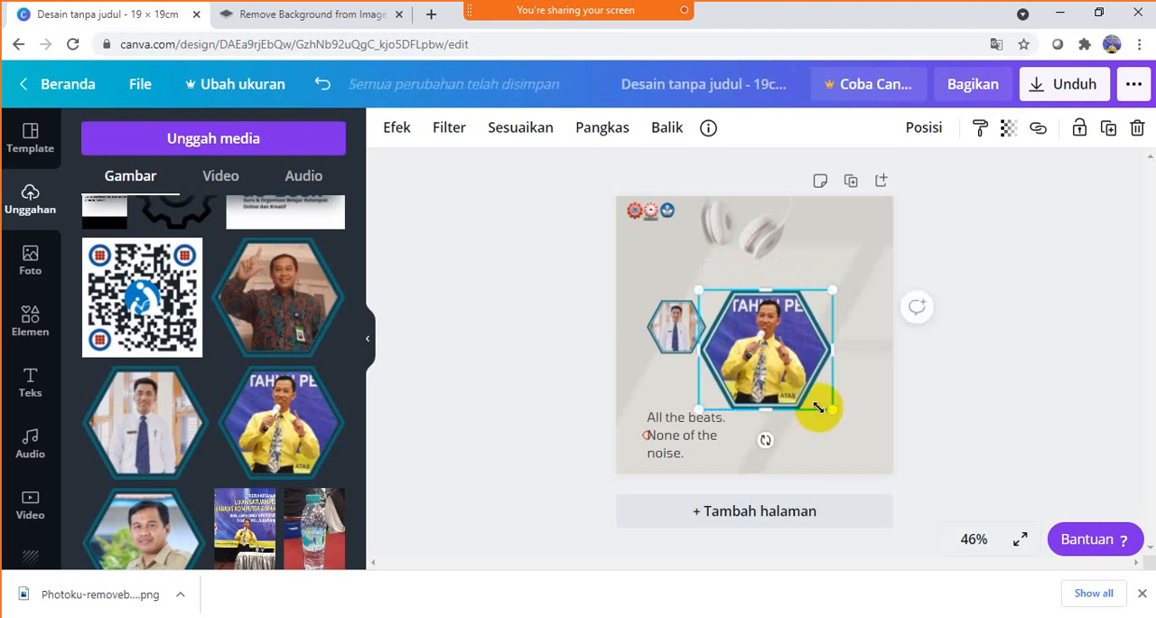
left_click_drag(828, 410, 784, 377)
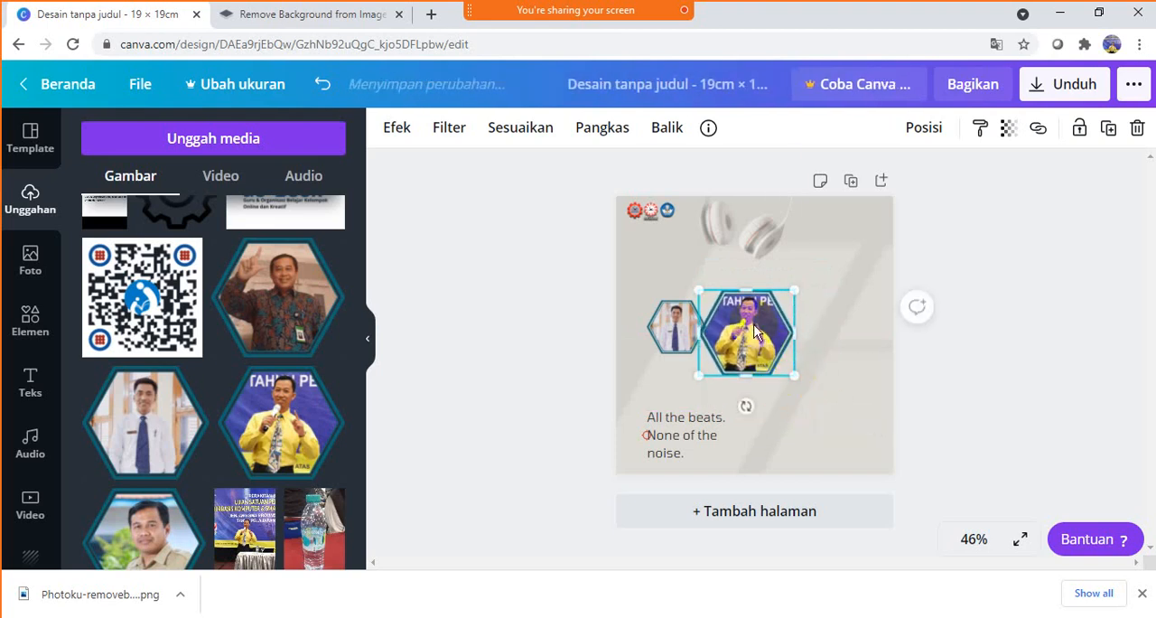
left_click_drag(749, 315, 749, 342)
- Add the uploaded hexagon portrait of the man in a khaki uniform, shrunk to match the left portrait, at the right of the row
left_click(114, 537)
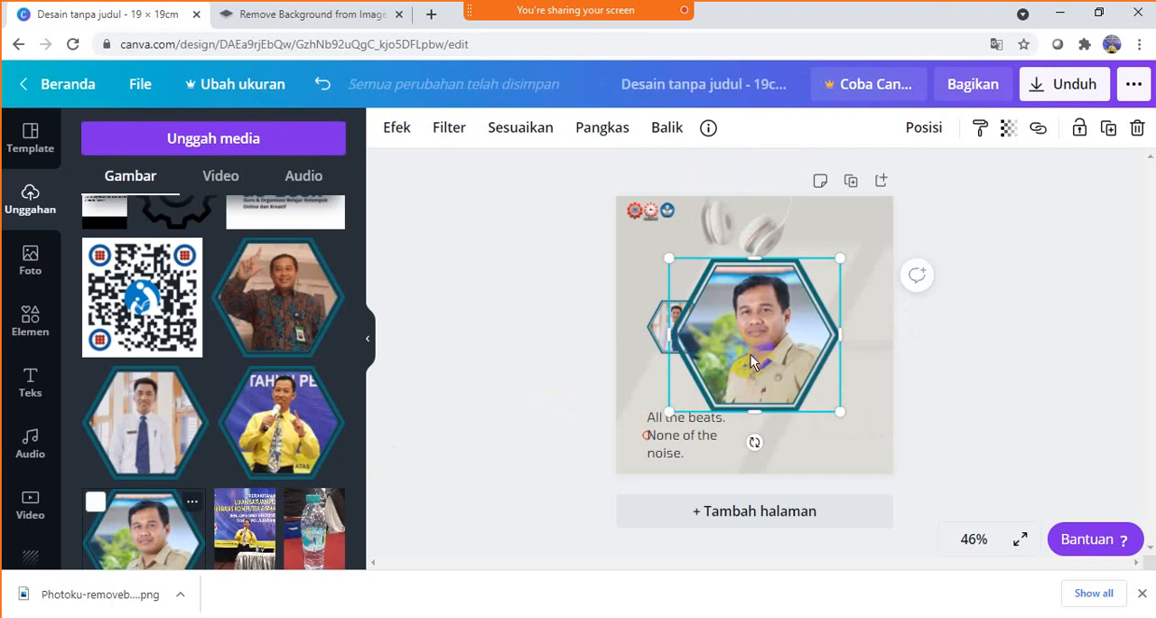
left_click_drag(833, 267, 737, 345)
left_click_drag(705, 380, 812, 334)
left_click_drag(822, 322, 824, 327)
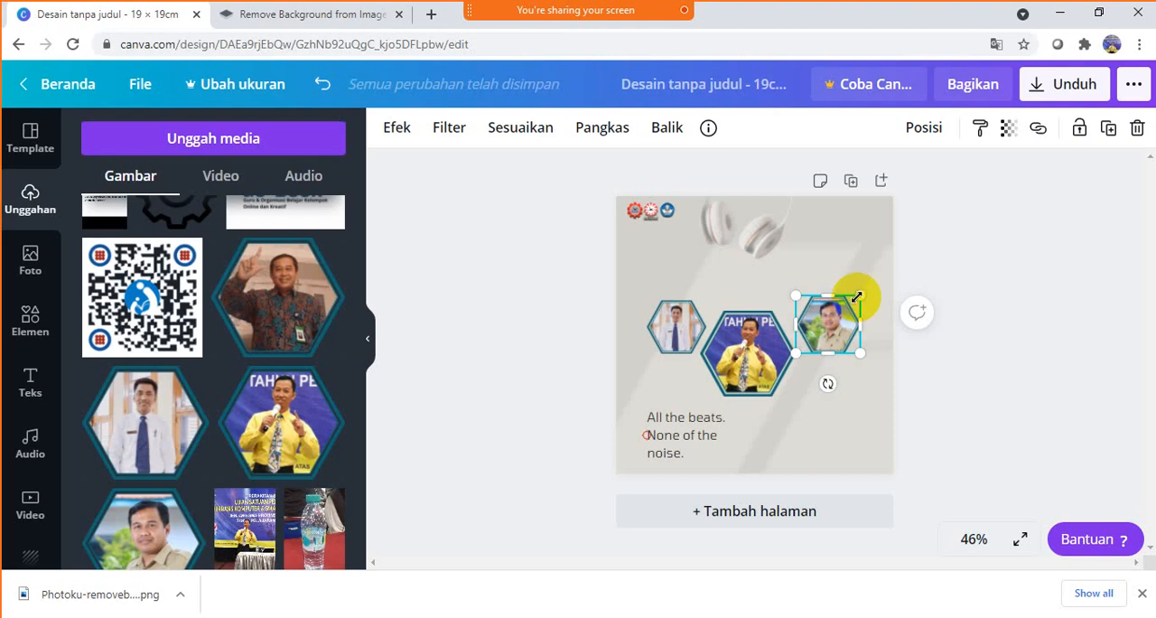
left_click_drag(857, 298, 849, 305)
- Center the large yellow-shirt hexagon portrait between the two smaller side portraits
left_click_drag(759, 353, 767, 354)
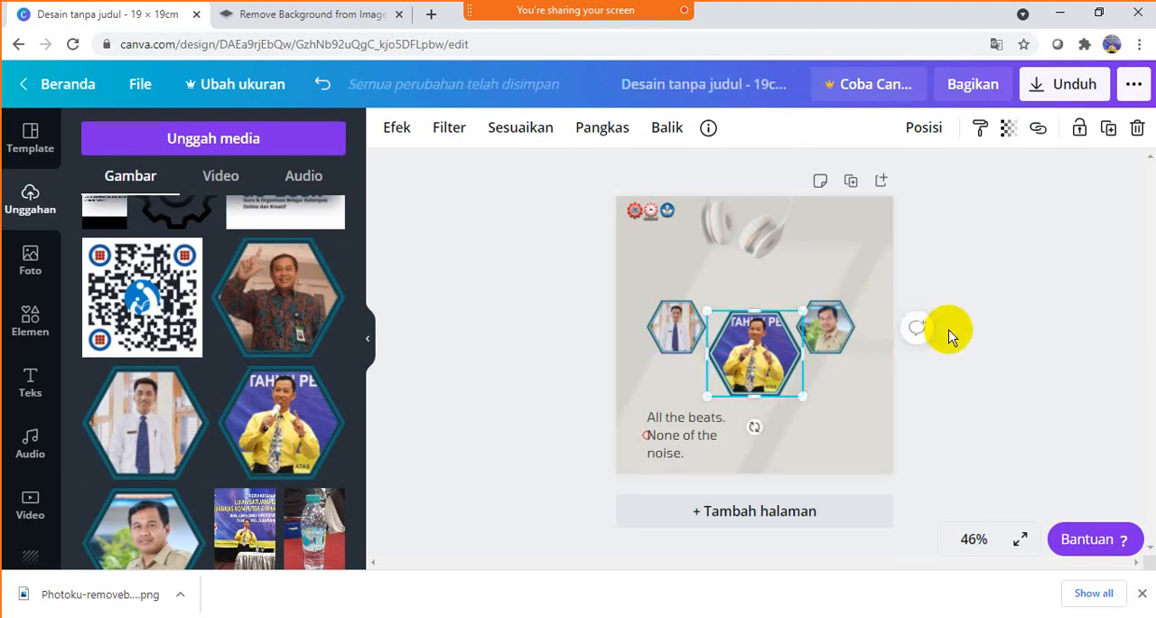
left_click(1002, 286)
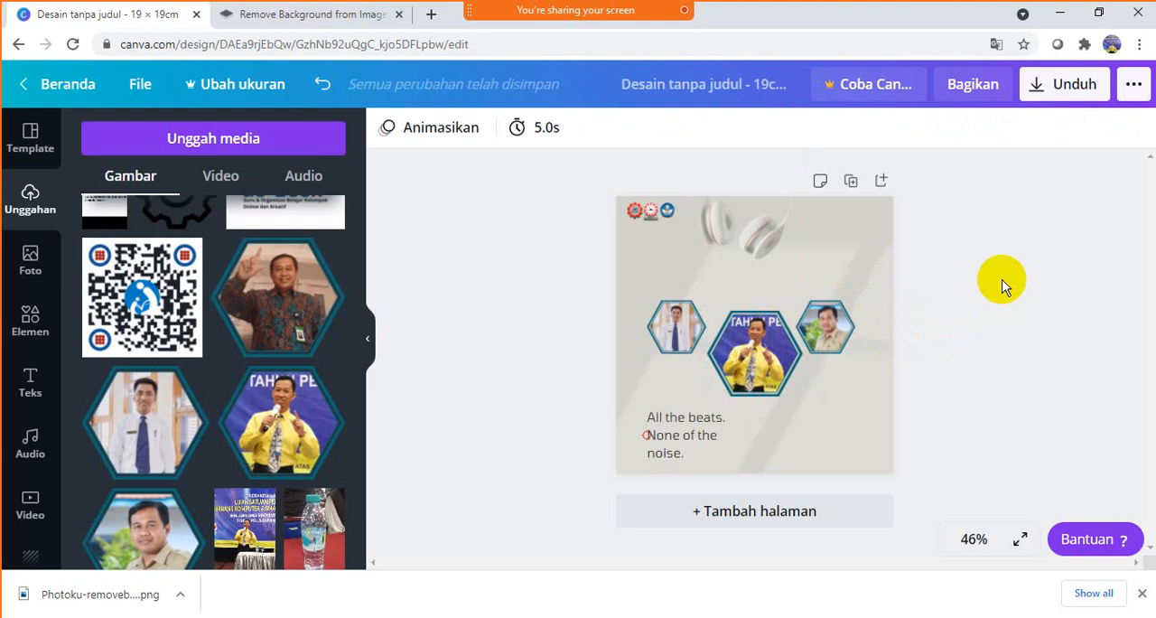
left_click(783, 343)
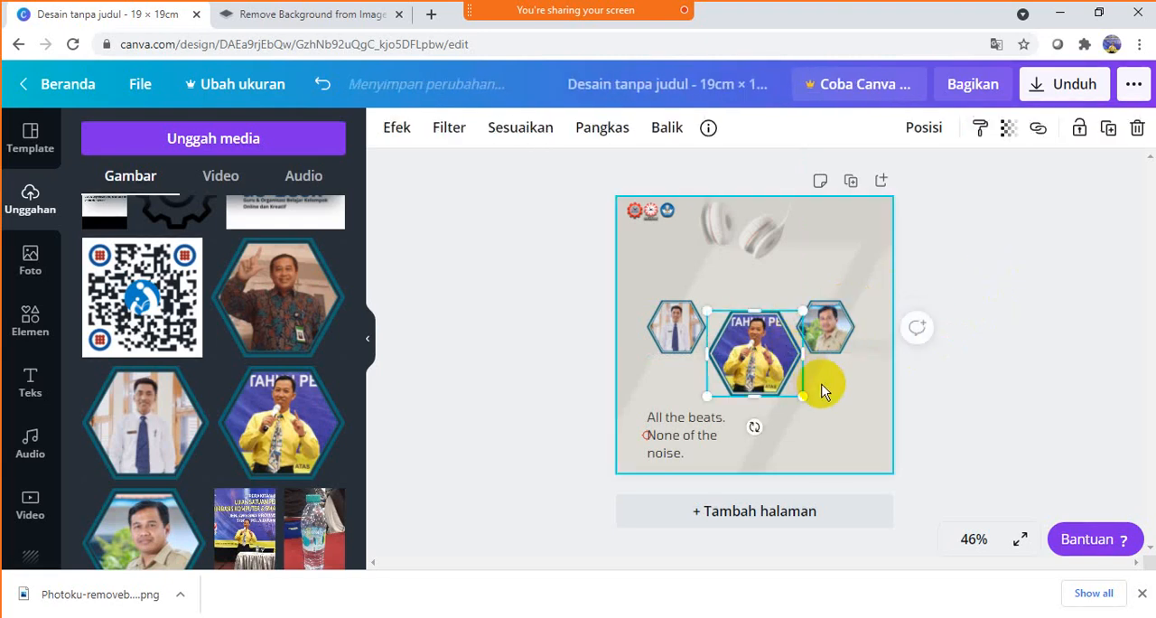
left_click(1010, 240)
- Move the headphones down so they sit on the page just above the row of hexagon portraits
left_click(769, 225)
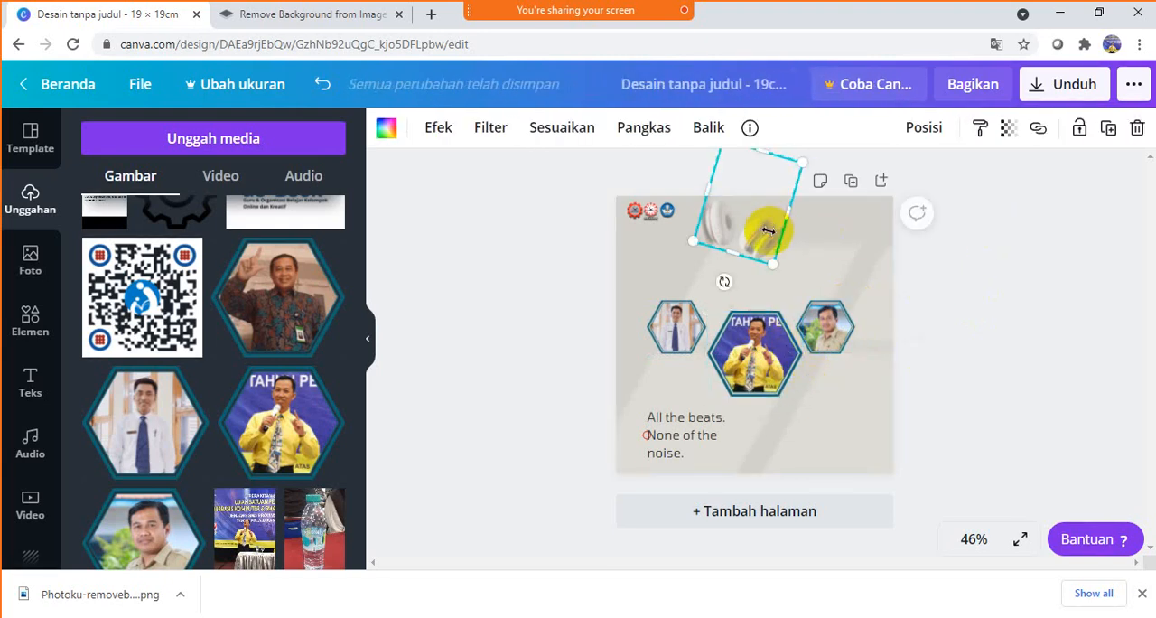
mouse_move(758, 237)
left_mouse_down()
mouse_move(769, 245)
mouse_move(754, 240)
mouse_move(758, 273)
mouse_move(758, 257)
left_mouse_up()
left_click(1008, 208)
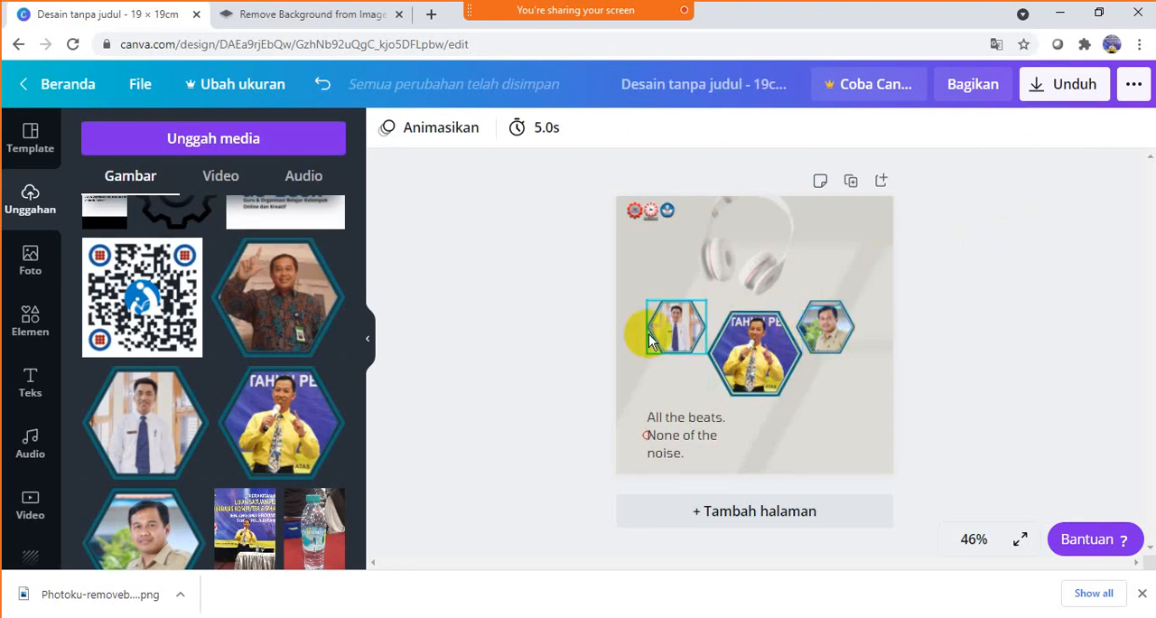
- Add the free "brunch" font combination and move it above the hexagon portraits, over the headphones
left_click(28, 381)
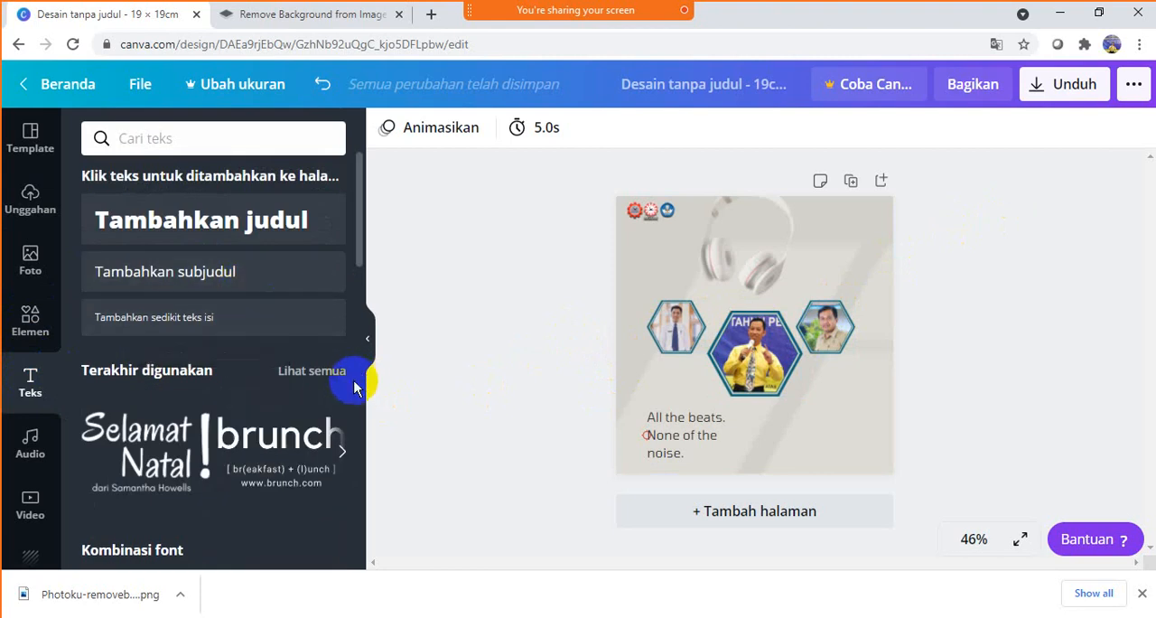
scroll(297, 379, "down", 4)
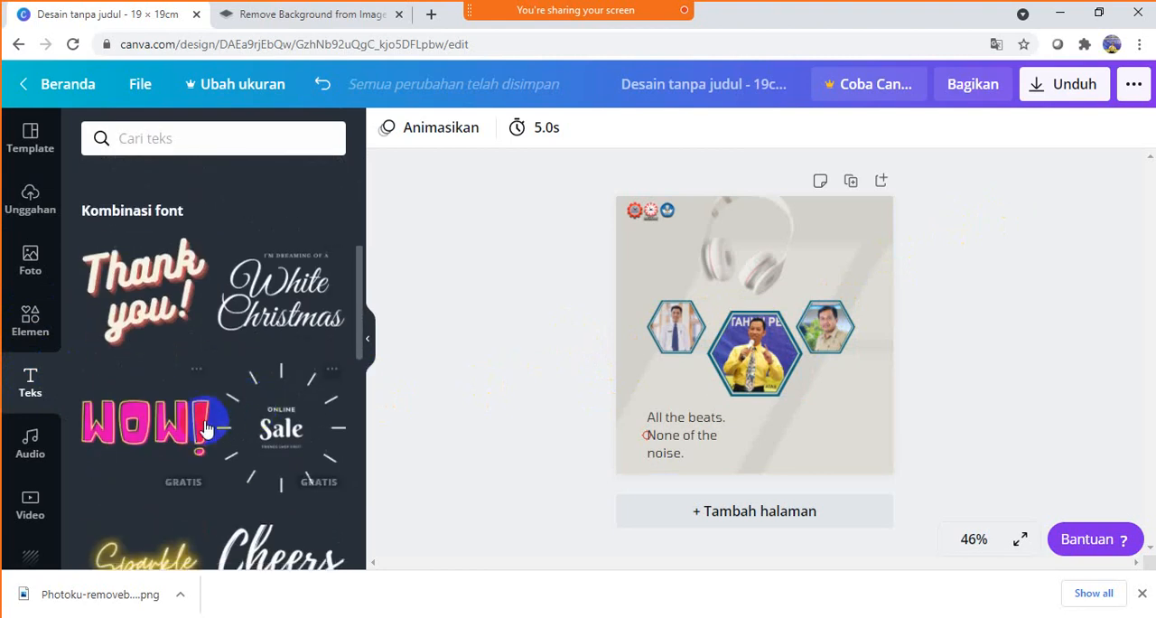
scroll(206, 428, "down", 2)
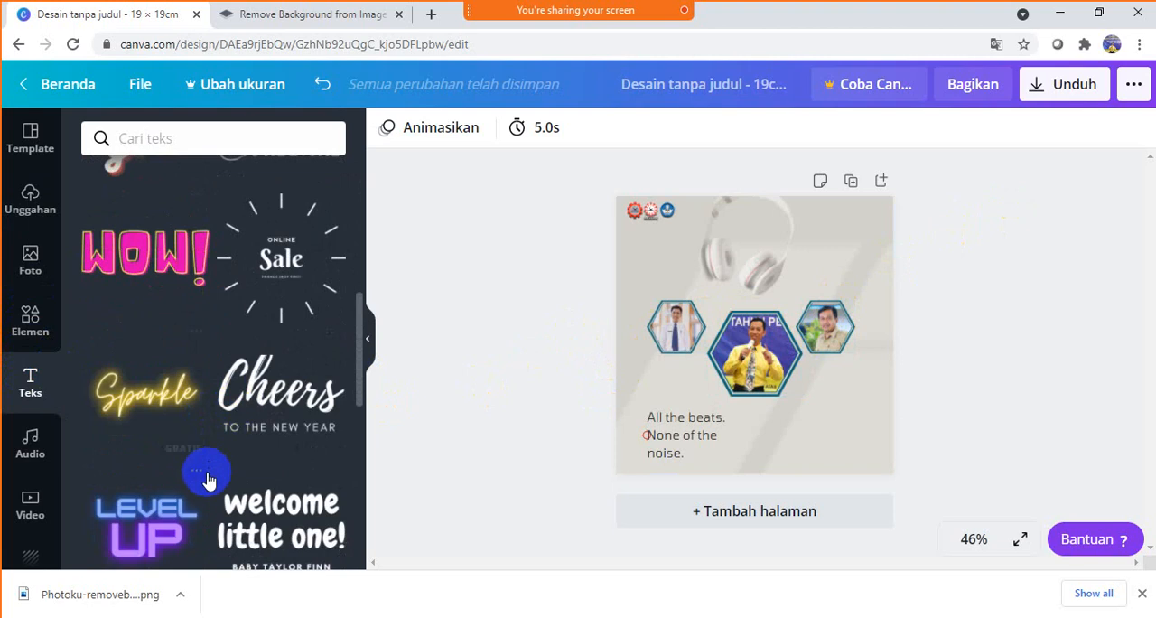
scroll(207, 476, "down", 3)
scroll(208, 482, "down", 1)
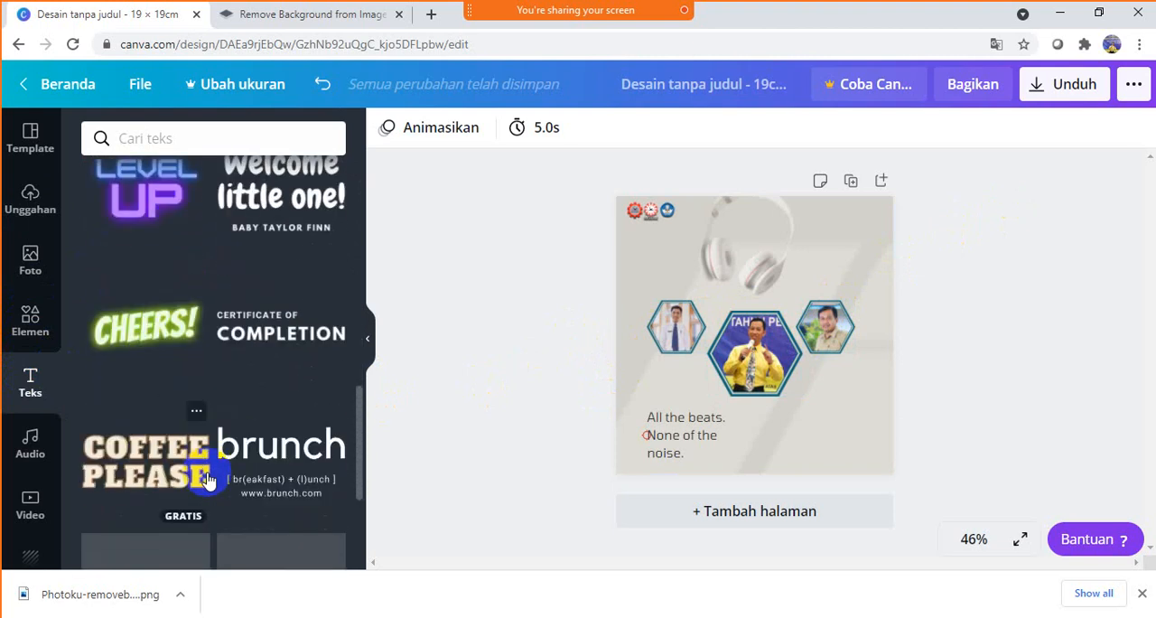
left_click(267, 454)
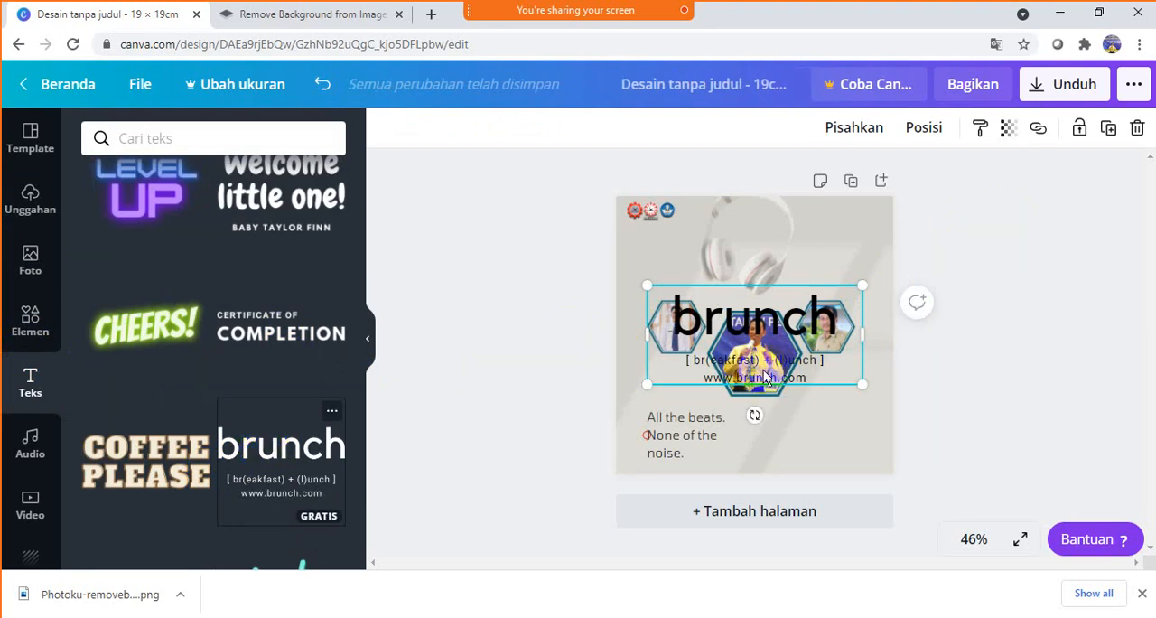
left_click_drag(793, 289, 839, 211)
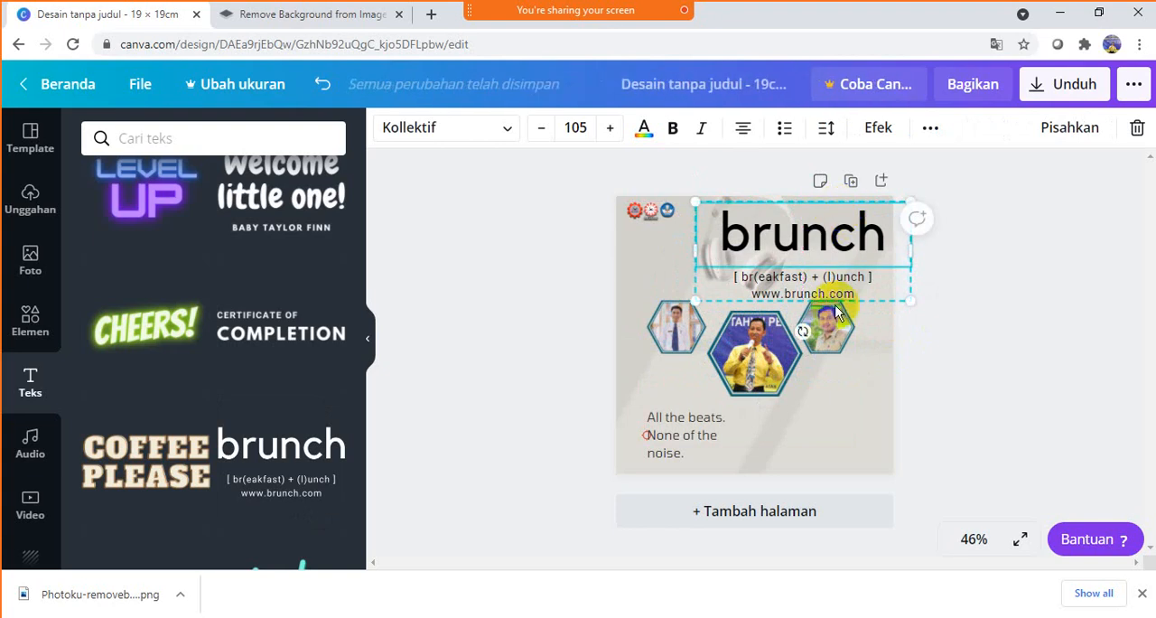
- Ungroup the brunch text combination and delete the two small subtitle lines beneath its heading
left_click(1084, 131)
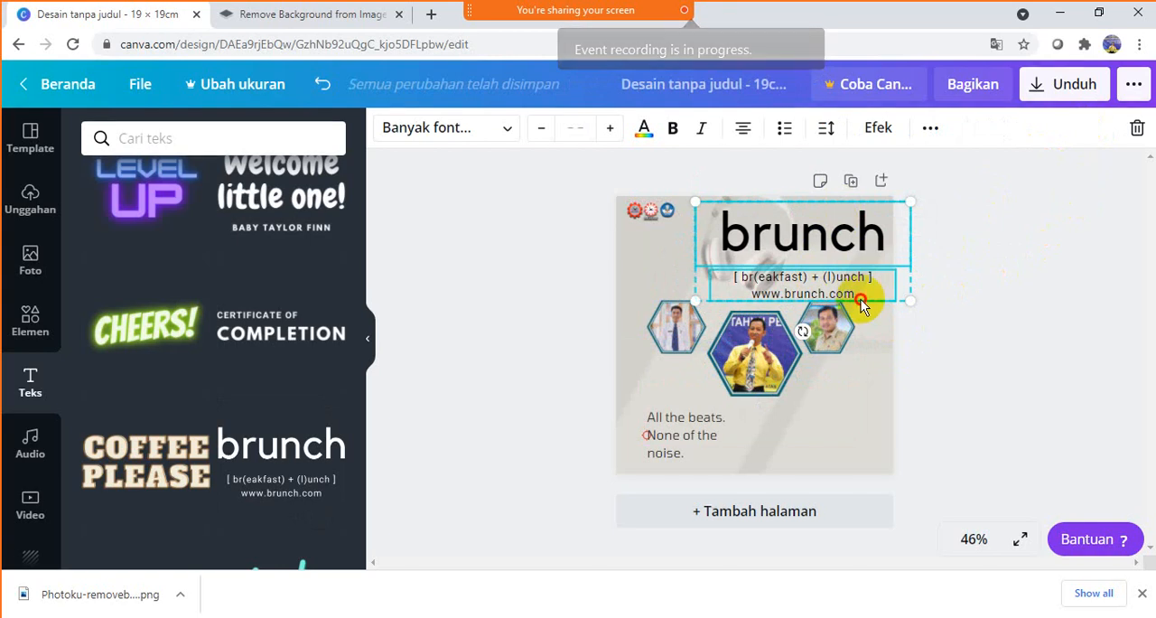
left_click(932, 322)
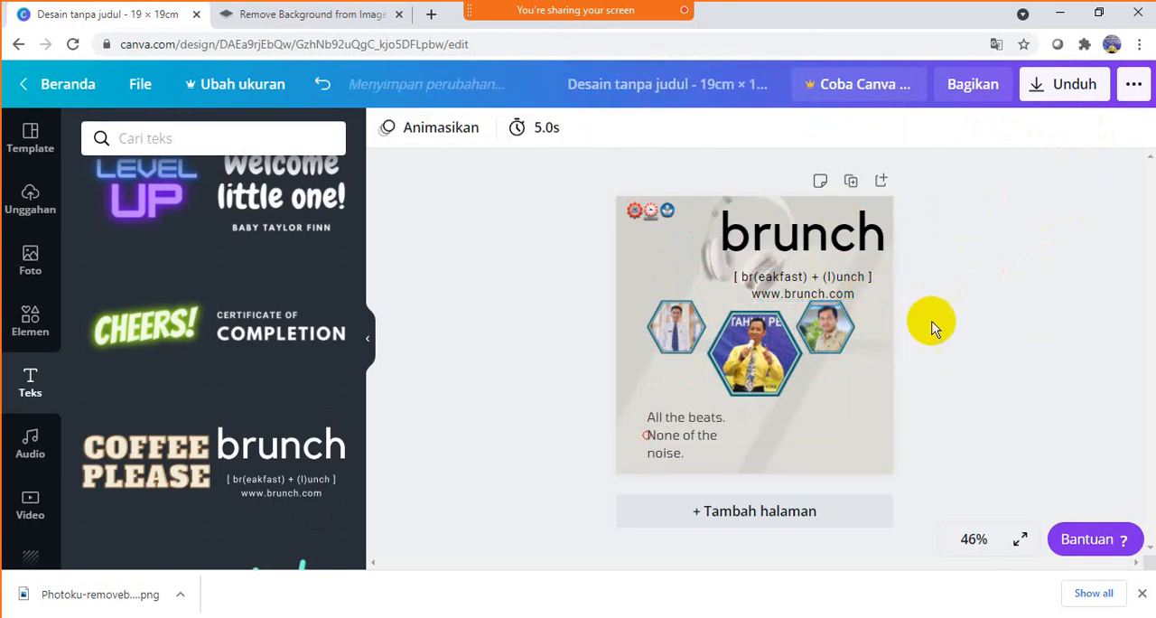
left_click(834, 291)
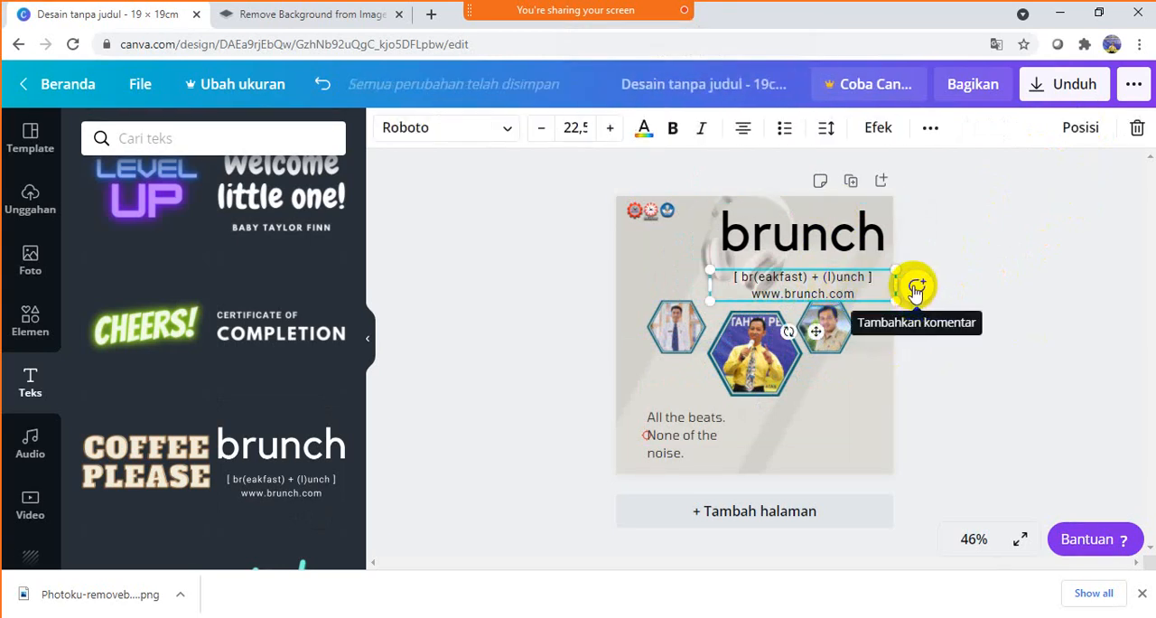
- Replace the "brunch" heading text with the full name of the man in the yellow shirt
left_click(821, 260)
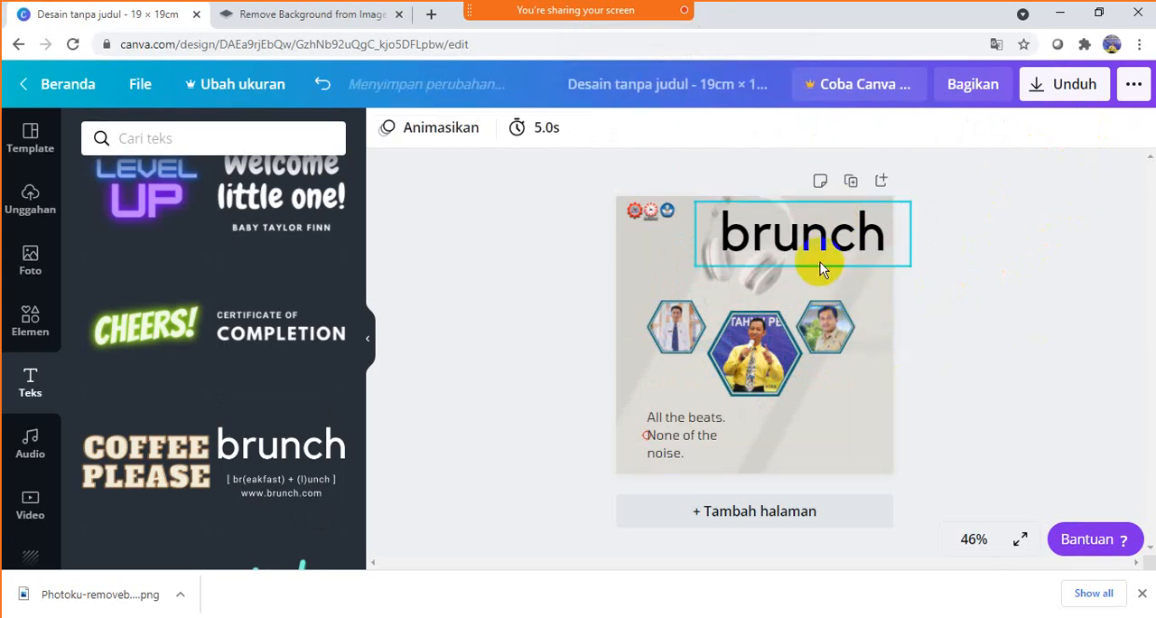
double_click(878, 239)
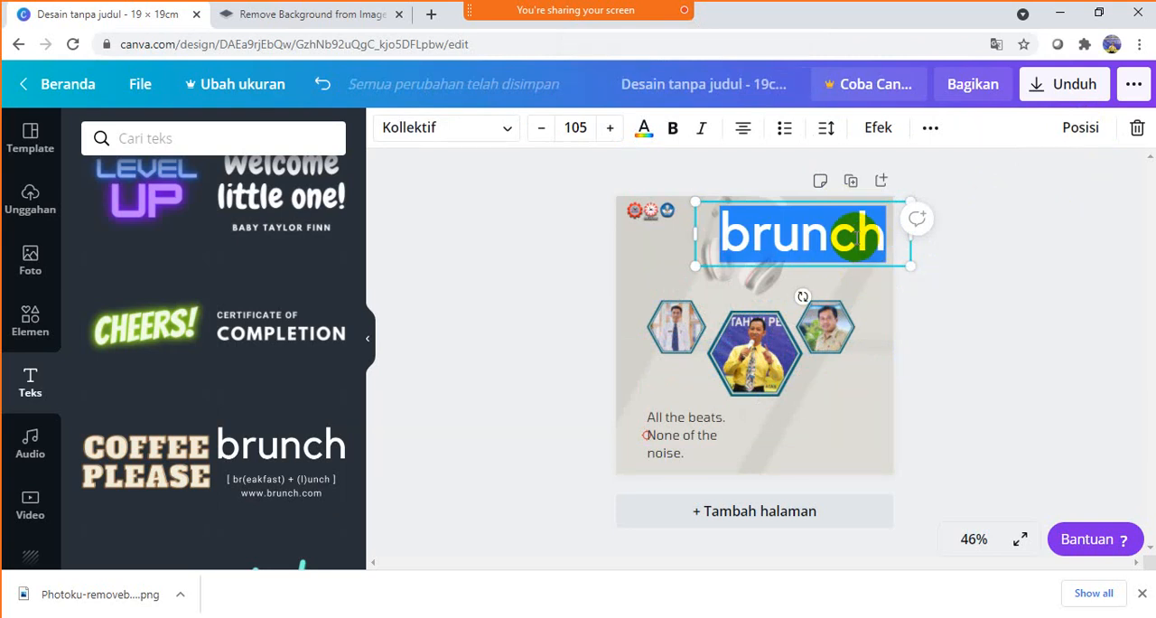
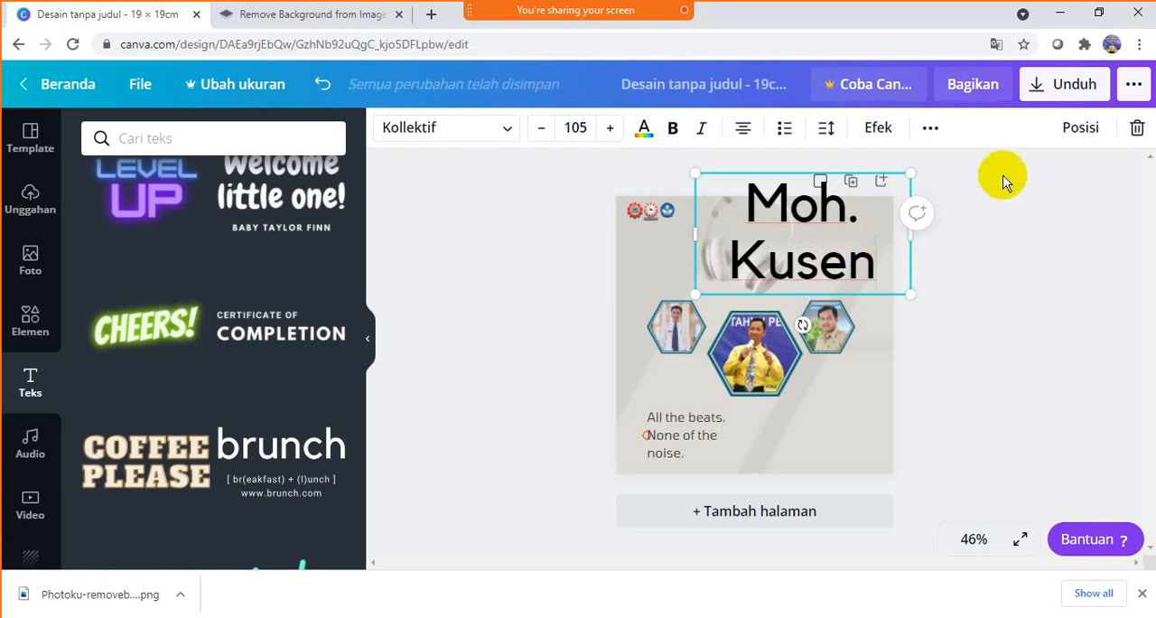
- Try font sizes of 55, 36 and 35 on the name heading
key("ctrl+a")
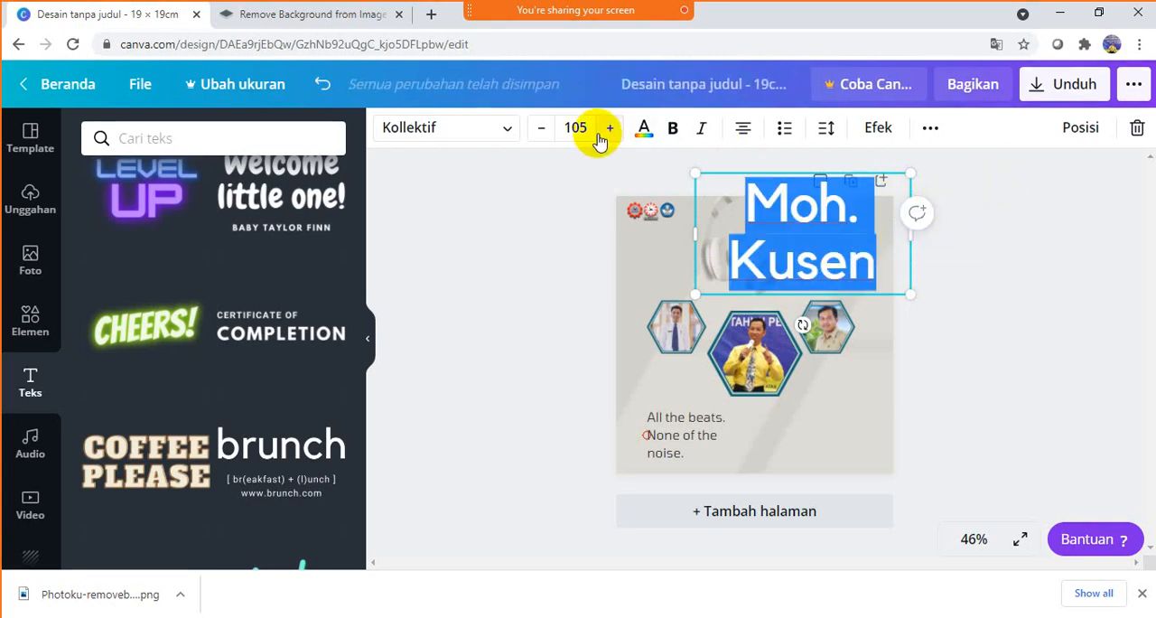
left_click(541, 128)
left_click(541, 127)
left_click(542, 128)
left_click(541, 127)
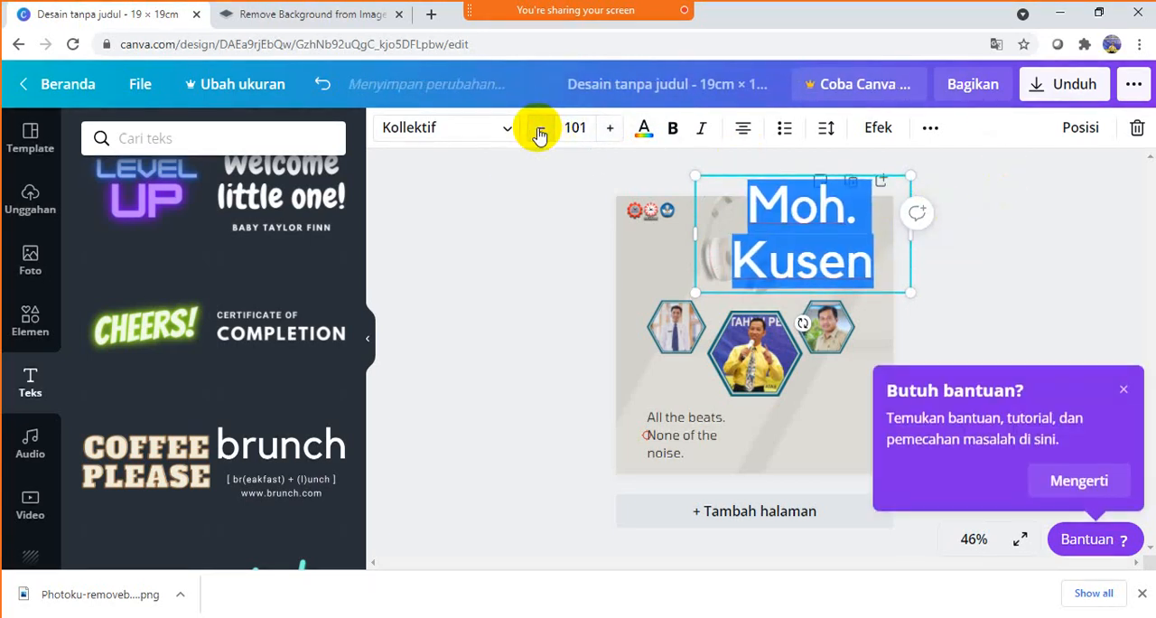
left_click(541, 127)
left_click(541, 128)
left_click(583, 128)
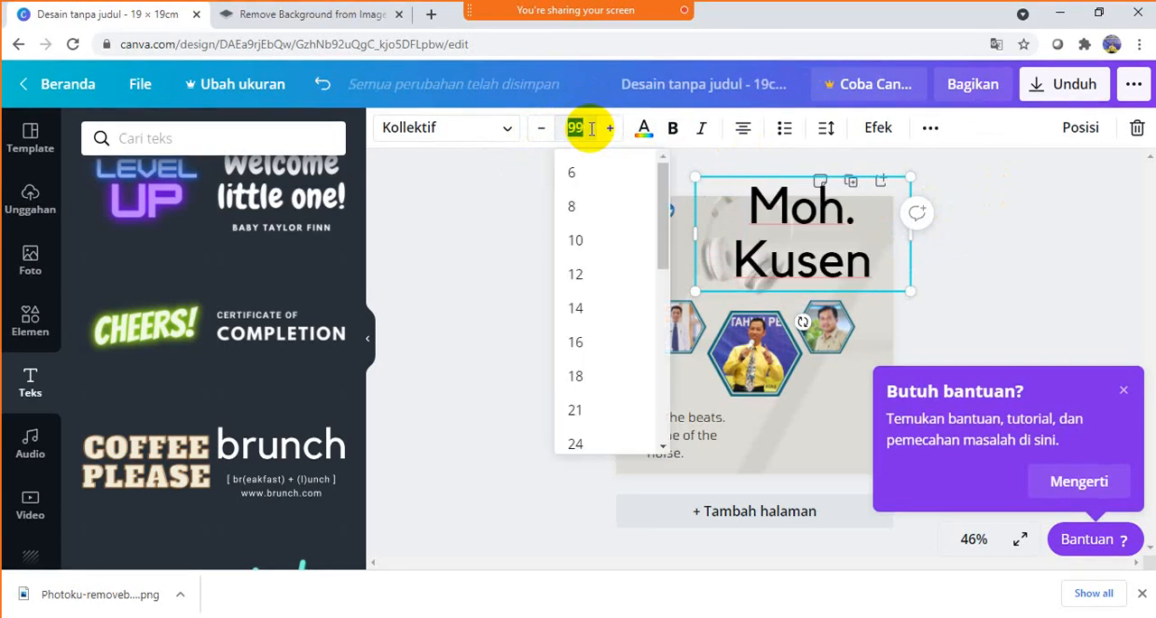
key("Return")
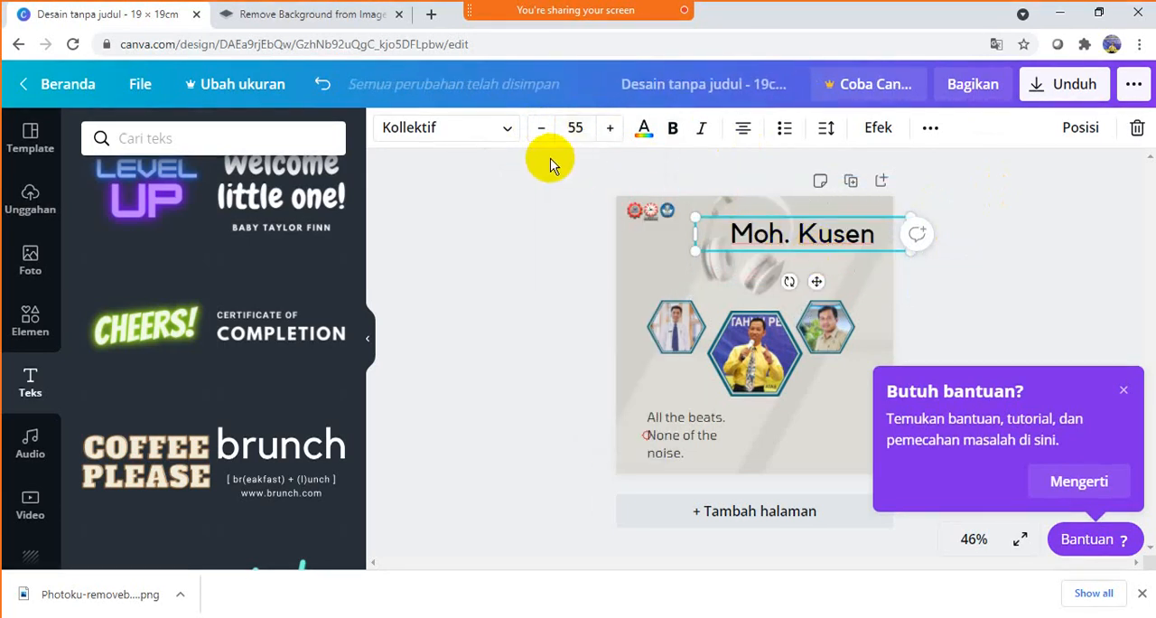
left_click(589, 126)
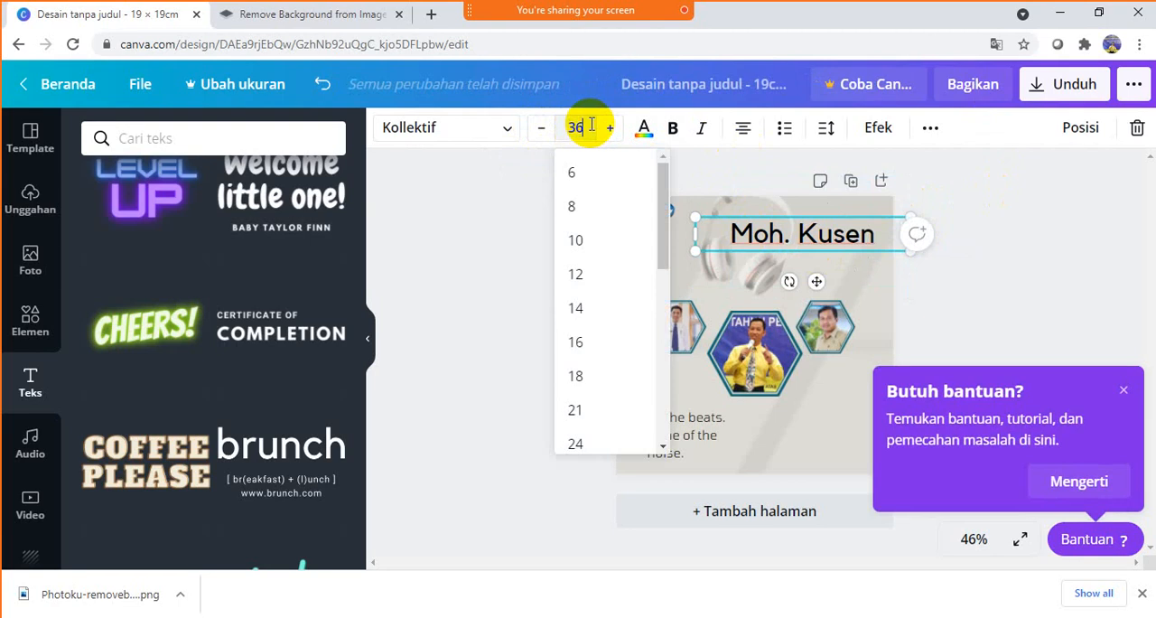
type("36")
key("Return")
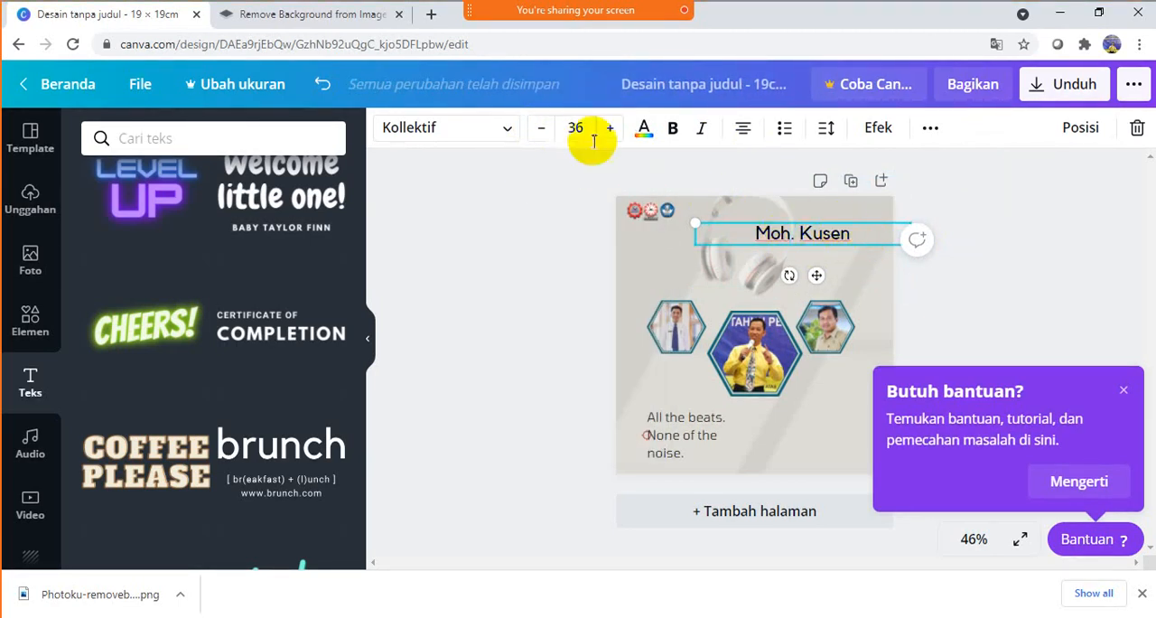
left_click(541, 129)
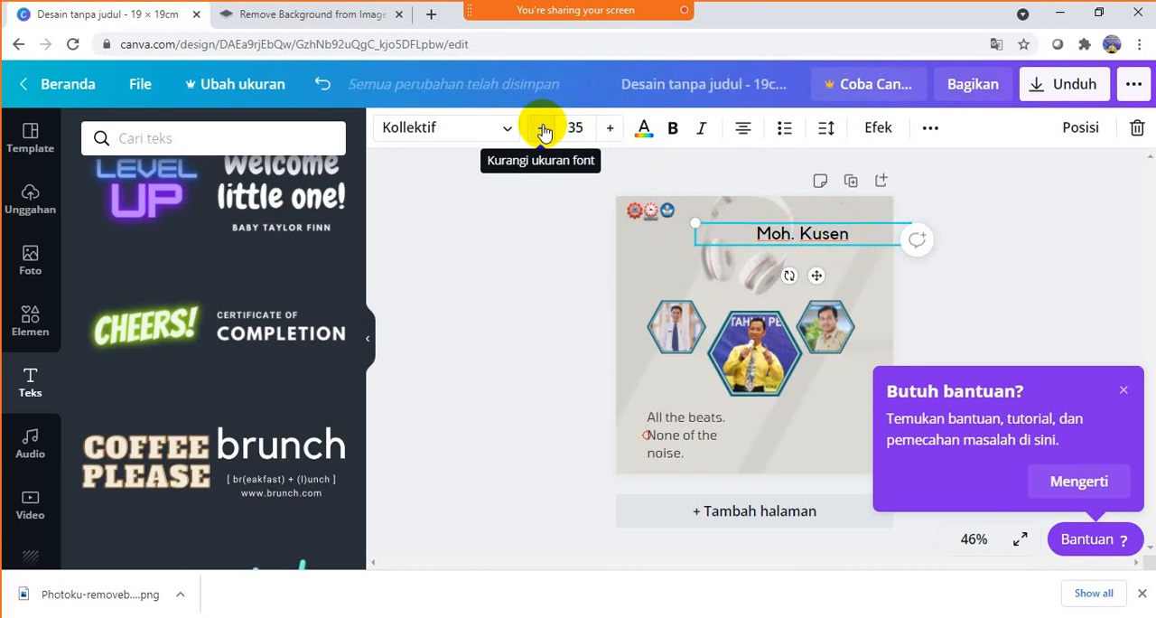
key("Return")
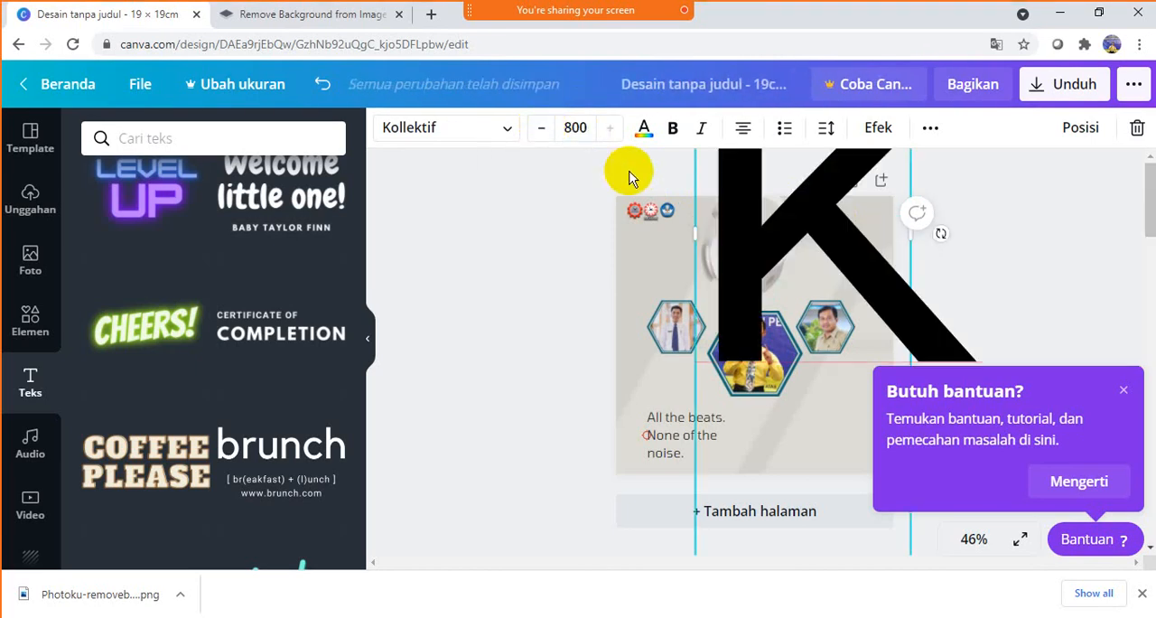
- Set the name heading's font size to 28 and move it directly below the central hexagon portrait
left_click(592, 127)
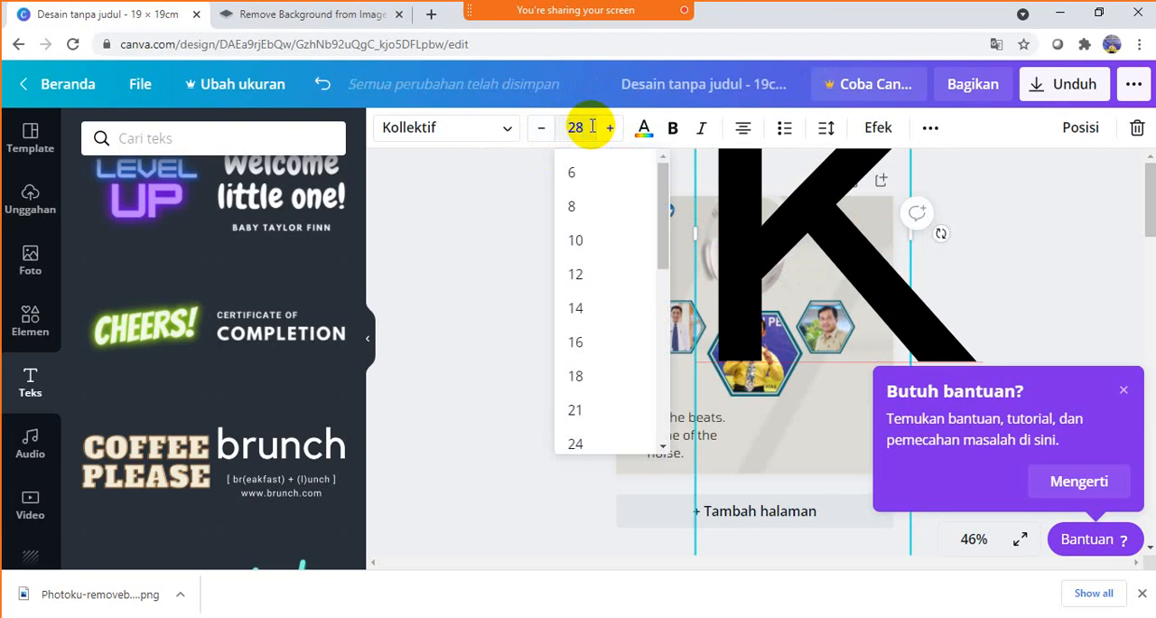
type("28")
key("Return")
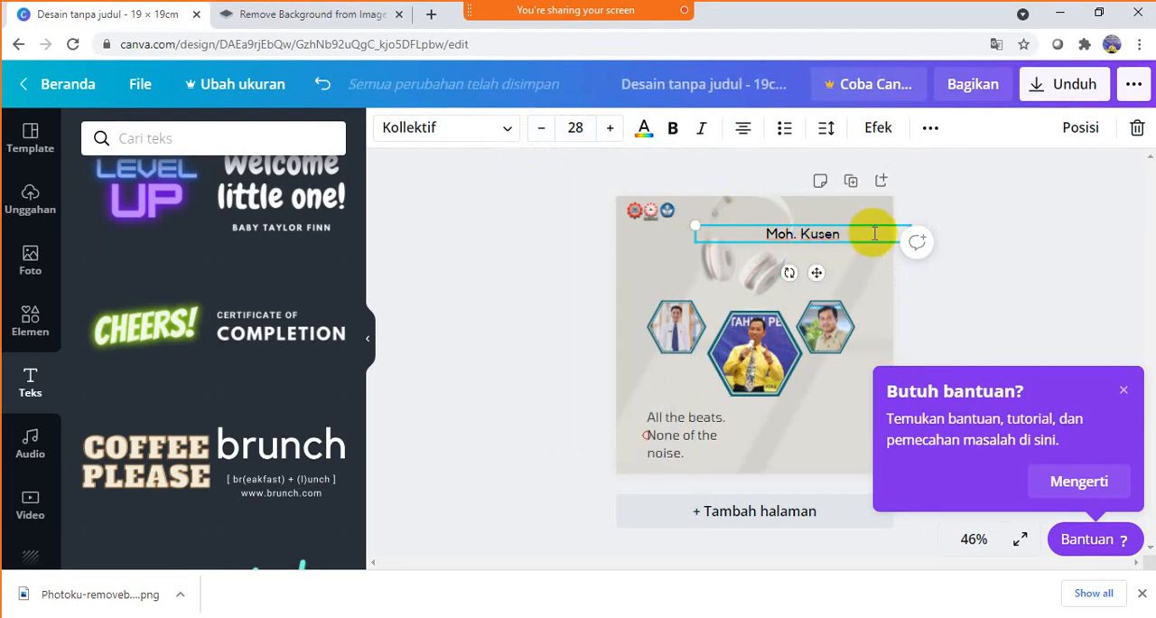
left_click_drag(877, 221, 827, 394)
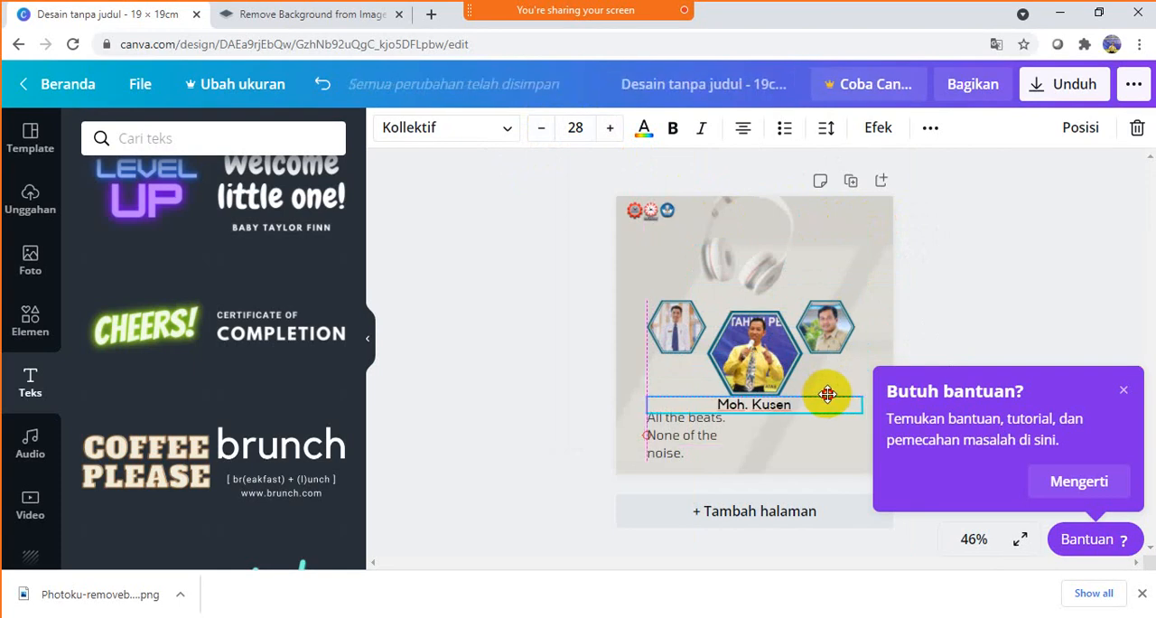
left_click(1115, 281)
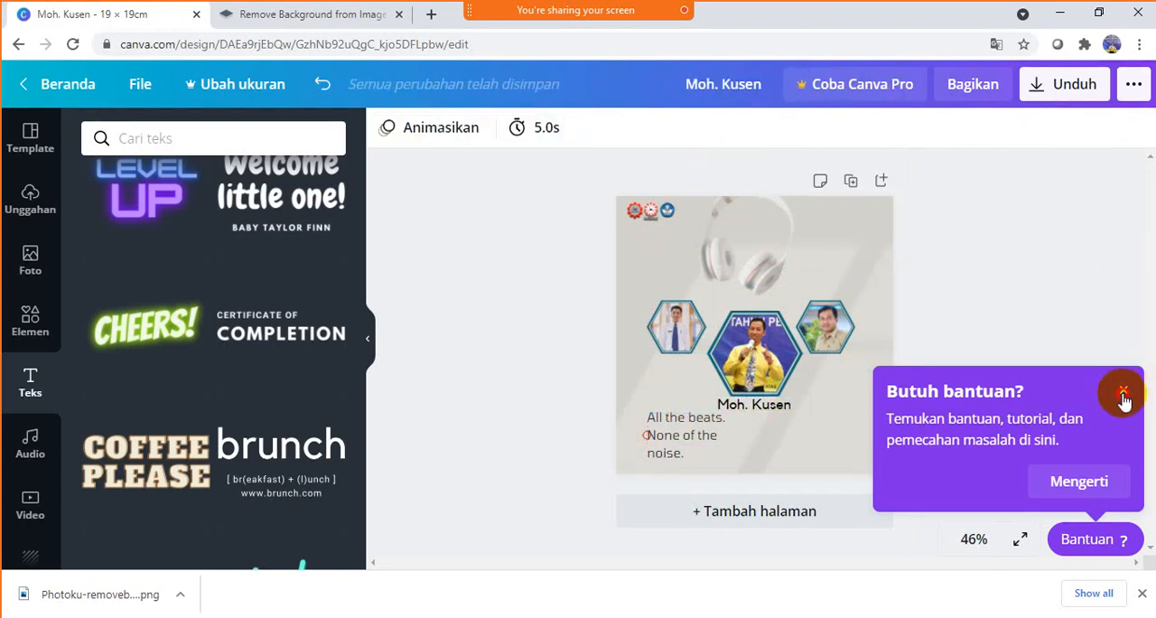
- Dismiss the help pop-up and delete the template text "All the beats. None of the noise."
left_click(1123, 389)
left_click(661, 449)
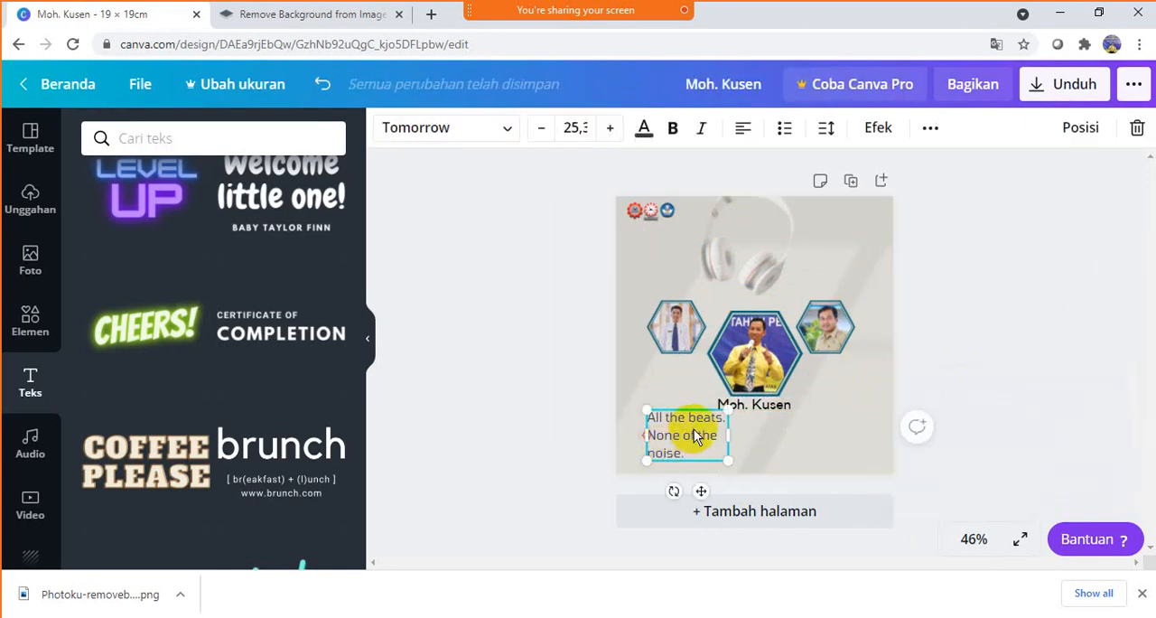
key("Delete")
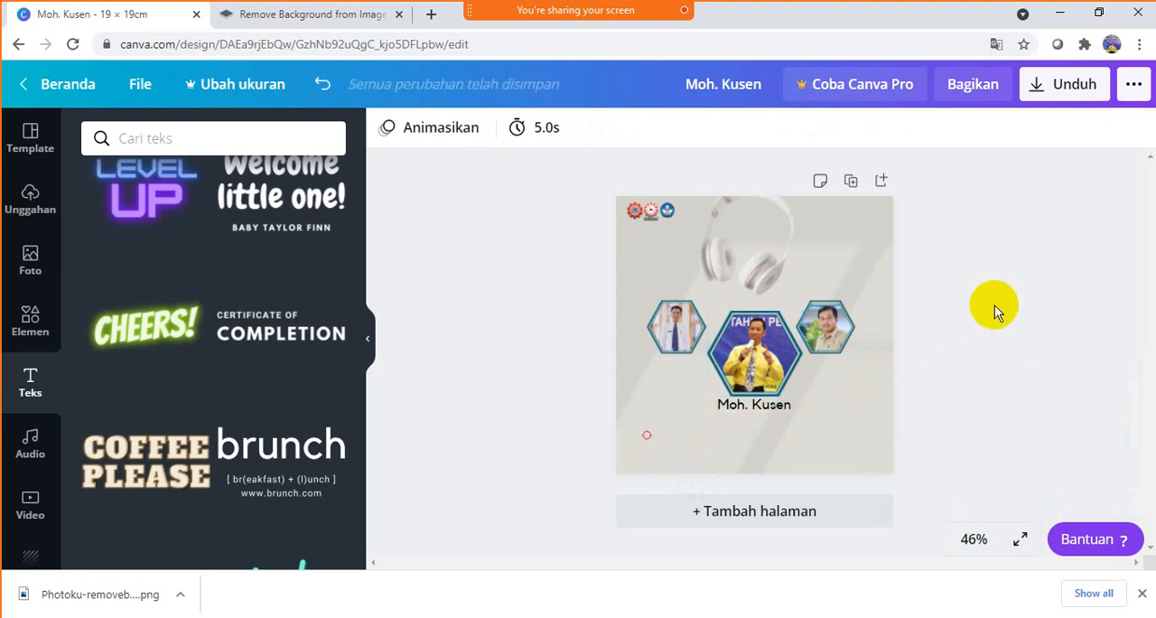
- Recolor the name under the central portrait dark brown #493A3A and make it bold
left_click(786, 403)
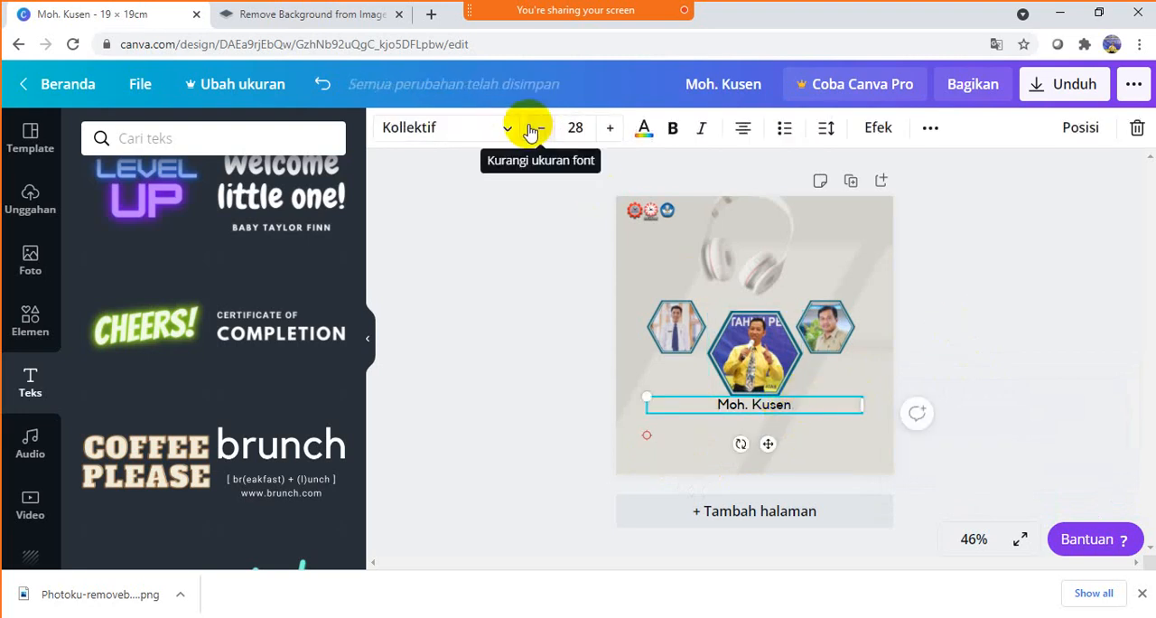
left_click(644, 129)
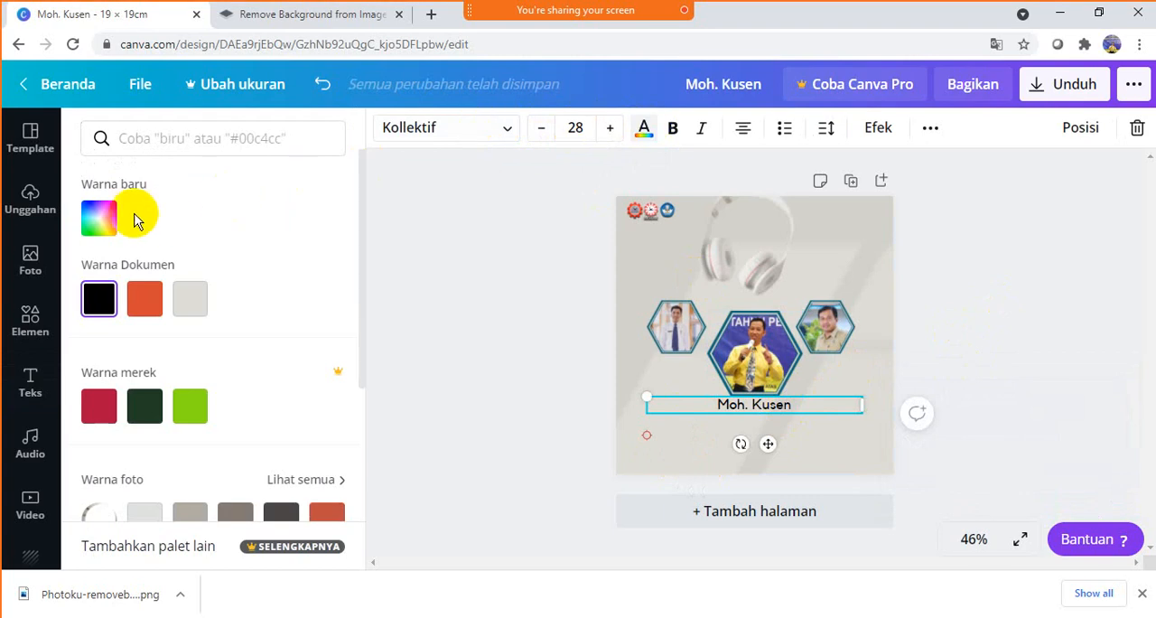
left_click(98, 219)
left_click_drag(121, 297, 143, 305)
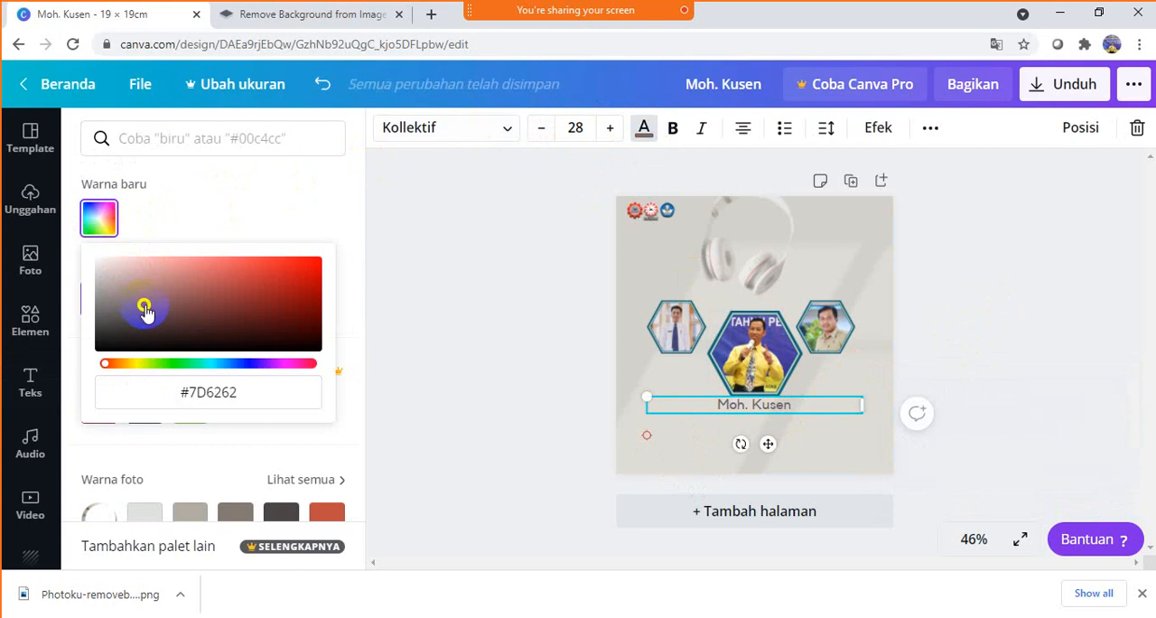
left_click_drag(145, 309, 140, 323)
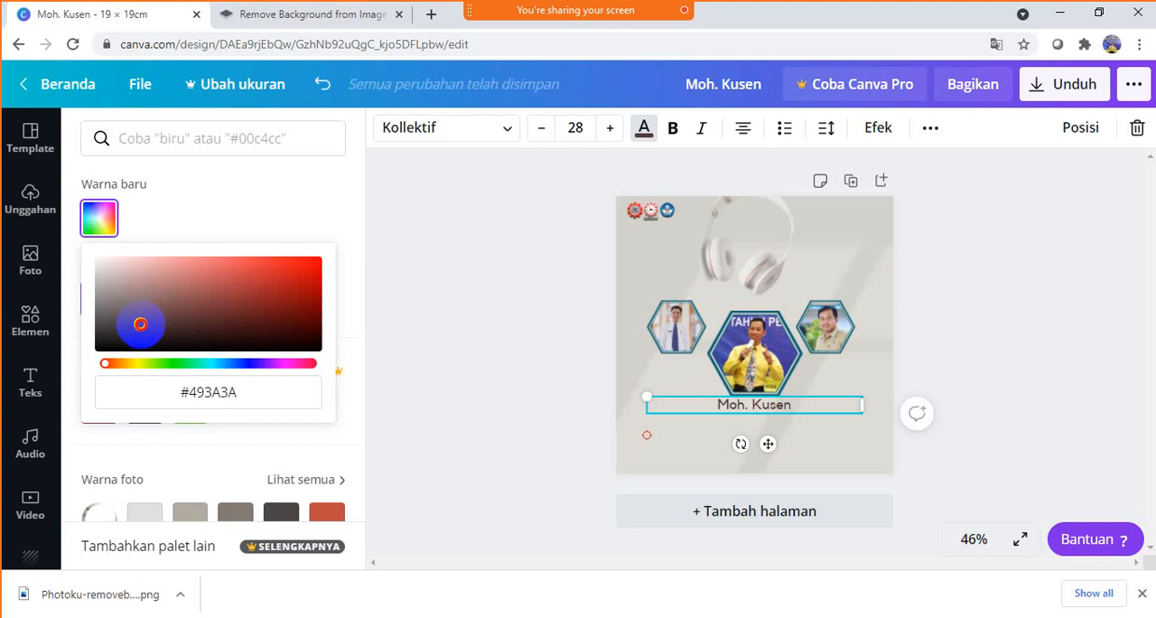
left_click(669, 129)
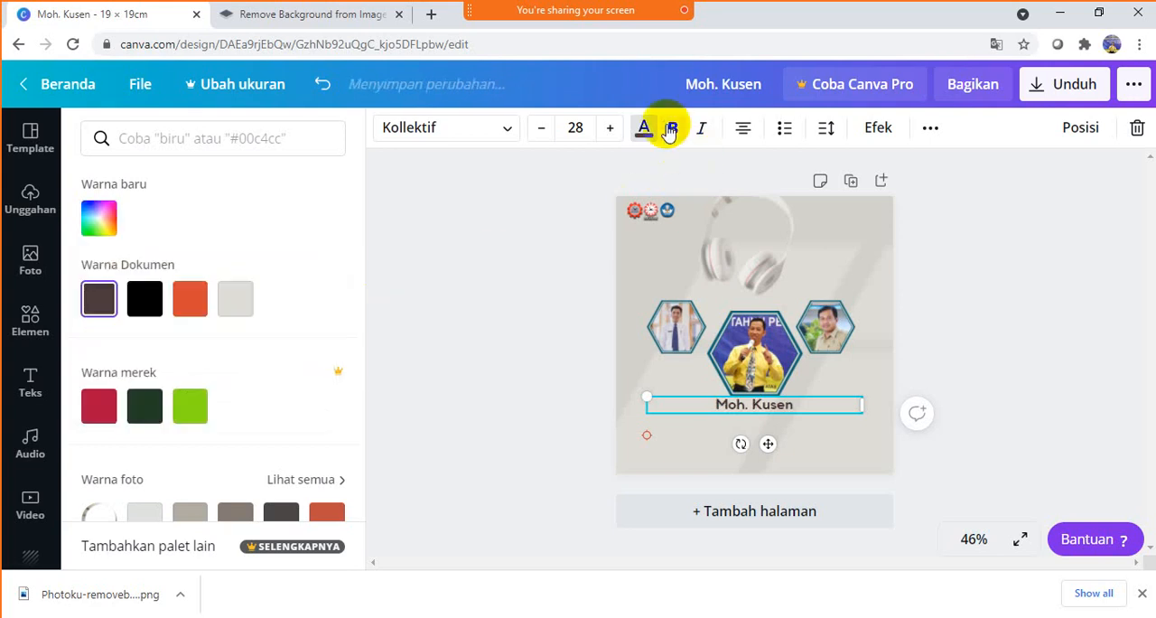
left_click(1022, 275)
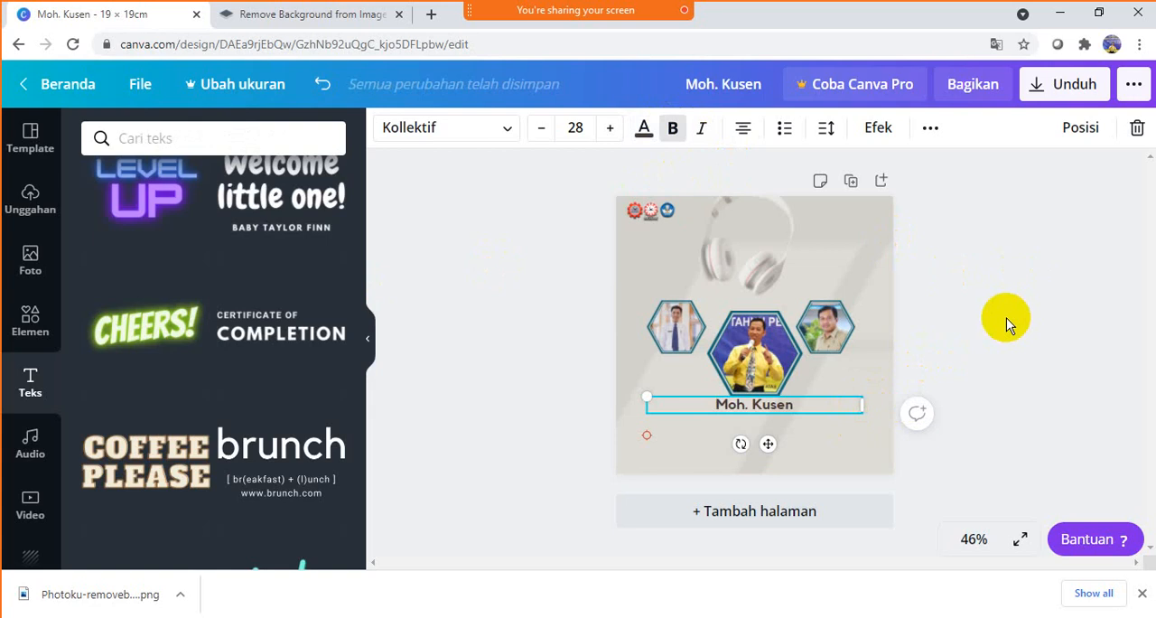
- Duplicate the name text twice and move one copy below the left hexagon portrait
key("ctrl+d")
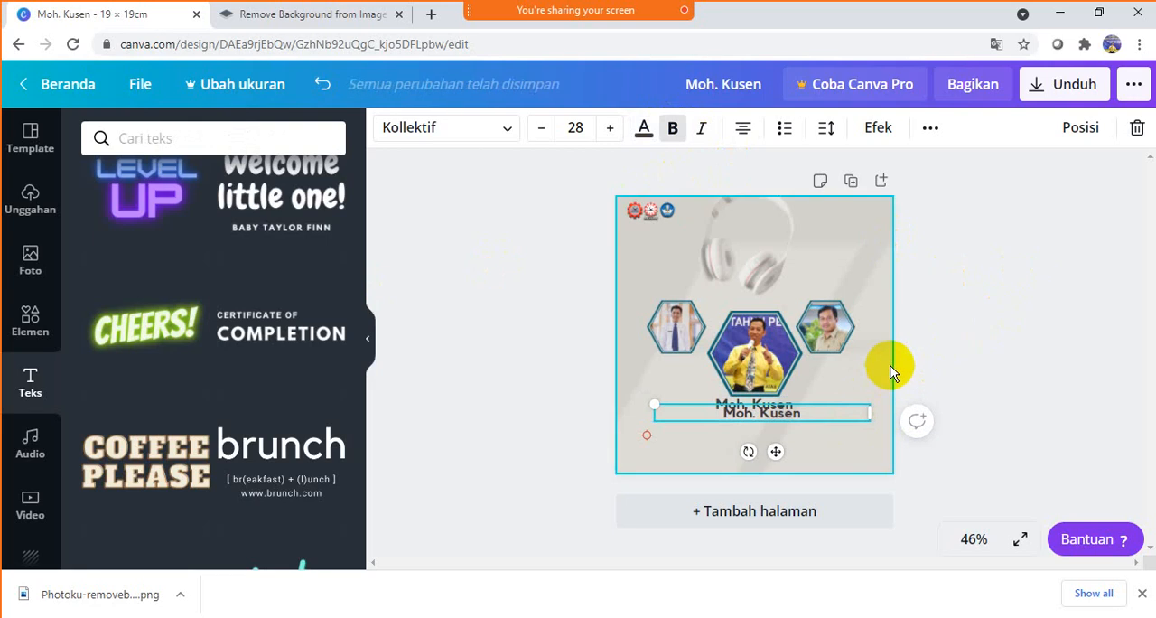
key("ctrl+d")
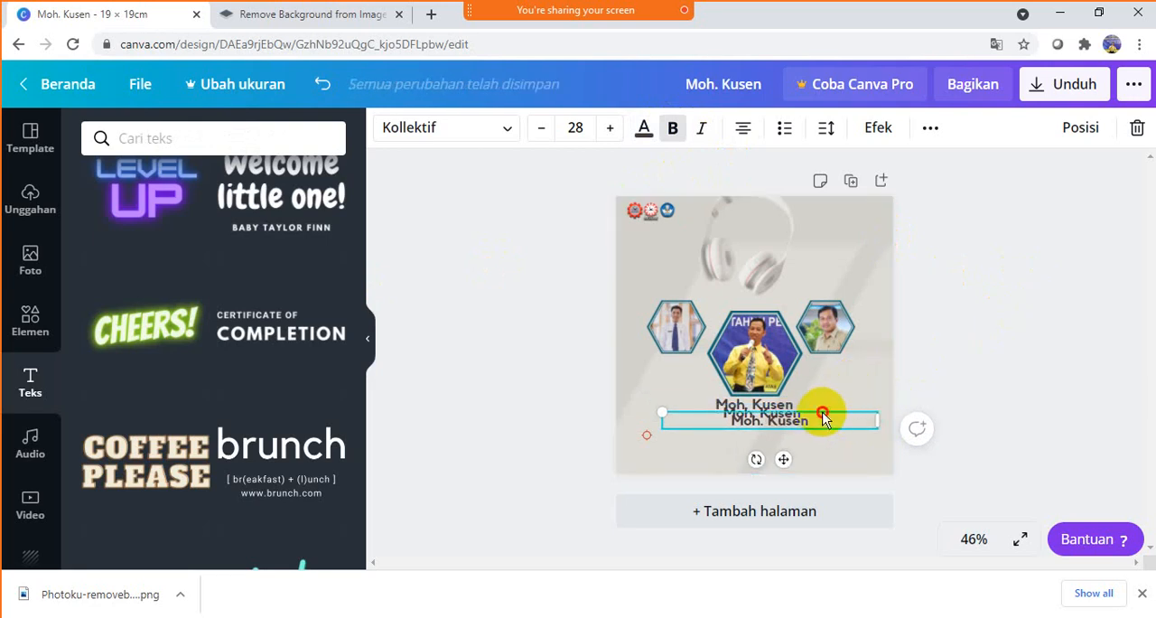
left_click_drag(809, 430, 697, 377)
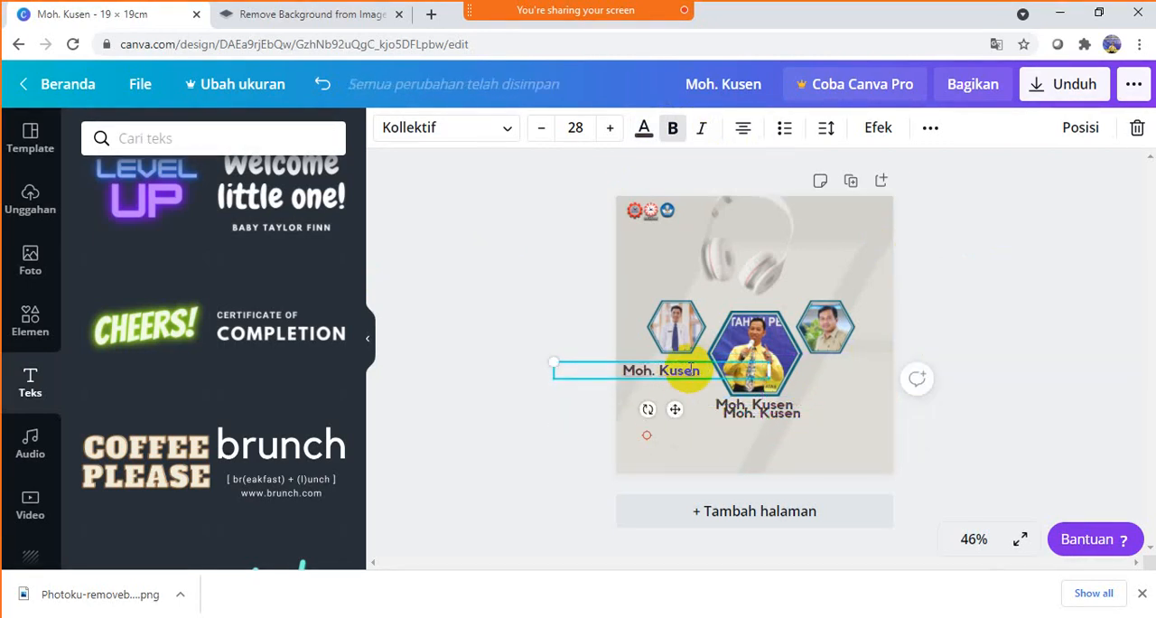
- Change the left copy to that person's first name, narrow its text box and center it beneath the left portrait
double_click(692, 369)
type("Alex")
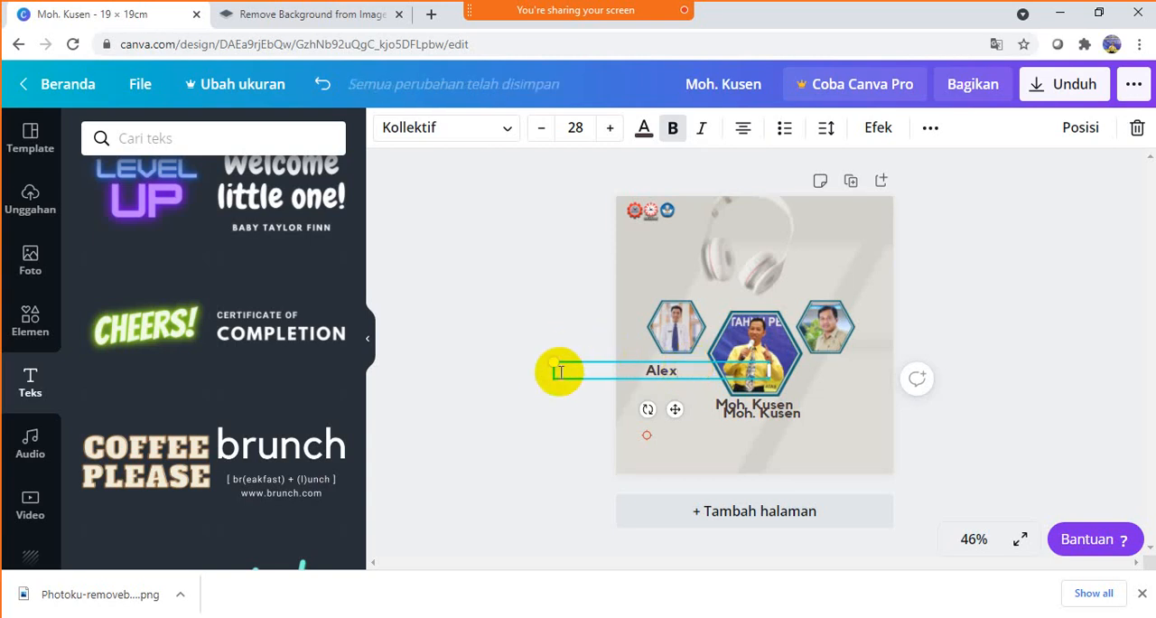
left_click_drag(551, 372, 654, 371)
left_click_drag(723, 359, 691, 358)
- Move the spare copy of the name text from under the central portrait to below the right hexagon portrait
left_click(789, 407)
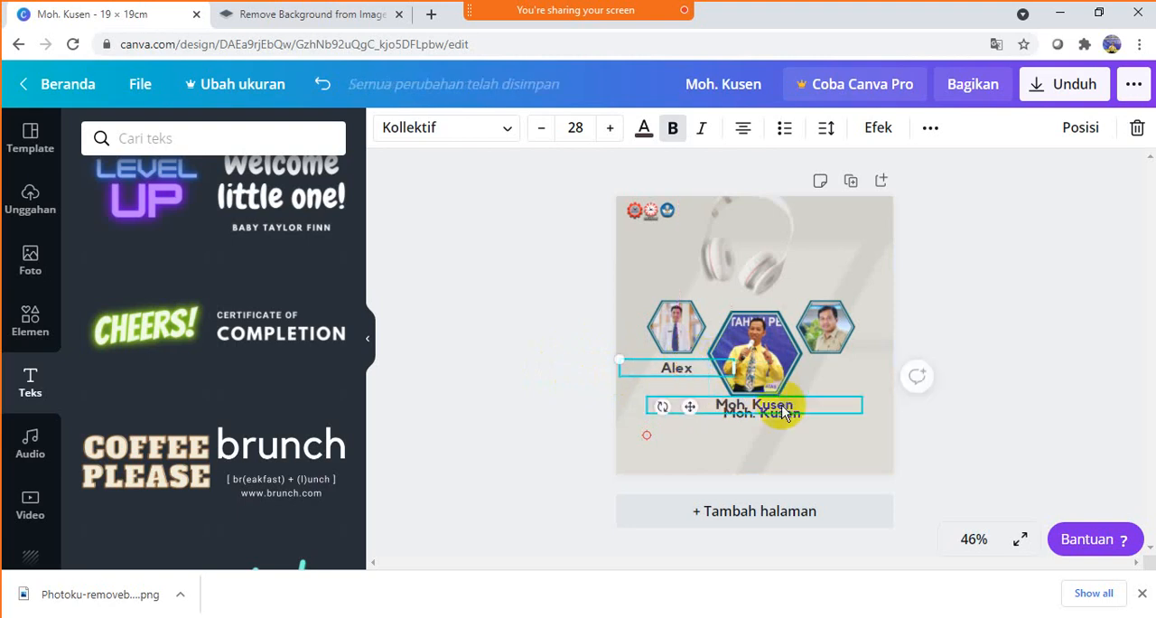
left_click_drag(829, 422, 877, 376)
left_click(1019, 389)
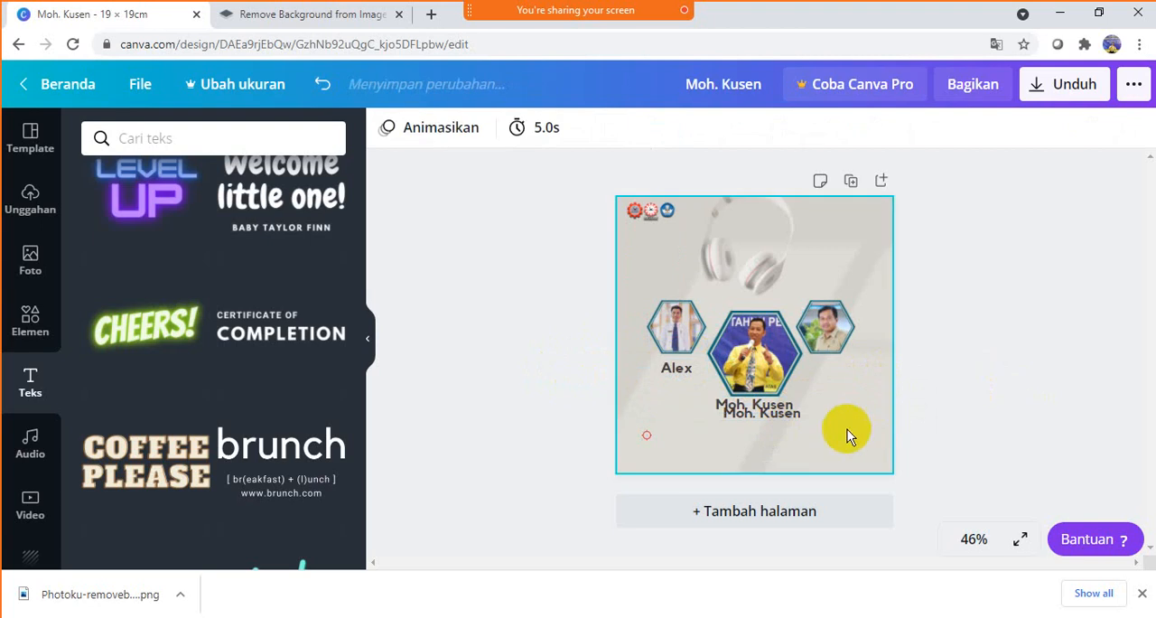
left_click(821, 409)
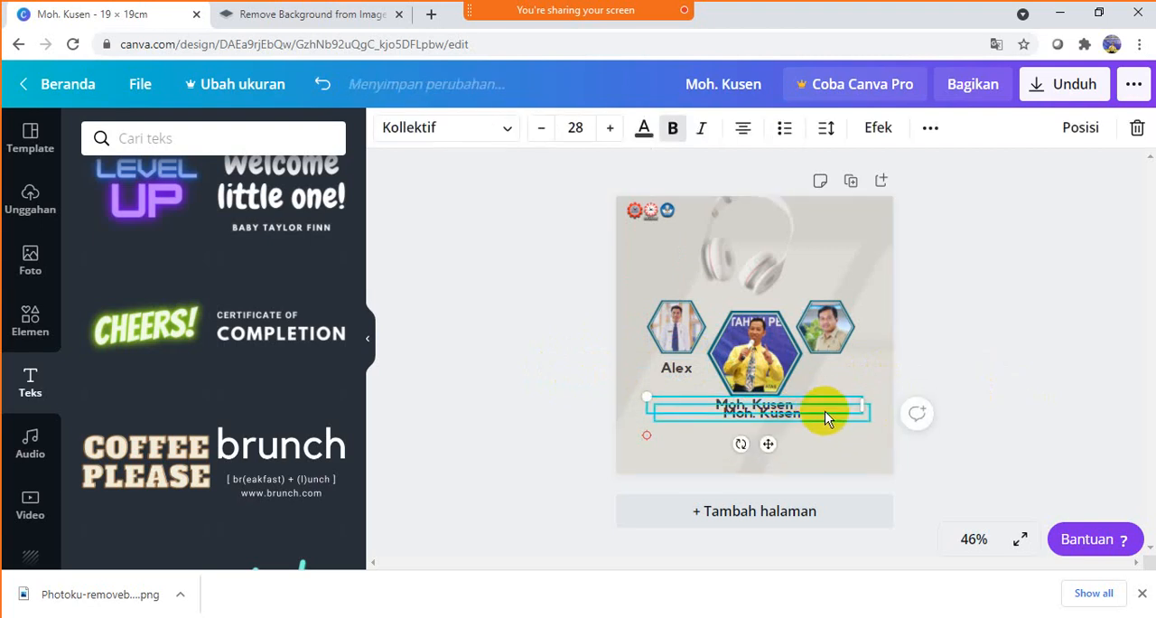
left_click_drag(791, 424, 856, 376)
- Change the right copy to that person's first name and narrow its text box so it sits beneath the right portrait
double_click(849, 370)
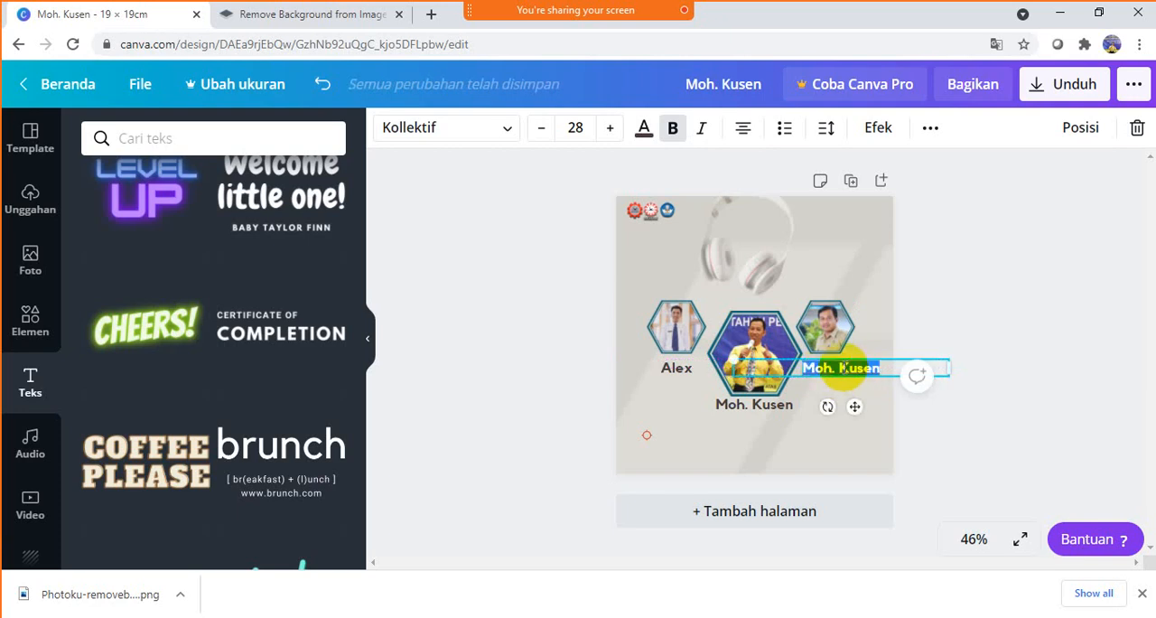
type("Bram")
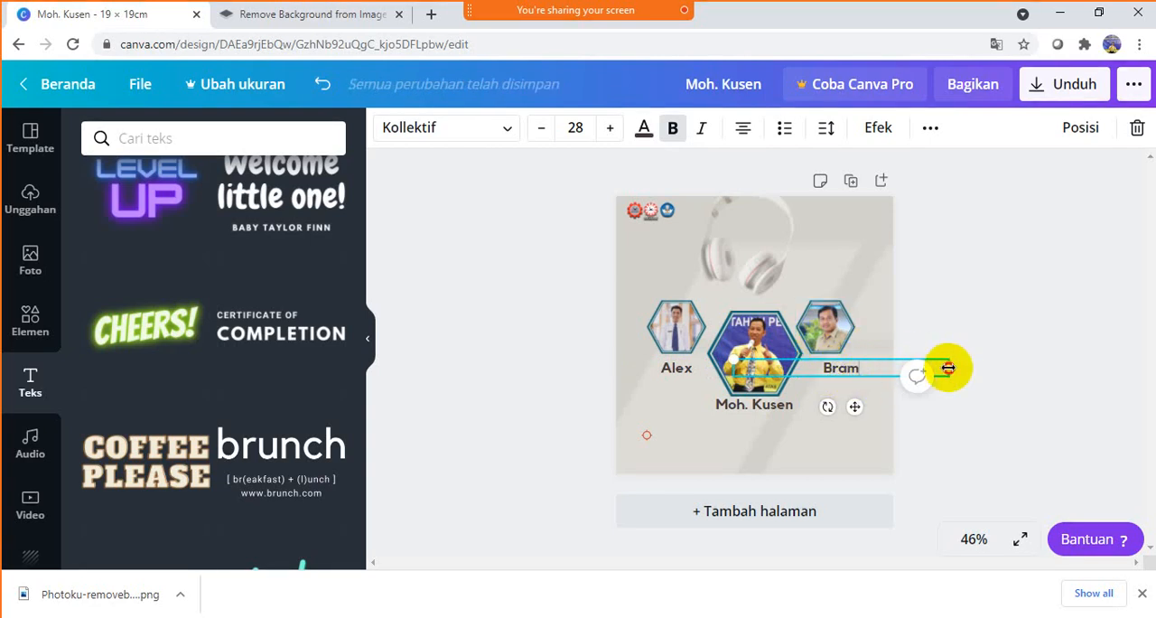
left_click_drag(949, 368, 862, 376)
left_click(1022, 312)
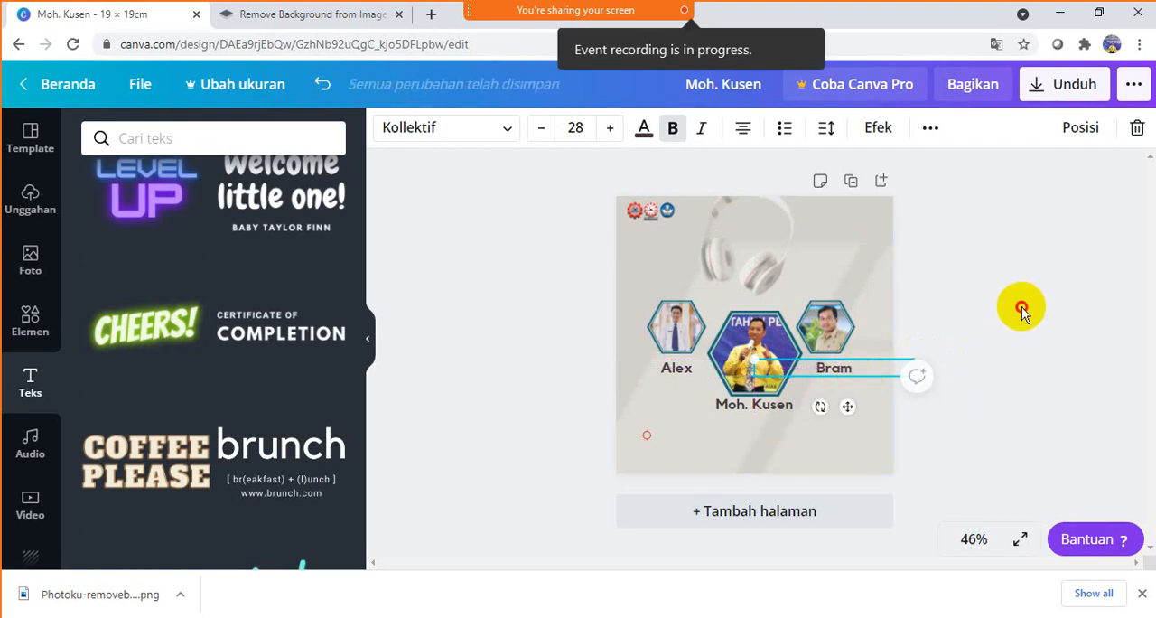
left_click(750, 410)
left_click(971, 277)
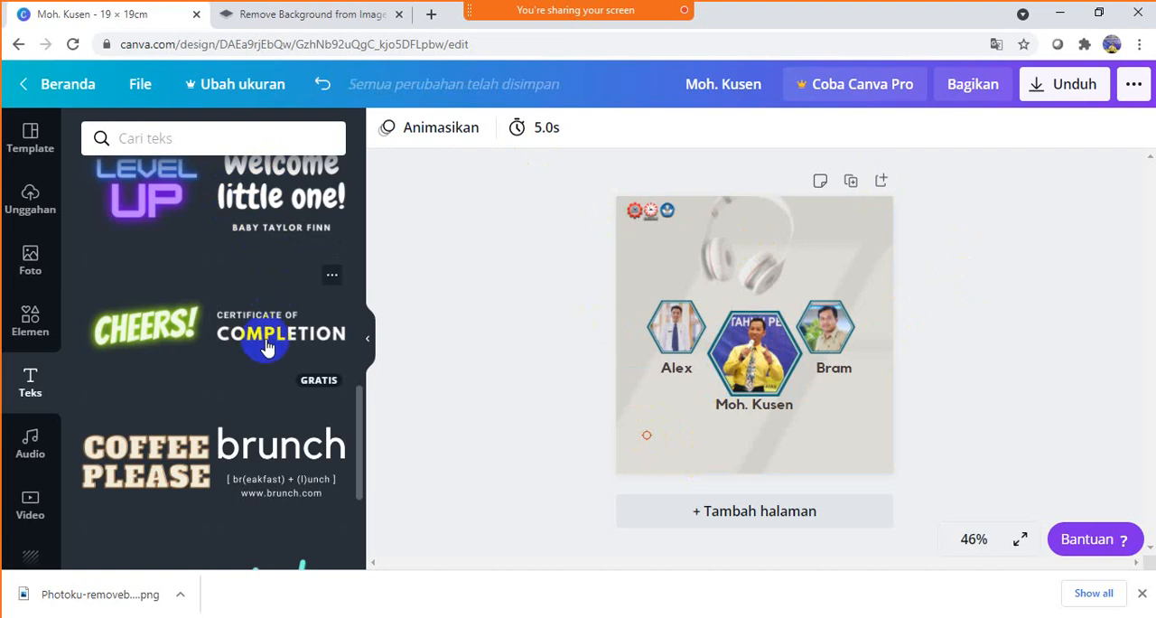
- Add the Title and HEADING text combination to the design, ungroup it and place a copy at the top of the page
scroll(258, 380, "down", 1)
scroll(258, 379, "down", 3)
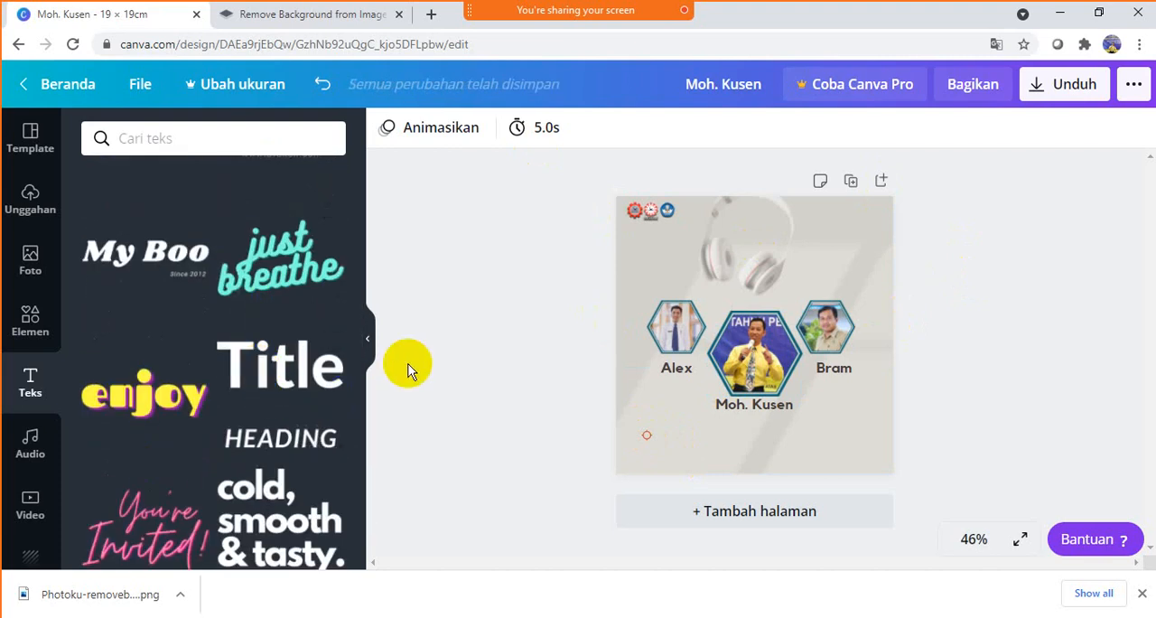
left_click(286, 373)
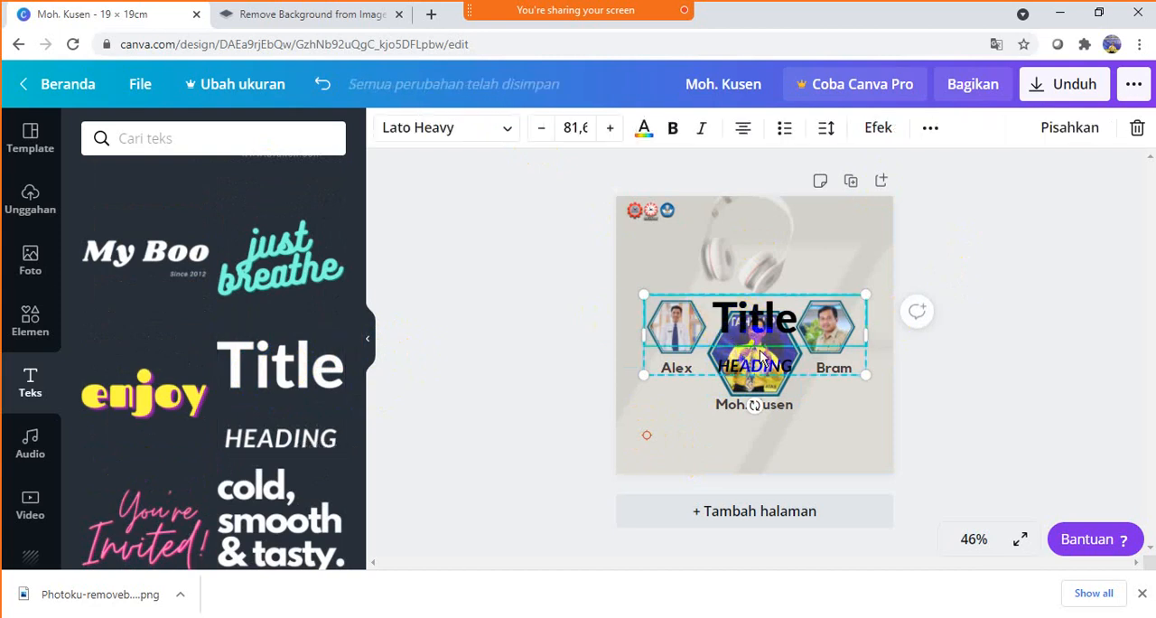
left_click(1075, 128)
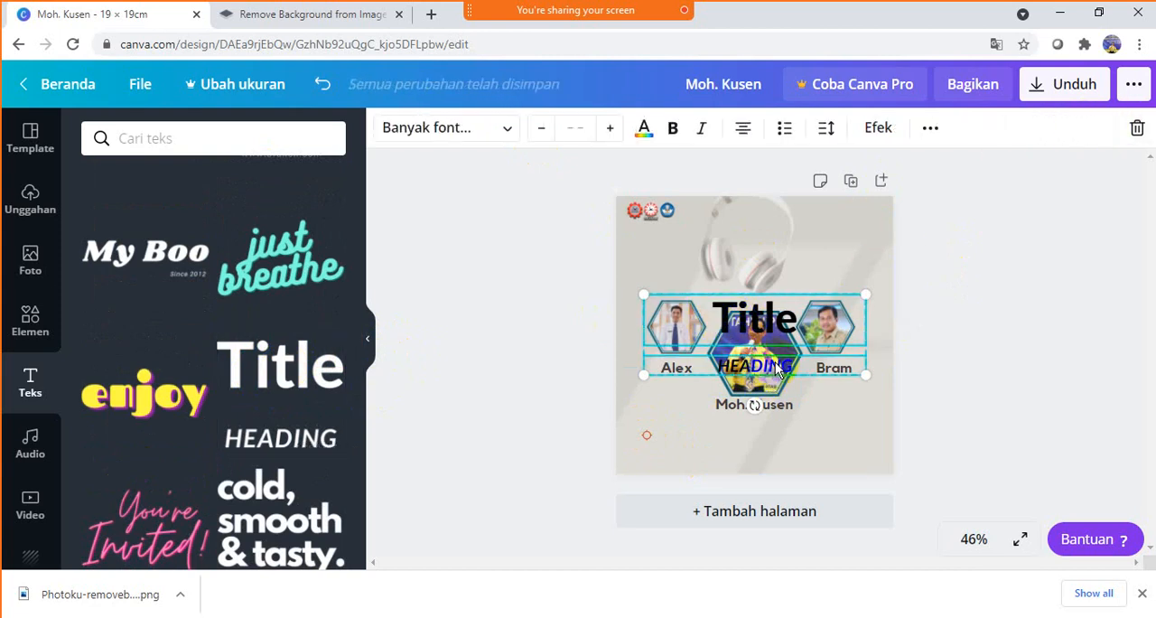
left_click_drag(785, 375, 801, 271)
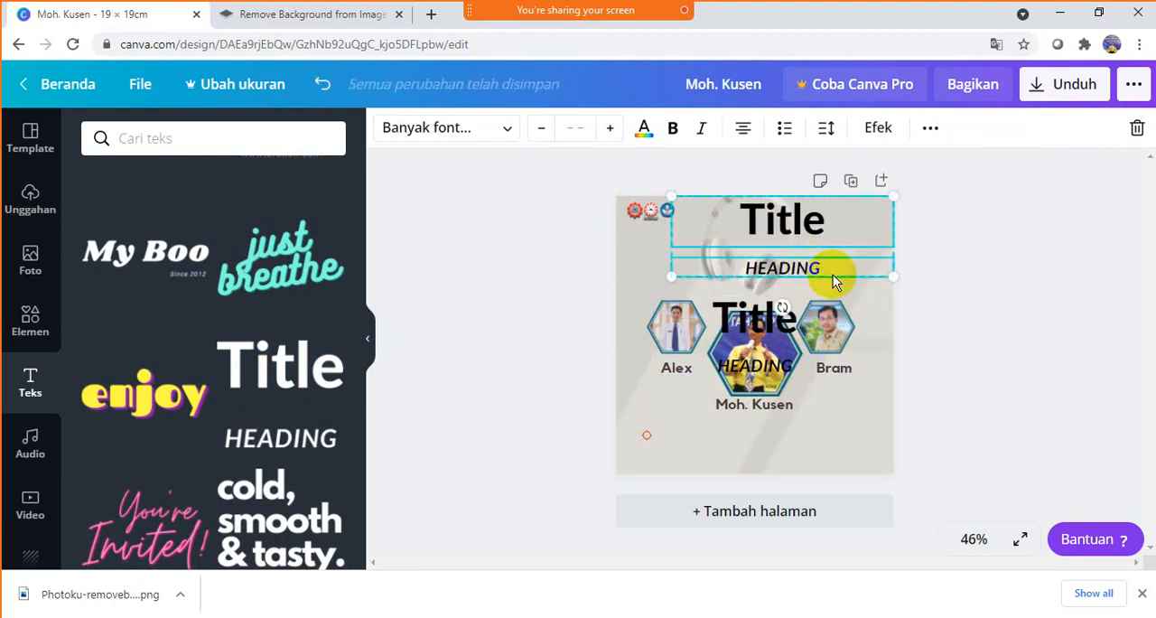
- Delete the Title and HEADING texts over the portraits and the HEADING line under the upper Title
key("Delete")
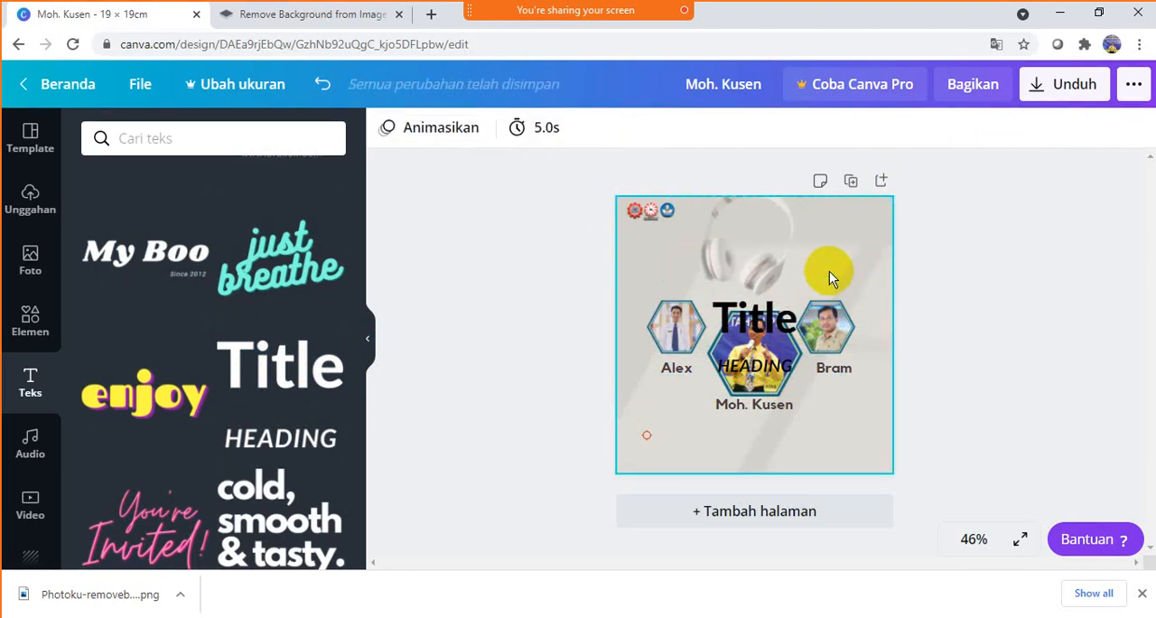
key("ctrl+z")
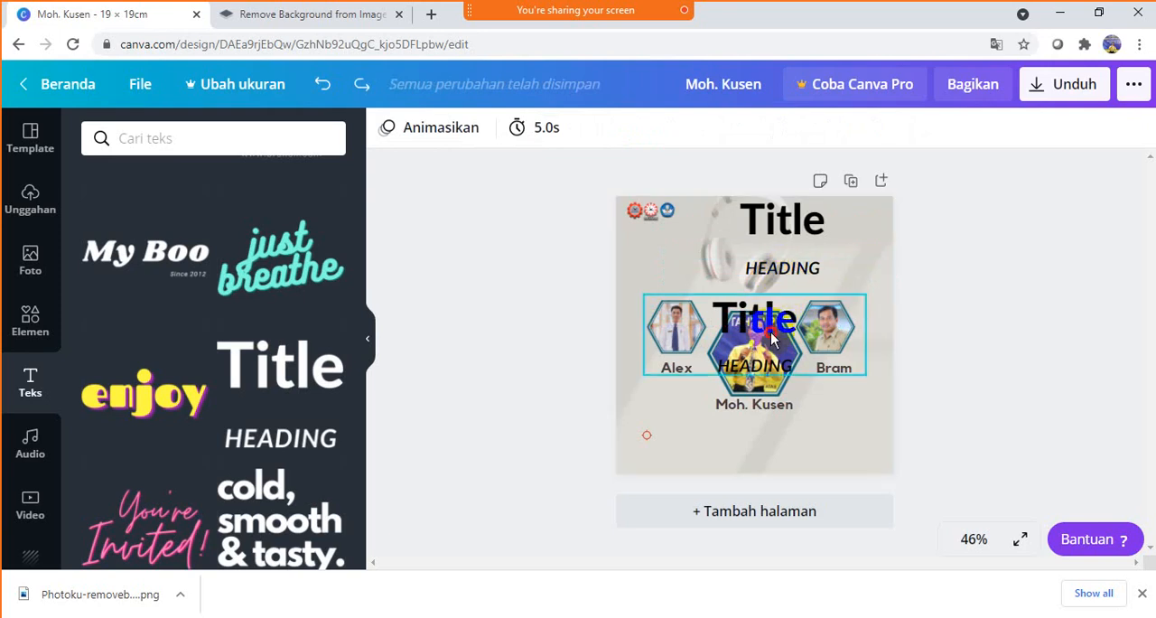
left_click(793, 316)
key("Delete")
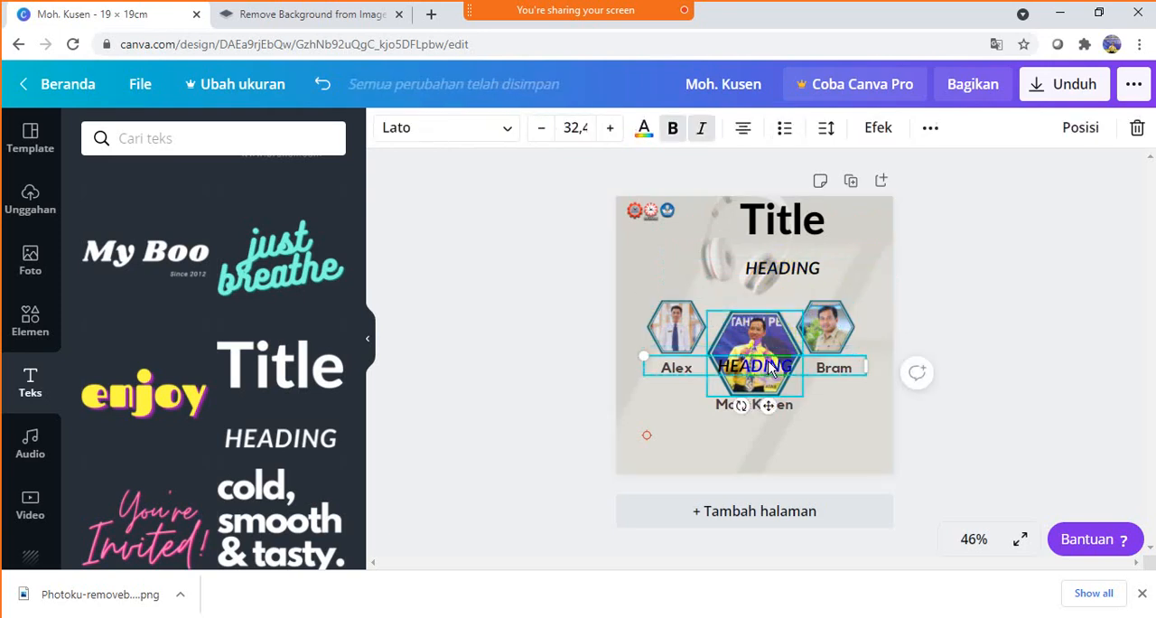
double_click(767, 368)
key("Delete")
left_click(956, 276)
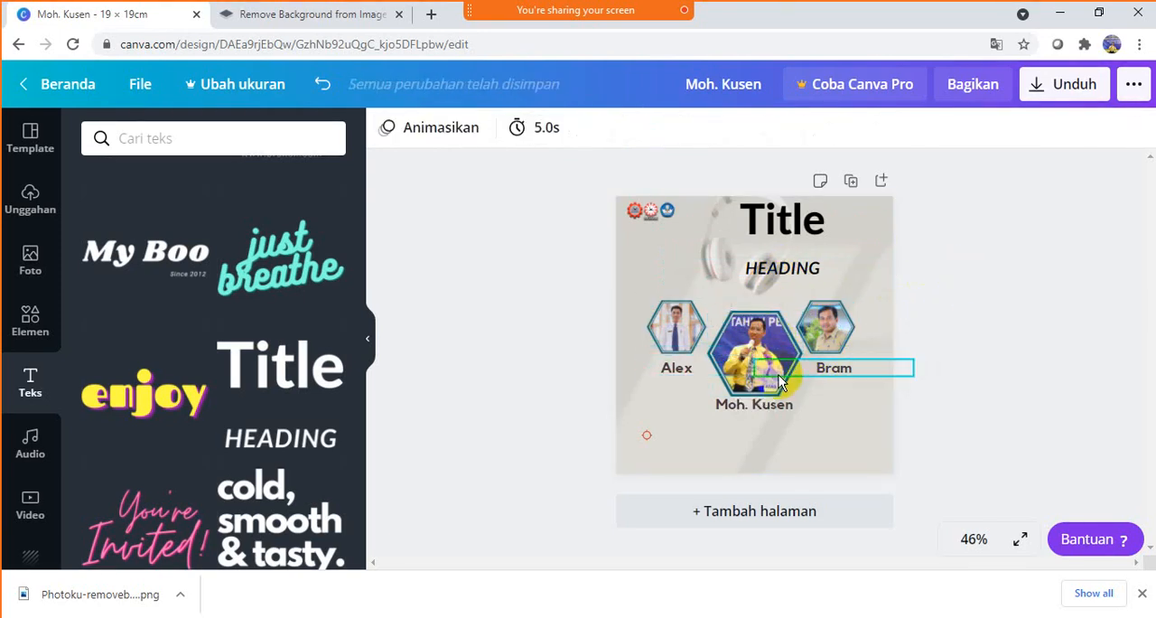
left_click(779, 375)
left_click(723, 380)
left_click(938, 272)
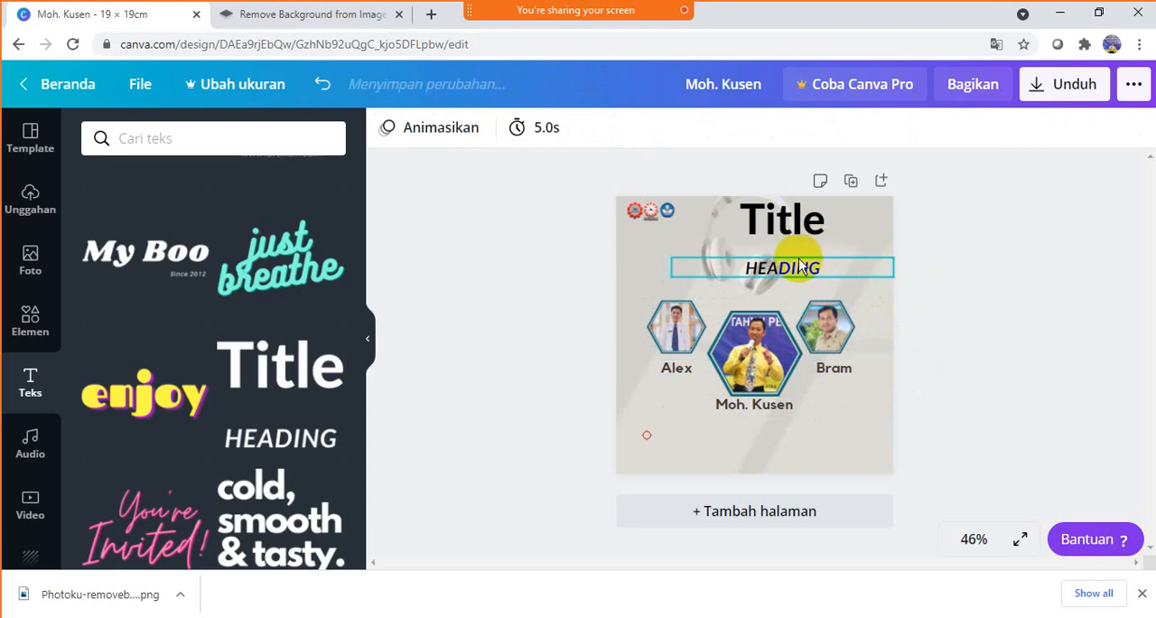
left_click(818, 264)
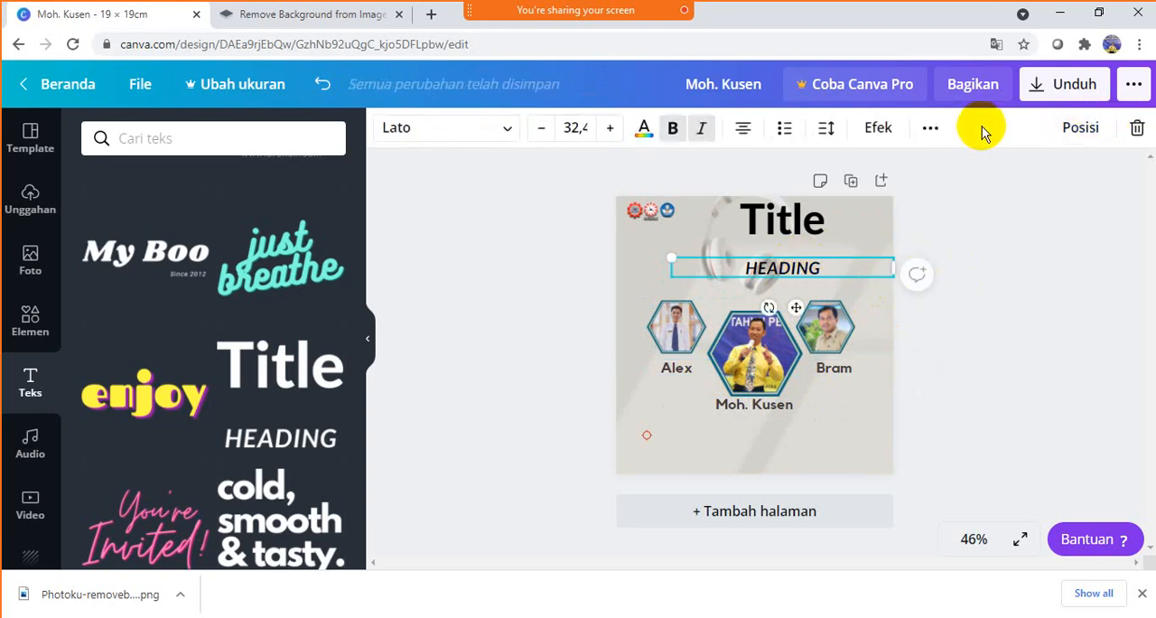
key("Delete")
- Move the Title text down to just above the portraits and shift the headphones graphic slightly down
left_click(788, 226)
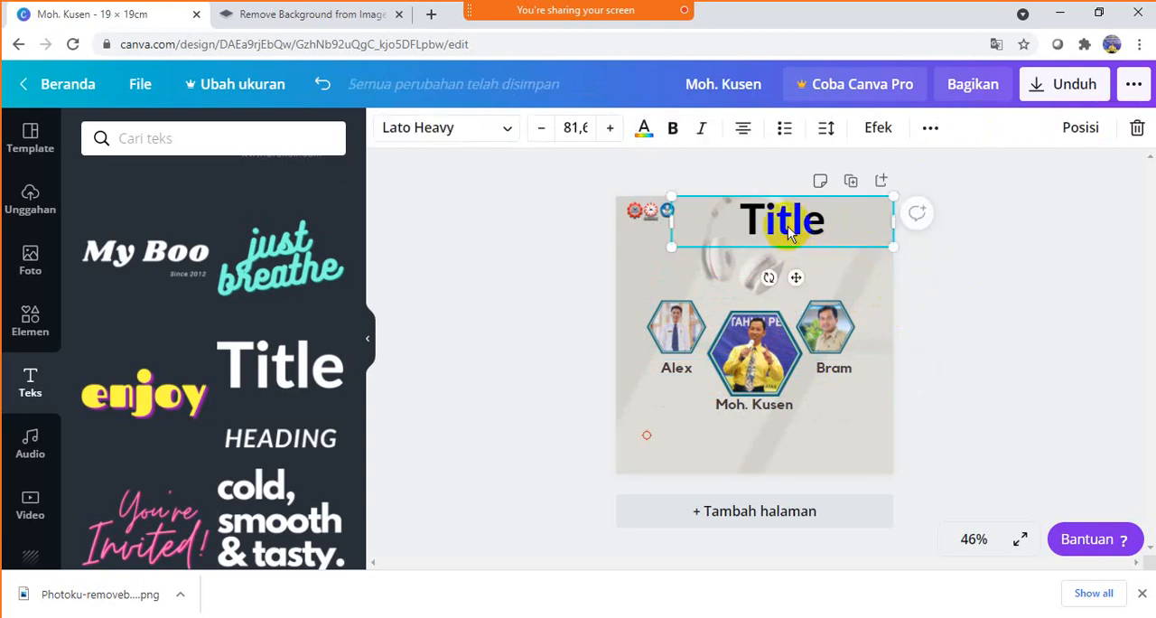
left_click_drag(787, 226, 804, 339)
left_click(790, 237)
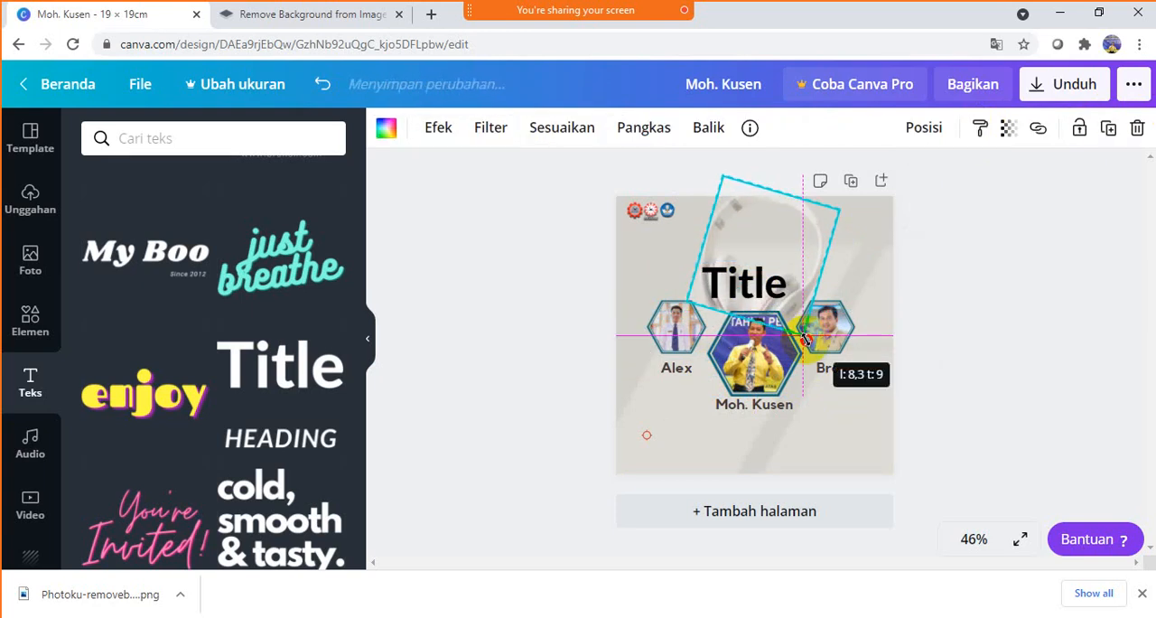
left_click(765, 275)
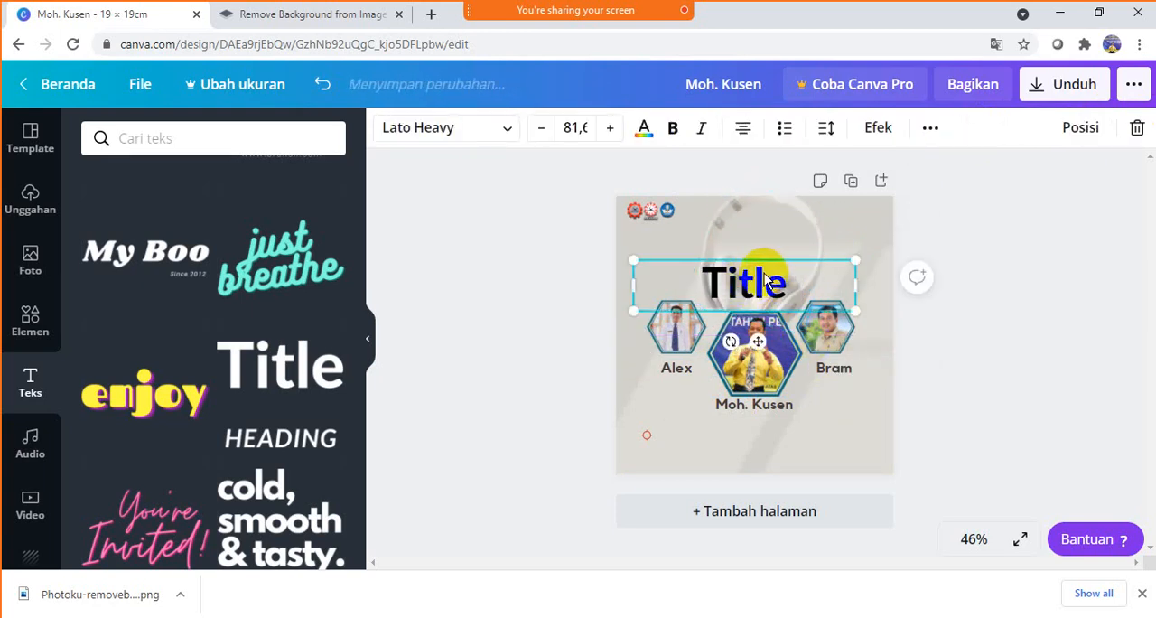
- Replace the Title text with "How to Teach Listening"
double_click(768, 288)
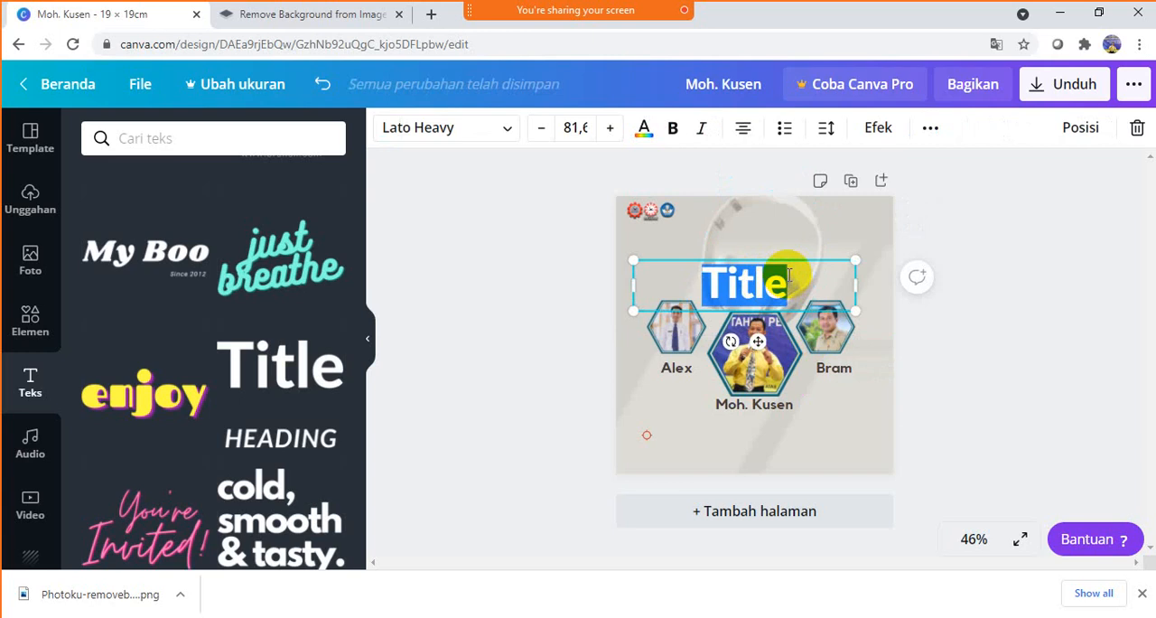
type("How")
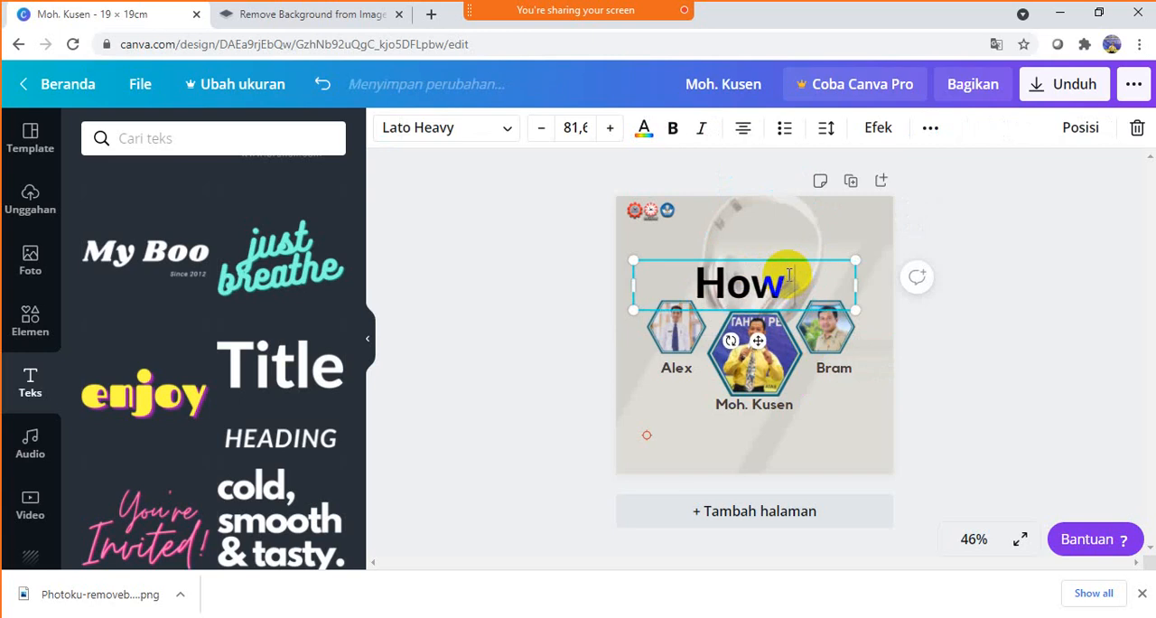
type(" to Tea")
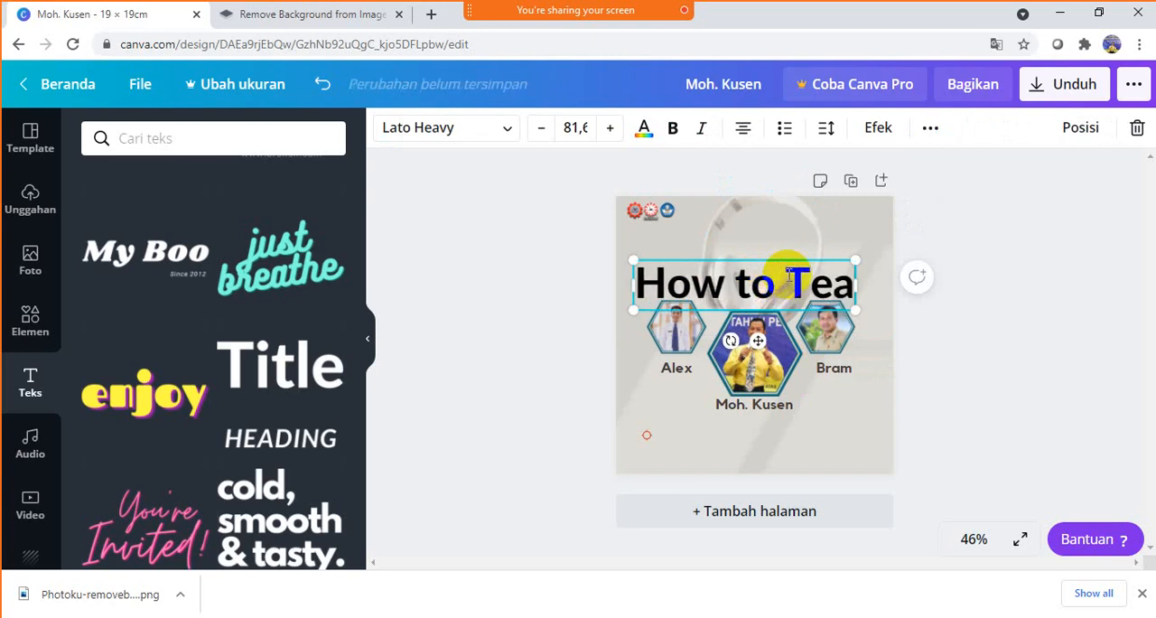
type("ch Listening")
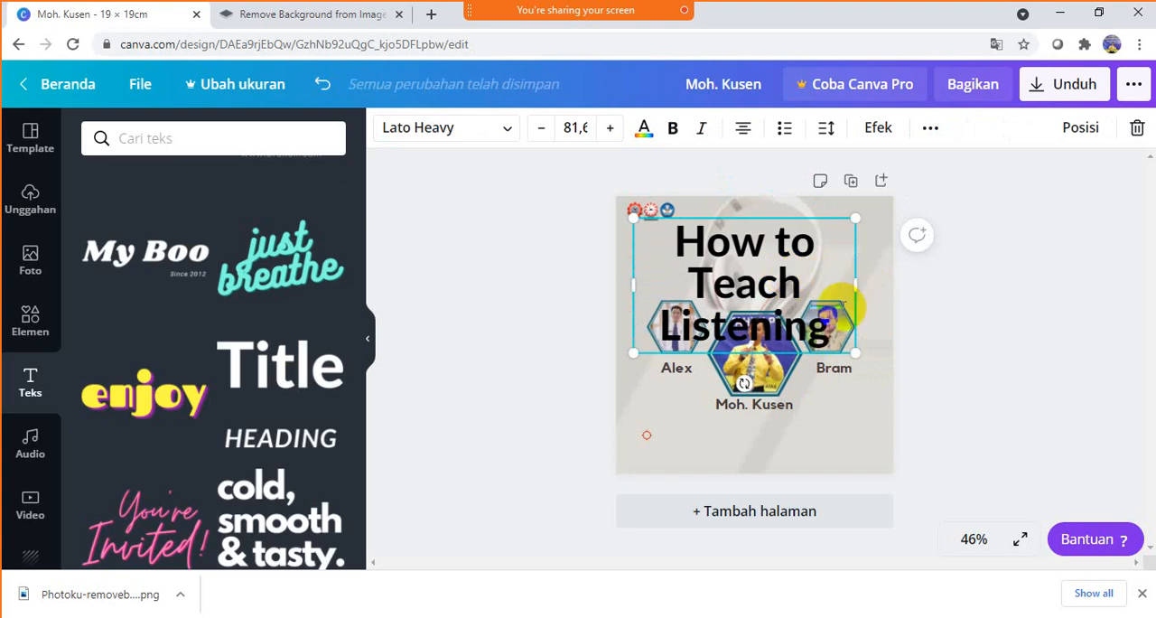
- Set the title's font size to 42 and nudge it slightly up from the portraits
key("ctrl+a")
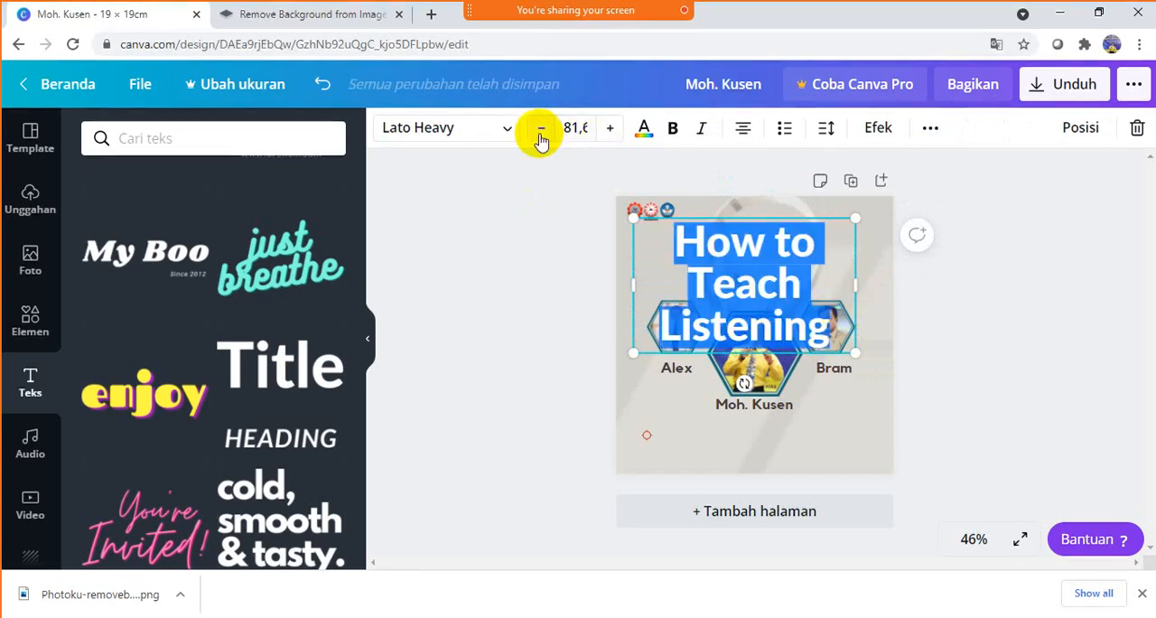
left_click(594, 127)
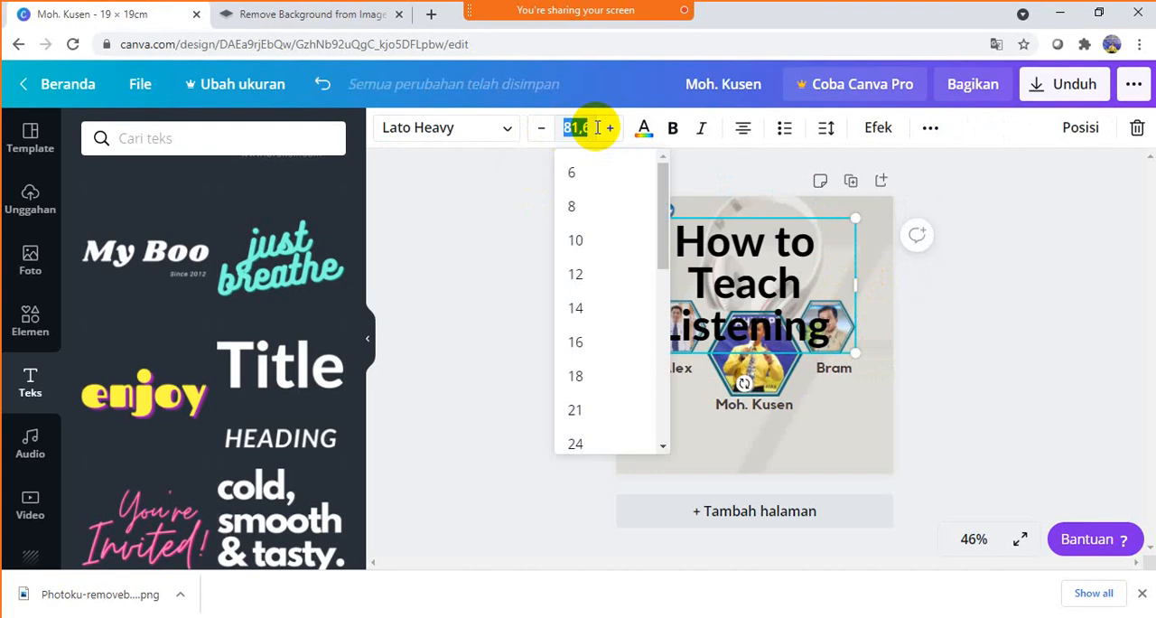
type("42")
key("Return")
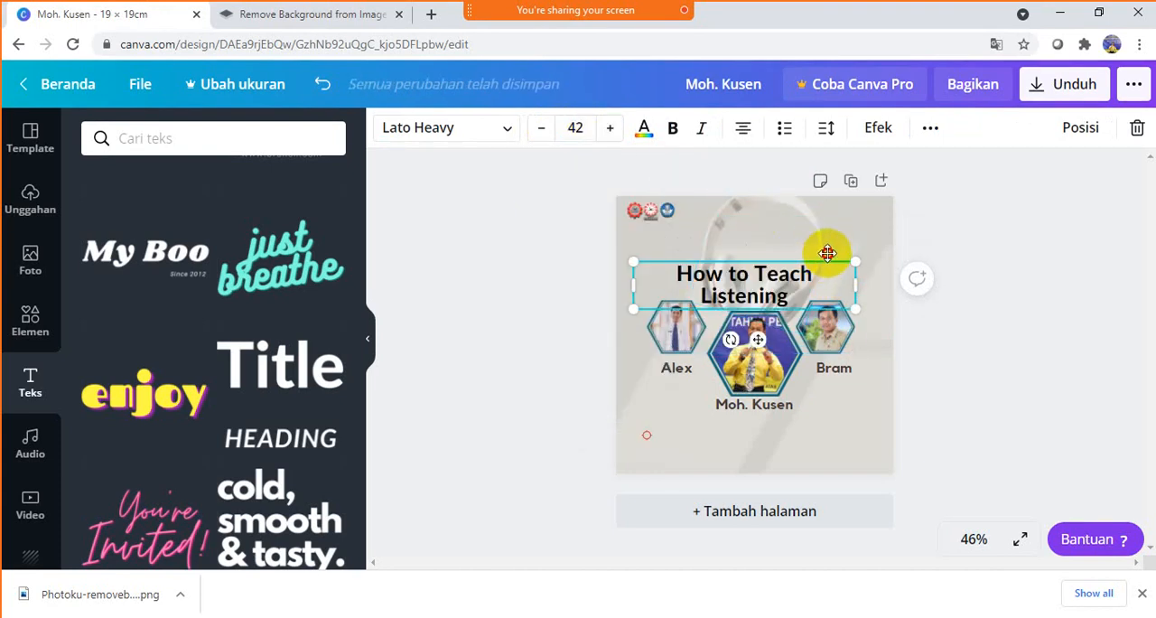
mouse_move(828, 253)
left_mouse_down()
mouse_move(829, 235)
mouse_move(828, 247)
left_mouse_up()
left_click(990, 240)
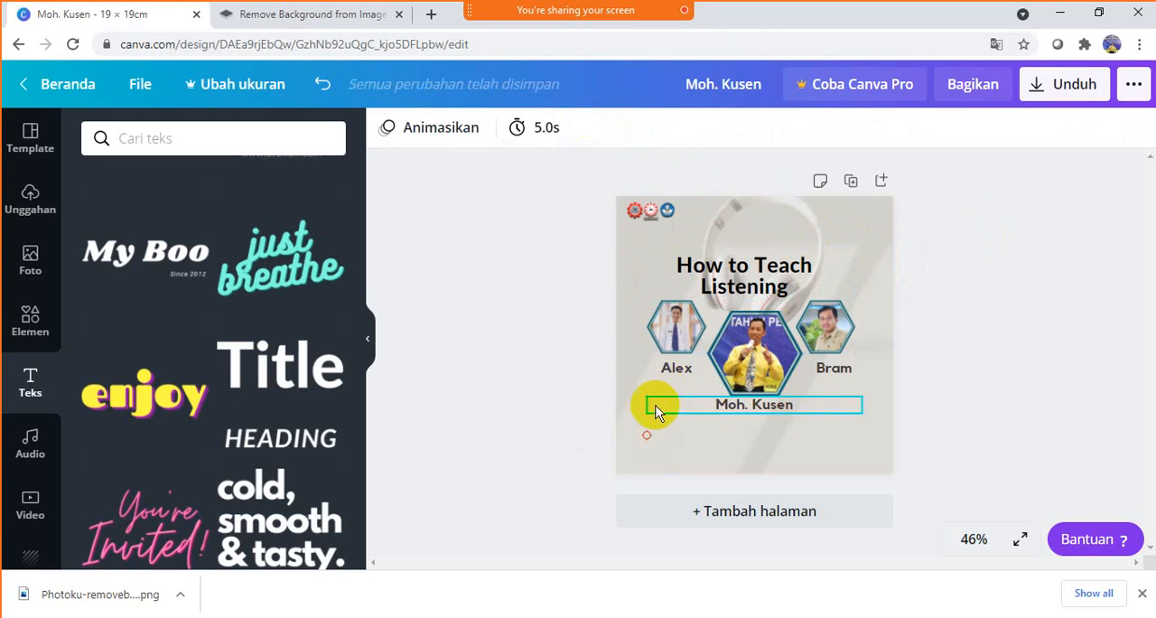
- Delete the small orange ring near the lower edge of the design and enlarge the row of three logos
left_click(647, 435)
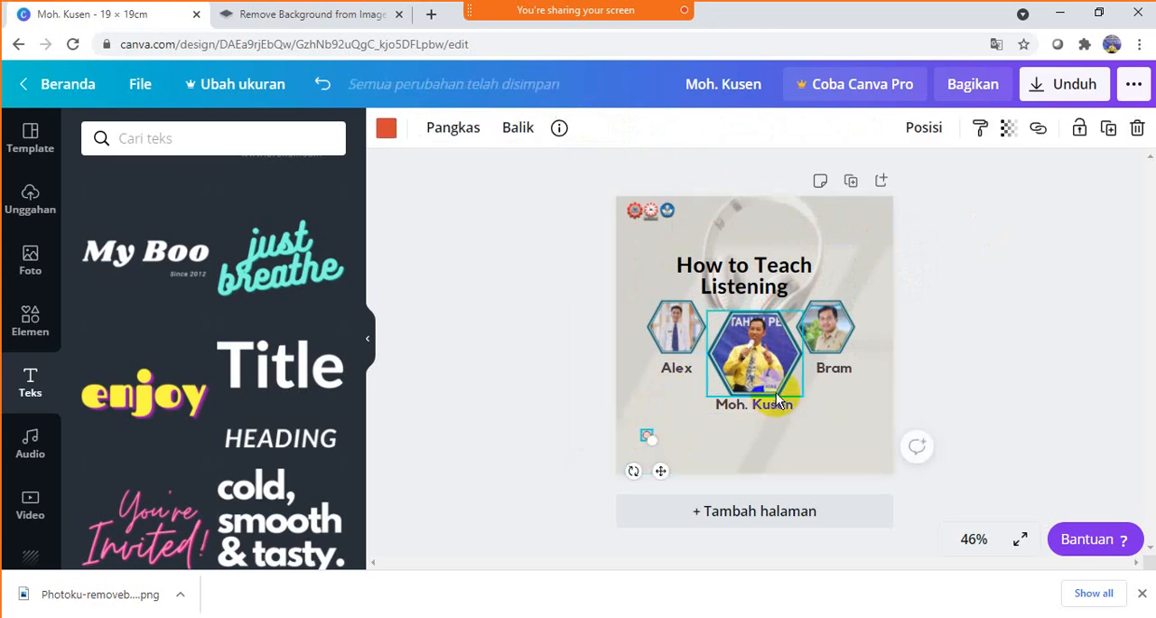
key("Delete")
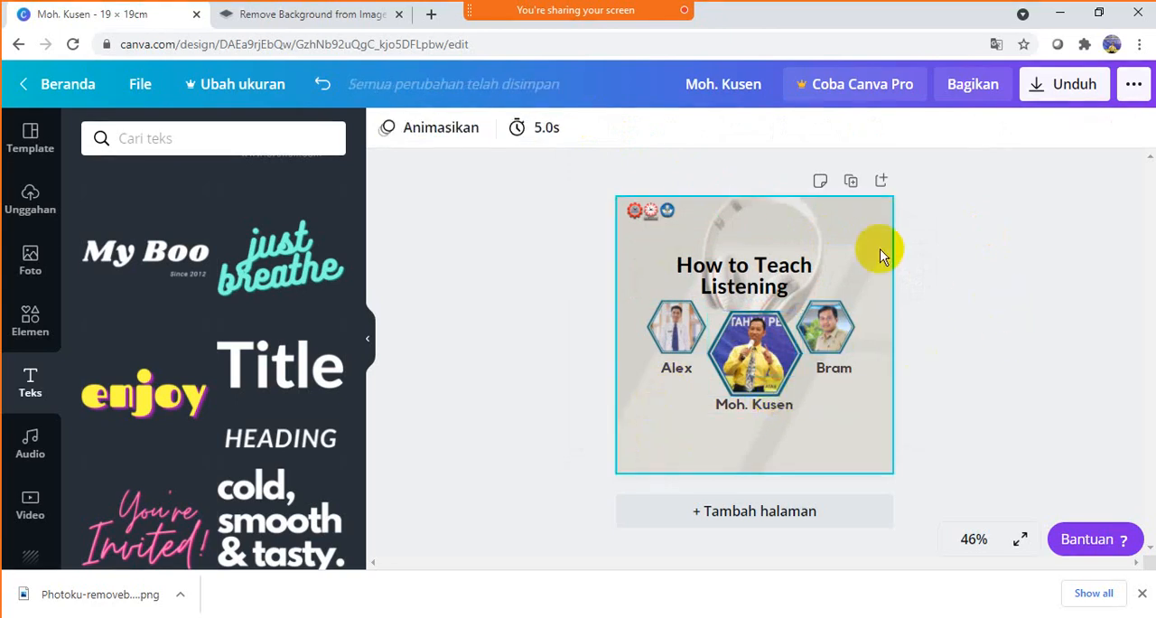
left_click_drag(673, 212, 660, 232)
left_click(990, 233)
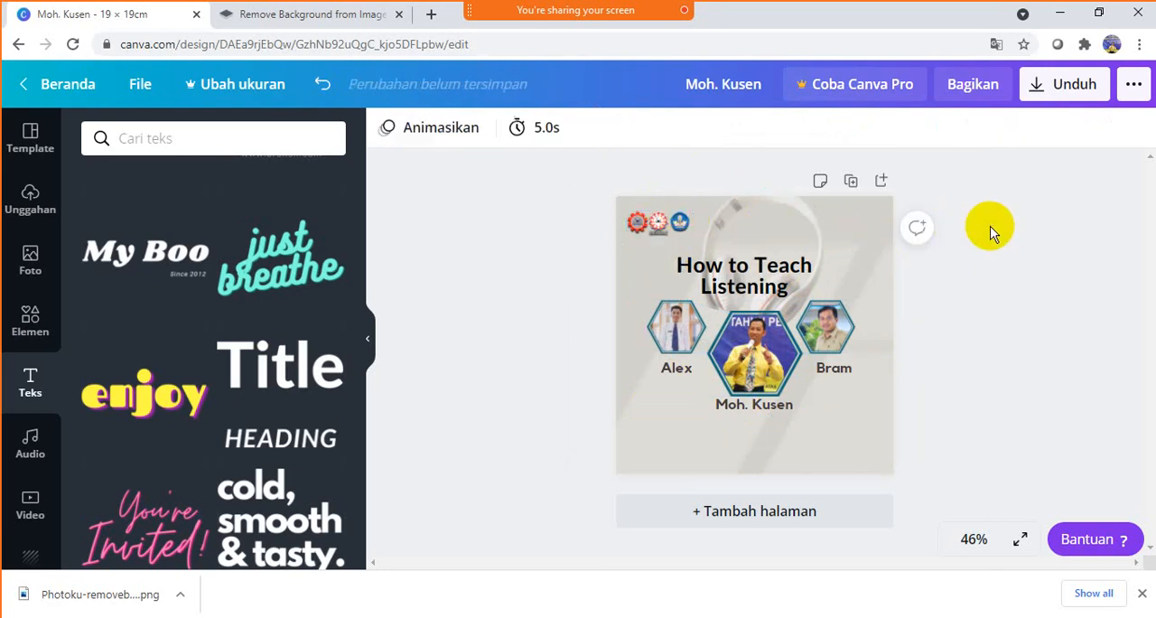
- Move the "How to Teach Listening" title up toward the logos and set its font size to 32
left_click(771, 275)
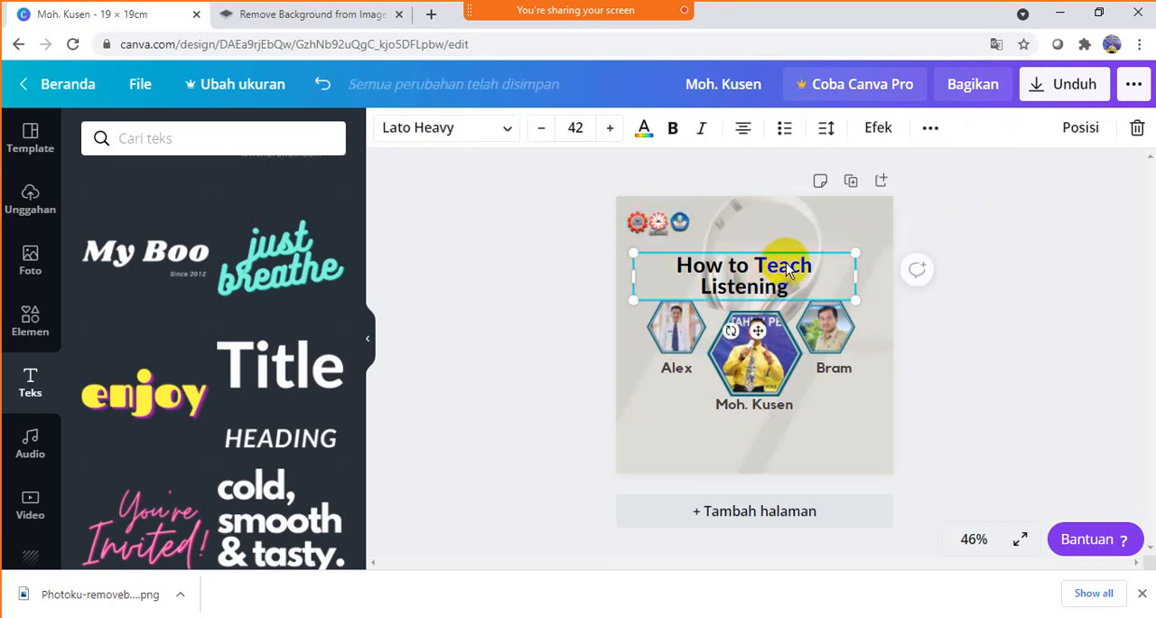
left_click_drag(786, 262, 786, 246)
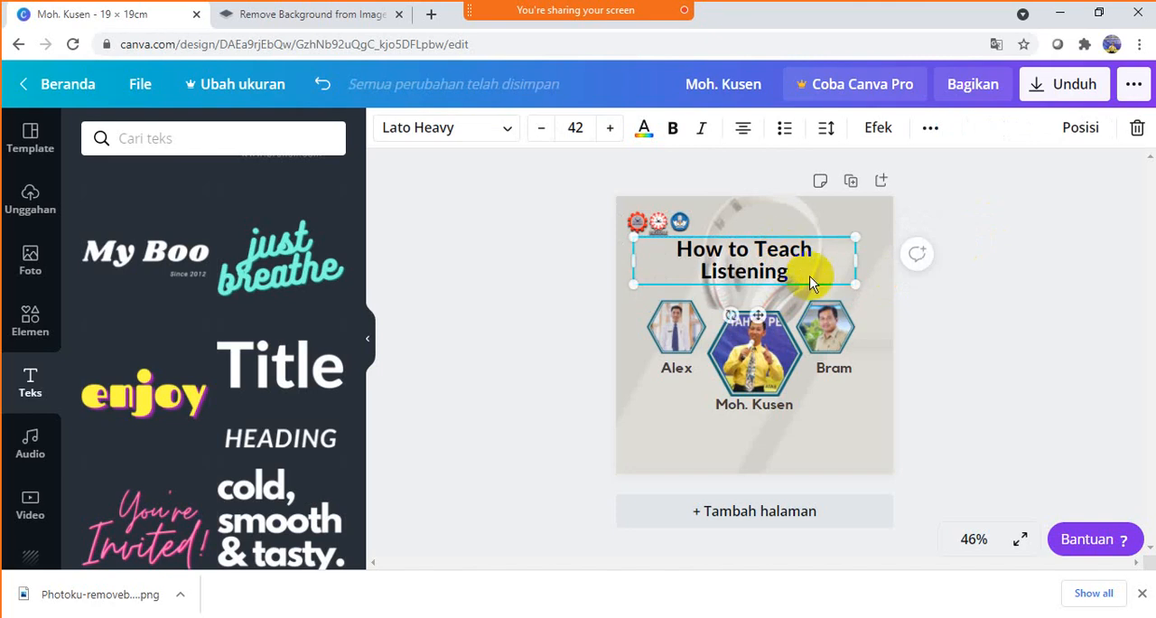
double_click(797, 272)
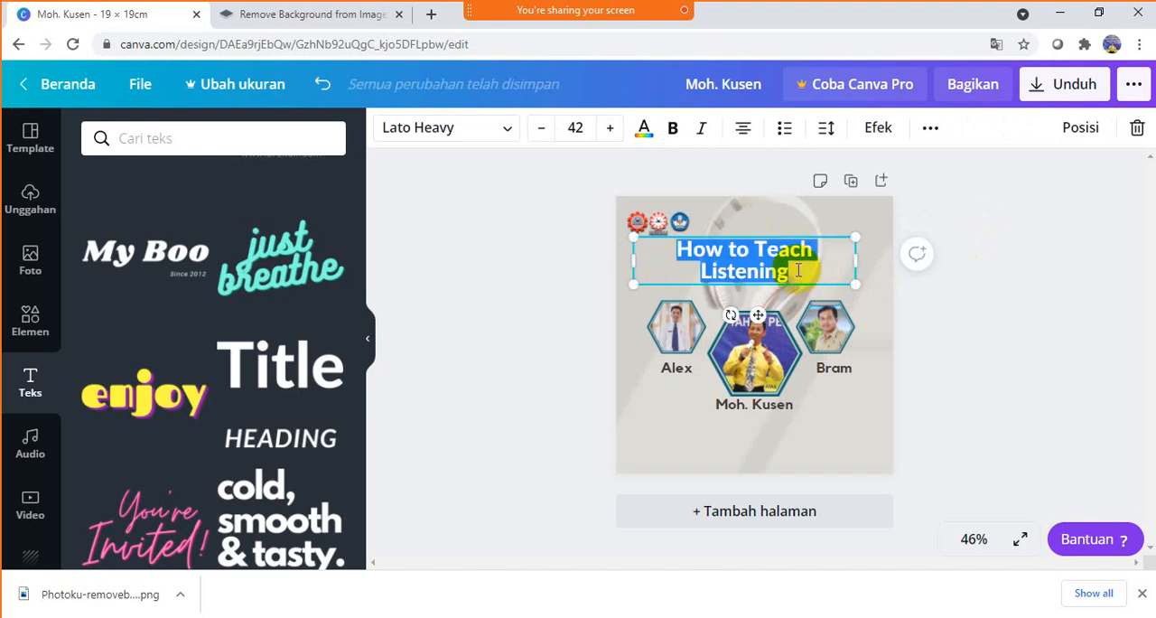
left_click(579, 128)
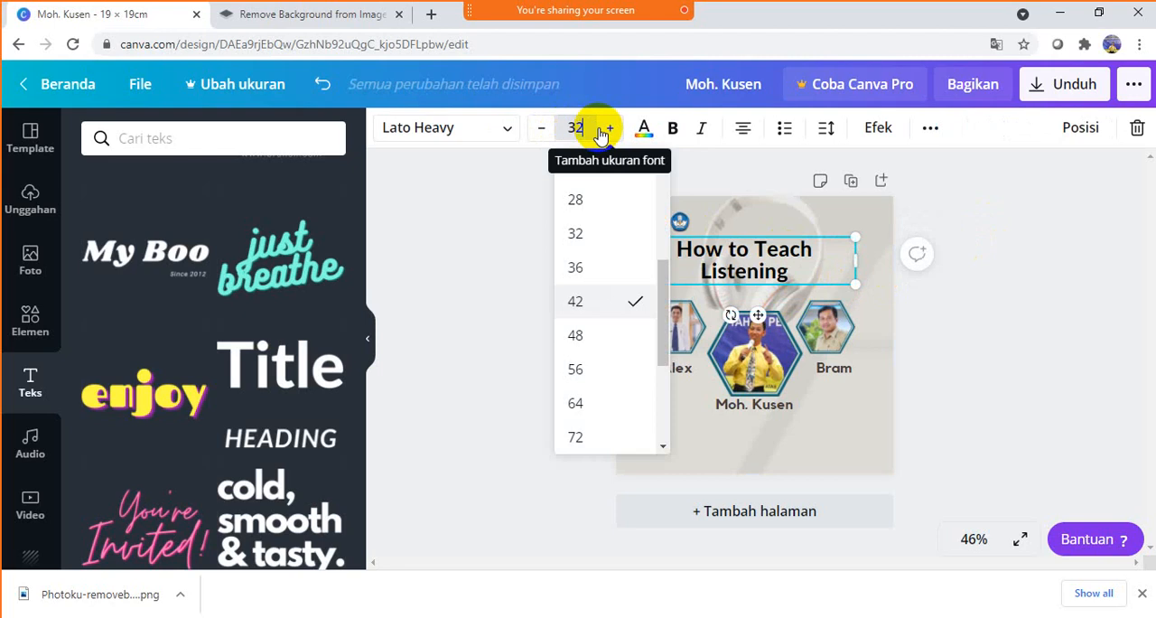
key("Return")
left_click(1012, 222)
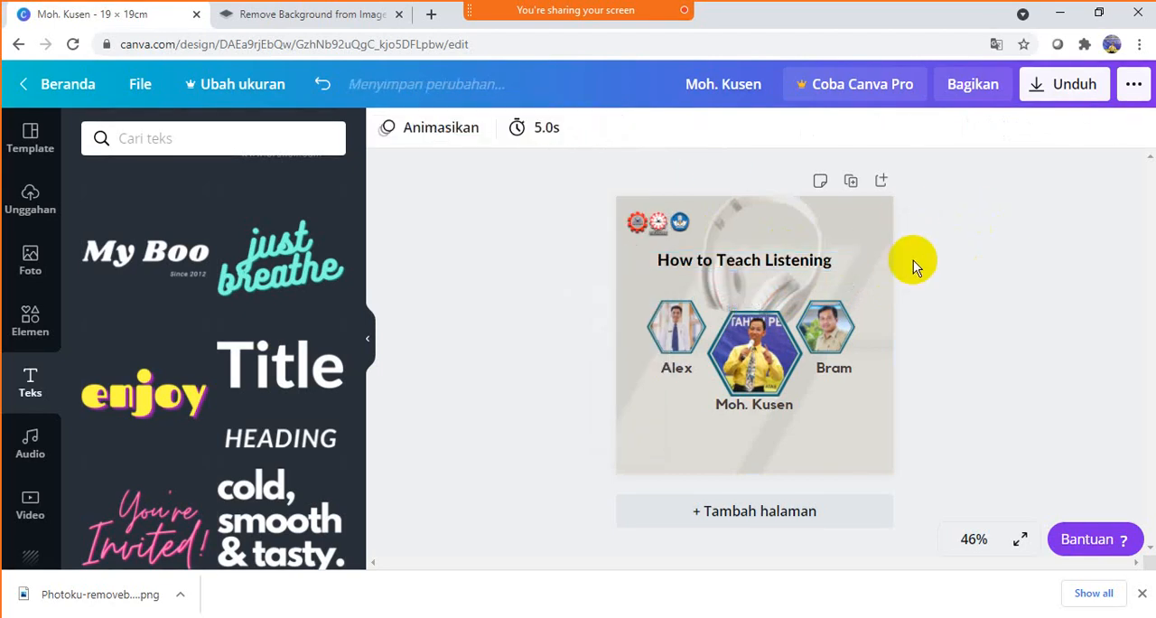
- Move the three portraits, their name captions and the headphones graphic up together until the portraits sit just below the title
left_click_drag(1001, 424, 566, 292)
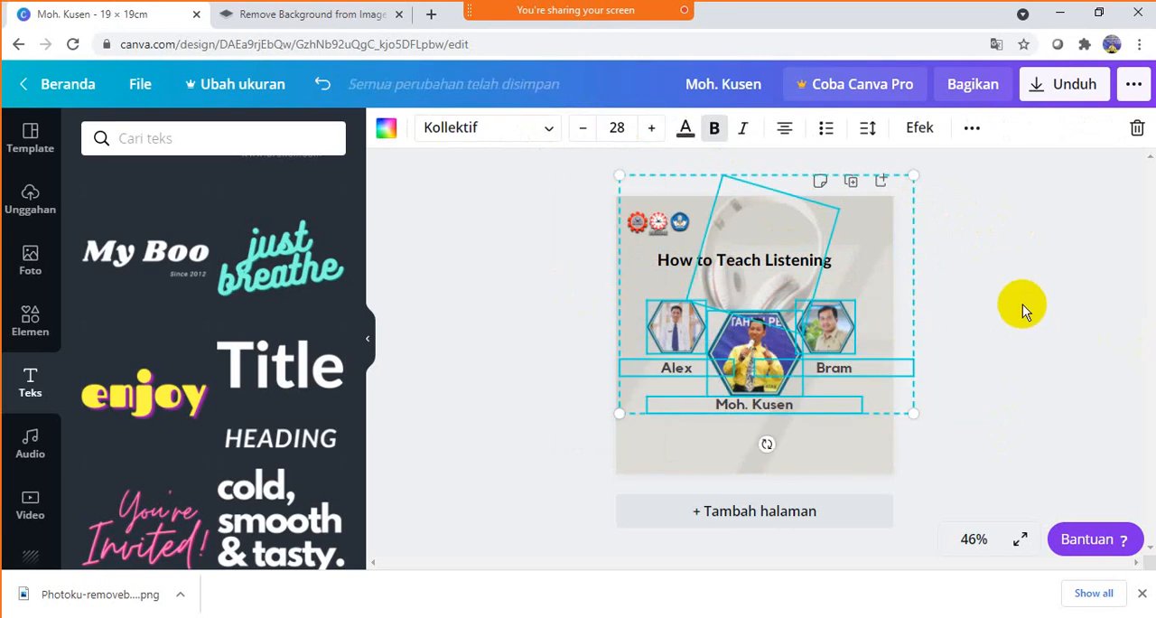
key("Up")
key("Up")
key("Up")
key("Up")
key("Up")
key("Up")
key("Up")
key("Up")
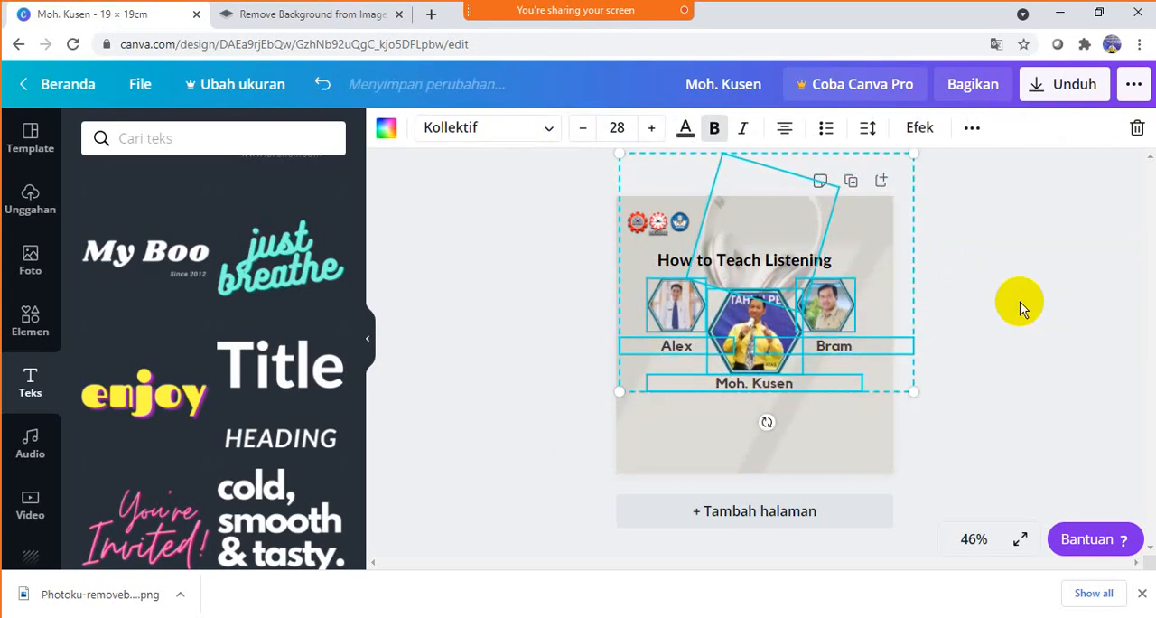
left_click(1019, 259)
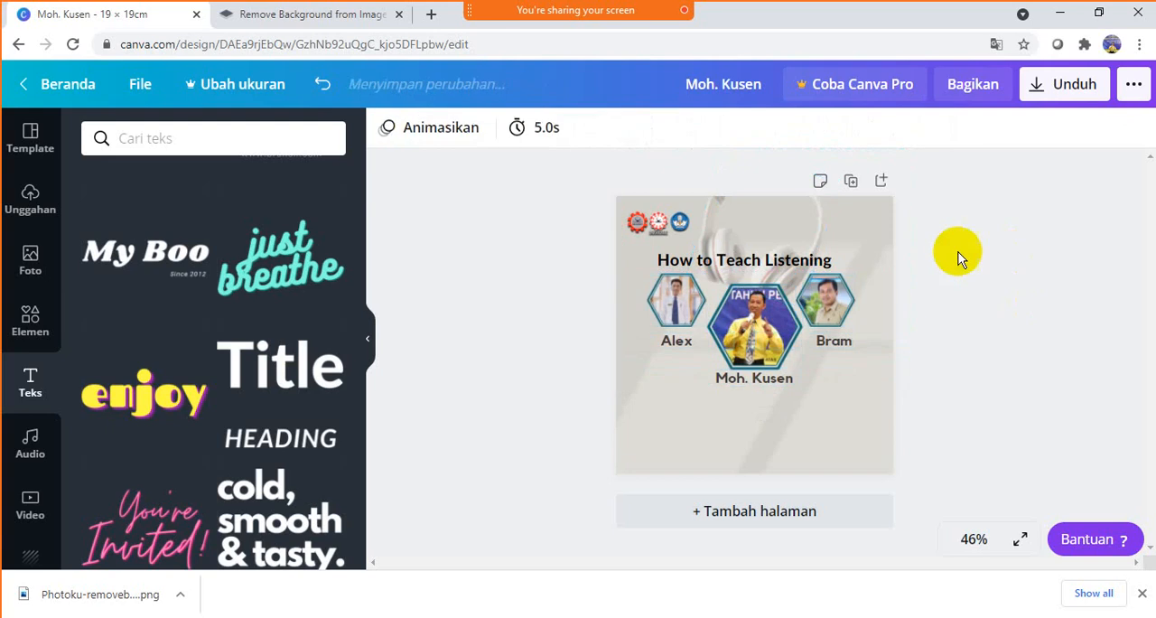
- Shift the headphones graphic down to the right side of the design and enlarge it slightly
left_click(779, 217)
key("Down")
key("Down")
key("Down")
key("Down")
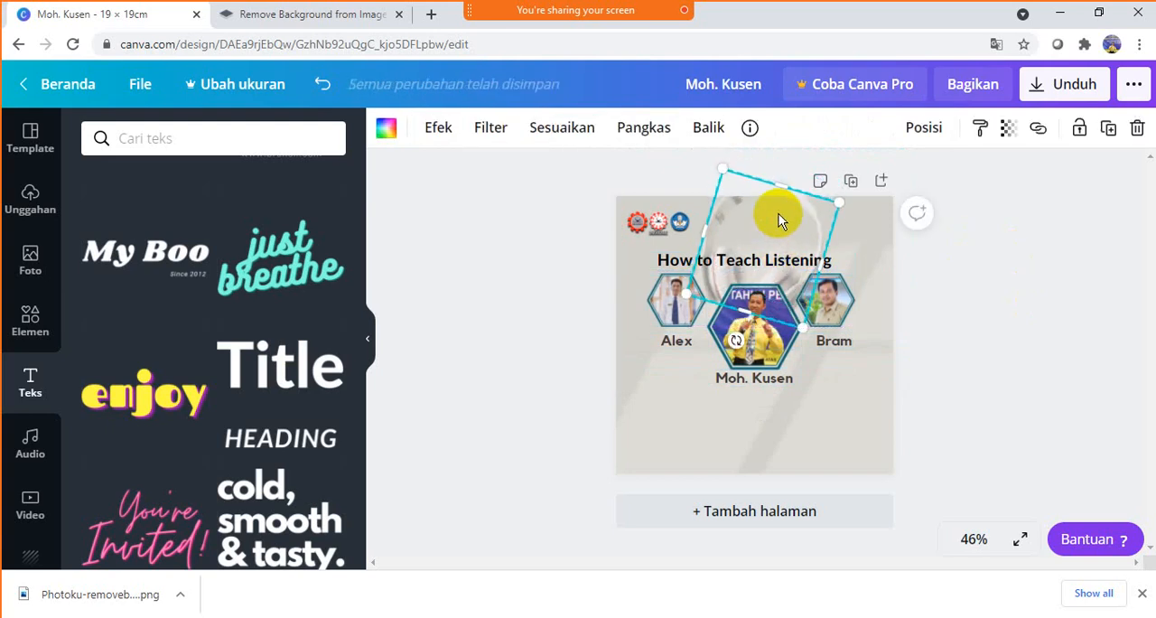
left_click_drag(800, 211, 838, 233)
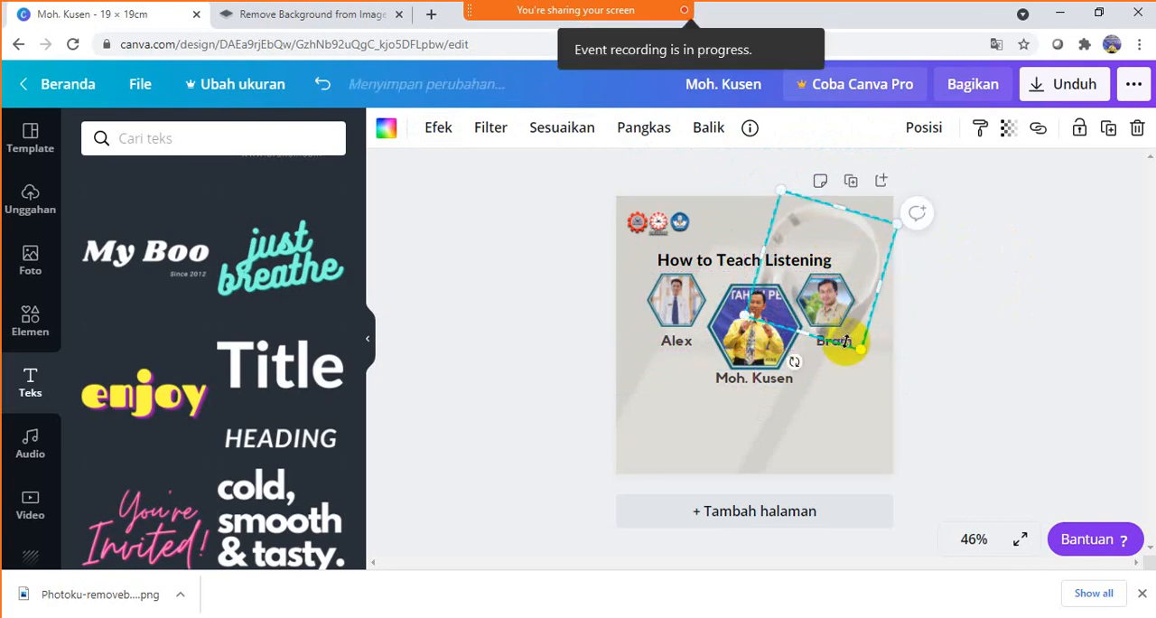
left_click_drag(860, 350, 870, 380)
left_click(1001, 313)
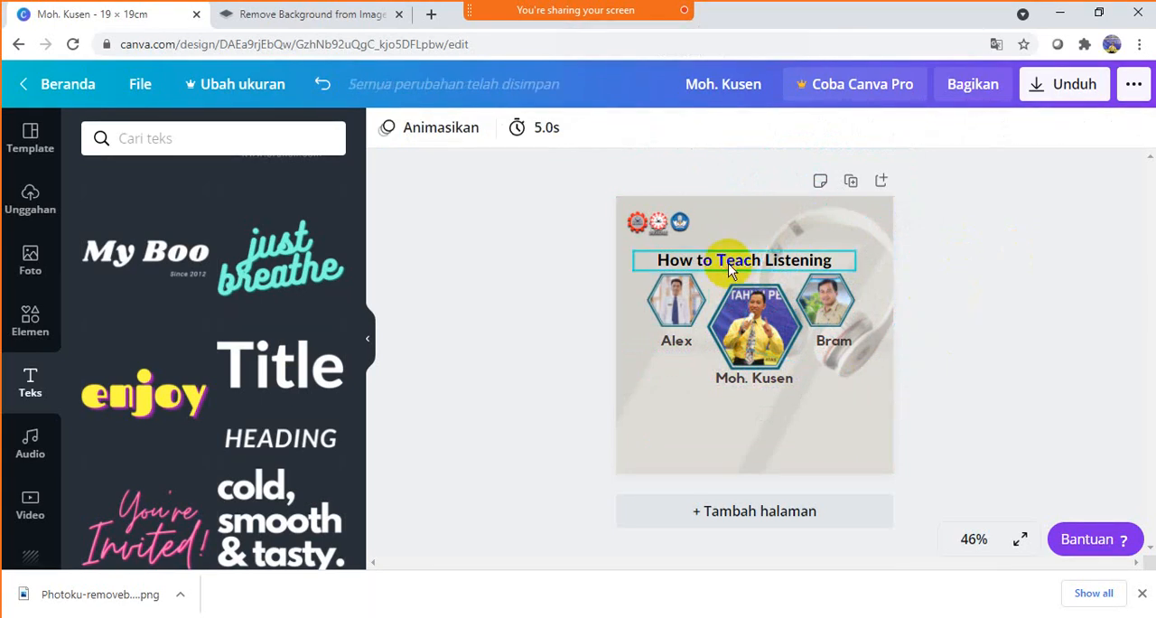
- Nudge the title slightly up, away from the portraits
left_click(768, 260)
left_click_drag(782, 253, 783, 246)
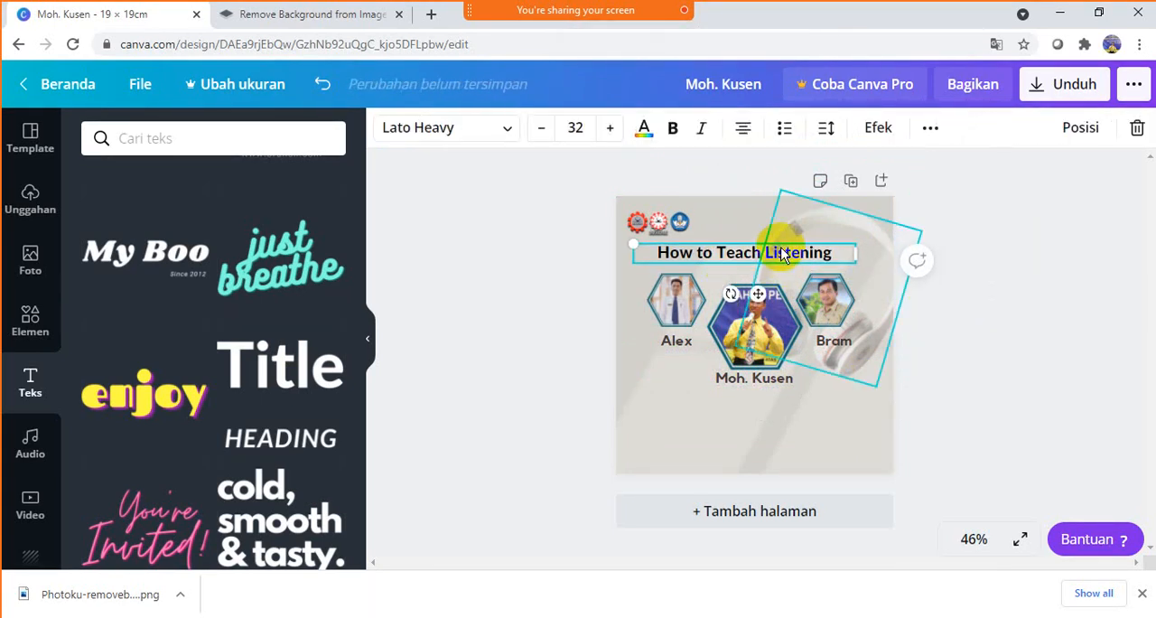
left_click(1037, 228)
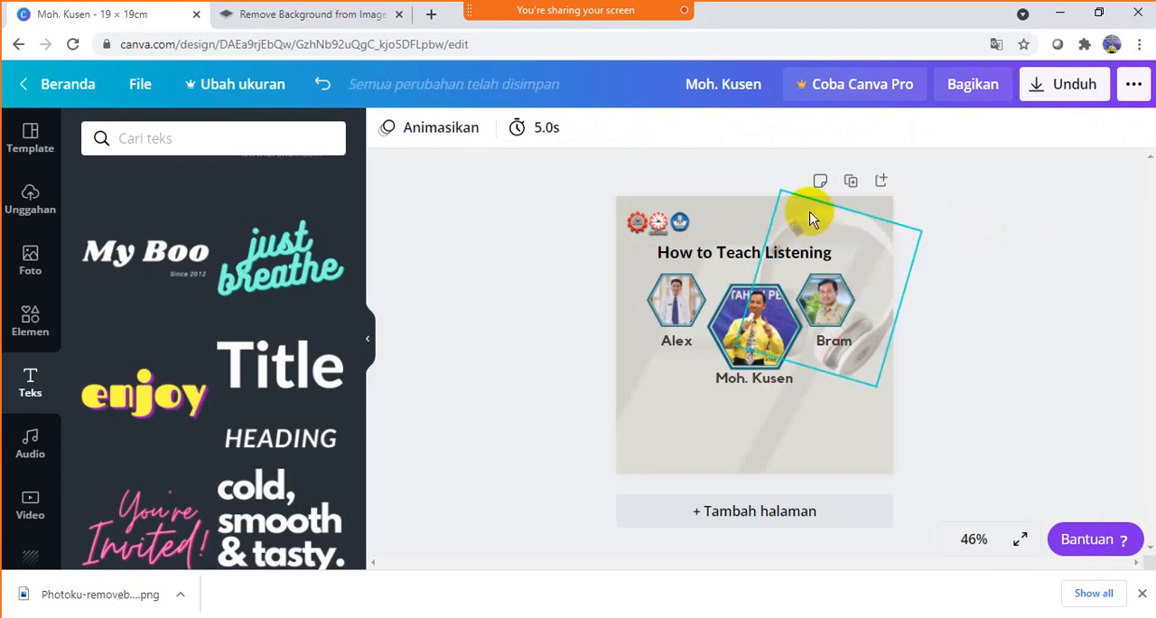
- Center the row of three logos and the title horizontally on the design
left_click(656, 224)
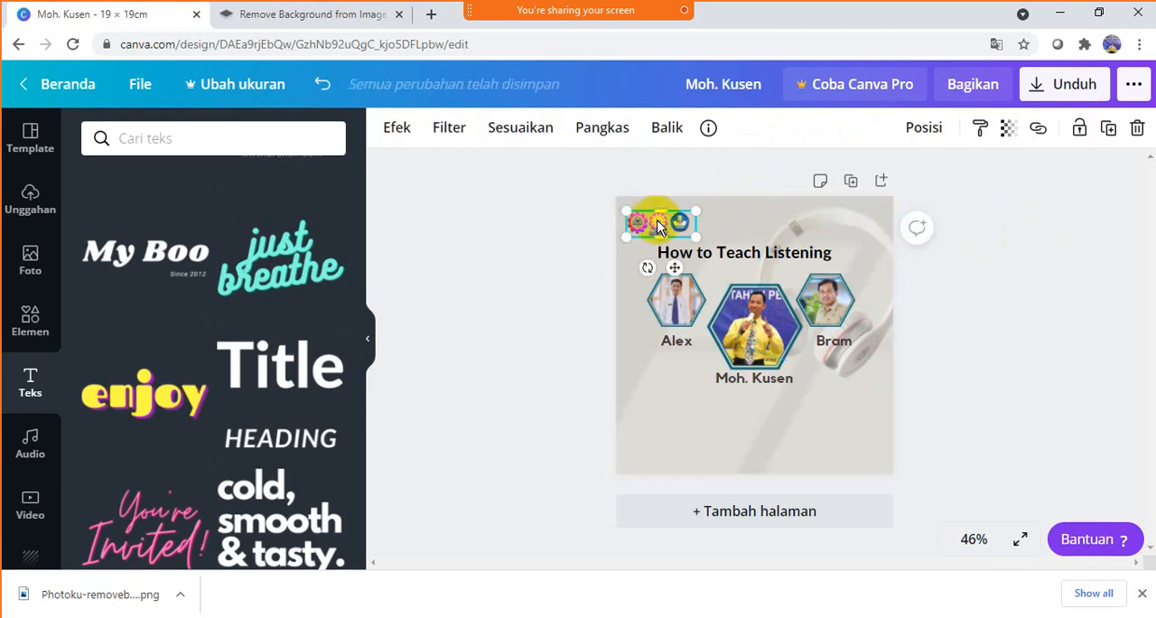
left_click_drag(656, 221, 753, 221)
left_click(1005, 202)
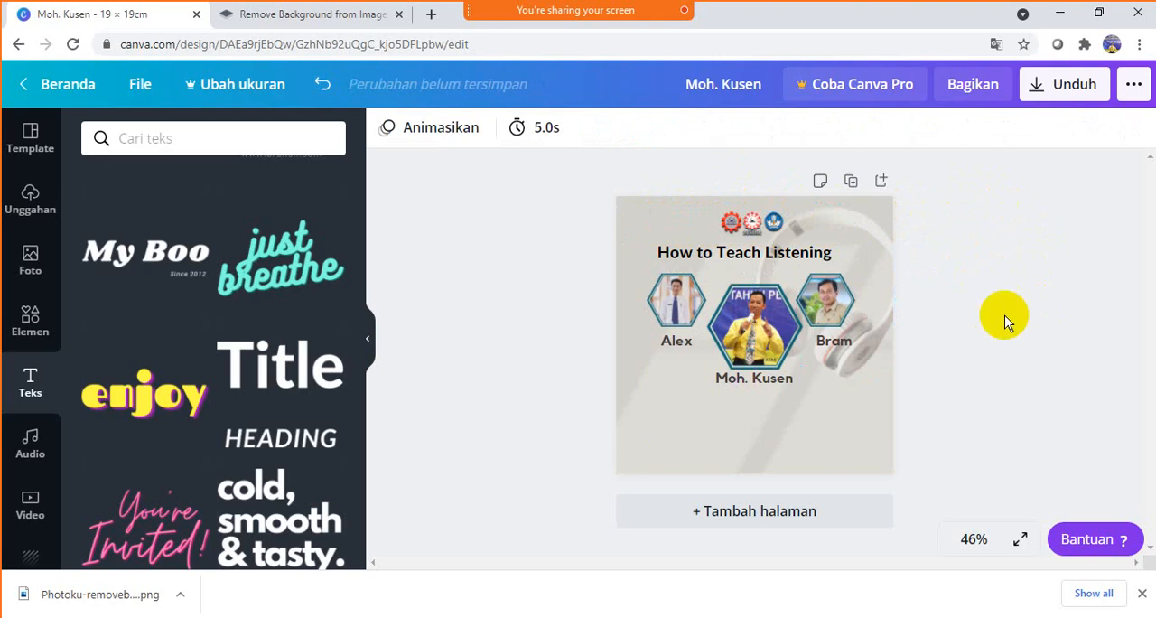
left_click(799, 255)
left_click_drag(773, 259, 782, 255)
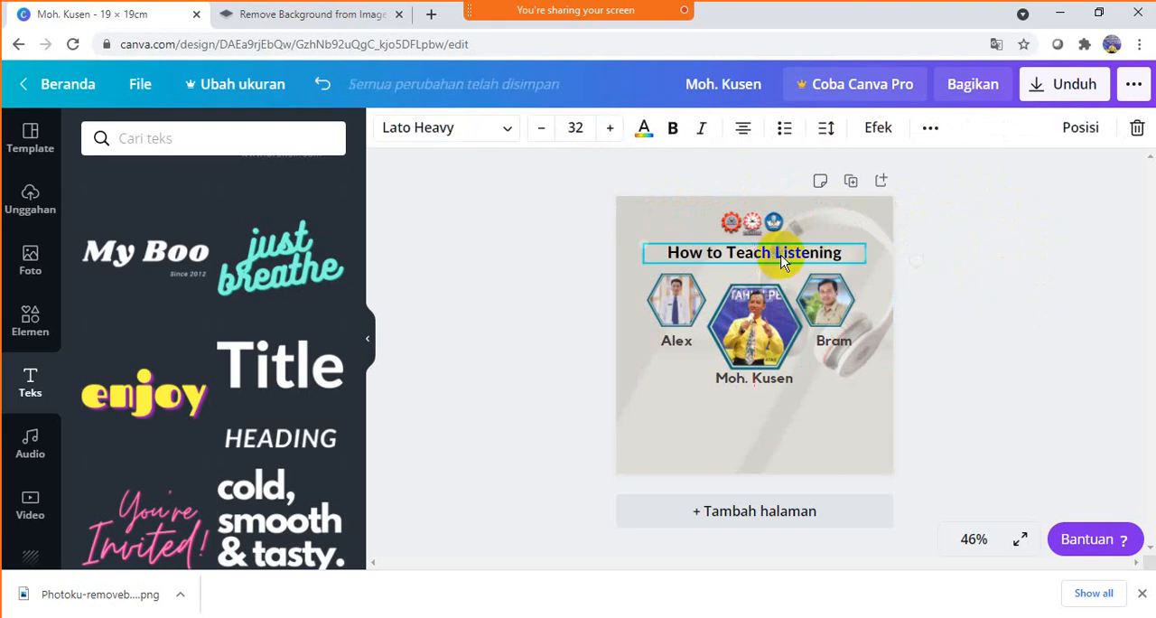
left_click(1013, 244)
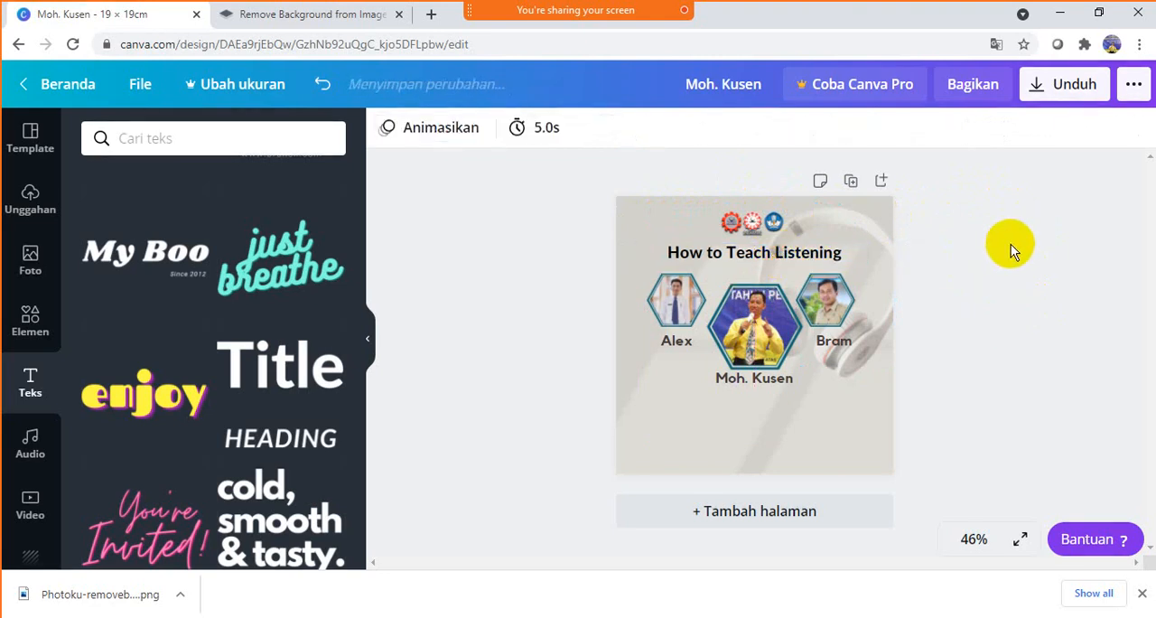
left_click(764, 318)
left_click_drag(764, 319, 760, 319)
key("Delete")
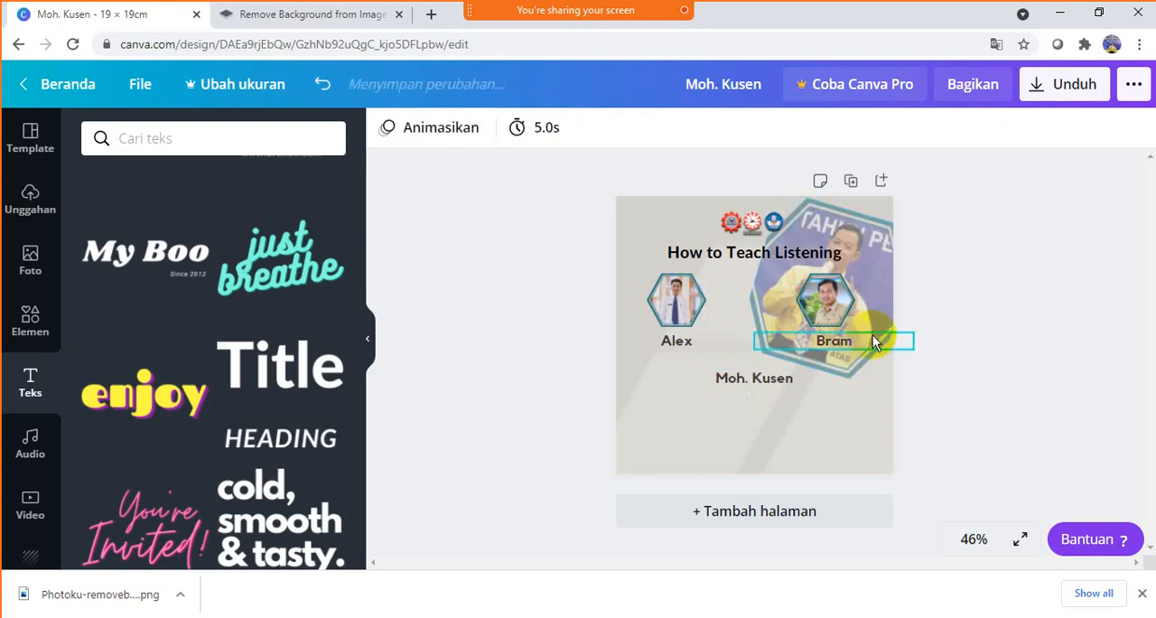
key("ctrl+z")
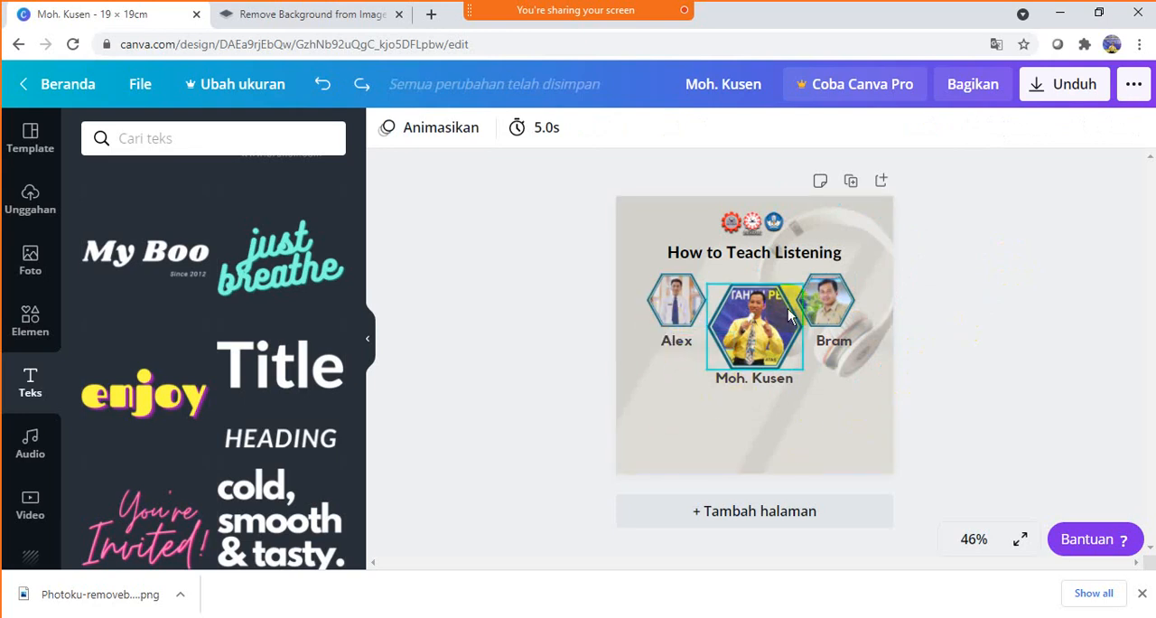
left_click(1031, 249)
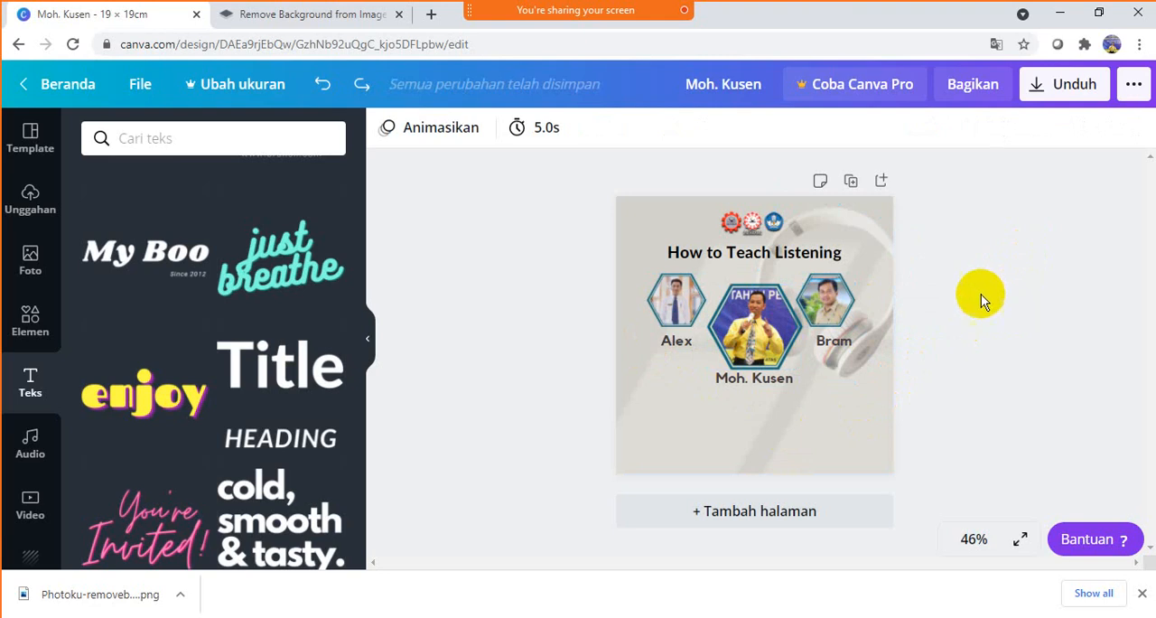
- Duplicate the name caption under the middle portrait and place the copy just below it
left_click(777, 386)
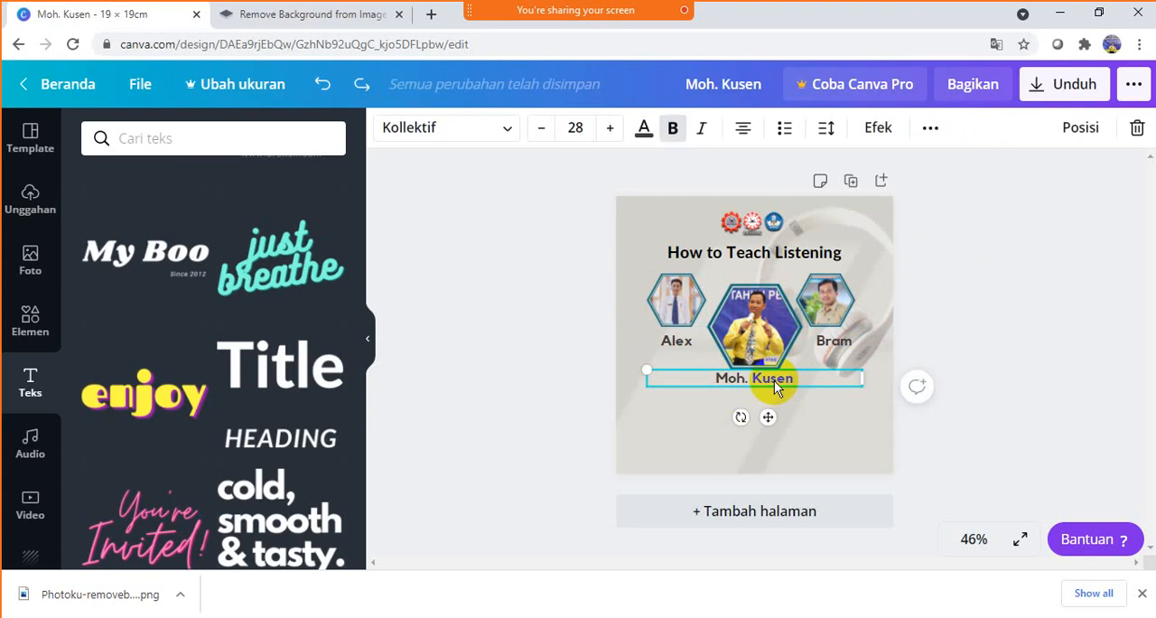
left_click(772, 389)
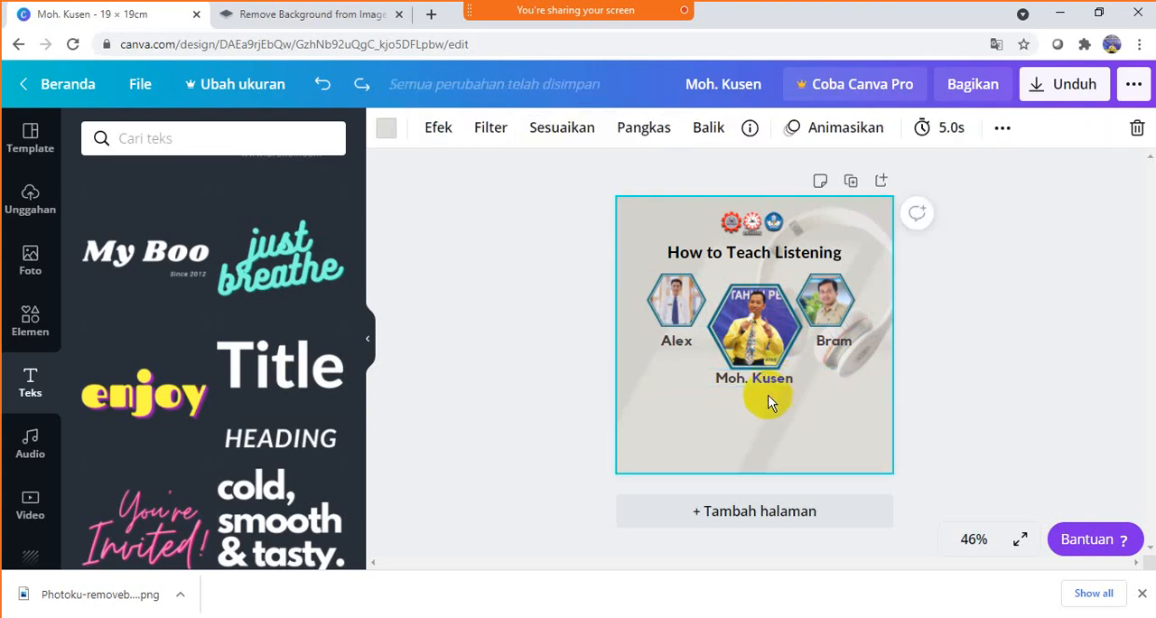
left_click(766, 384)
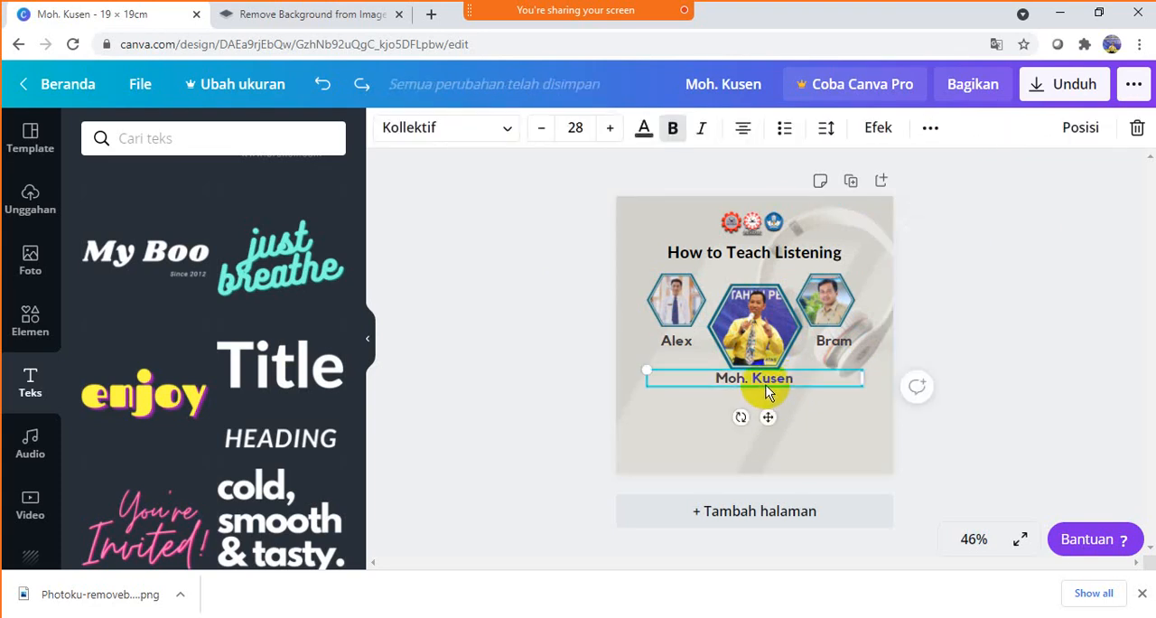
key("ctrl+d")
left_click_drag(766, 384, 757, 406)
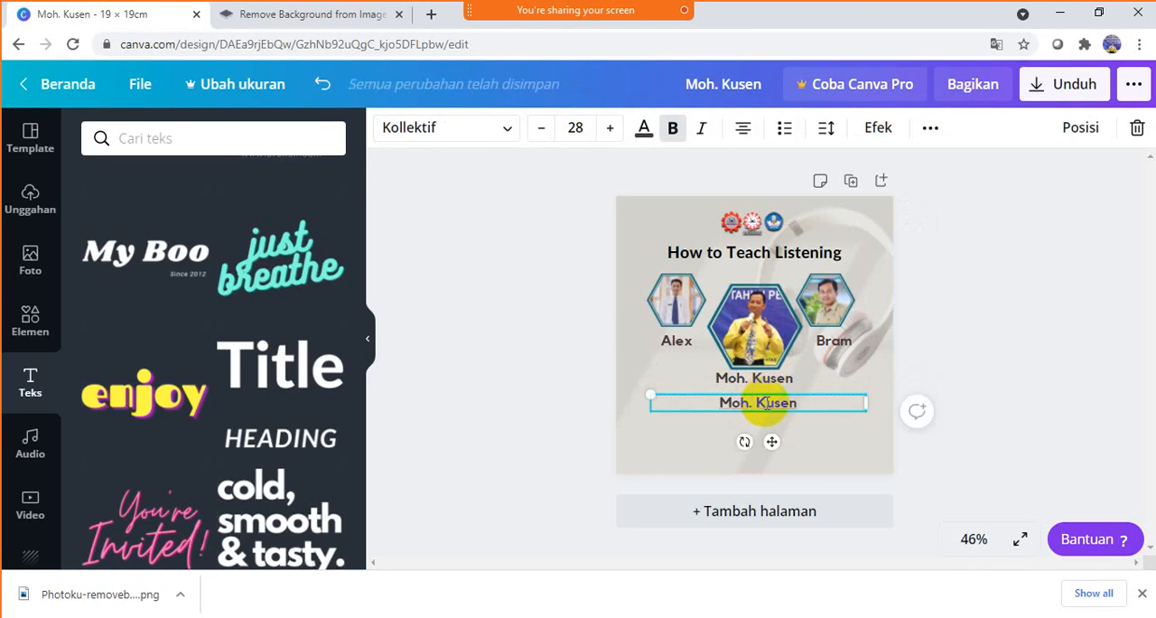
- Replace the duplicated caption's text with "Thursday, April 08, 2021"
double_click(766, 404)
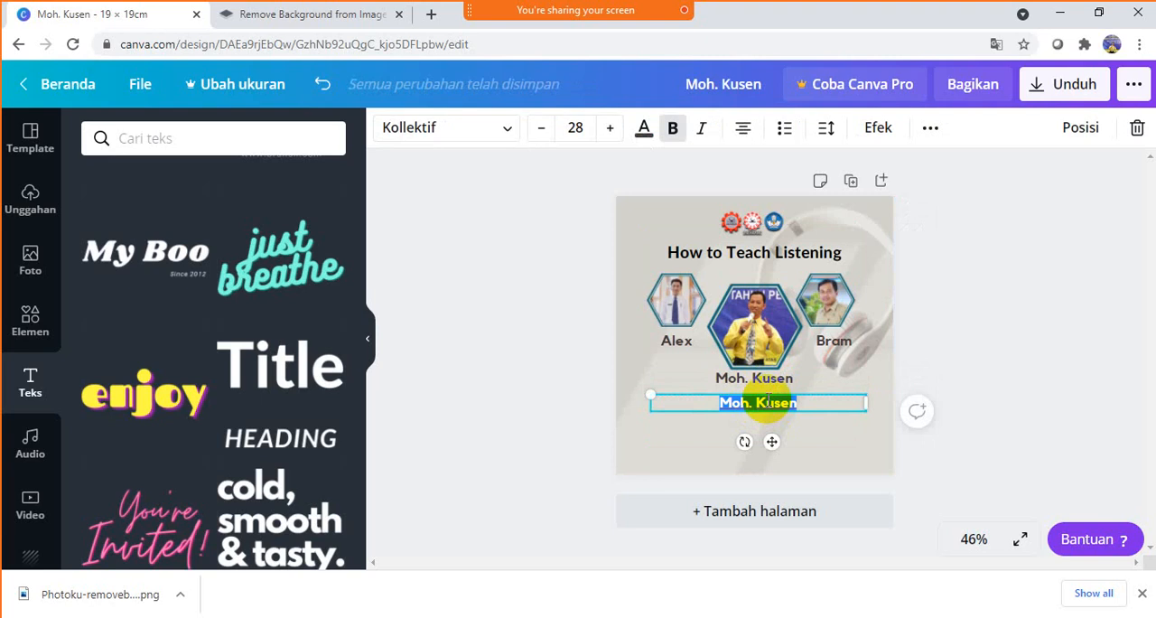
type("Thur")
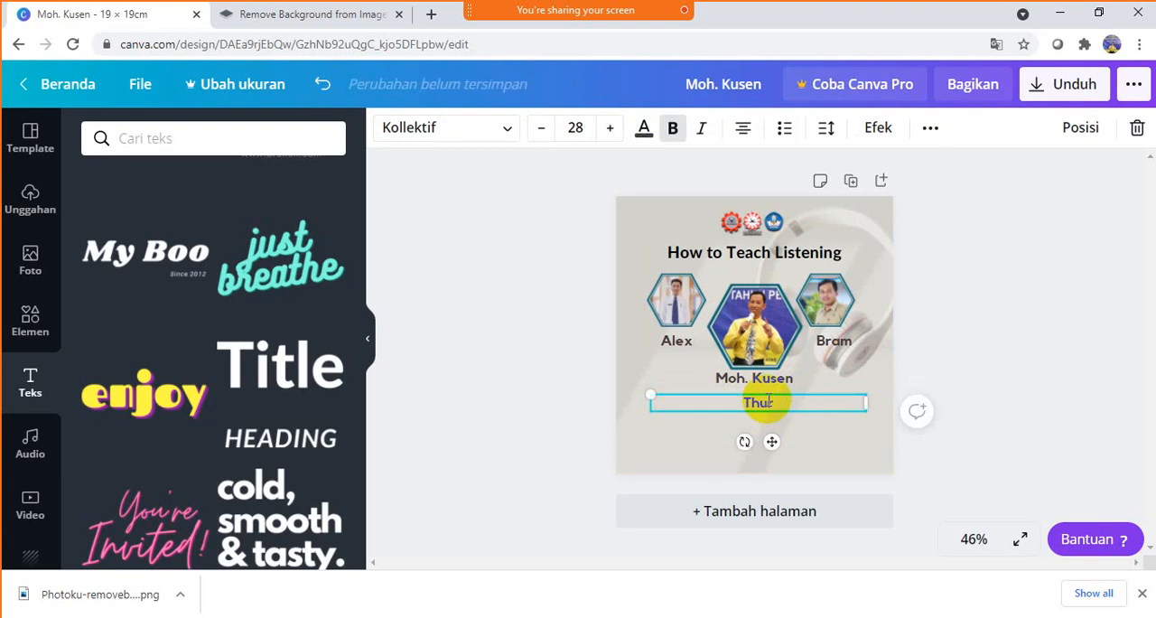
type("sday")
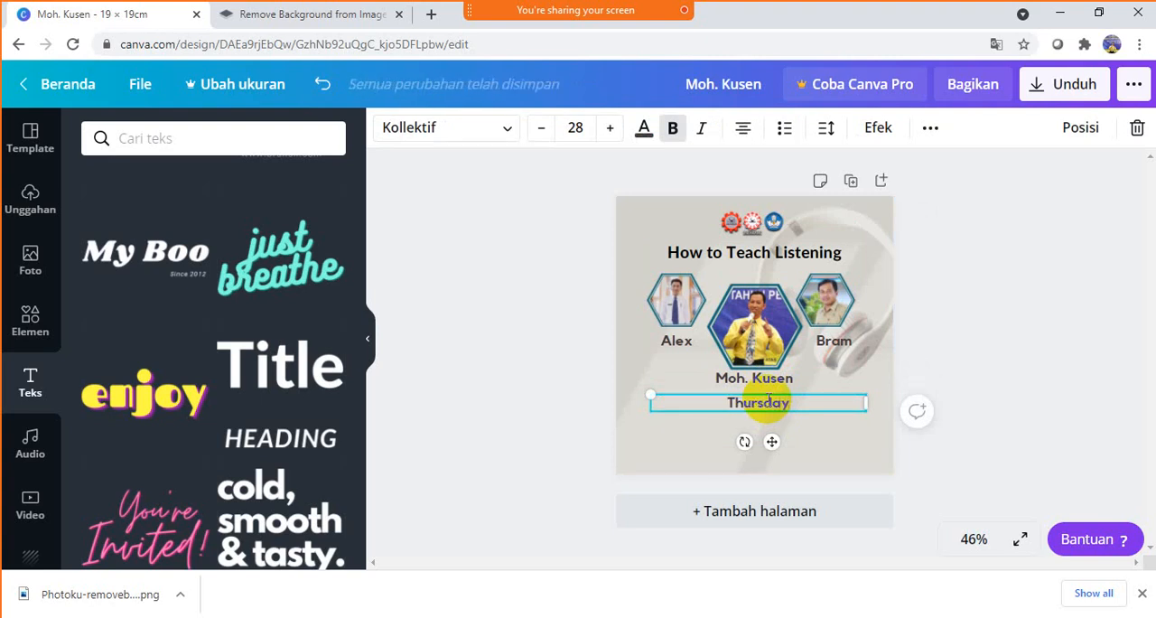
type(", 08")
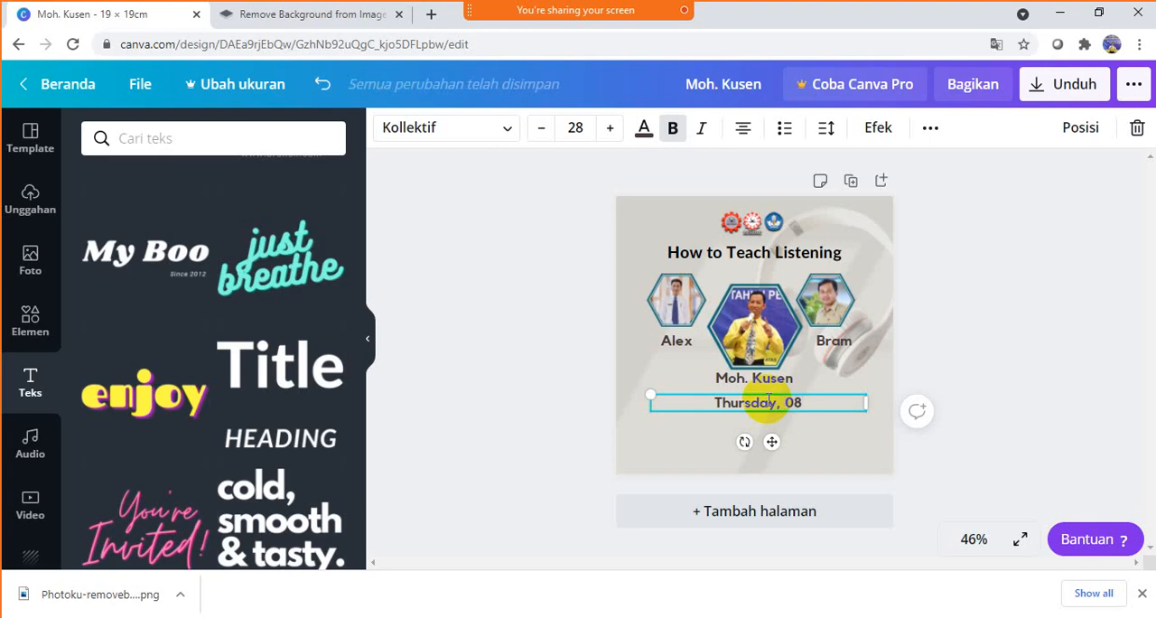
key("Left")
key("Left")
type("April")
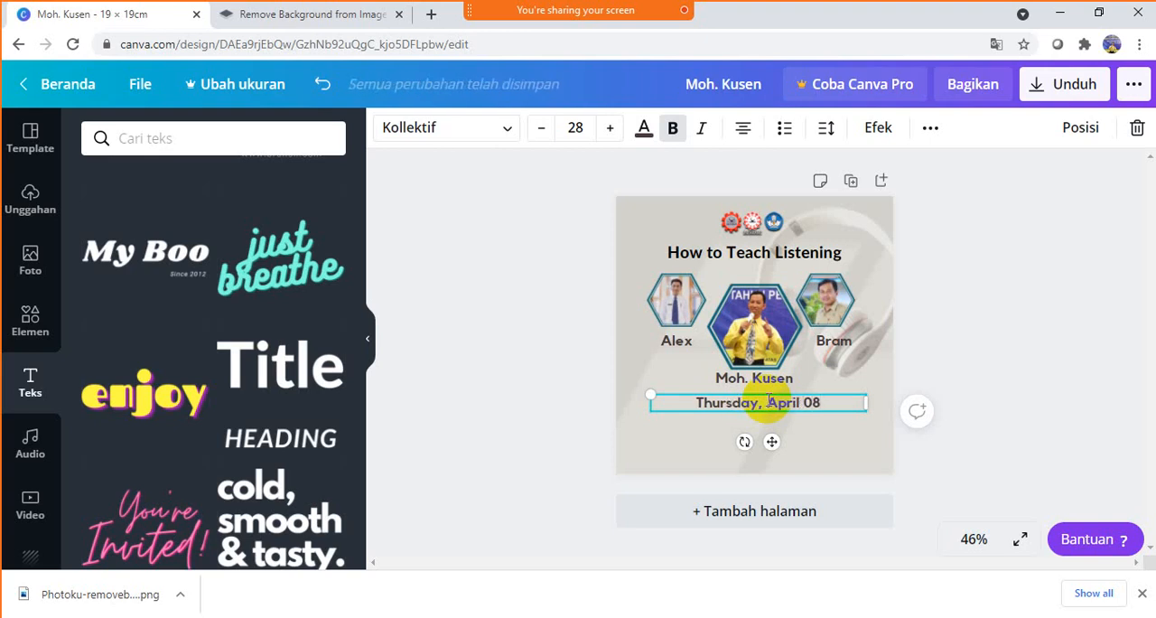
key("End")
type(", 2021")
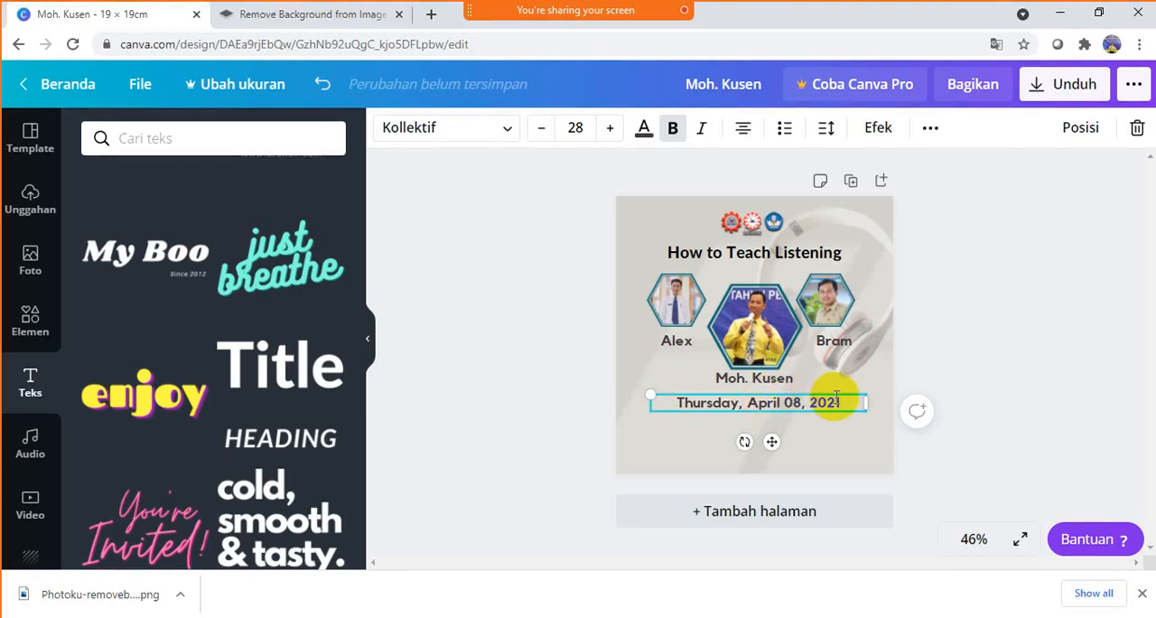
left_click(1082, 251)
left_click(842, 403)
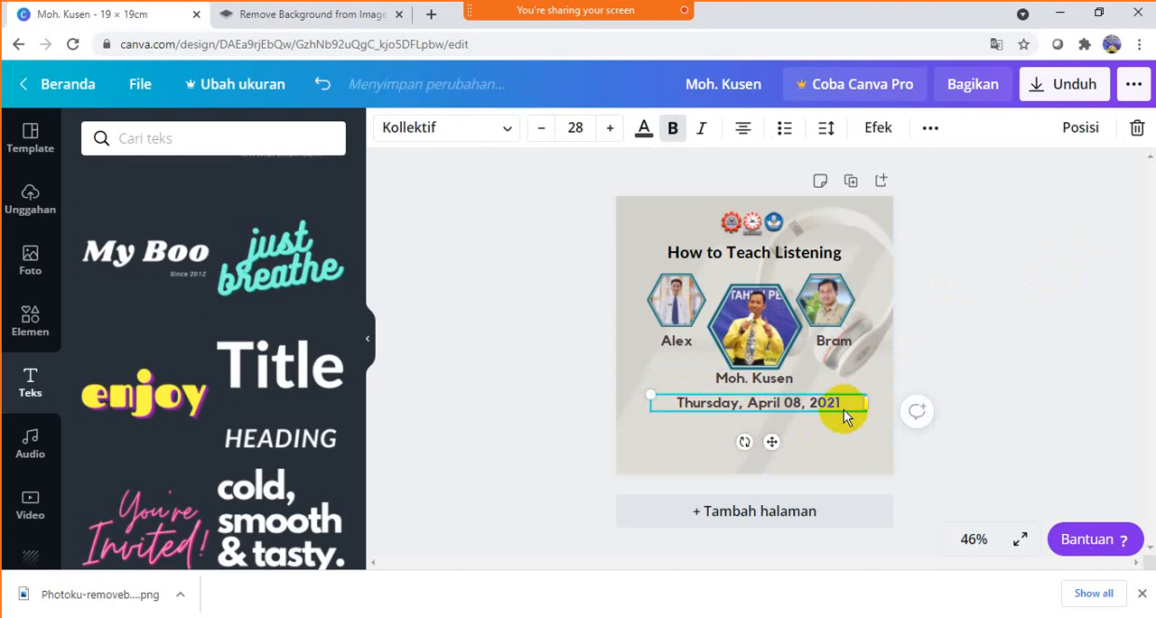
left_click_drag(842, 404, 813, 420)
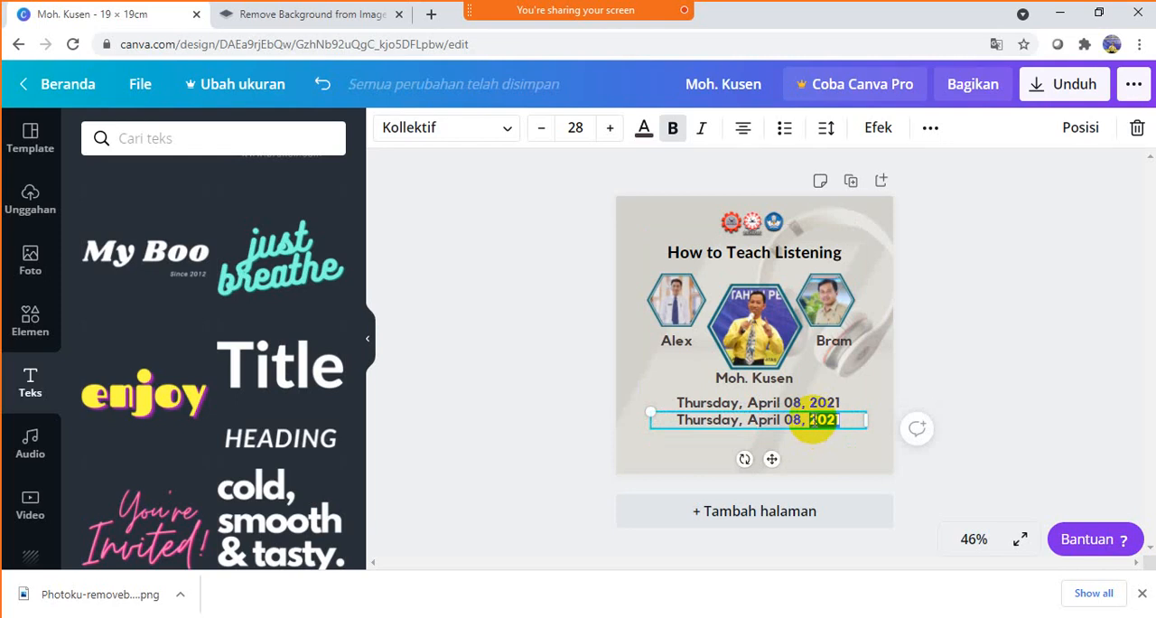
double_click(859, 417)
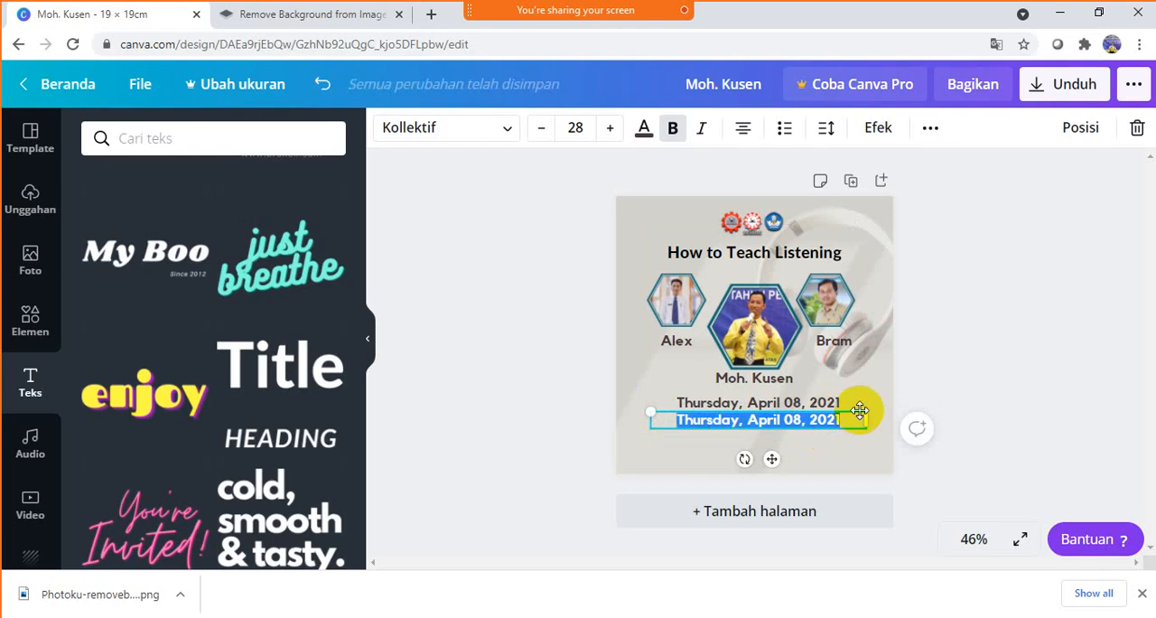
type("http")
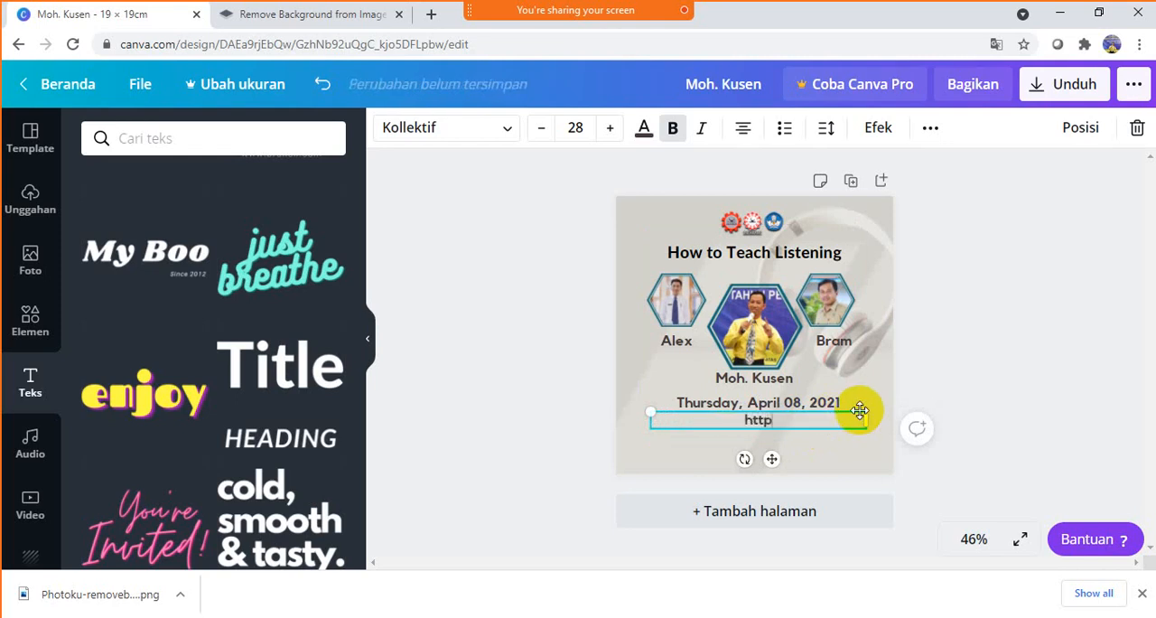
type("s/")
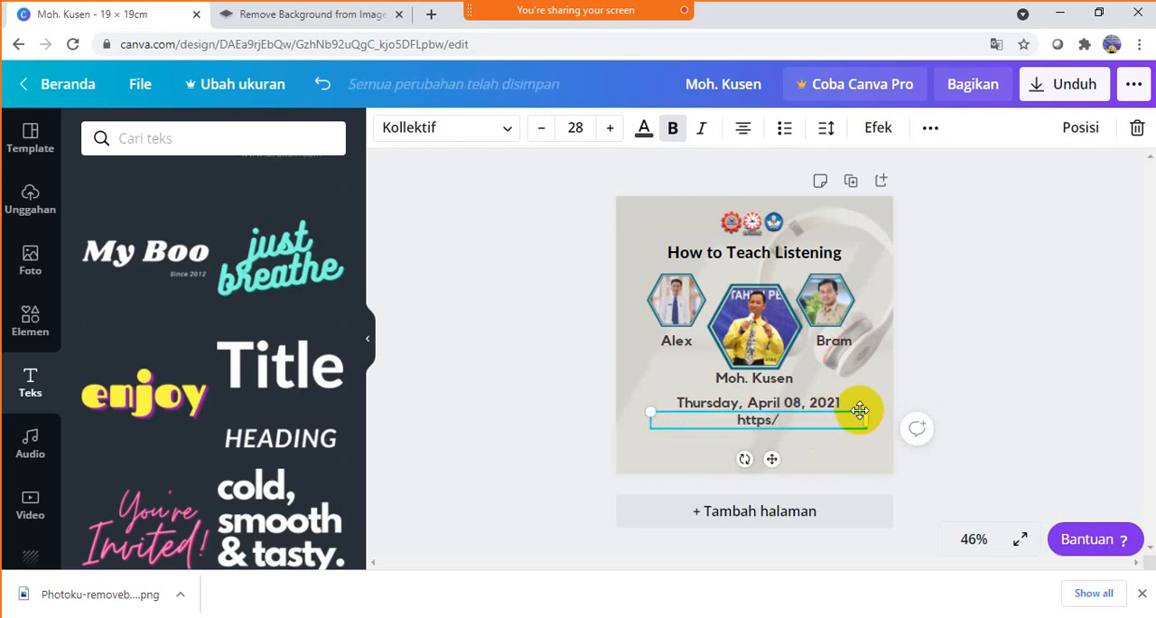
key("BackSpace")
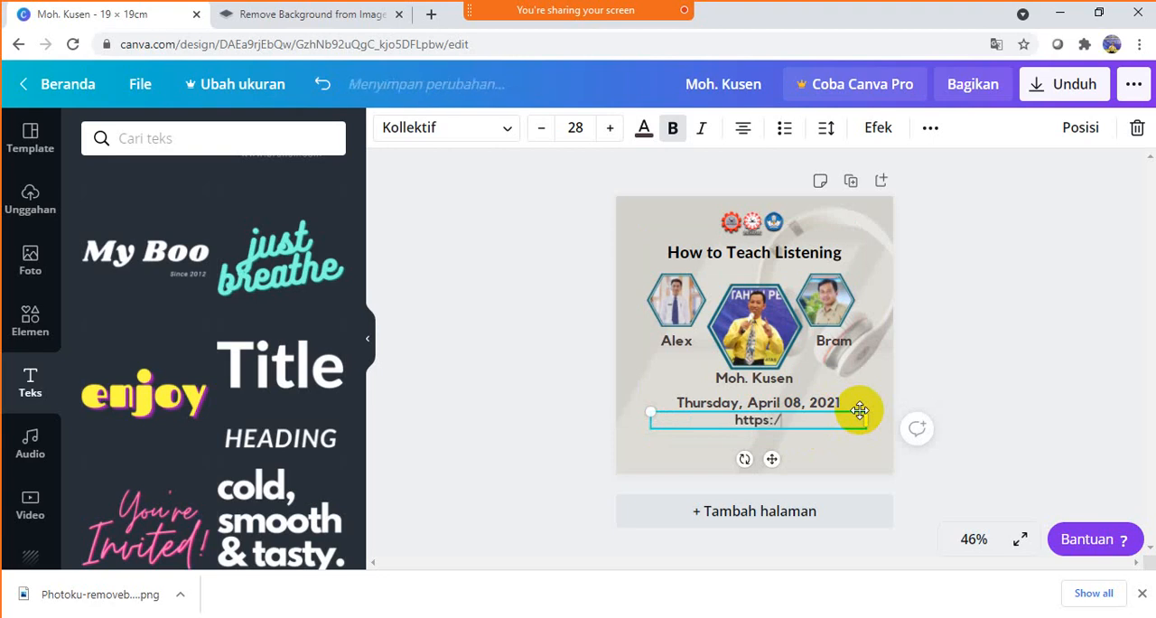
type("bit.ly")
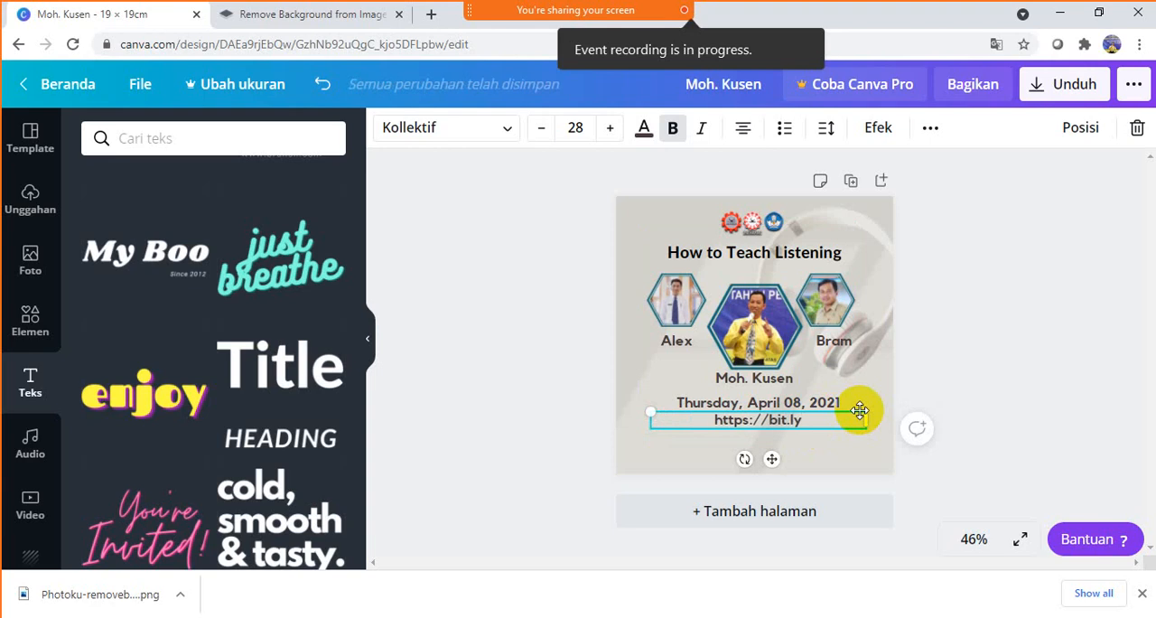
type("/")
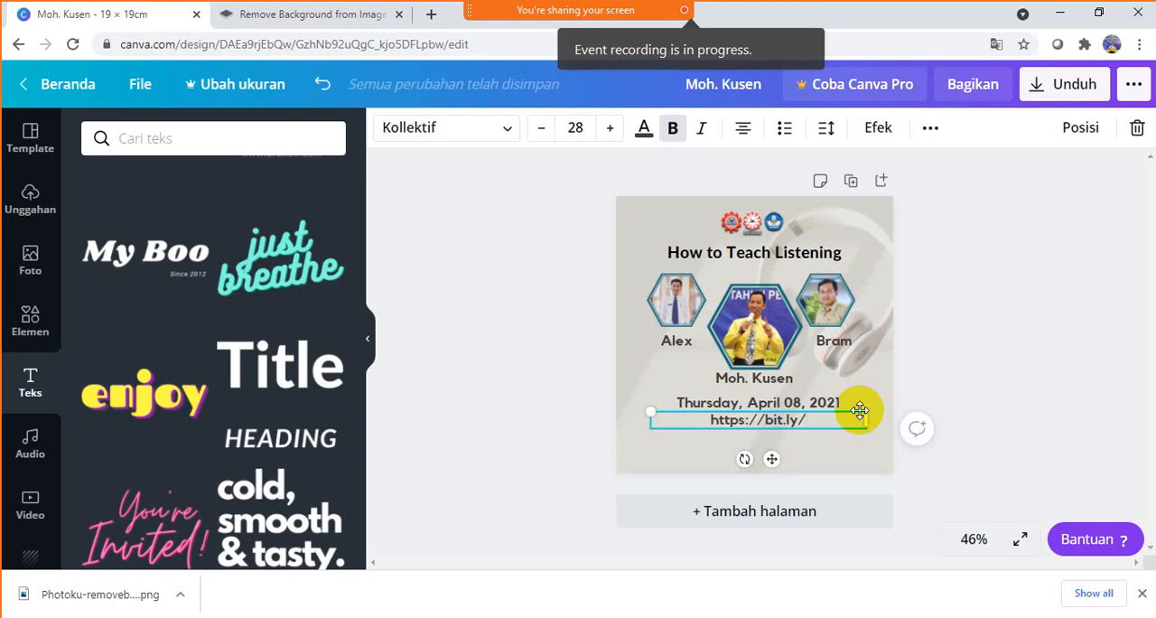
type("t")
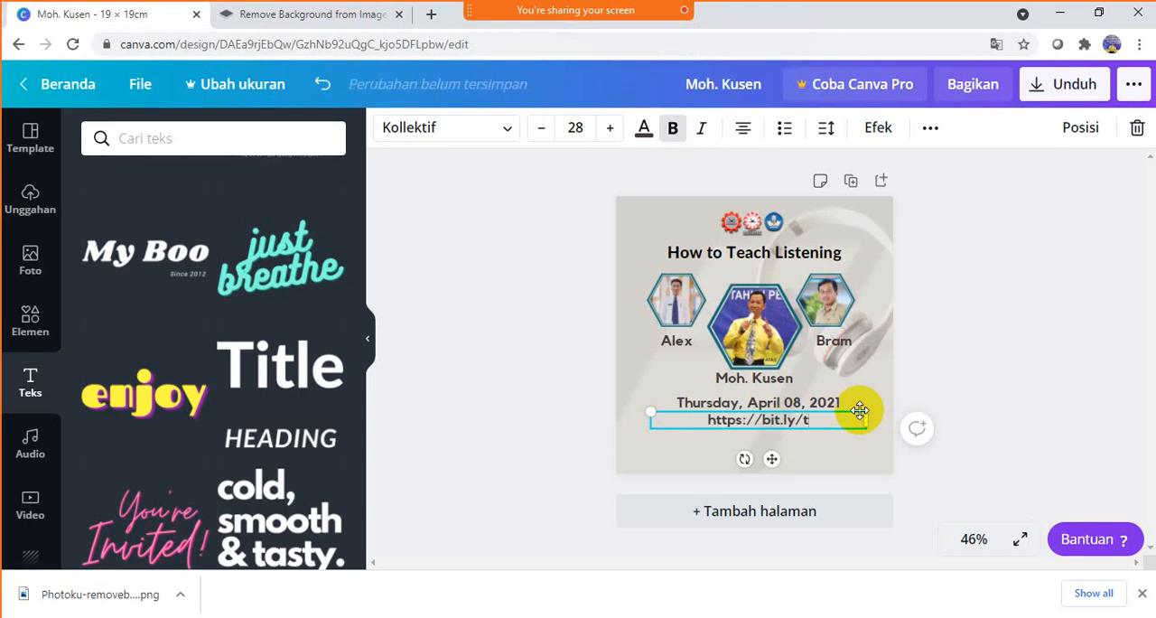
type("each")
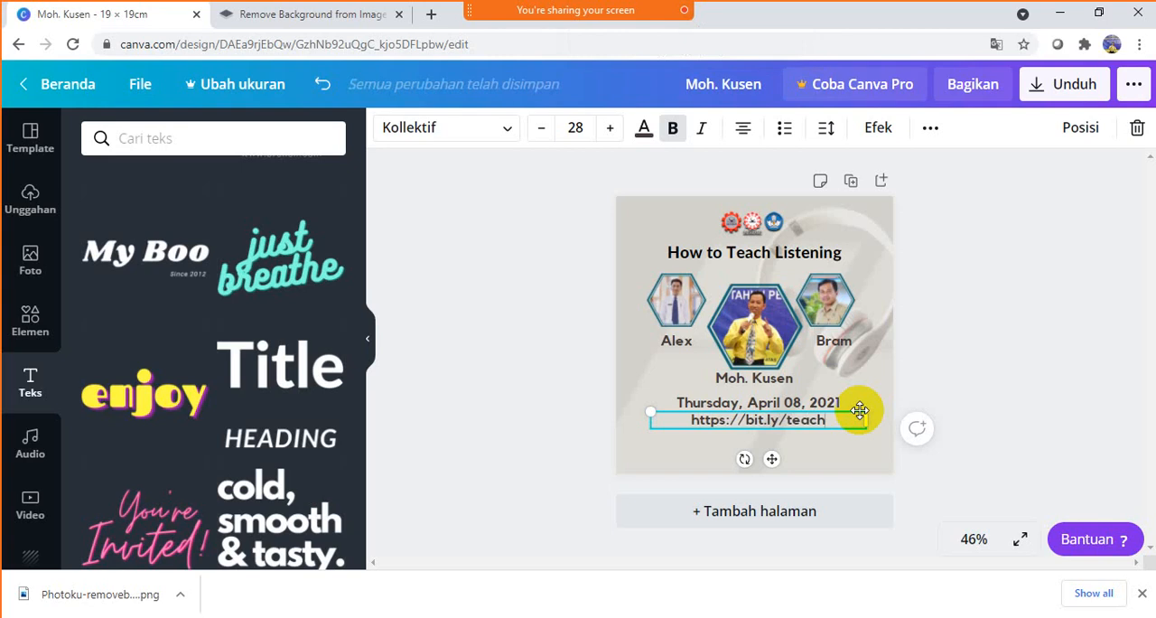
type("listenig")
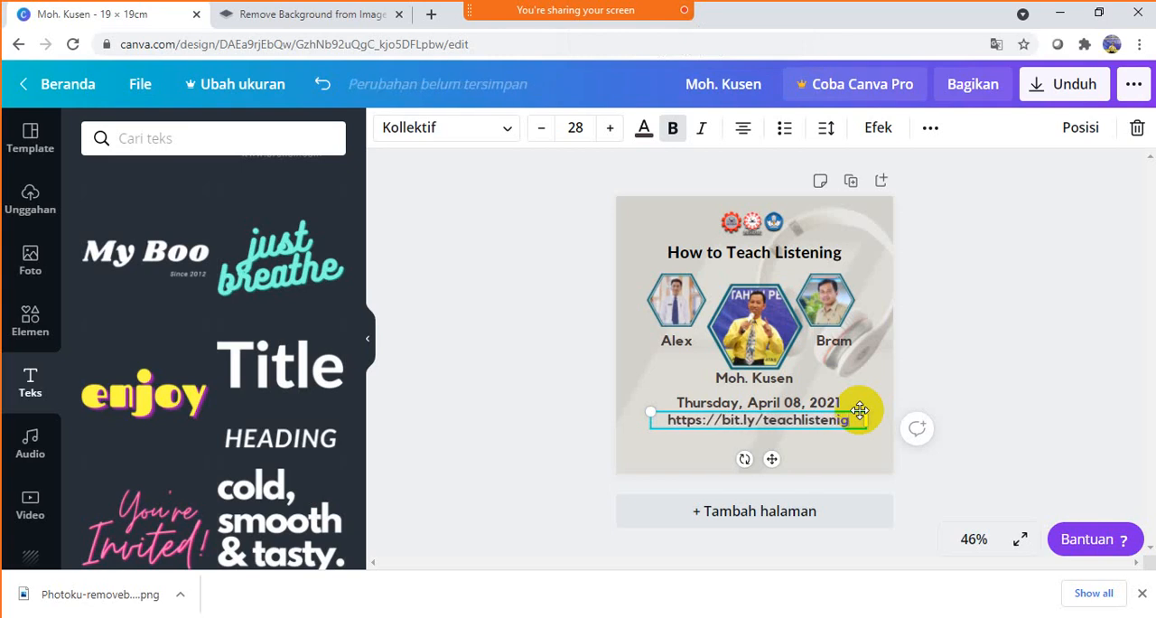
key("BackSpace")
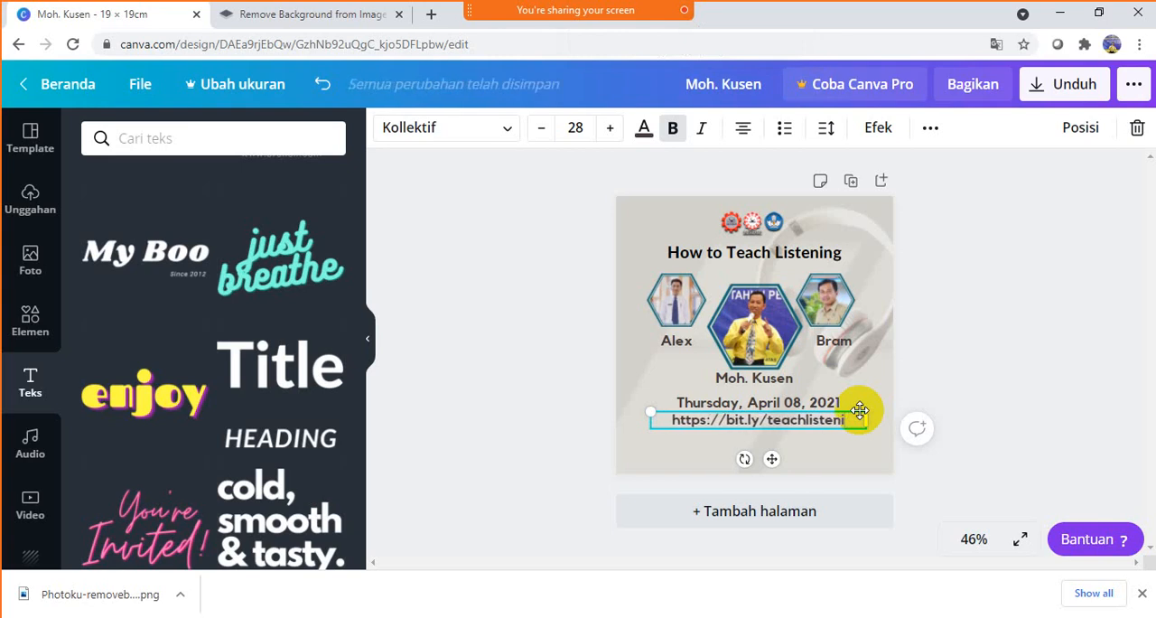
type("ng")
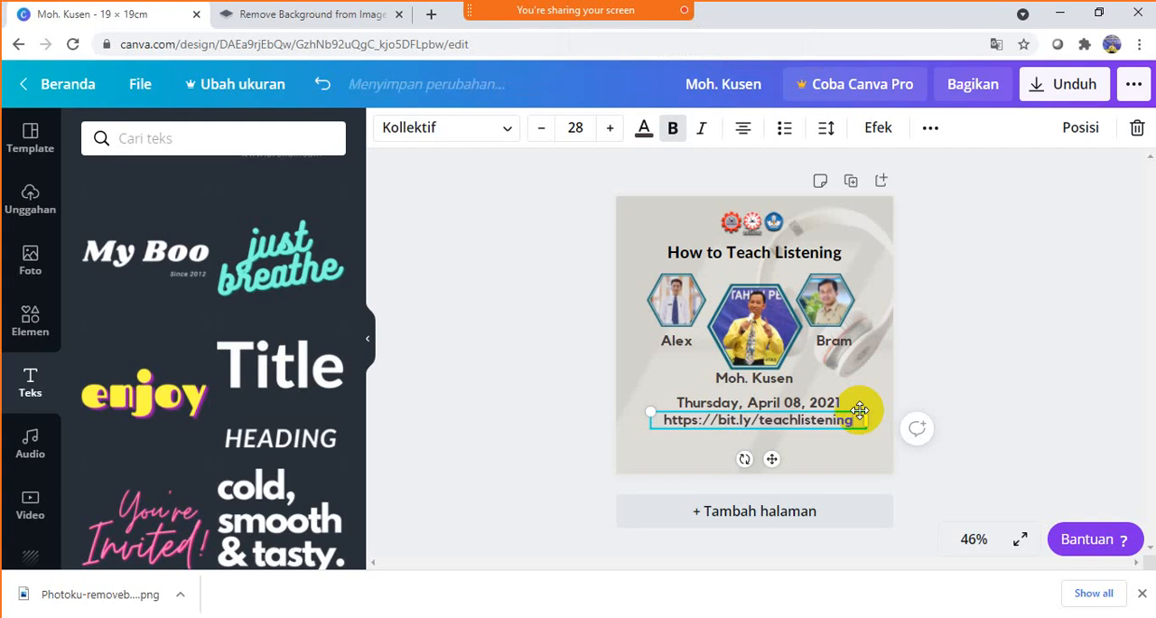
type("21")
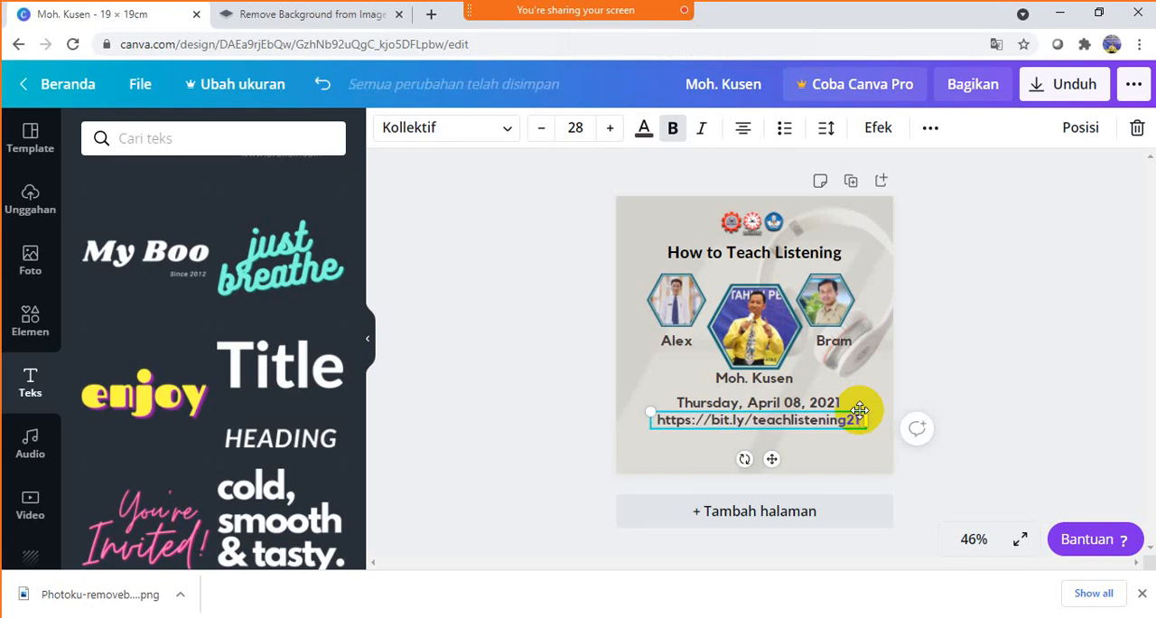
left_click(1066, 323)
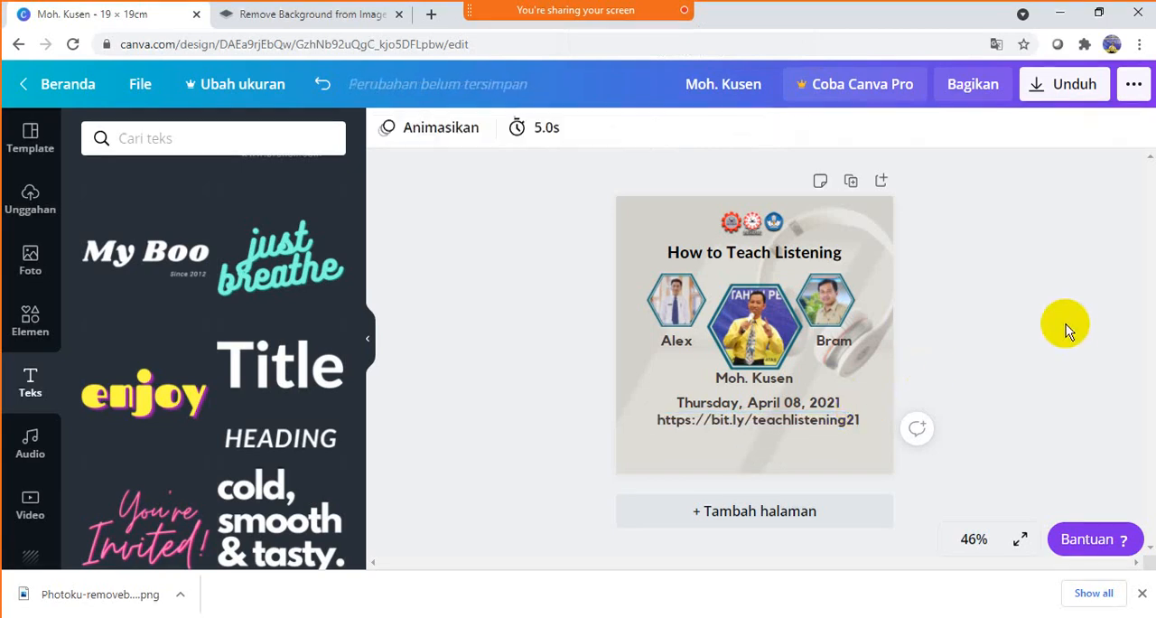
- Reduce the font size of the link line below the date to 18
left_click(836, 431)
left_click(545, 130)
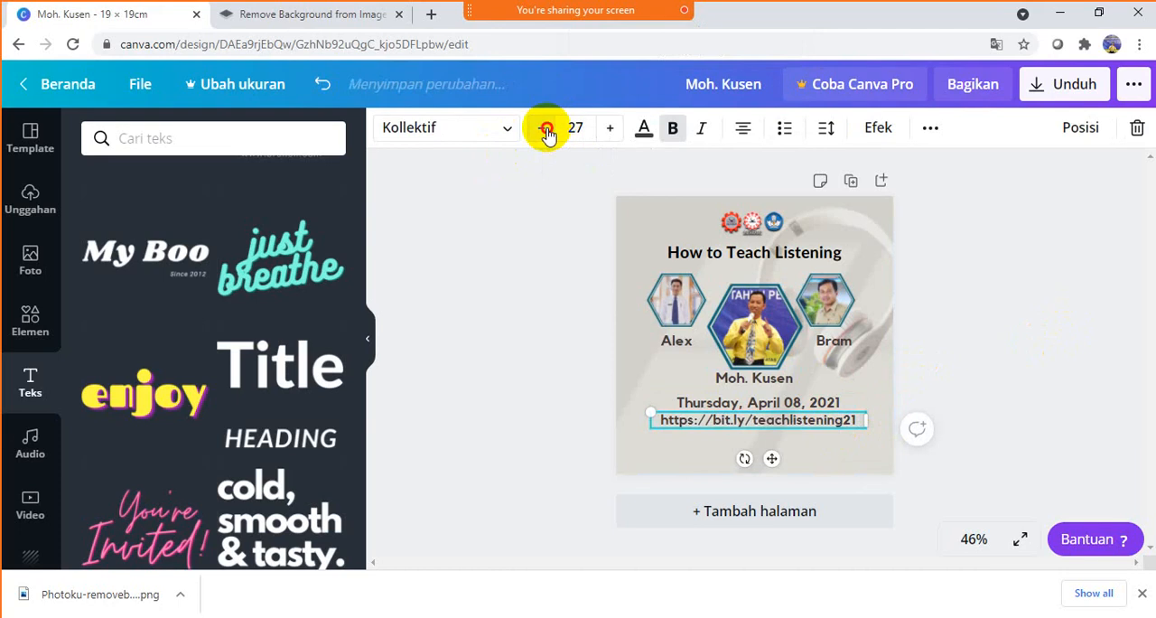
left_click(546, 130)
left_click(546, 130)
left_click(546, 130)
left_click(546, 131)
left_click(546, 131)
left_click(545, 130)
left_click(546, 130)
left_click(546, 131)
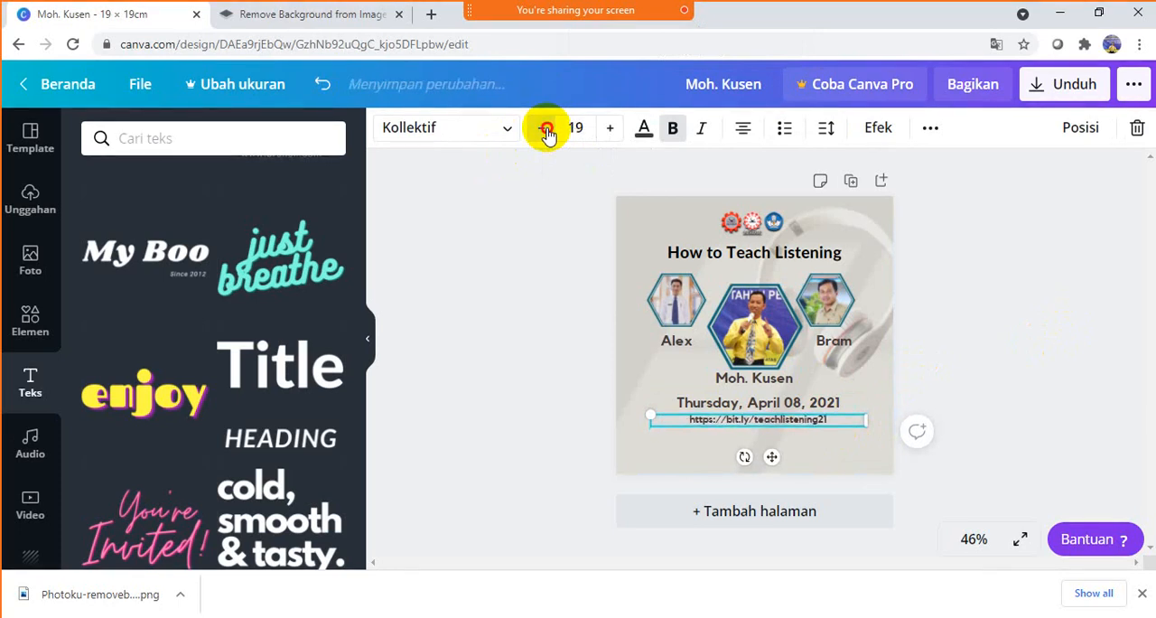
left_click(546, 130)
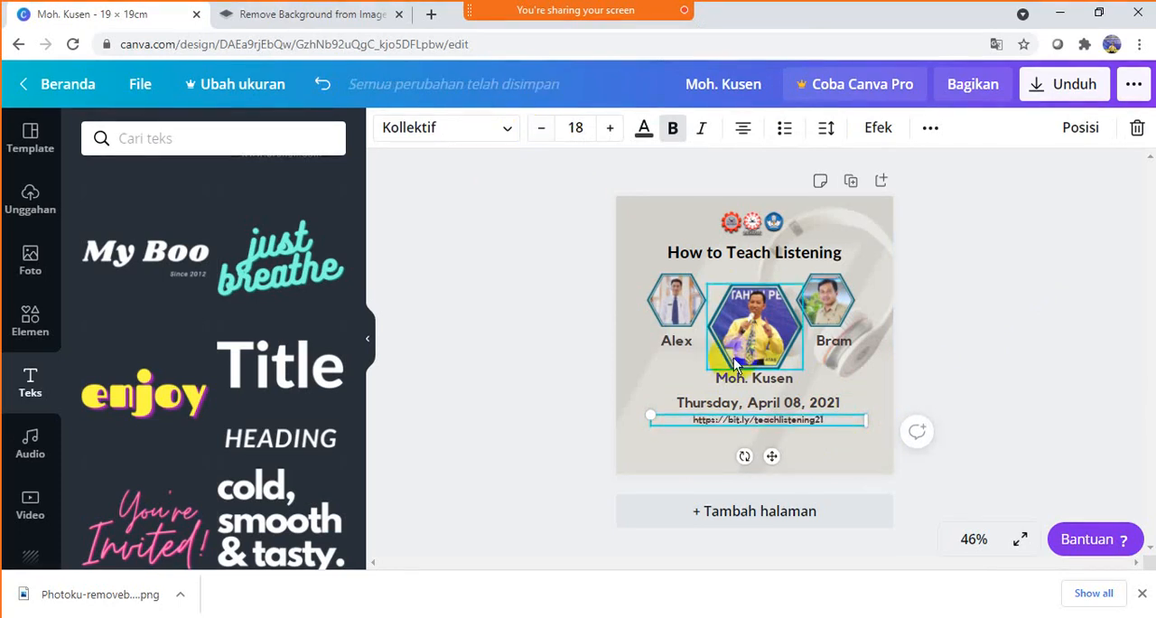
- Reduce the font size of the date line to nearly match the link below it, and deselect it
left_click(755, 402)
left_click(549, 134)
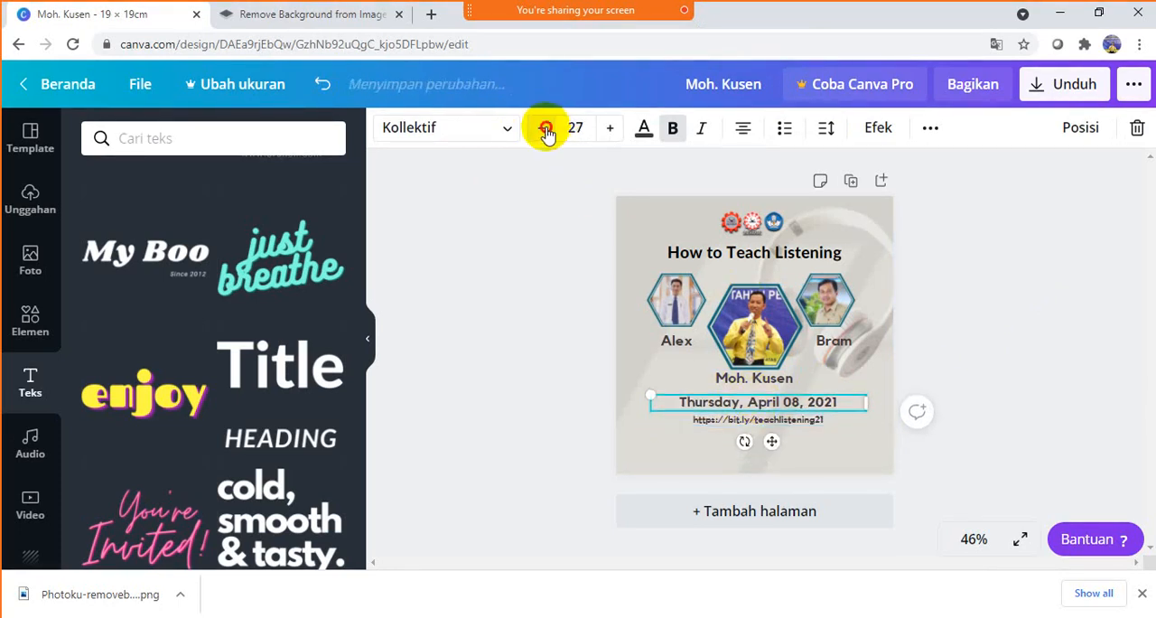
left_click(547, 133)
left_click(548, 133)
left_click(548, 133)
left_click(547, 133)
left_click(547, 133)
left_click(548, 133)
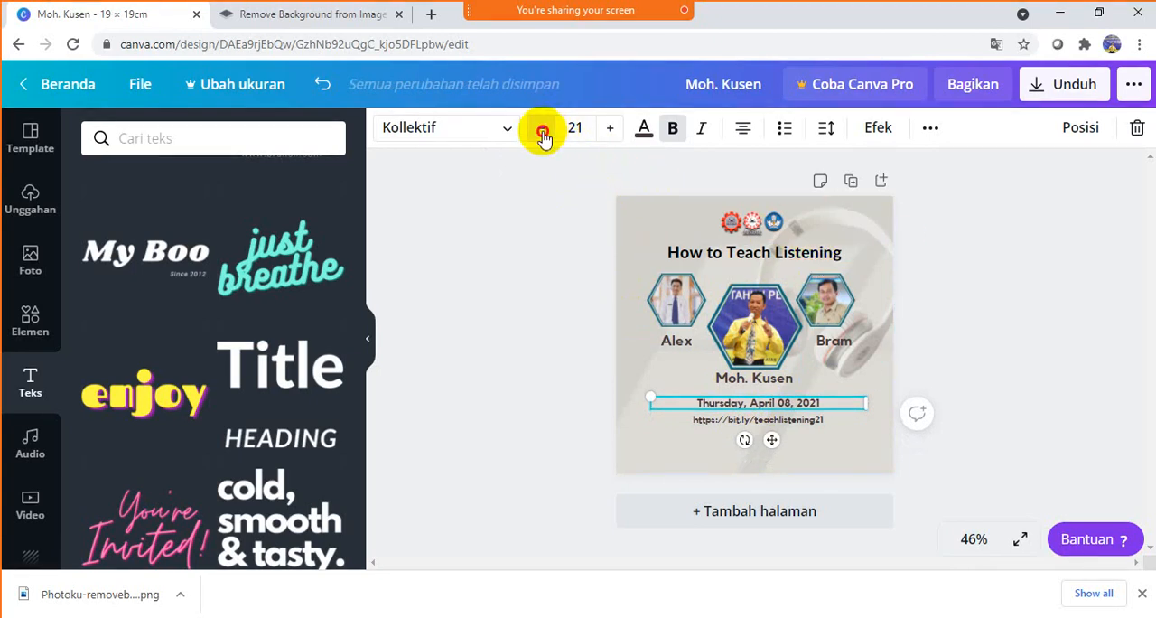
left_click(544, 133)
left_click(979, 262)
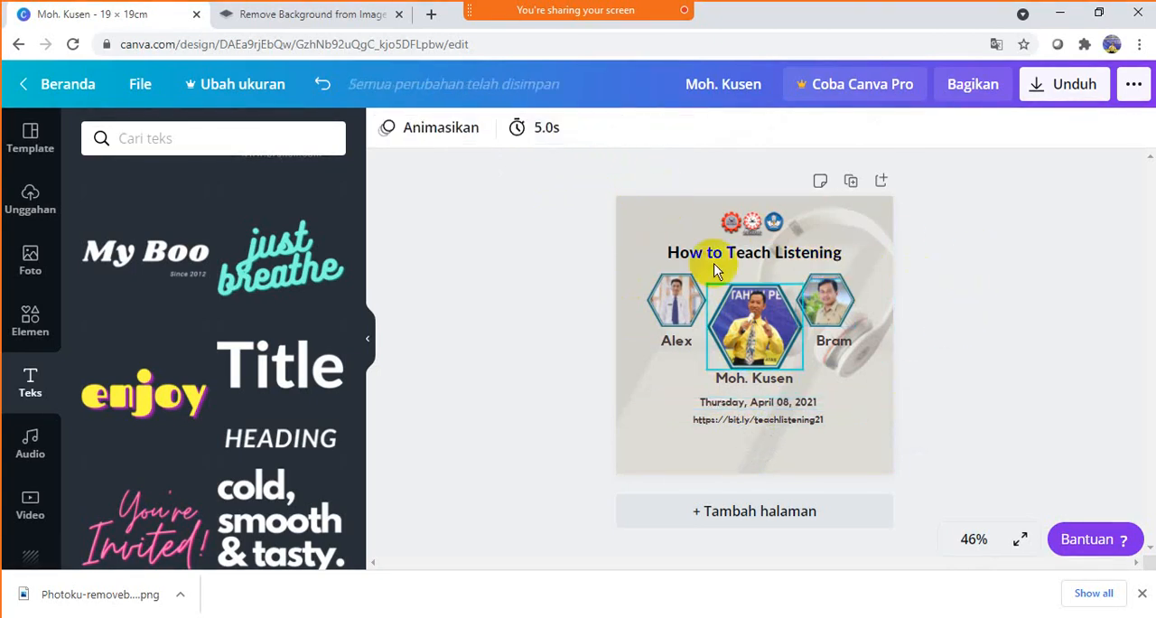
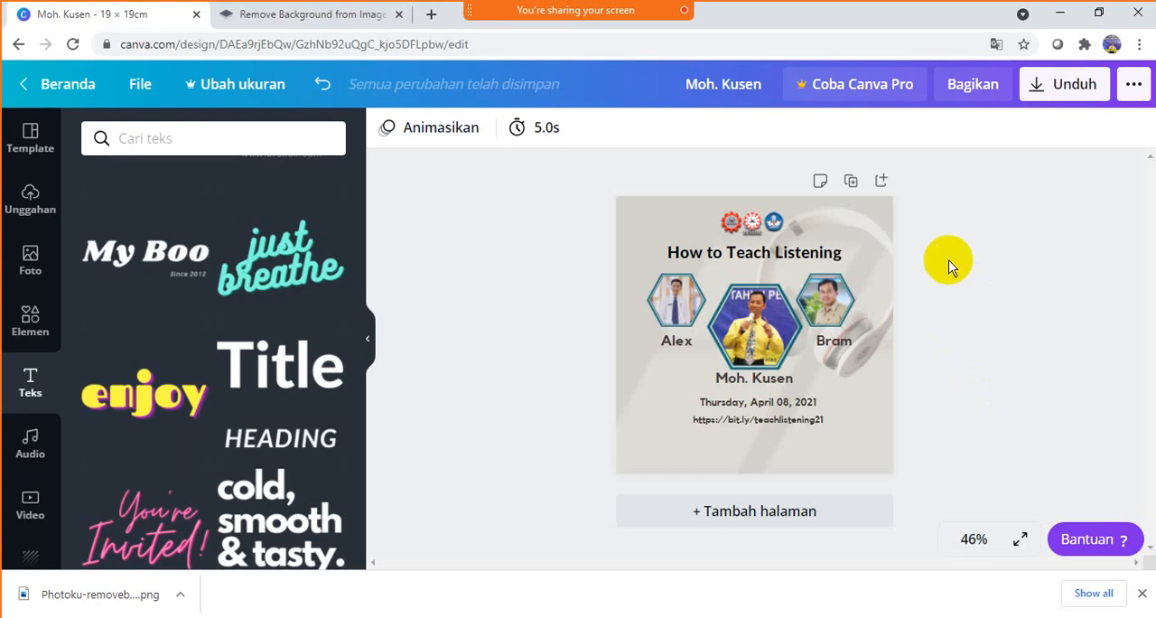
- Add the free large brown paint splatter from the Memerciki graphics to the page
left_click(30, 318)
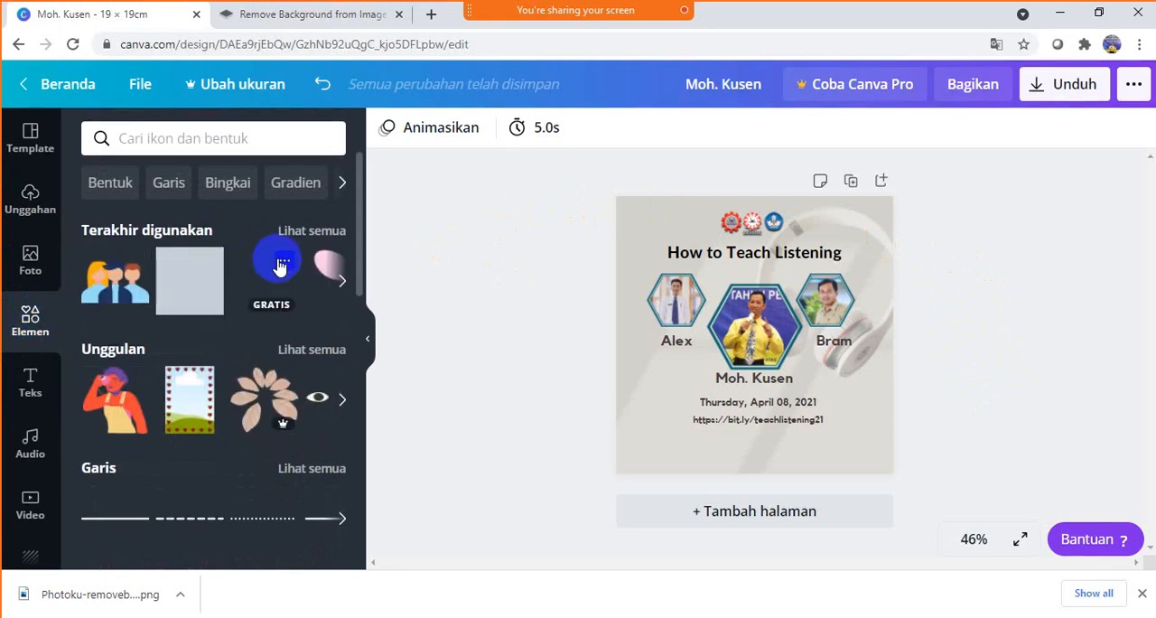
left_click(169, 184)
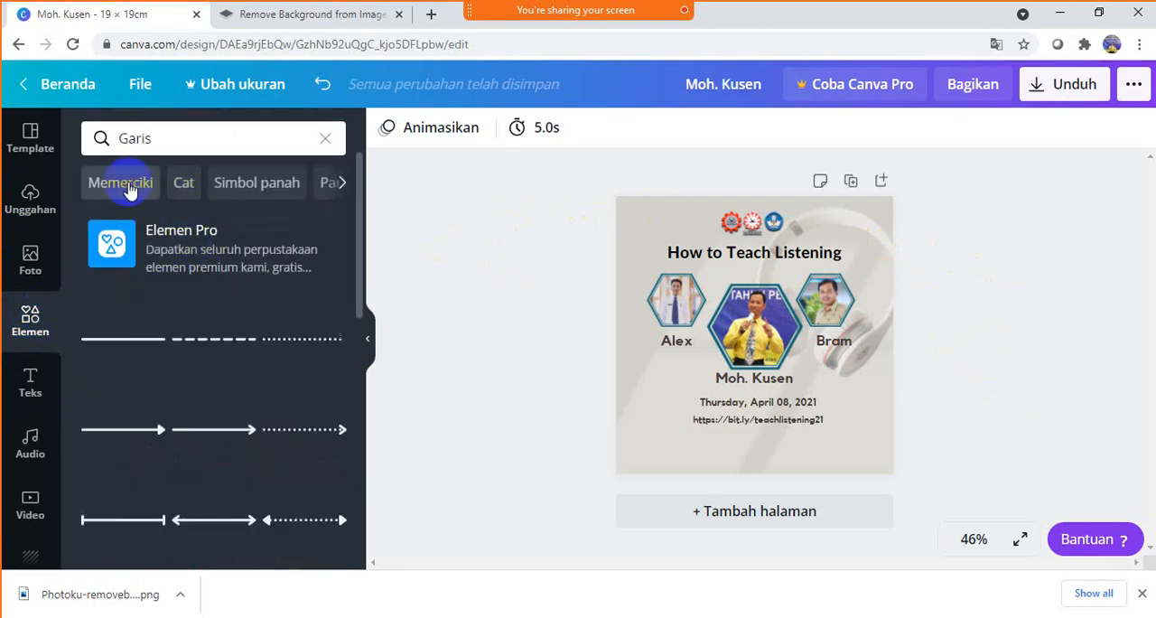
left_click(127, 185)
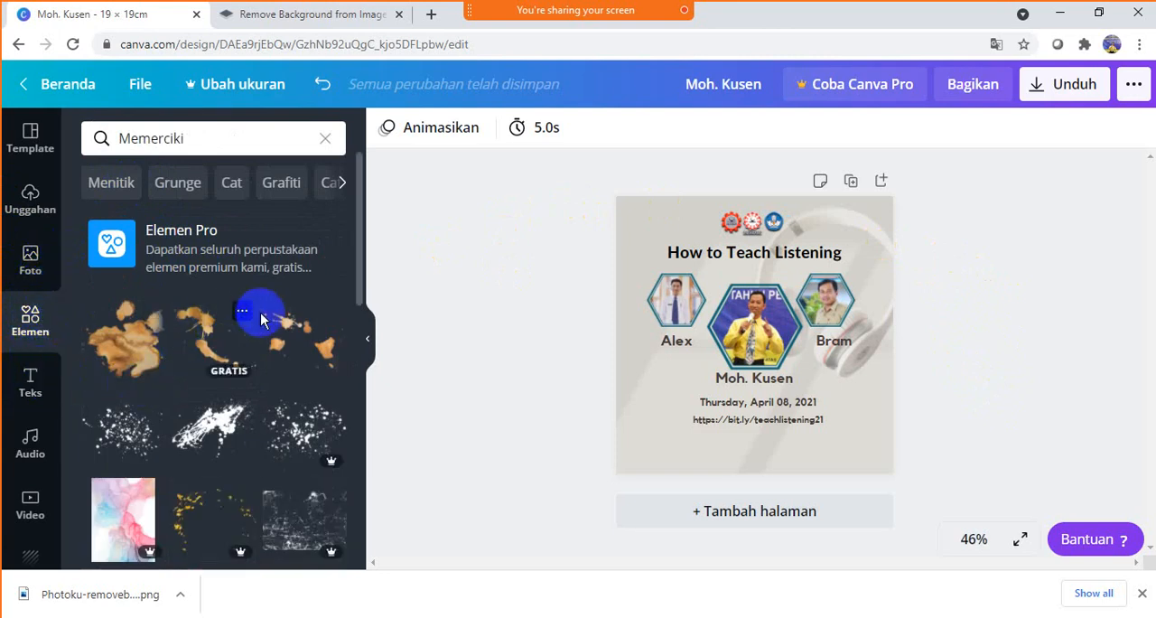
left_click(165, 351)
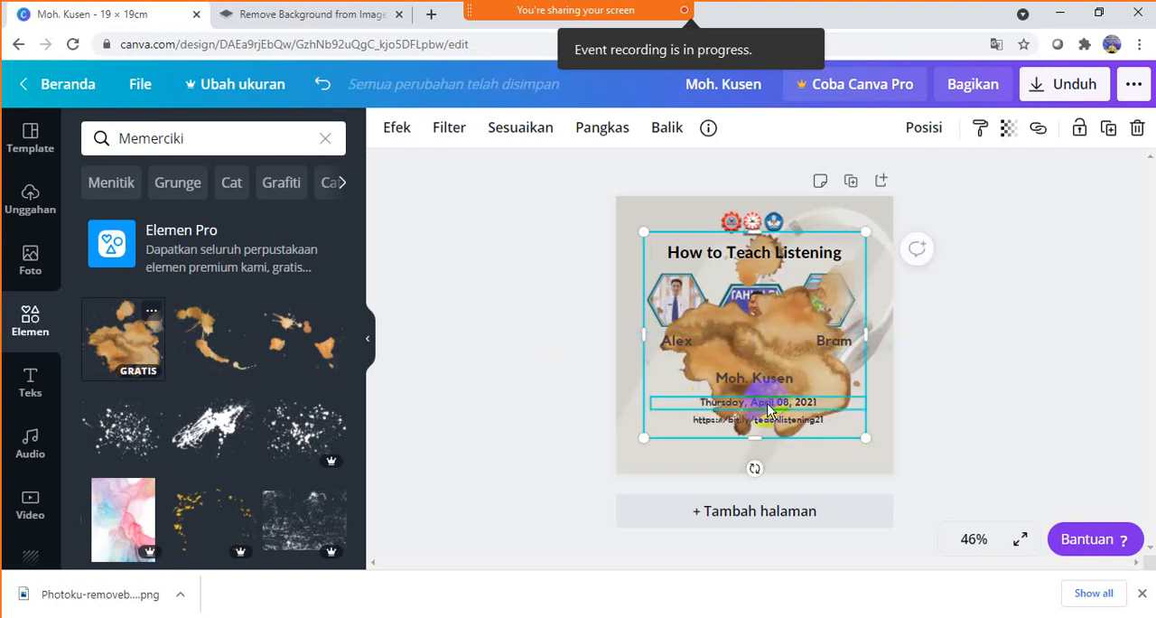
- Shrink the brown splatter and place it over the page's upper-left corner, partly outside the page edge
left_click_drag(838, 420, 747, 325)
left_click_drag(687, 280, 625, 202)
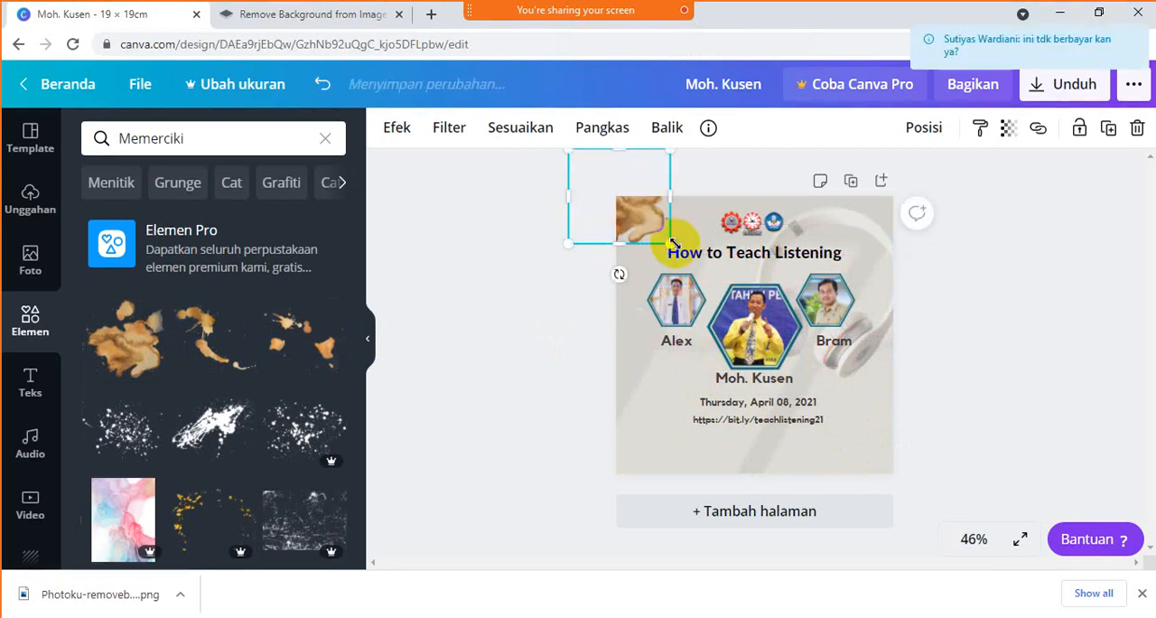
left_click_drag(673, 246, 687, 259)
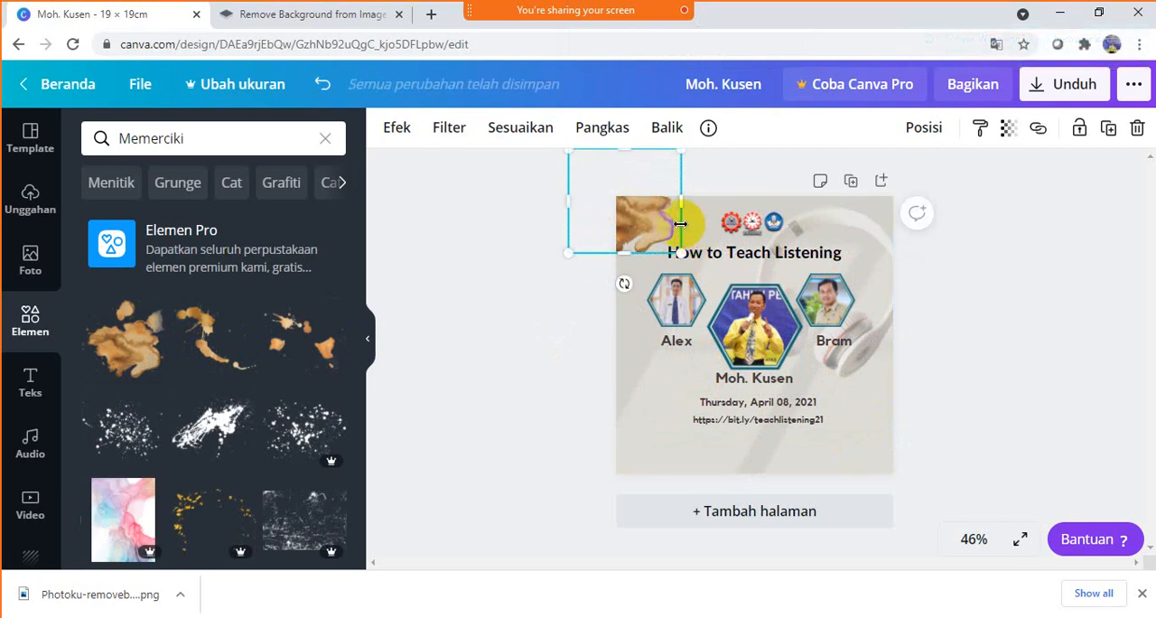
- Place a copy of the splatter over the page's lower-right corner and make it slightly smaller
left_click_drag(641, 208, 885, 440)
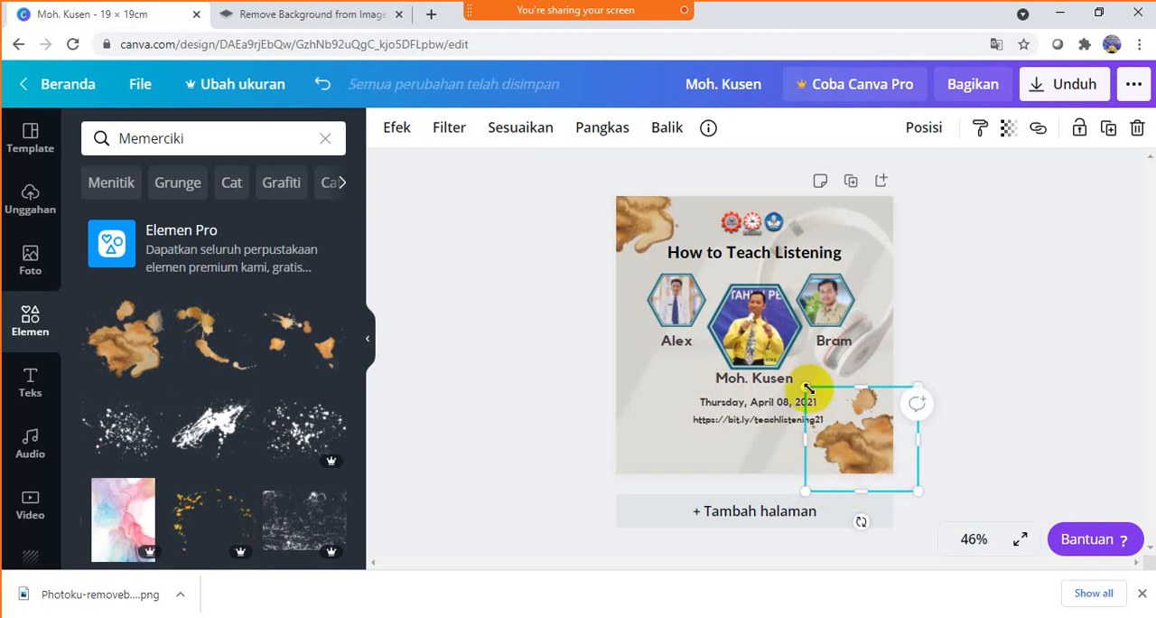
left_click_drag(809, 389, 827, 404)
left_click(979, 309)
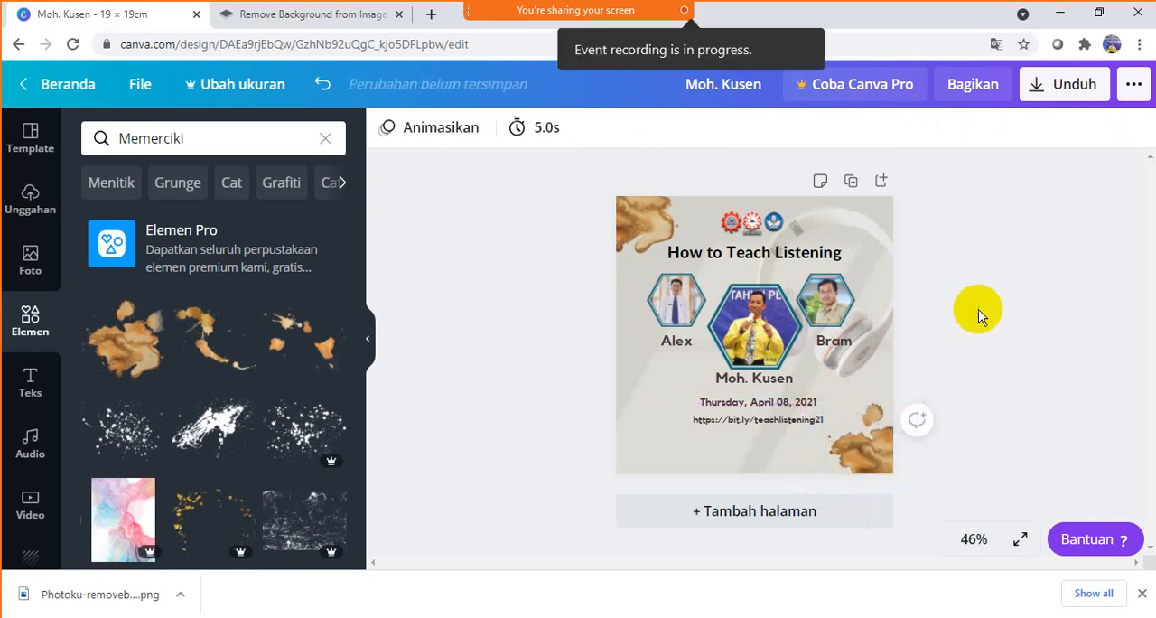
- Reduce the upper-left splatter so it covers only the page corner and clears the title
left_click(625, 235)
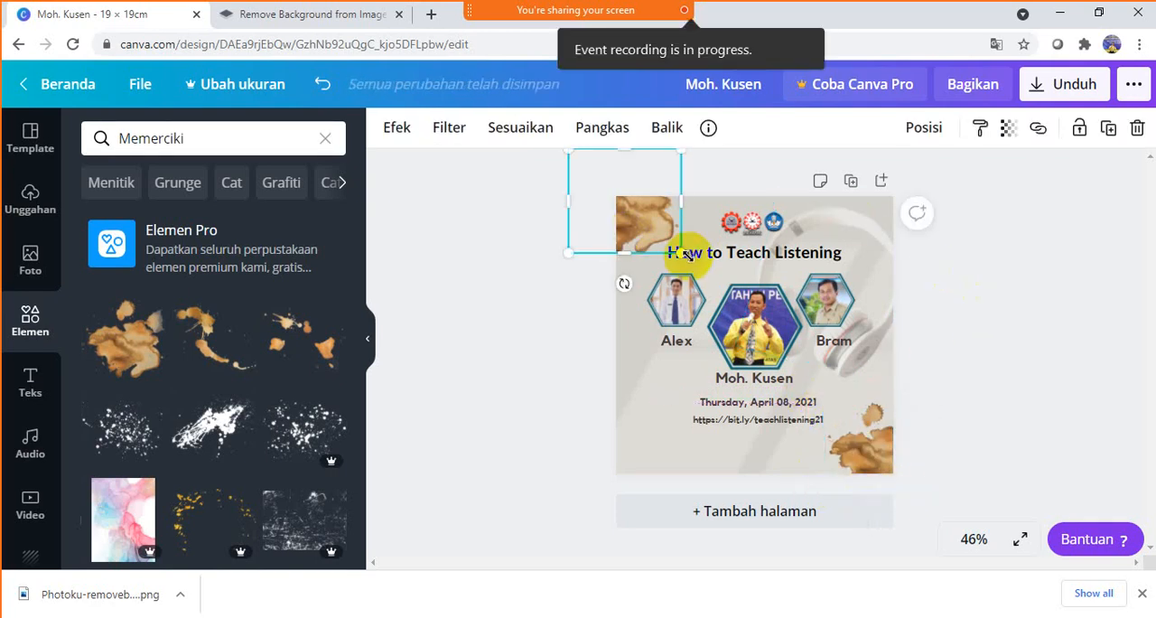
left_click_drag(676, 250, 656, 226)
left_click(1049, 292)
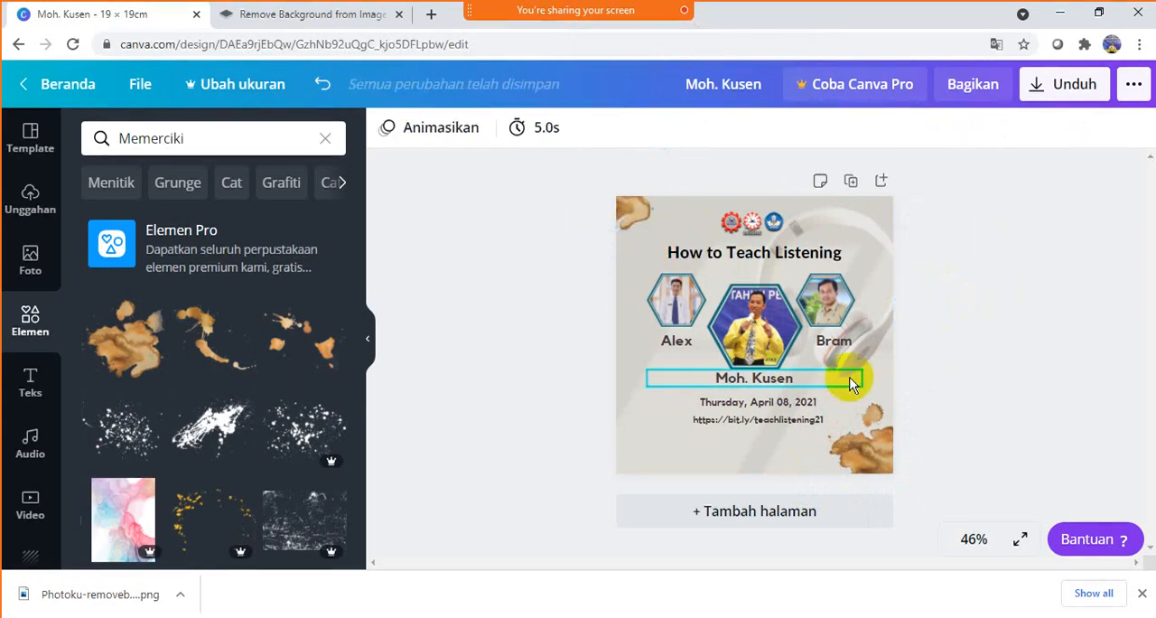
- Right-align the text of the link line and the date line
left_click(773, 421)
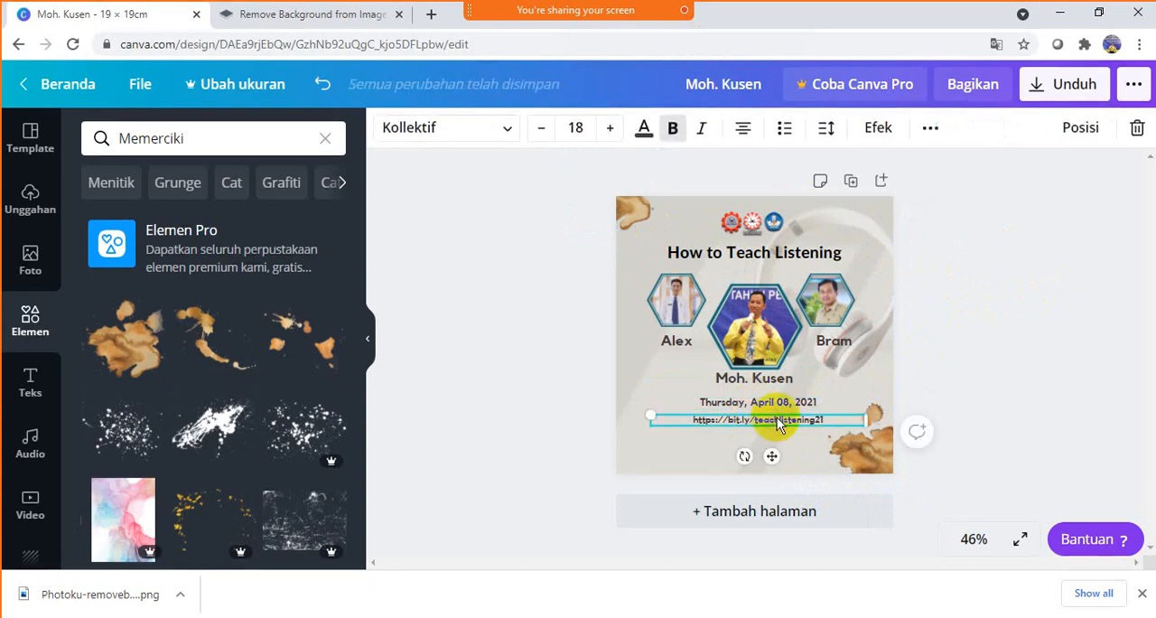
left_click(743, 132)
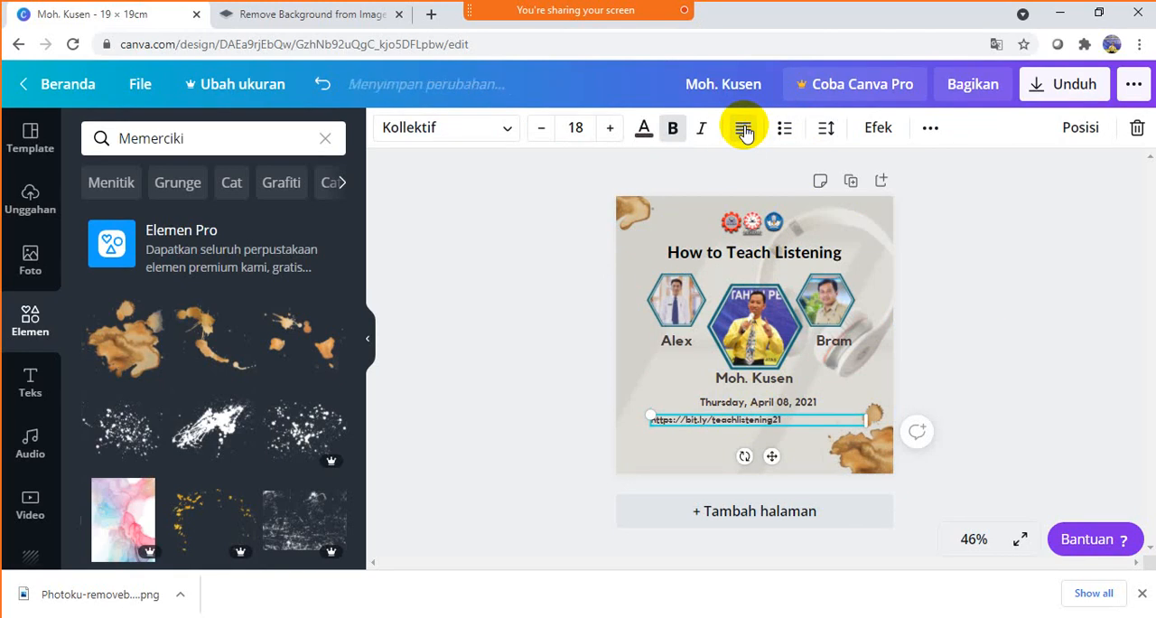
left_click(743, 132)
left_click(784, 402)
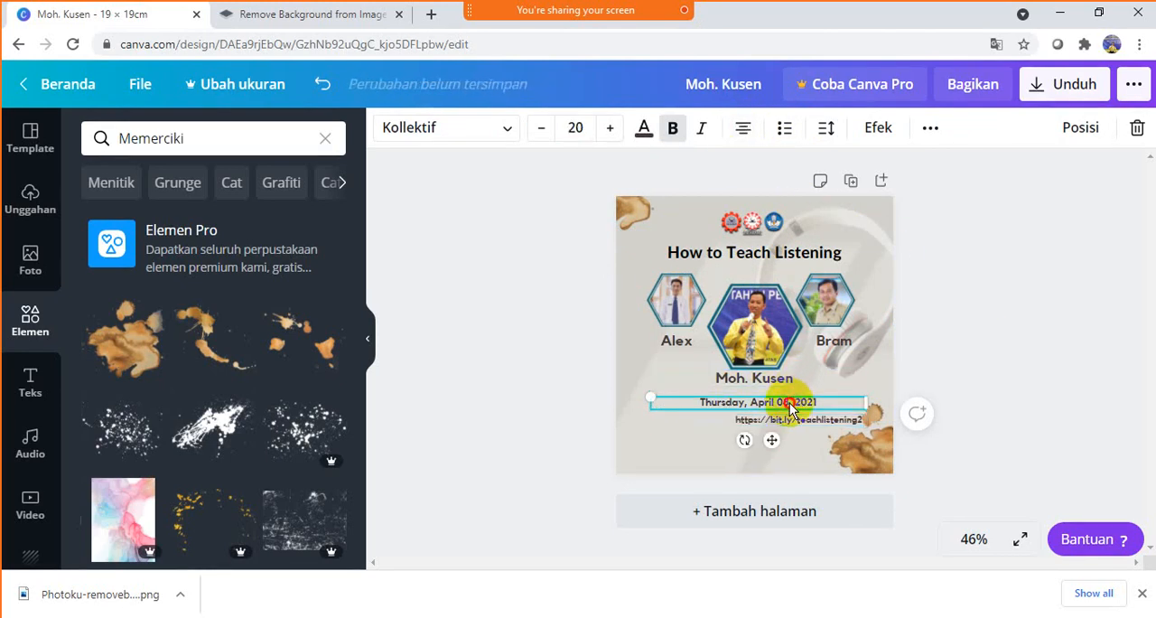
left_click(742, 132)
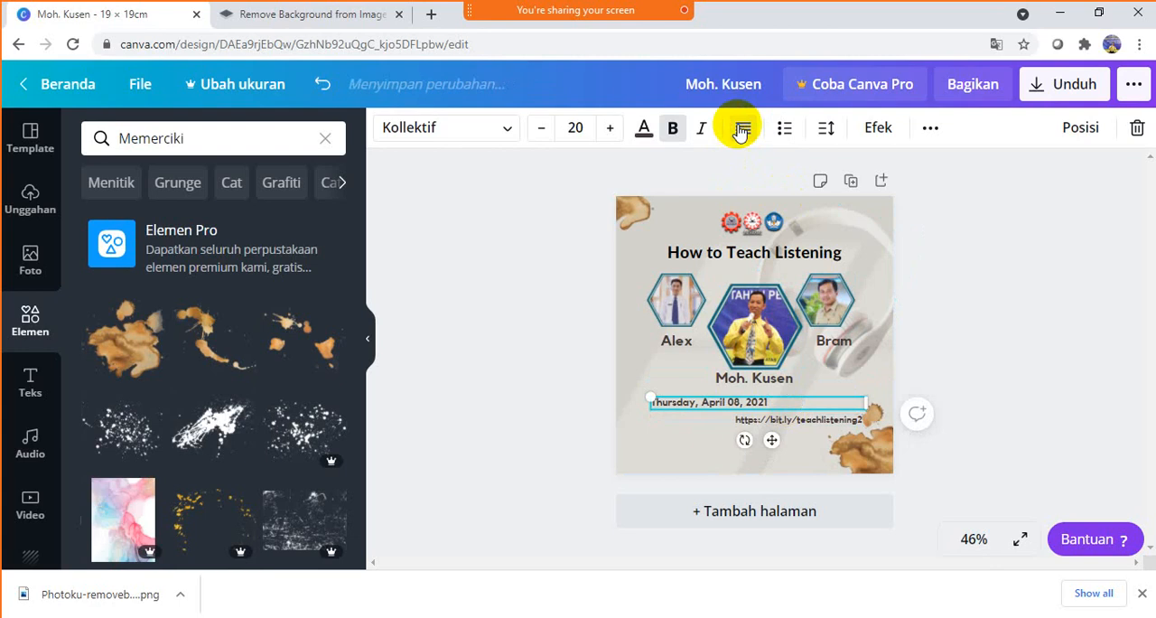
left_click(743, 132)
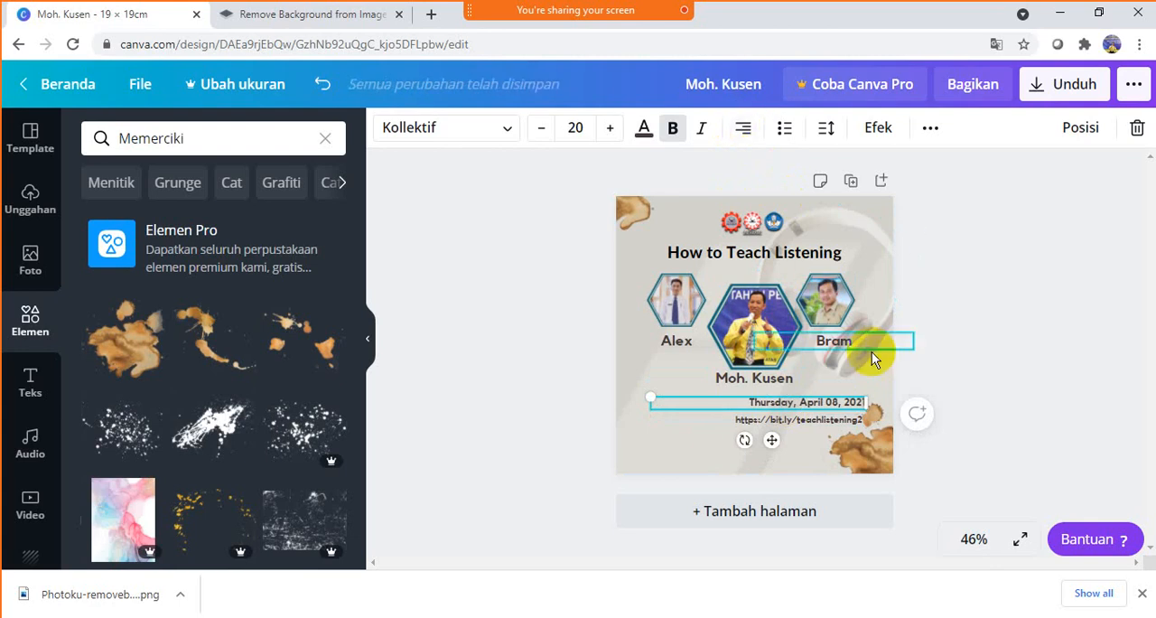
left_click(1003, 345)
- Shift the date and link lines slightly left, clear of the lower-right splatter, with their right ends aligned
left_click(854, 424)
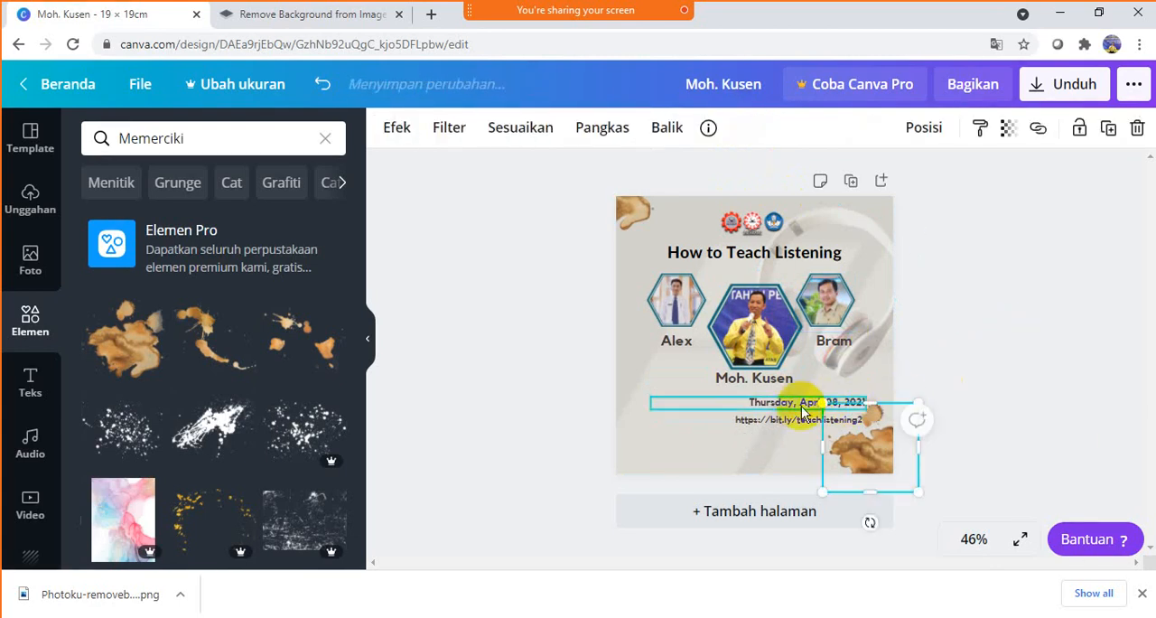
left_click(962, 348)
mouse_move(800, 406)
left_mouse_down()
mouse_move(790, 405)
mouse_move(804, 421)
mouse_move(808, 404)
left_mouse_up()
left_click(810, 419)
left_click(811, 408)
left_click(988, 344)
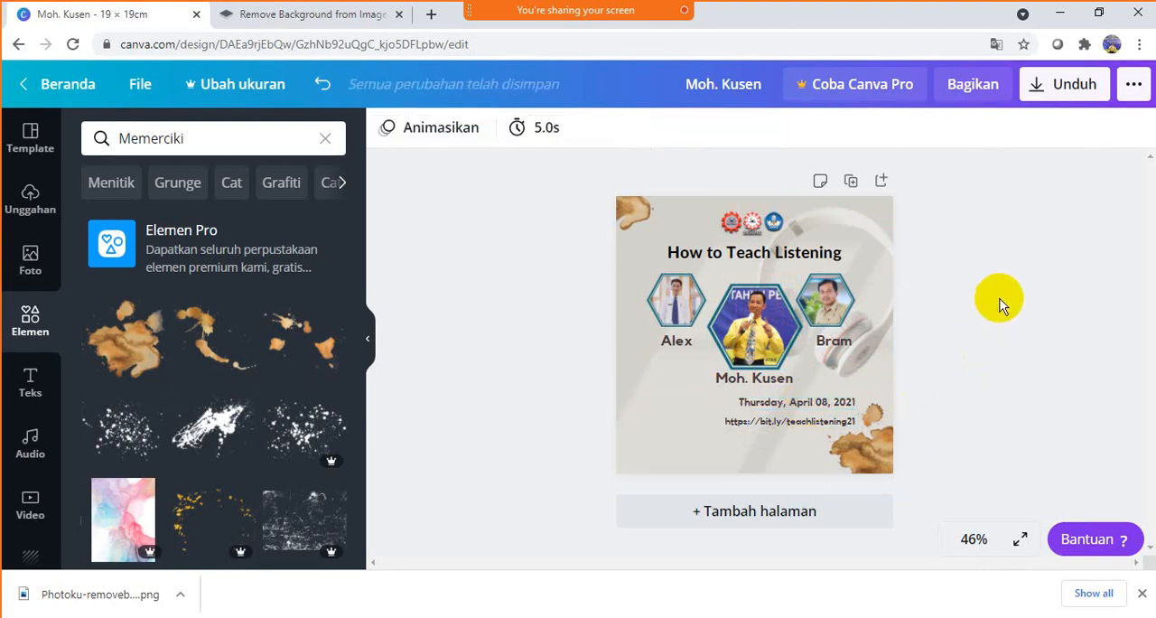
- Nudge the link line upward to sit closer beneath the date line
left_click(806, 425)
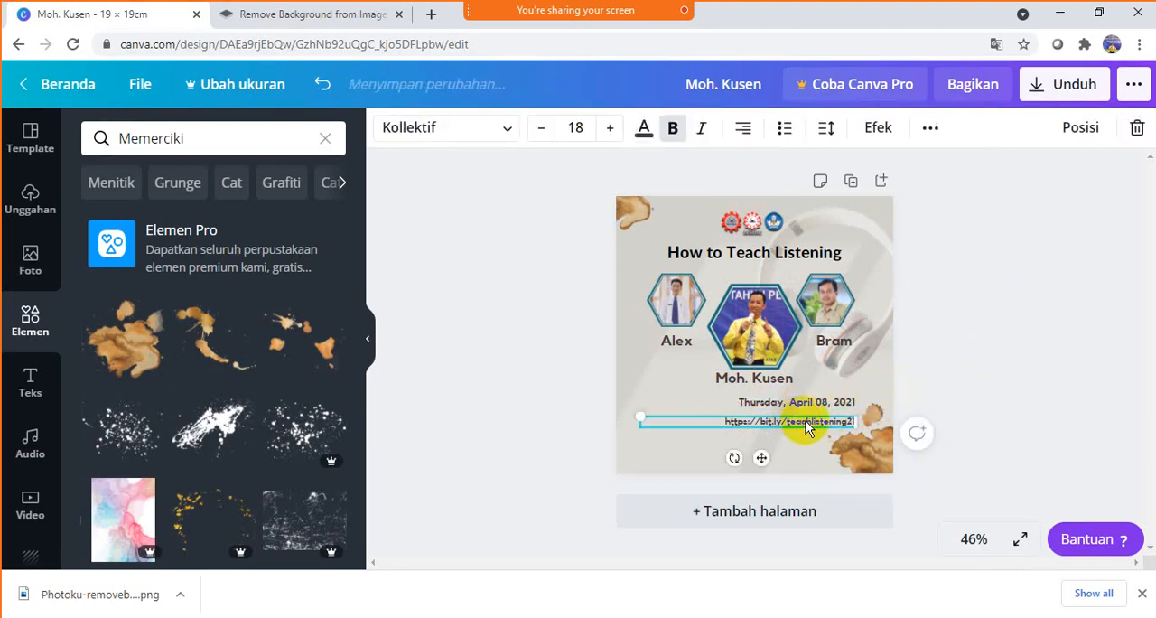
key("Up")
key("Up")
key("Up")
key("Up")
key("Up")
key("Up")
key("Up")
key("Up")
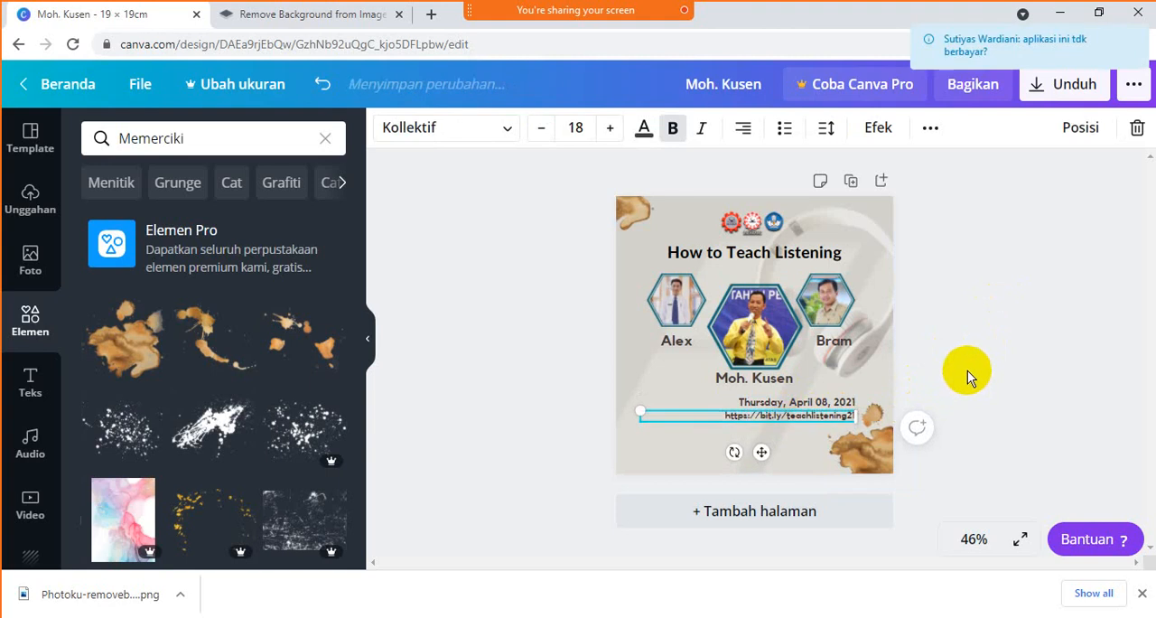
left_click(1007, 325)
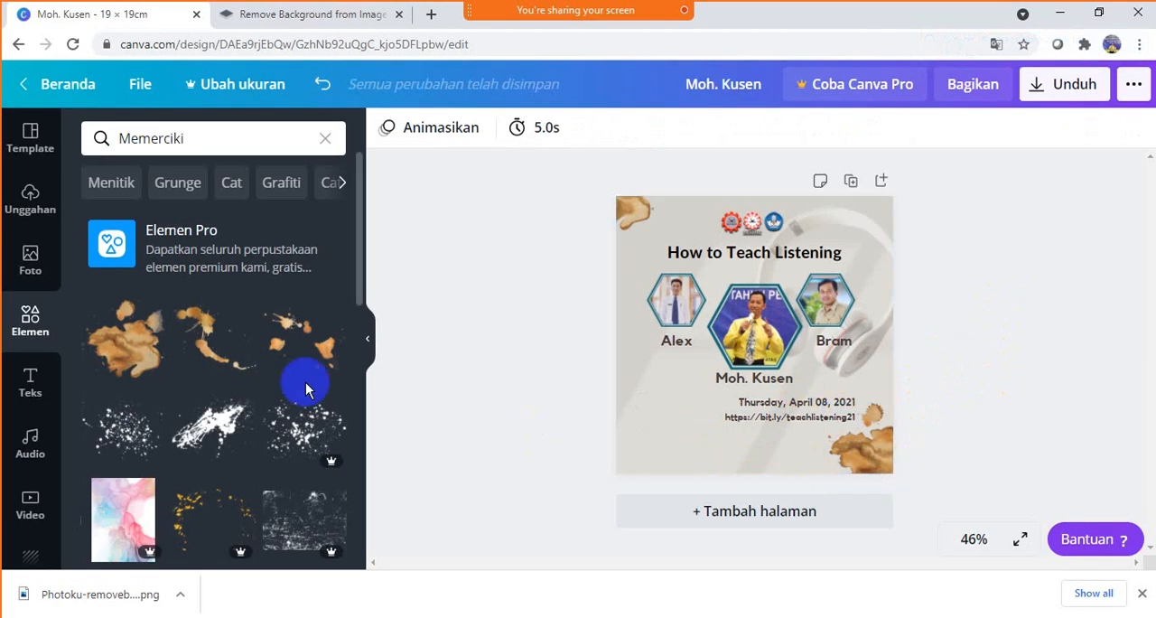
- Open the complete Bentuk shape collection in the elements library
left_click(47, 323)
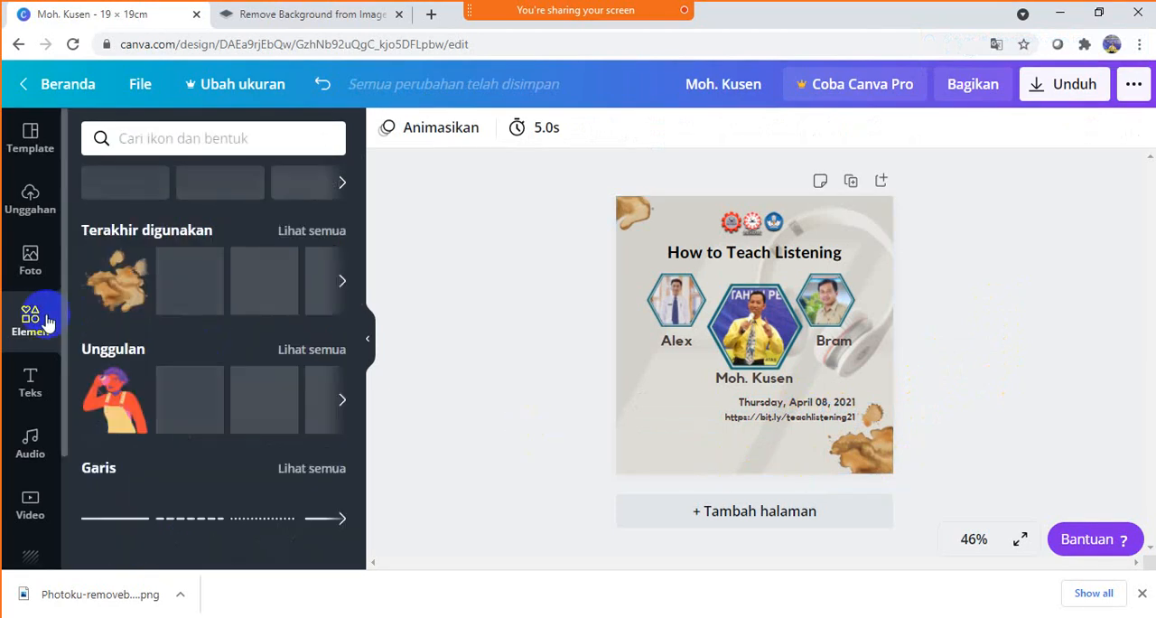
scroll(249, 342, "down", 5)
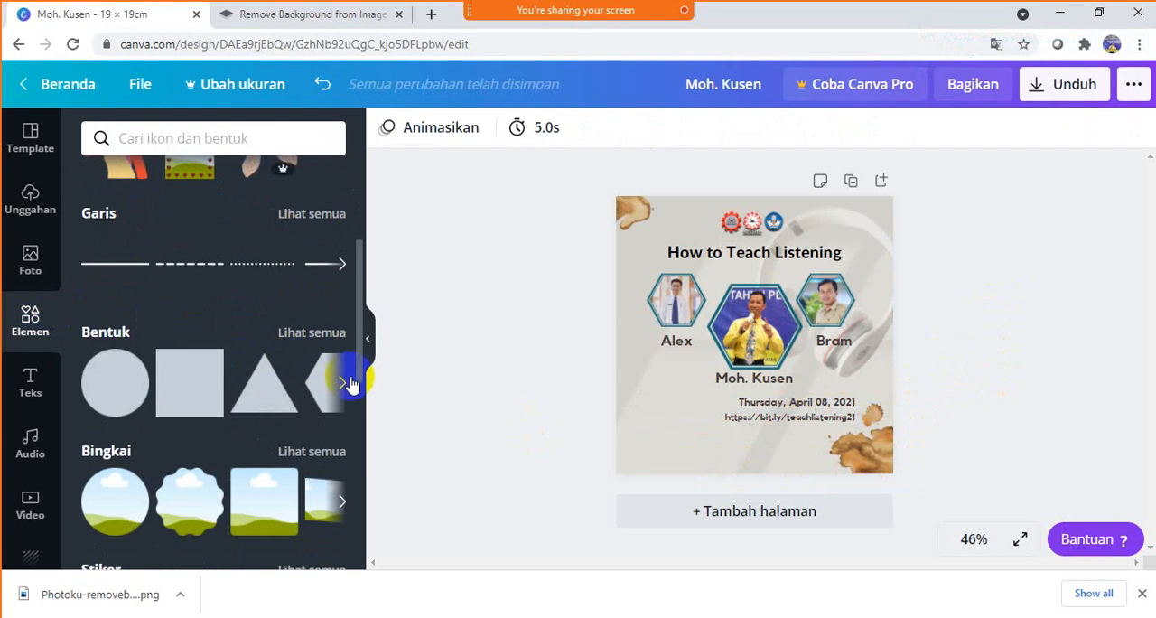
left_click(342, 384)
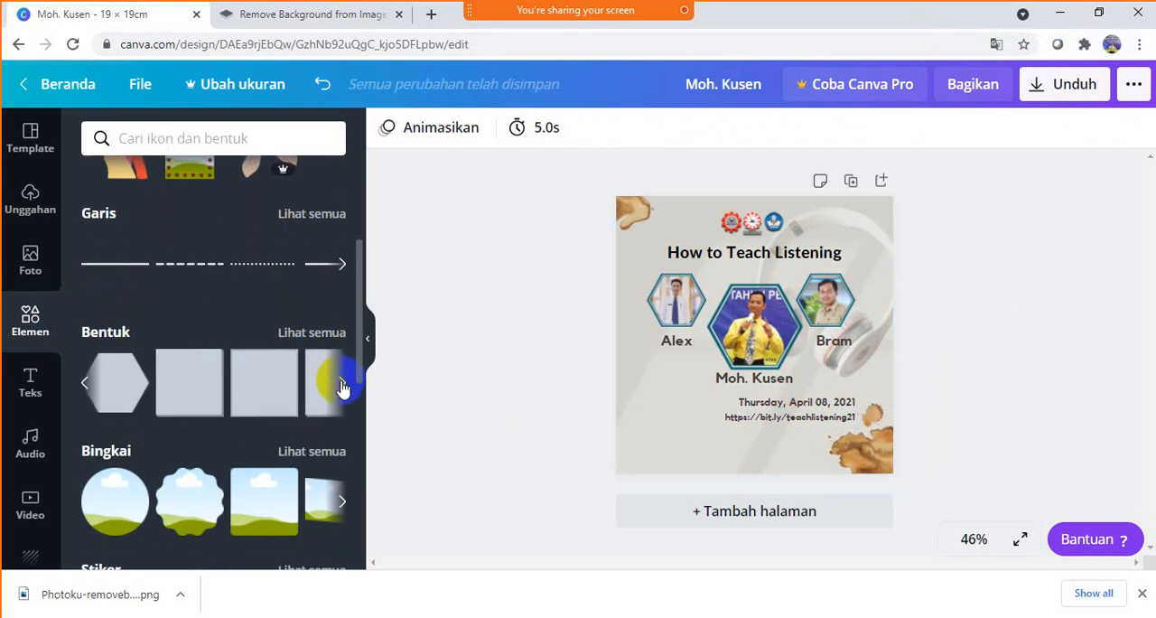
left_click(344, 386)
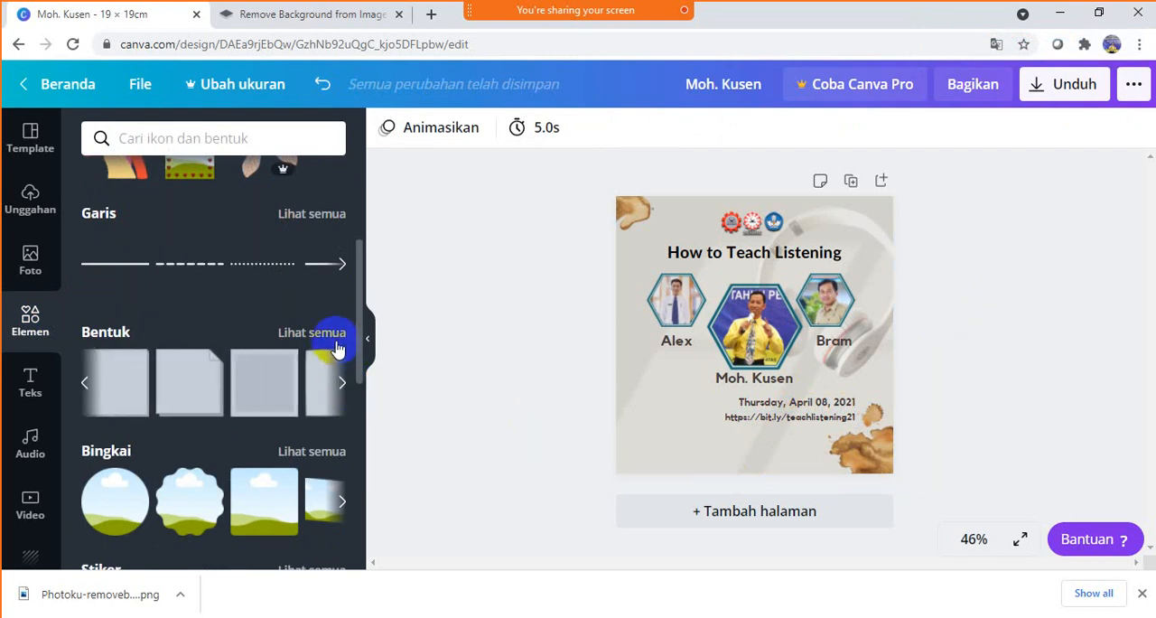
left_click(334, 342)
- Browse the whole collection of basic shapes, from the simple forms through to the banners and outlined frames
scroll(290, 353, "down", 3)
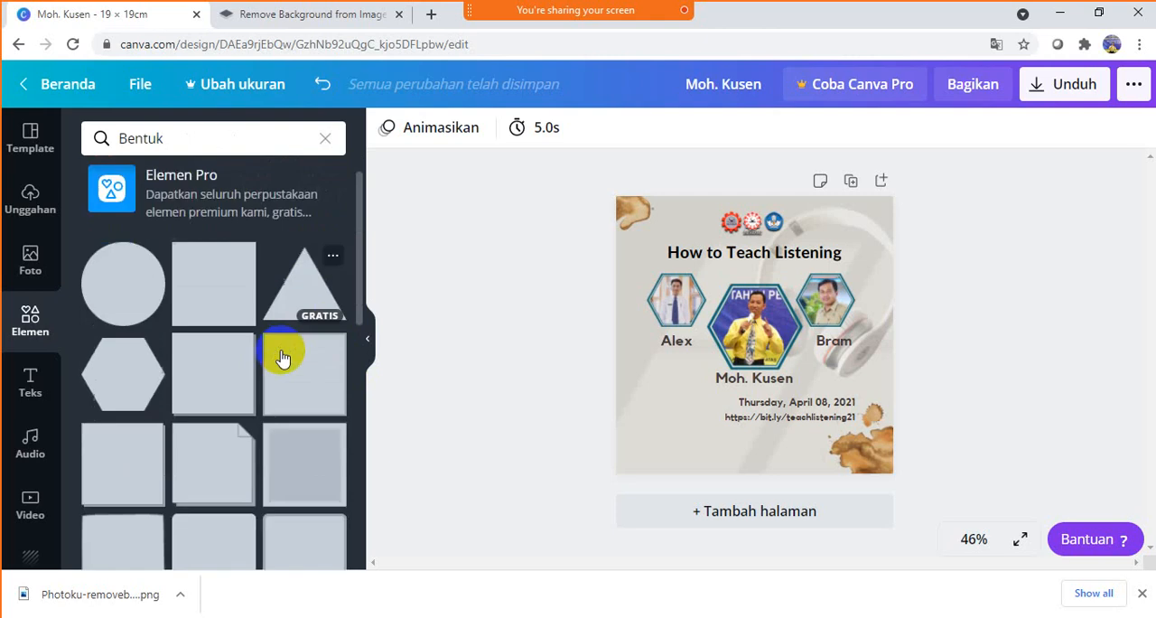
scroll(283, 359, "down", 4)
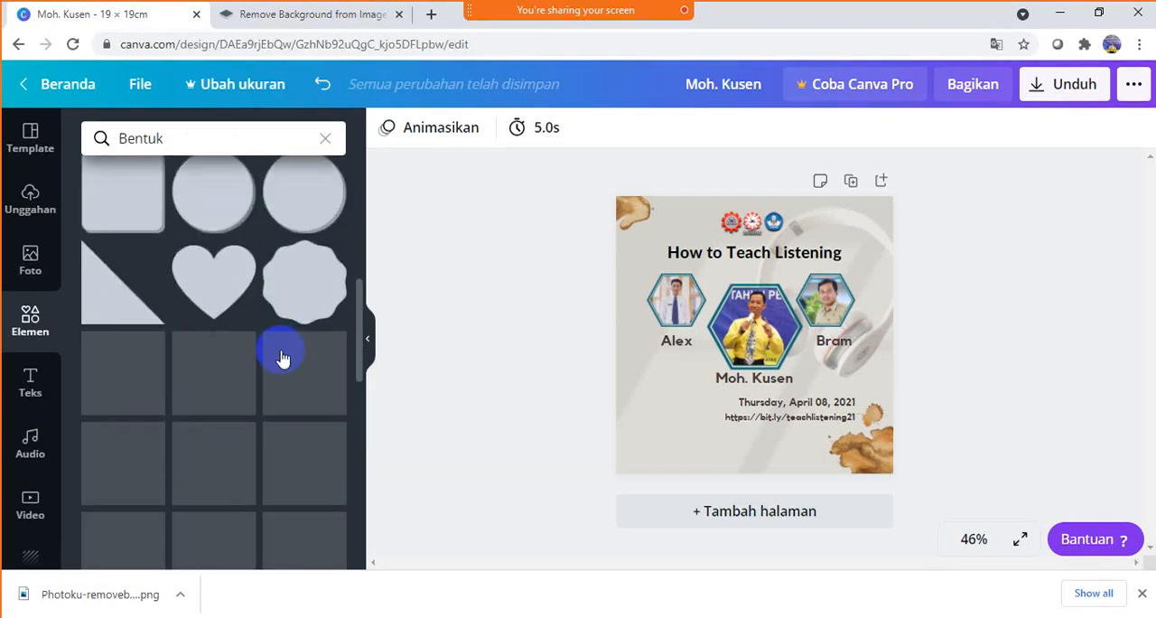
scroll(283, 358, "down", 5)
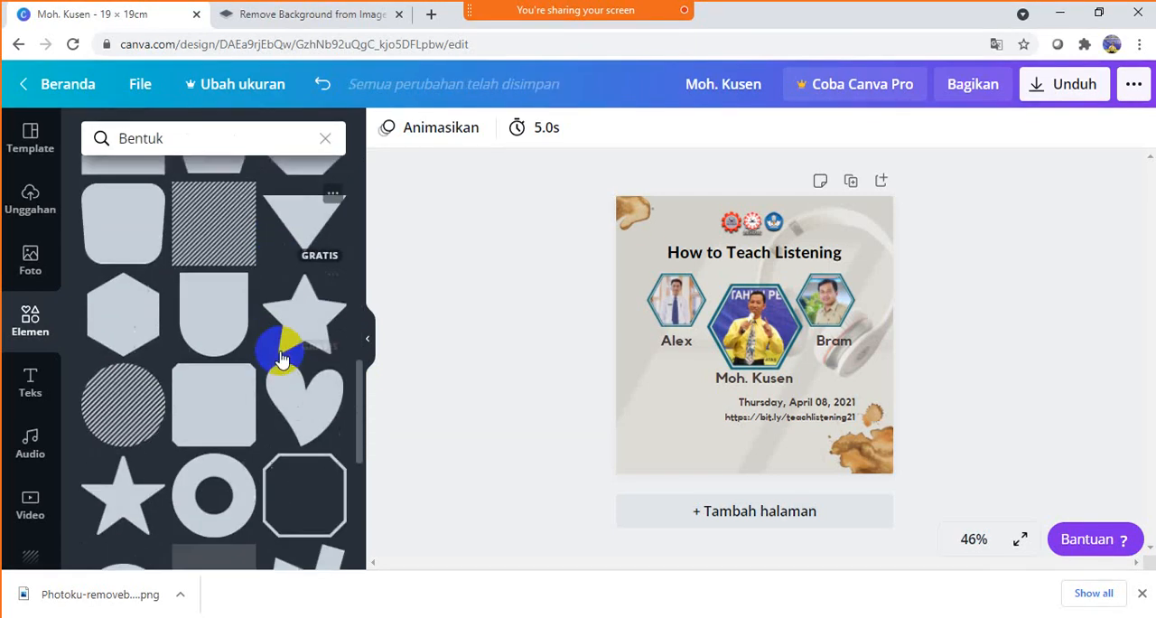
scroll(282, 359, "down", 4)
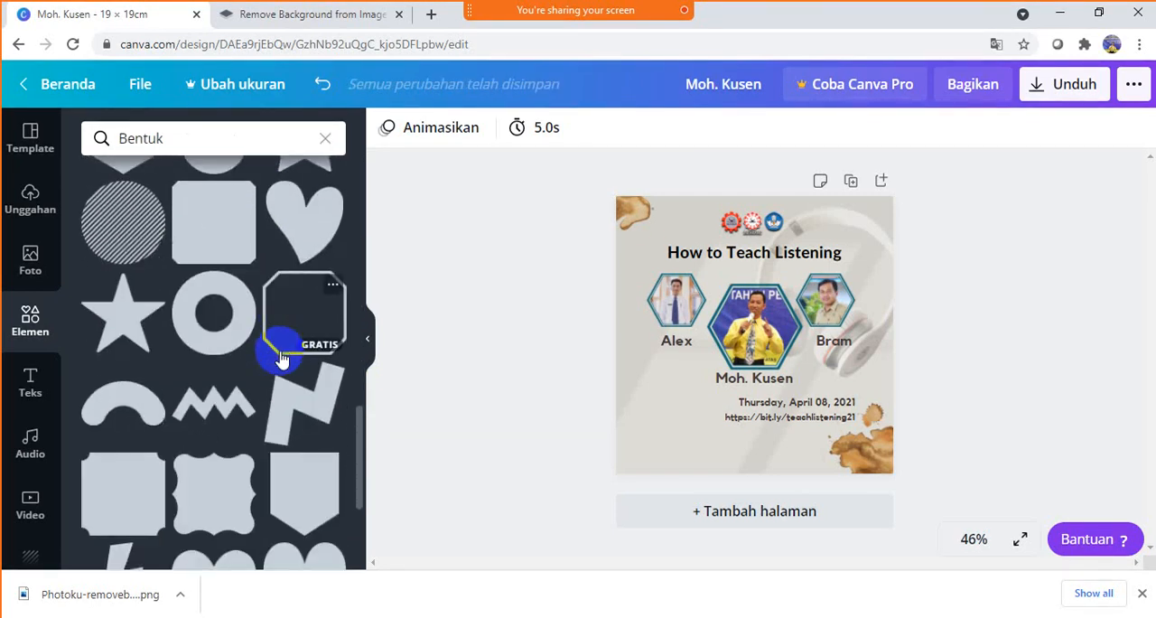
scroll(280, 359, "down", 3)
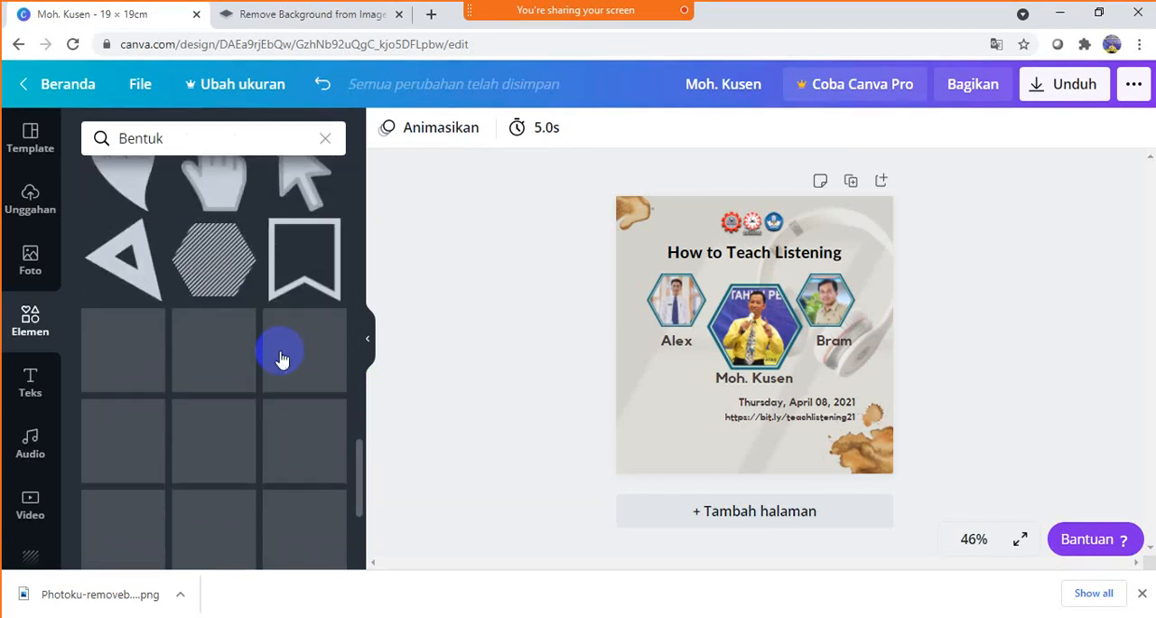
scroll(283, 359, "down", 4)
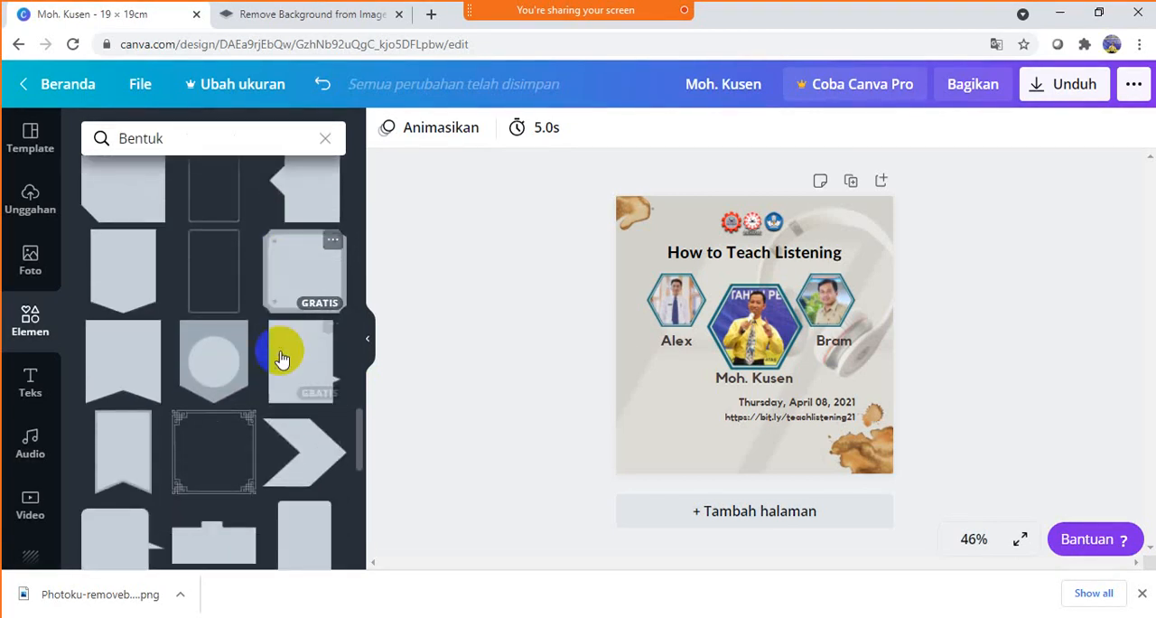
scroll(283, 359, "down", 5)
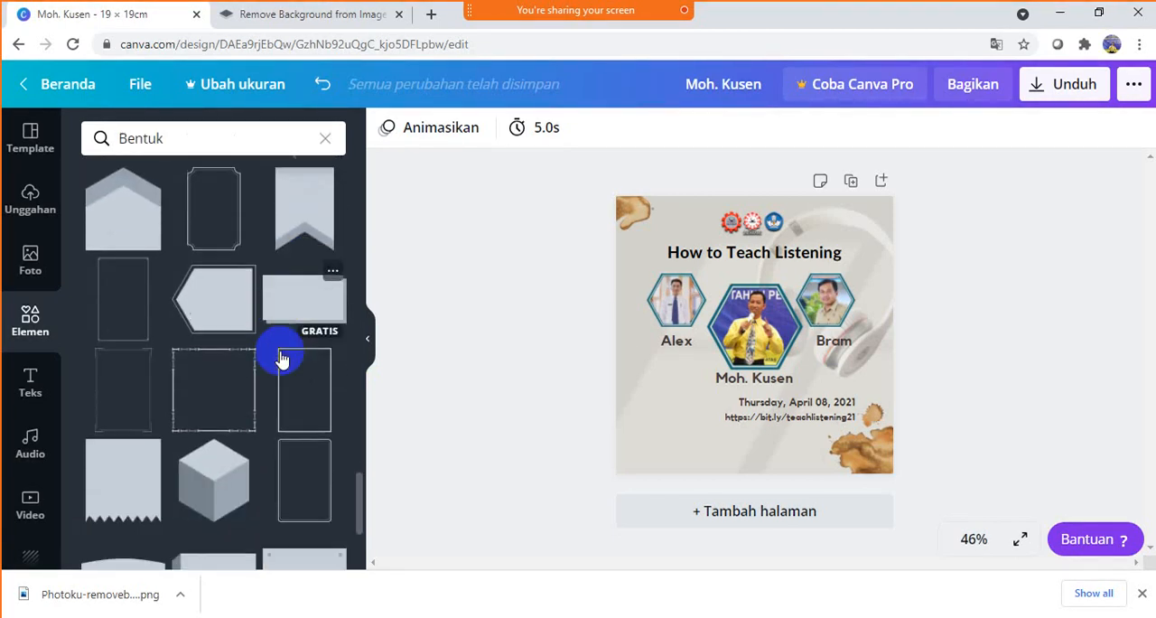
scroll(283, 359, "down", 1)
scroll(283, 358, "down", 3)
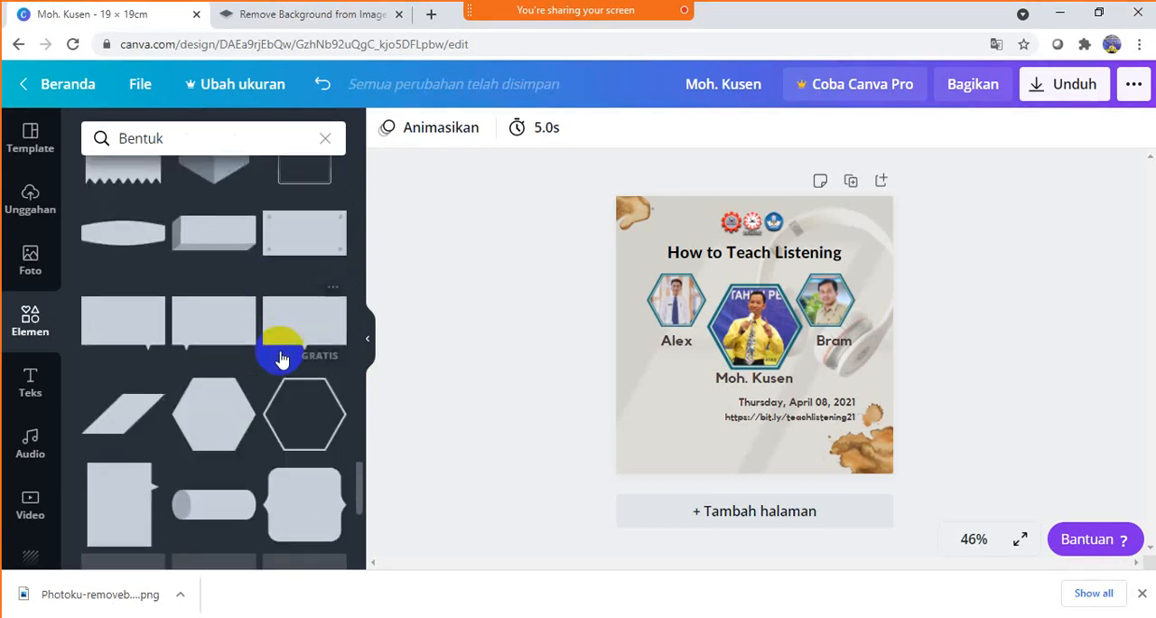
scroll(282, 358, "down", 3)
scroll(283, 359, "down", 5)
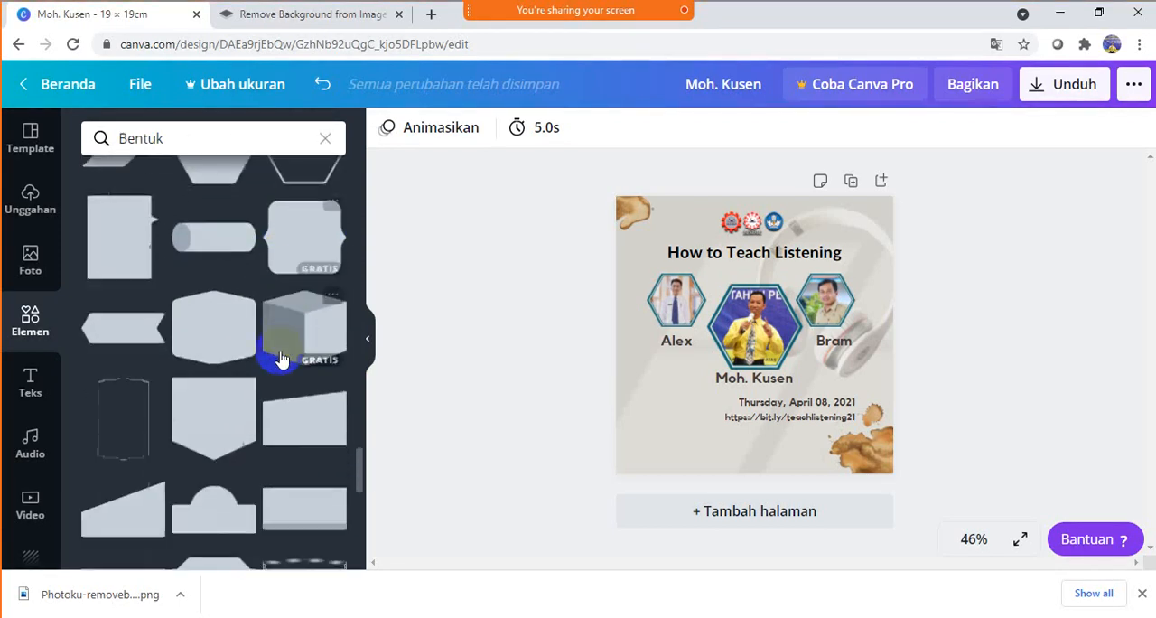
scroll(283, 359, "down", 5)
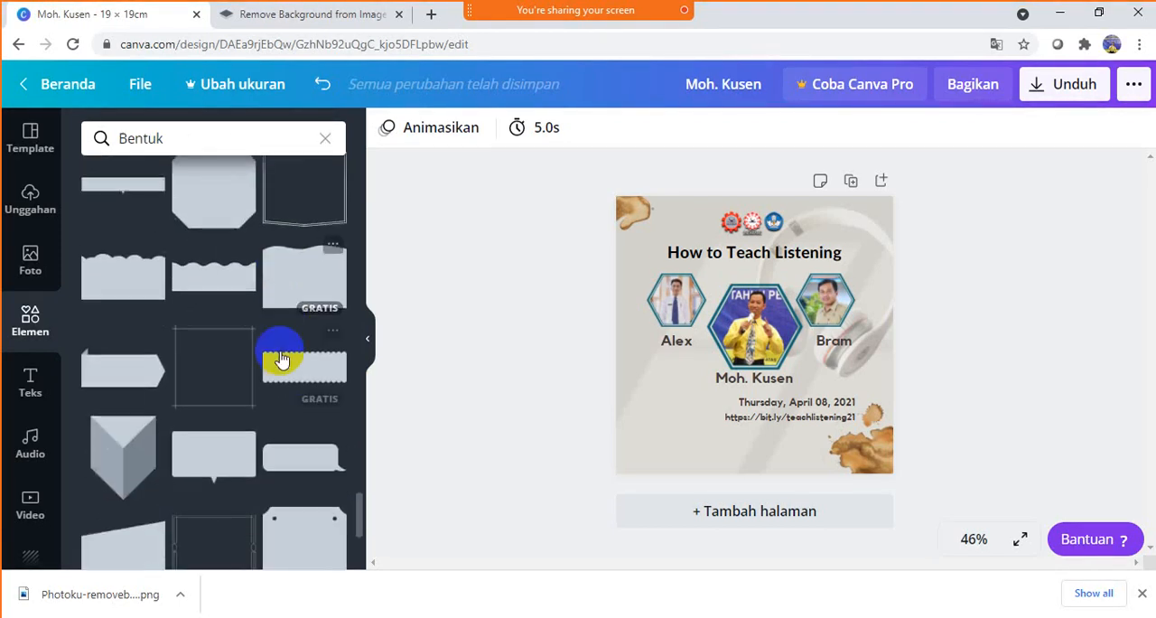
scroll(283, 358, "down", 2)
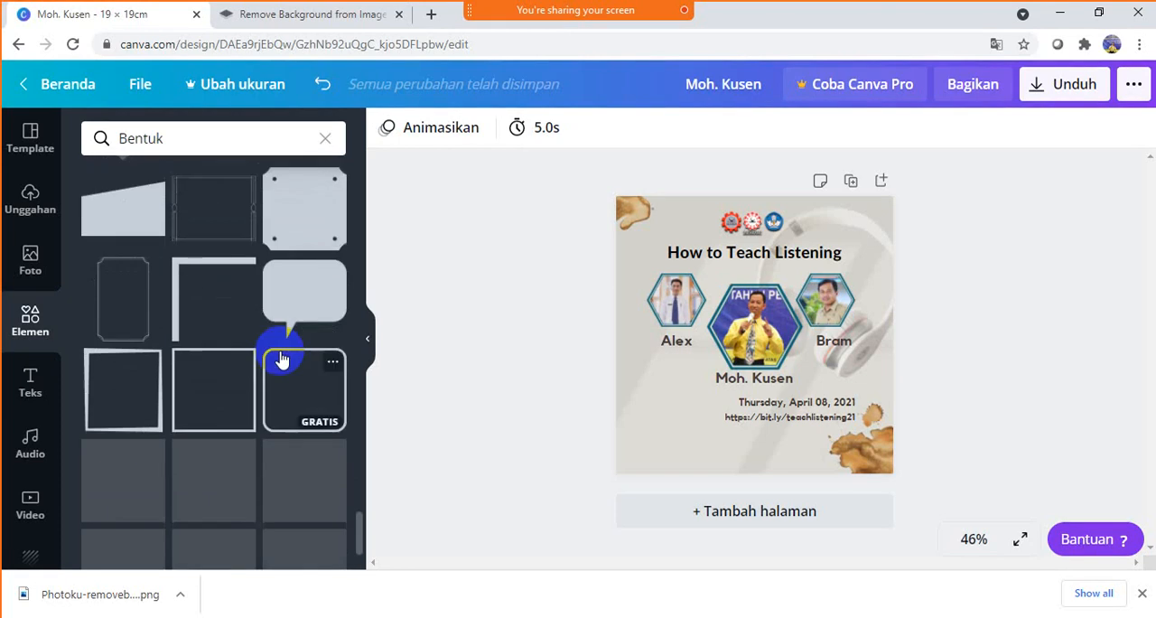
scroll(280, 359, "down", 2)
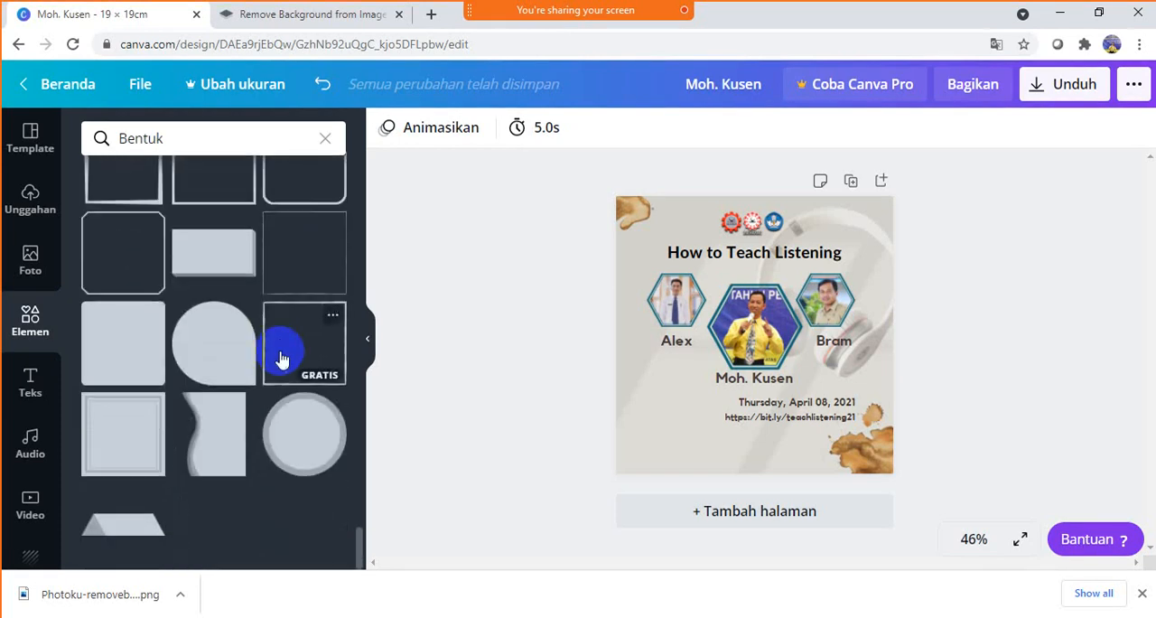
scroll(281, 360, "up", 10)
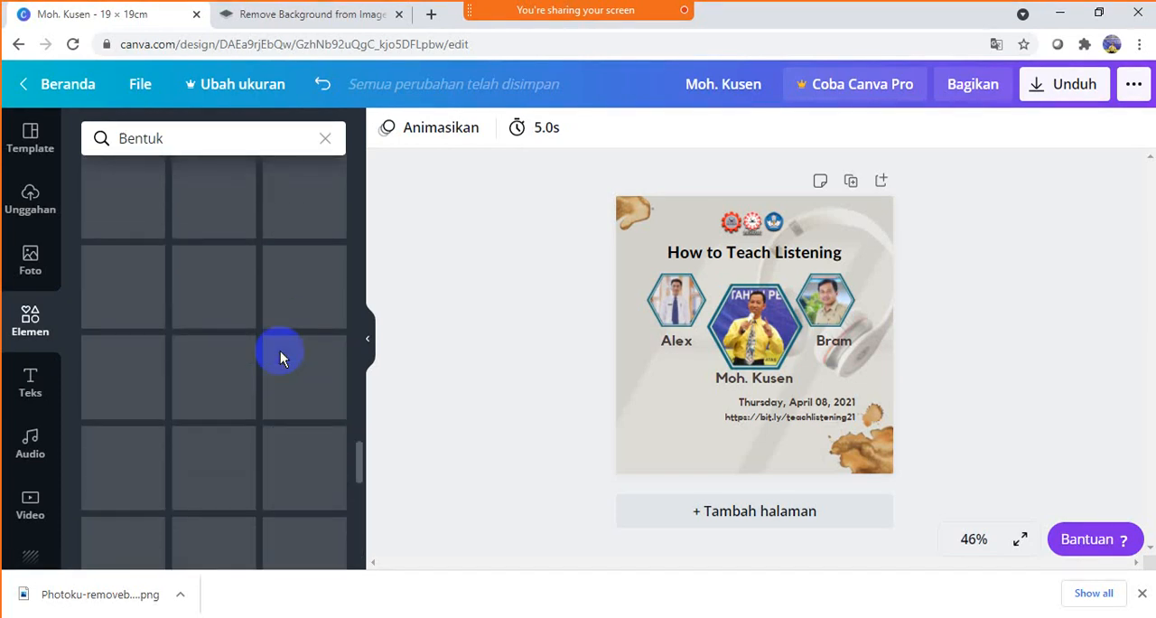
scroll(281, 359, "up", 2)
scroll(281, 359, "down", 3)
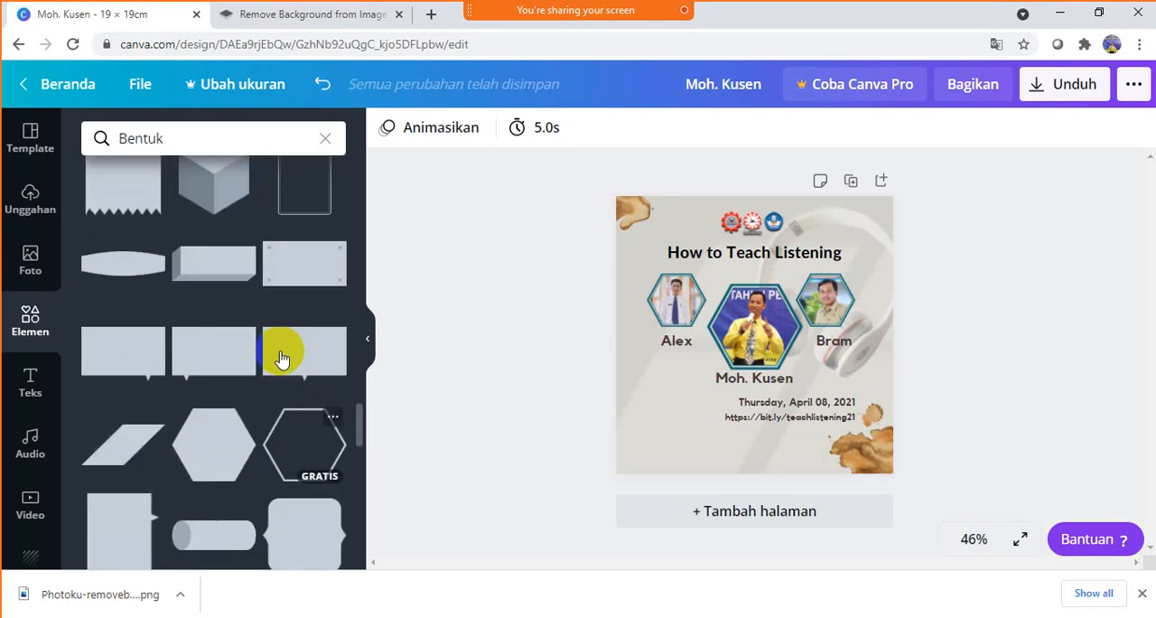
scroll(281, 358, "up", 4)
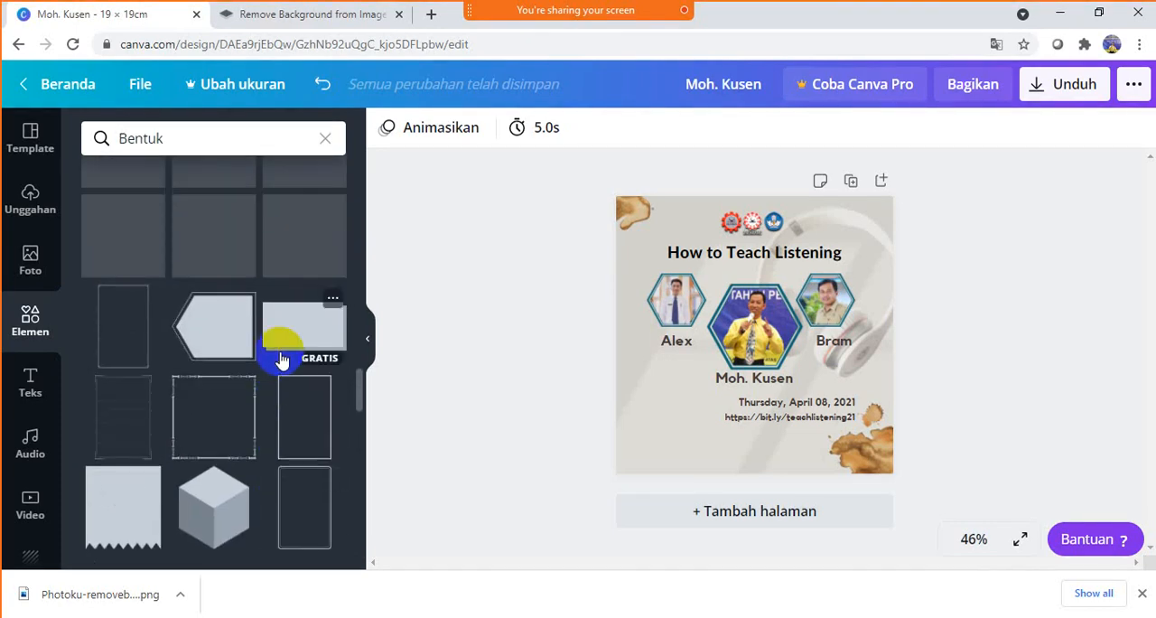
scroll(281, 359, "up", 8)
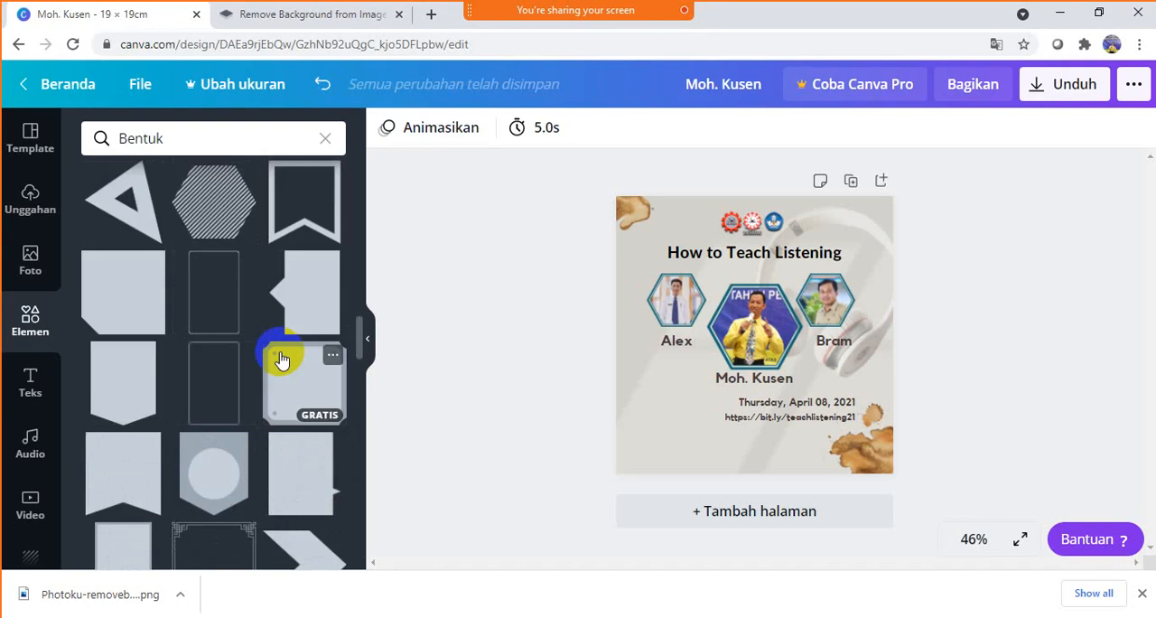
scroll(281, 359, "up", 3)
scroll(281, 358, "up", 3)
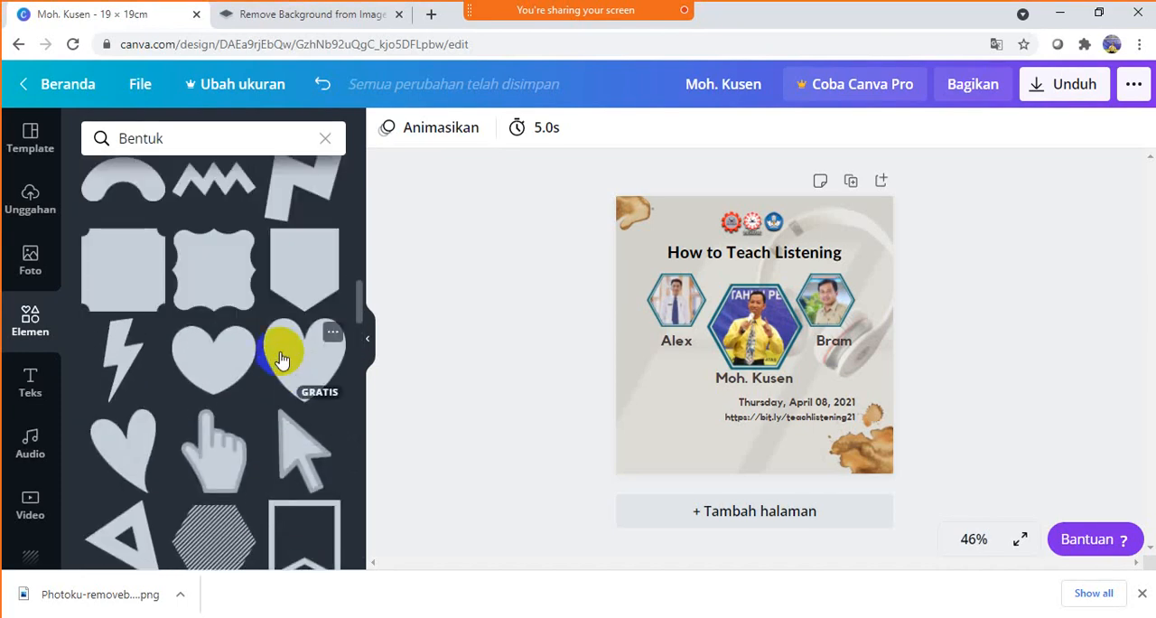
scroll(281, 359, "up", 3)
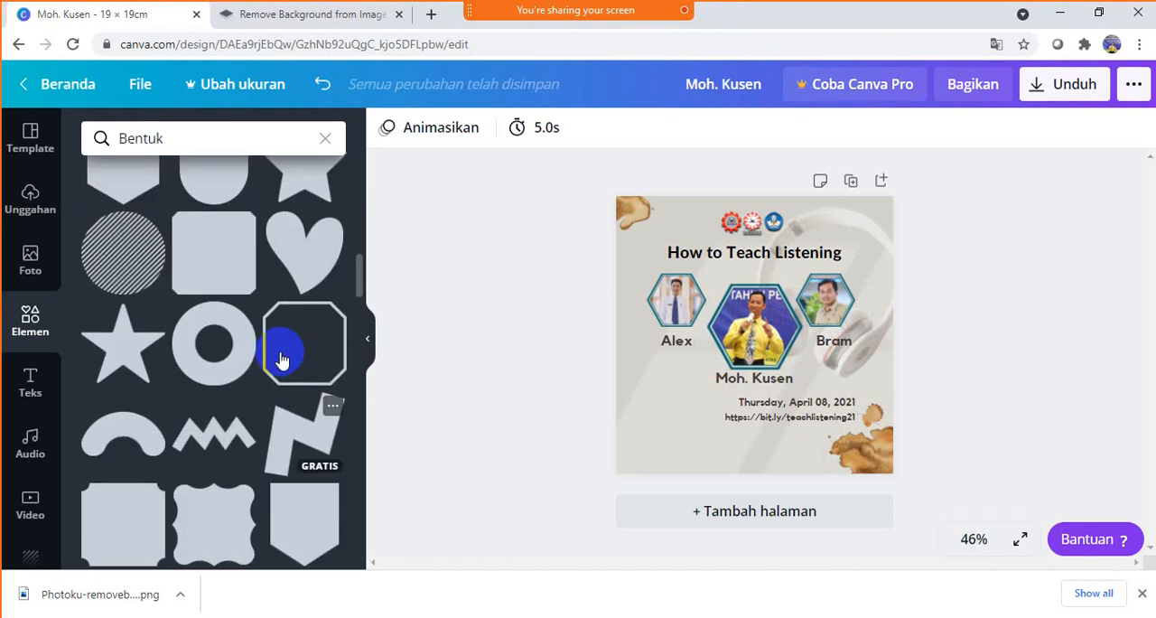
scroll(281, 358, "up", 5)
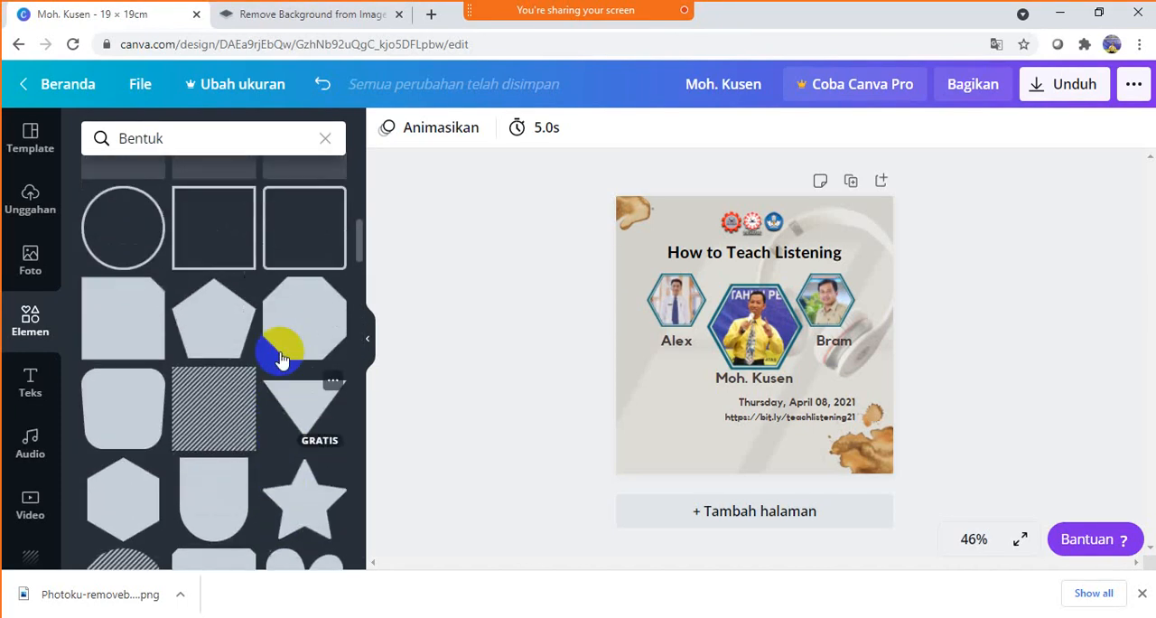
scroll(281, 359, "up", 4)
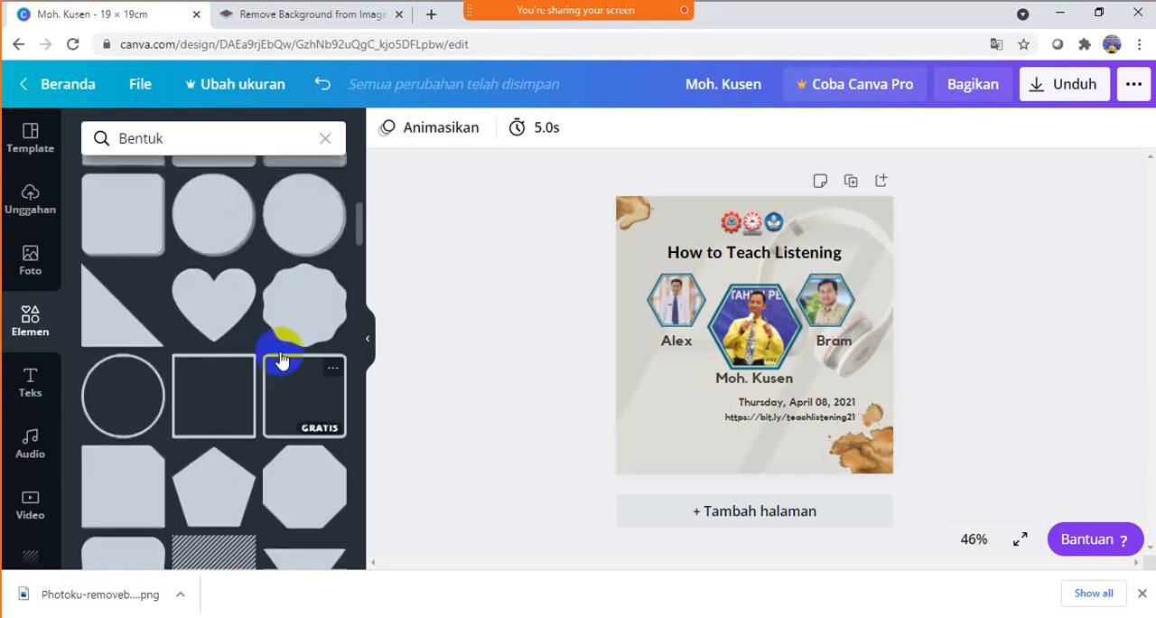
scroll(281, 359, "up", 5)
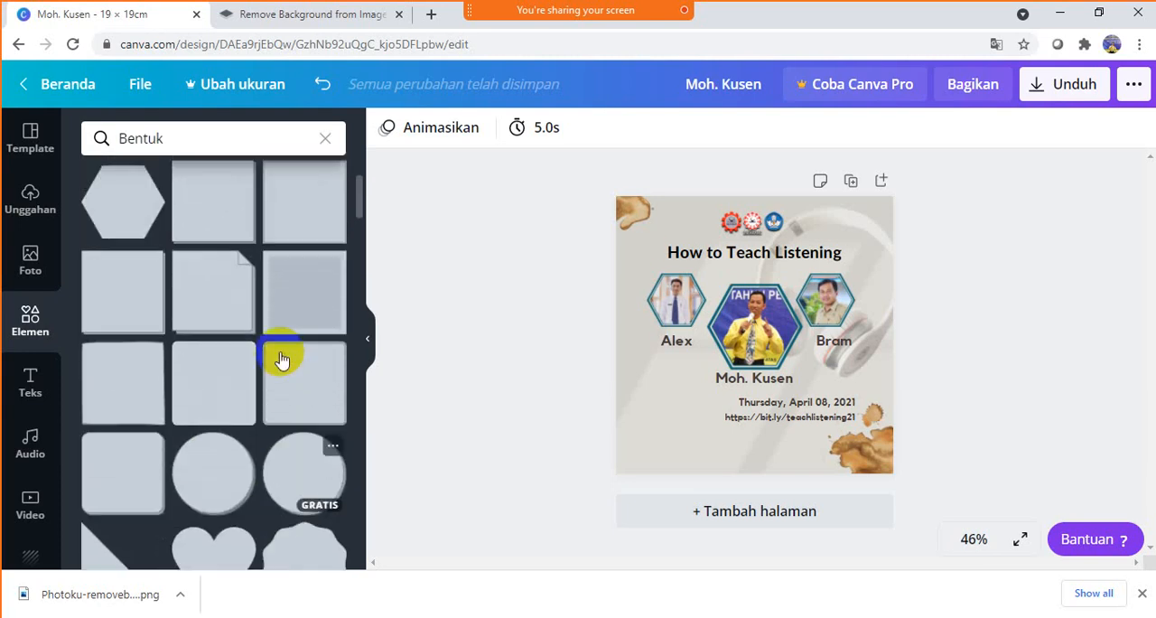
scroll(281, 359, "up", 2)
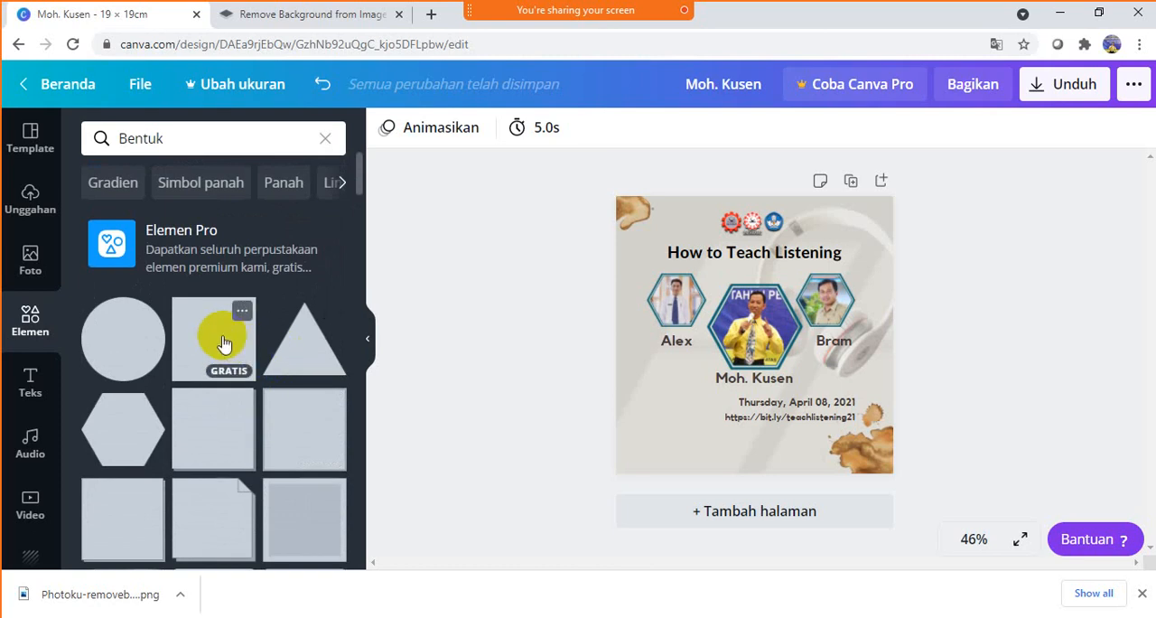
- Add a plain square and reshape it into a thin horizontal bar spanning the page near its bottom edge
left_click(224, 344)
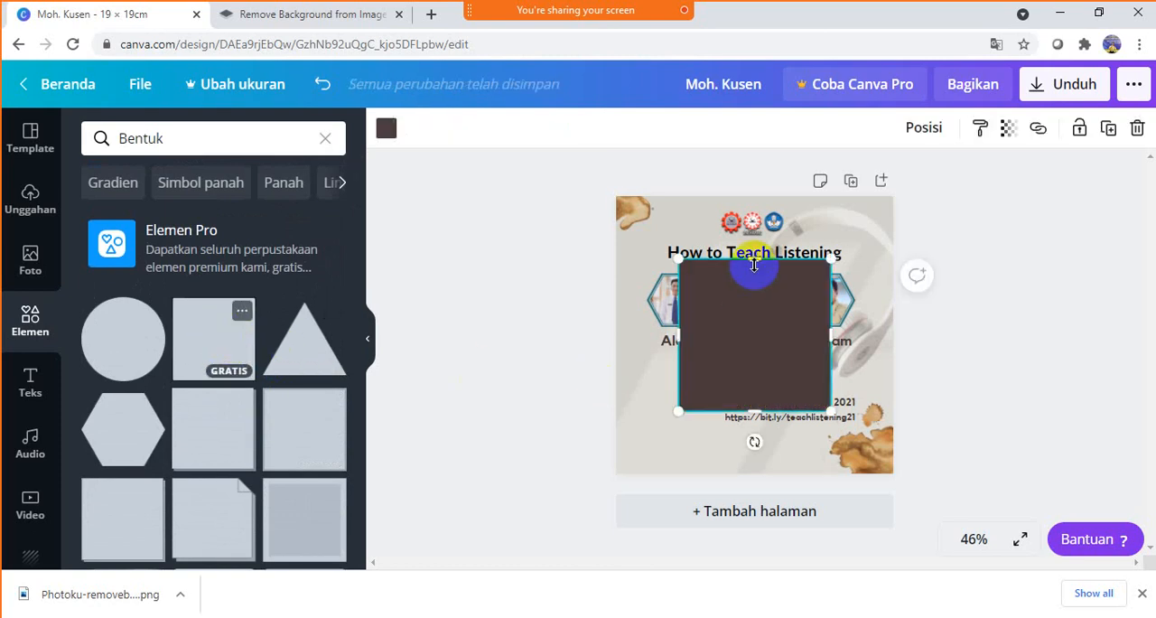
left_click_drag(755, 282, 738, 366)
left_click_drag(737, 378, 891, 461)
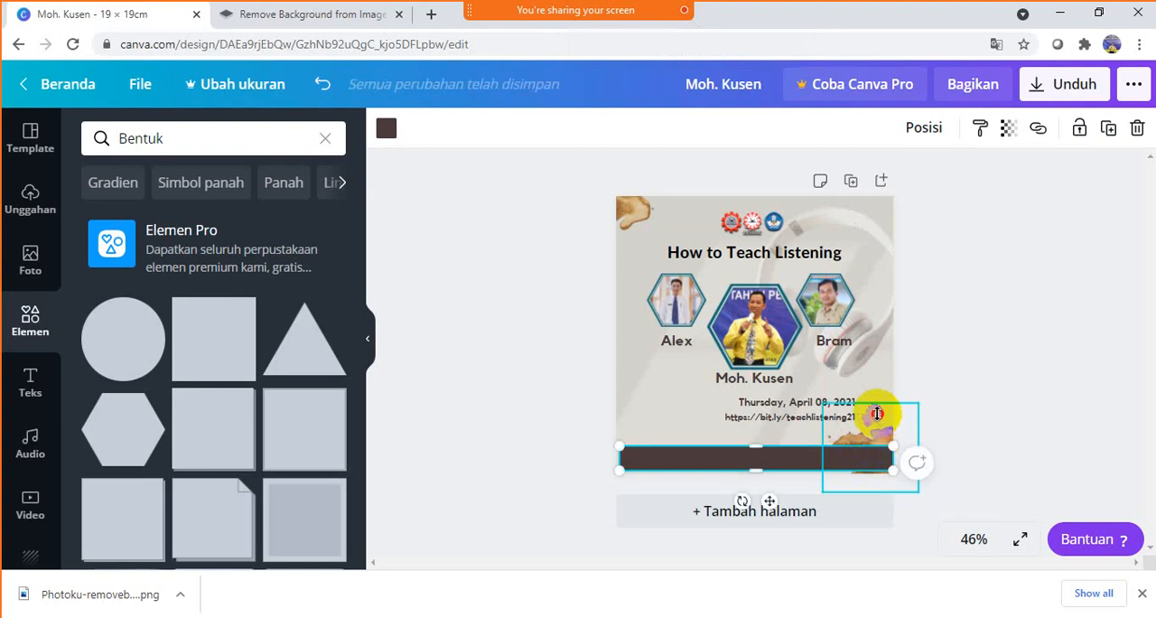
- Bring the lower-right splatter to the front so it overlaps the dark bar
left_click(877, 412)
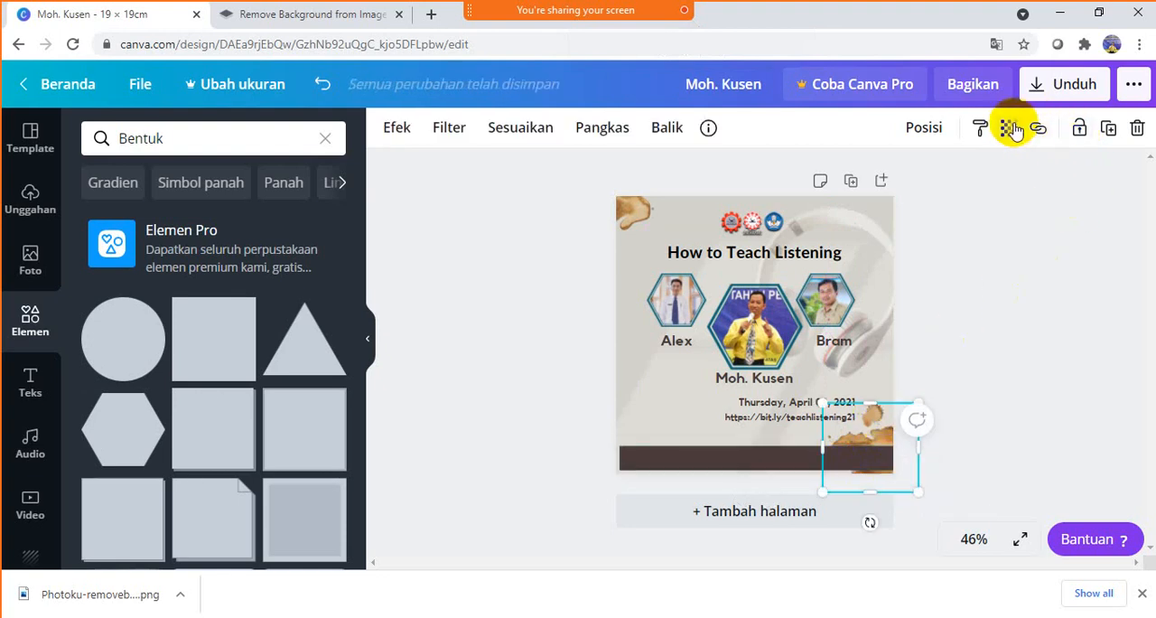
left_click(938, 129)
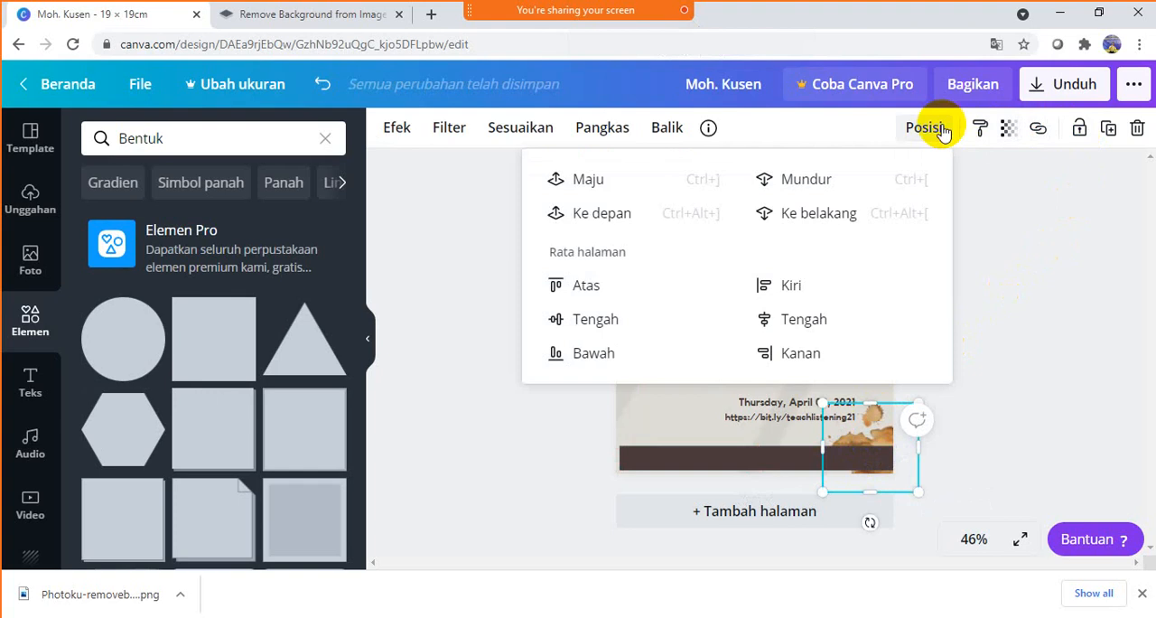
left_click(575, 228)
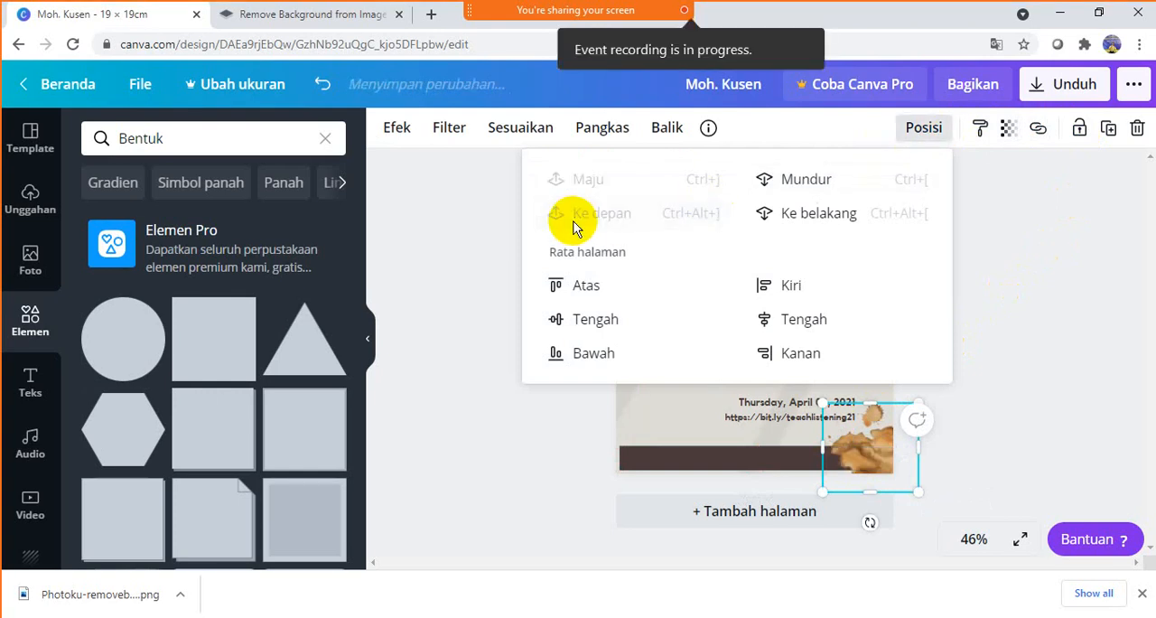
- Extend the dark bar's left end to reach the page's left edge
left_click(760, 459)
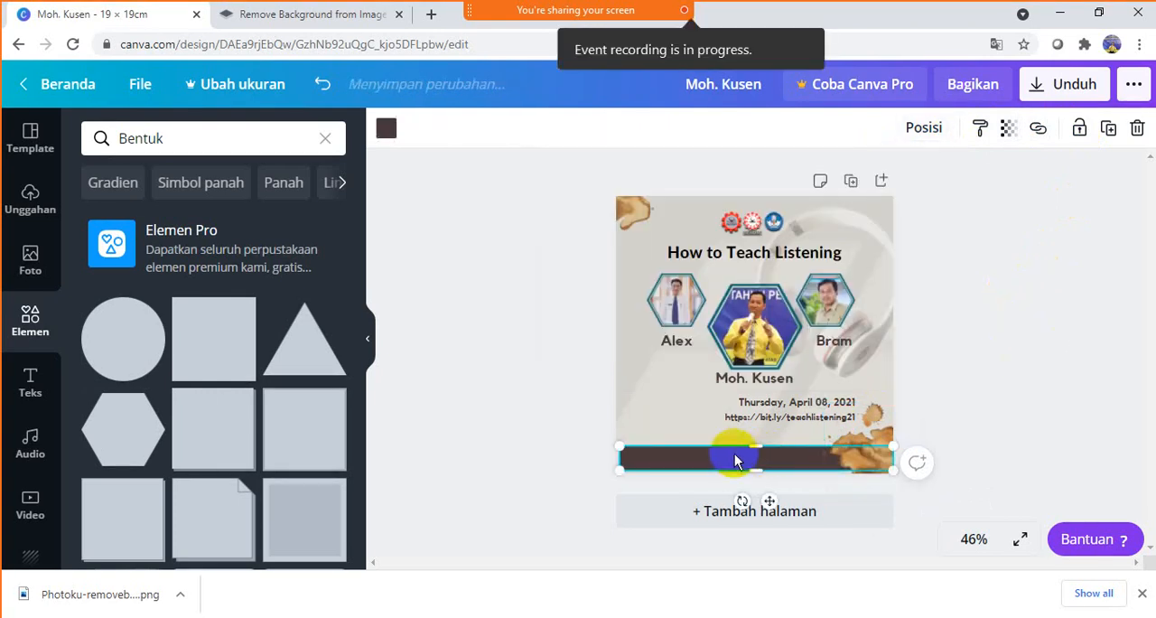
left_click_drag(619, 457, 611, 455)
left_click(948, 370)
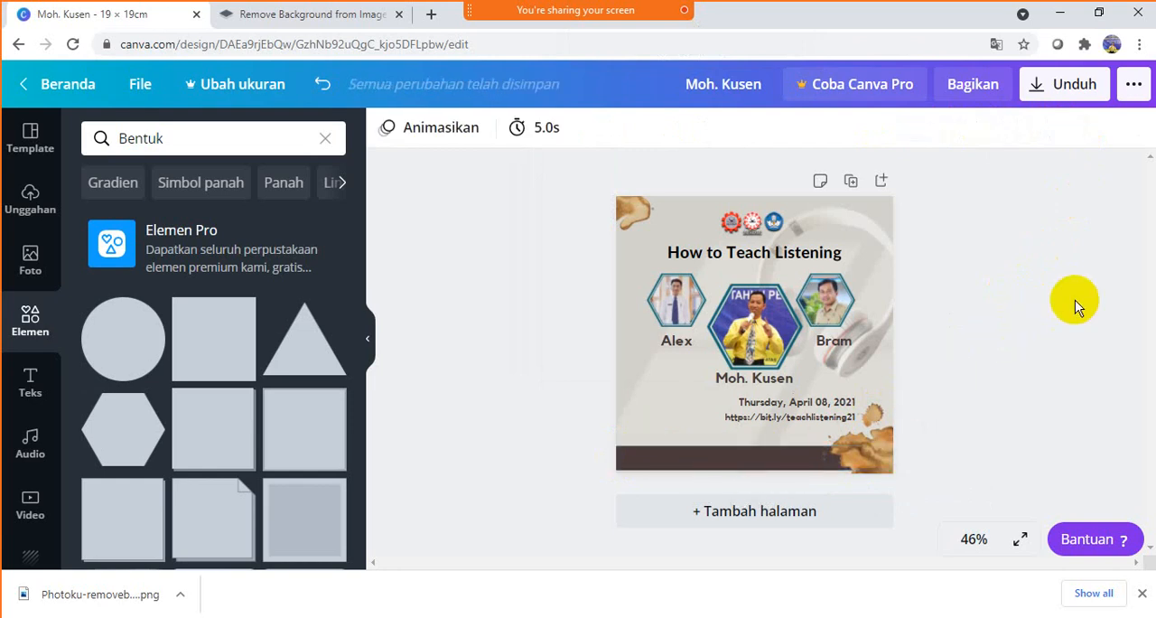
- Move the link line and the date line down and slightly left, stacked just above the dark bar with right ends aligned
left_click(801, 419)
mouse_move(806, 419)
left_mouse_down()
mouse_move(787, 434)
mouse_move(792, 414)
left_mouse_up()
left_click(831, 403)
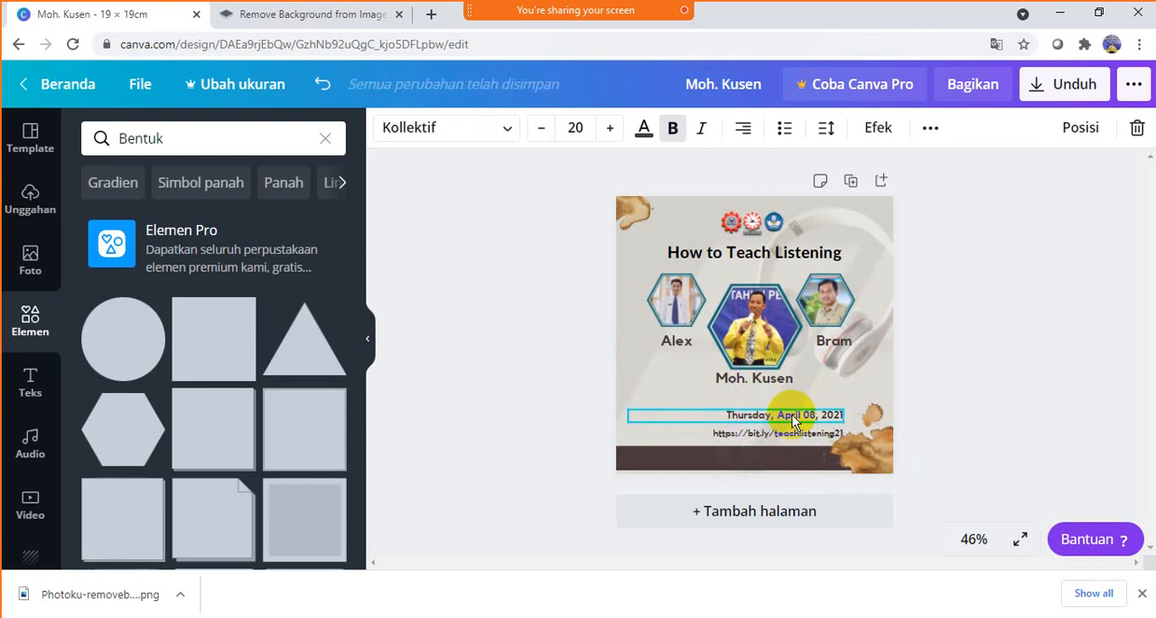
left_click(988, 343)
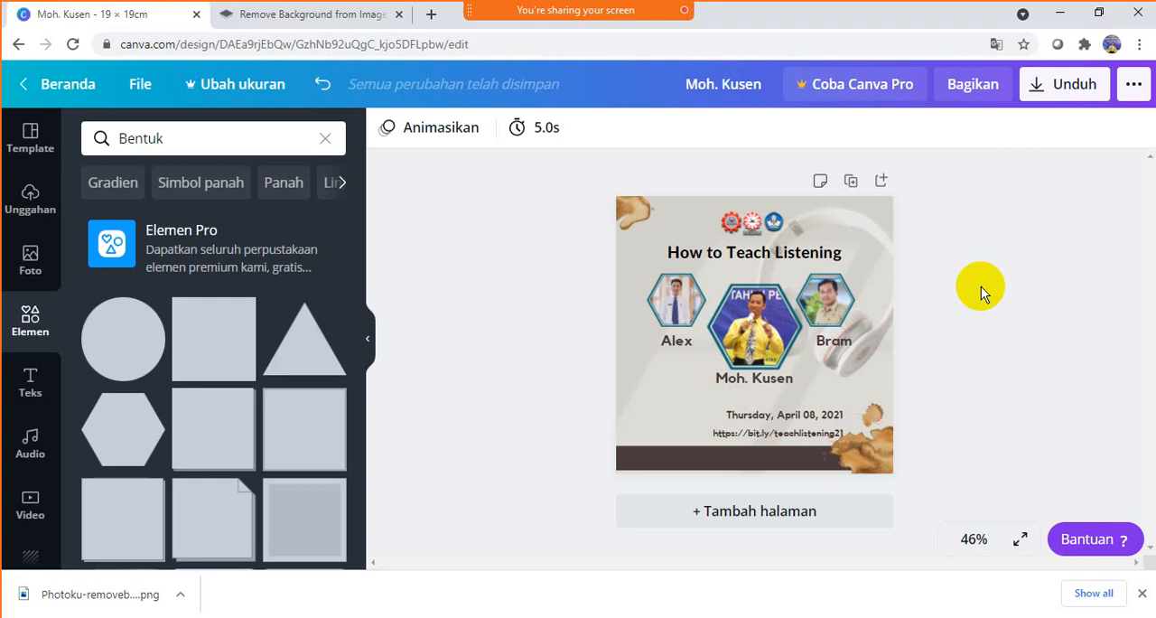
- Duplicate the link line and place the copy on the dark bar along the page's lower edge
left_click(777, 437)
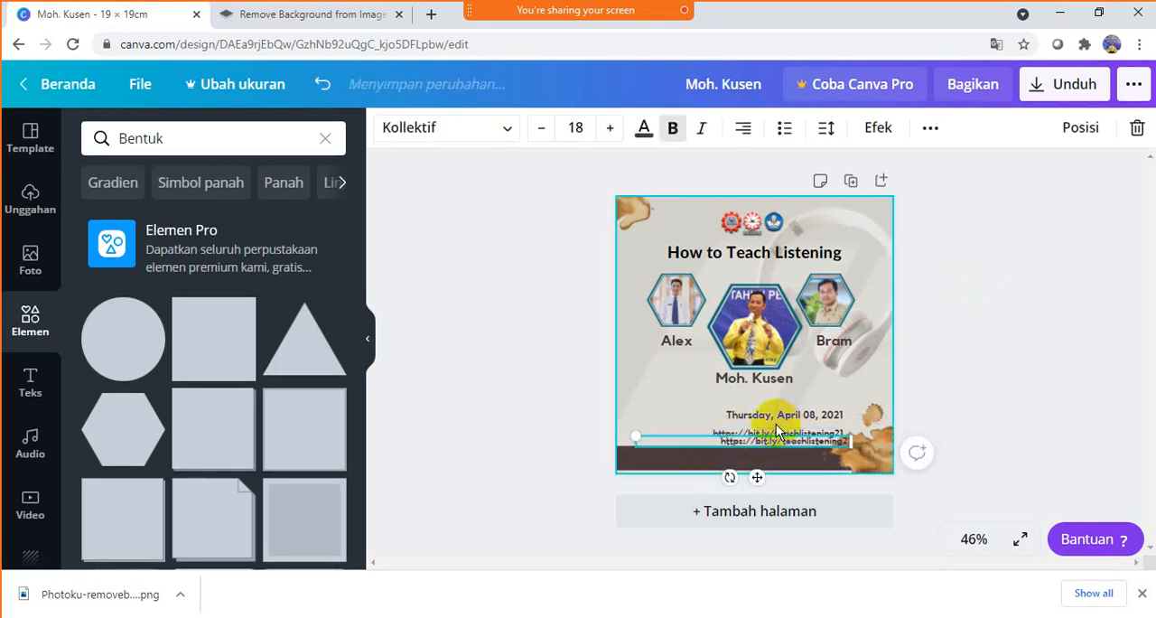
left_click_drag(773, 440, 745, 458)
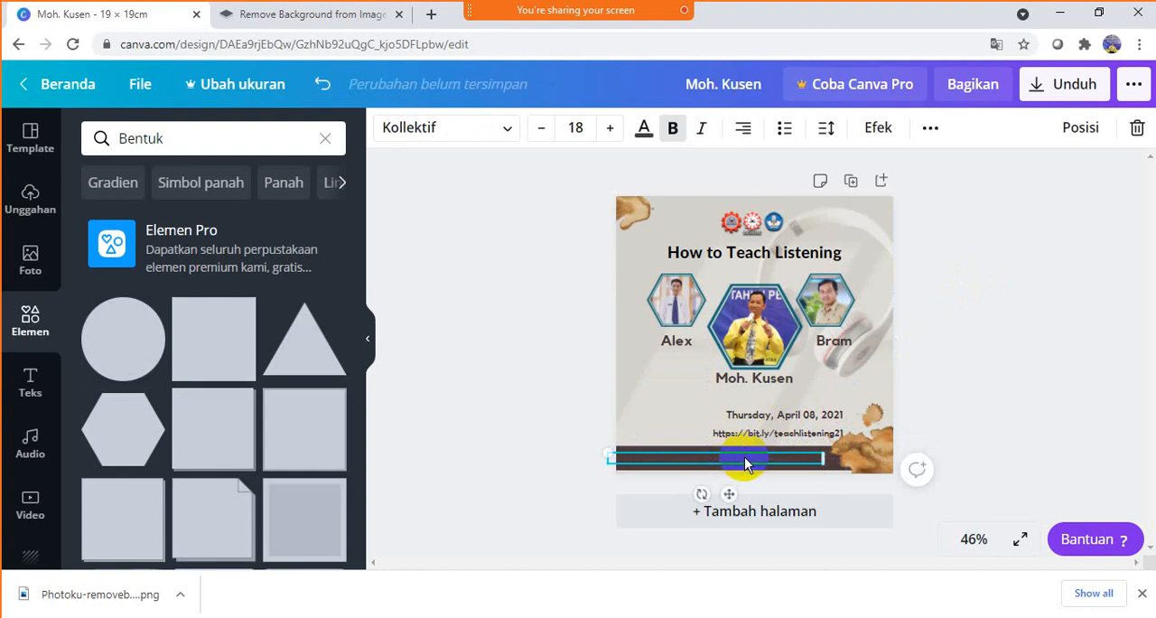
left_click(1066, 135)
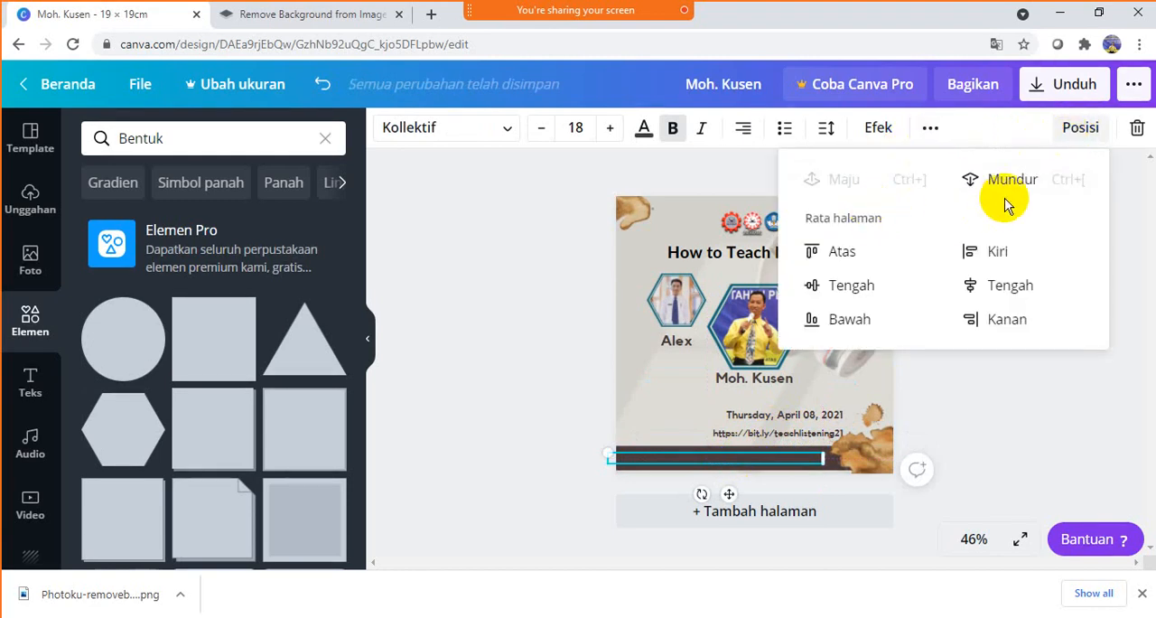
- Colour the link text on the dark bar white (#FFFFFF) and preview the design in full screen
left_click(642, 129)
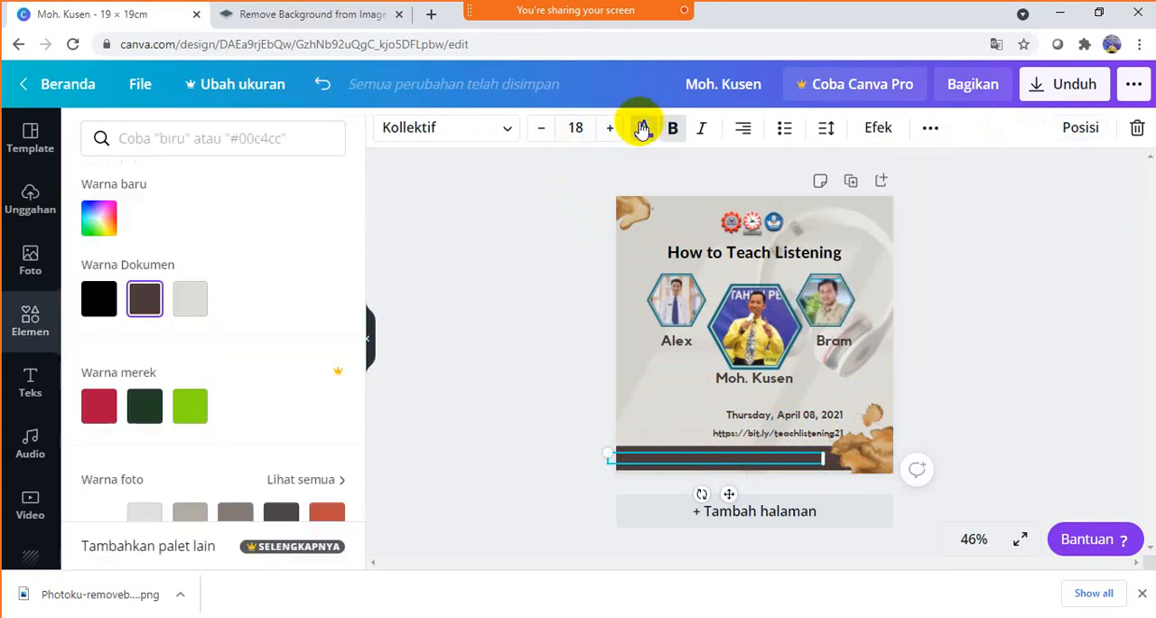
left_click(113, 223)
left_click_drag(140, 327, 98, 233)
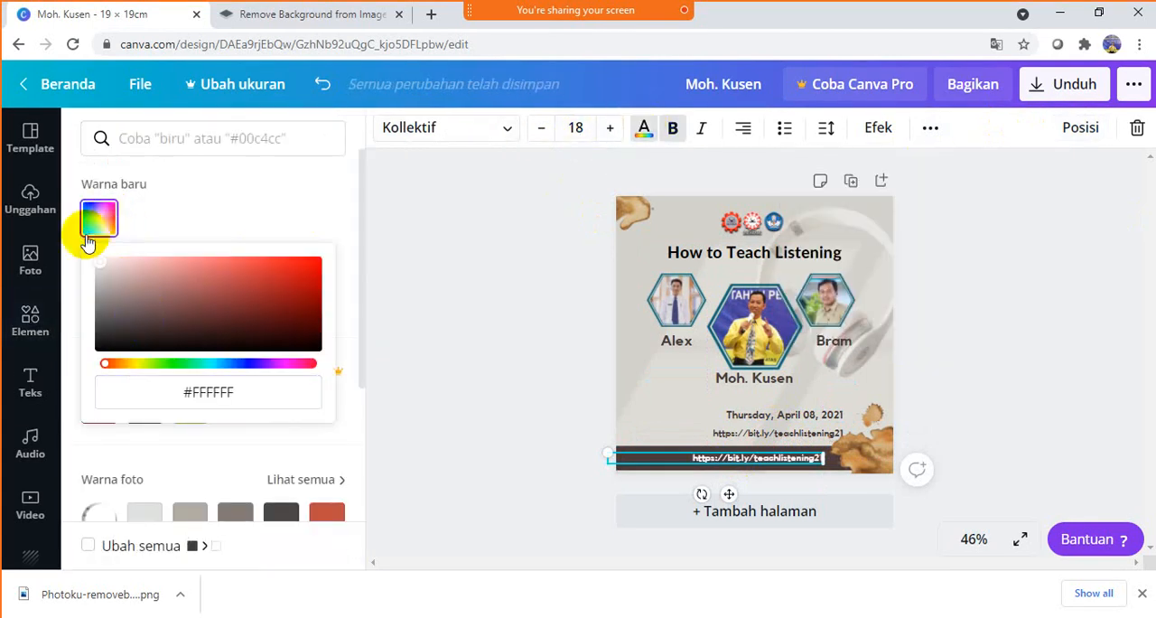
left_click(433, 312)
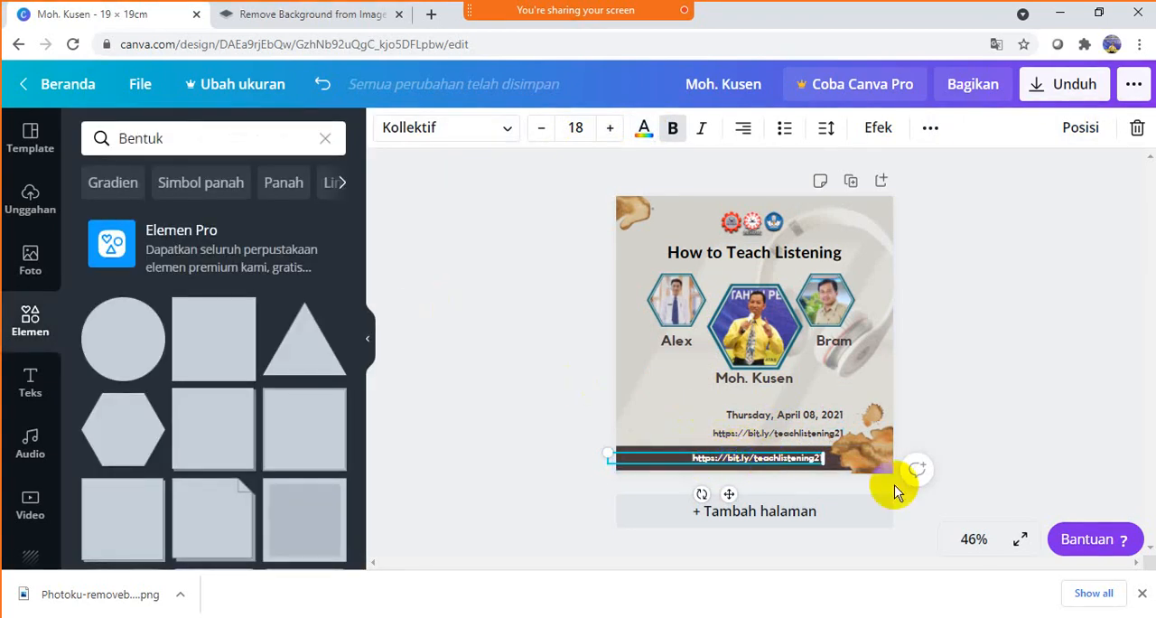
left_click(1020, 538)
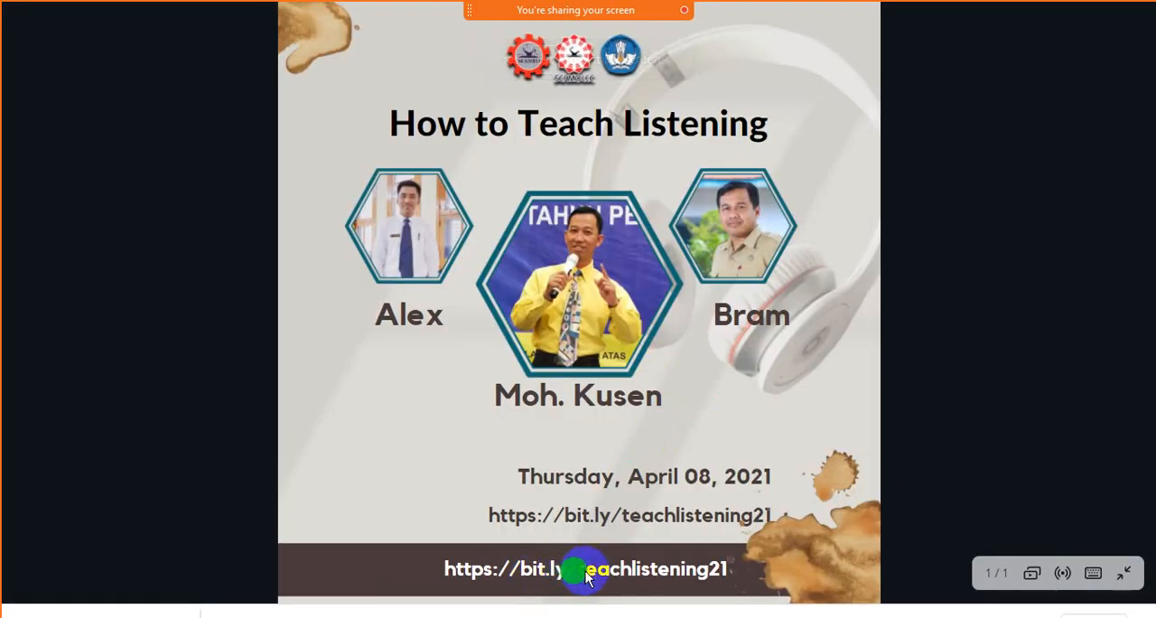
left_click(1130, 576)
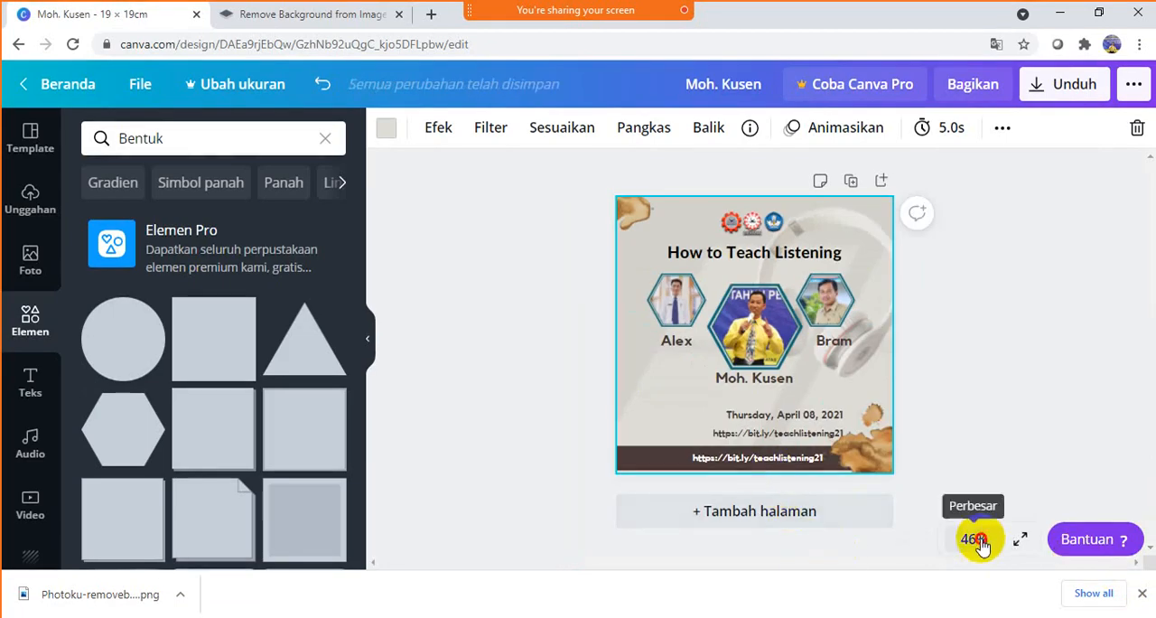
- Insert "Visit us at " before the link in the dark bar's text line
left_click(974, 536)
left_click(983, 308)
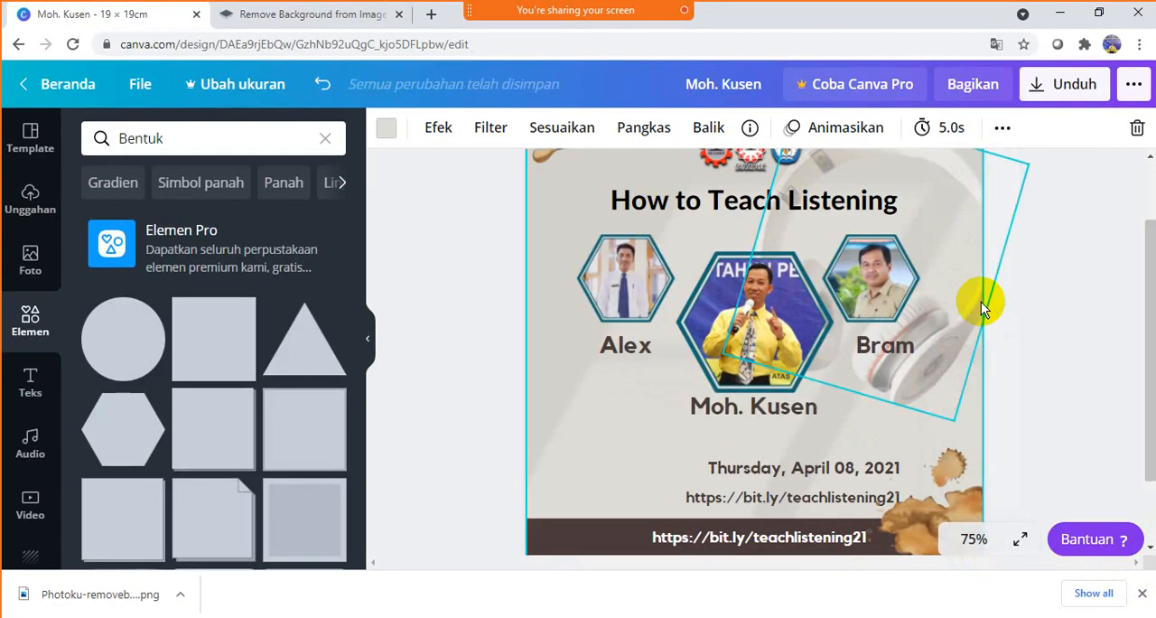
left_click(718, 539)
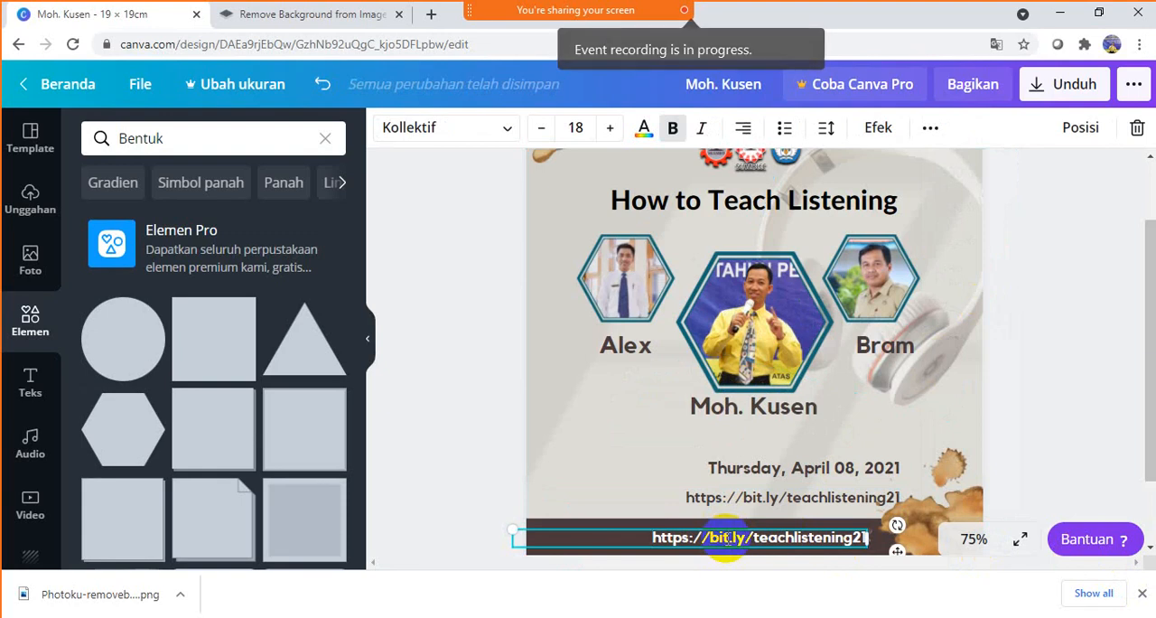
type("V")
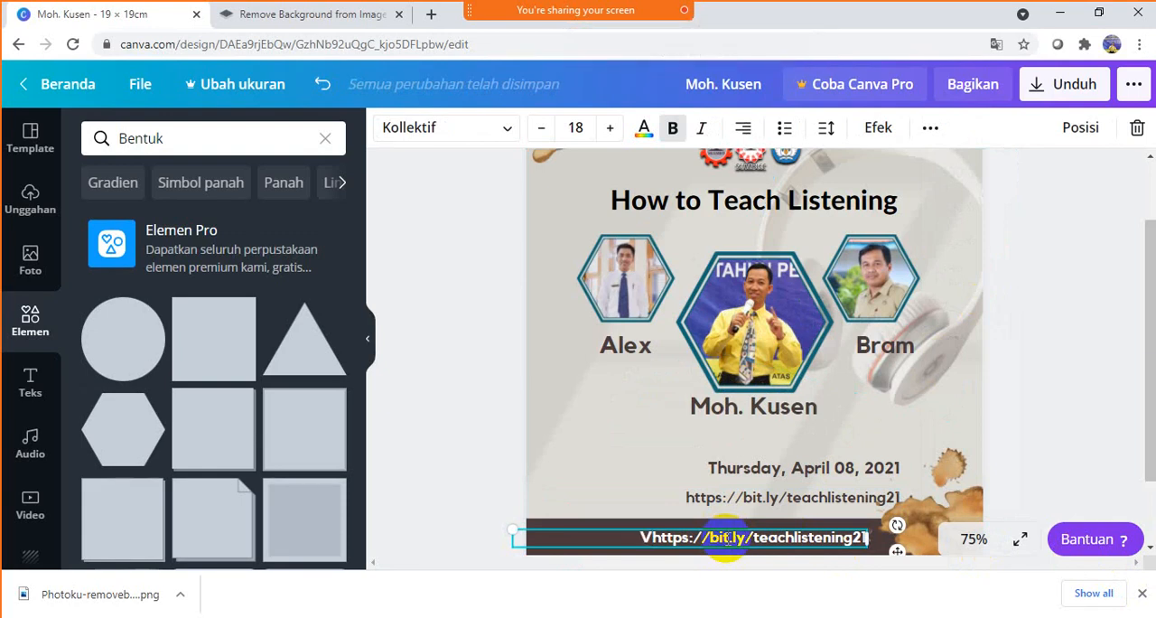
type("isit")
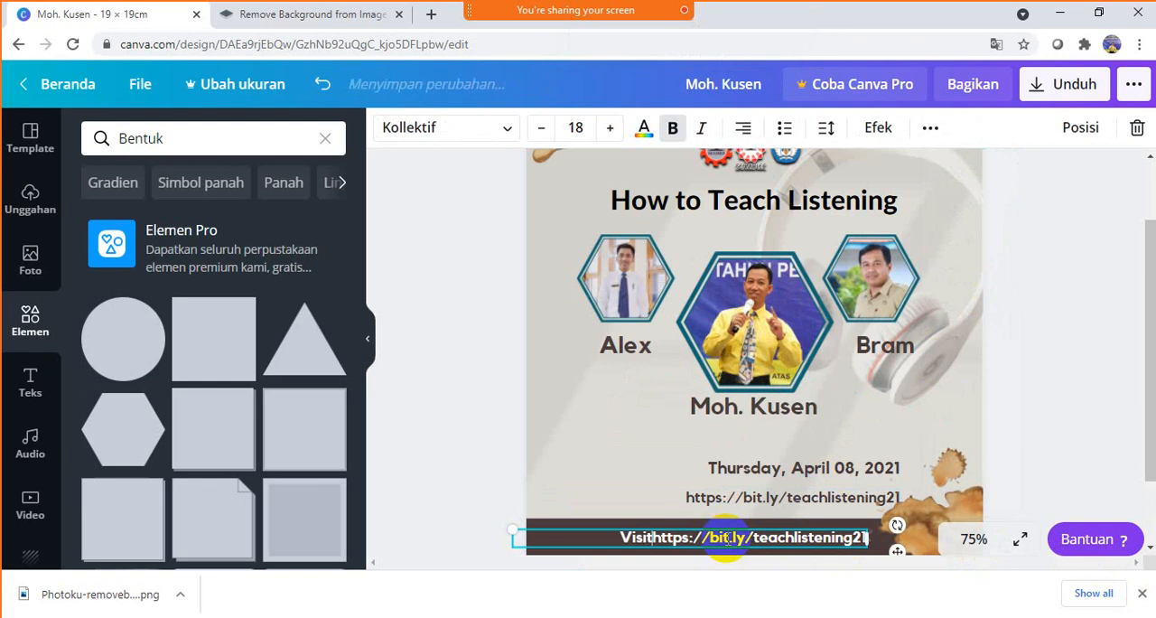
type(" us ")
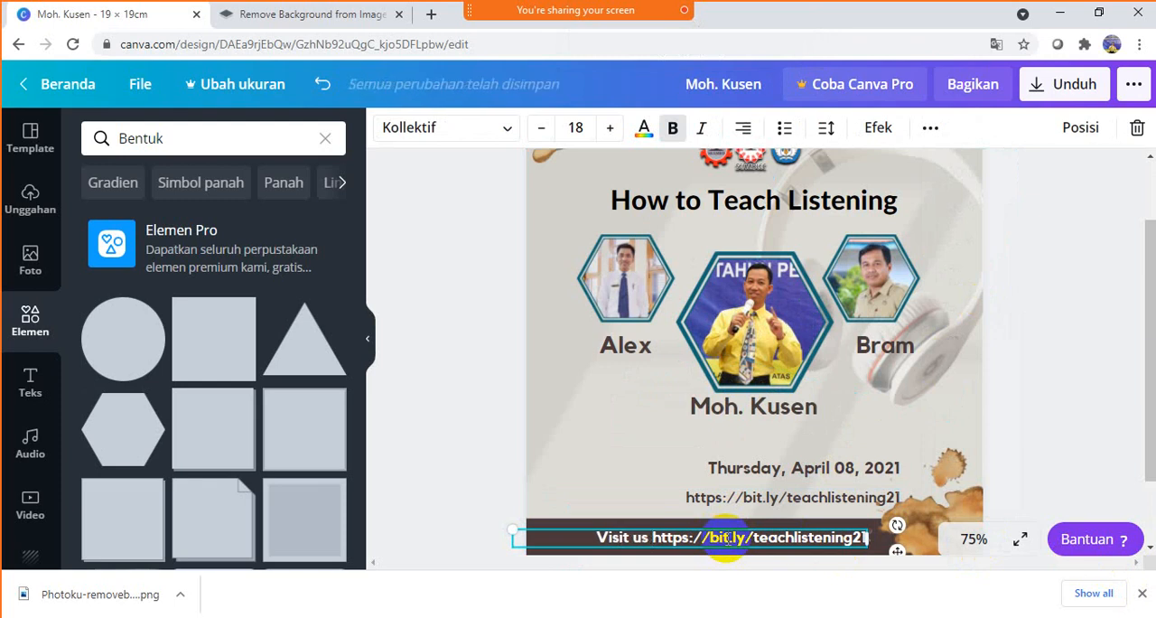
type("at")
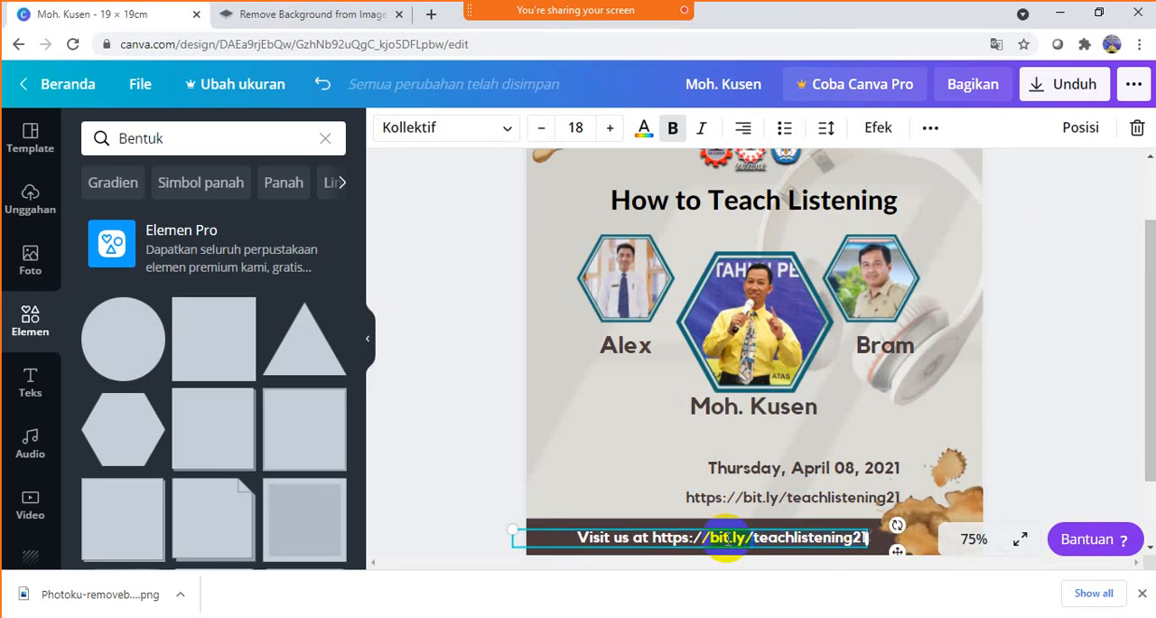
key("BackSpace")
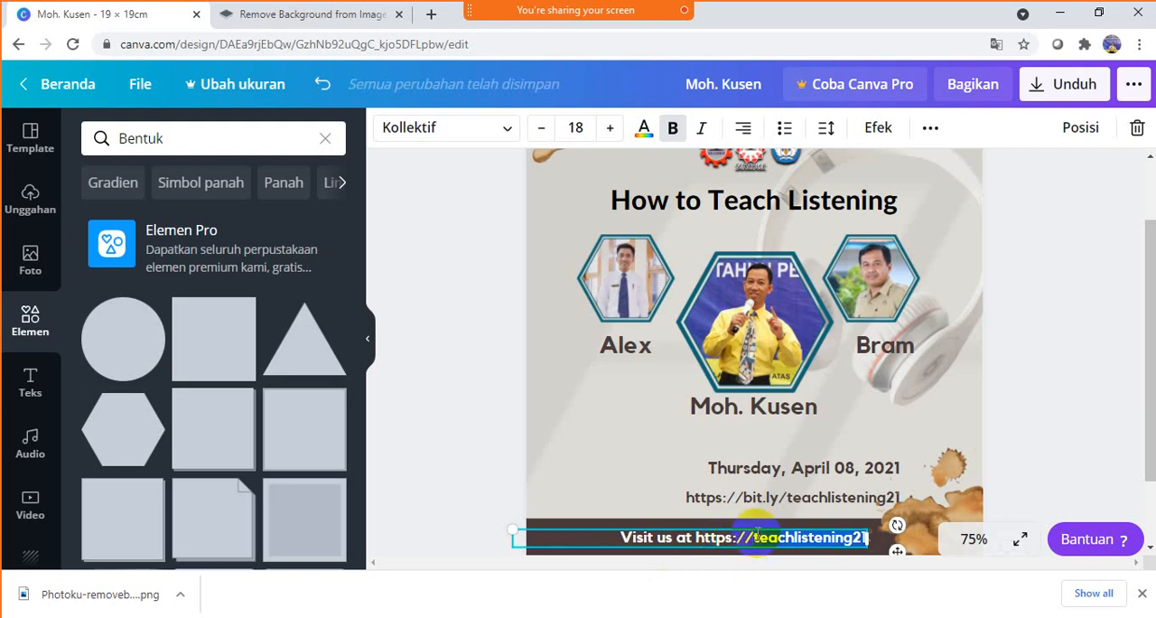
type("engli")
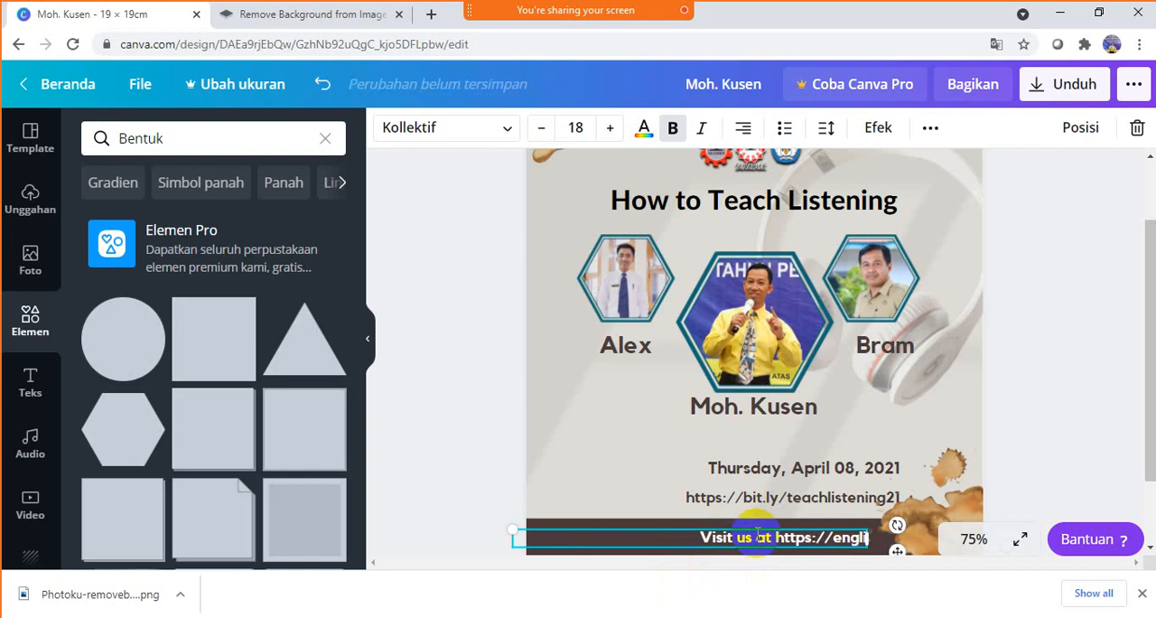
type("shade")
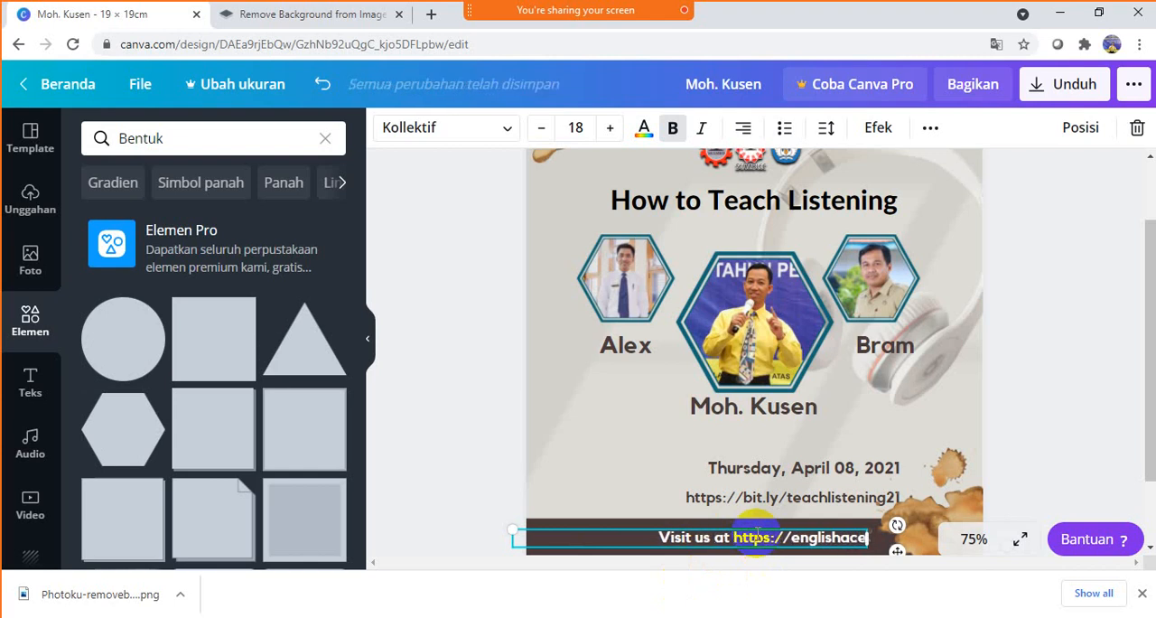
type(".com")
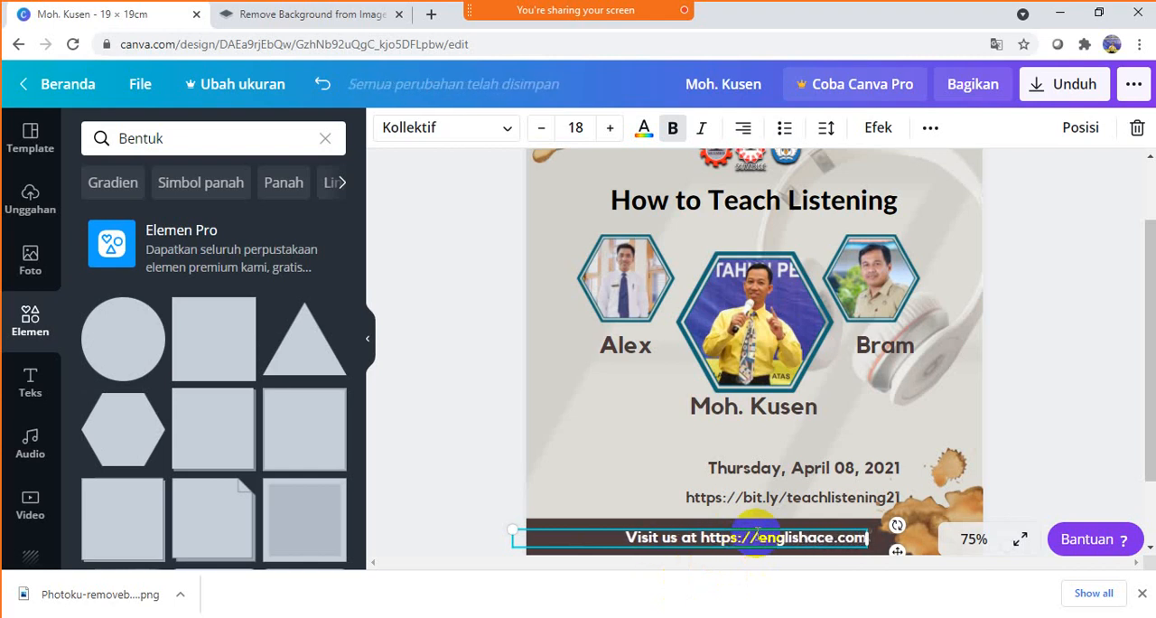
type("/")
type("te")
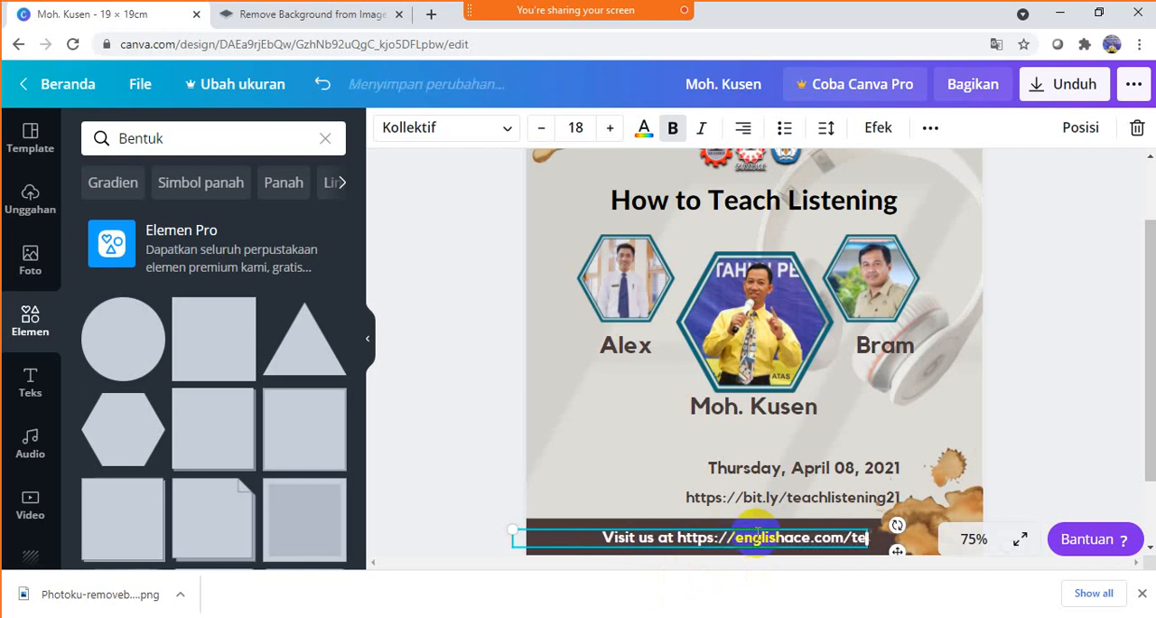
type("aching")
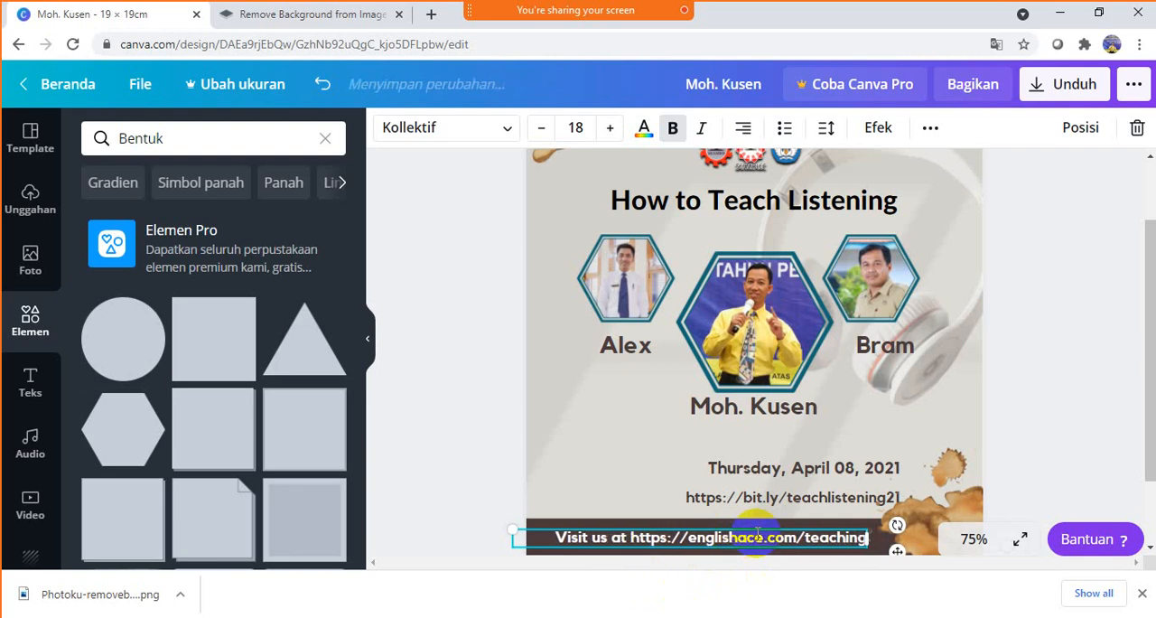
type("listening")
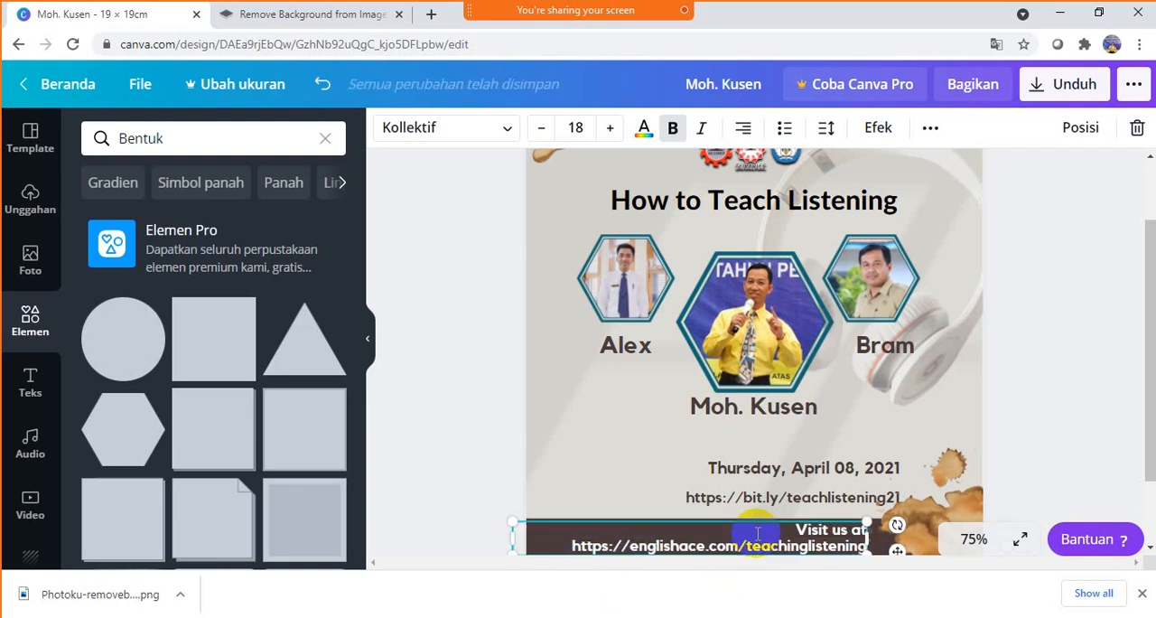
- Reduce the dark bar text's font size to 15 so it fits on one line
triple_click(602, 546)
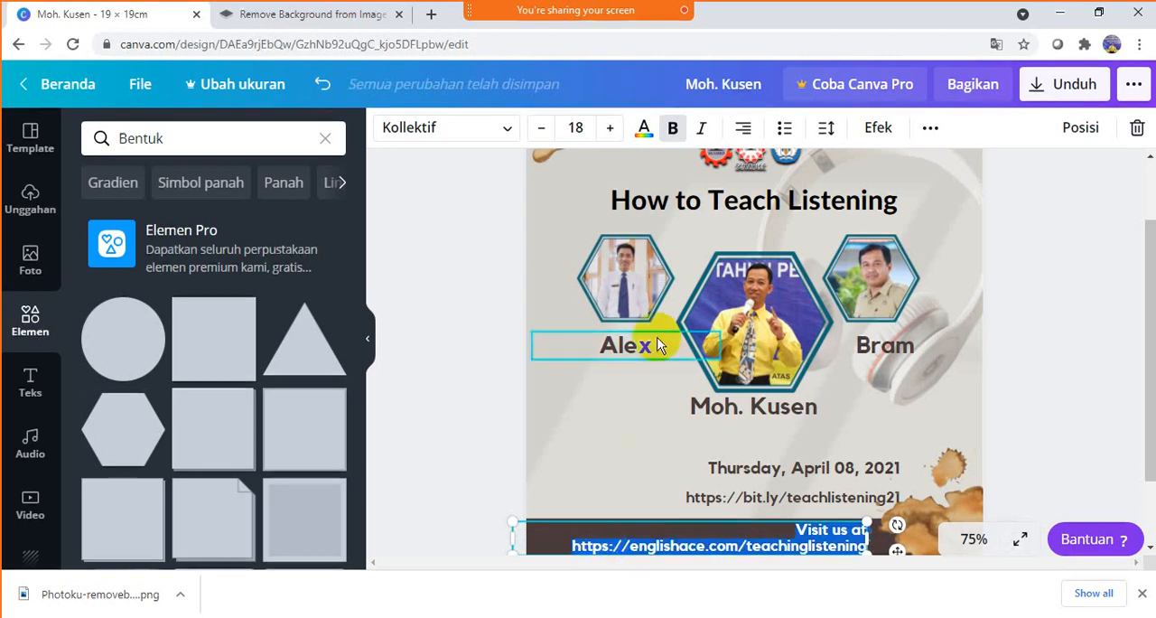
left_click(542, 127)
left_click(542, 127)
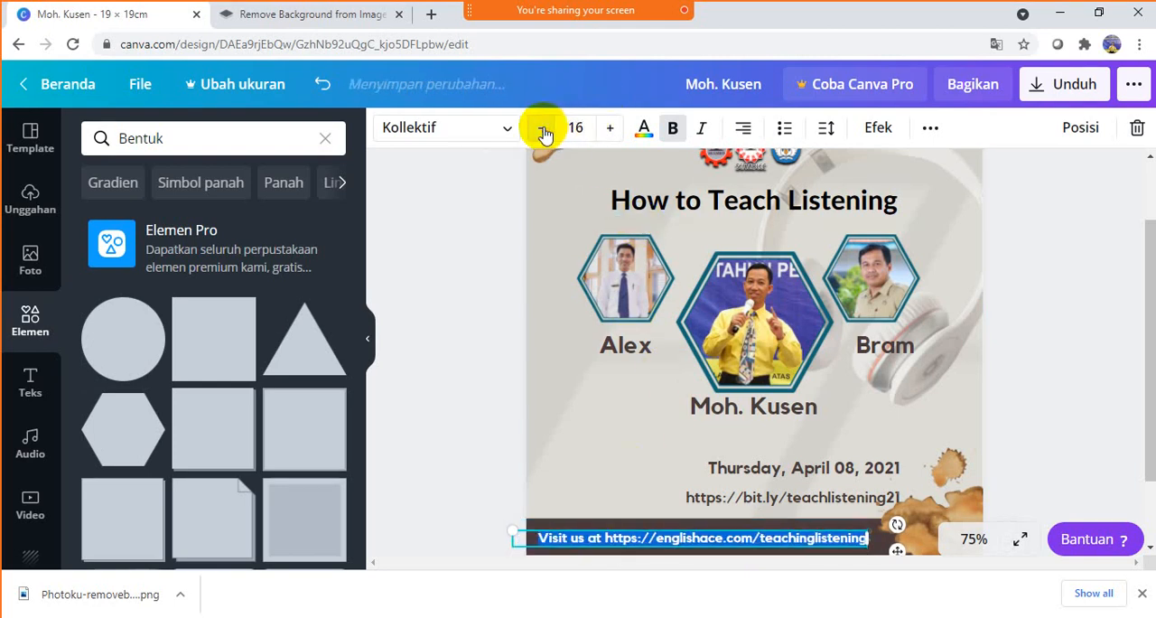
left_click(542, 128)
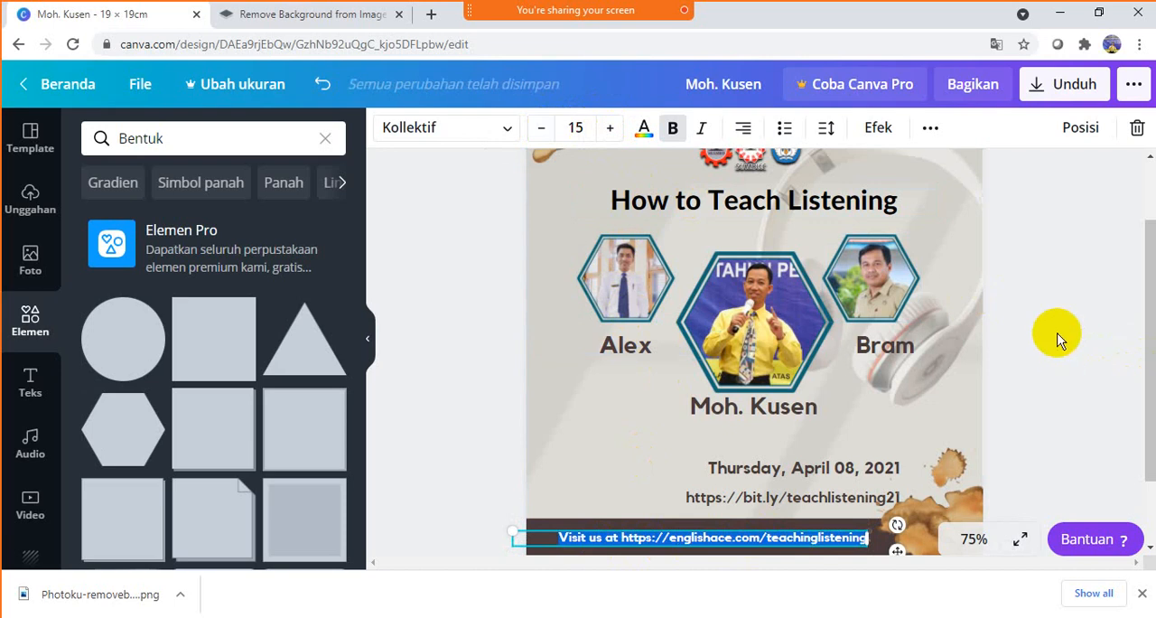
left_click(986, 335)
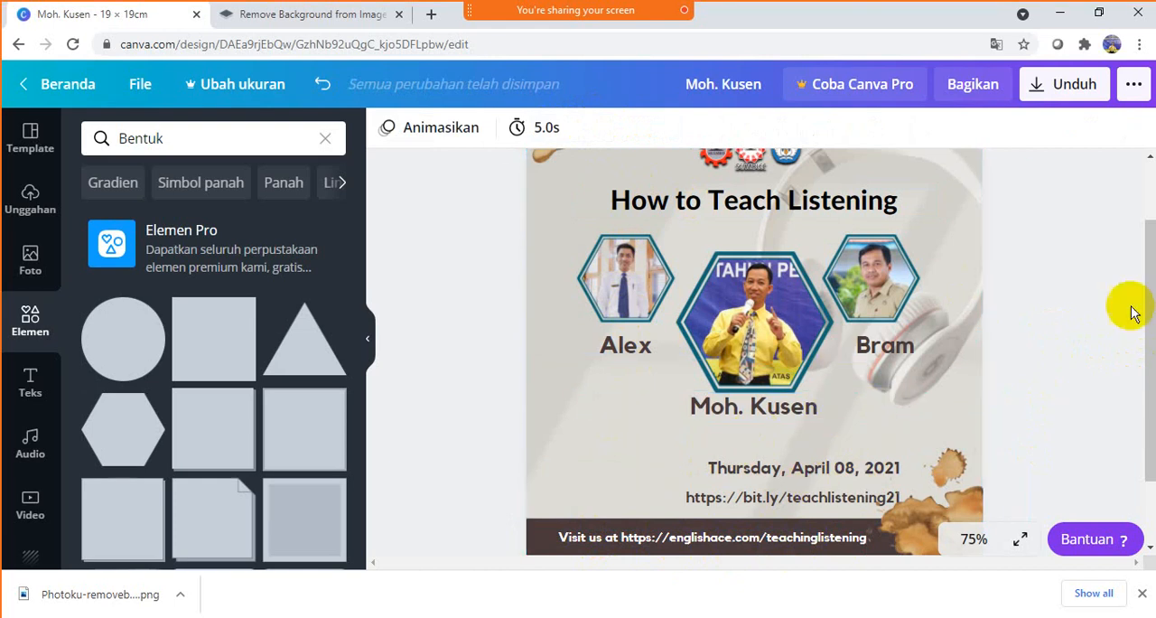
- Move the date line and the bit.ly link line slightly up and left, clear of the lower-right splatter
scroll(1065, 379, "up", 1)
scroll(1065, 379, "down", 1)
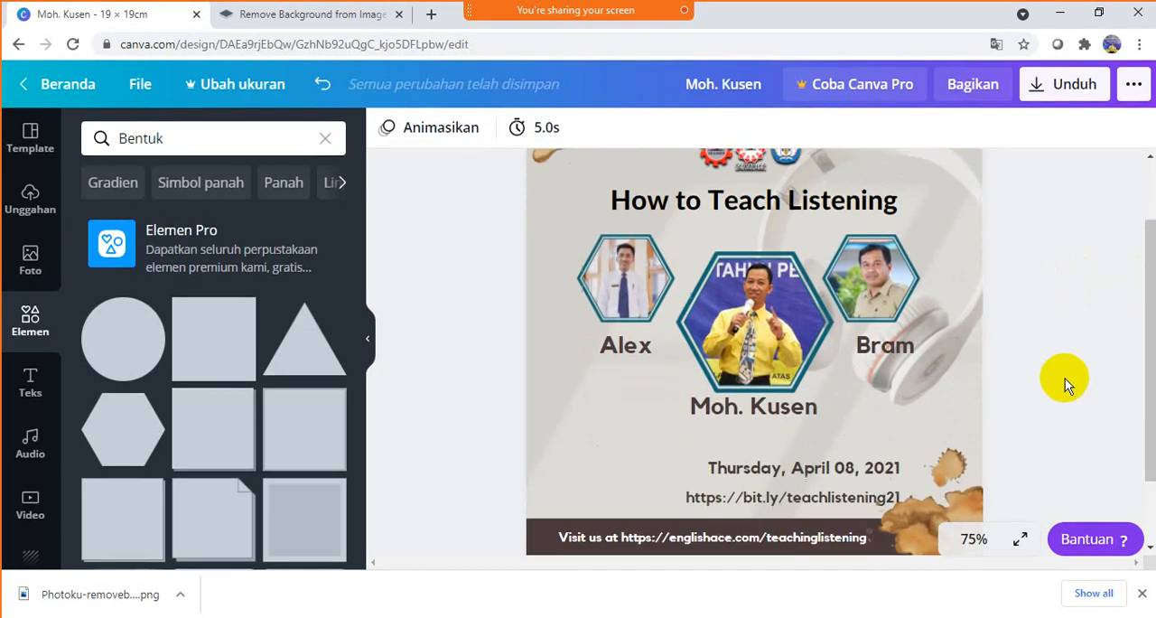
scroll(1065, 379, "down", 1)
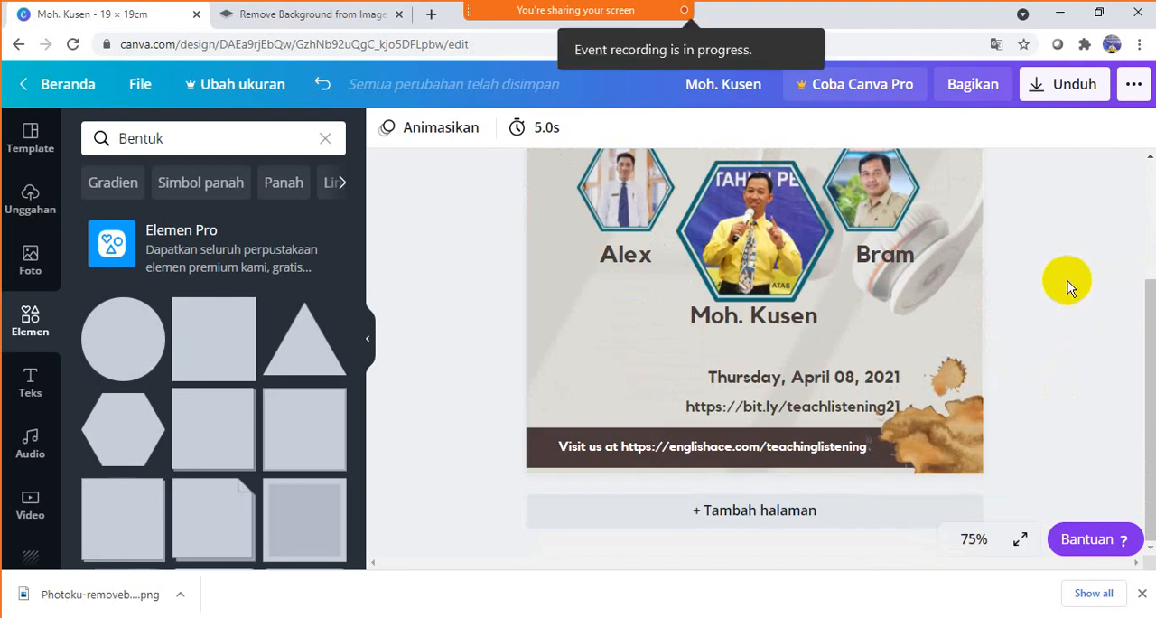
mouse_move(1146, 328)
left_mouse_down()
mouse_move(1144, 217)
mouse_move(1144, 317)
left_mouse_up()
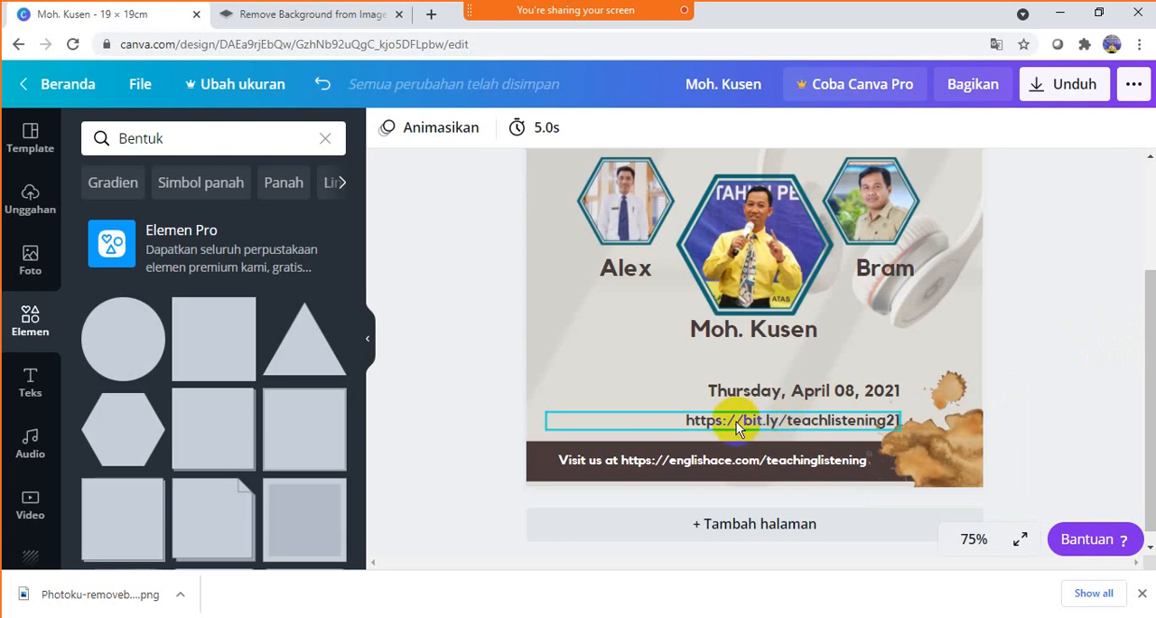
left_click(702, 419)
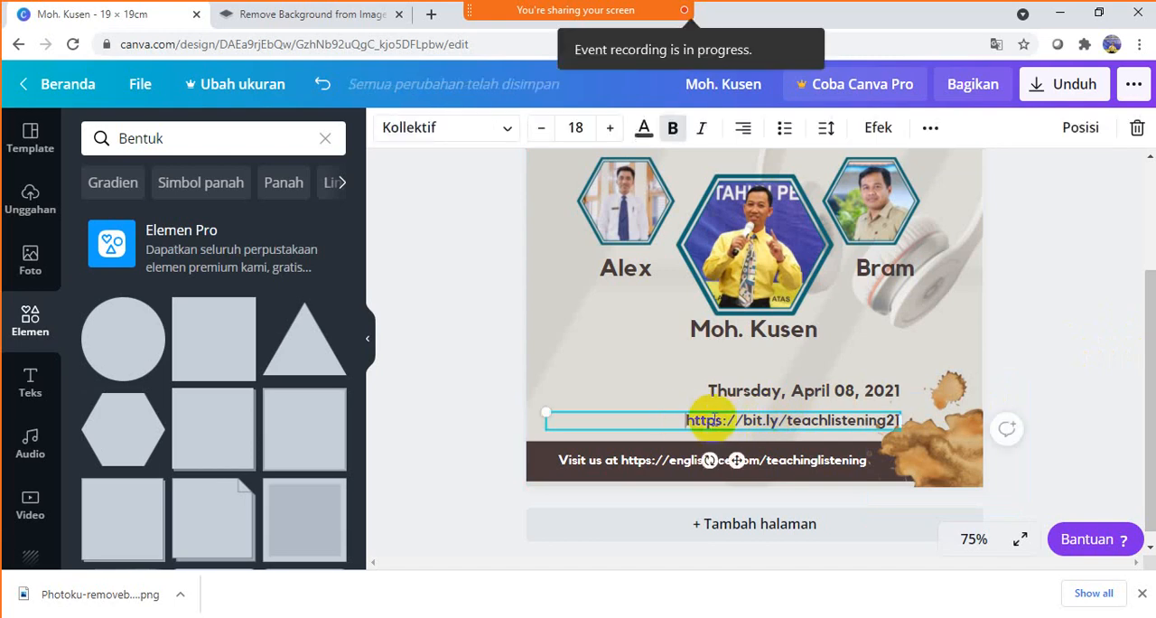
double_click(714, 420)
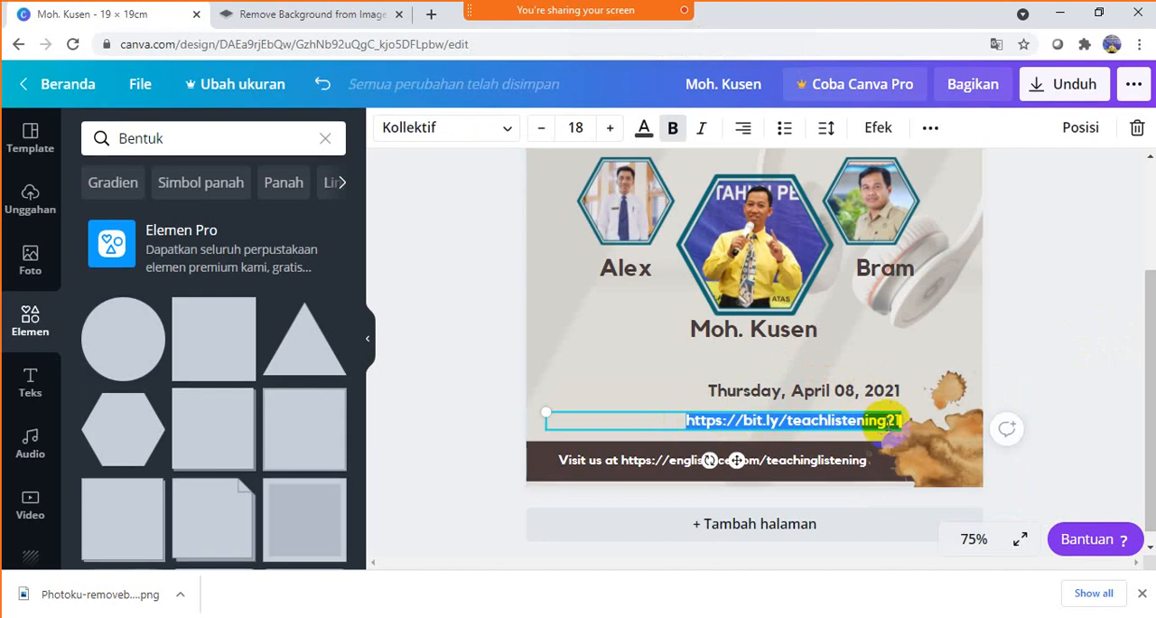
left_click(820, 392)
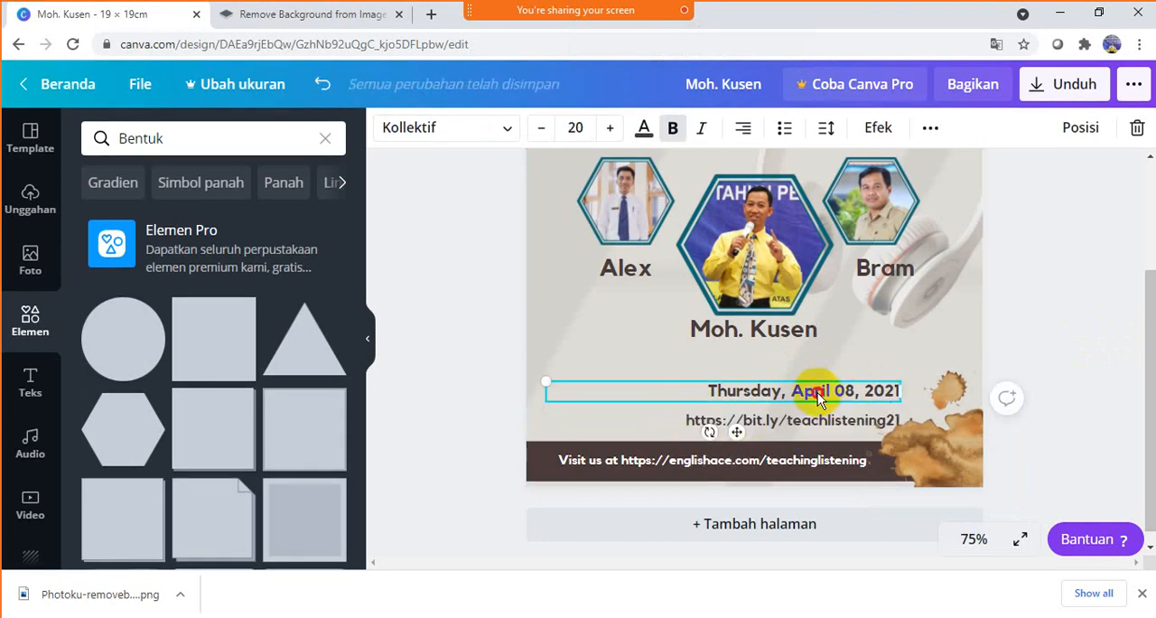
left_click_drag(817, 393, 824, 407)
left_click(826, 420)
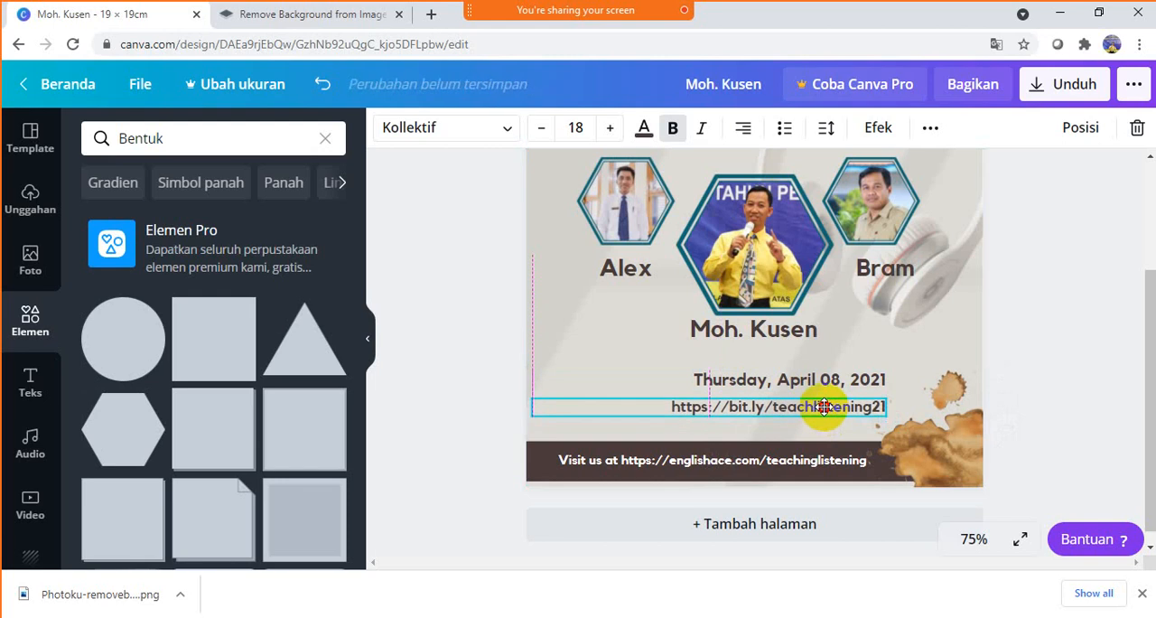
left_click(1071, 306)
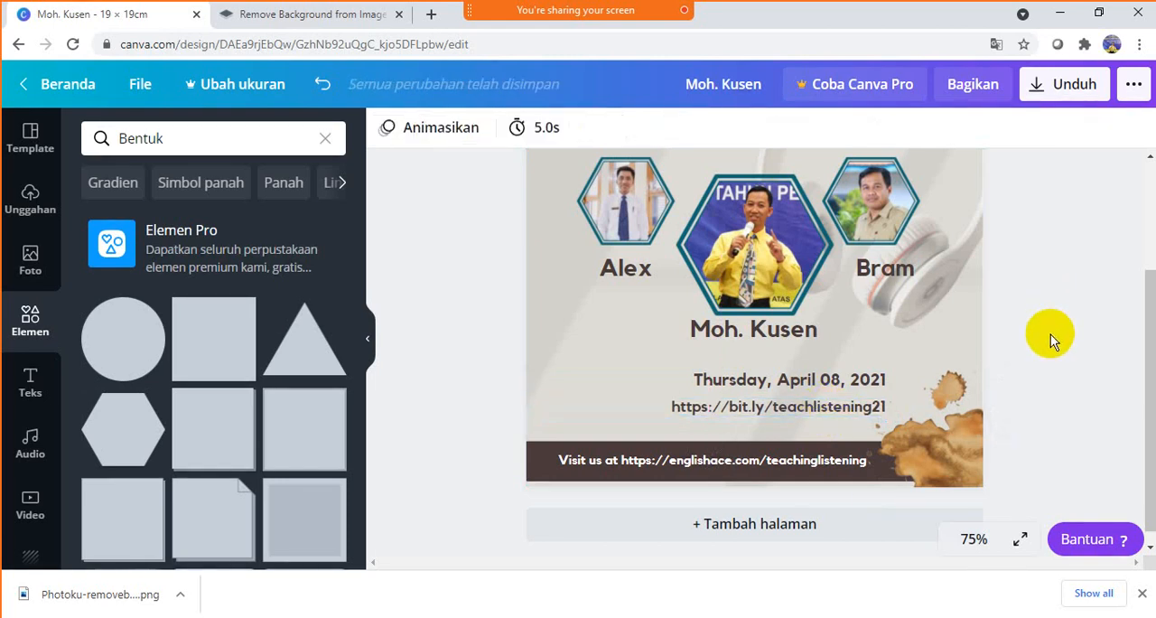
scroll(1051, 335, "up", 3)
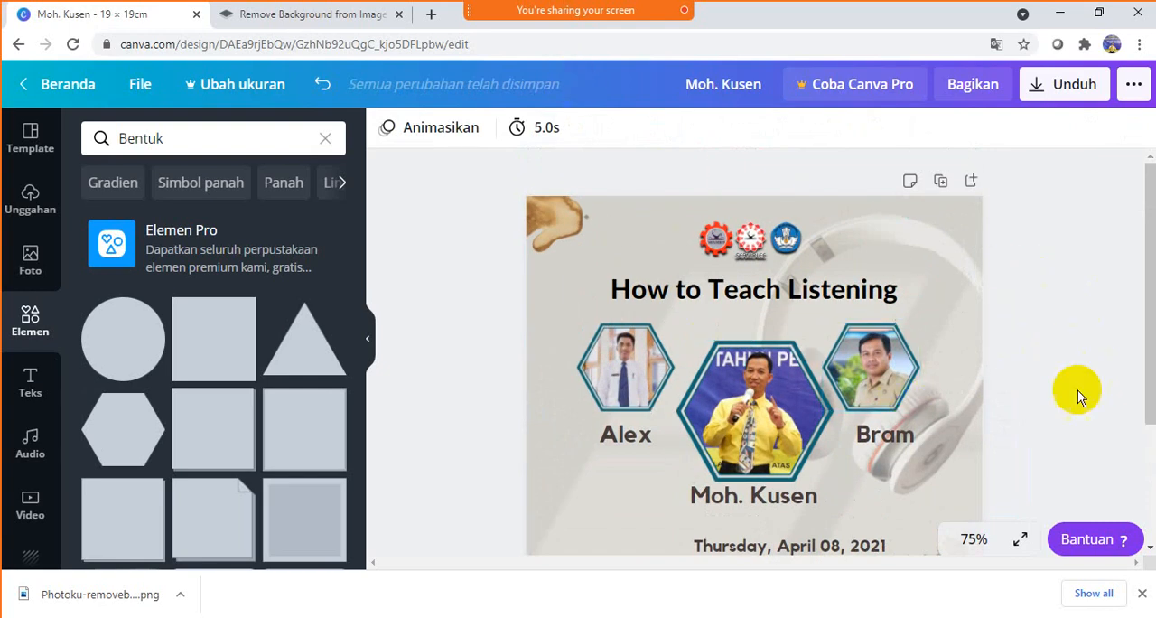
scroll(1098, 327, "down", 2)
scroll(1098, 325, "up", 2)
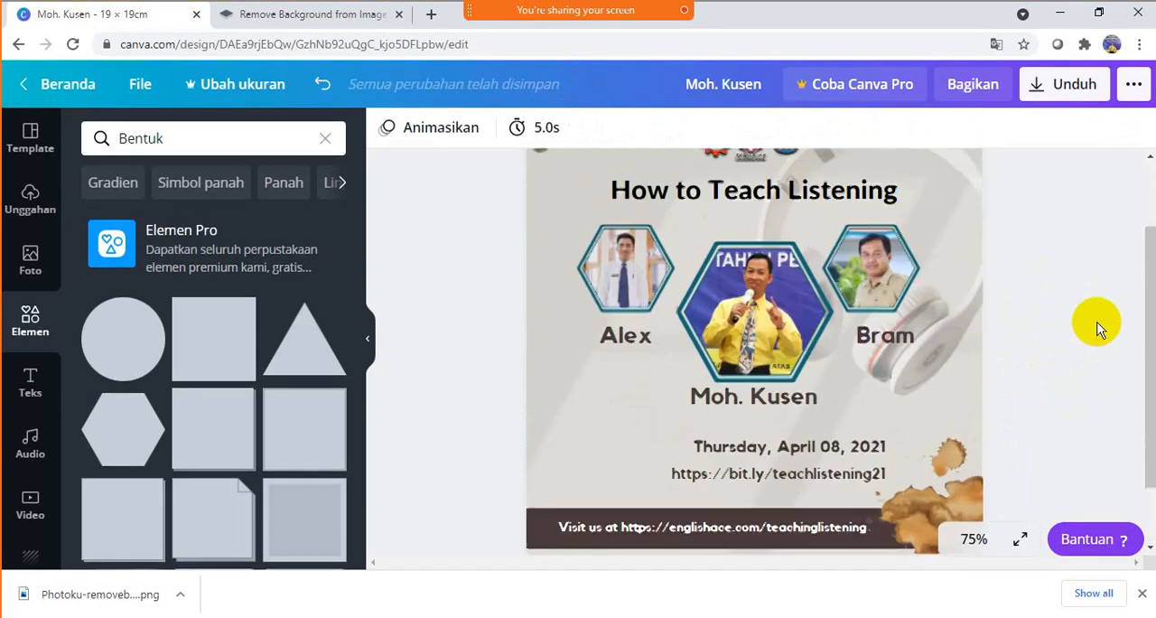
scroll(1095, 323, "down", 2)
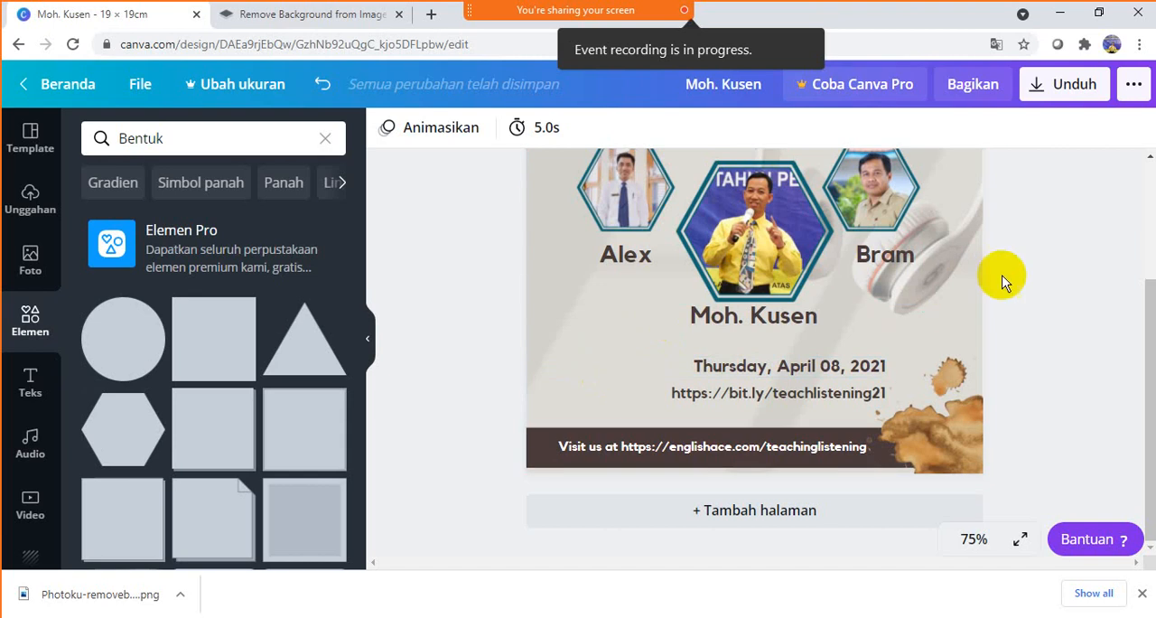
left_click_drag(1138, 312, 1139, 207)
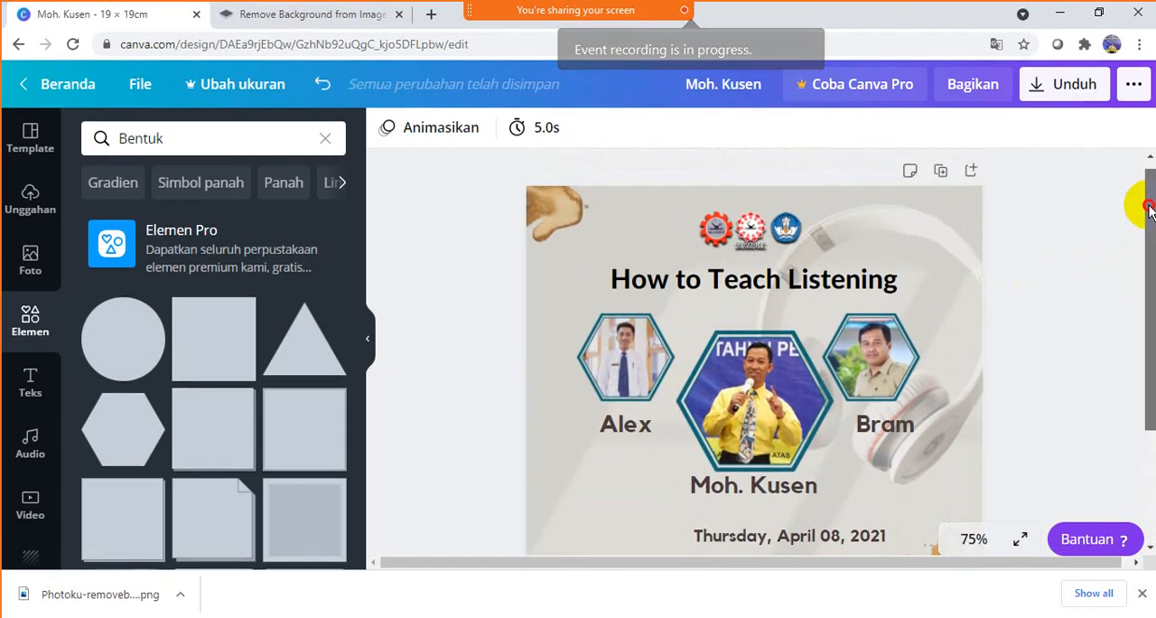
mouse_move(506, 18)
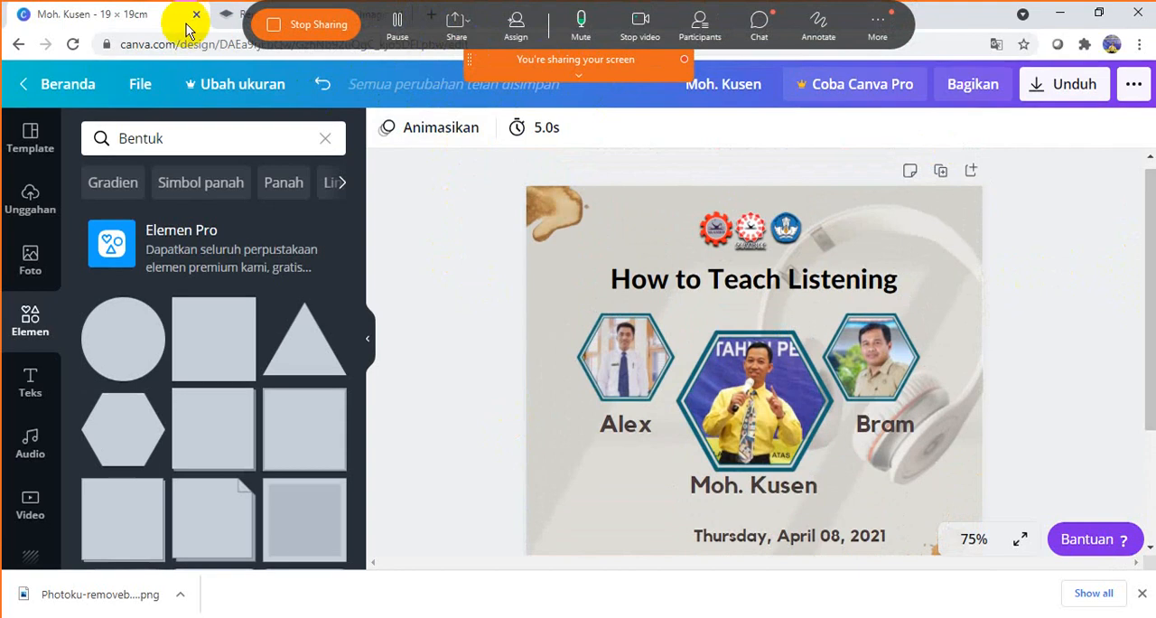
- Search Google for "qr code monkey" in a new browser tab and open the QRCode Monkey generator site from the results
left_click(226, 13)
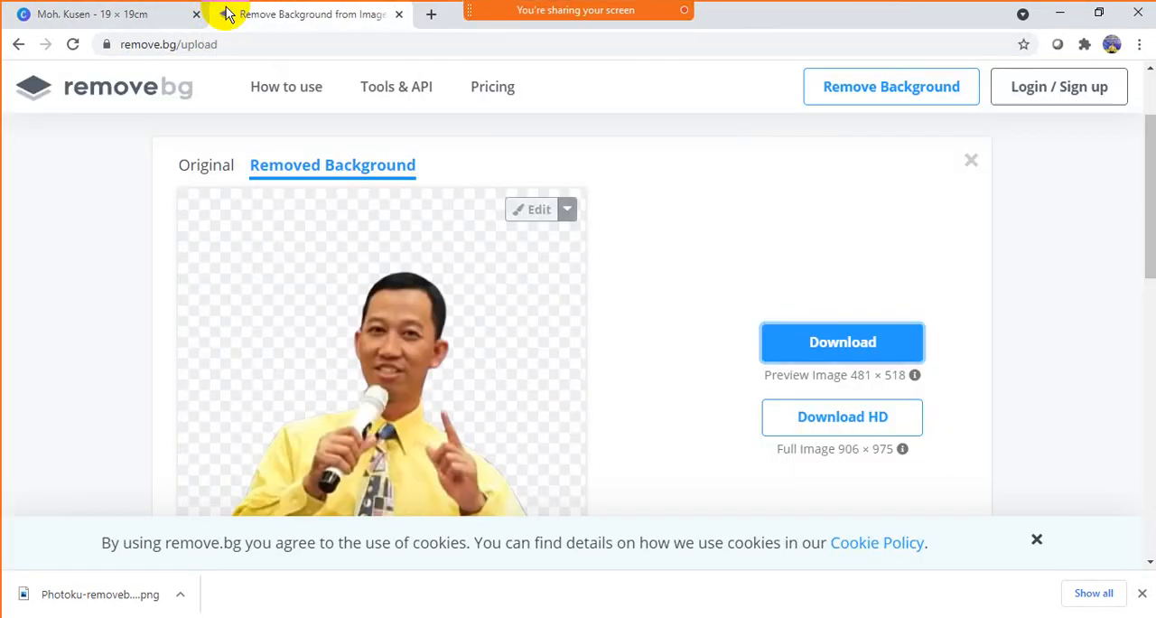
left_click(431, 13)
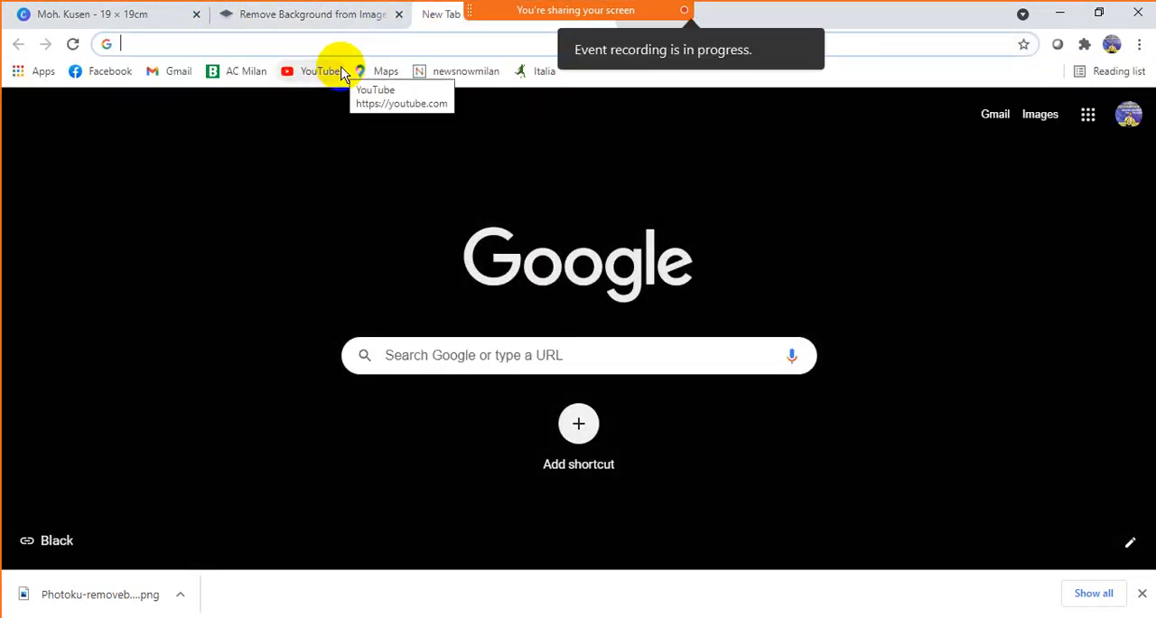
type("qr")
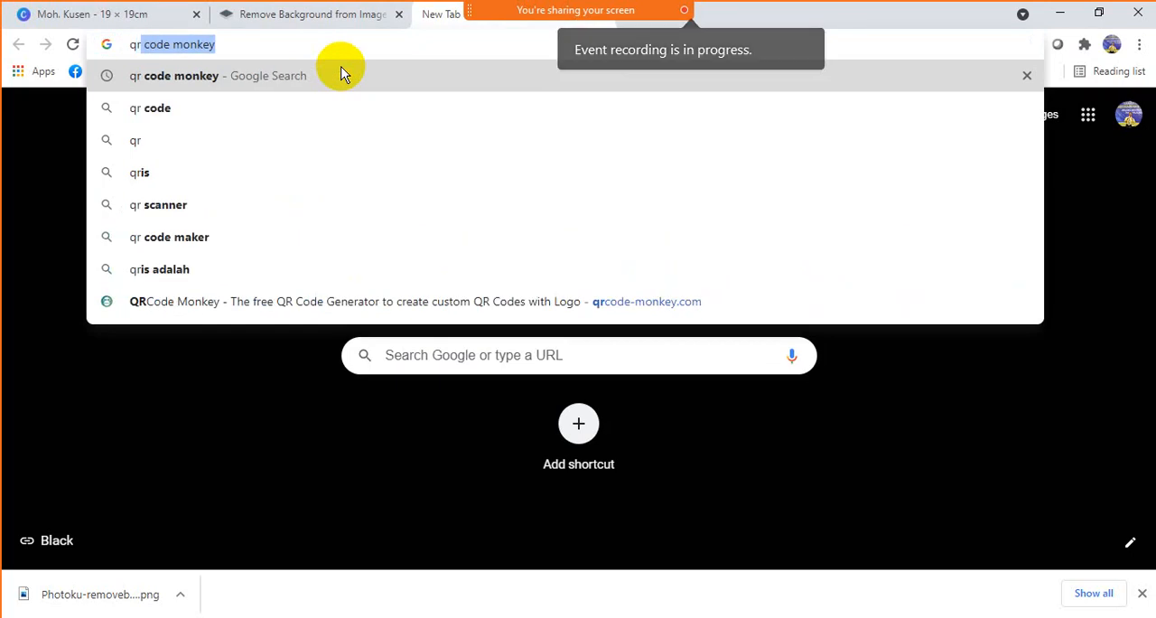
key("Right")
key("Return")
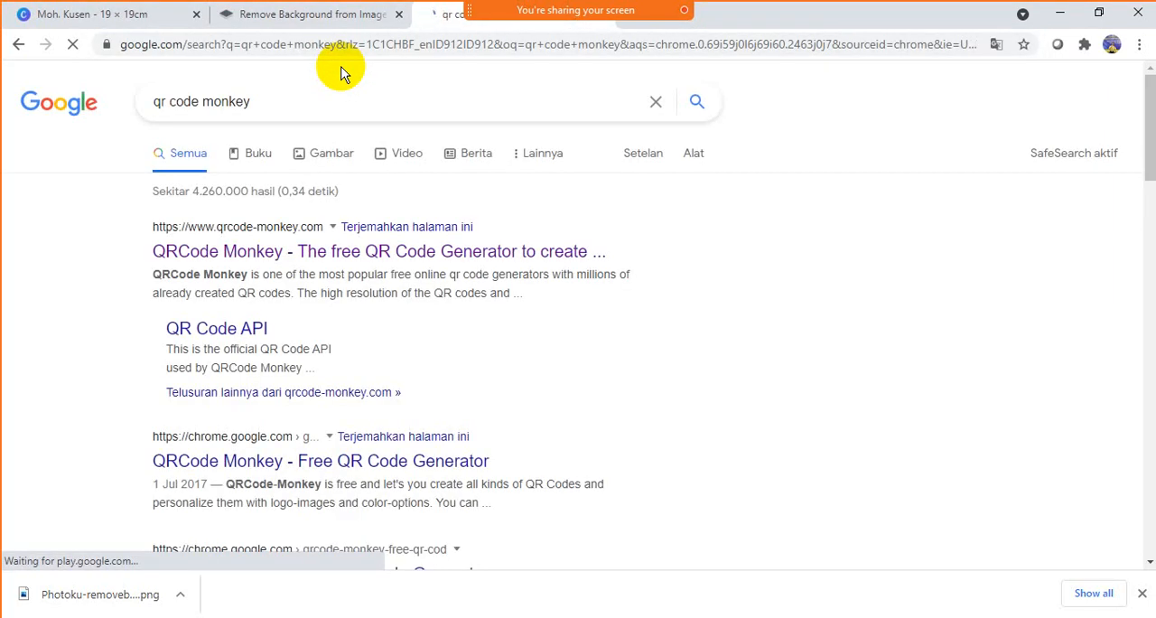
right_click(274, 260)
left_click(298, 266)
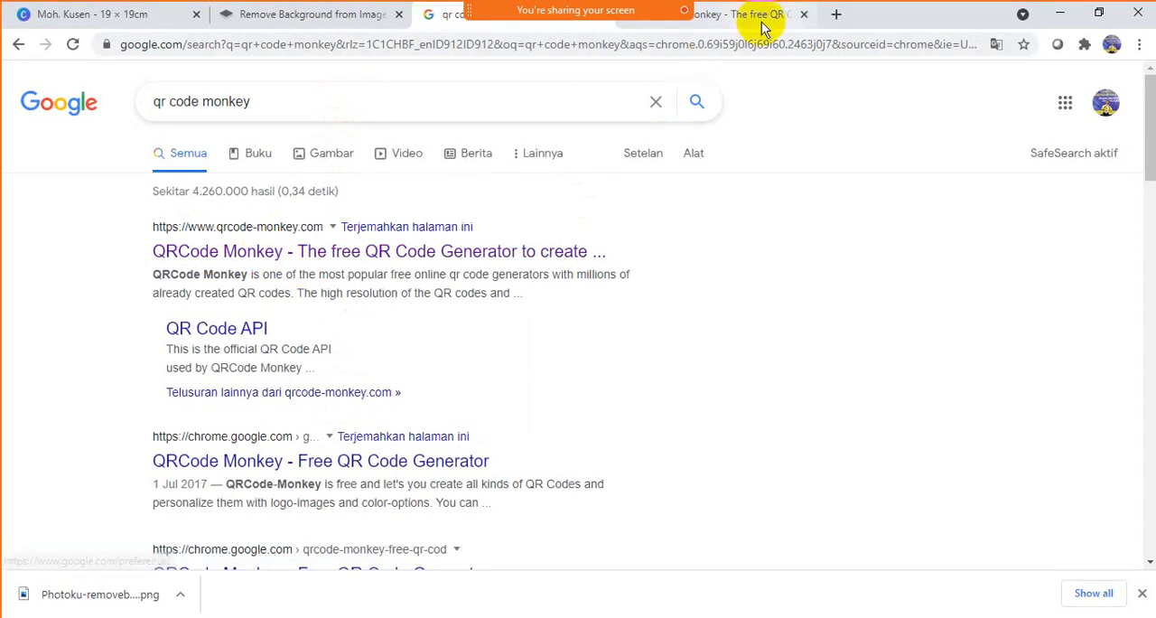
left_click(764, 18)
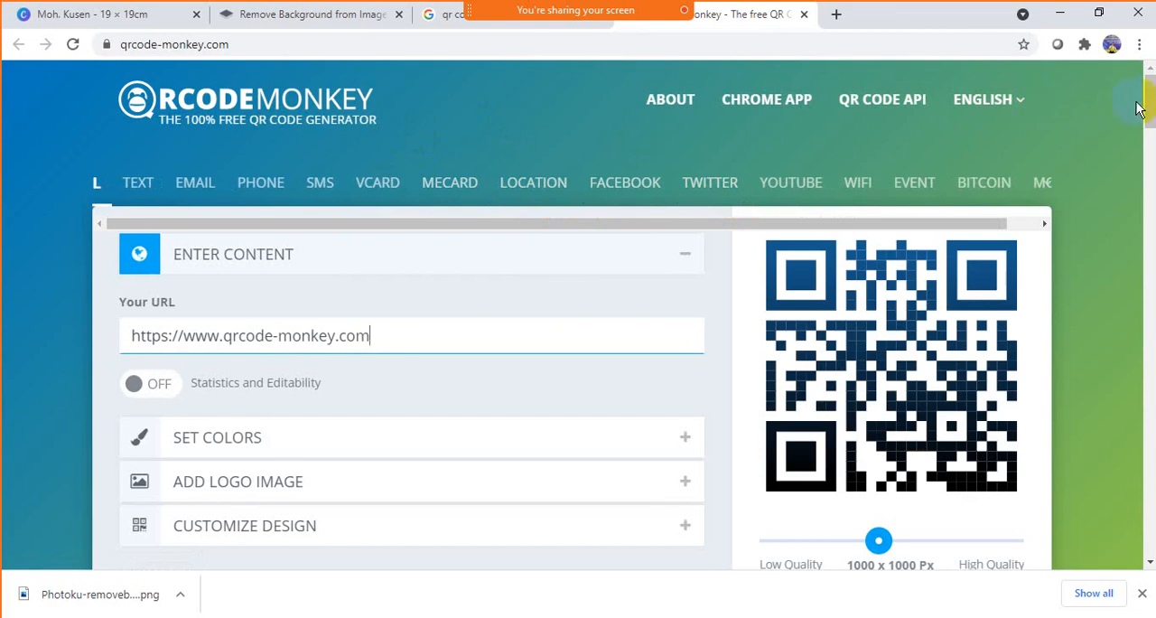
- Look over the QR code generator page and its available content types, including the additional ones such as MP3, video and PDF
left_click_drag(1149, 94, 1147, 104)
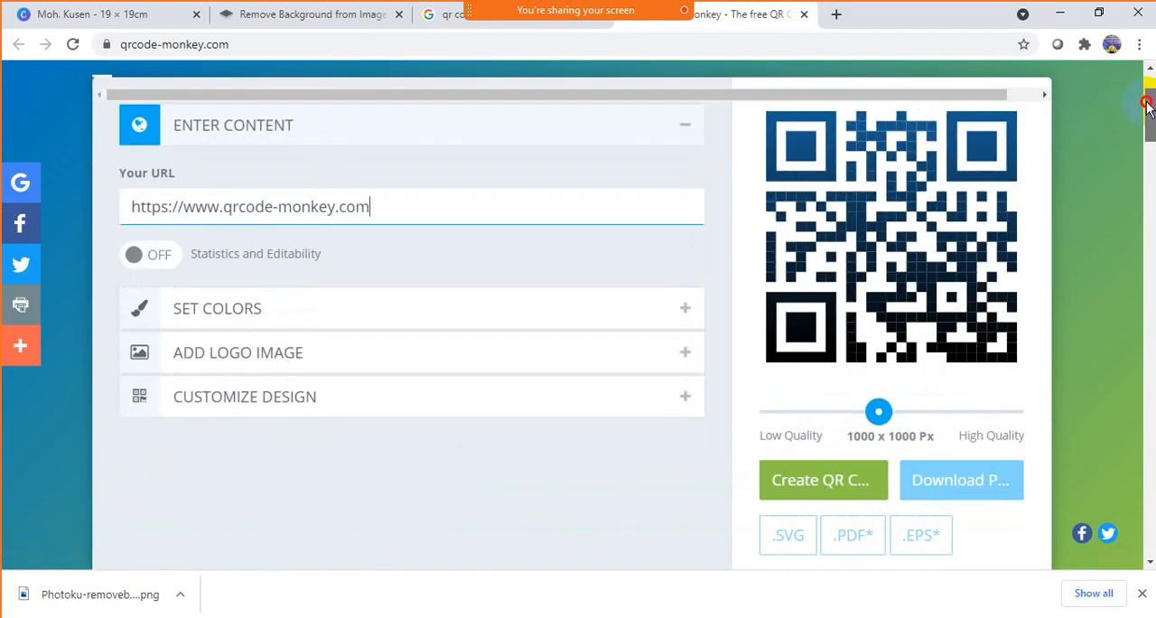
left_click_drag(1148, 107, 1148, 84)
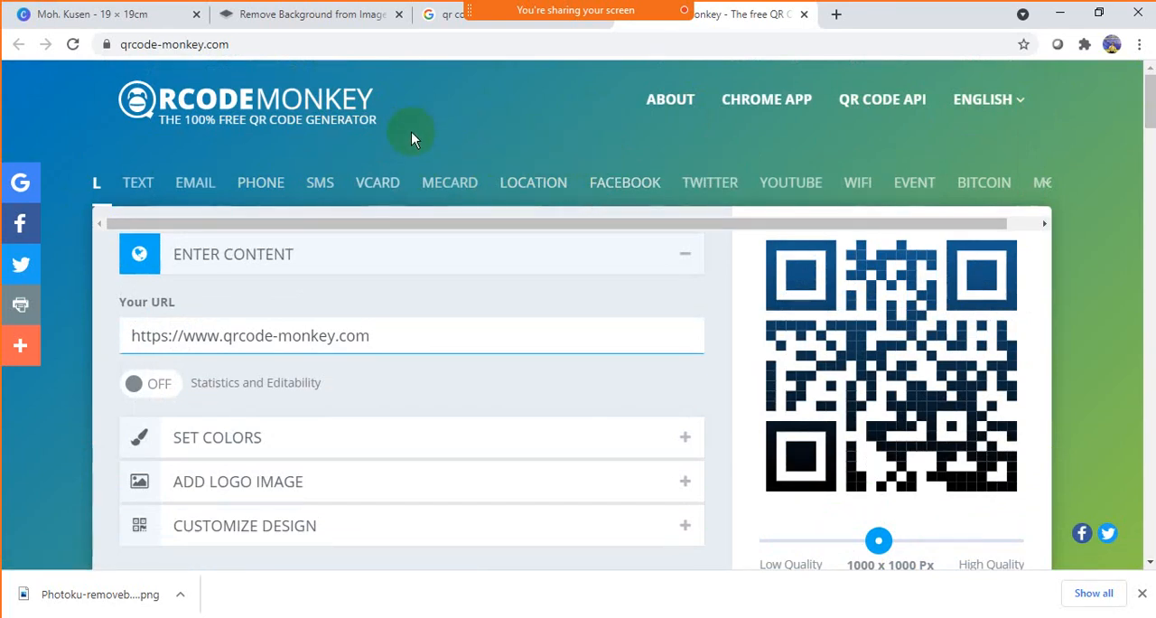
left_click(156, 185)
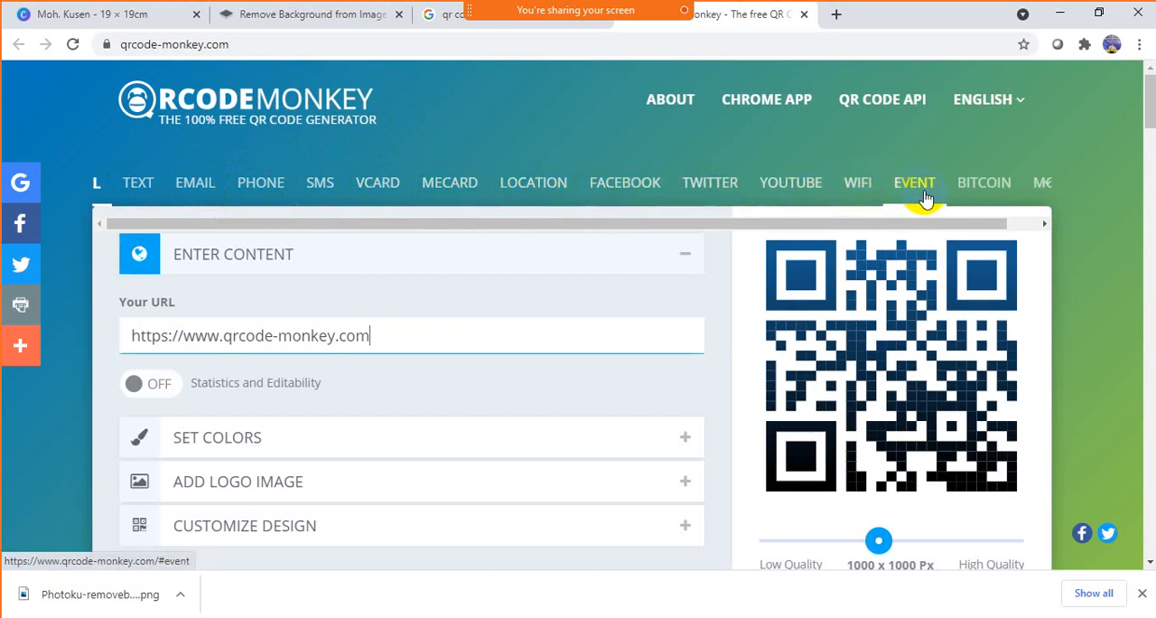
left_click(984, 226)
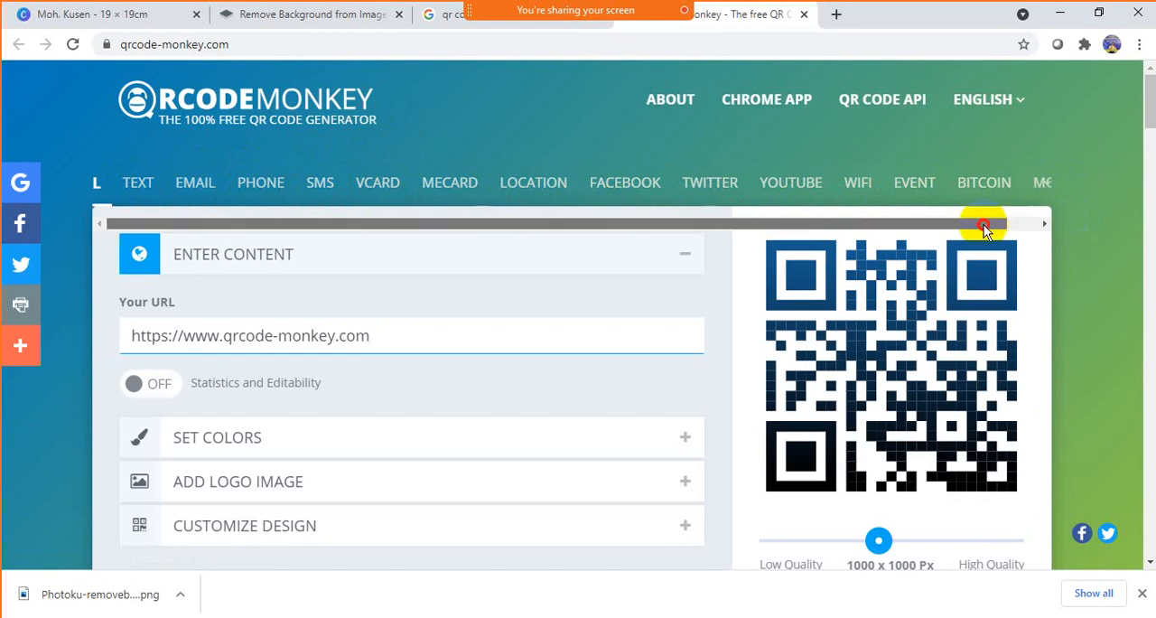
left_click_drag(985, 226, 1065, 228)
mouse_move(1046, 192)
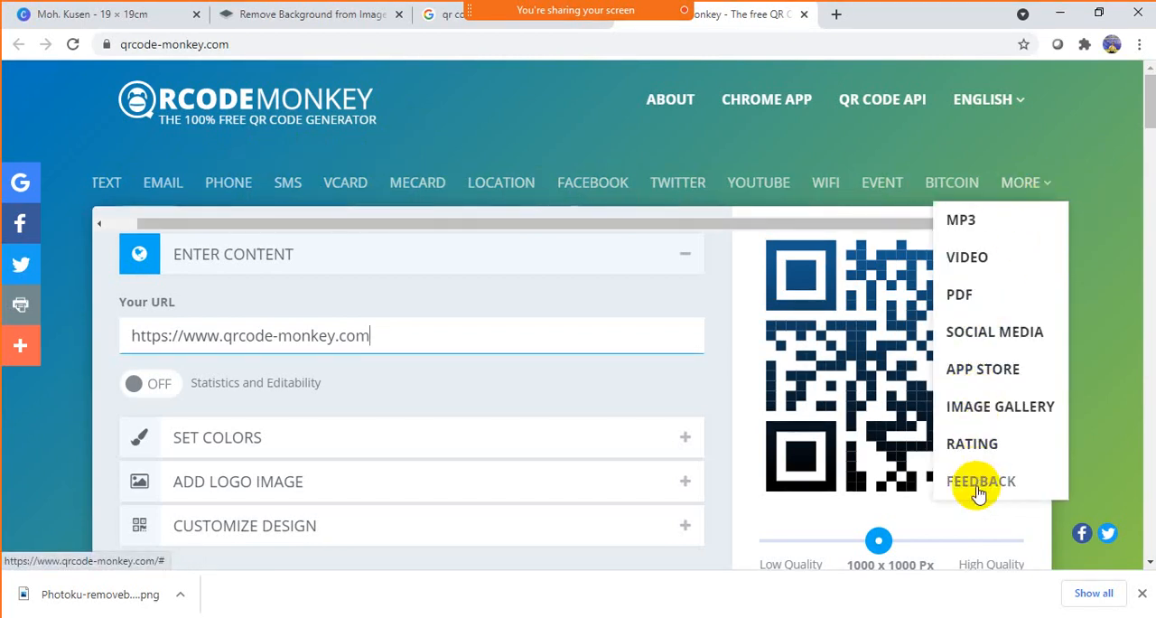
left_click(1083, 136)
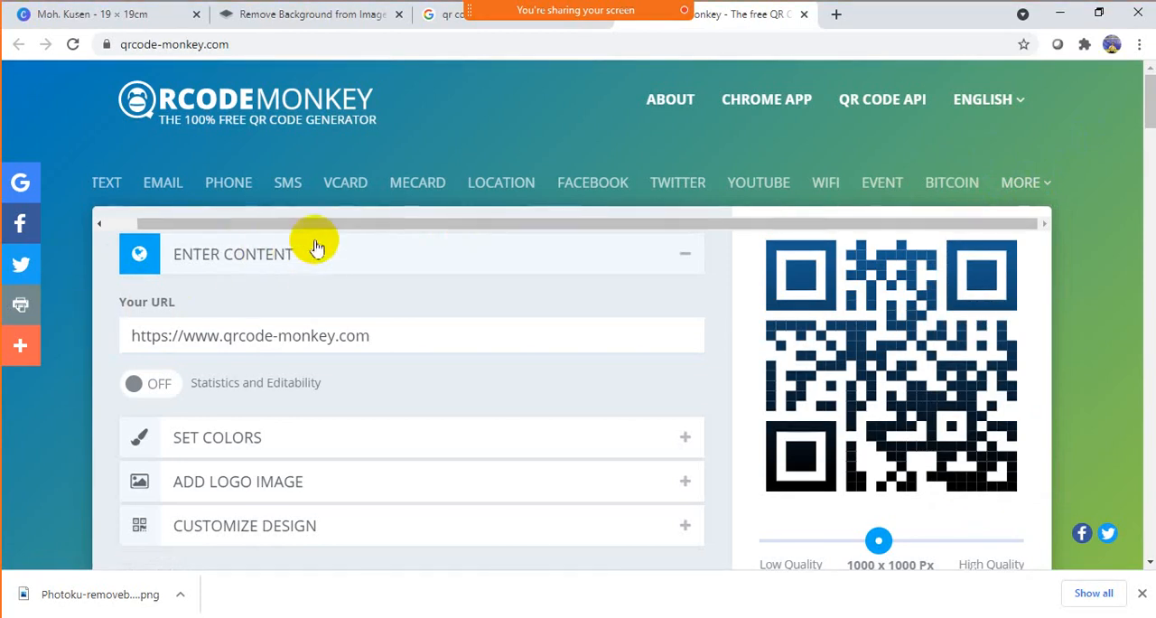
left_click_drag(220, 226, 99, 226)
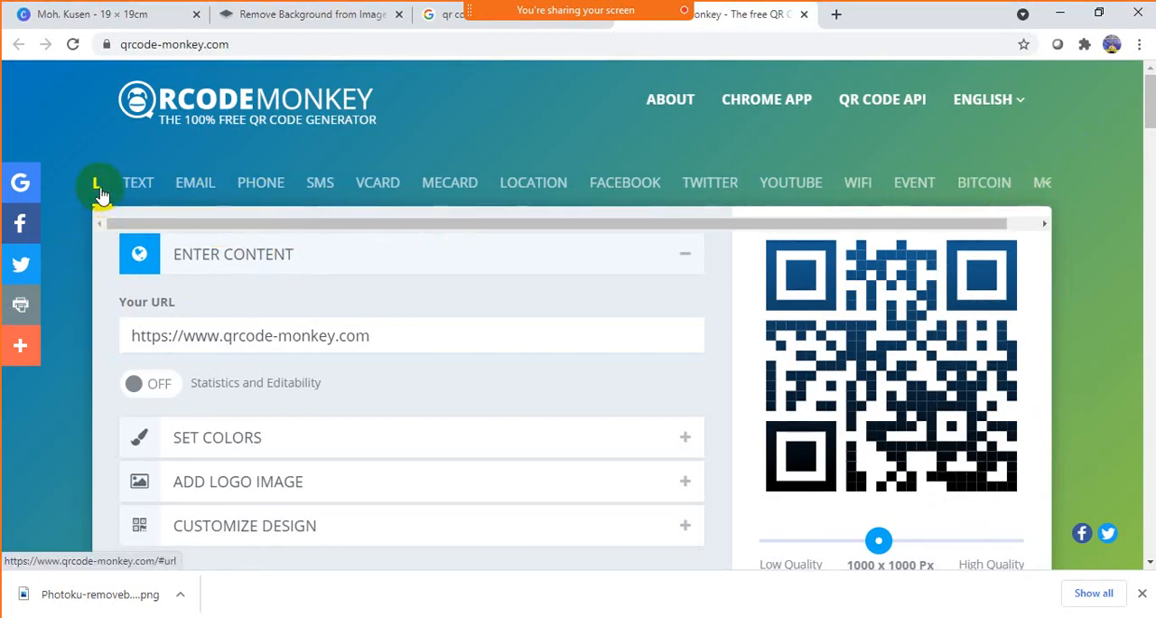
- Compare the entry forms of the Text and URL content types
left_click(136, 185)
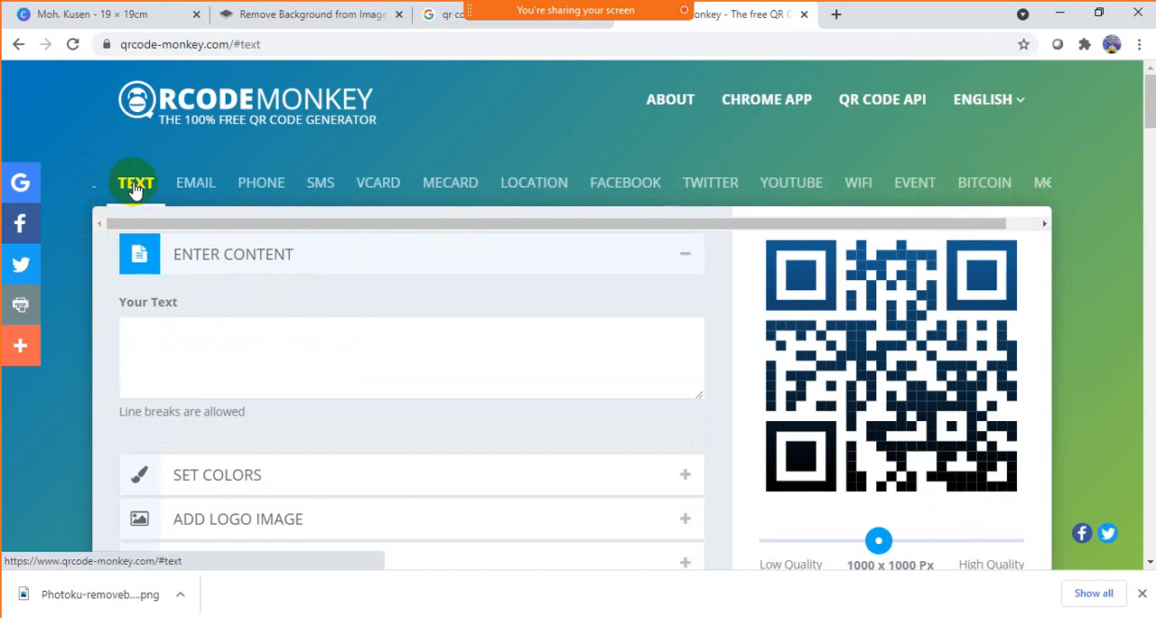
left_click(183, 331)
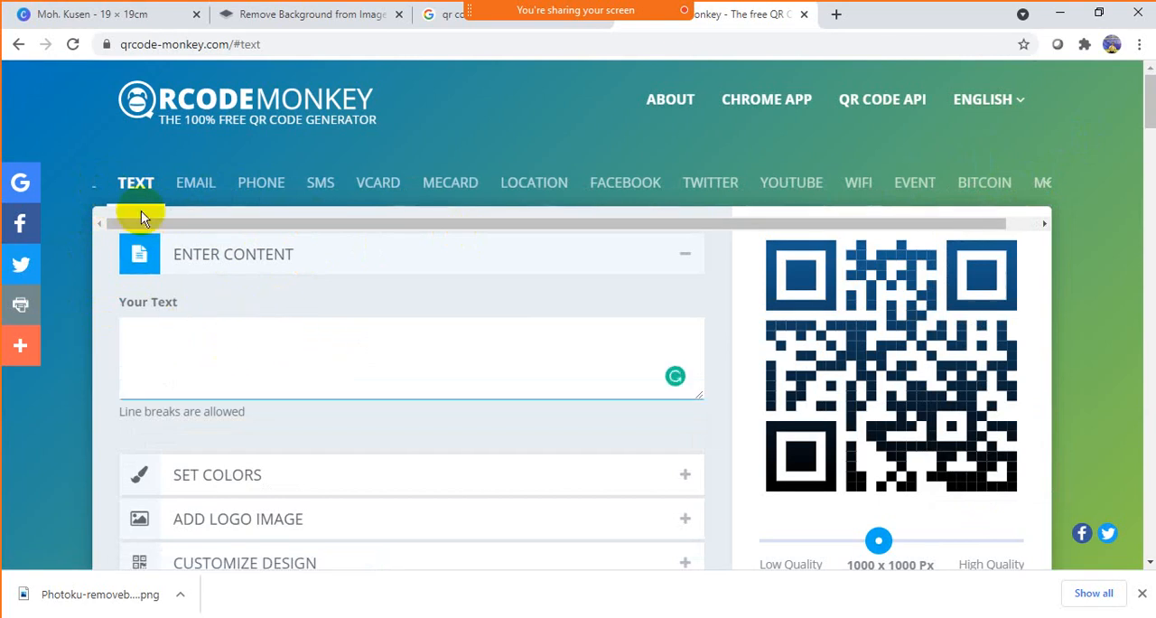
left_click(97, 188)
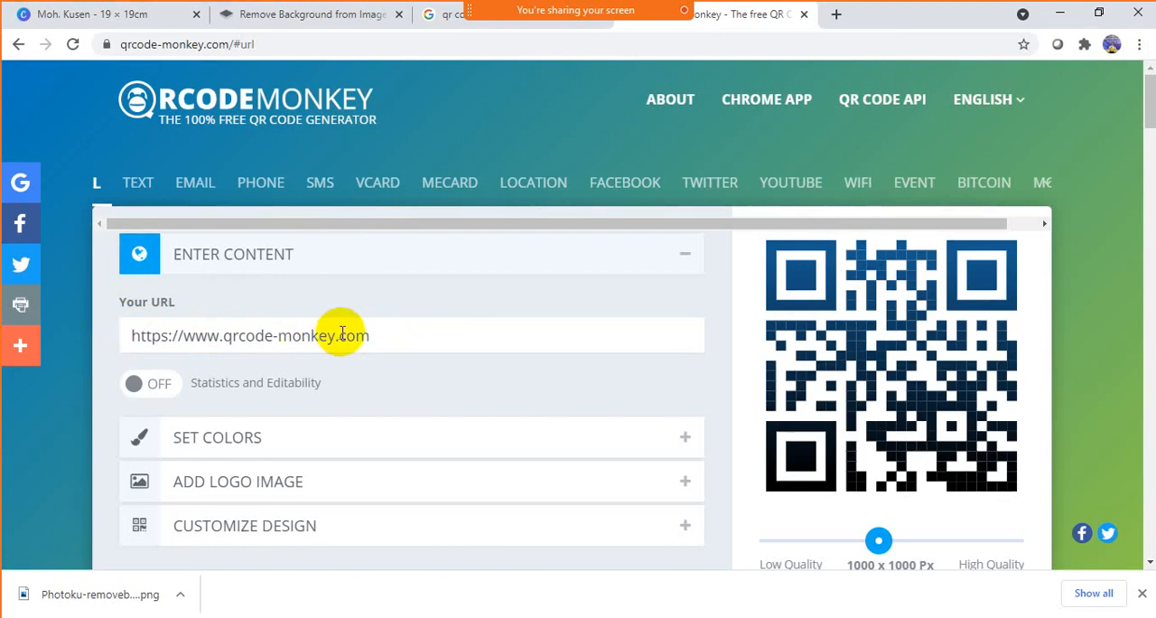
left_click(139, 190)
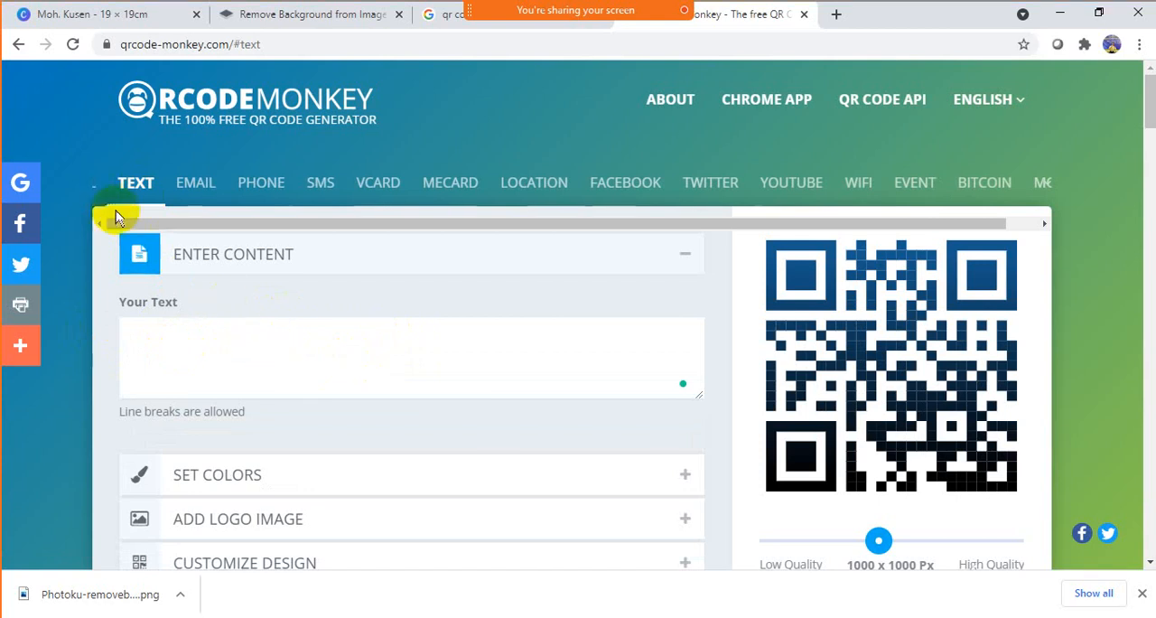
left_click(98, 193)
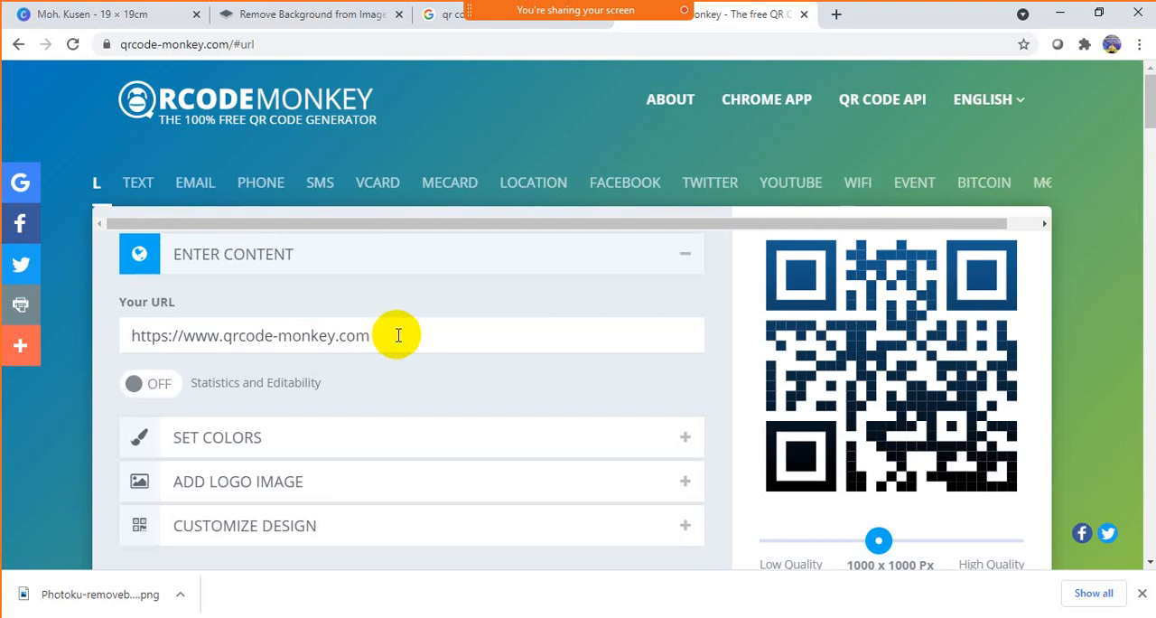
left_click_drag(398, 335, 95, 330)
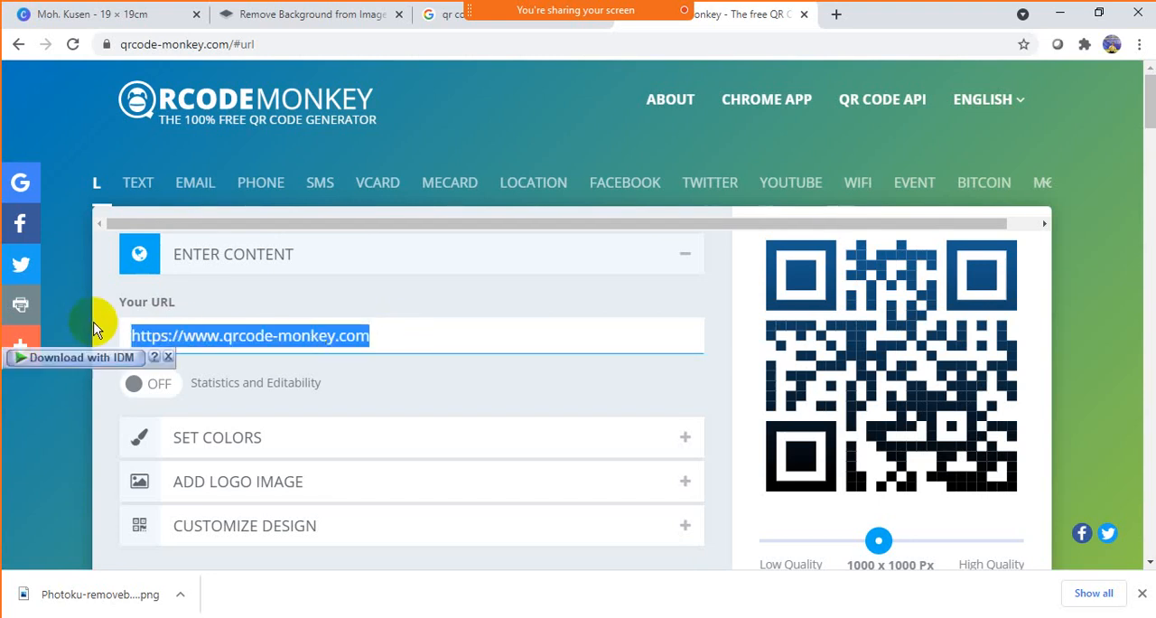
type("https://bit.ly/teachlistening21")
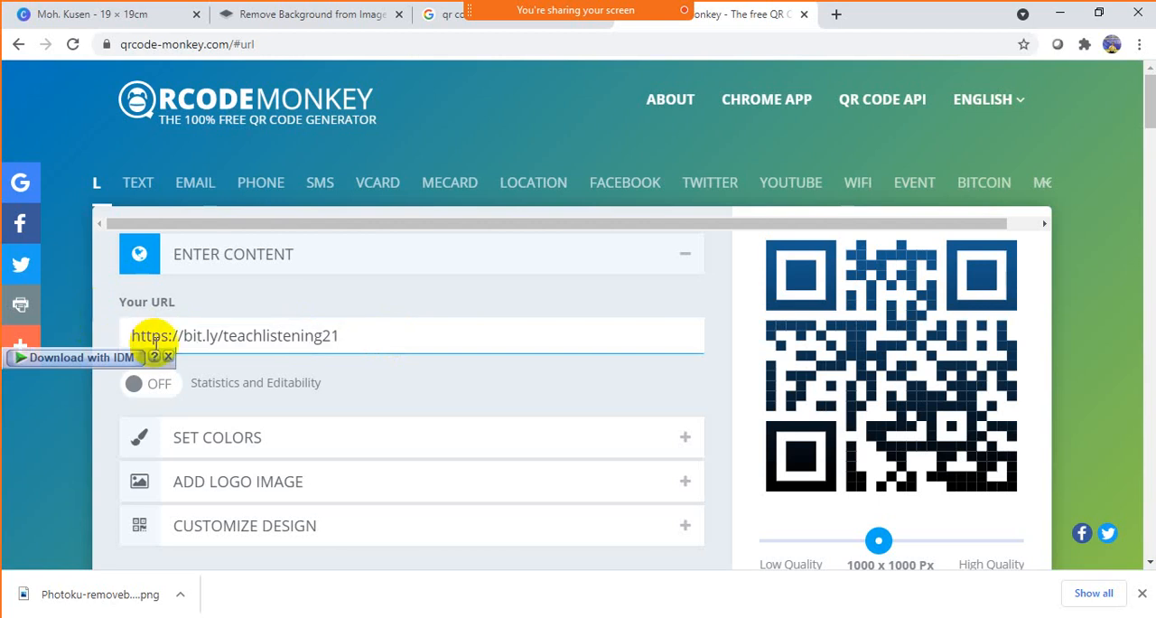
- Switch to the Canva poster and review its bit.ly link and overall design alongside the QR code generator page
left_click(76, 13)
left_click(764, 495)
scroll(755, 503, "down", 2)
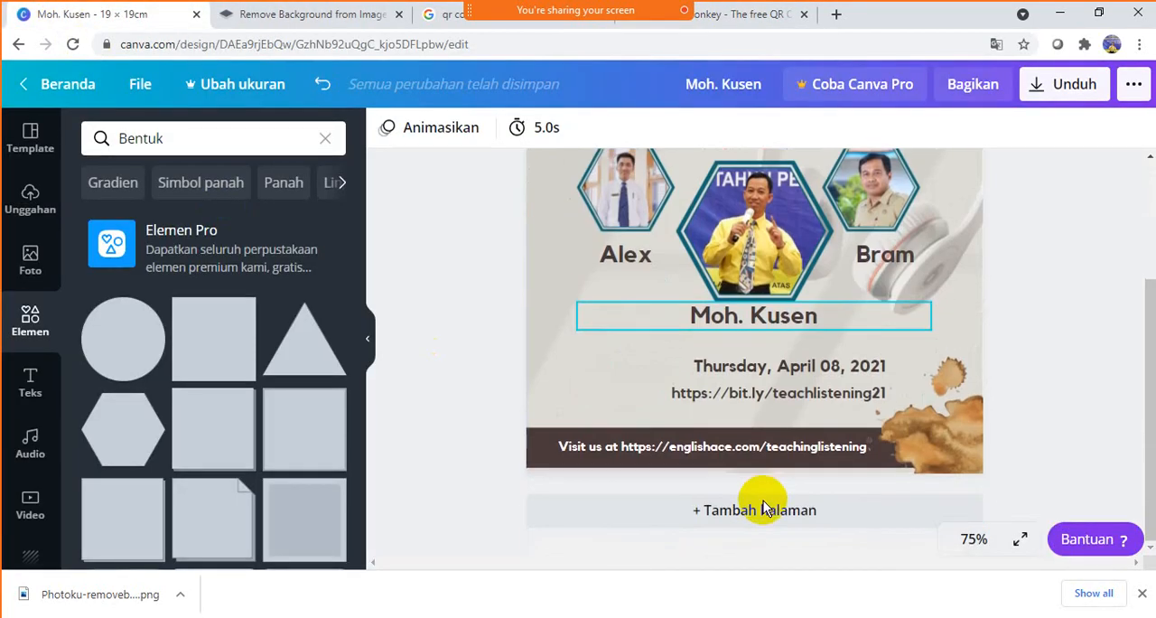
type("https://bit.ly/teachlistening21")
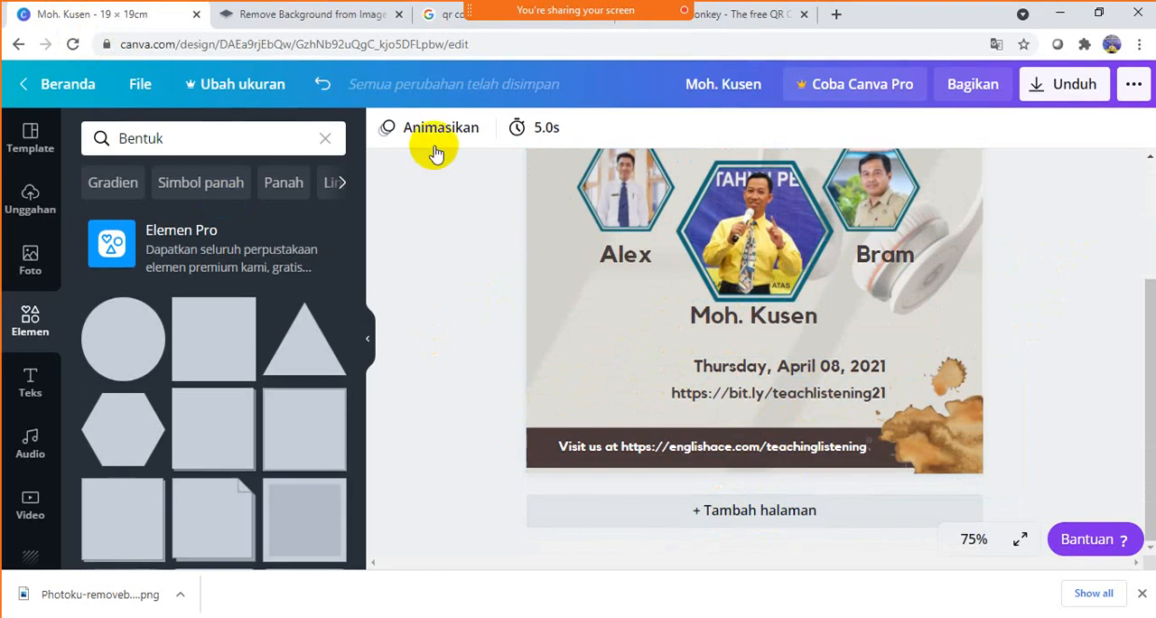
left_click(738, 19)
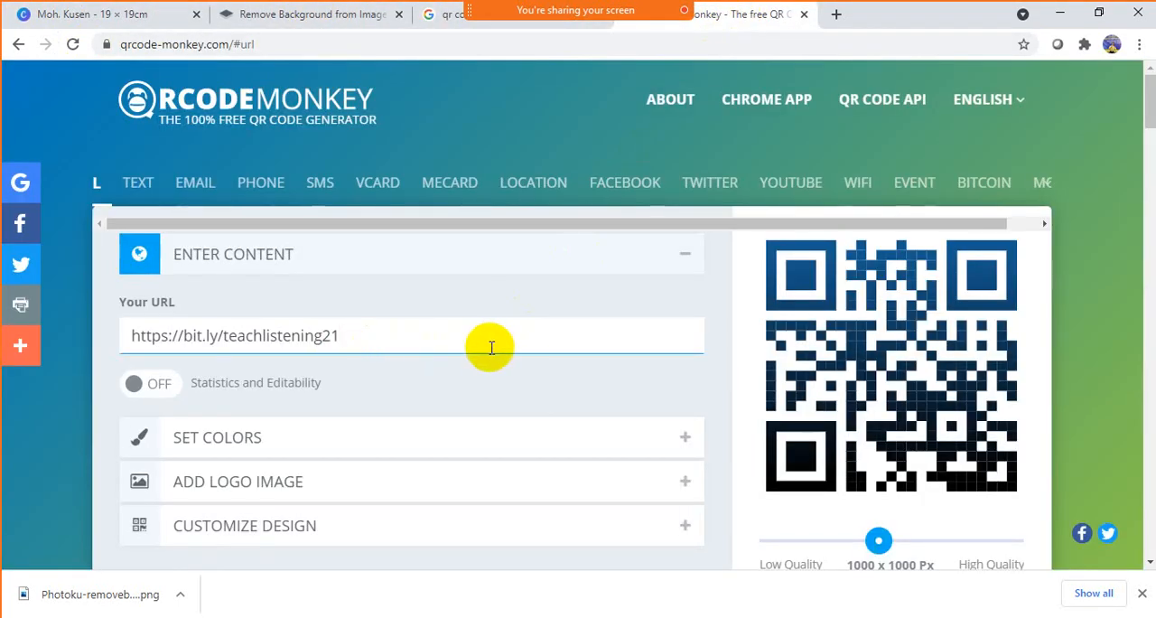
scroll(492, 348, "down", 2)
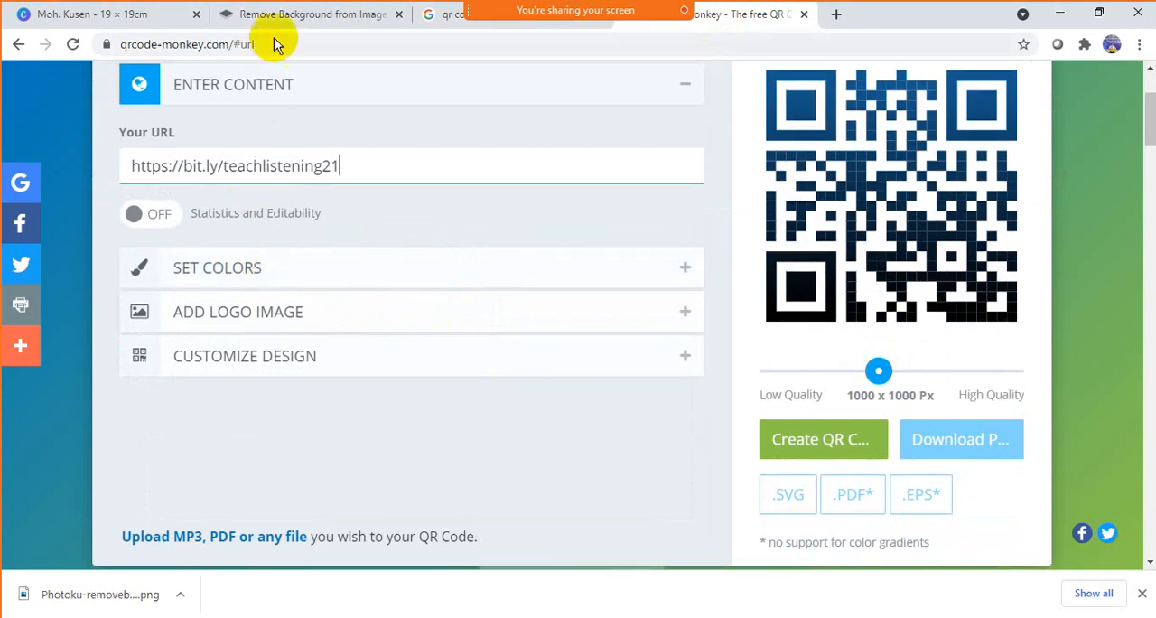
left_click(113, 14)
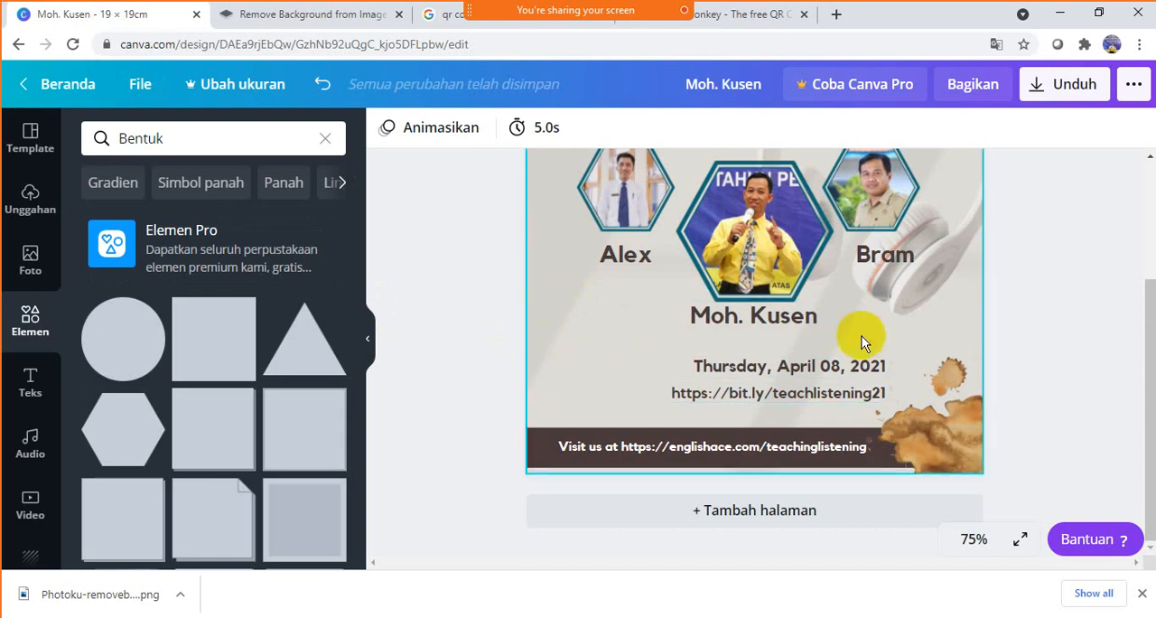
scroll(925, 335, "up", 3)
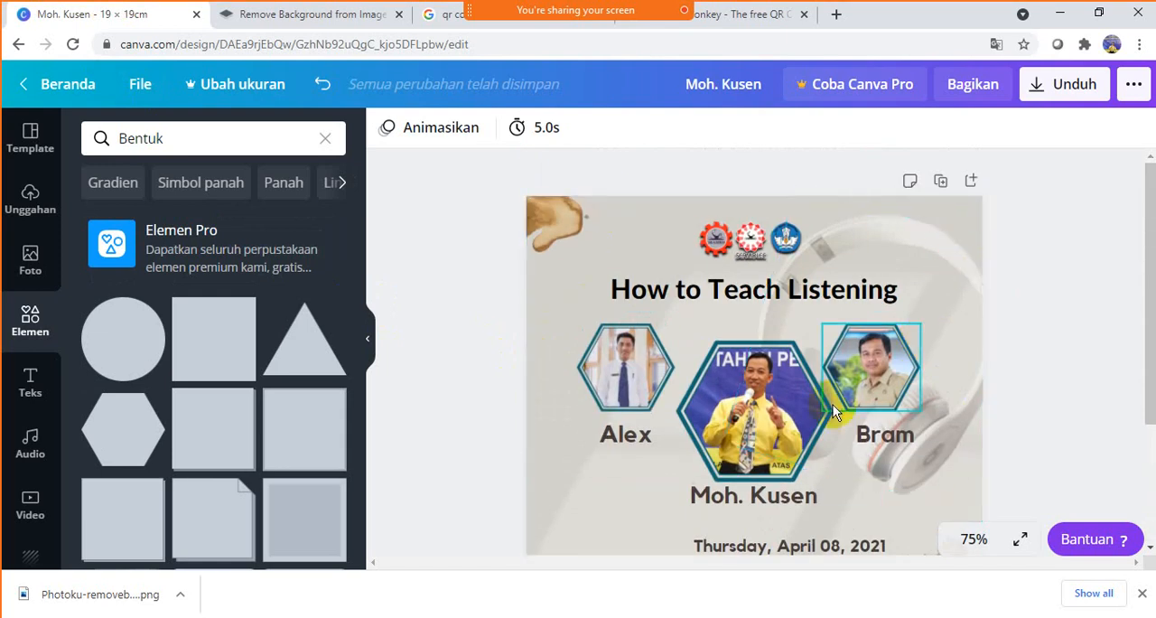
scroll(833, 405, "down", 3)
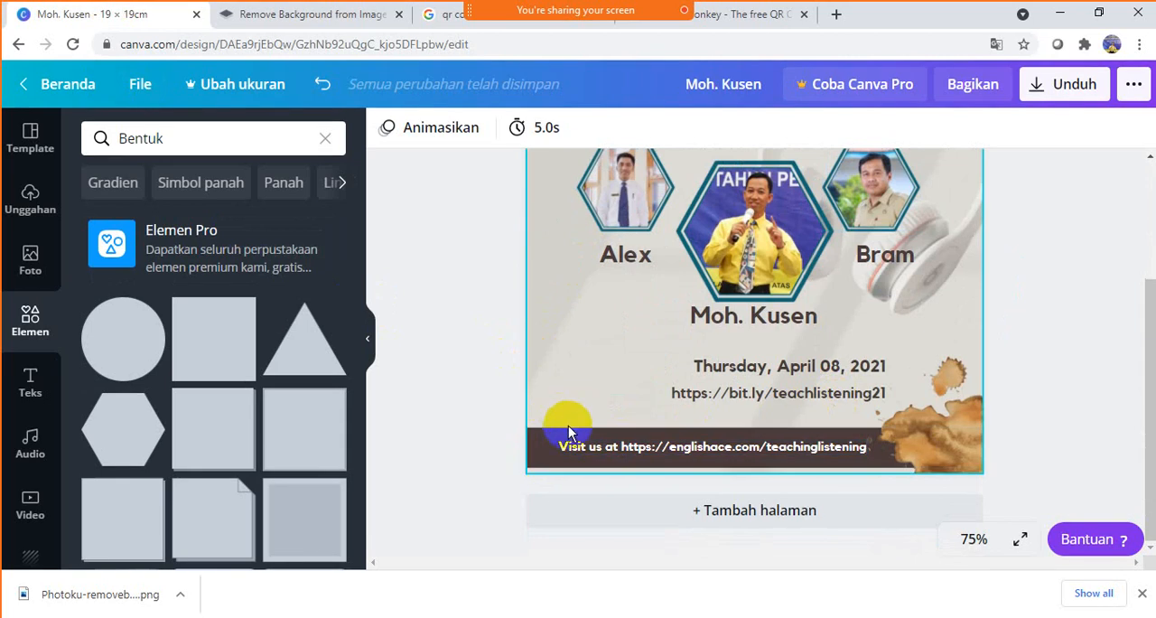
- Switch back to QRCode Monkey and set the QR code's foreground to a single green color, #3EA619
left_click(754, 13)
left_click(258, 269)
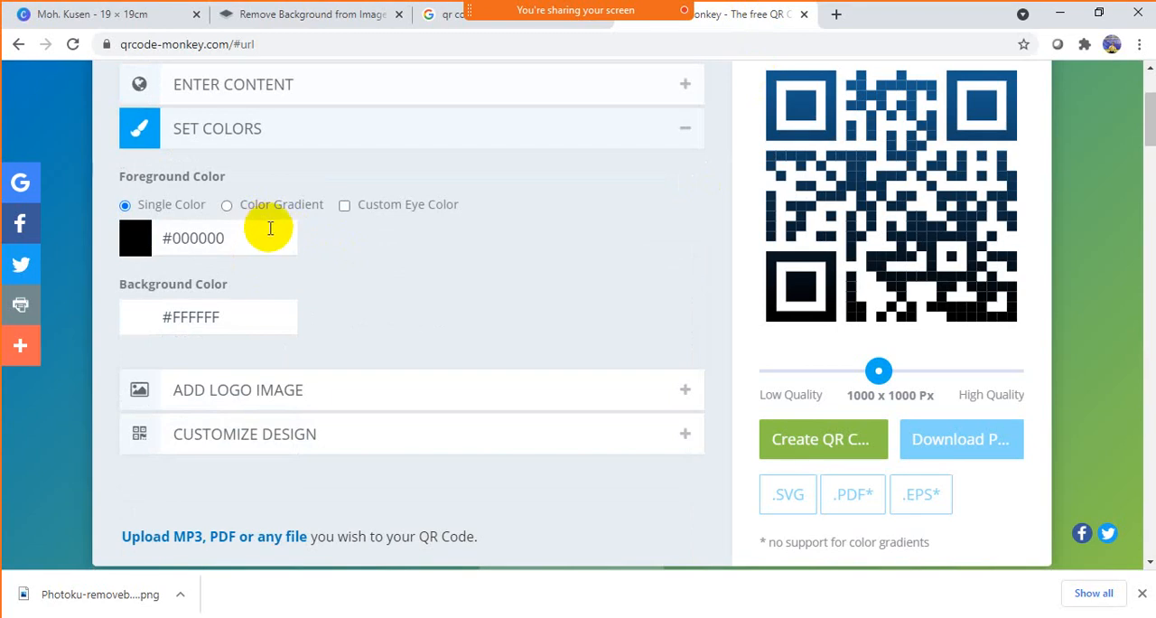
left_click(227, 206)
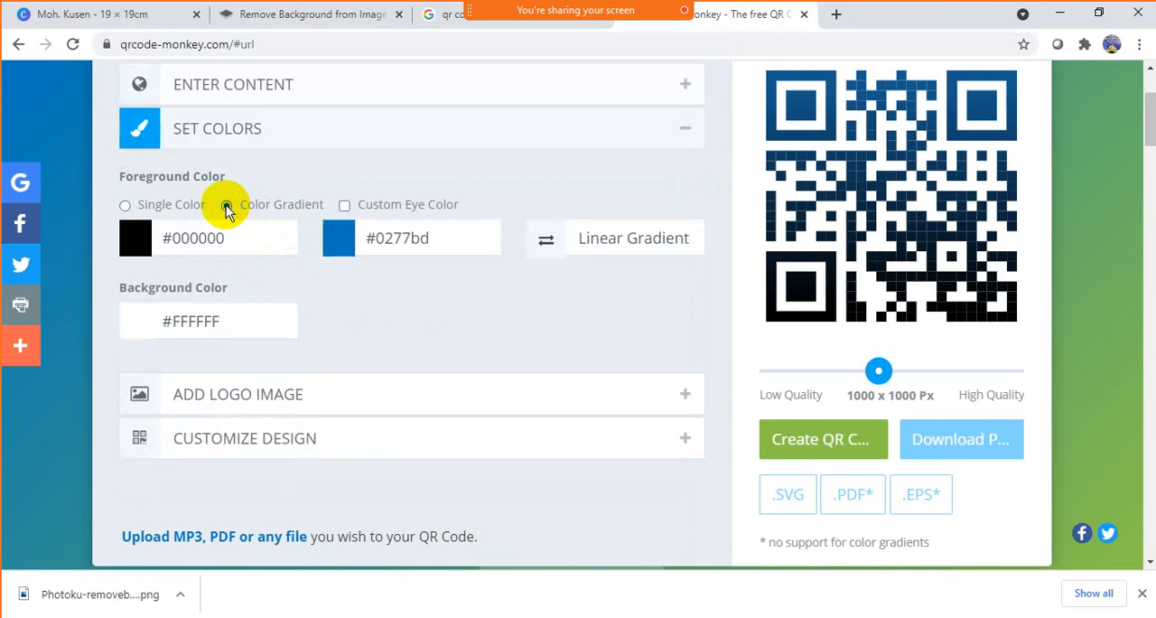
left_click(128, 206)
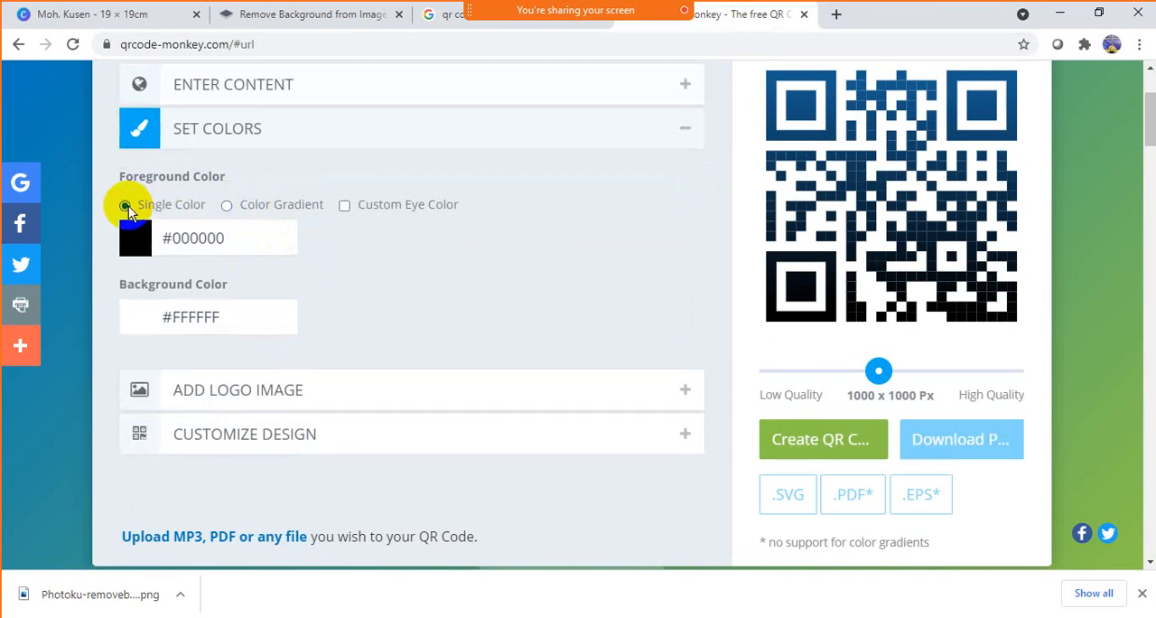
left_click(136, 244)
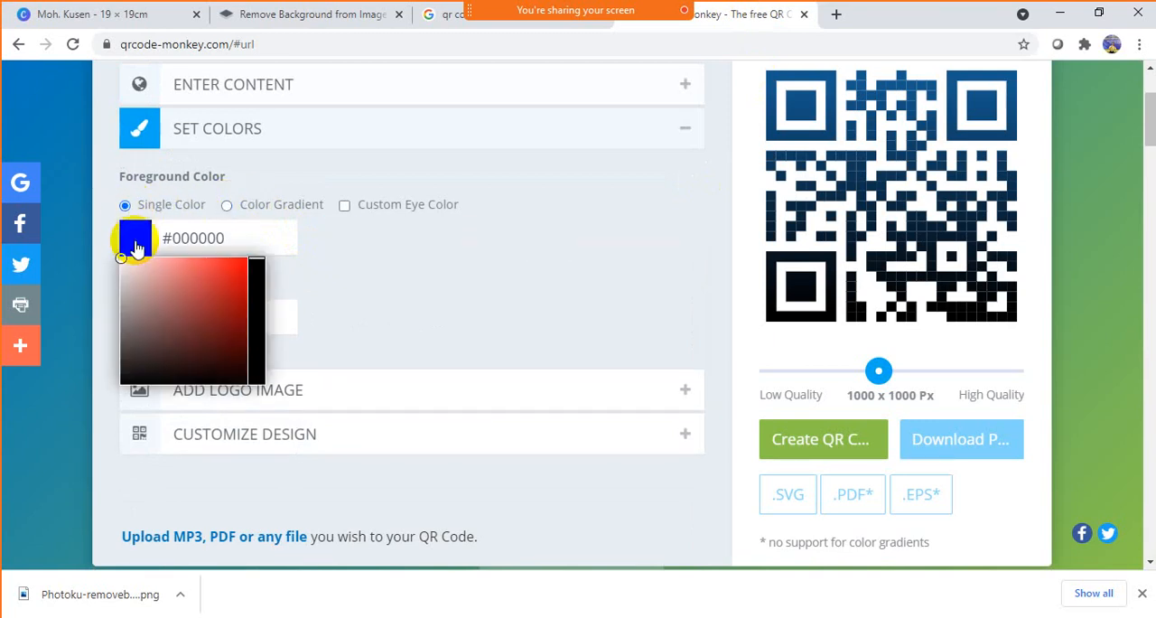
left_click(258, 348)
left_click(229, 303)
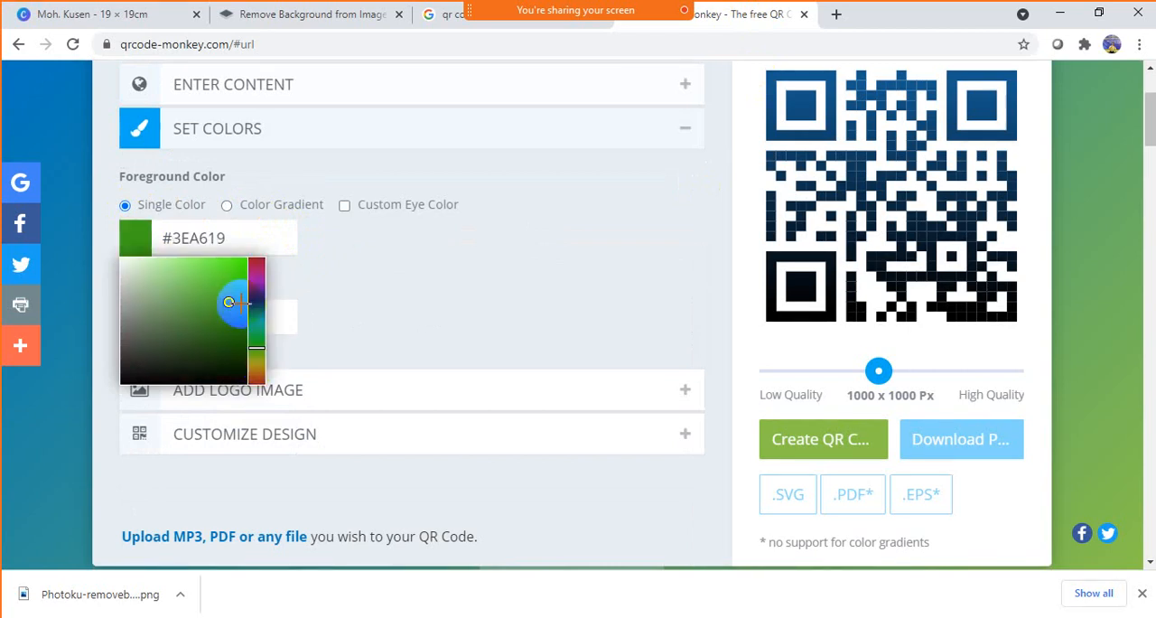
- Change the QR code's single foreground color to a muted grey-brown, #7F7C6B
mouse_move(257, 347)
left_mouse_down()
mouse_move(256, 367)
mouse_move(260, 260)
mouse_move(257, 366)
left_mouse_up()
left_click_drag(228, 305, 163, 323)
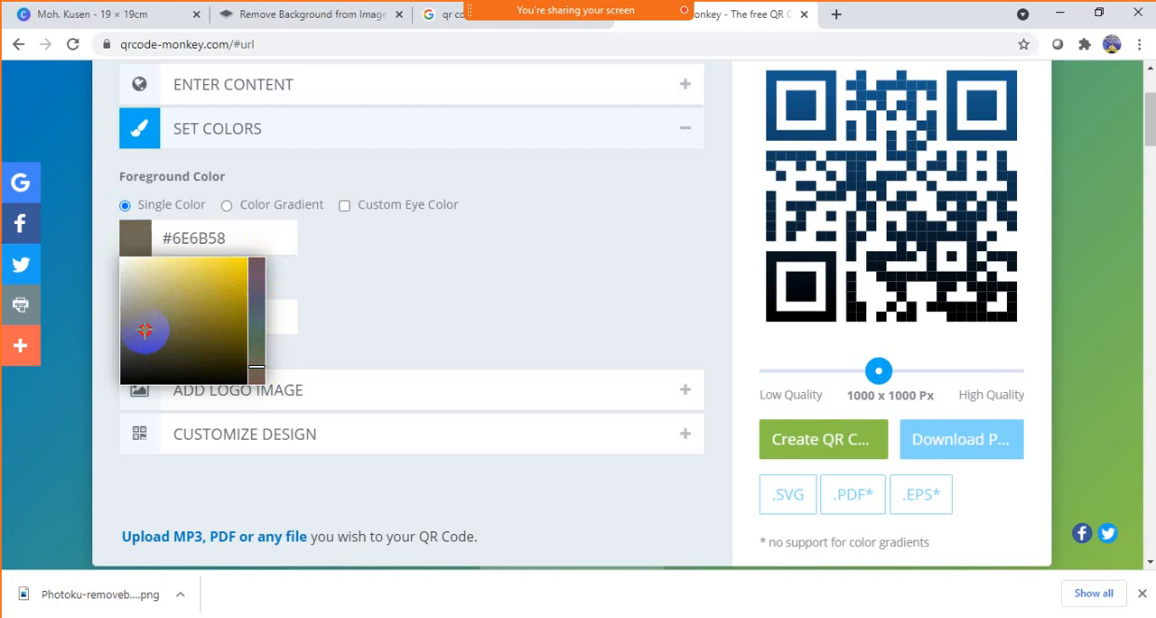
mouse_move(145, 331)
left_mouse_down()
mouse_move(150, 301)
mouse_move(145, 320)
left_mouse_up()
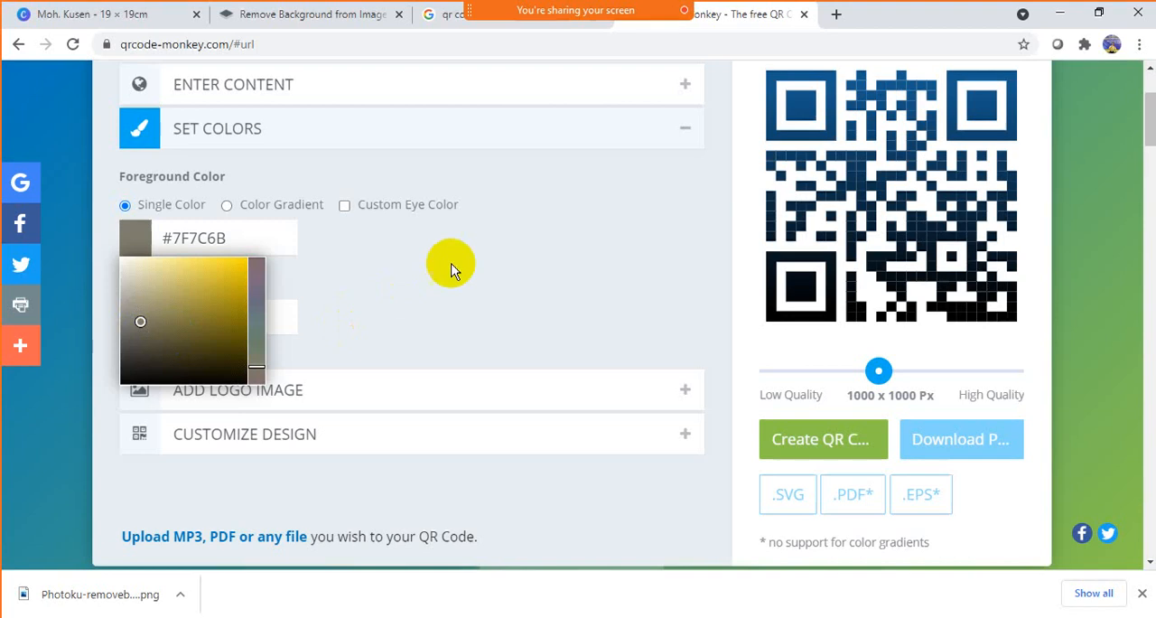
left_click(513, 254)
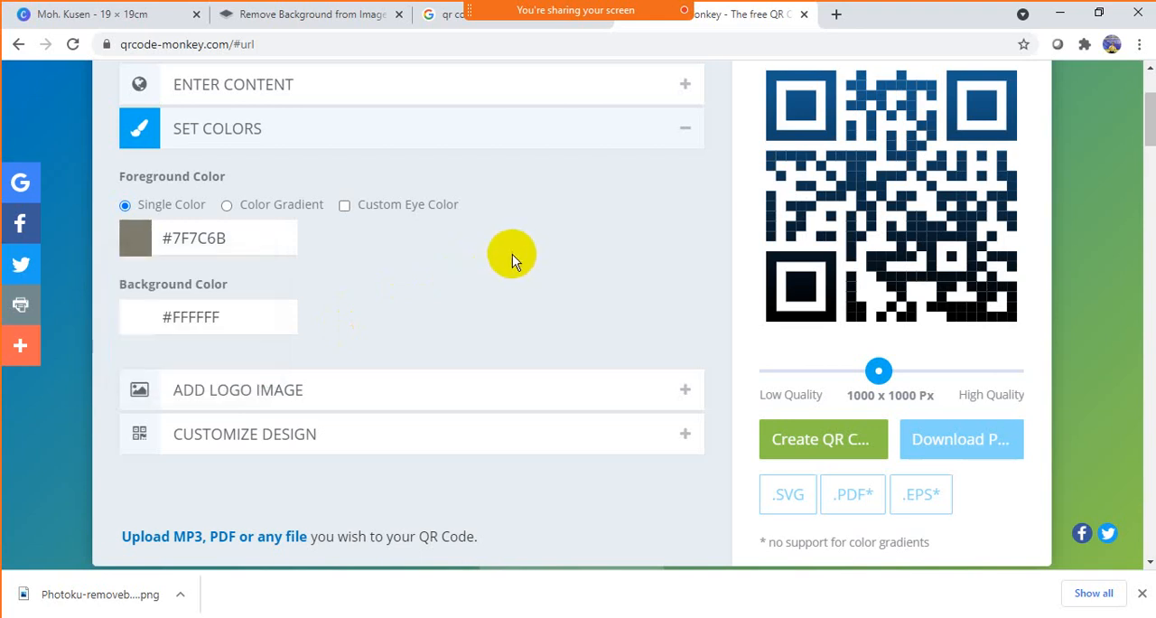
- Upload the image "LOGO English Ace" from the Work (E:) drive as the QR code's logo
left_click(496, 391)
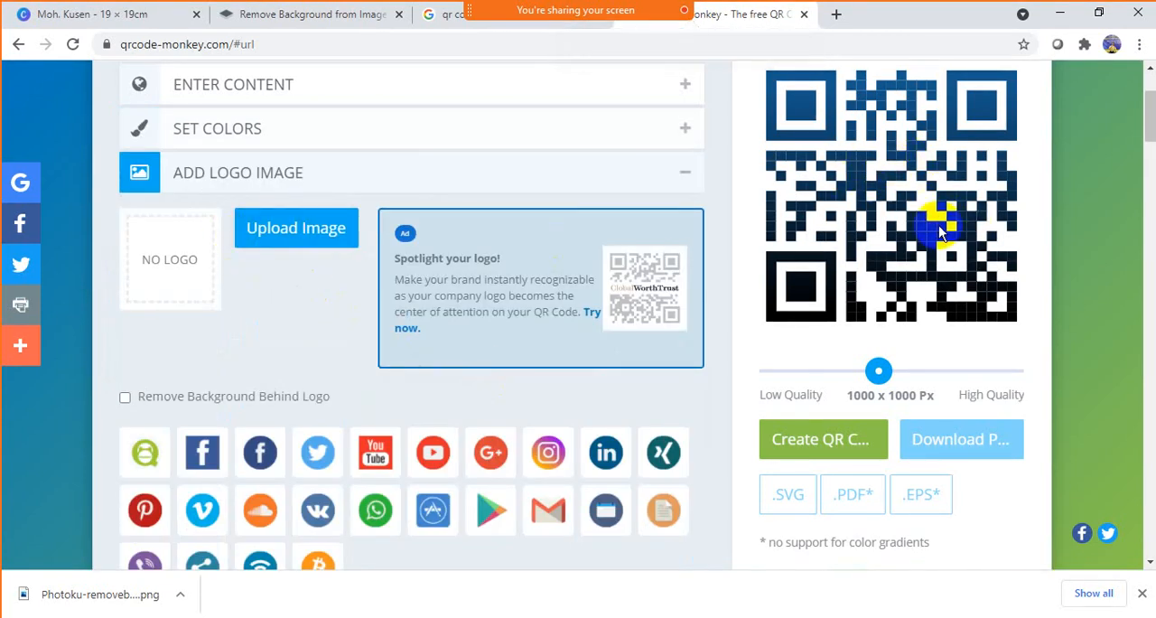
left_click(291, 237)
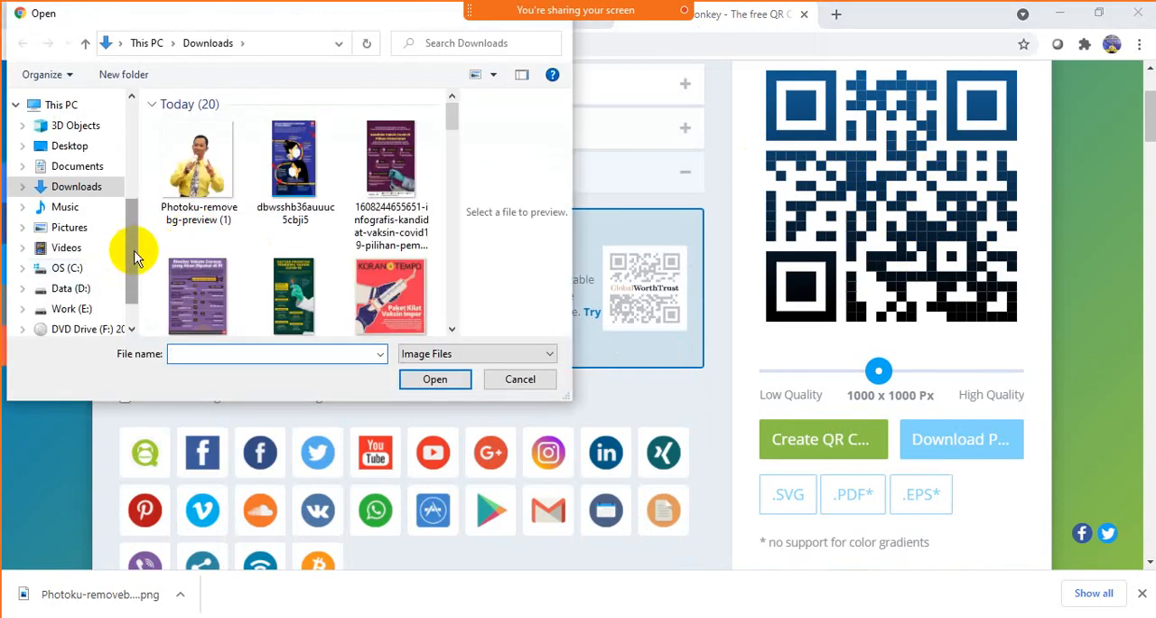
left_click_drag(132, 230, 129, 299)
left_click(99, 260)
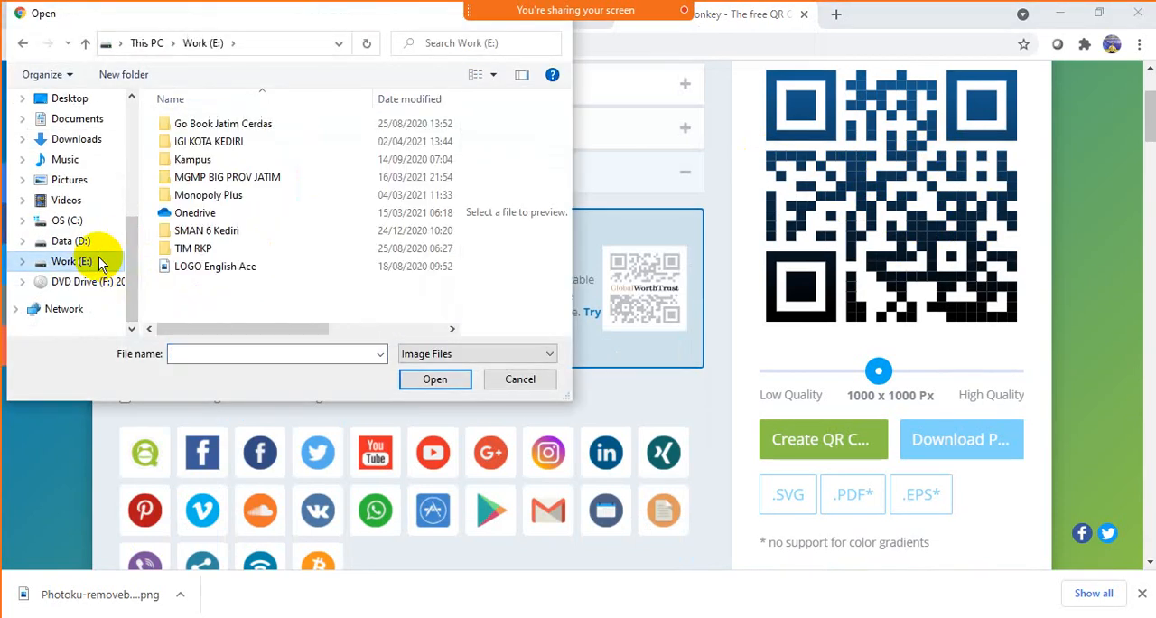
left_click(185, 266)
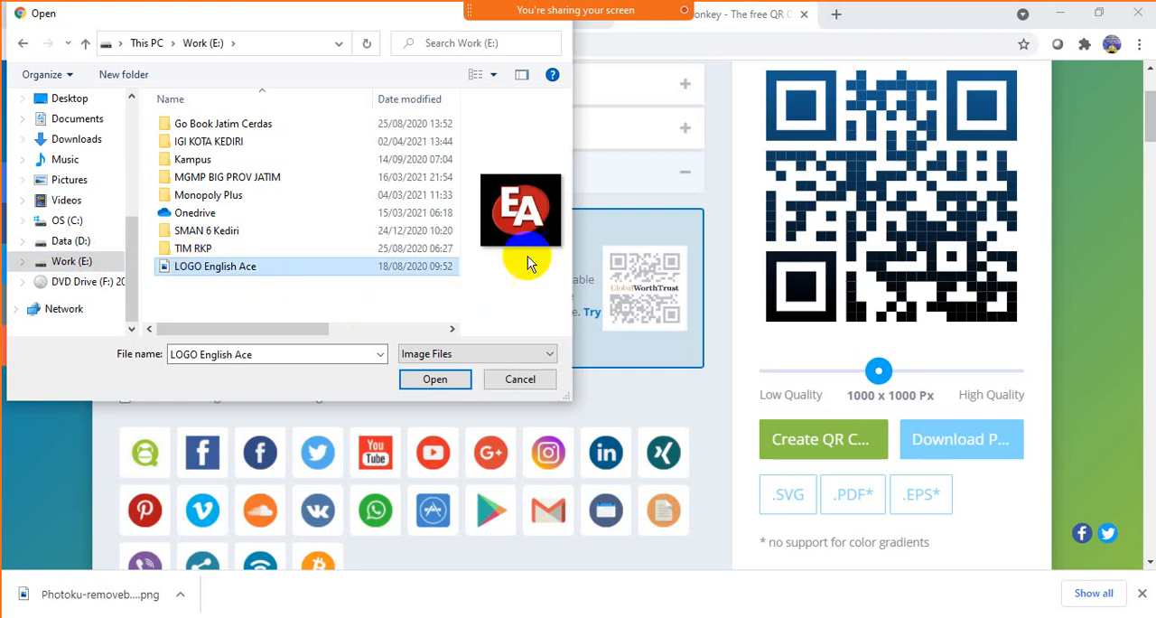
left_click(431, 380)
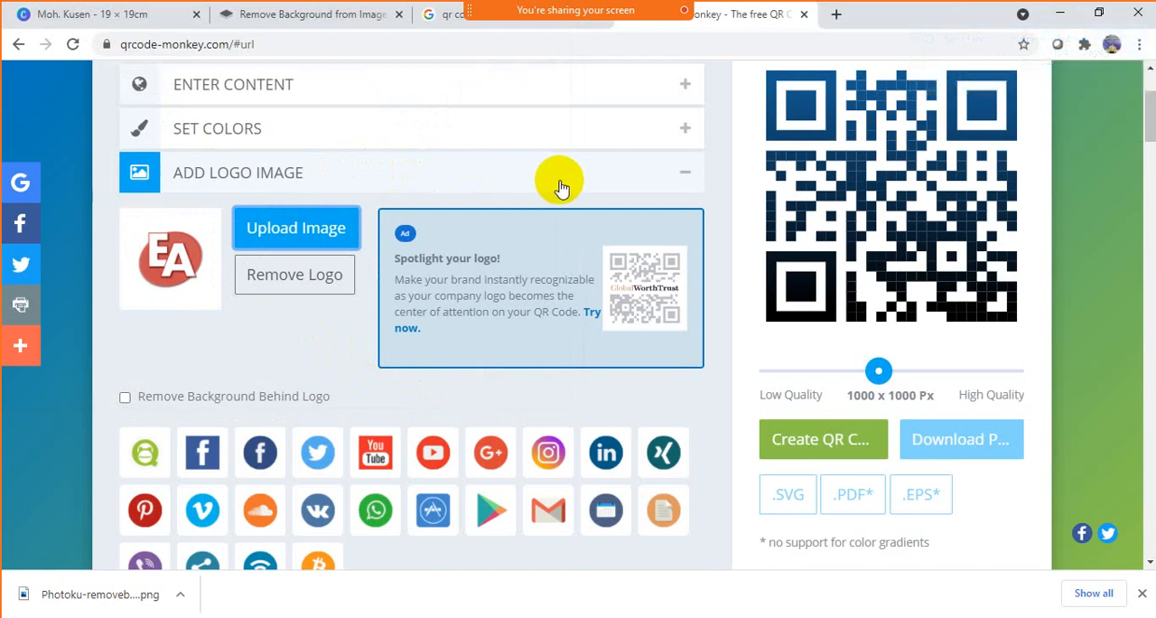
- Customize the design with the diamond-dot body shape, the leaf-shaped eye frame and the nine-dot eye ball
scroll(395, 185, "up", 1)
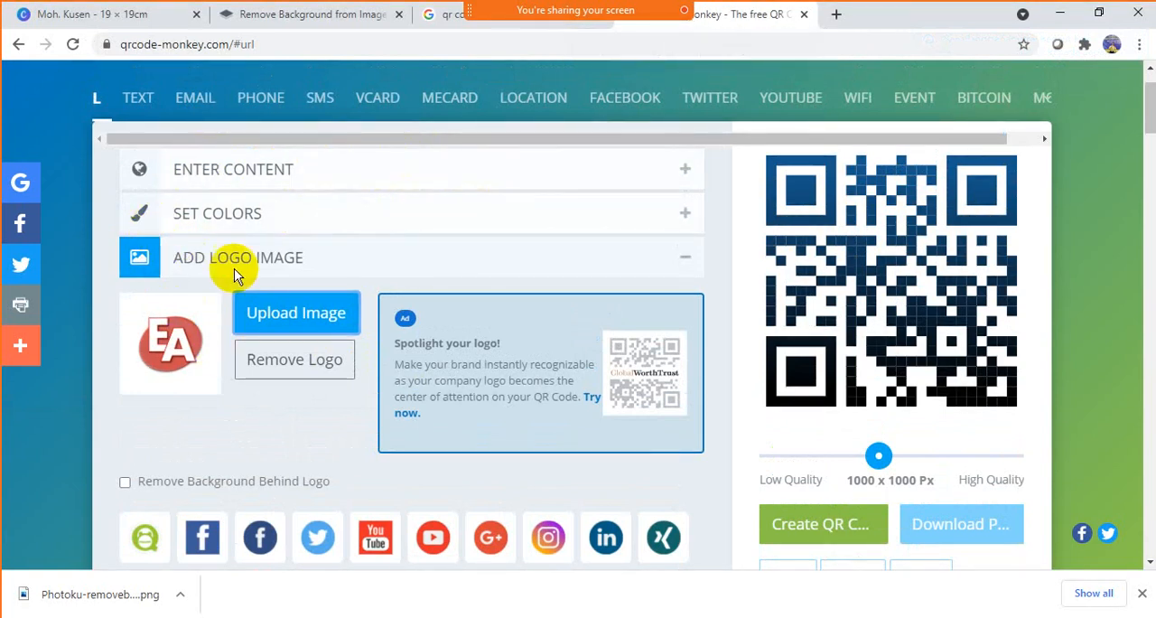
scroll(411, 271, "down", 4)
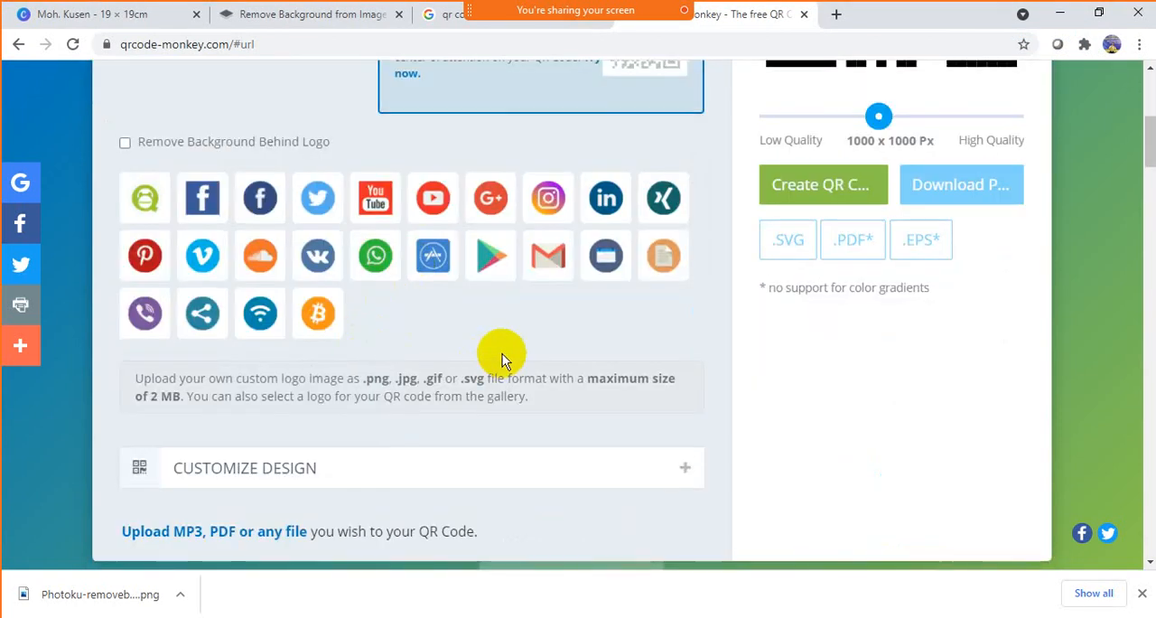
left_click(385, 464)
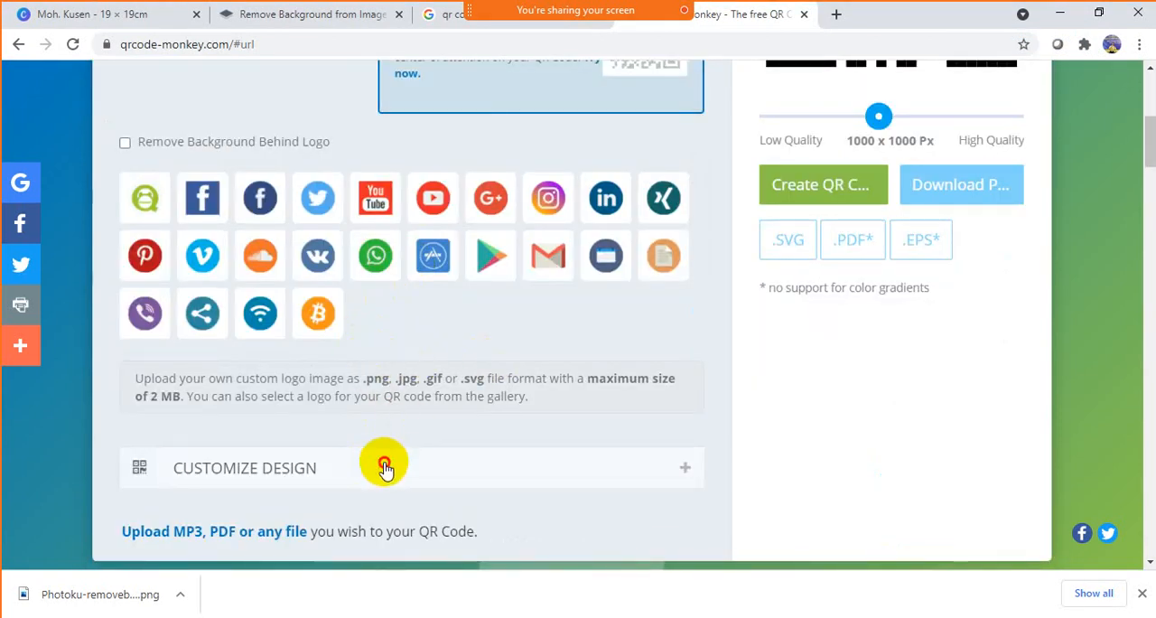
scroll(487, 414, "down", 4)
scroll(488, 413, "down", 1)
scroll(517, 287, "up", 2)
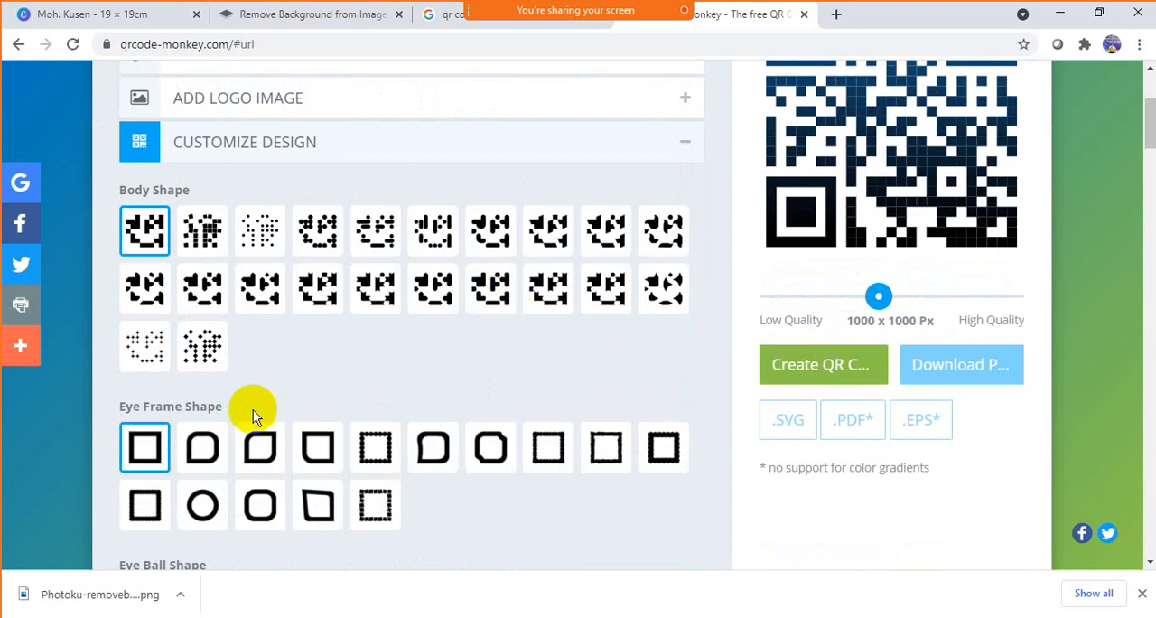
scroll(253, 409, "down", 2)
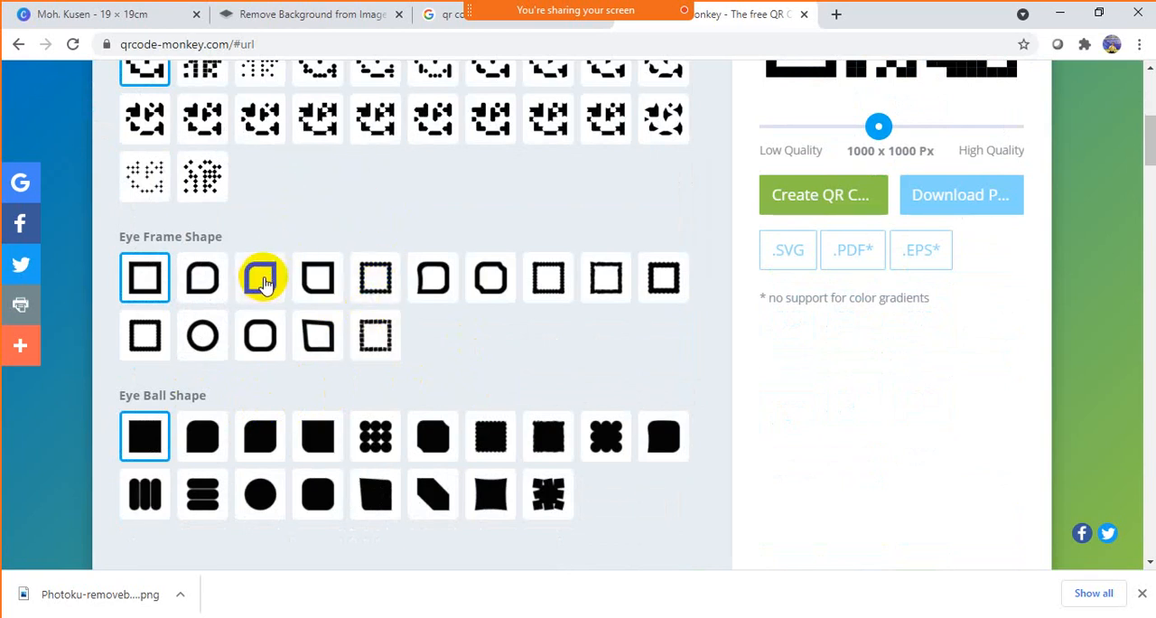
left_click(375, 438)
scroll(439, 328, "up", 1)
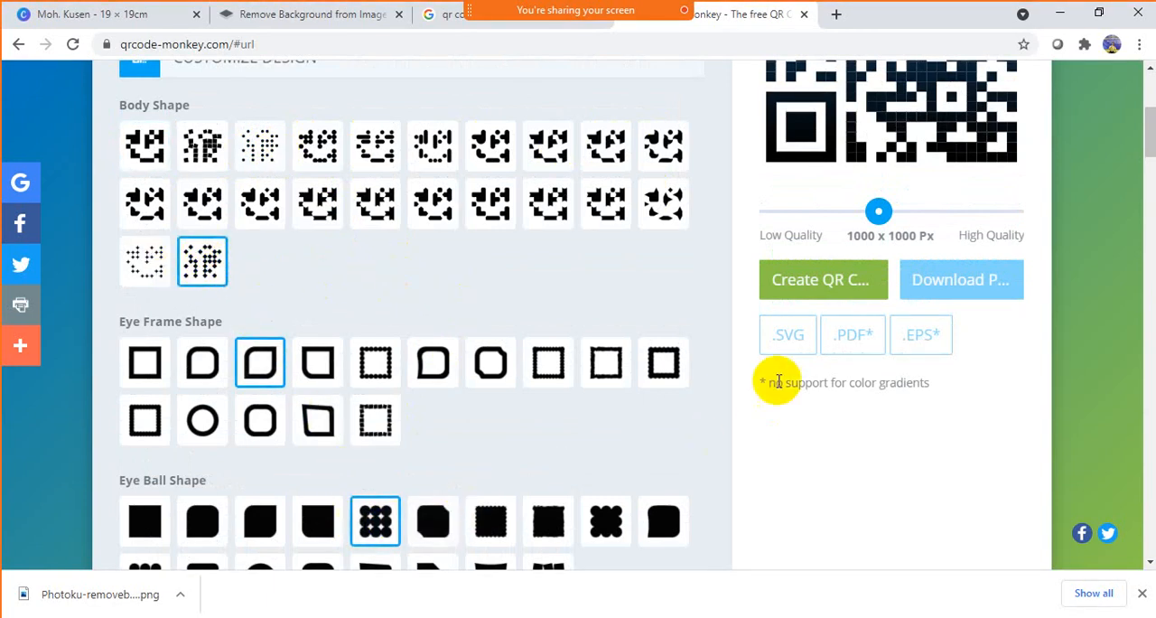
scroll(630, 289, "up", 1)
scroll(630, 287, "up", 4)
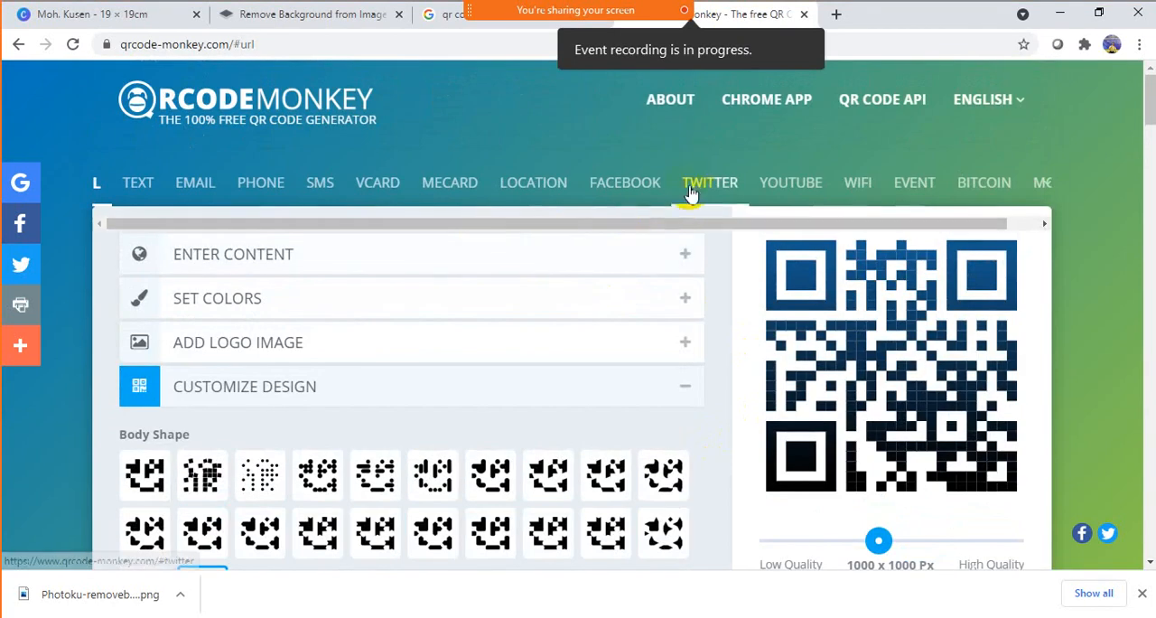
- Create the QR code from the current settings at 1000 x 1000 px and check its preview
scroll(664, 245, "down", 2)
scroll(665, 242, "down", 1)
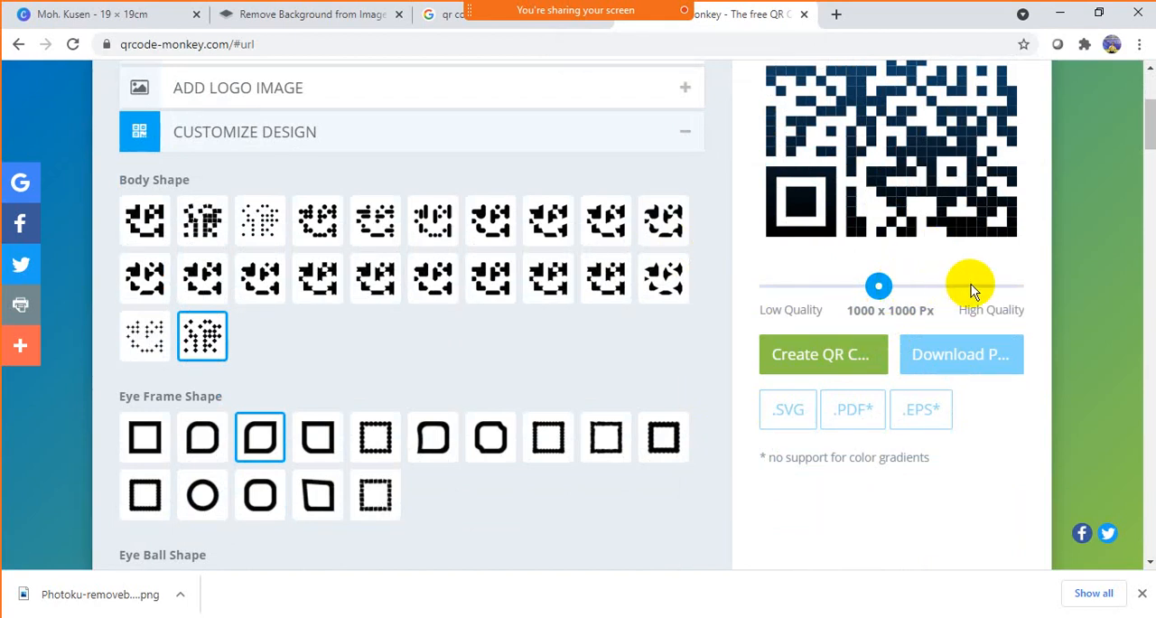
left_click(820, 361)
left_click(820, 369)
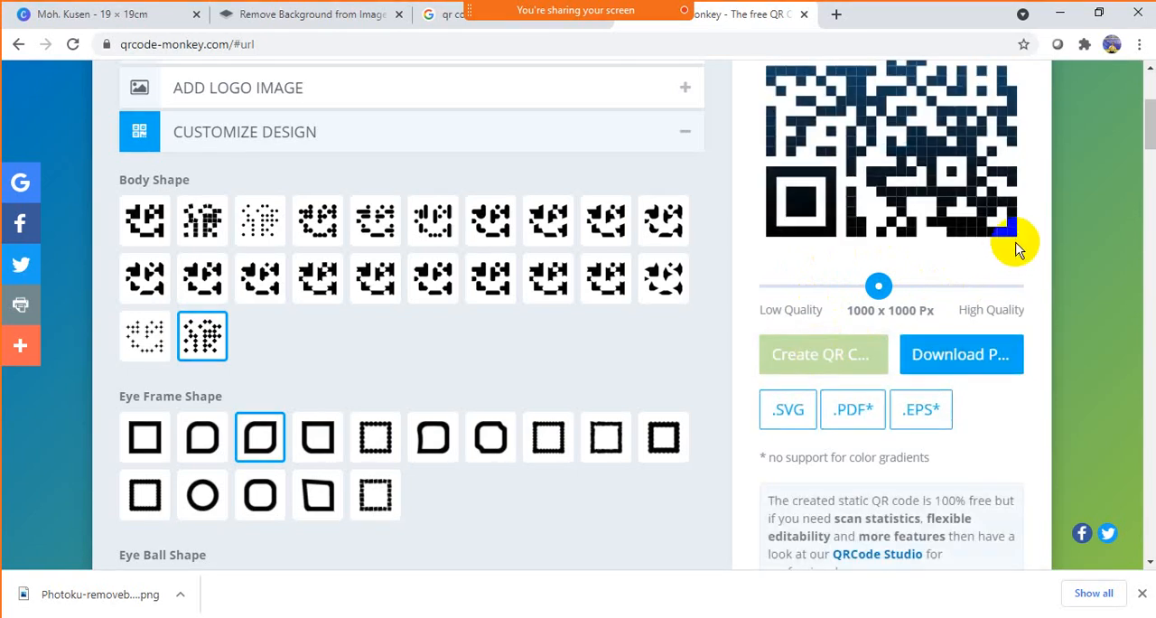
scroll(1016, 250, "up", 1)
scroll(1016, 250, "up", 1)
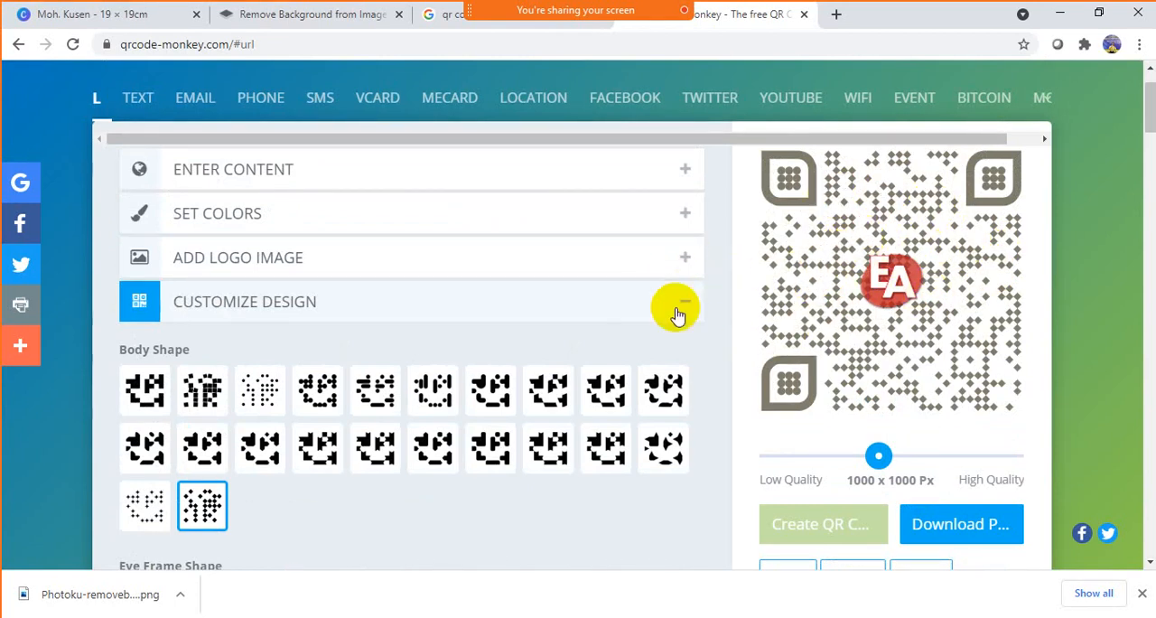
- Change the body shape to the ninth option of the second row and the eye frame to the thick scalloped square
scroll(463, 342, "down", 2)
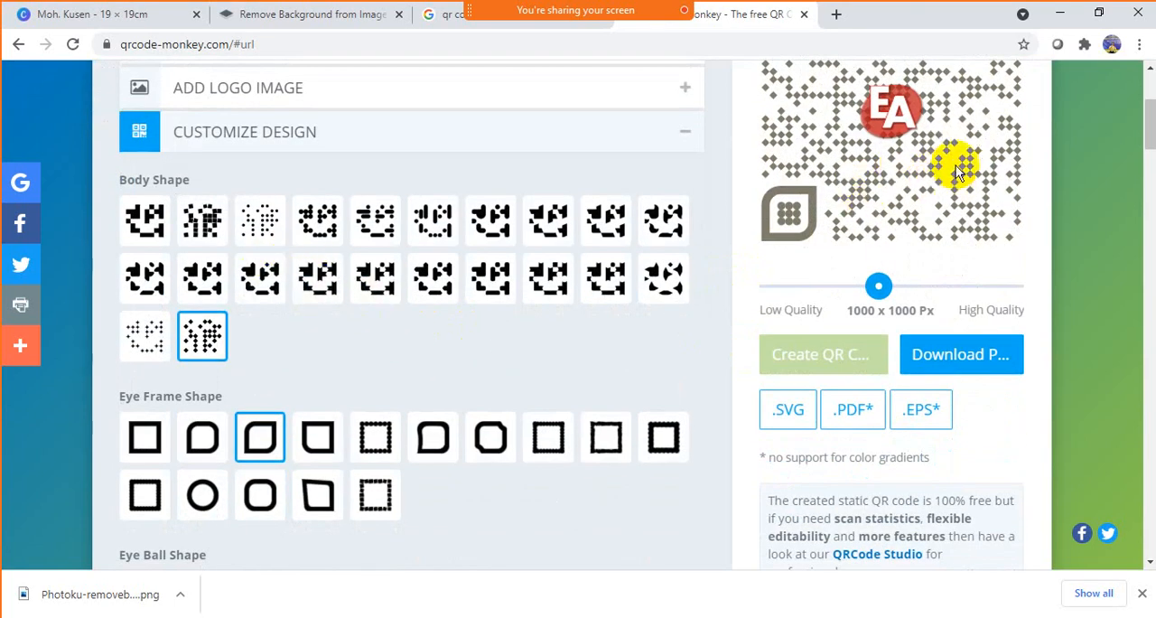
left_click(606, 277)
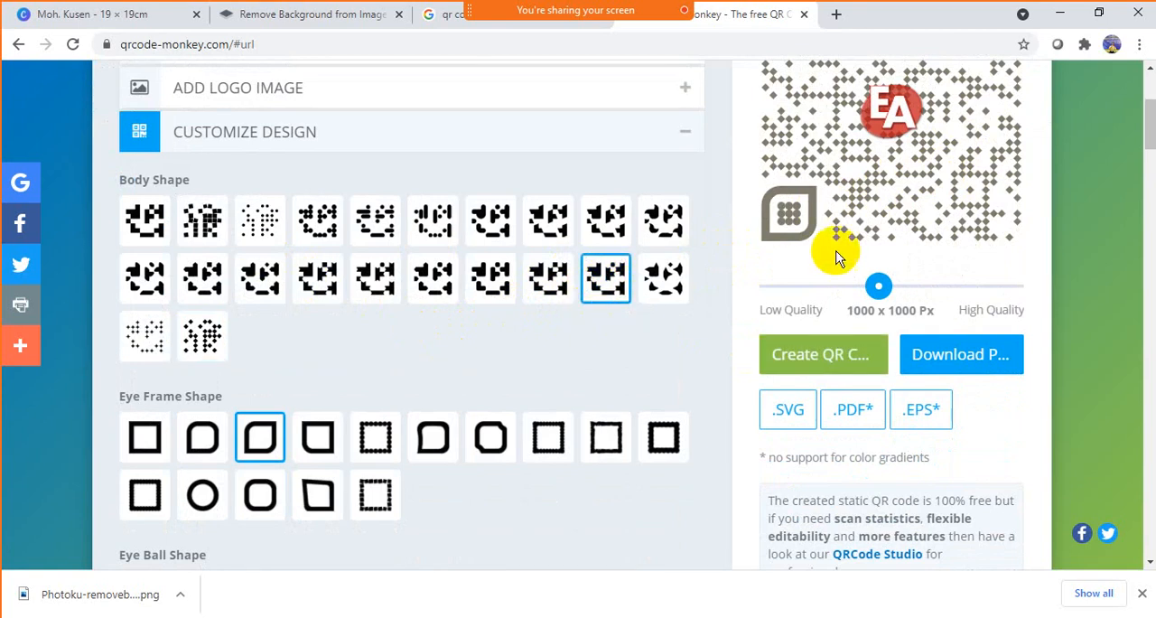
scroll(832, 251, "up", 2)
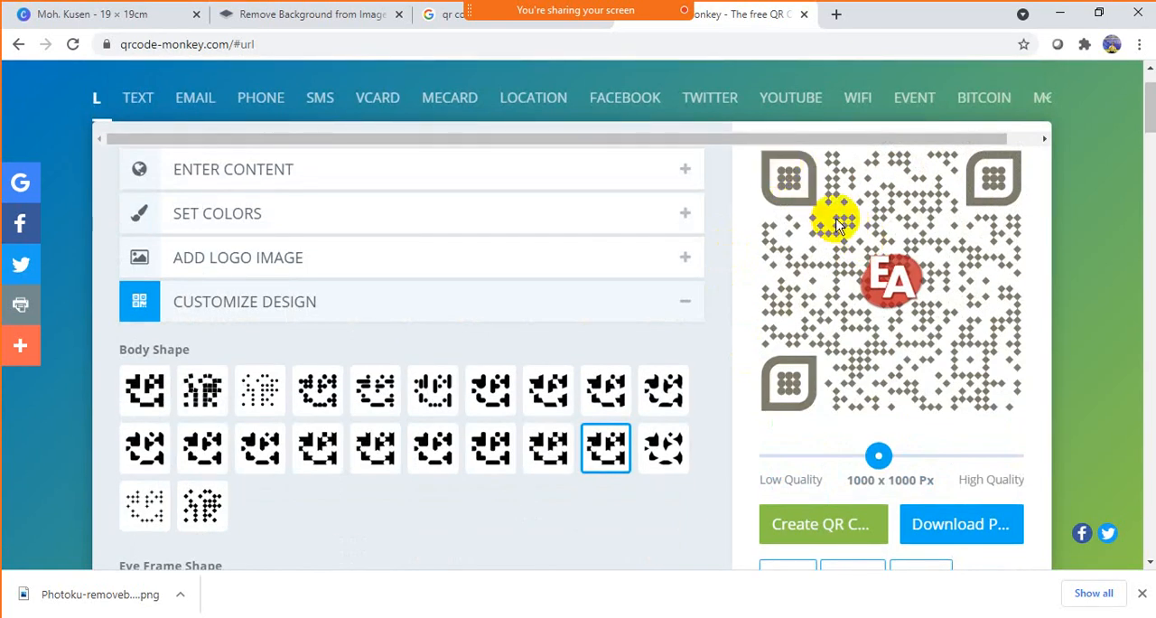
scroll(661, 309, "down", 2)
scroll(661, 309, "down", 1)
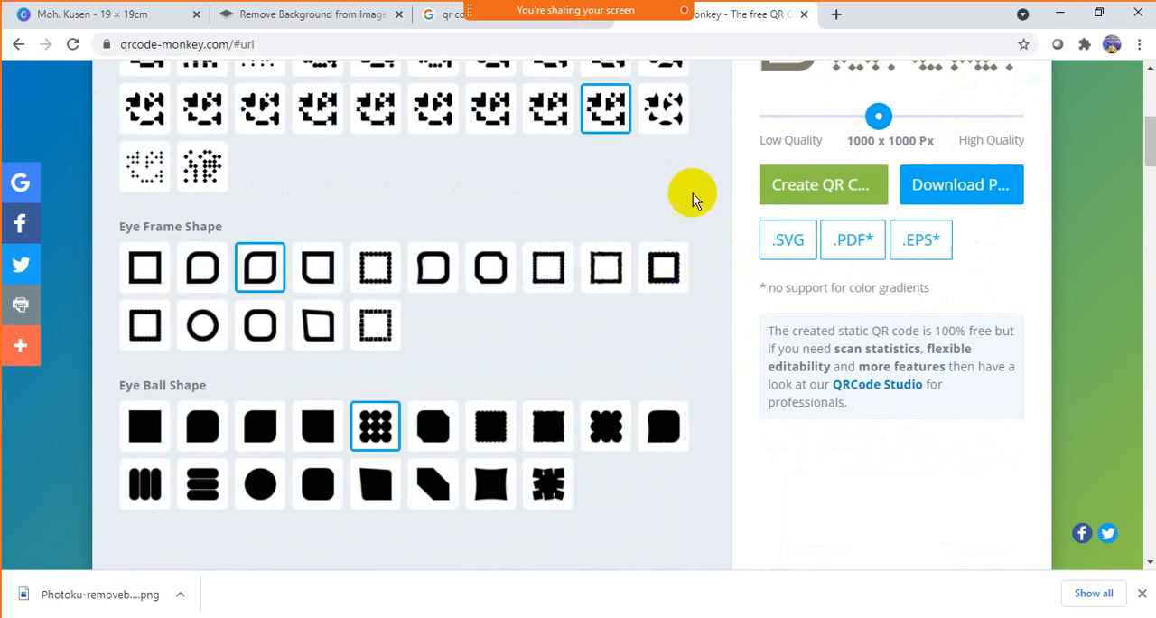
left_click(664, 271)
scroll(718, 277, "up", 3)
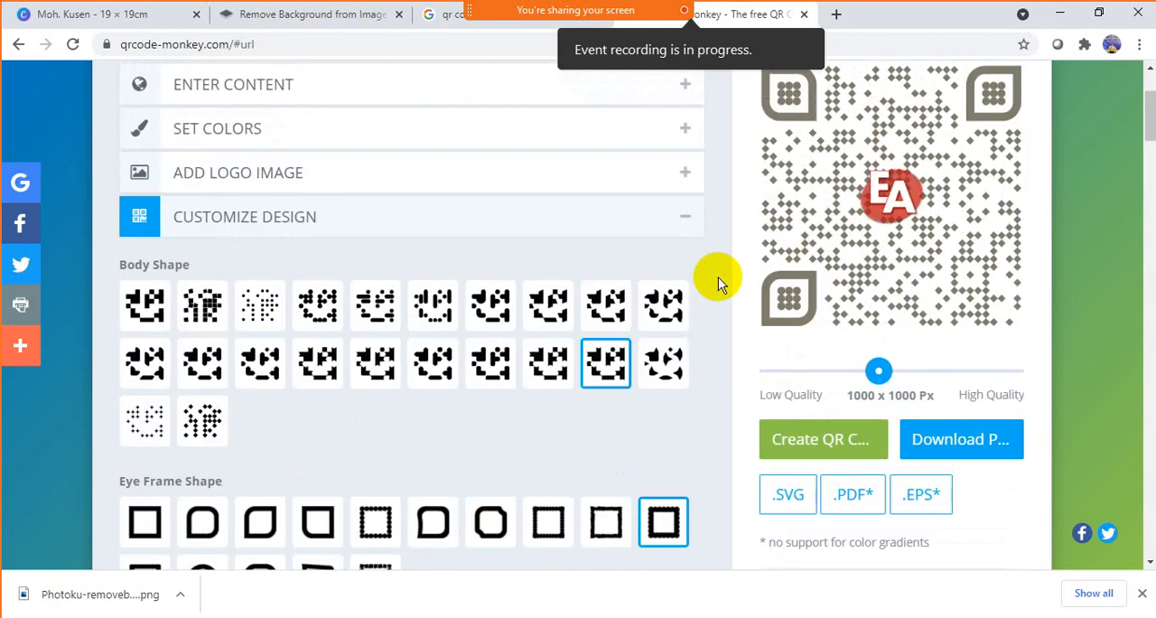
scroll(718, 278, "down", 2)
scroll(719, 278, "down", 1)
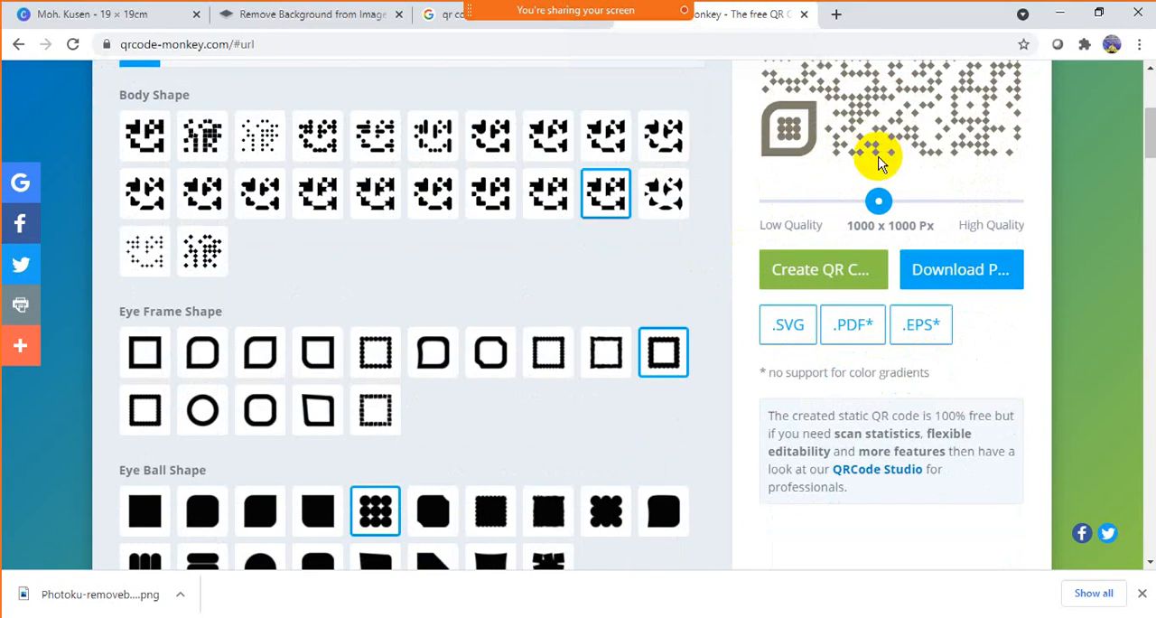
- Regenerate the QR code and compare its body, eye frames and eye balls with the shape options
left_click(825, 271)
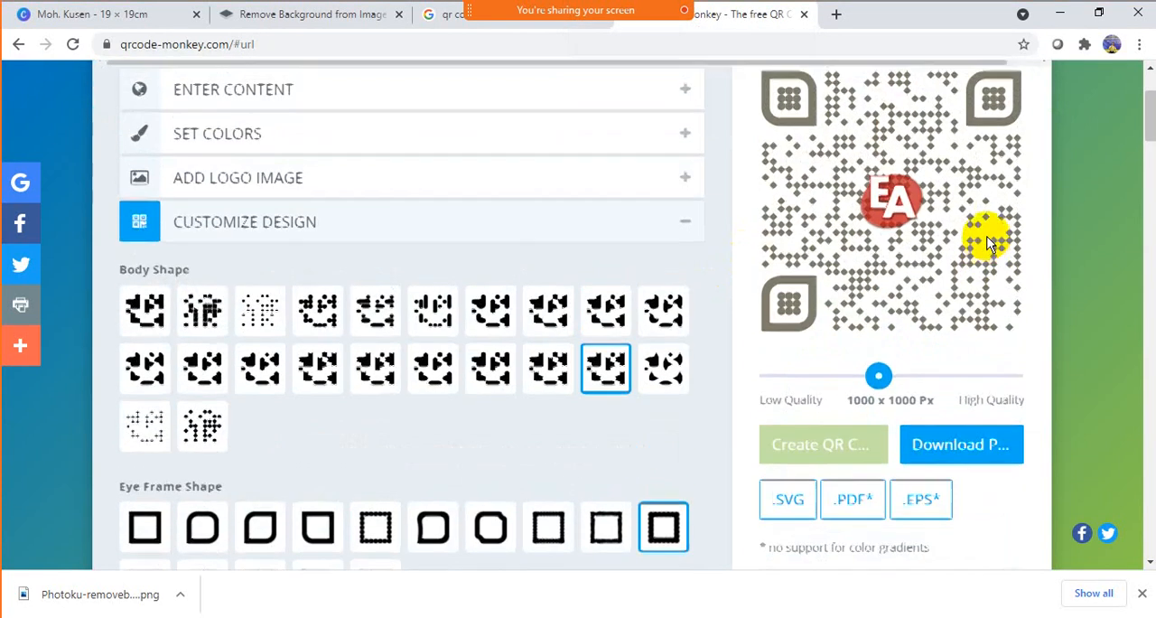
scroll(987, 242, "up", 1)
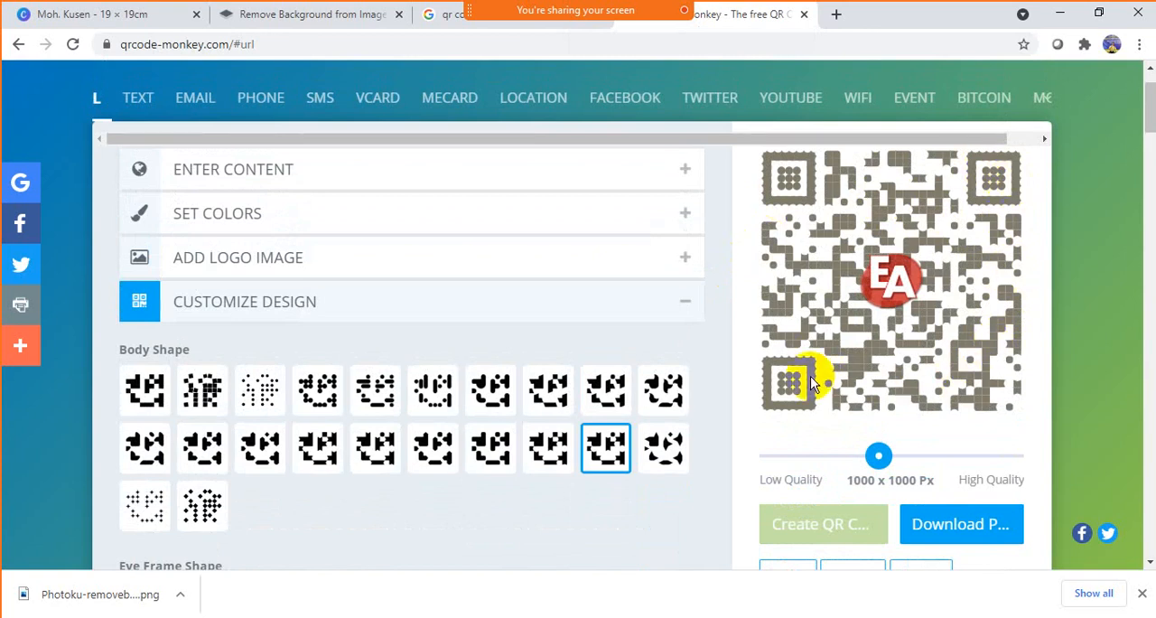
scroll(592, 327, "down", 1)
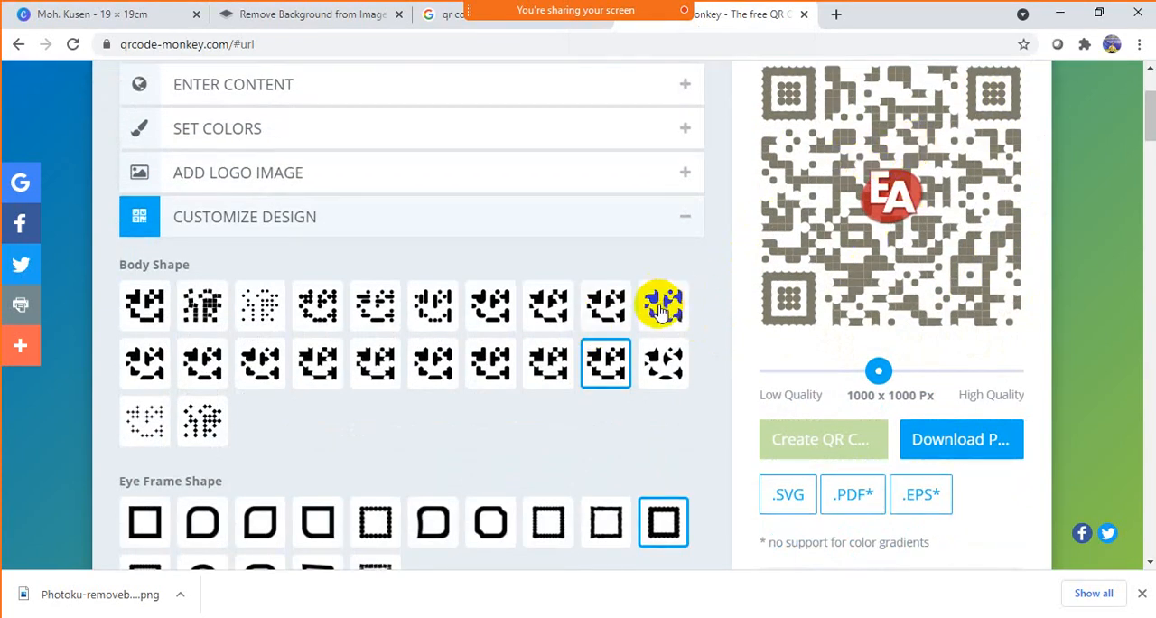
scroll(660, 308, "down", 1)
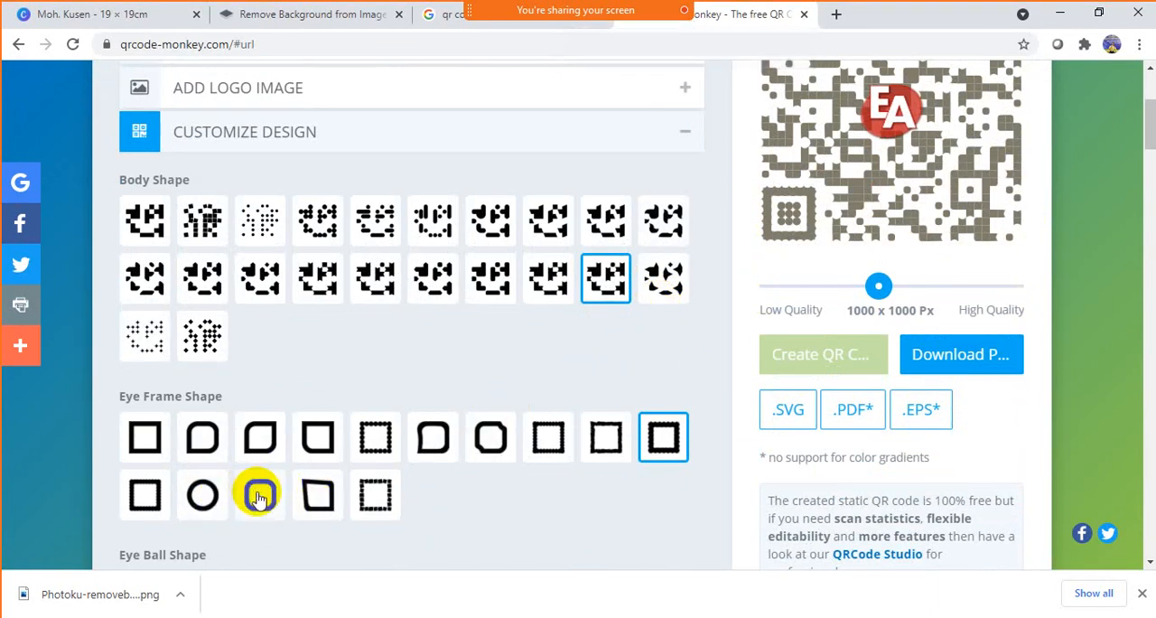
scroll(859, 250, "up", 1)
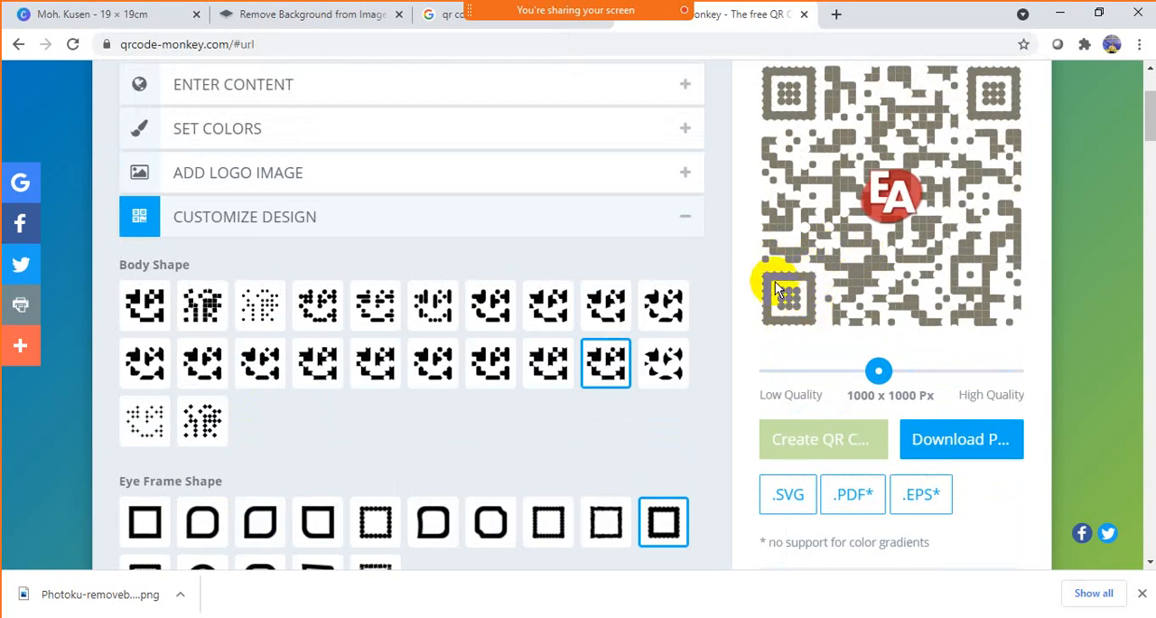
scroll(710, 300, "down", 5)
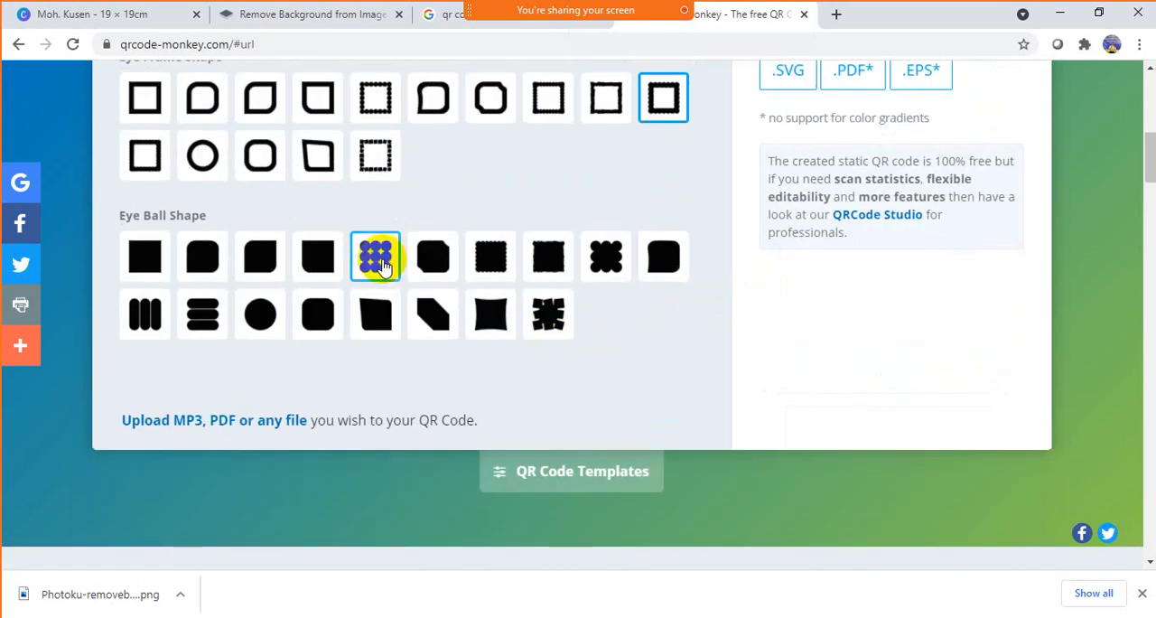
scroll(850, 203, "up", 5)
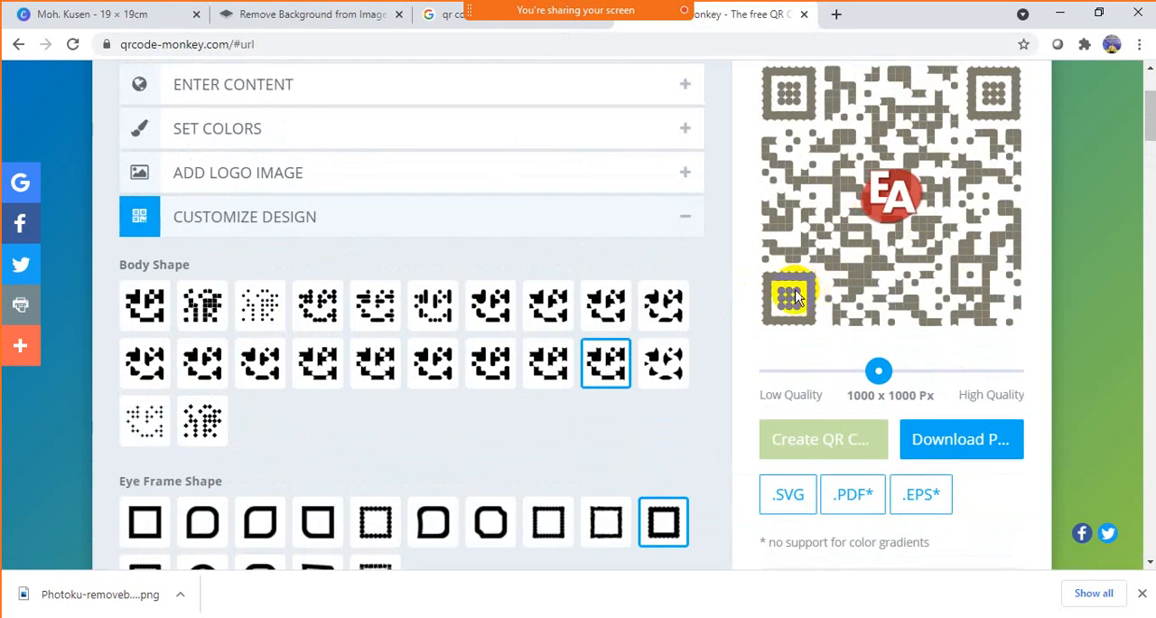
scroll(735, 297, "down", 5)
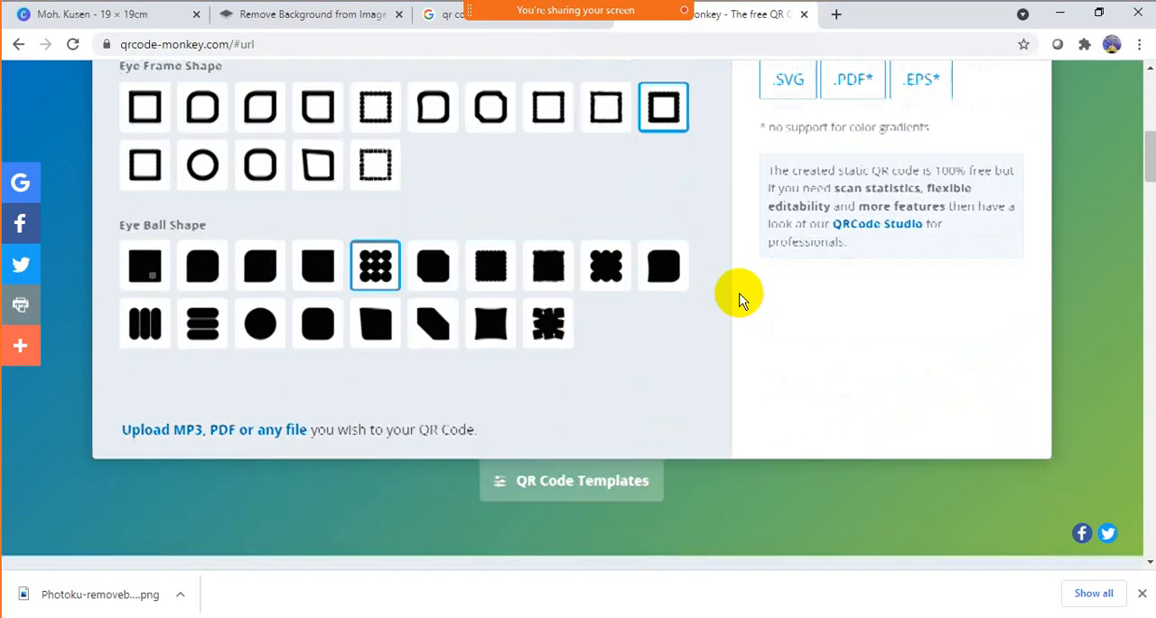
- Change the eye ball shape to the solid scalloped cluster, the ninth option of the first row
left_click(606, 255)
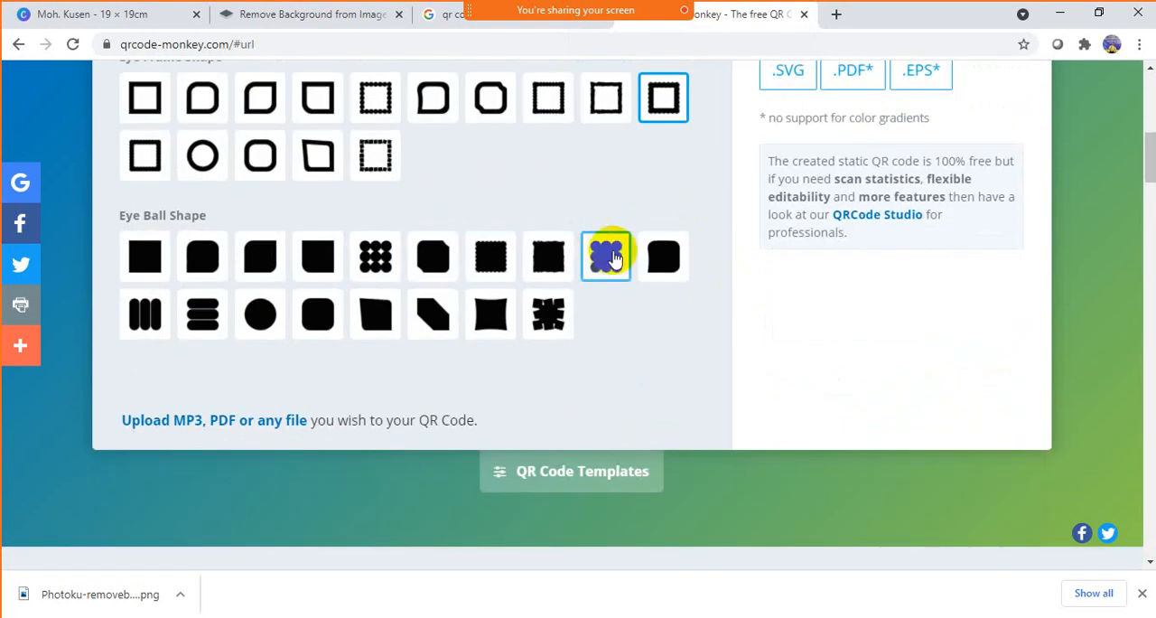
scroll(632, 233, "up", 3)
scroll(693, 259, "up", 1)
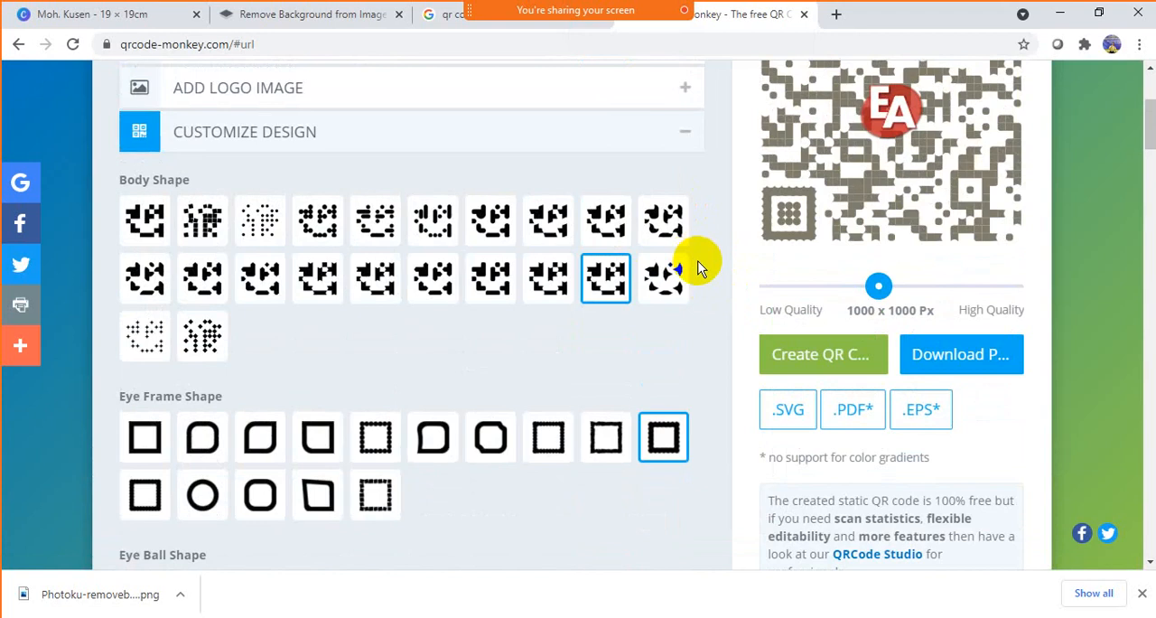
scroll(696, 264, "up", 1)
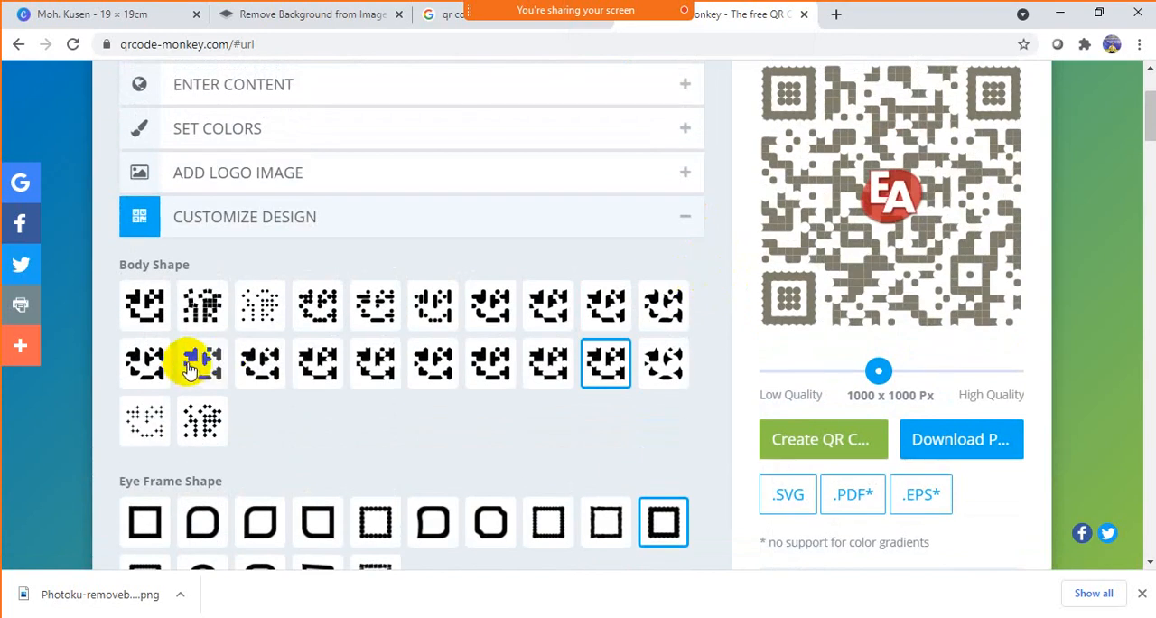
- Set the body shape to the first option of the second row and the eye frame to the fourth of the first row, regenerating the code
left_click(143, 358)
scroll(530, 421, "down", 1)
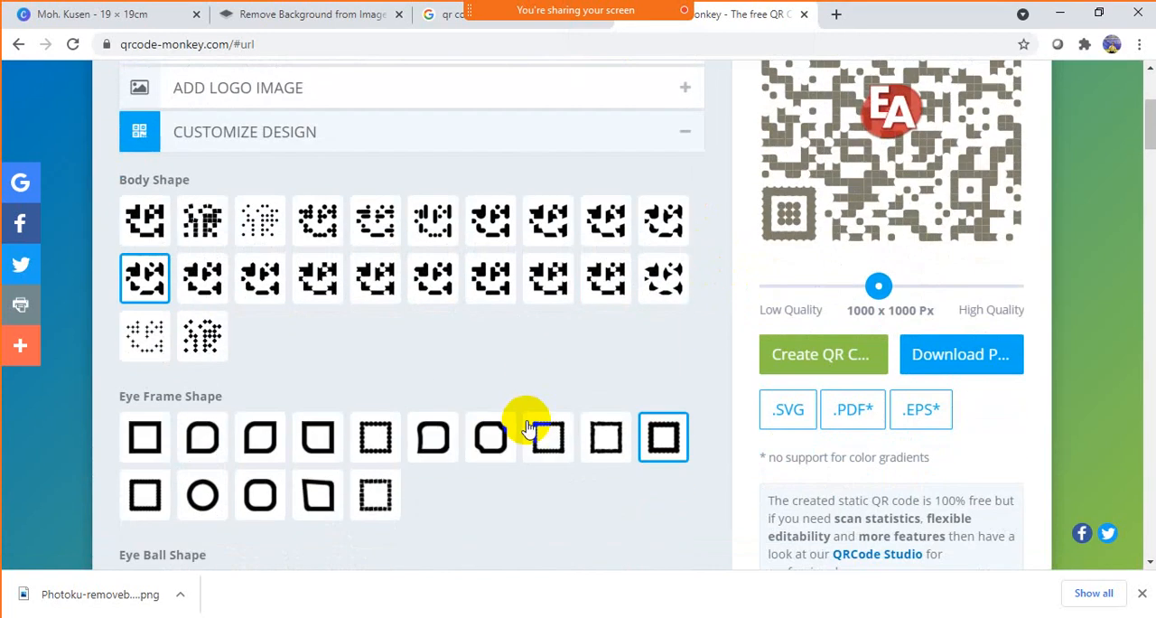
left_click(316, 443)
left_click(847, 357)
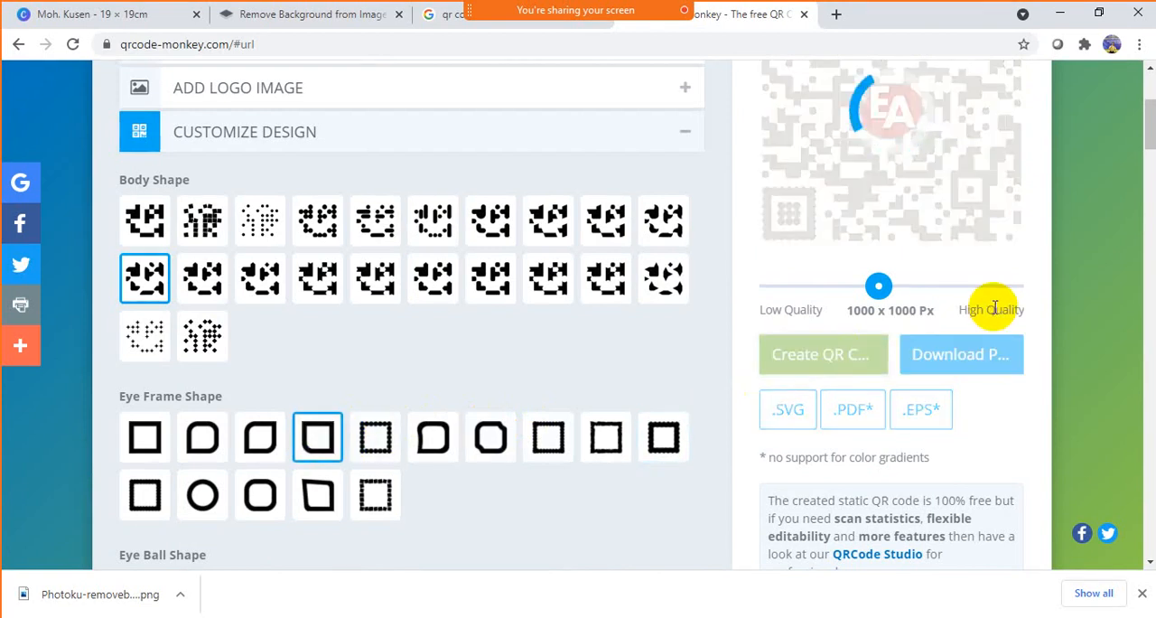
scroll(994, 307, "up", 2)
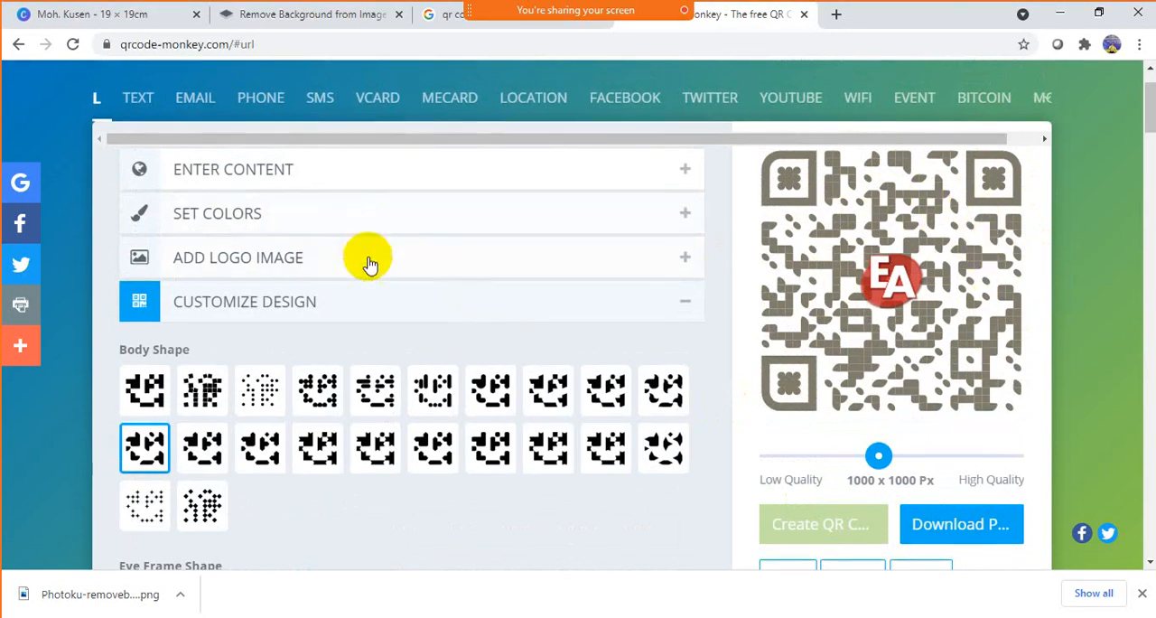
- Switch the foreground color to a color gradient and set its second color to the grey-green #939587
left_click(310, 217)
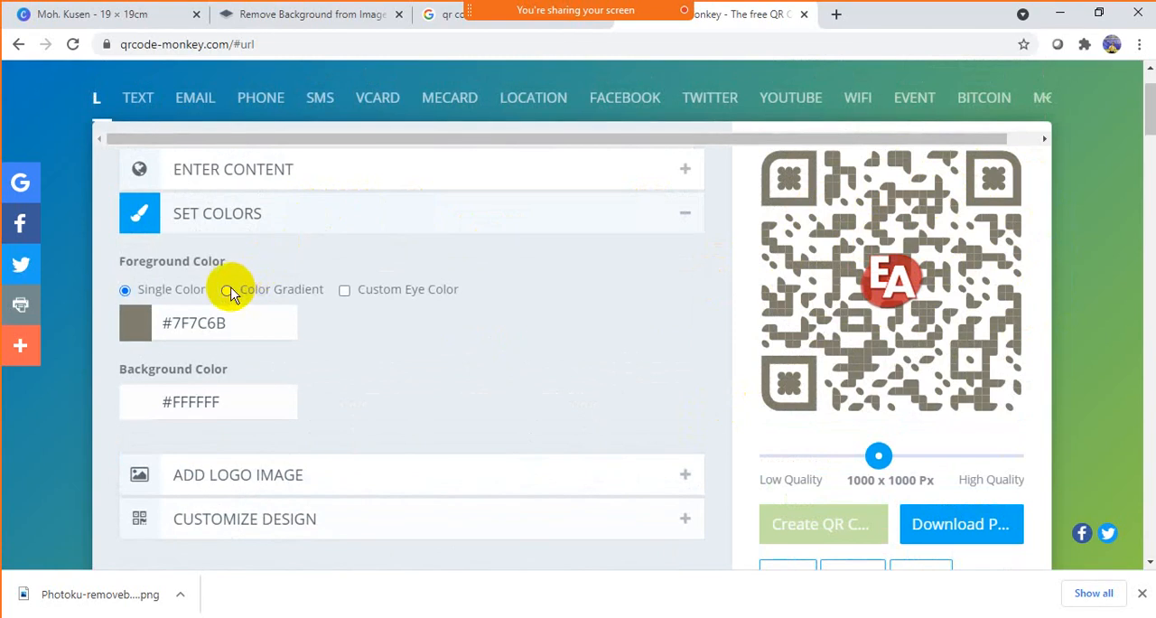
left_click(228, 291)
left_click(341, 327)
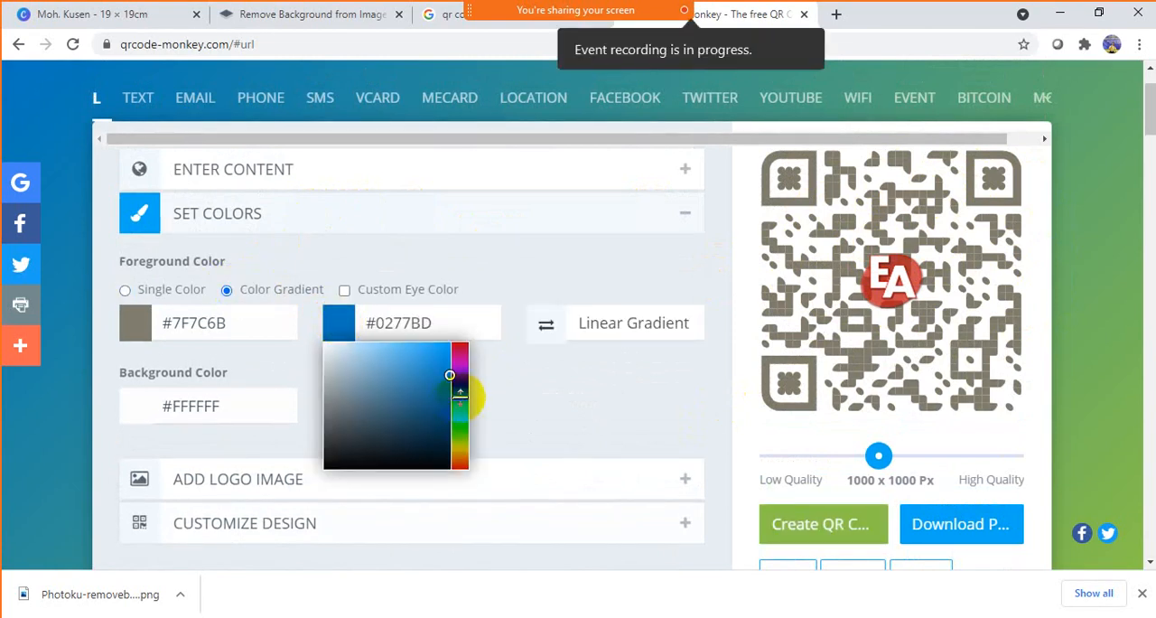
left_click_drag(460, 395, 462, 446)
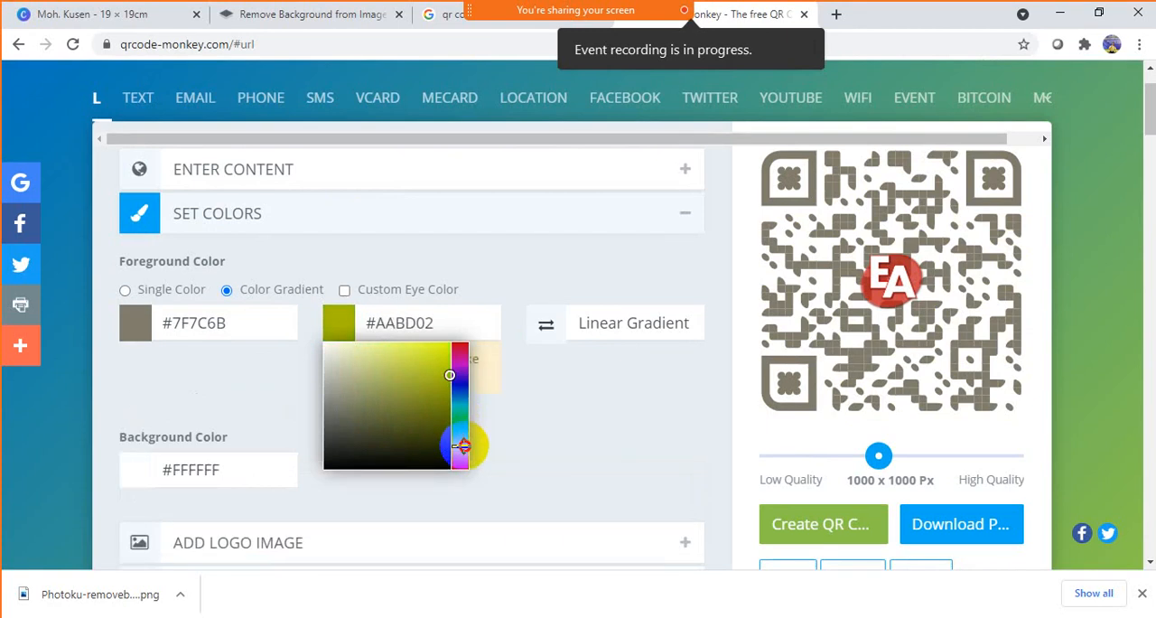
left_click_drag(361, 383, 335, 374)
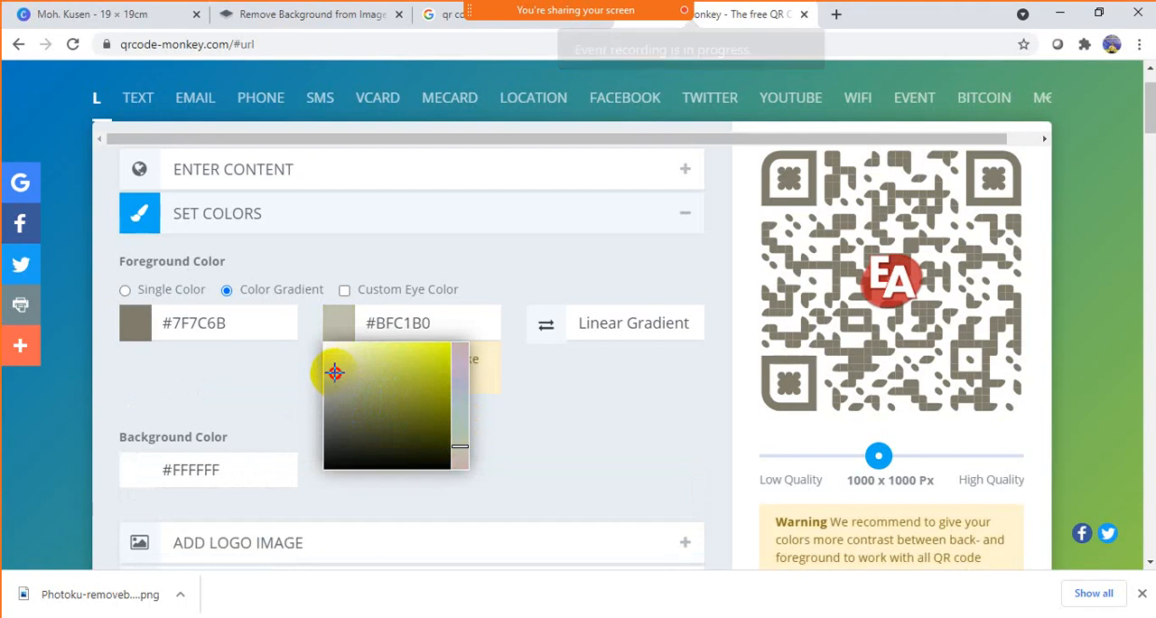
left_click(587, 398)
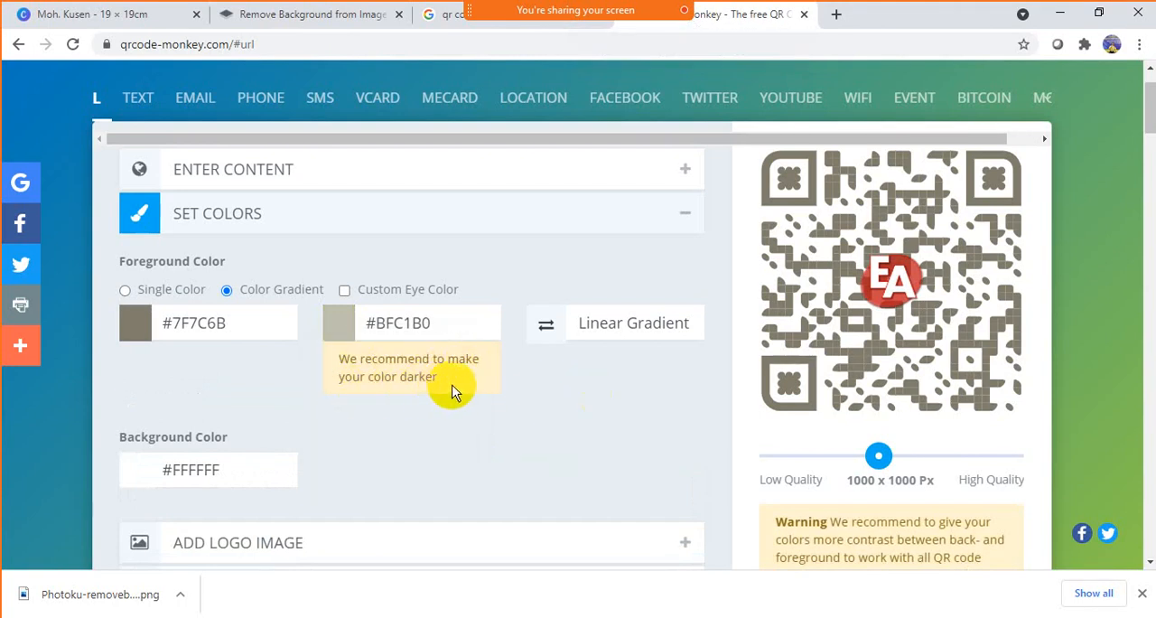
left_click(333, 324)
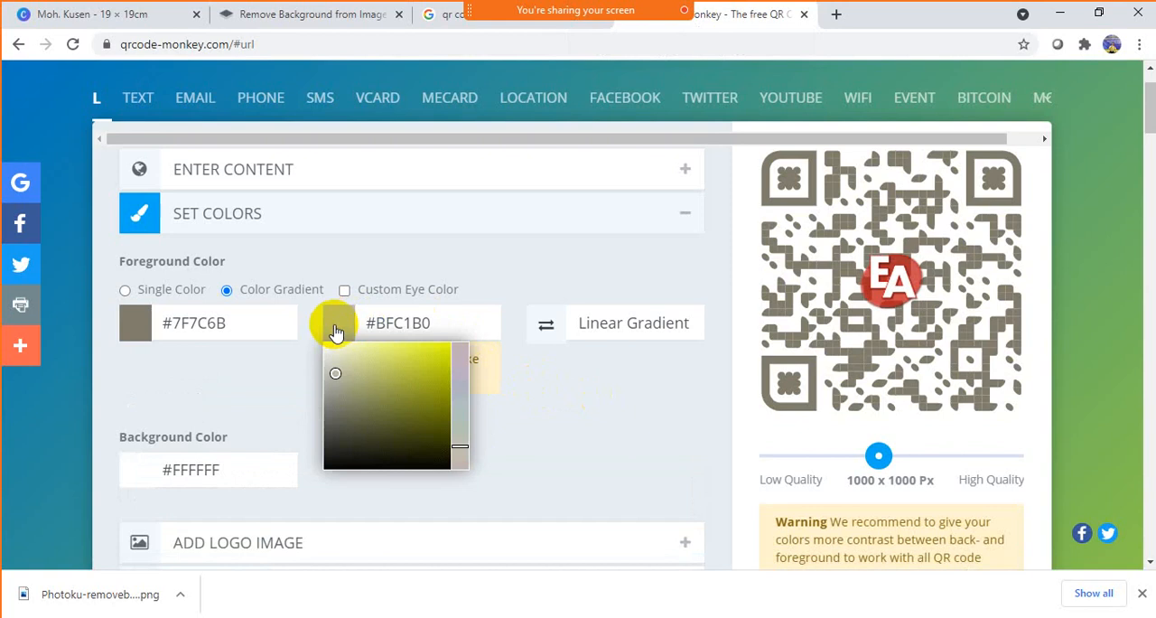
left_click_drag(336, 377, 336, 394)
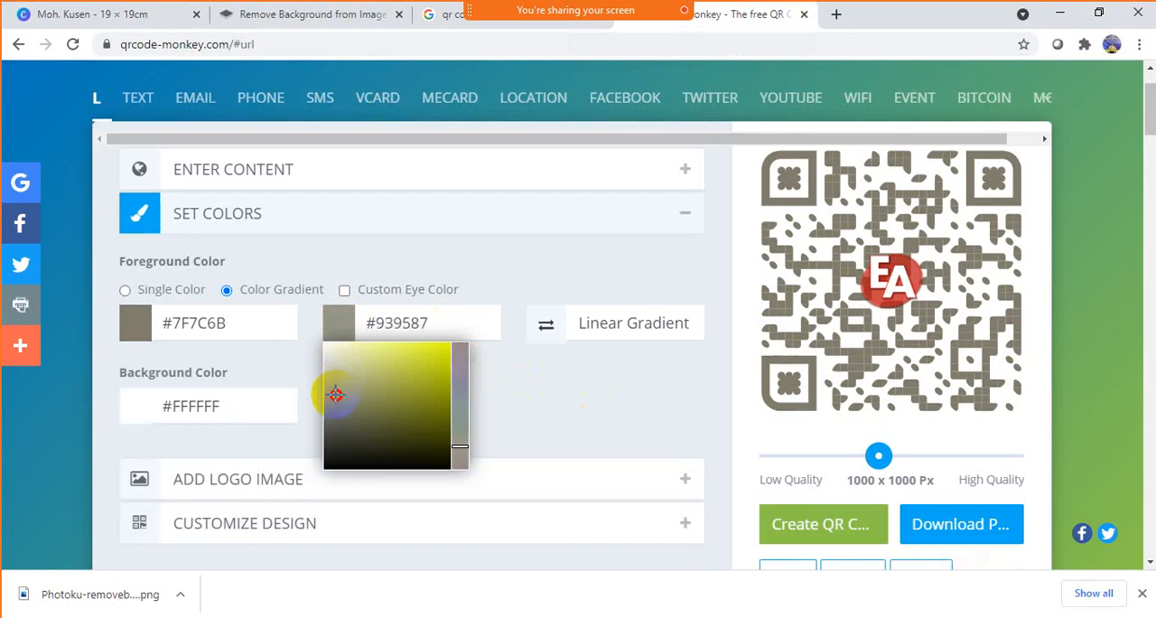
- Set the gradient's first color to the dark grey #4C4B47 and regenerate the QR code
left_click(136, 323)
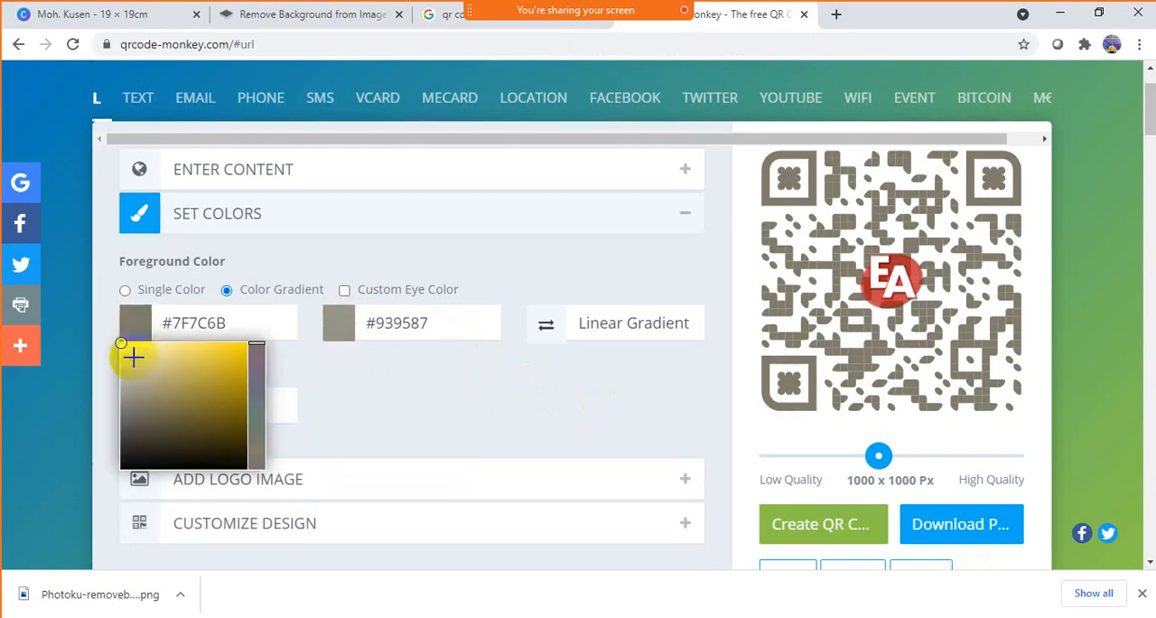
left_click_drag(120, 348, 126, 429)
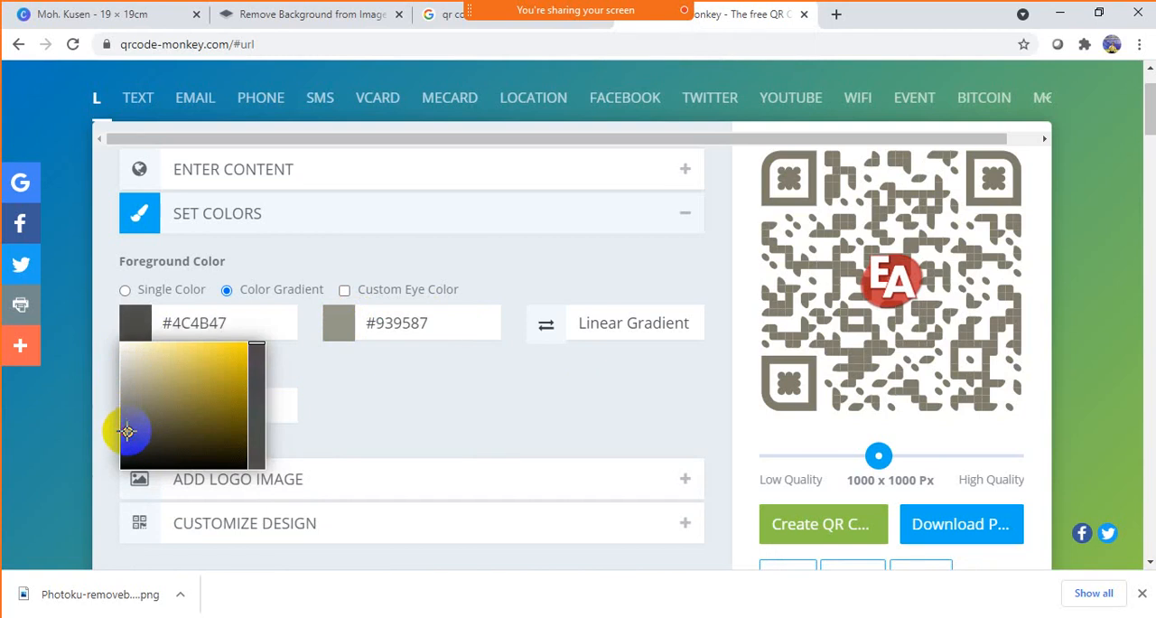
left_click(506, 379)
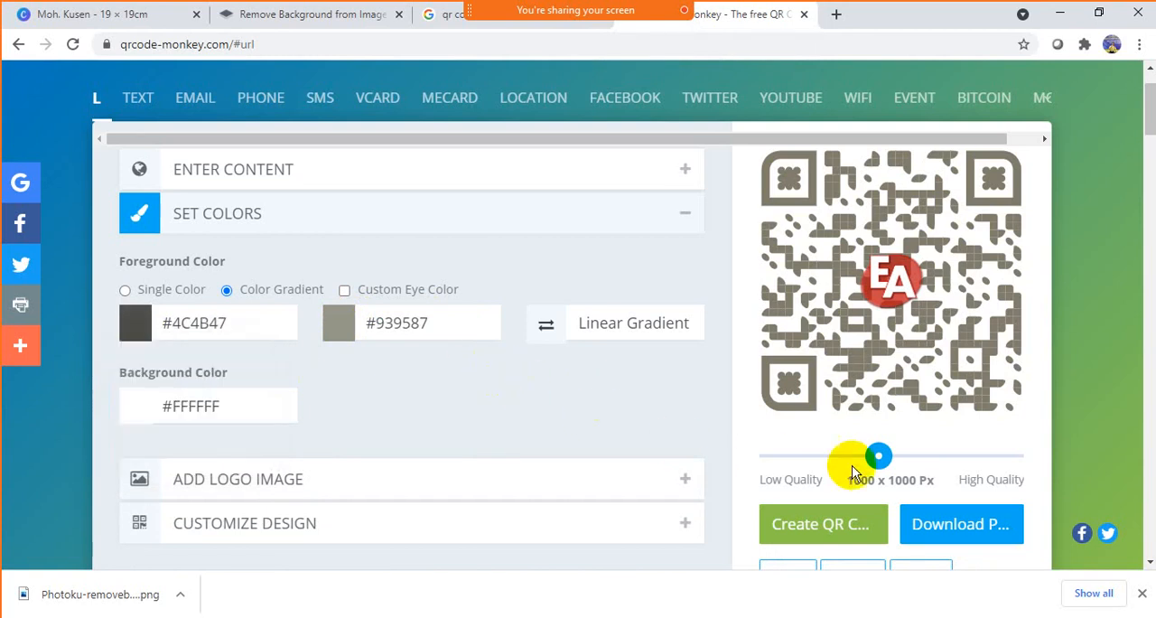
left_click(824, 532)
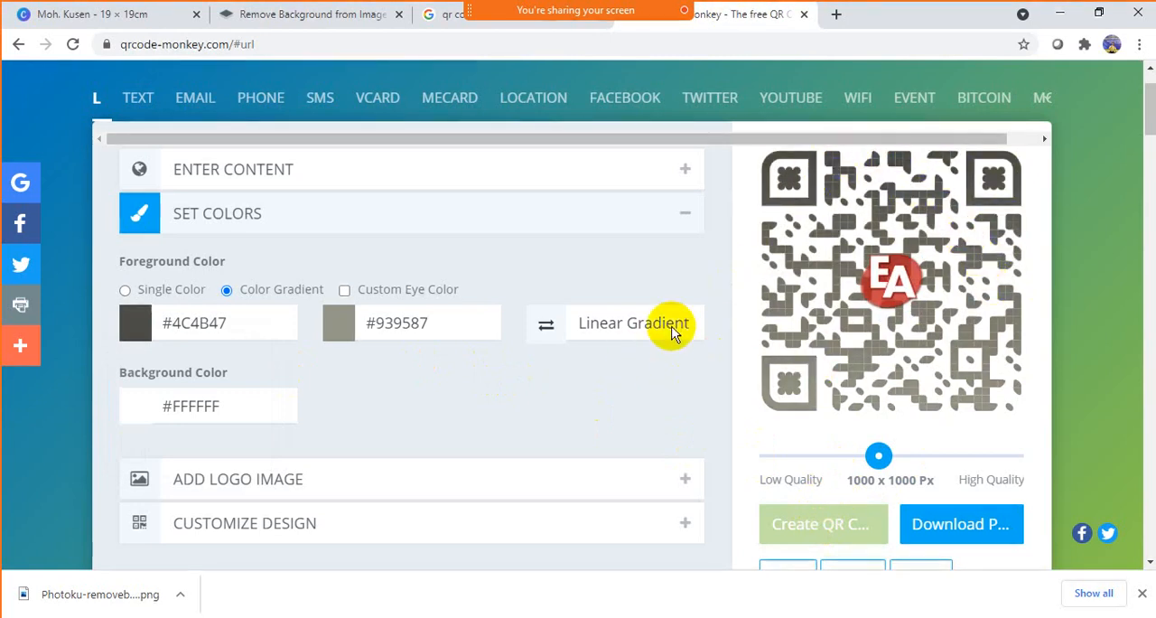
- Change the gradient type to Radial Gradient and regenerate the QR code
left_click(630, 330)
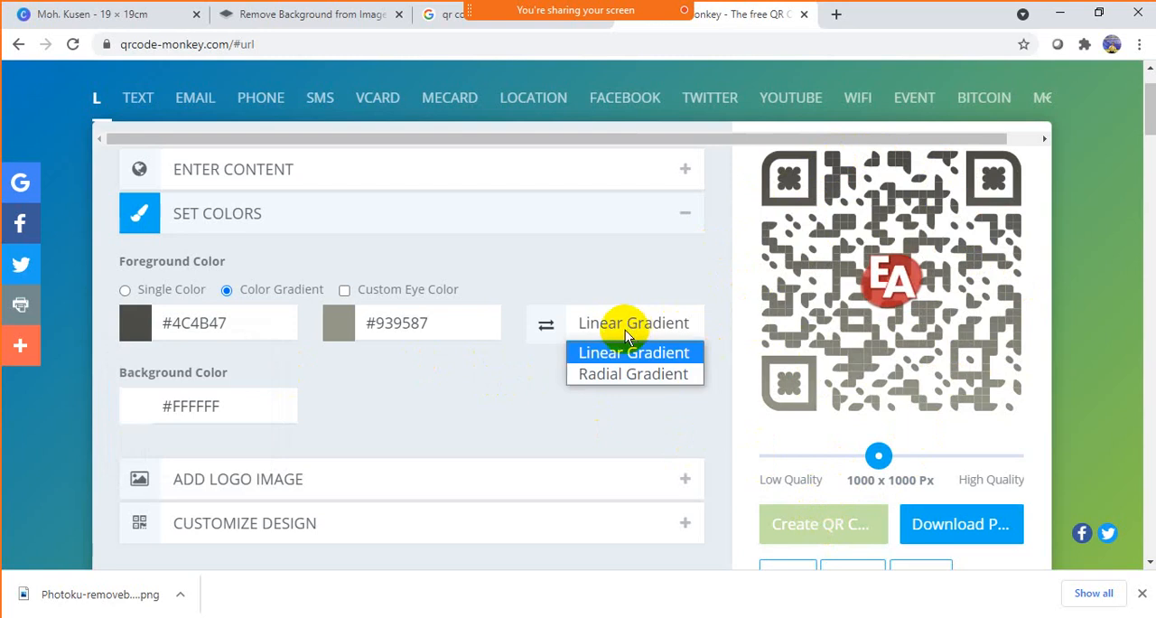
left_click(614, 374)
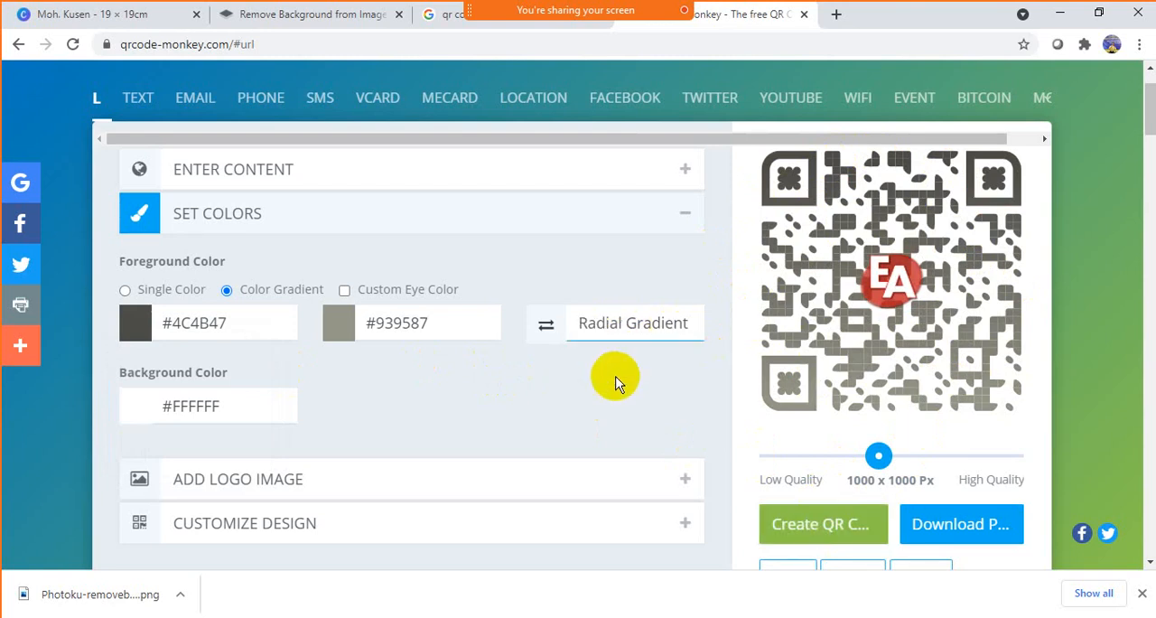
left_click(831, 521)
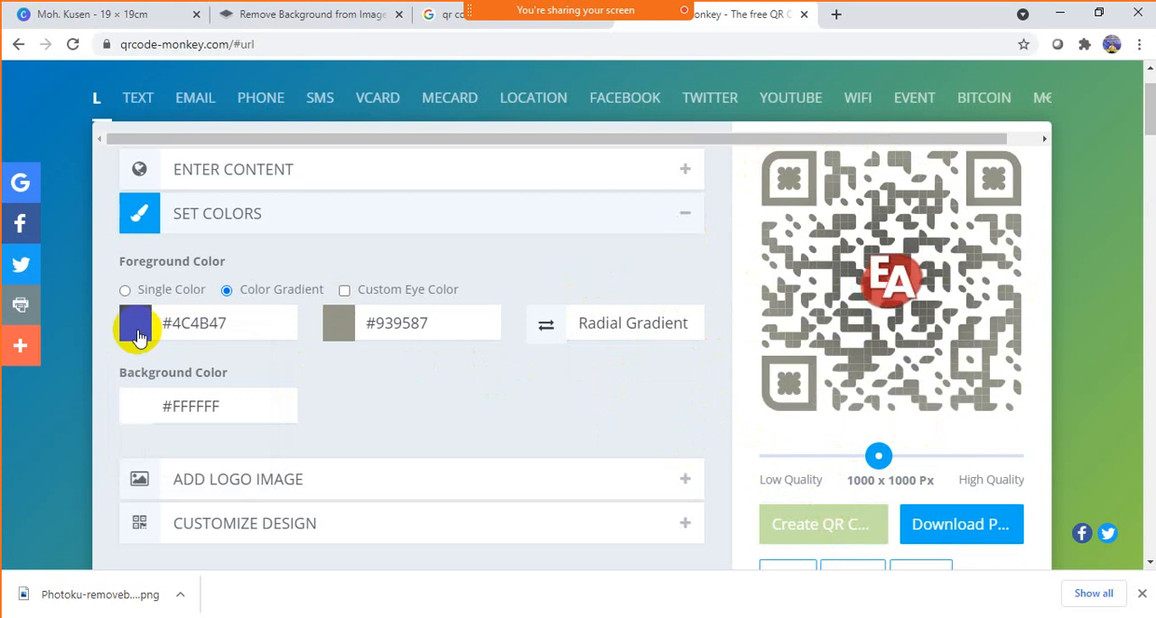
- Darken the gradient's first color to #282723 and regenerate the QR code
left_click(138, 331)
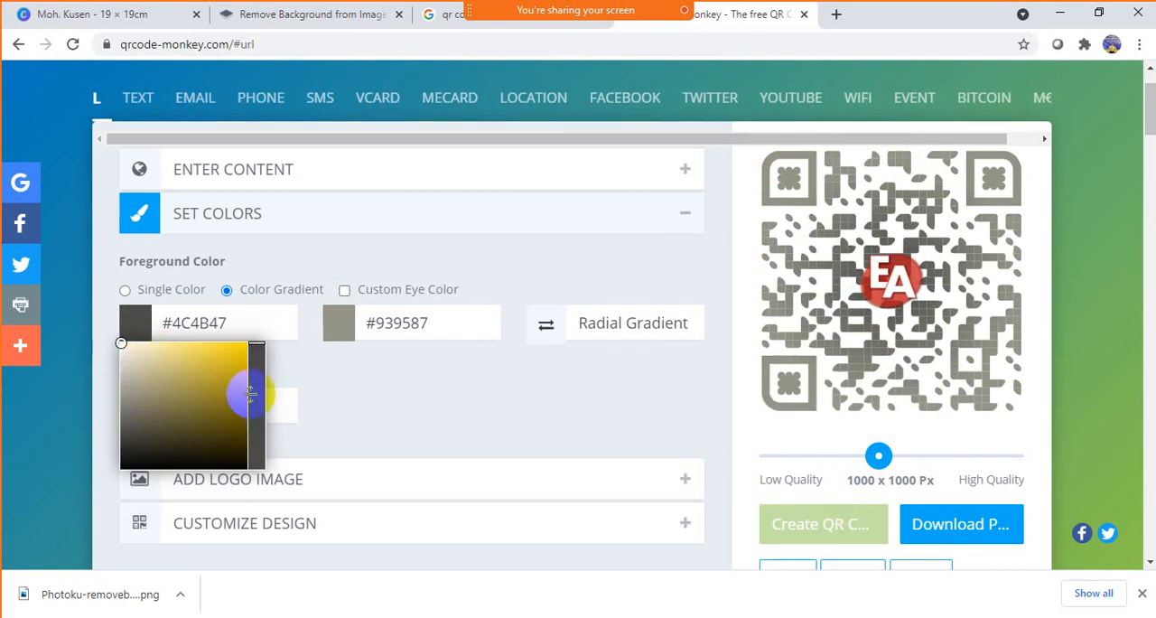
left_click_drag(251, 395, 253, 454)
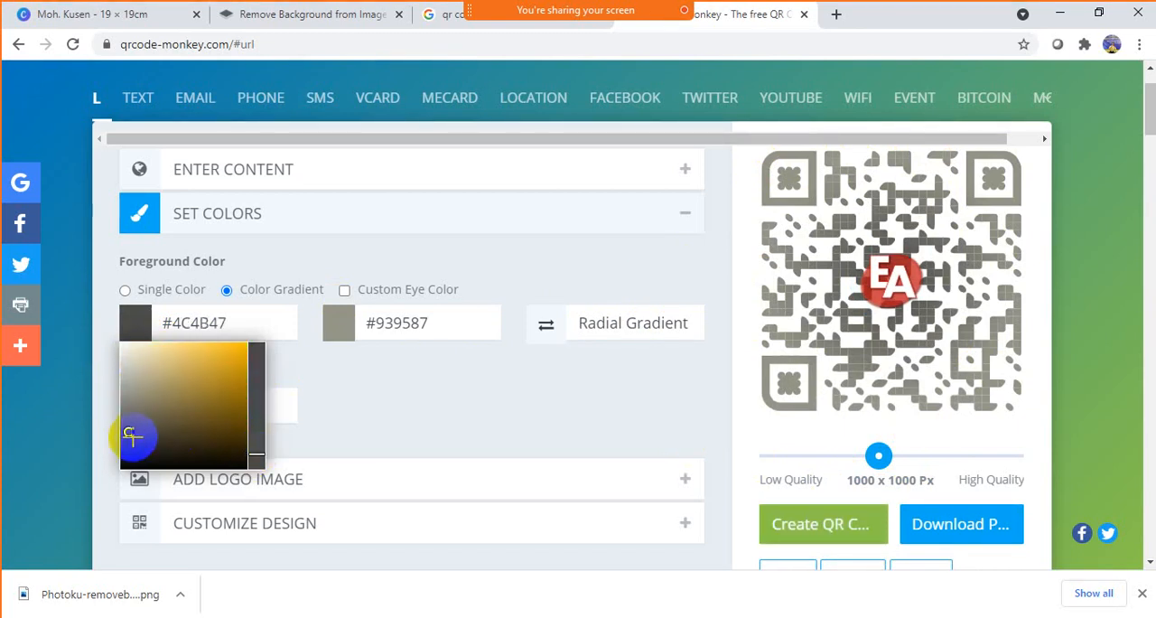
left_click_drag(132, 436, 136, 449)
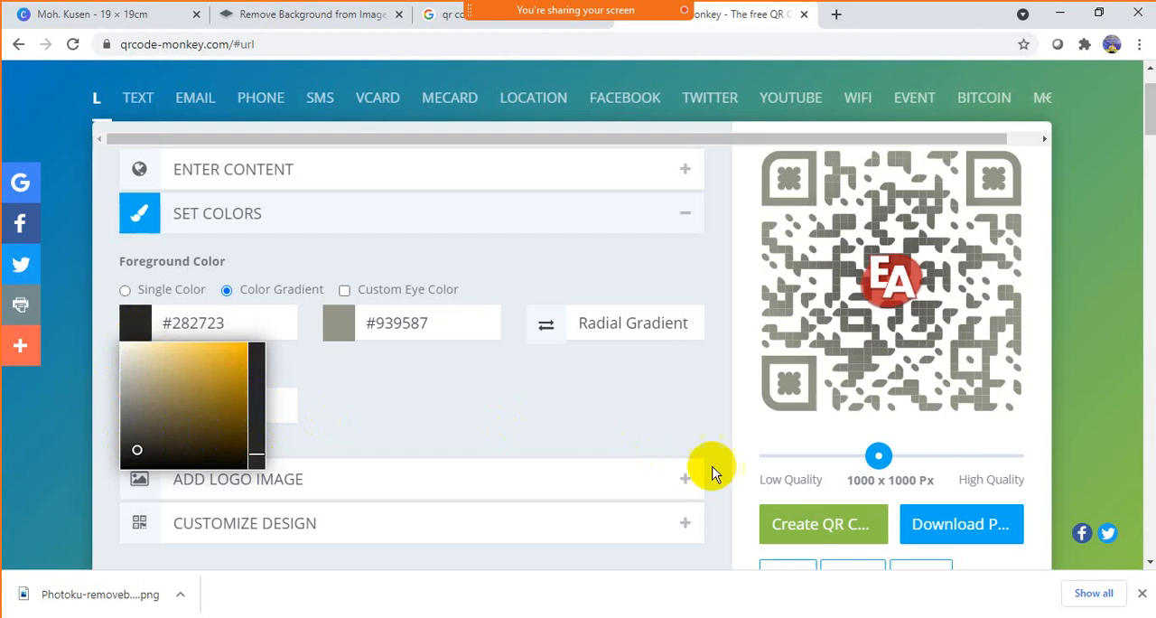
left_click(786, 520)
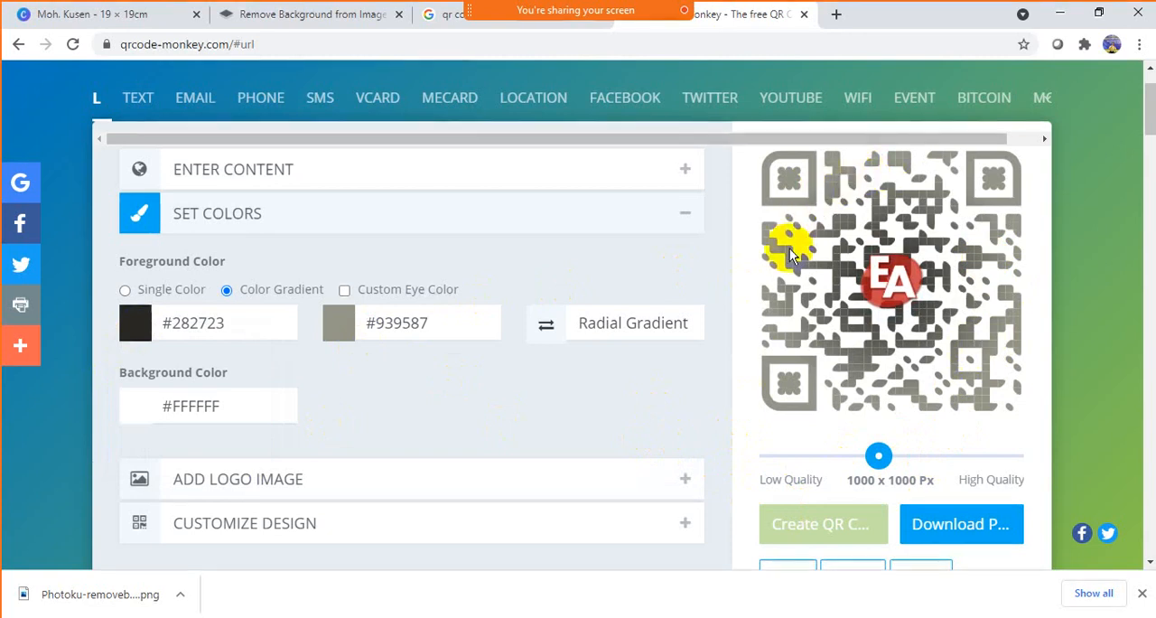
- Change the eye frame shape to the third option of the first row and regenerate the QR code
scroll(542, 354, "down", 4)
scroll(542, 352, "up", 3)
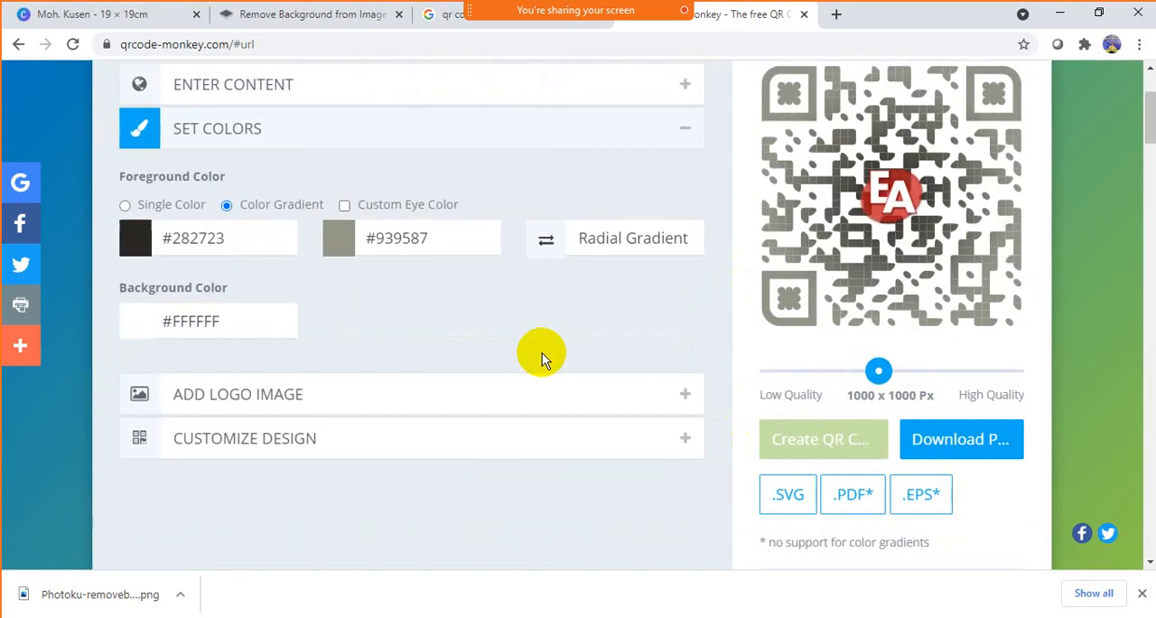
left_click(348, 434)
scroll(400, 398, "down", 2)
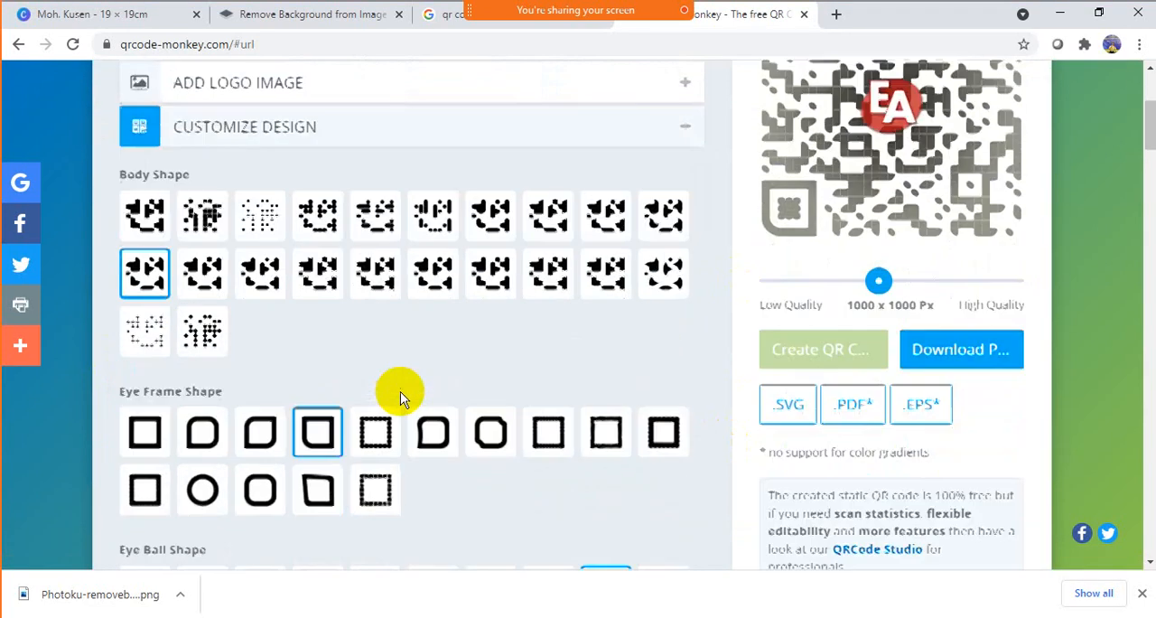
left_click(260, 352)
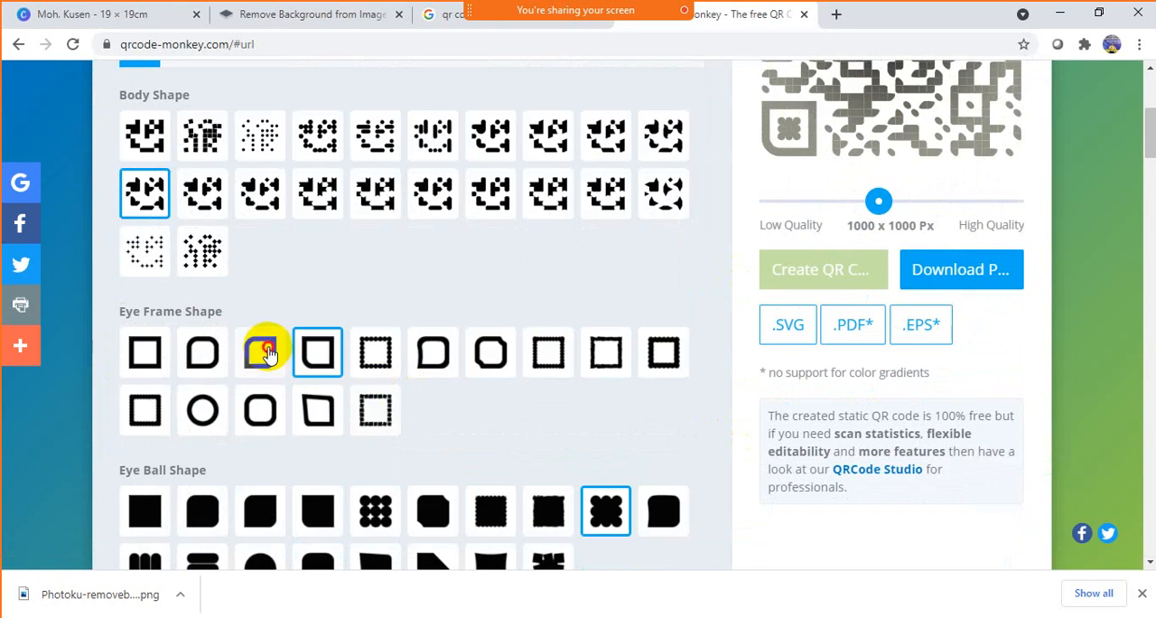
left_click(804, 278)
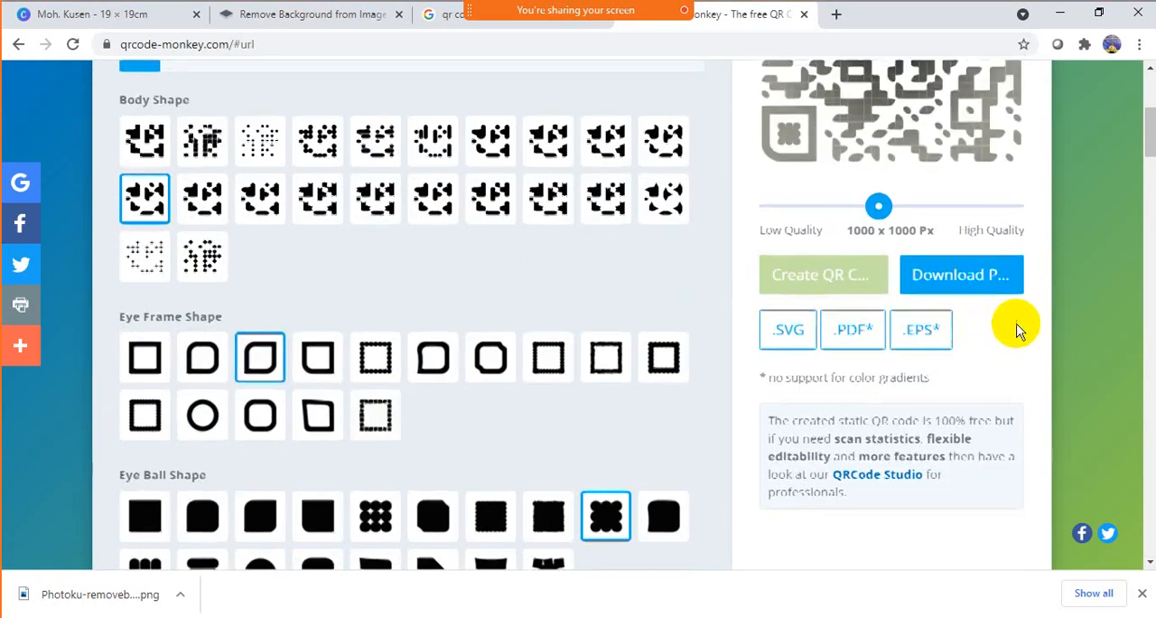
scroll(1014, 322, "up", 3)
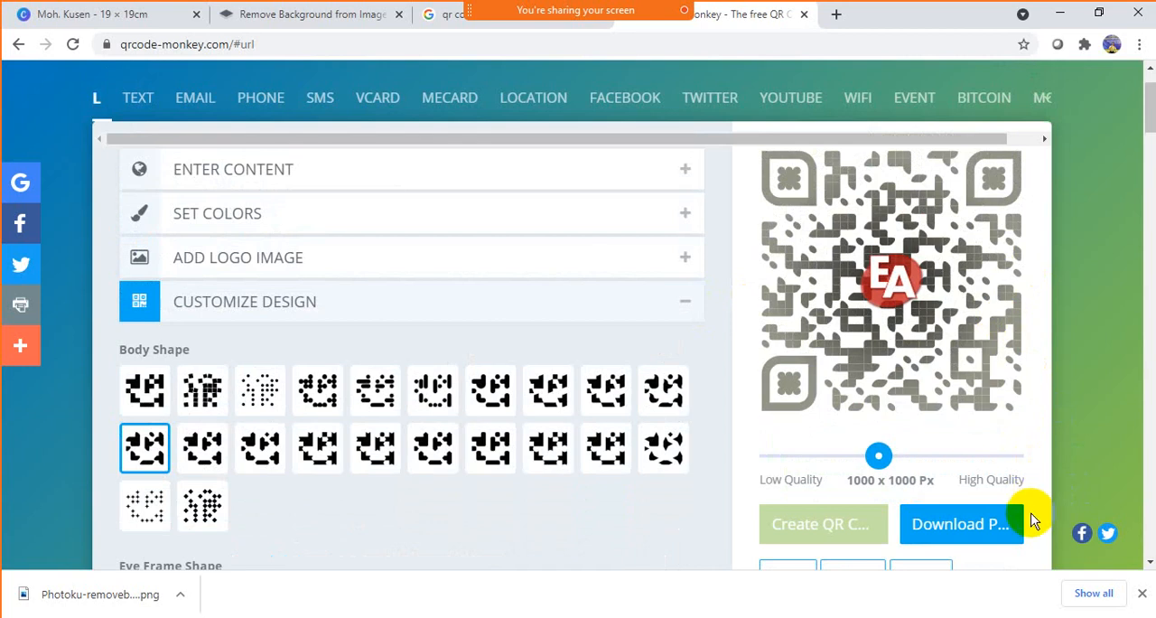
- Download the QR code as a PNG and switch to the 19 × 19 cm poster in Canva
left_click(968, 521)
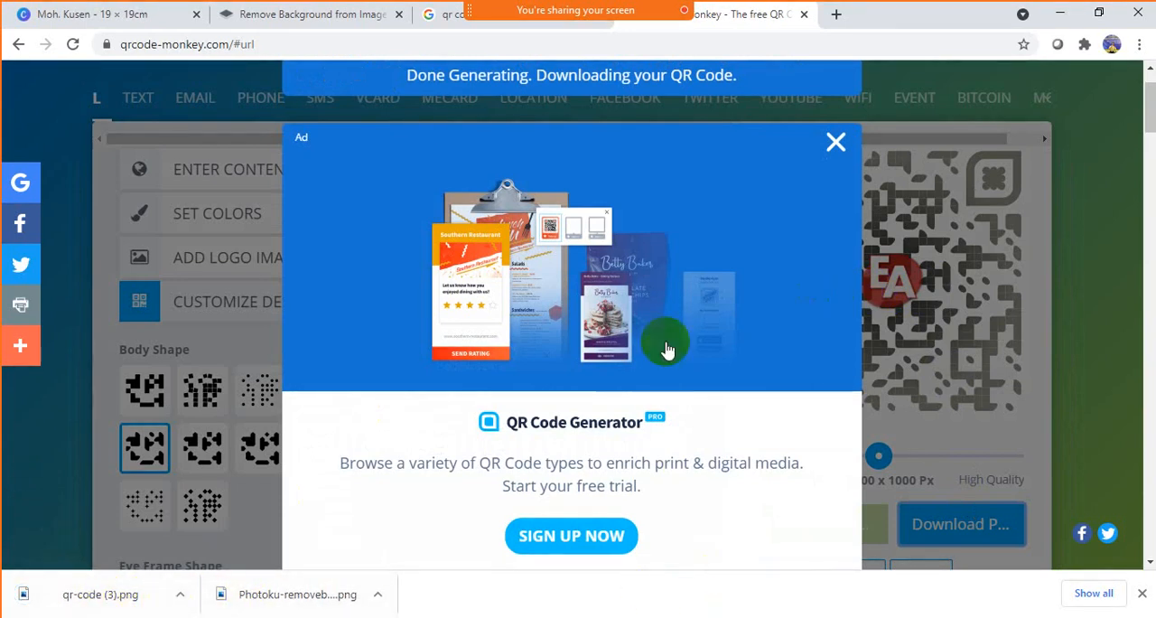
left_click(107, 7)
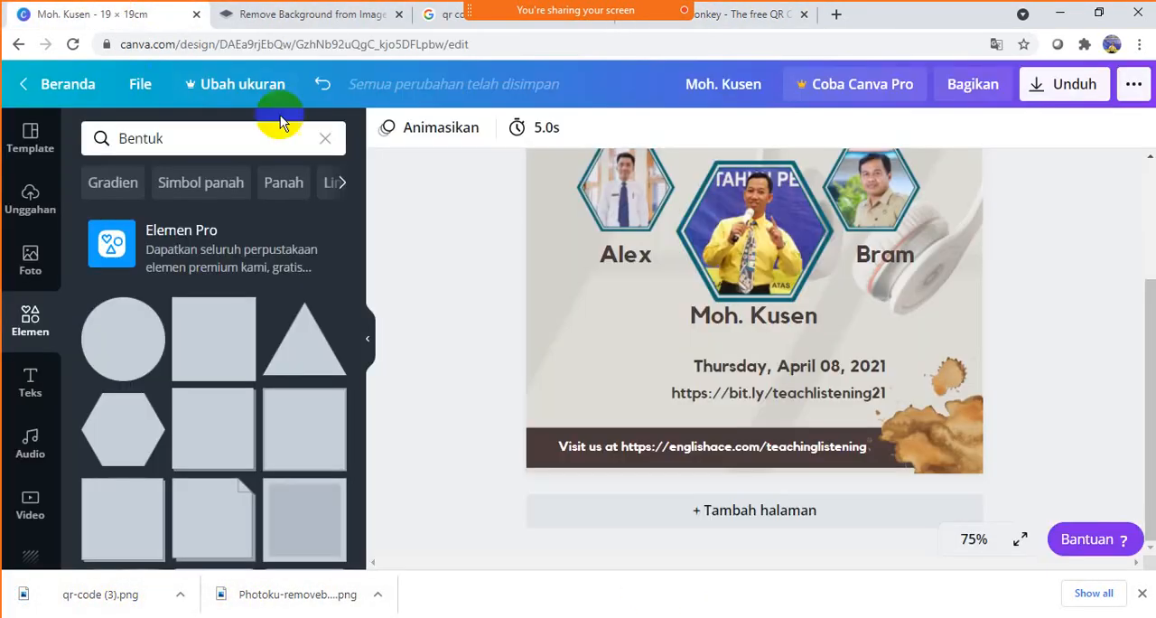
- Upload the image qr-code (3) from the Downloads folder to the design's image uploads
left_click(325, 143)
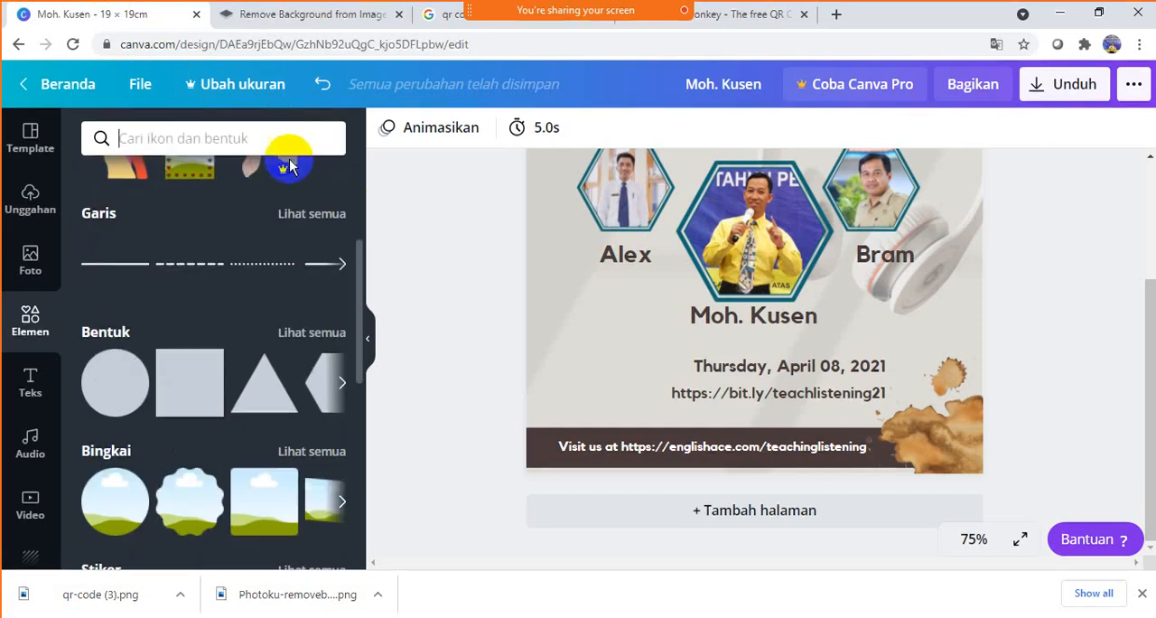
scroll(154, 253, "up", 3)
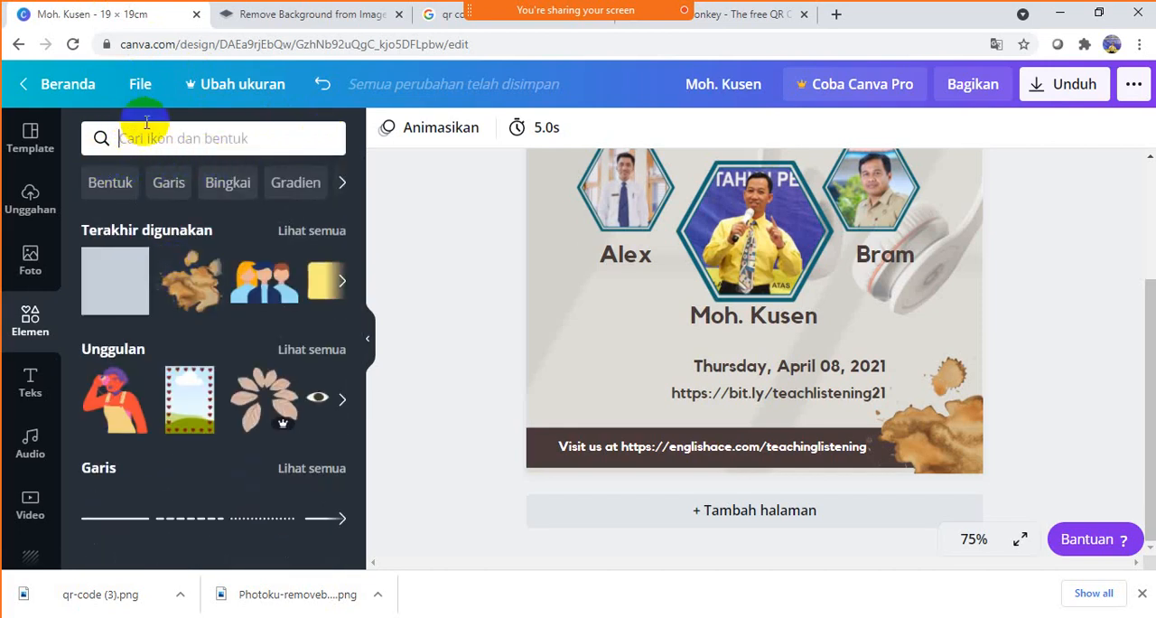
left_click(21, 204)
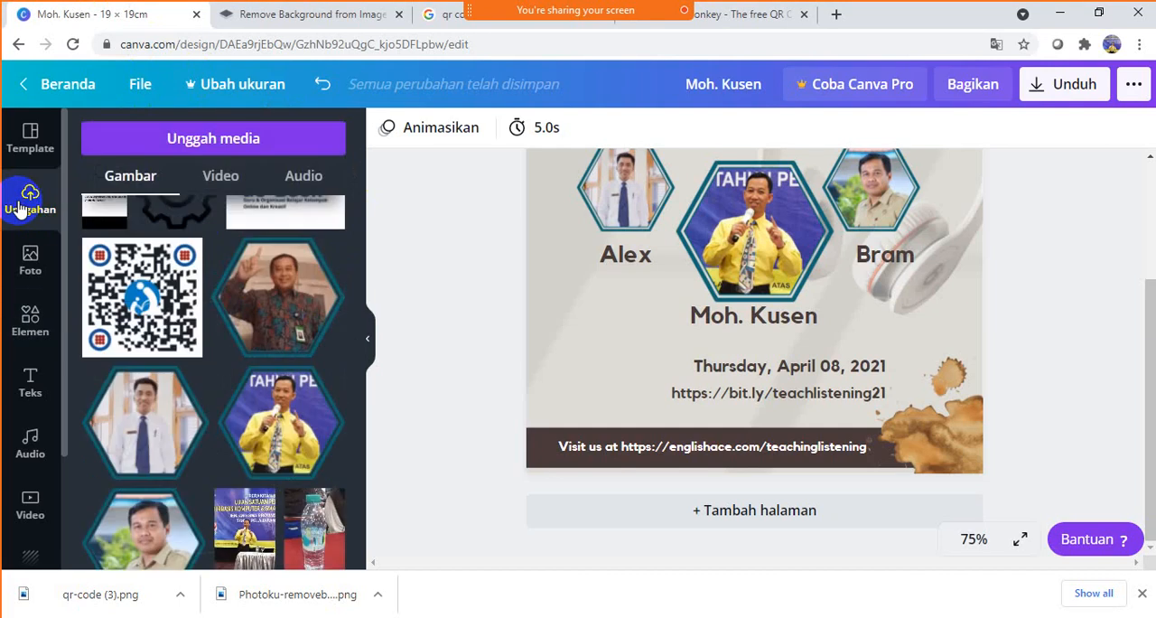
scroll(154, 237, "up", 3)
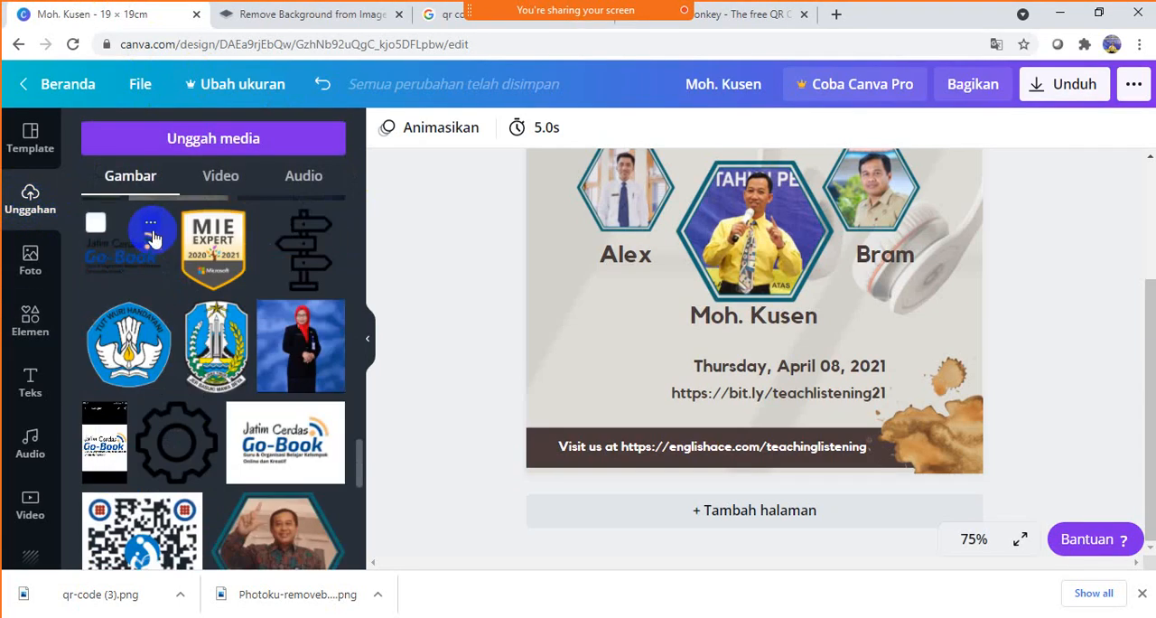
scroll(154, 237, "up", 10)
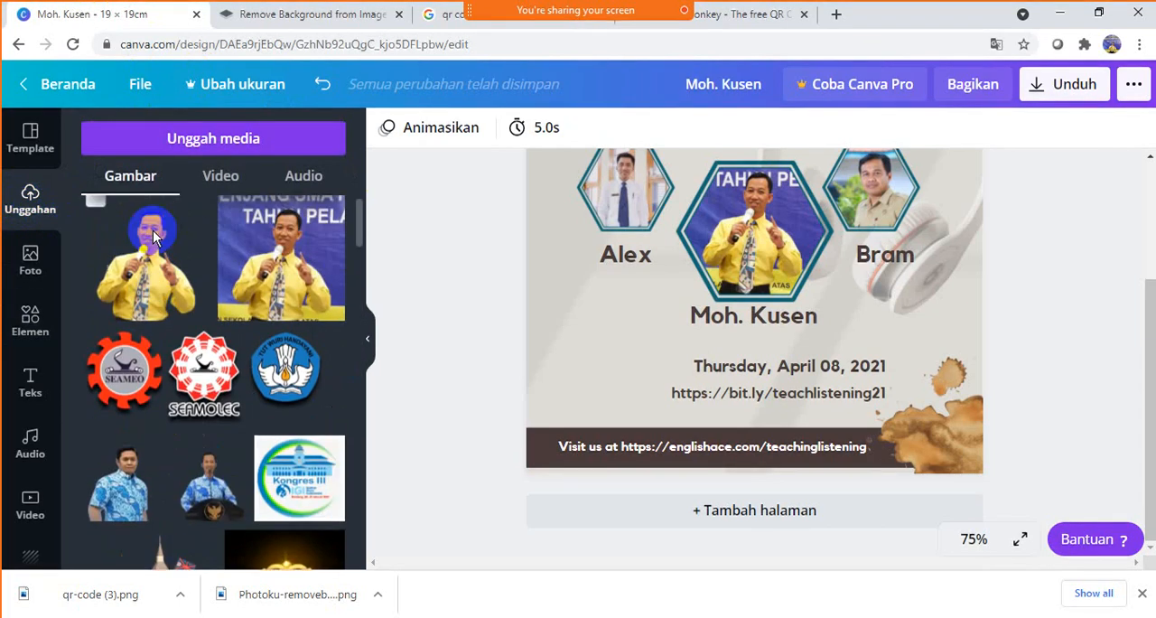
scroll(153, 234, "up", 1)
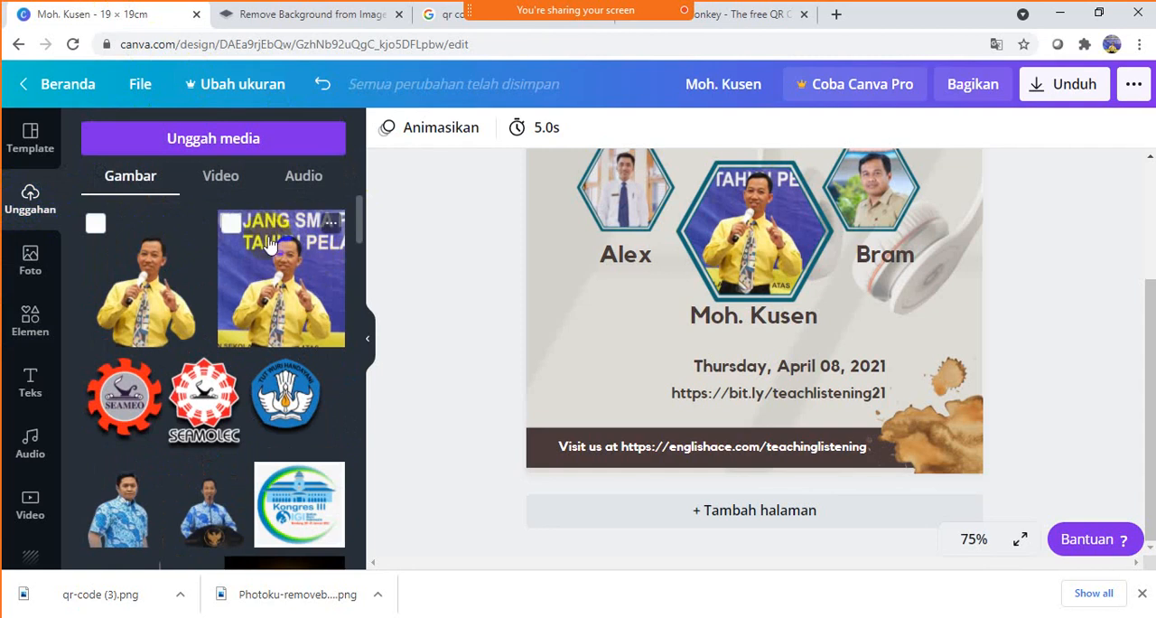
left_click(165, 146)
left_click(115, 253)
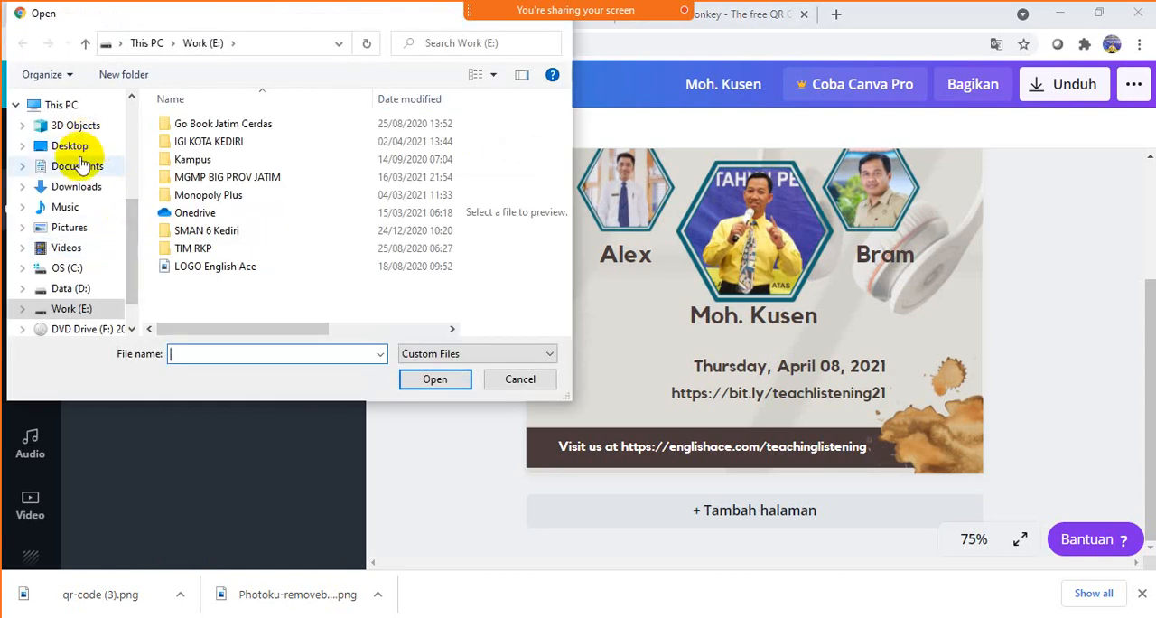
left_click(80, 187)
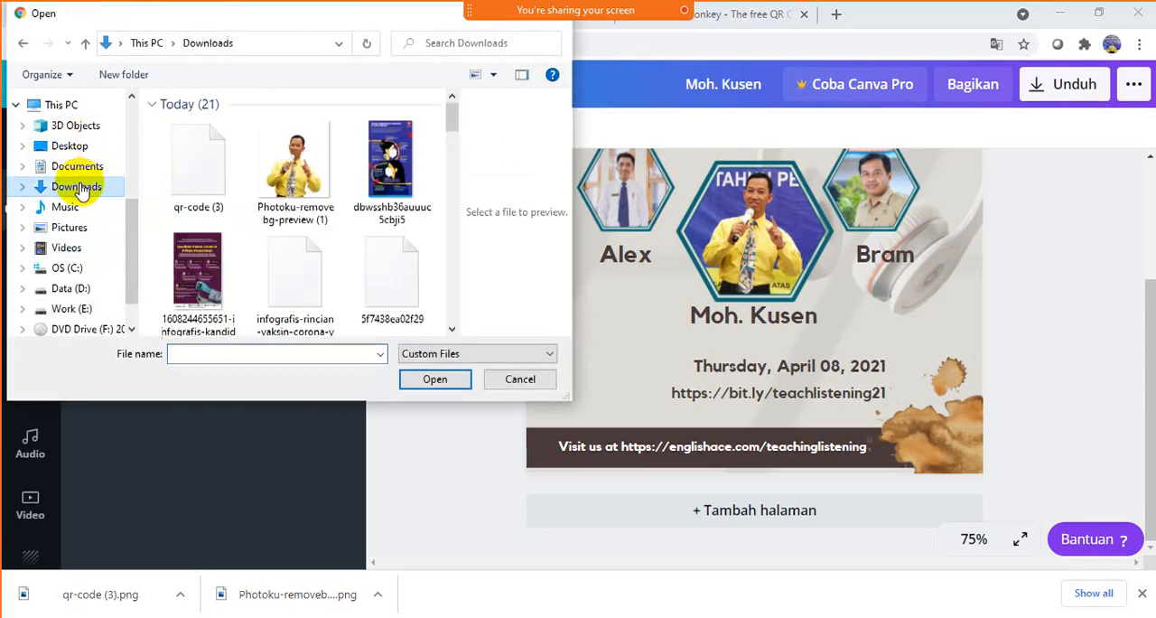
left_click(214, 174)
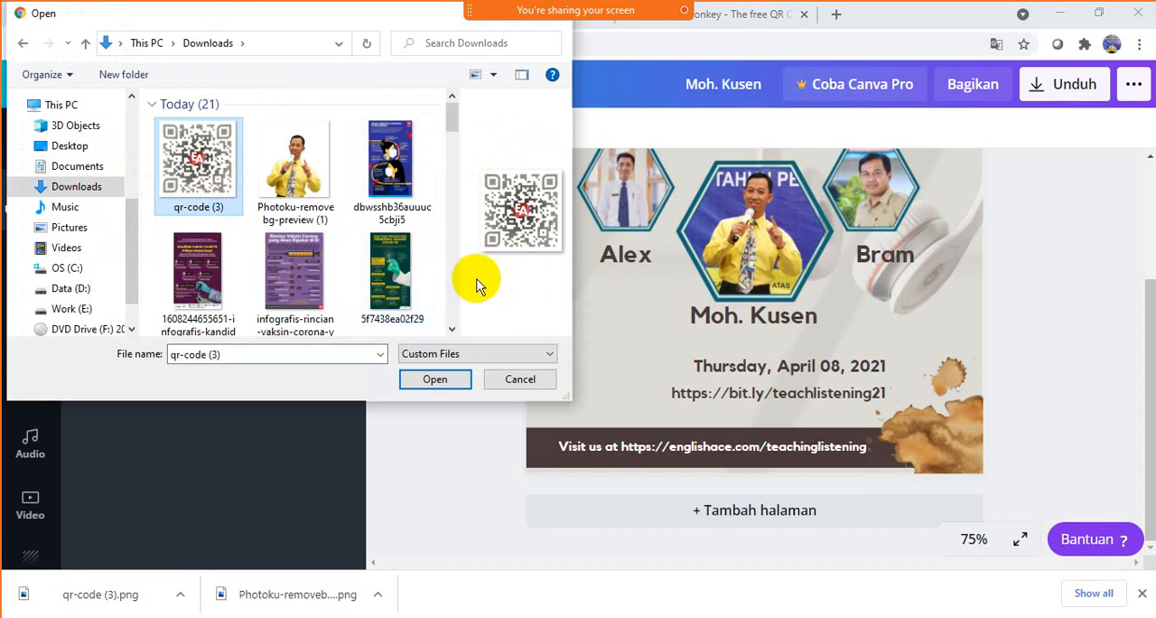
left_click(456, 380)
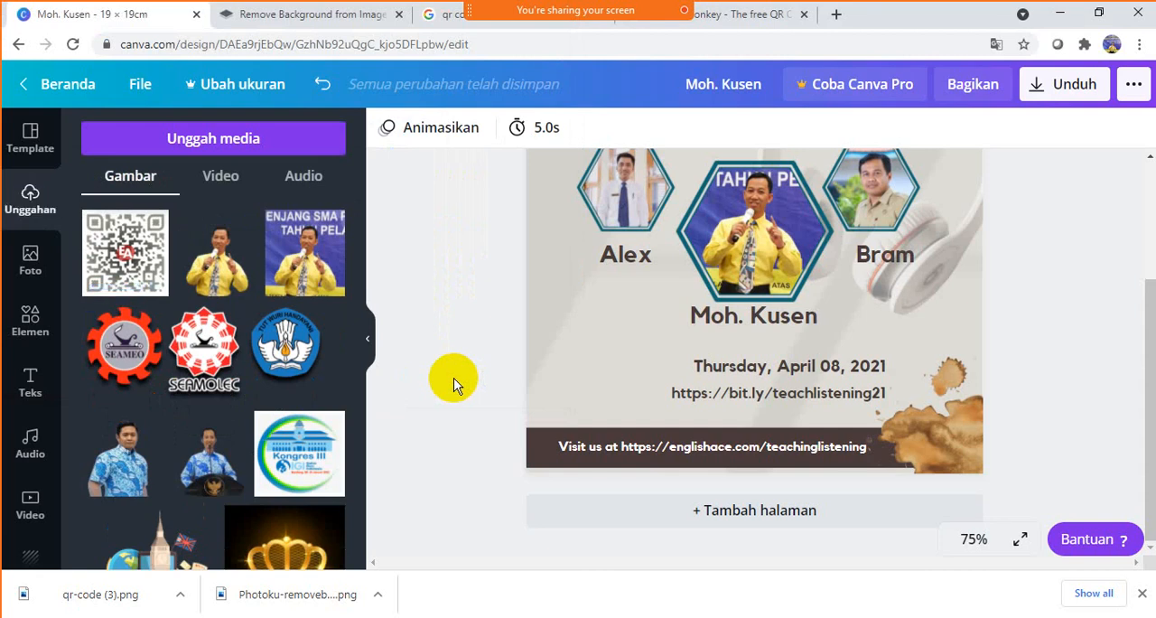
- Add the uploaded QR code to the poster, shrink it and place it to the left of the date line
left_click(135, 244)
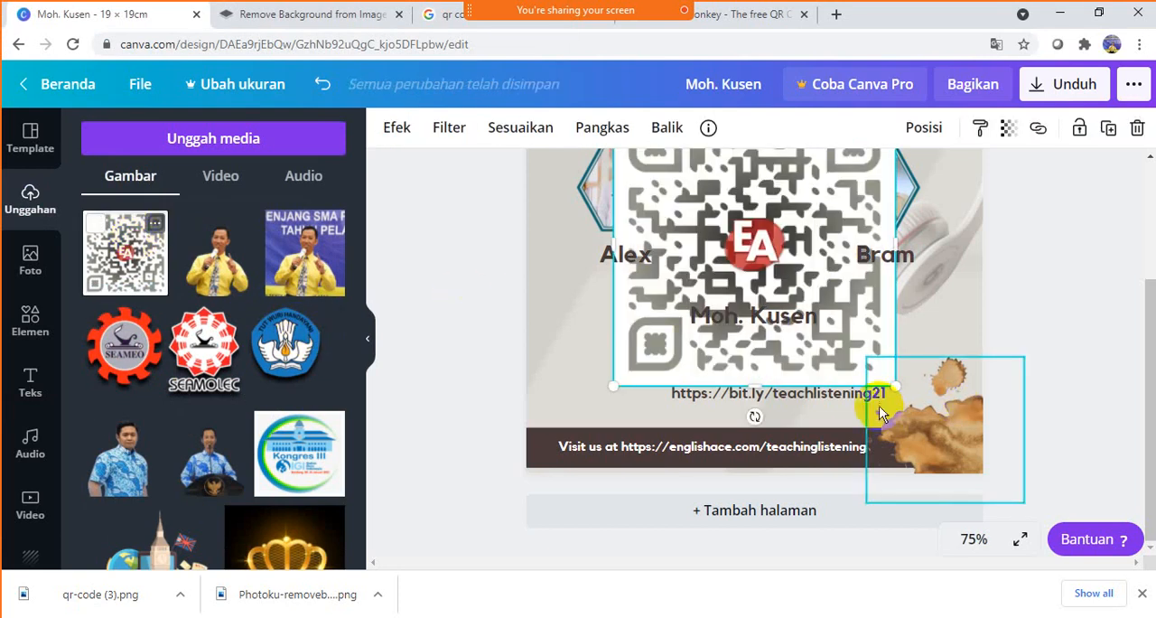
left_click_drag(860, 173, 793, 235)
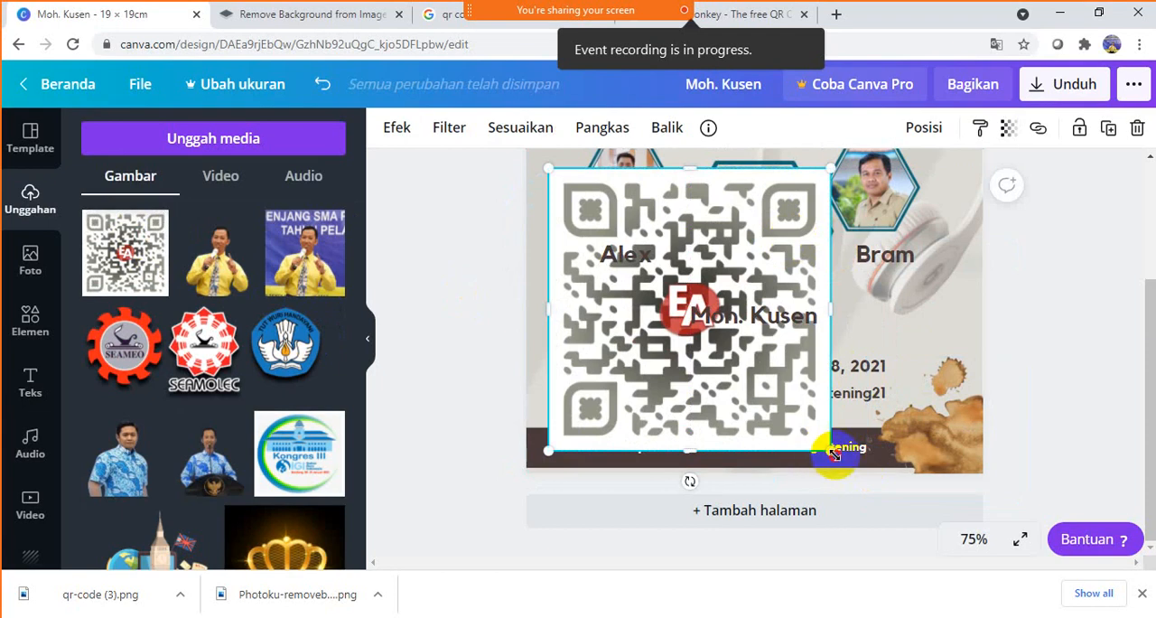
left_click_drag(833, 452, 611, 271)
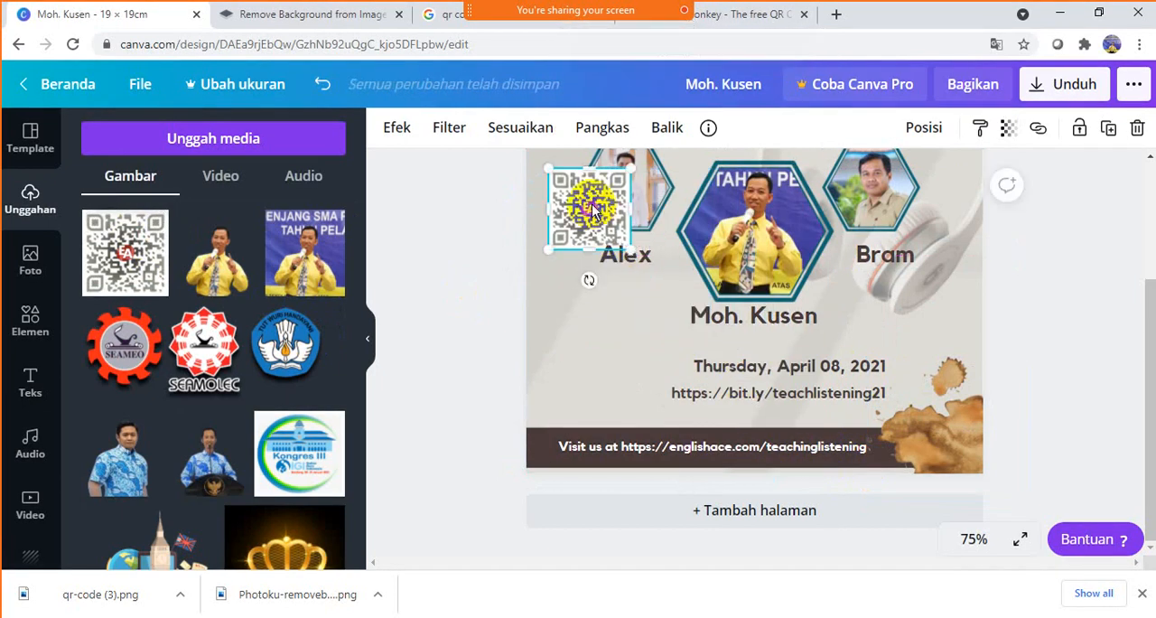
left_click_drag(593, 209, 615, 363)
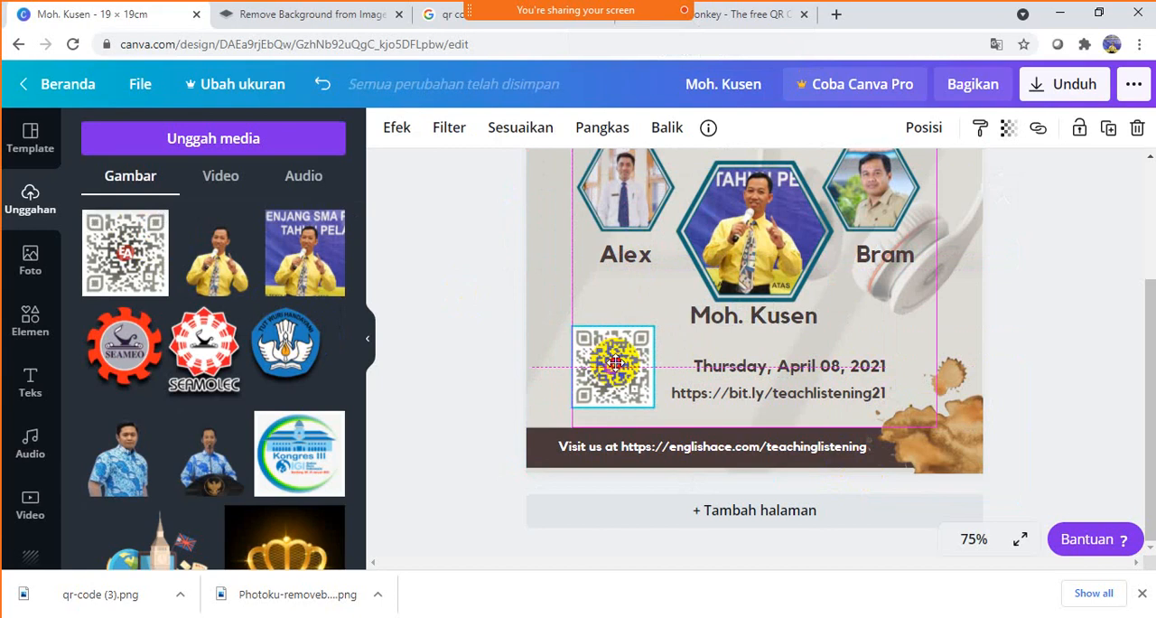
left_click_drag(615, 362, 615, 363)
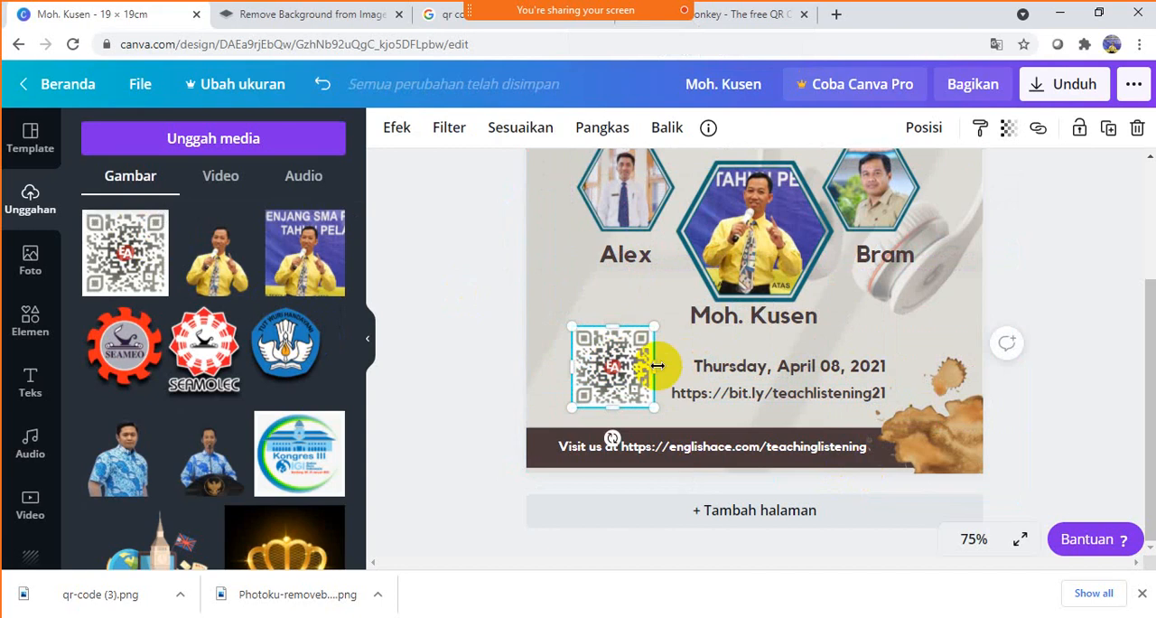
- Shrink the QR code further and align it with the left margin beside the date and link lines
left_click_drag(651, 326, 612, 381)
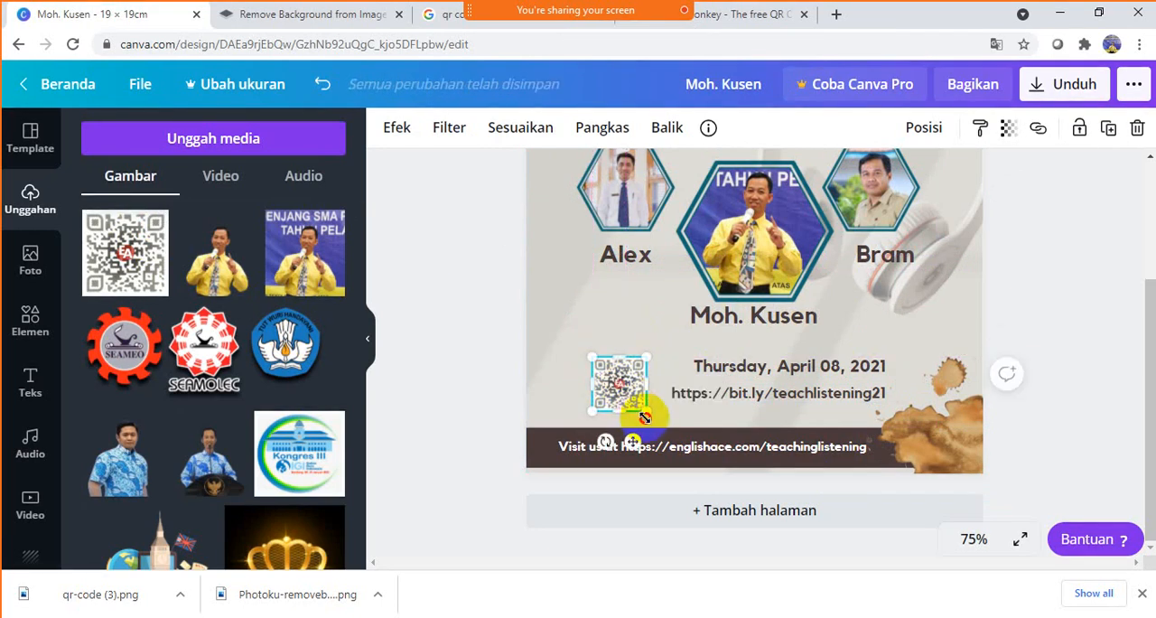
left_click_drag(644, 418, 597, 377)
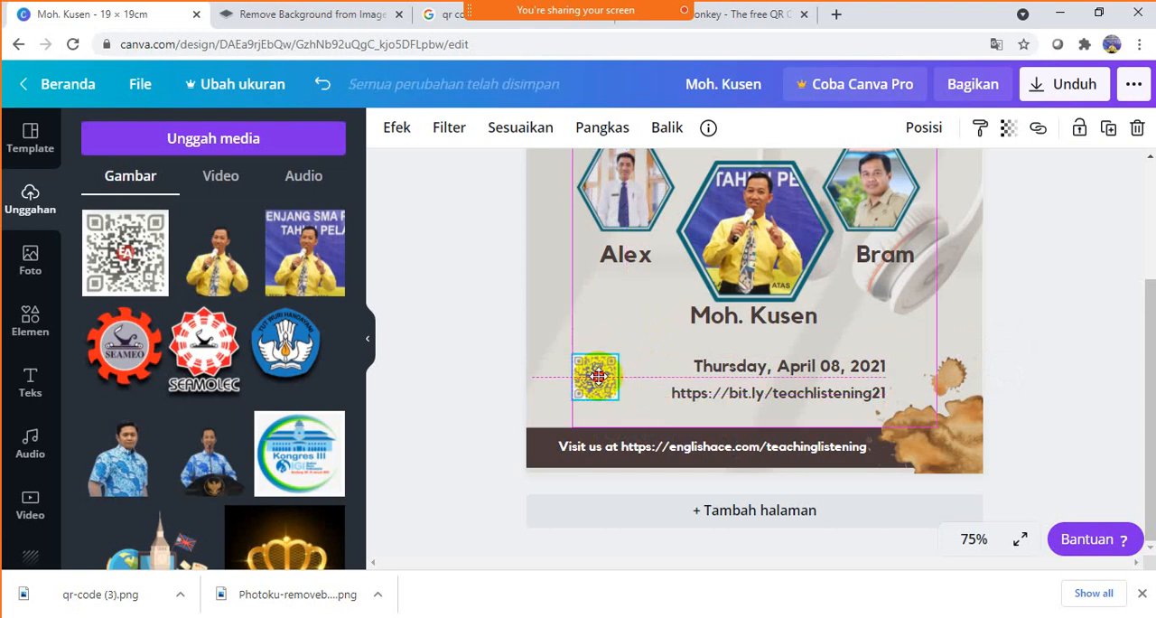
left_click_drag(597, 377, 596, 376)
- Center-align the date line and the bit.ly link line below it
left_click(782, 370)
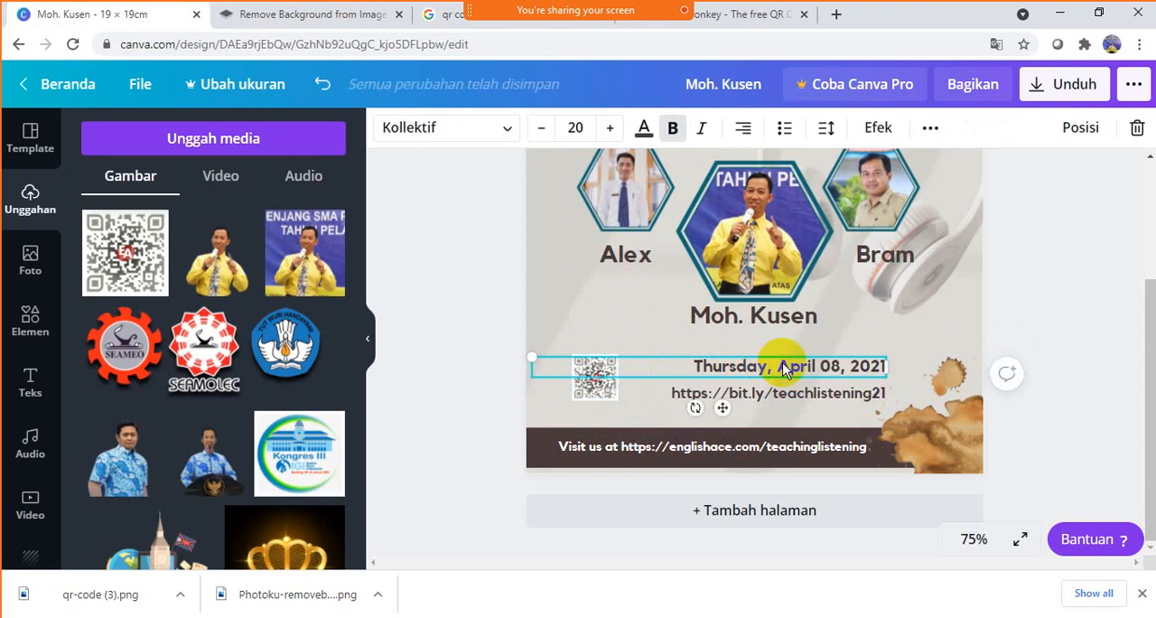
left_click(744, 127)
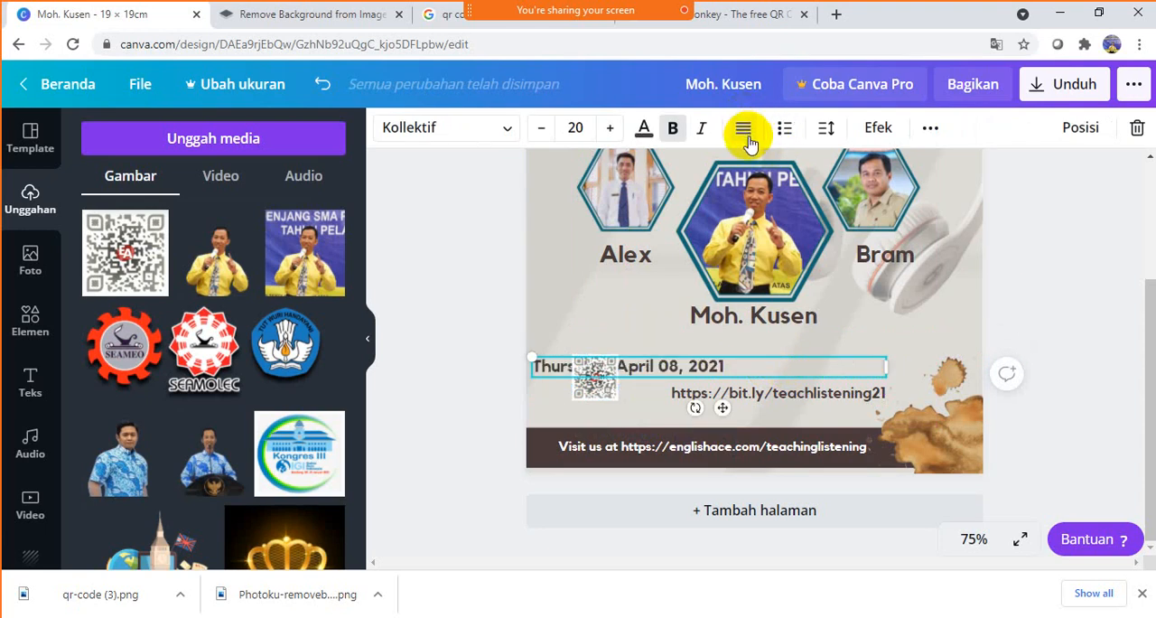
left_click(745, 129)
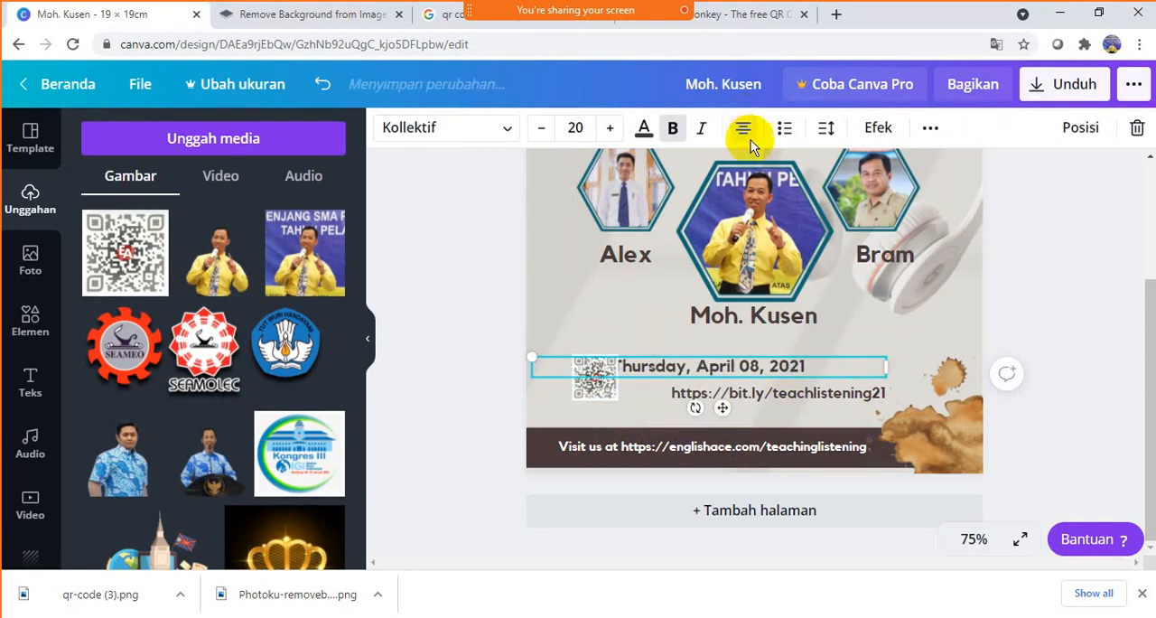
left_click(777, 393)
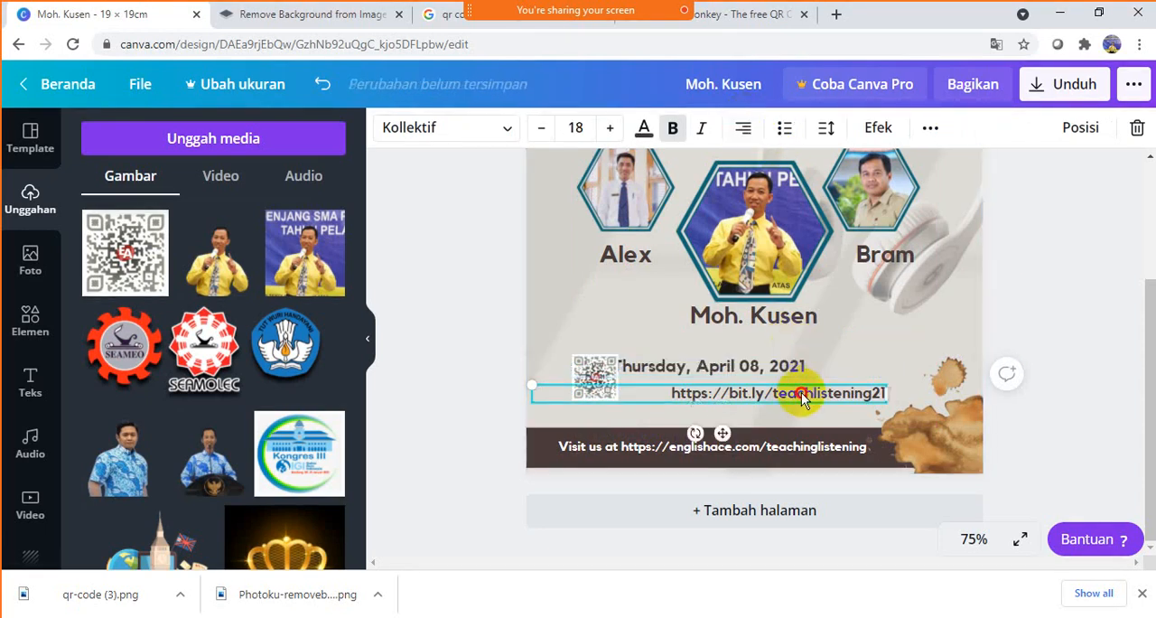
left_click(742, 126)
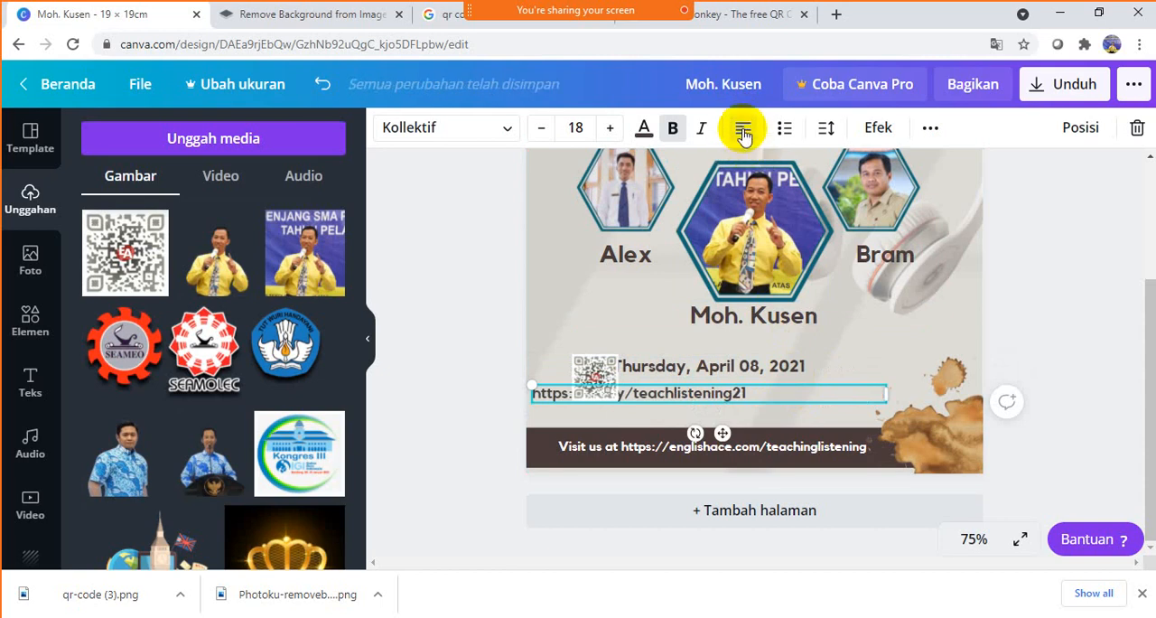
left_click(743, 129)
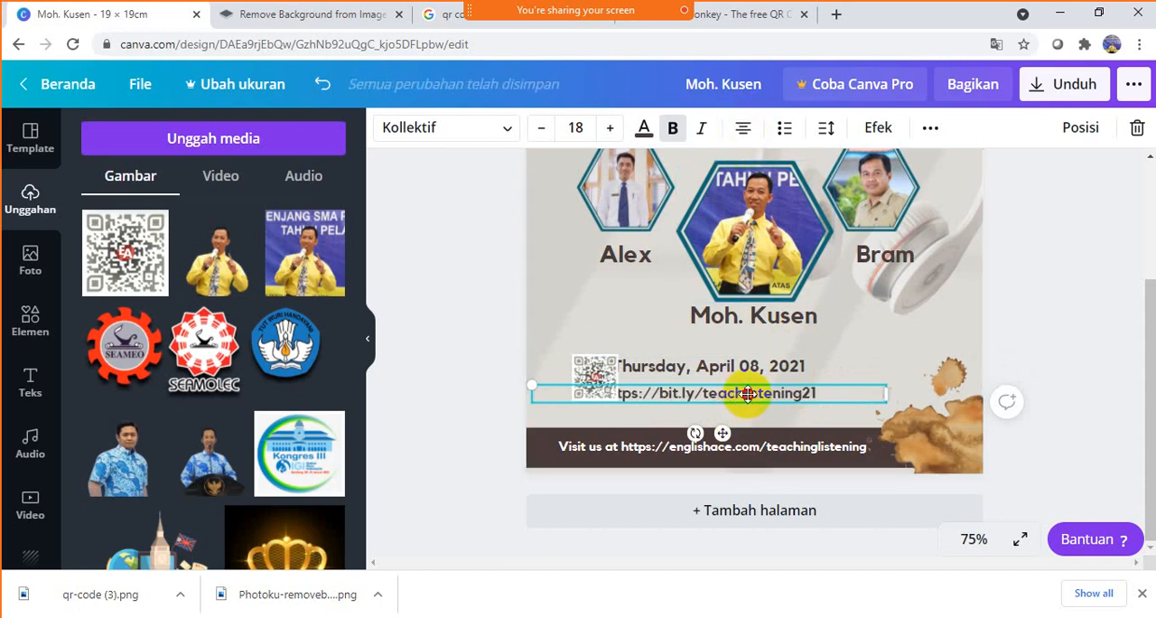
- Shift the date and bit.ly link lines to the right so that they clear the QR code
left_click_drag(748, 394, 822, 358)
left_click(784, 366)
left_click(1037, 278)
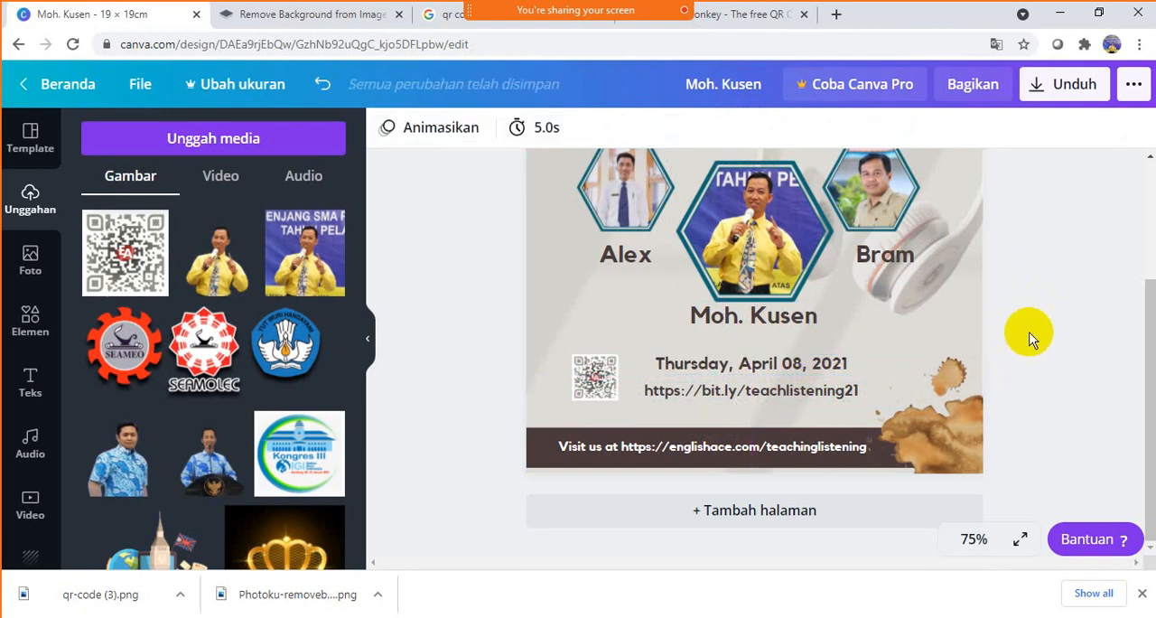
- Review the whole poster layout from the logos at the top down to the website footer
scroll(1030, 339, "up", 2)
scroll(1030, 339, "up", 2)
scroll(1033, 338, "down", 2)
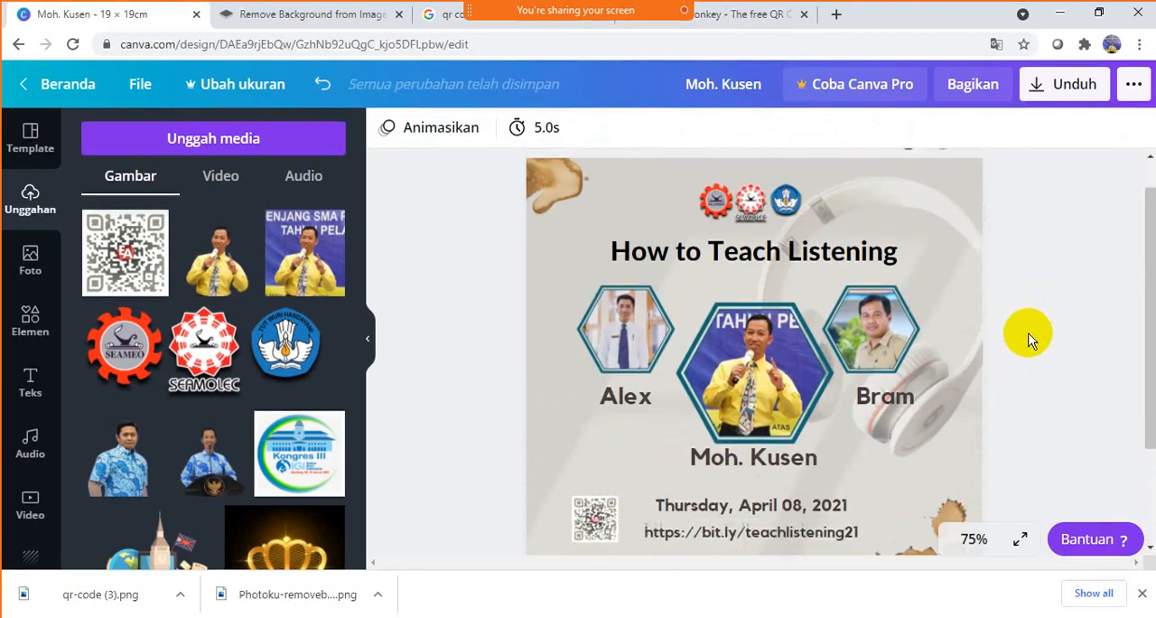
scroll(1033, 339, "up", 2)
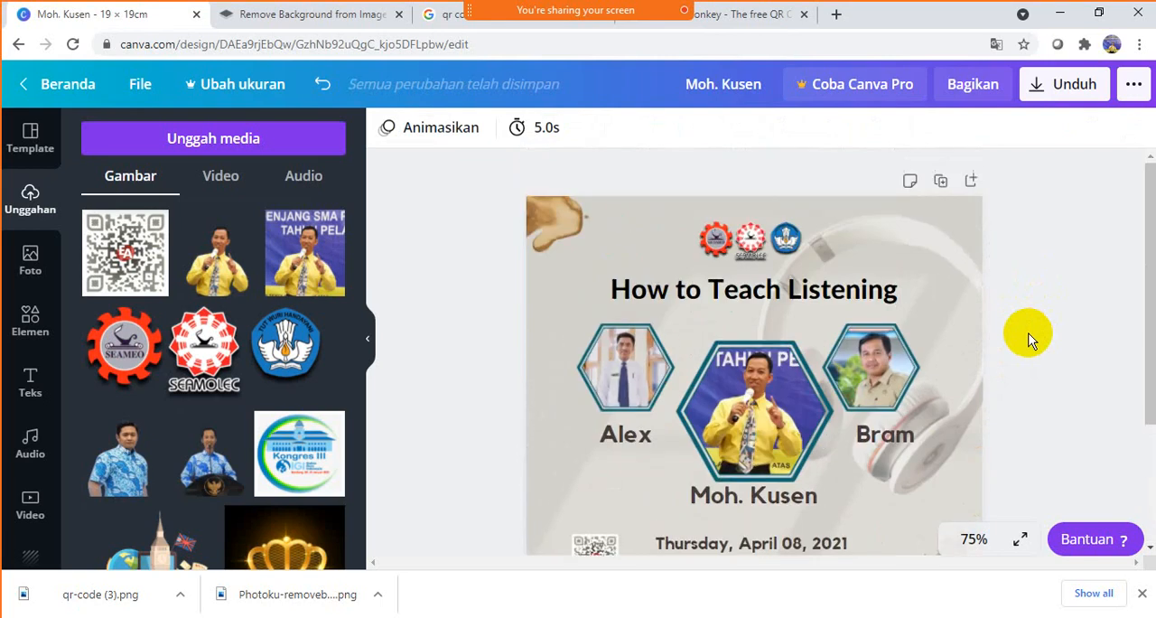
scroll(1029, 339, "down", 2)
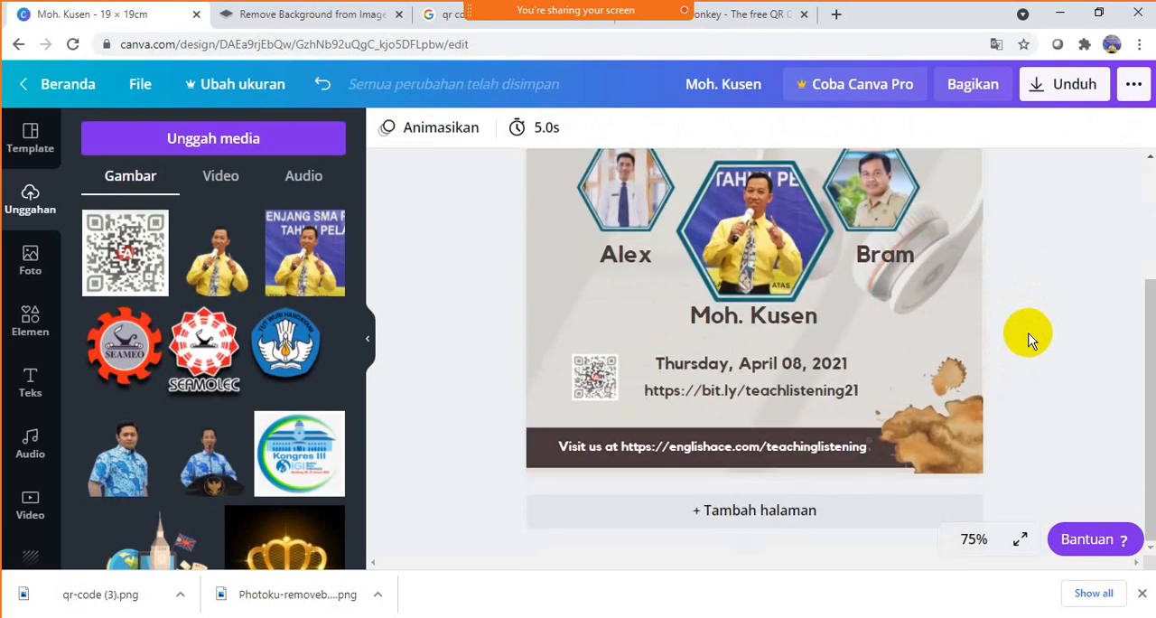
scroll(1032, 339, "up", 2)
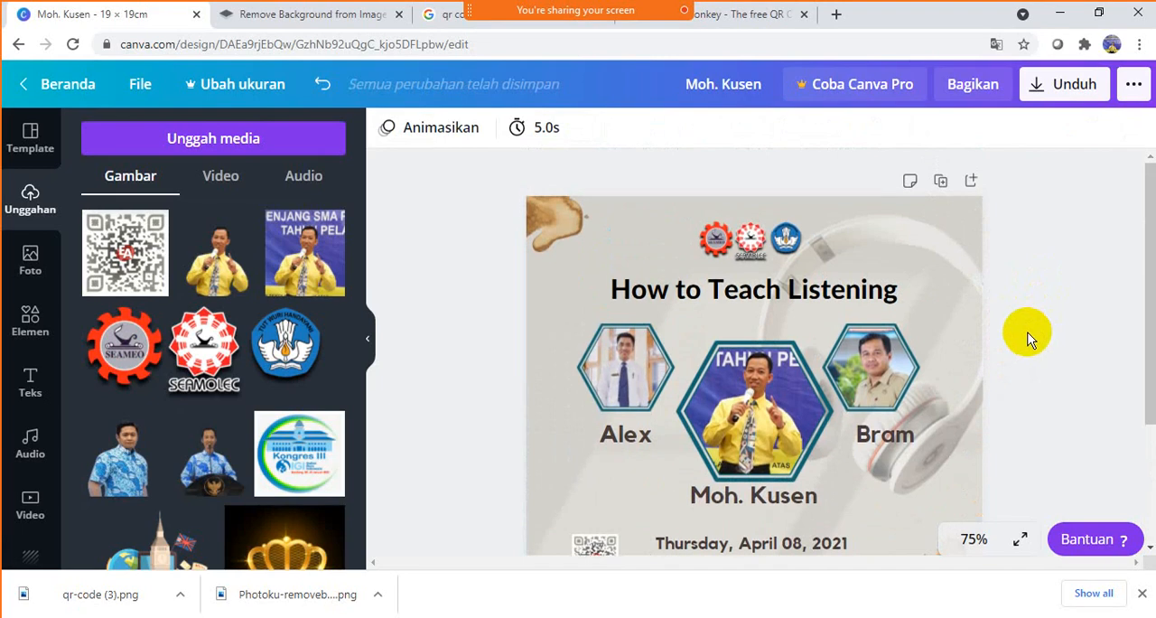
scroll(981, 310, "down", 1)
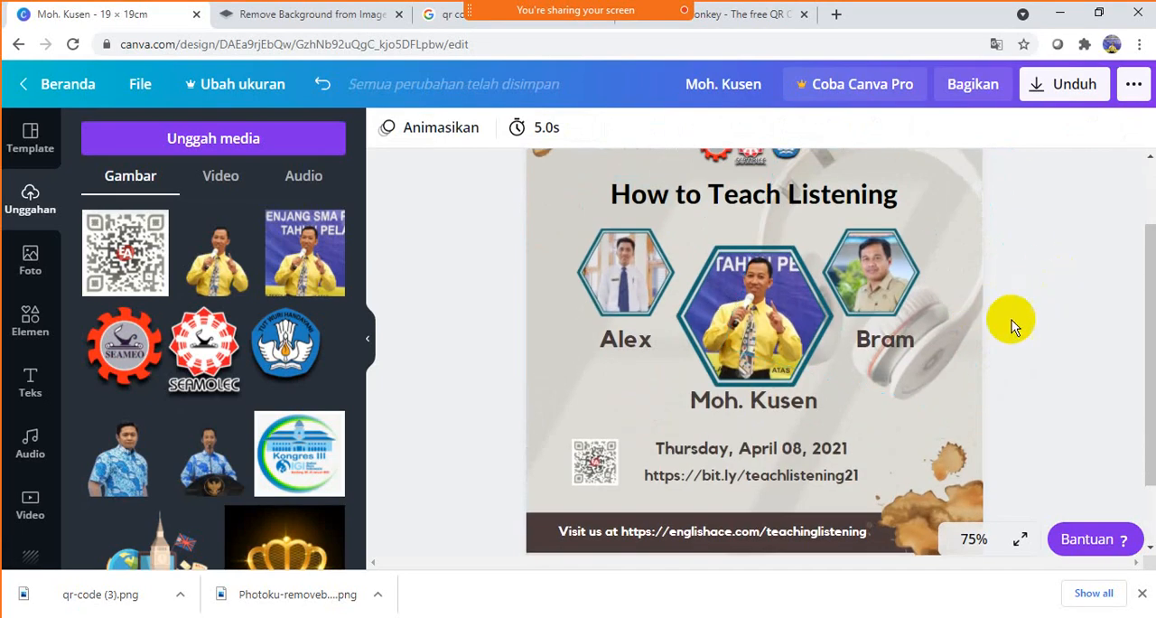
- Enlarge the rotated headphones image in the poster's background by pulling out its lower right corner
left_click(980, 220)
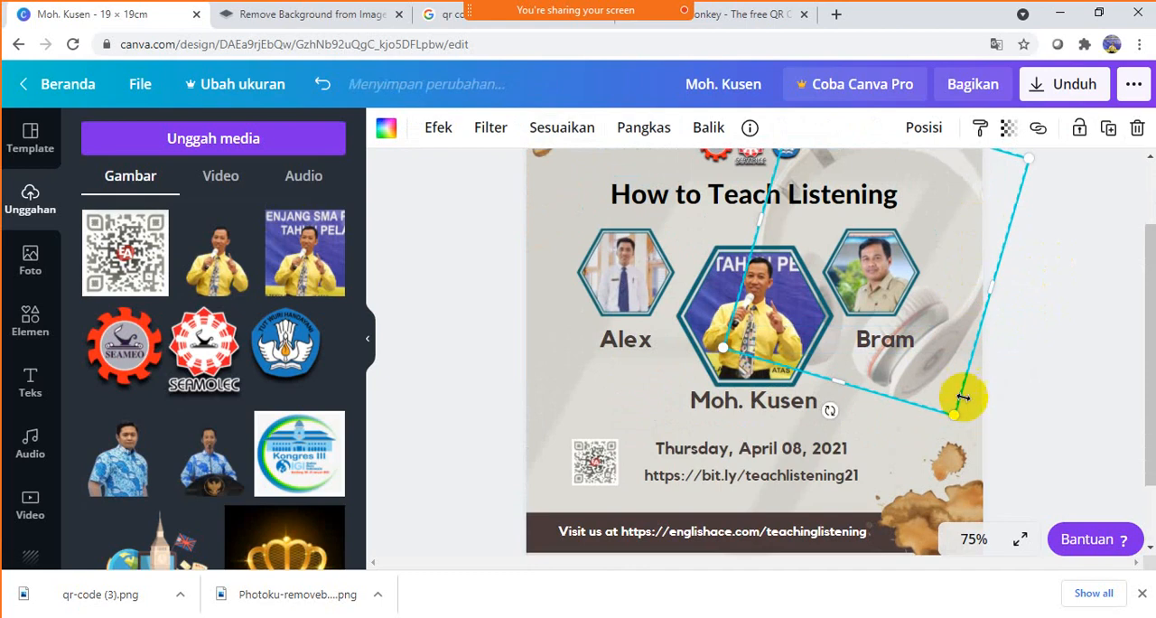
left_click_drag(957, 417, 959, 462)
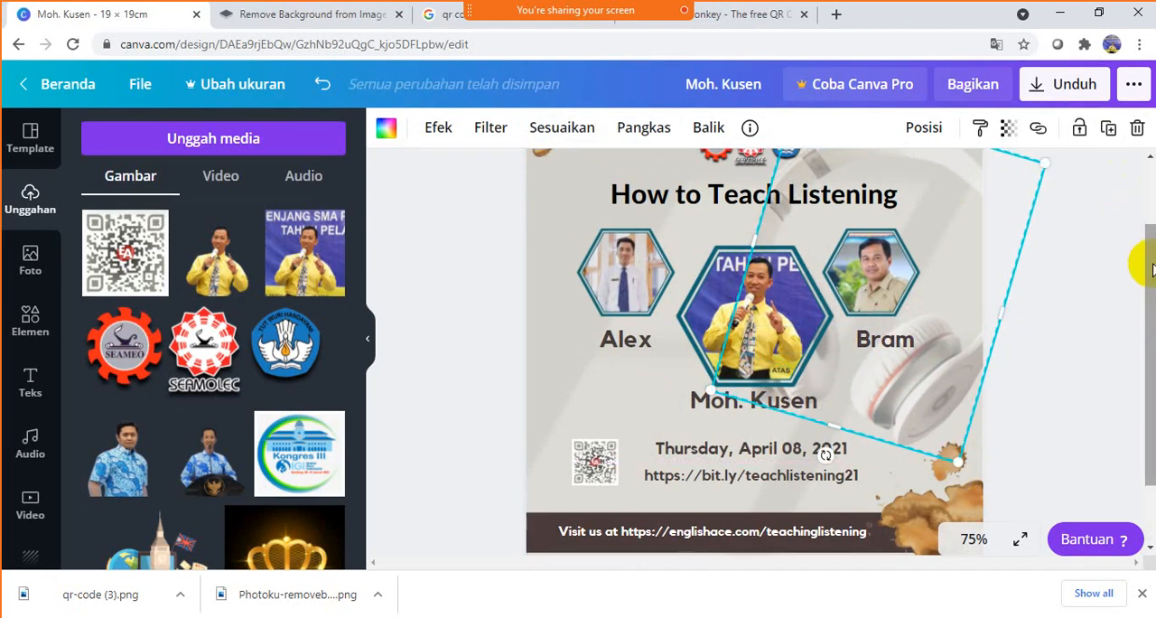
left_click_drag(1136, 258, 1136, 207)
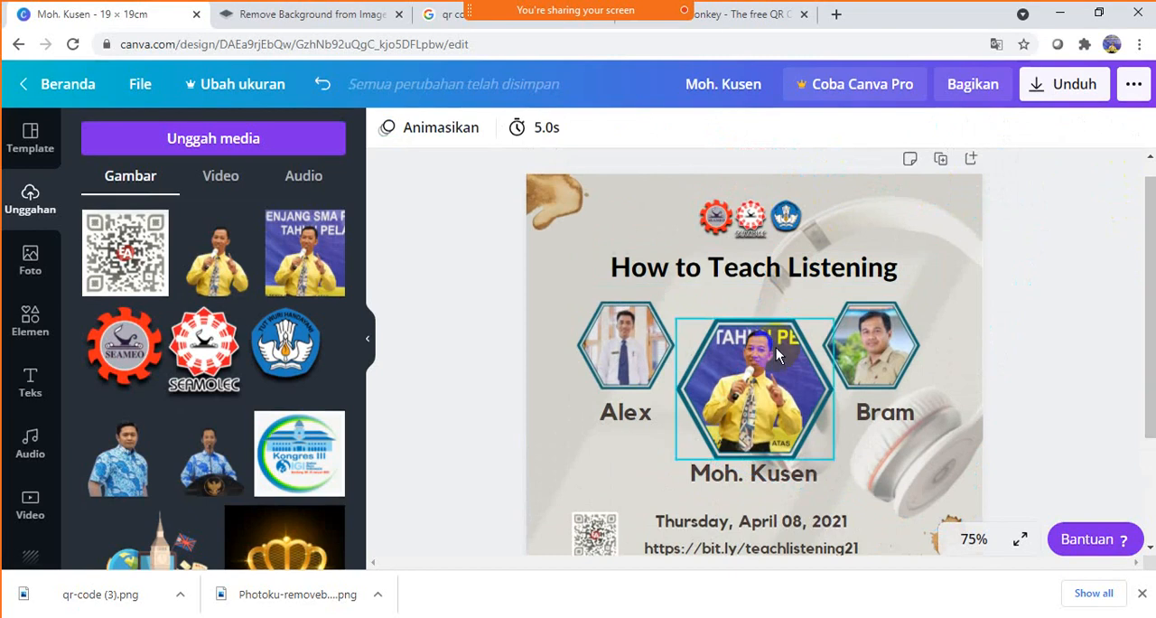
- Move the headphones image left and slightly up so that more of it lies within the poster
left_click(994, 362)
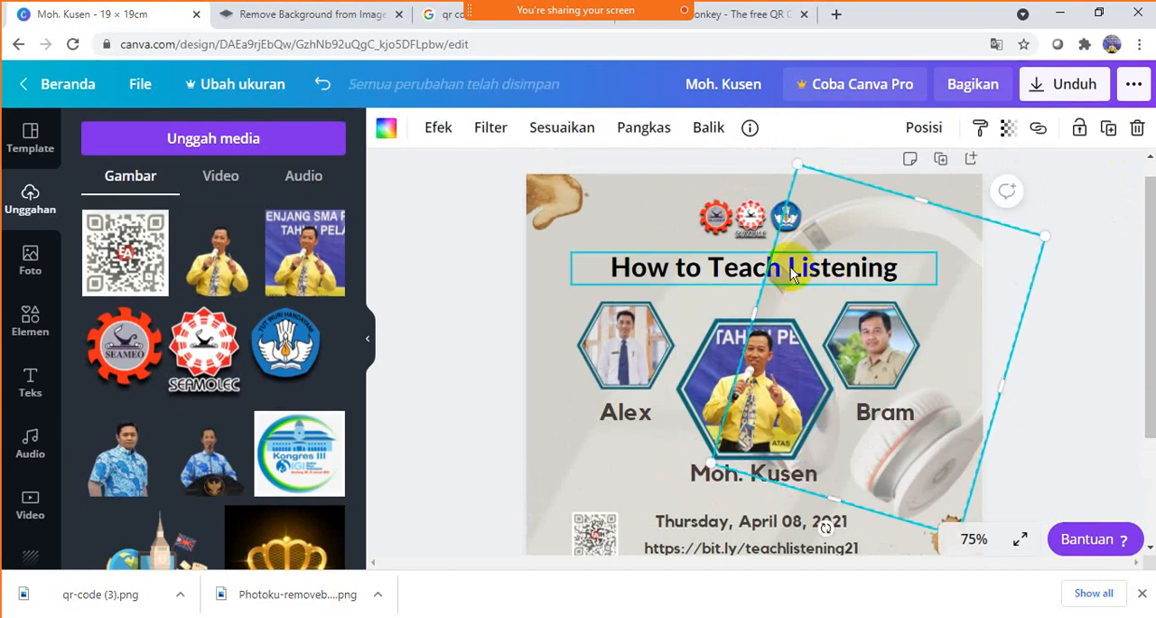
mouse_move(748, 314)
left_mouse_down()
mouse_move(678, 283)
mouse_move(677, 269)
mouse_move(728, 310)
left_mouse_up()
left_click(1091, 278)
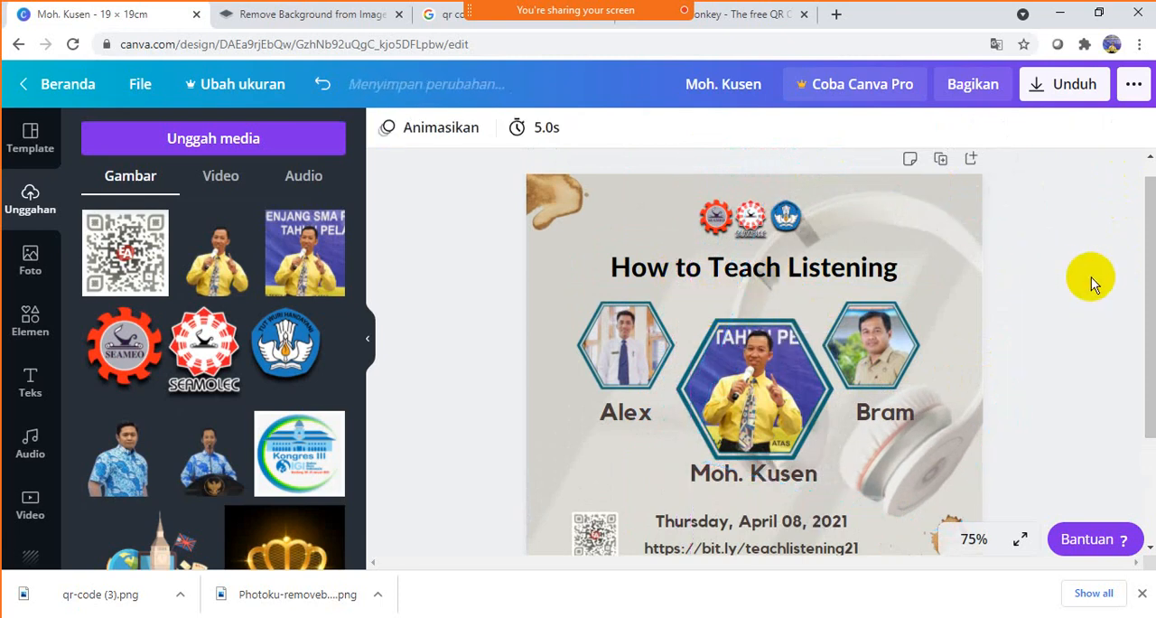
left_click_drag(927, 240, 899, 225)
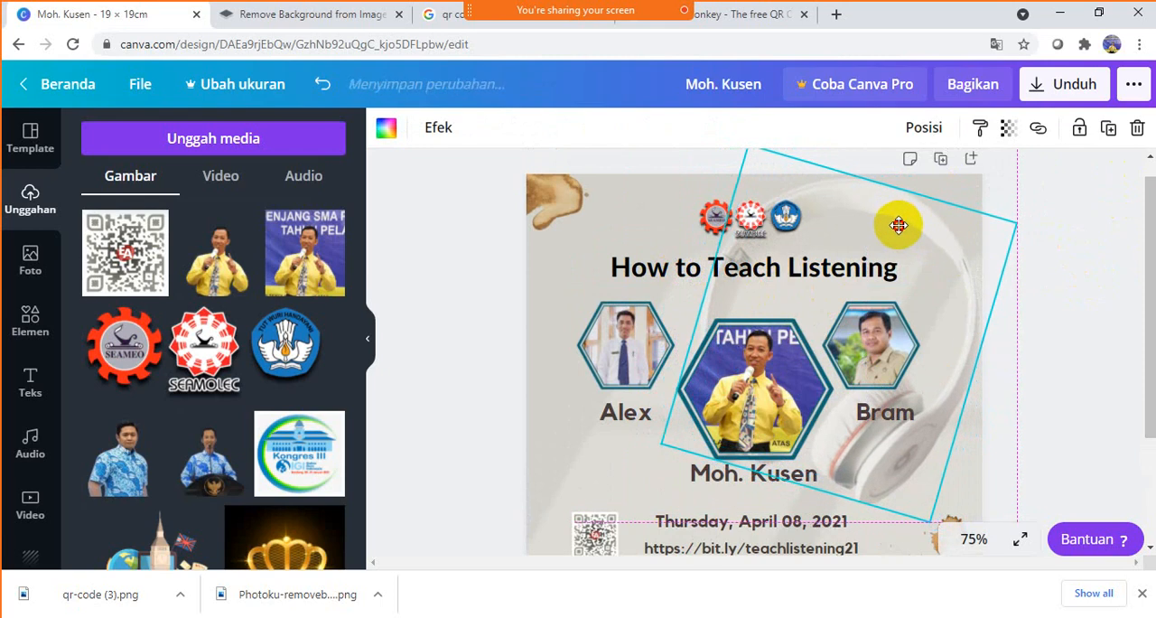
- Deselect the headphones image and check the finished poster, including the headphones' placement, the QR code, the date and link lines and the footer
left_click(1097, 292)
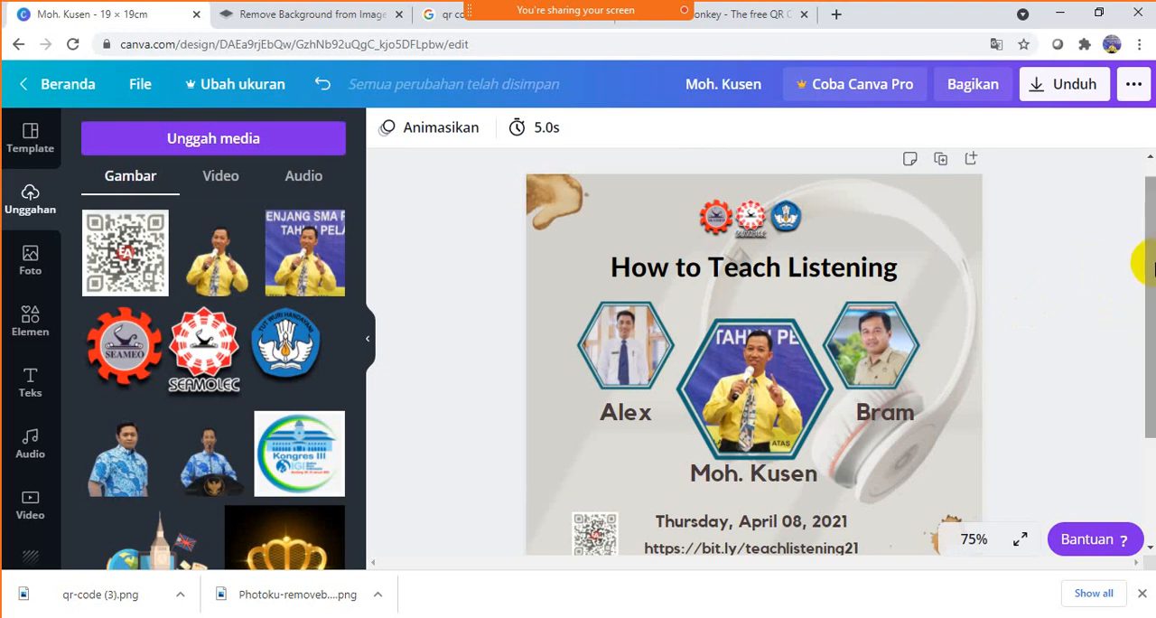
mouse_move(1141, 260)
left_mouse_down()
mouse_move(1151, 371)
mouse_move(1146, 251)
mouse_move(1149, 260)
left_mouse_up()
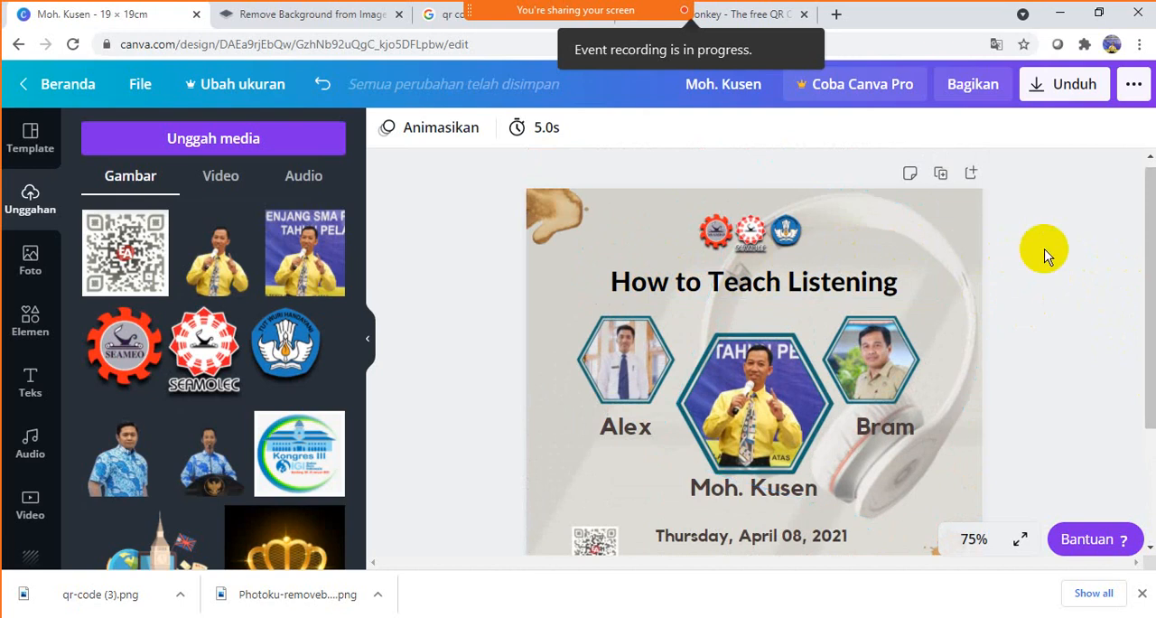
scroll(1078, 315, "down", 2)
scroll(1078, 315, "up", 2)
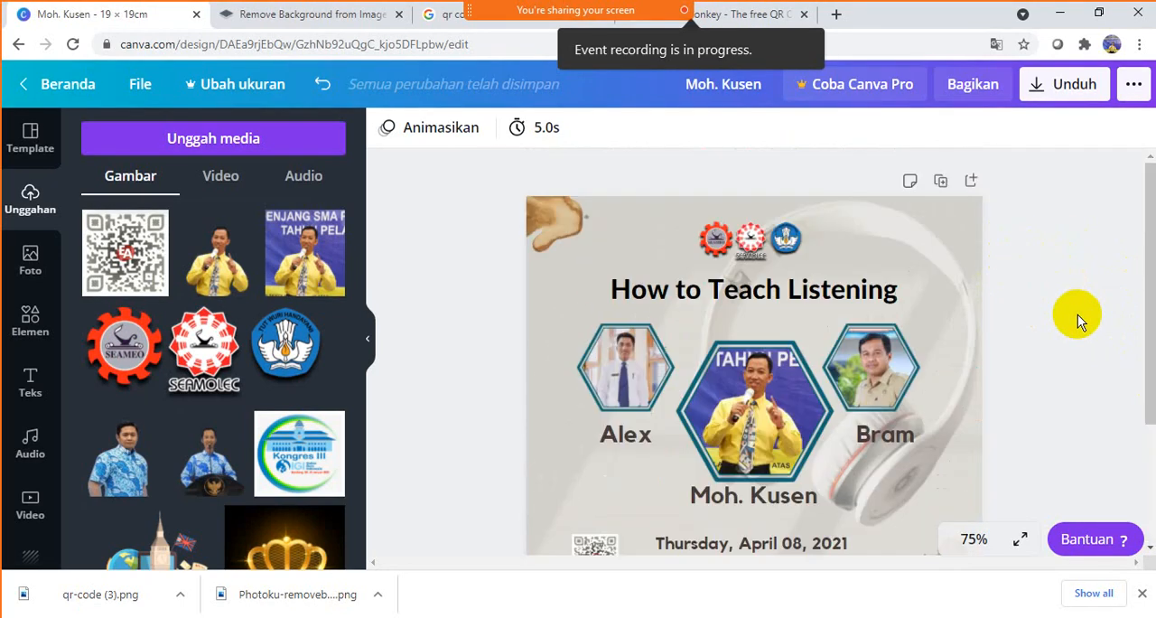
scroll(1078, 315, "down", 2)
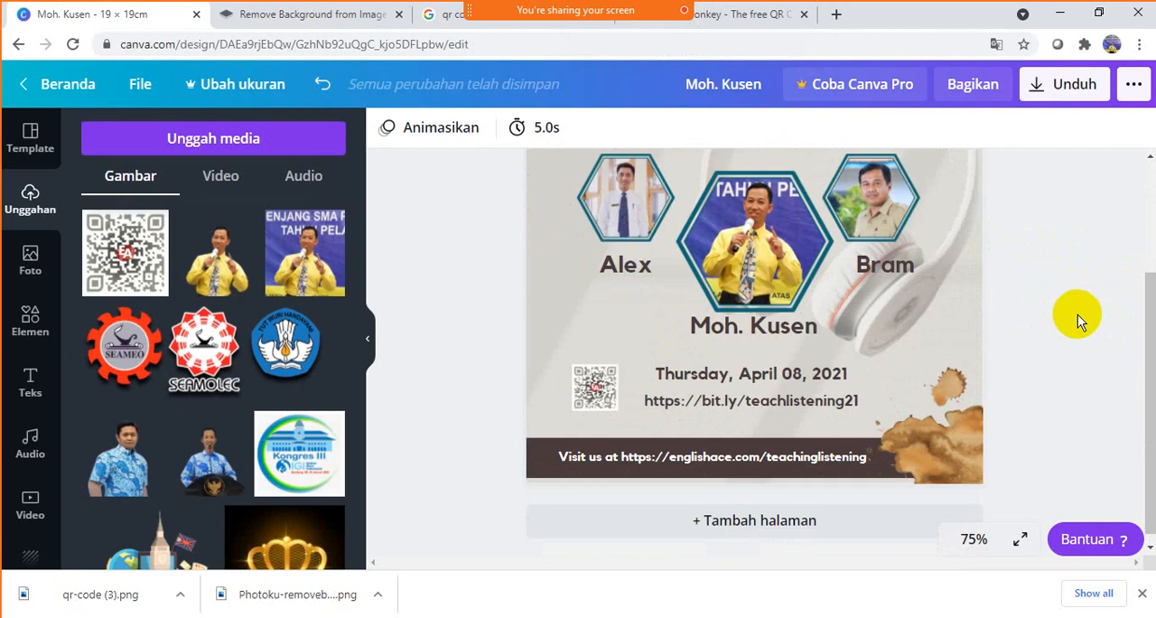
scroll(1078, 315, "up", 2)
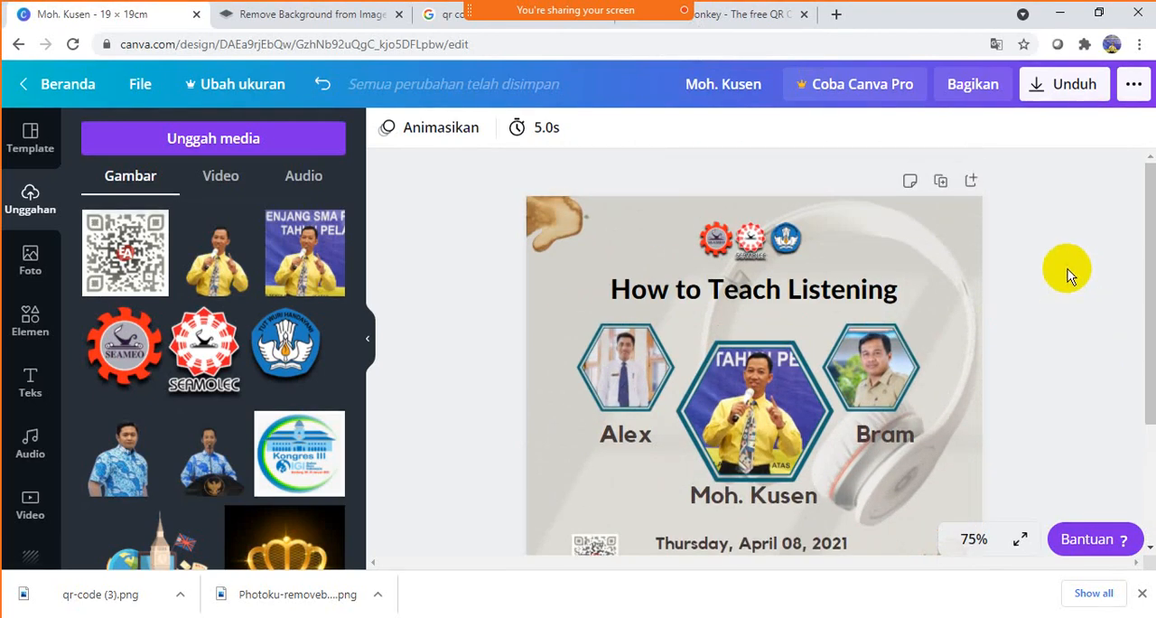
scroll(1066, 271, "down", 2)
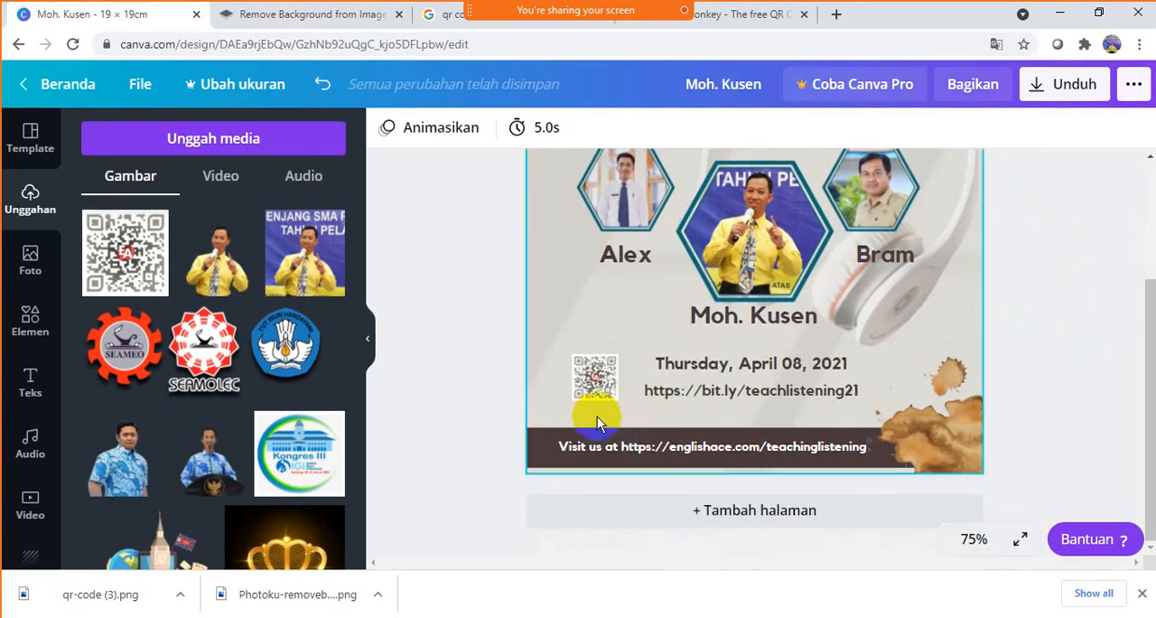
left_click(602, 386)
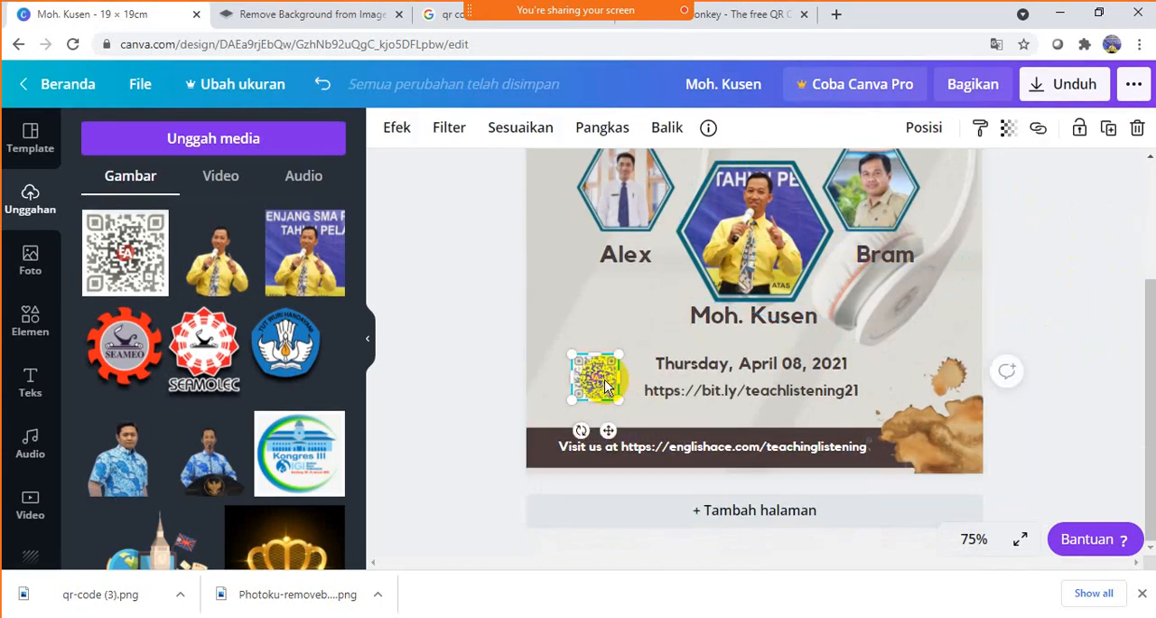
left_click(1026, 262)
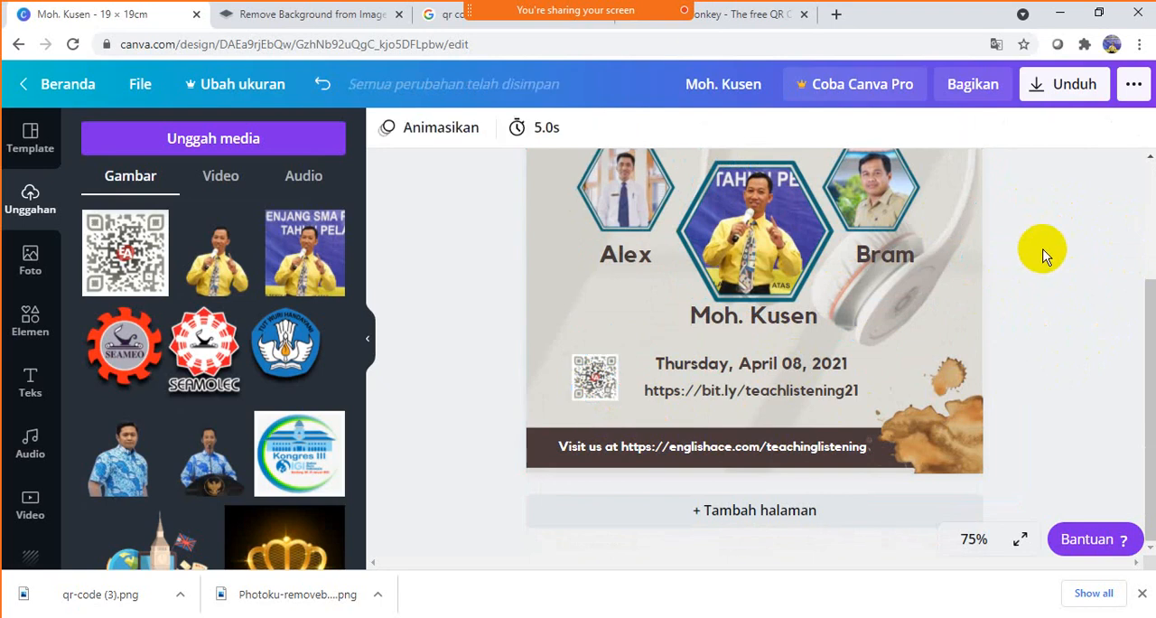
- Download the poster as a PNG file and dismiss the Canva Pro offer
left_click(1075, 84)
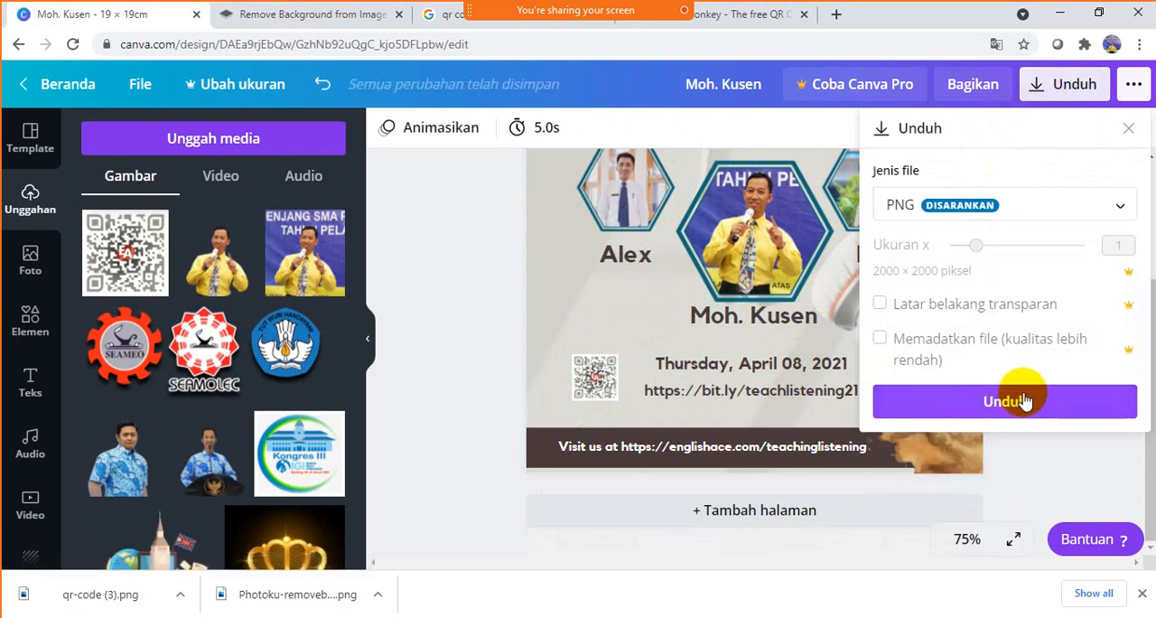
left_click(1025, 400)
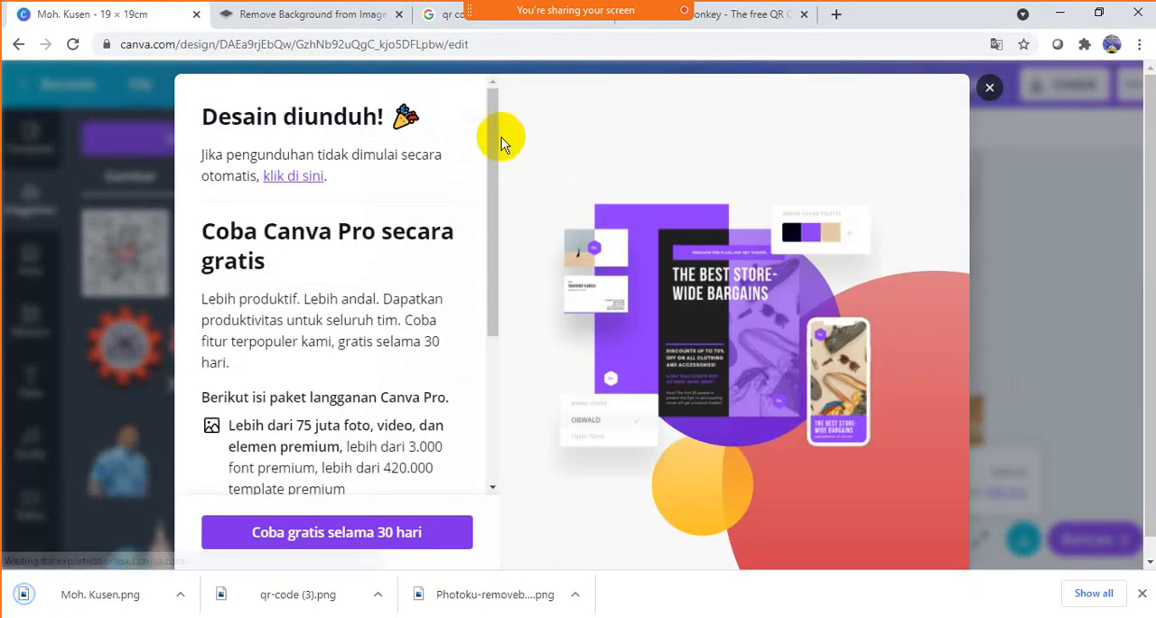
left_click(994, 90)
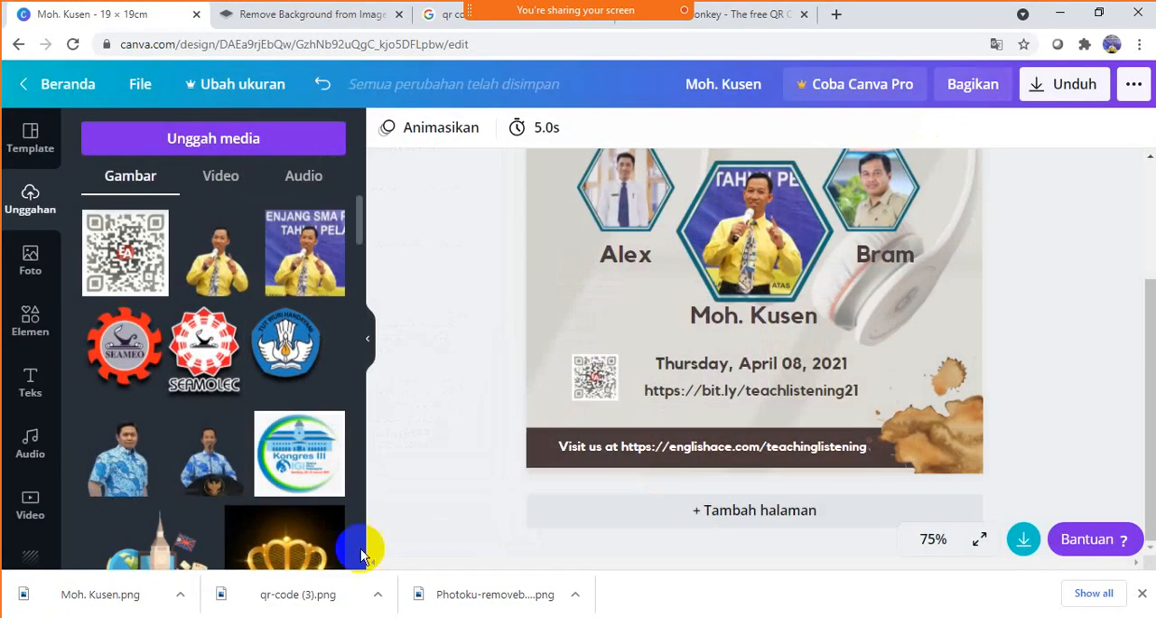
- Show the downloaded poster PNG in its Downloads folder and open it in the image viewer
left_click(182, 596)
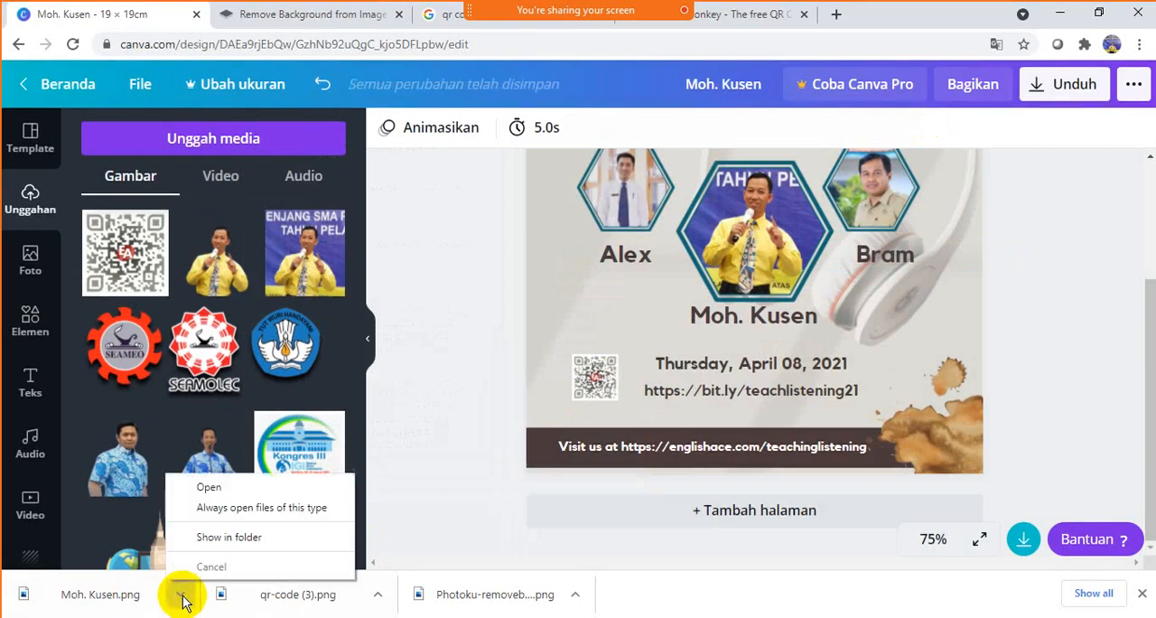
left_click(226, 539)
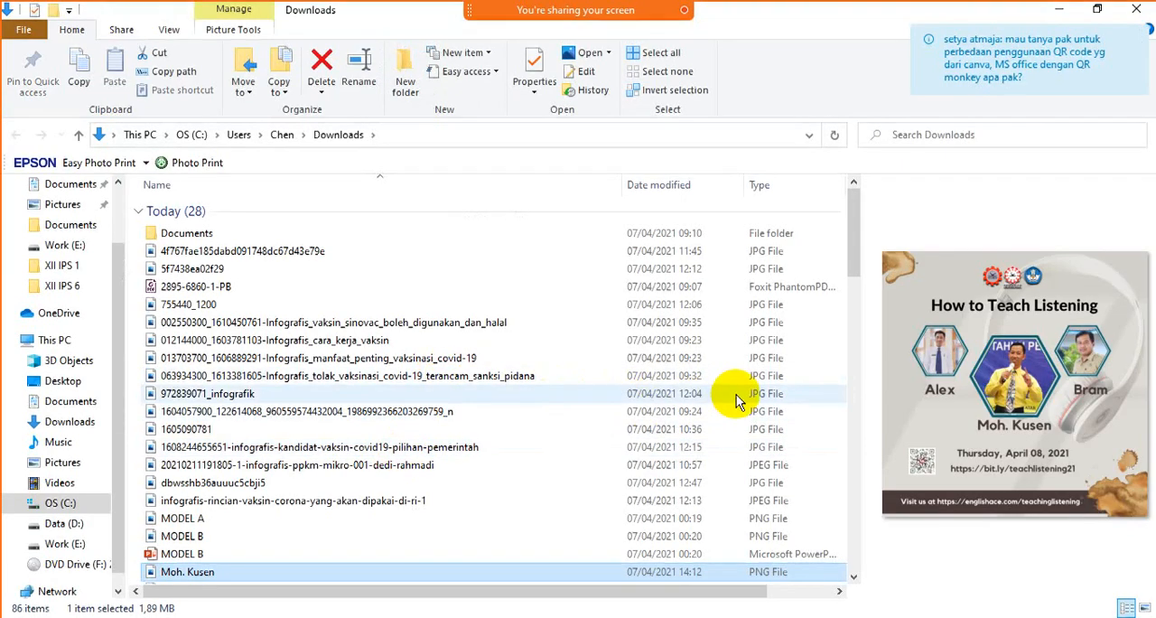
left_click(217, 573)
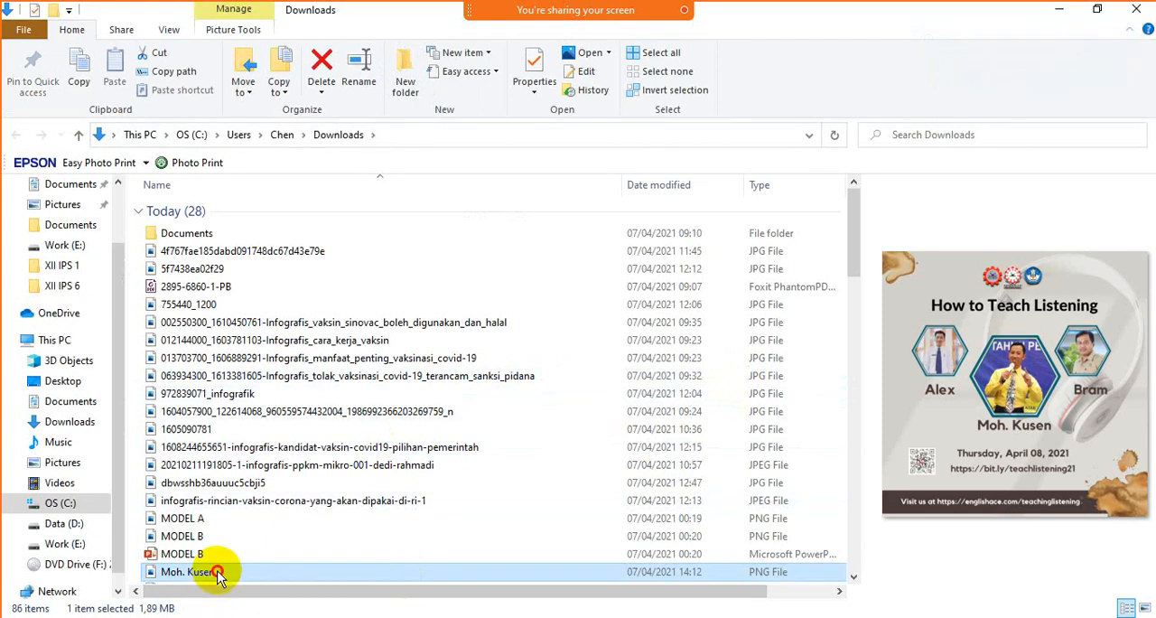
double_click(216, 573)
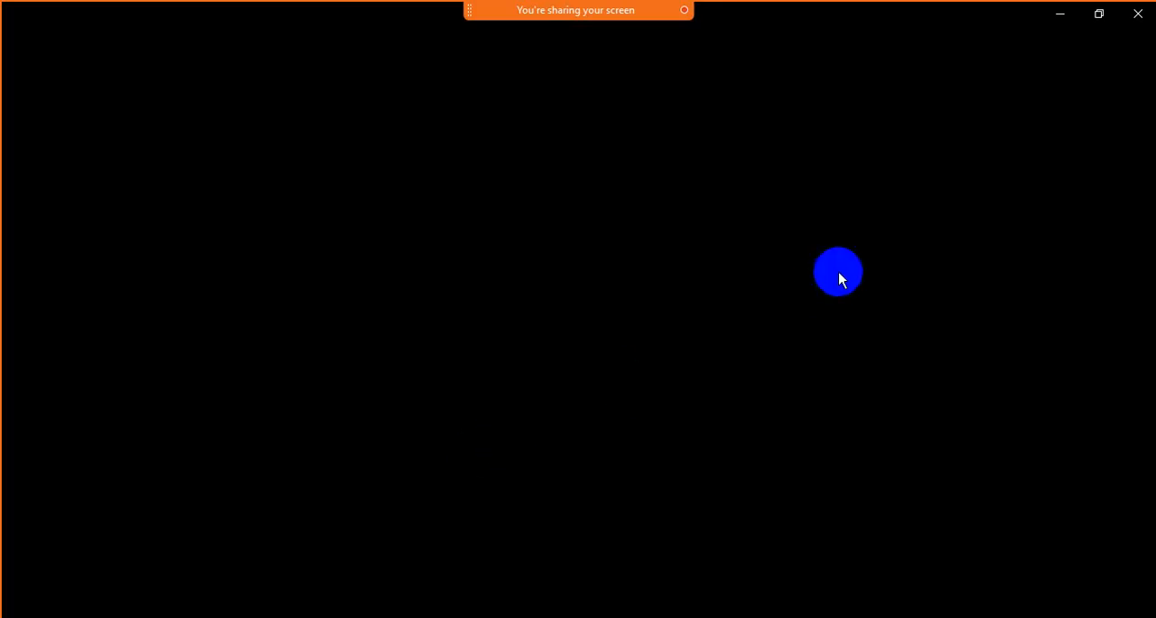